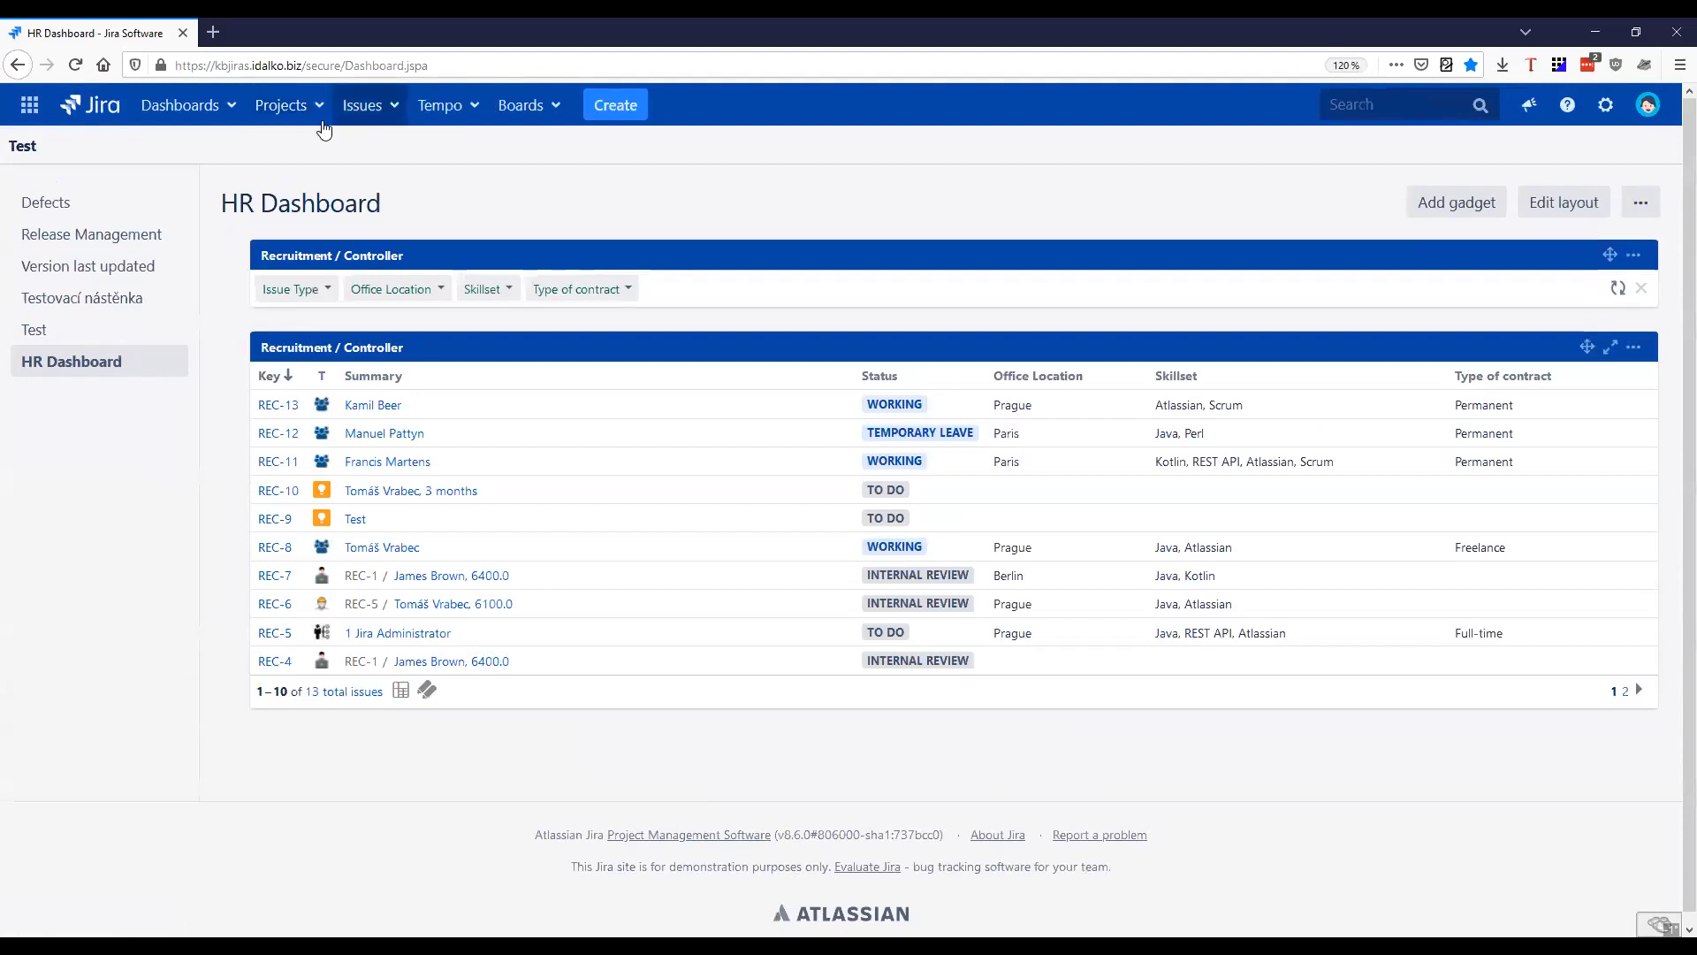
Open the Recruitment project's settings and look over the configuration summary
{"action": "left_click", "coordinate": [374, 177]}
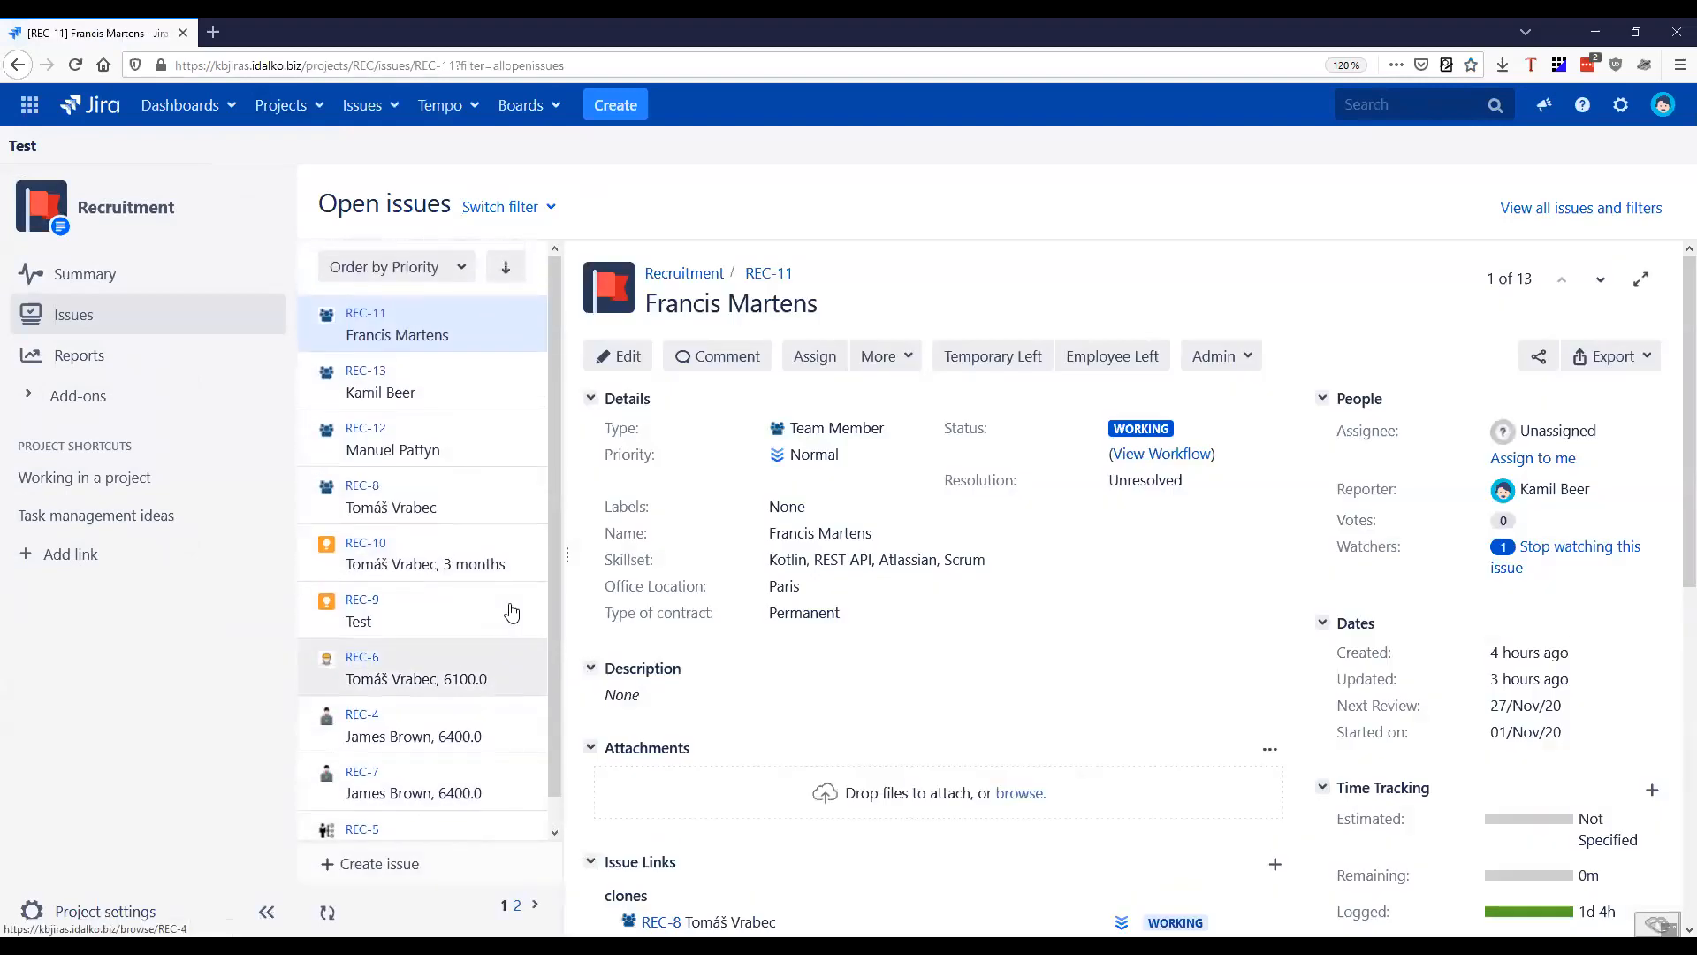
{"action": "left_click", "coordinate": [117, 912]}
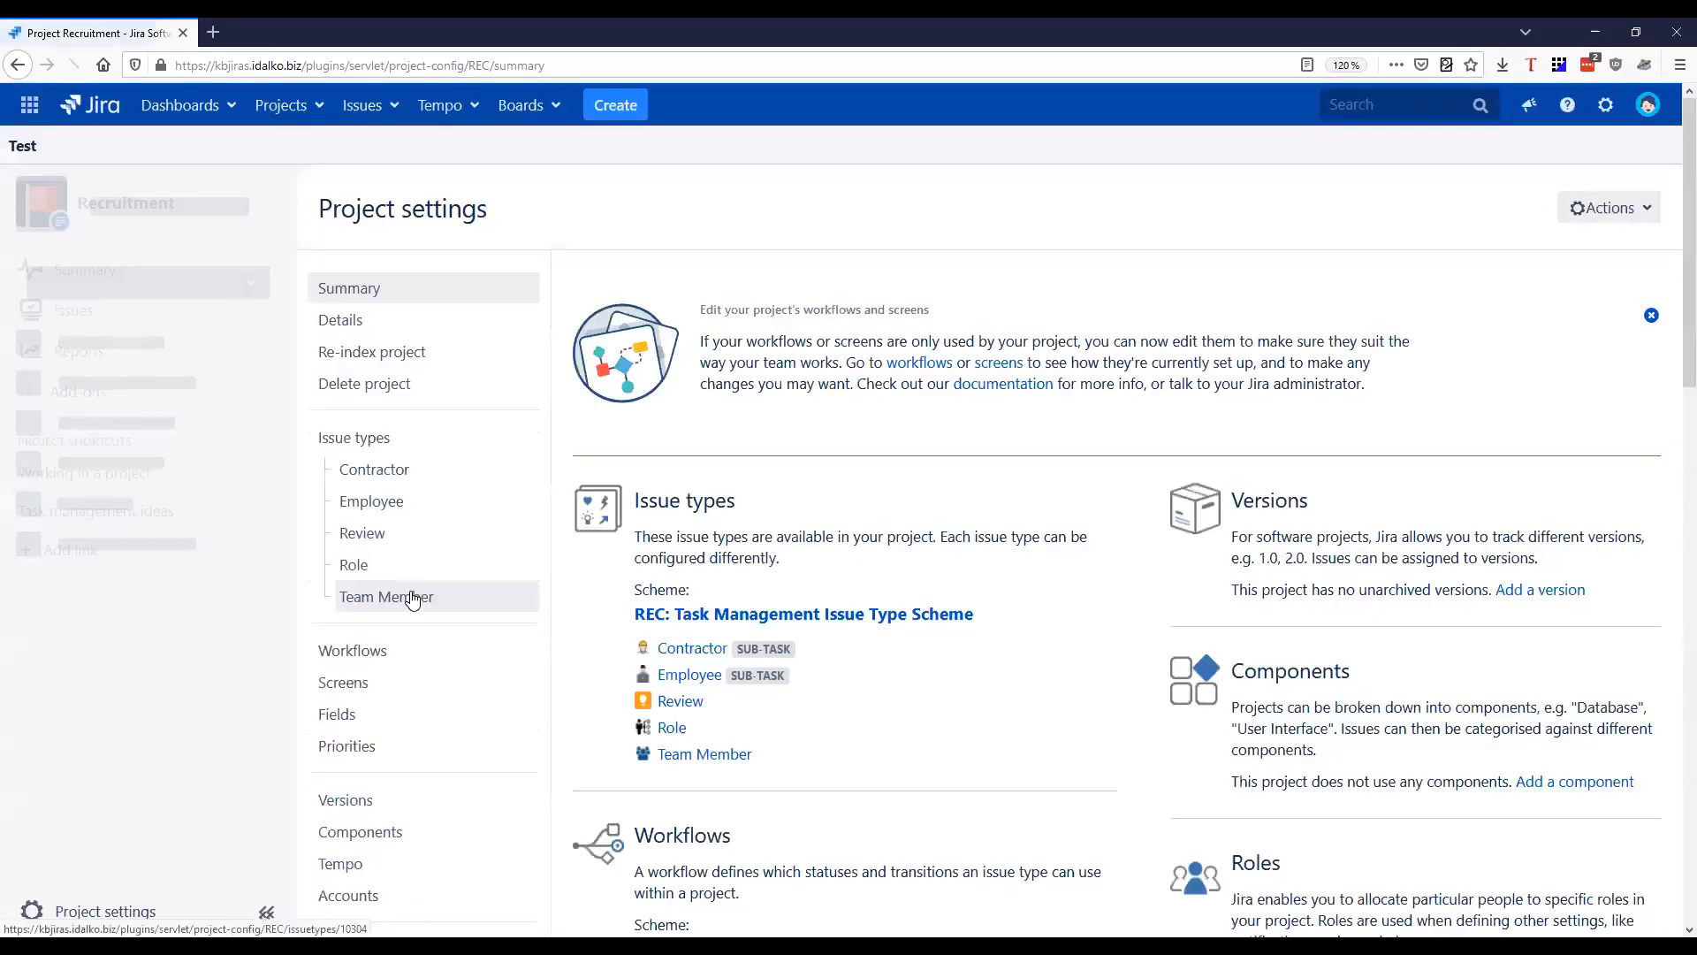
{"action": "scroll", "coordinate": [1079, 557], "scroll_direction": "down", "scroll_amount": 5}
{"action": "scroll", "coordinate": [1445, 398], "scroll_direction": "down", "scroll_amount": 5}
{"action": "scroll", "coordinate": [1450, 460], "scroll_direction": "up", "scroll_amount": 3}
Open the Recruitment Permission Scheme from the project settings summary
{"action": "left_click_drag", "start_coordinate": [1602, 640], "coordinate": [1399, 650]}
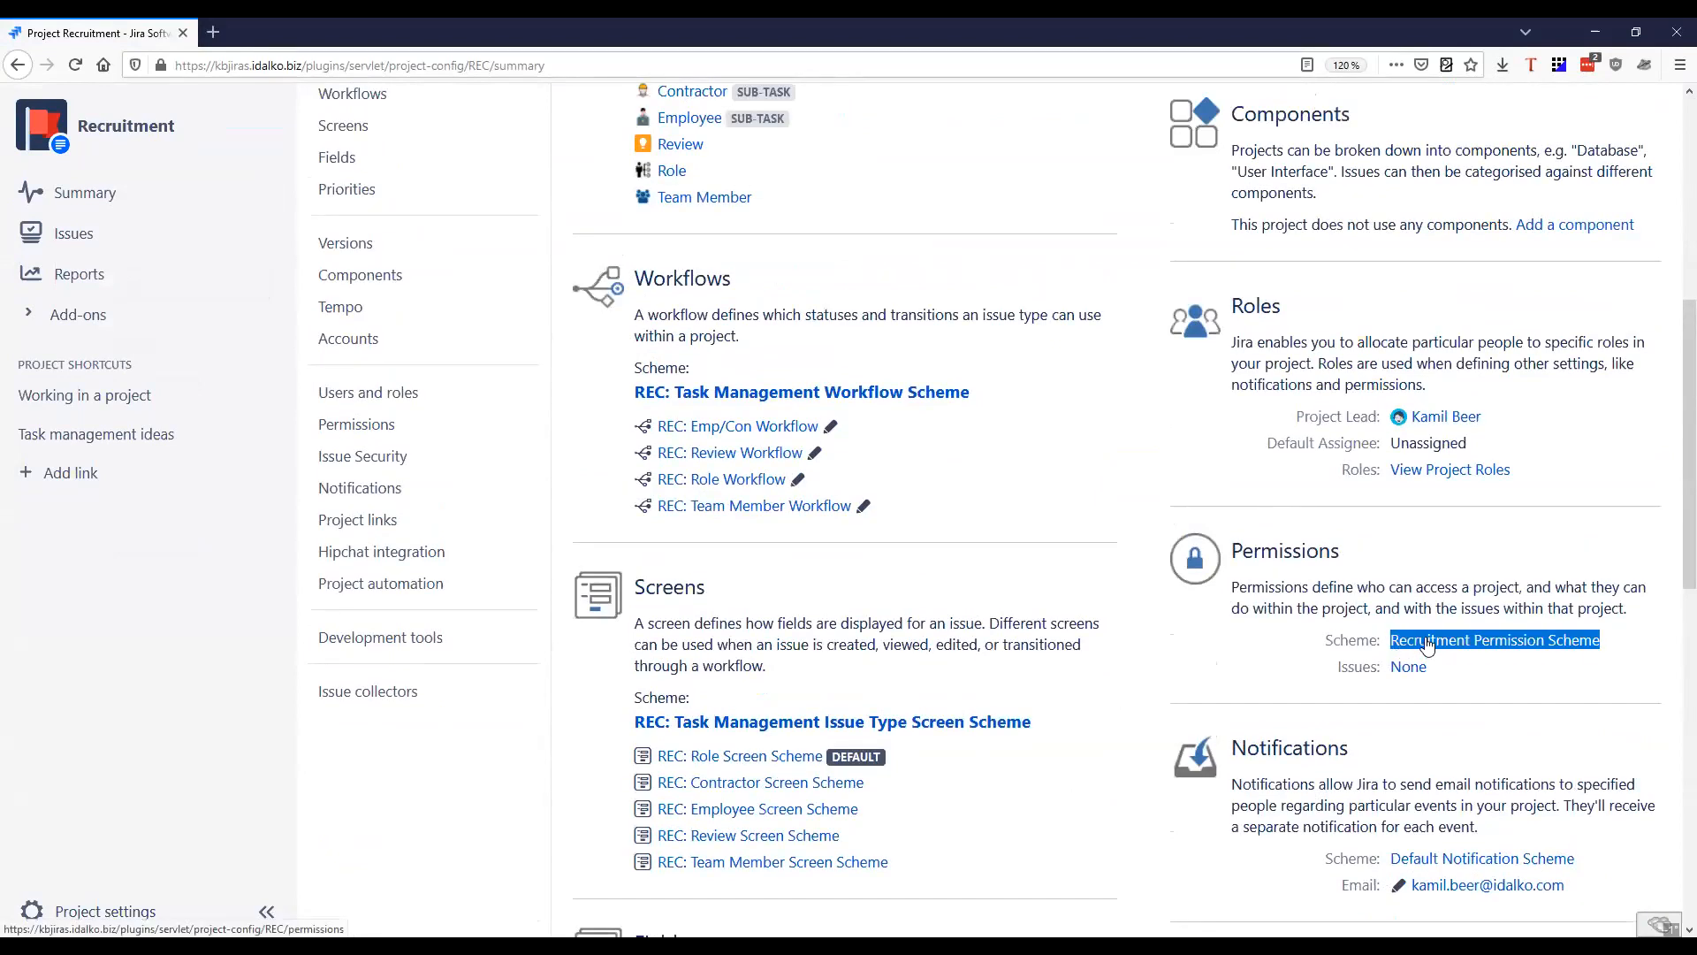
{"action": "left_click", "coordinate": [1427, 645]}
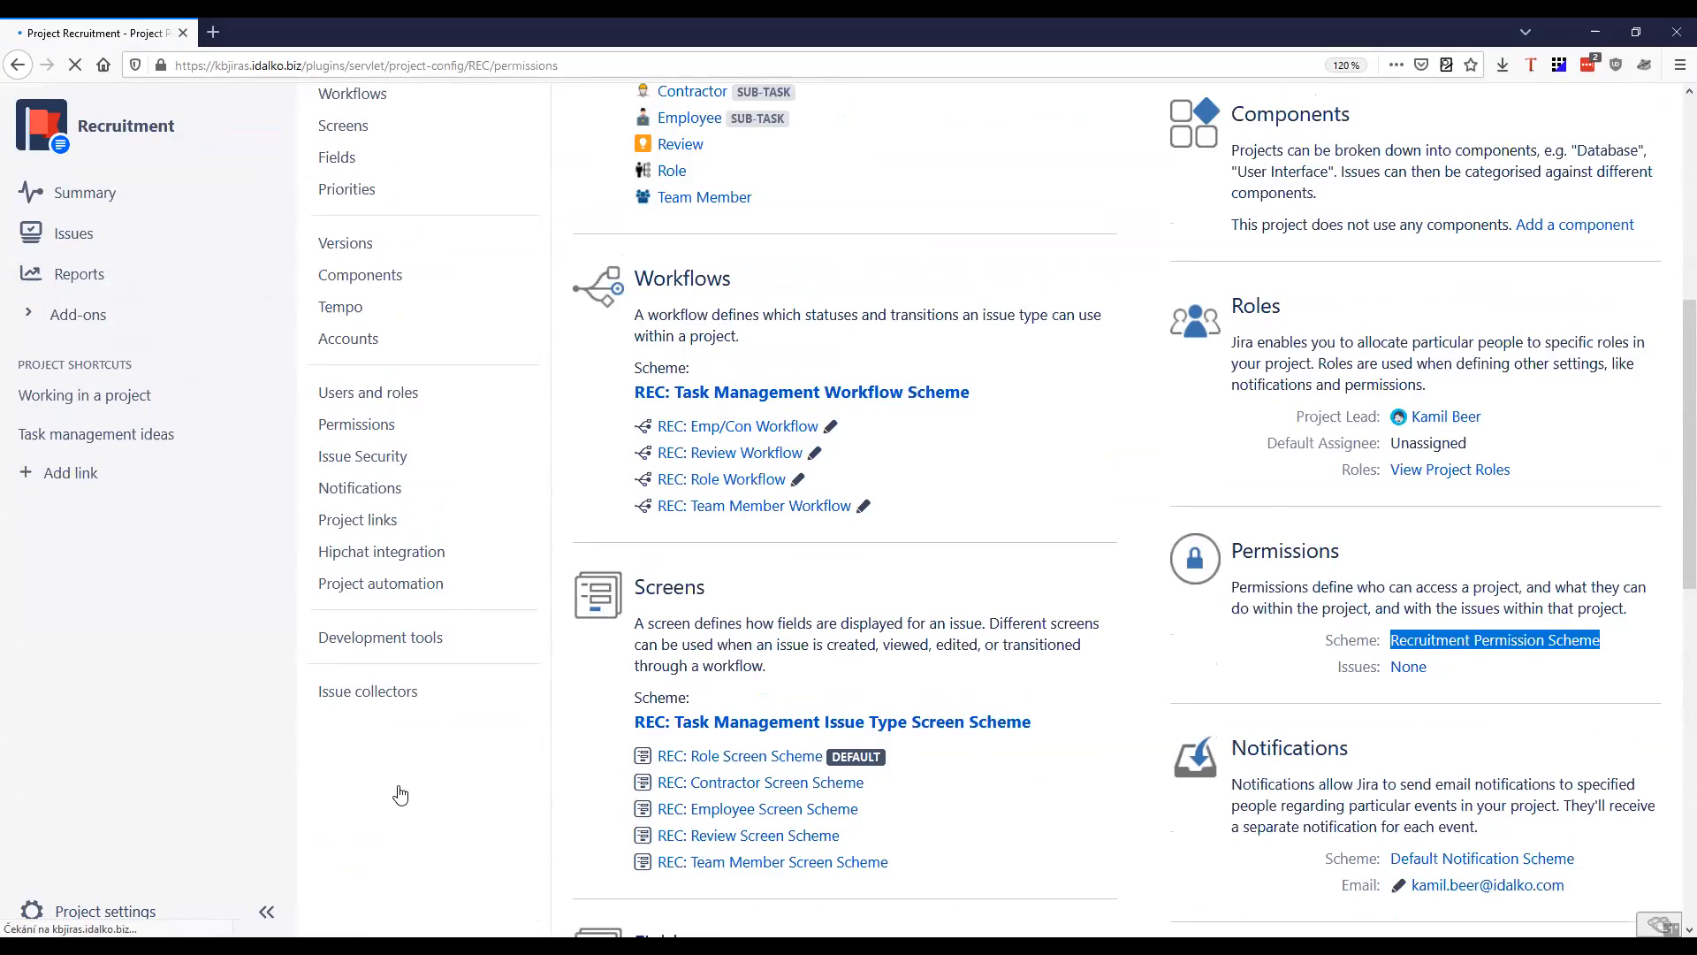
{"action": "scroll", "coordinate": [749, 698], "scroll_direction": "up", "scroll_amount": 3}
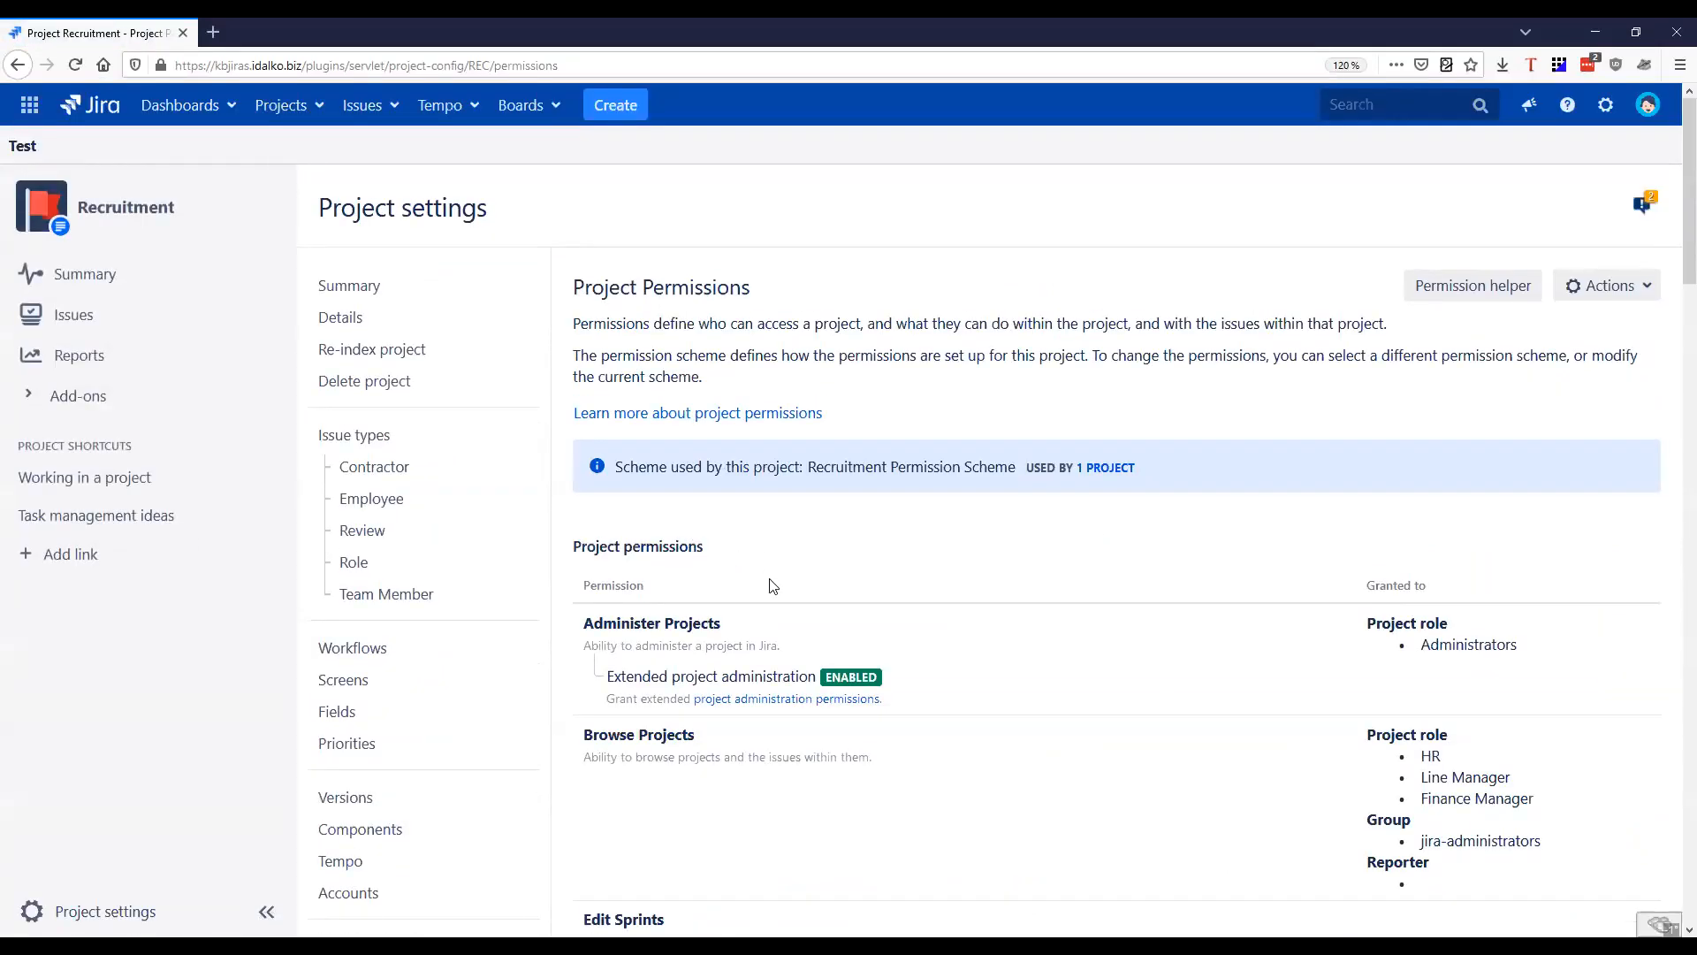
Examine the Browse Projects permission and the project roles, group and reporter it is granted to
{"action": "scroll", "coordinate": [814, 560], "scroll_direction": "down", "scroll_amount": 5}
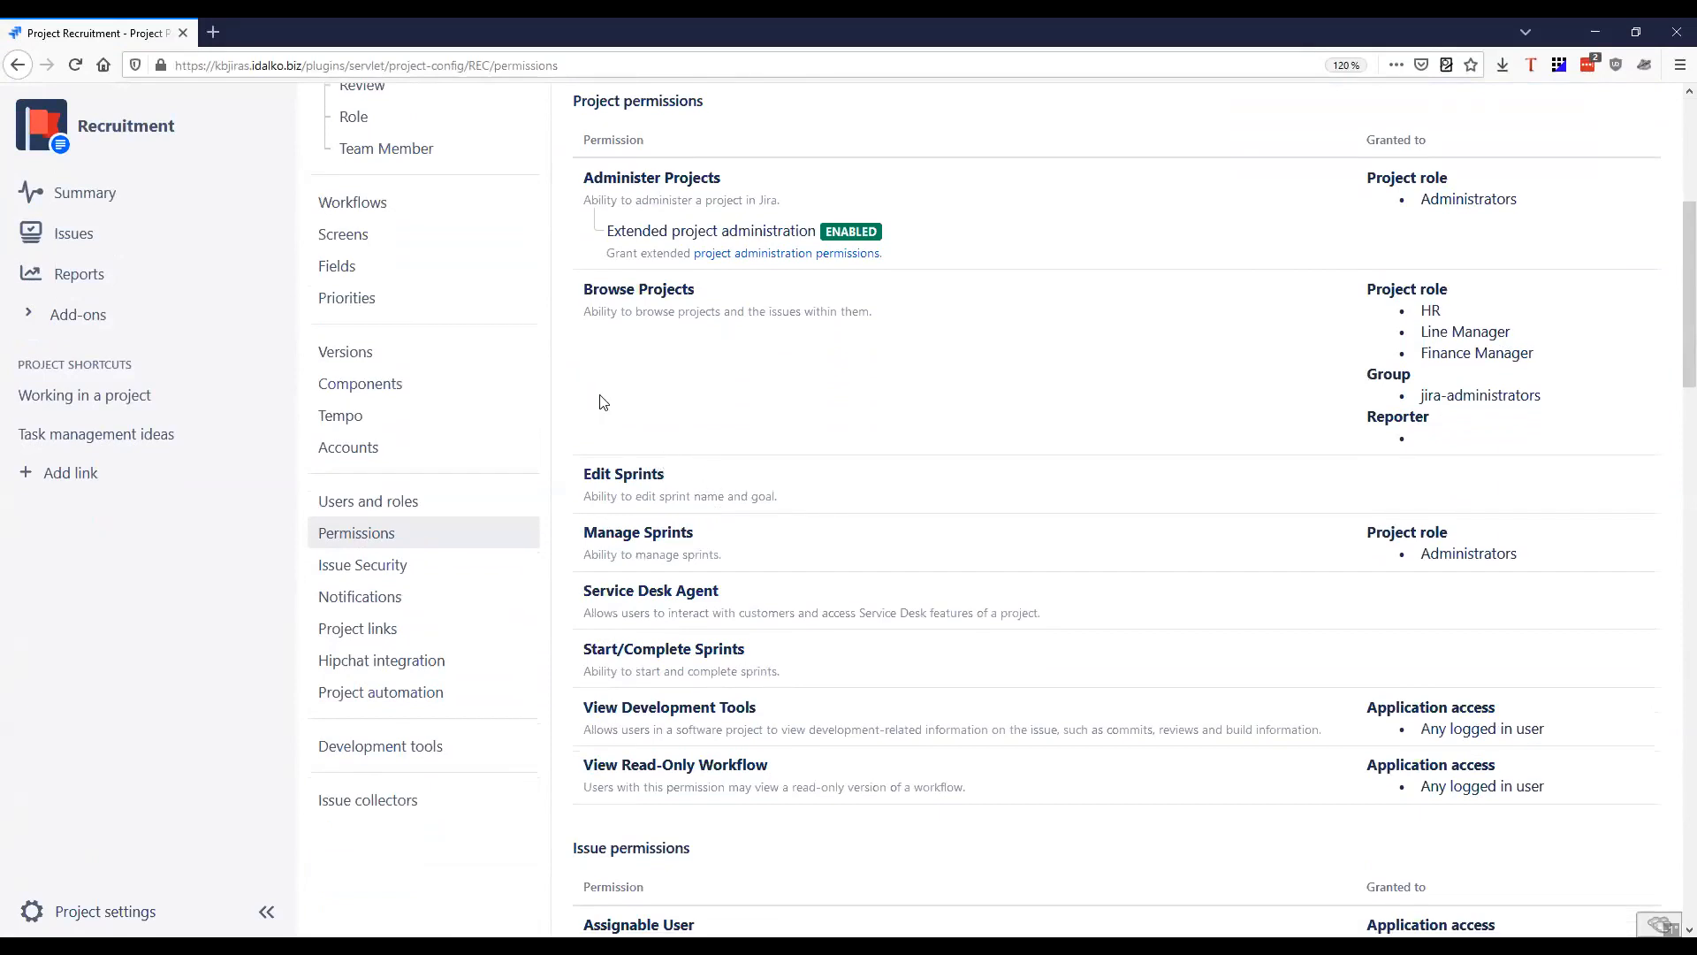
{"action": "scroll", "coordinate": [601, 403], "scroll_direction": "up", "scroll_amount": 4}
{"action": "left_click_drag", "start_coordinate": [582, 616], "coordinate": [860, 648]}
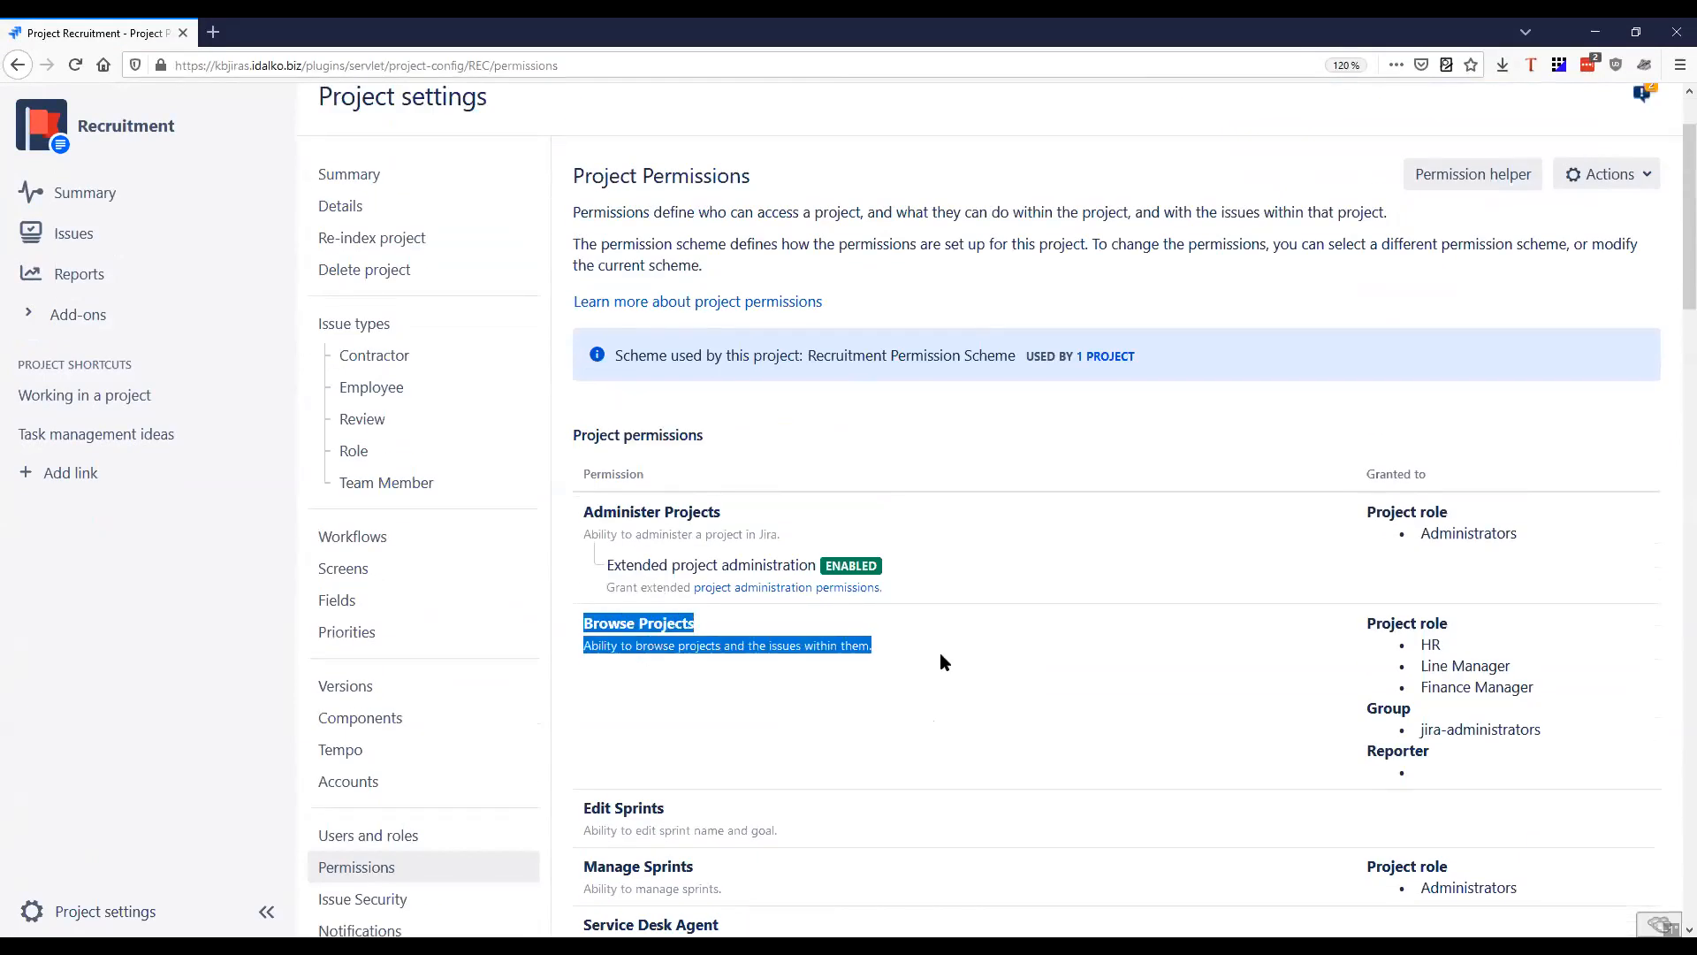
{"action": "scroll", "coordinate": [913, 661], "scroll_direction": "down", "scroll_amount": 1}
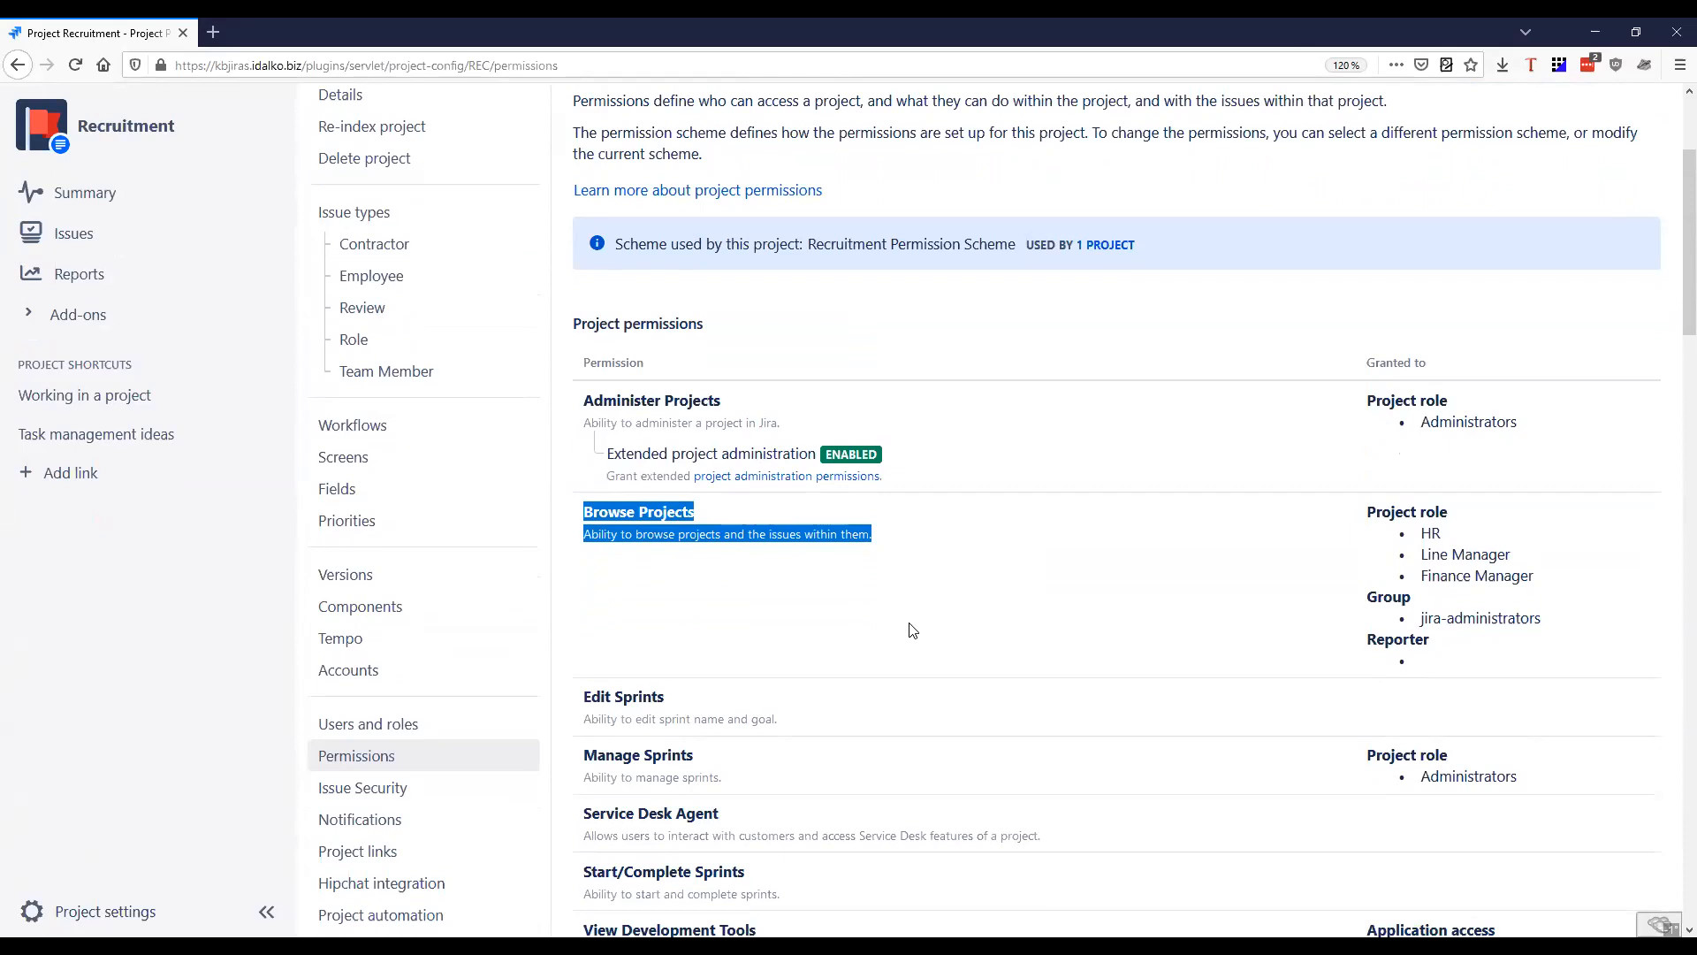
{"action": "left_click_drag", "start_coordinate": [1368, 511], "coordinate": [1554, 585]}
{"action": "left_click_drag", "start_coordinate": [1450, 539], "coordinate": [1572, 615]}
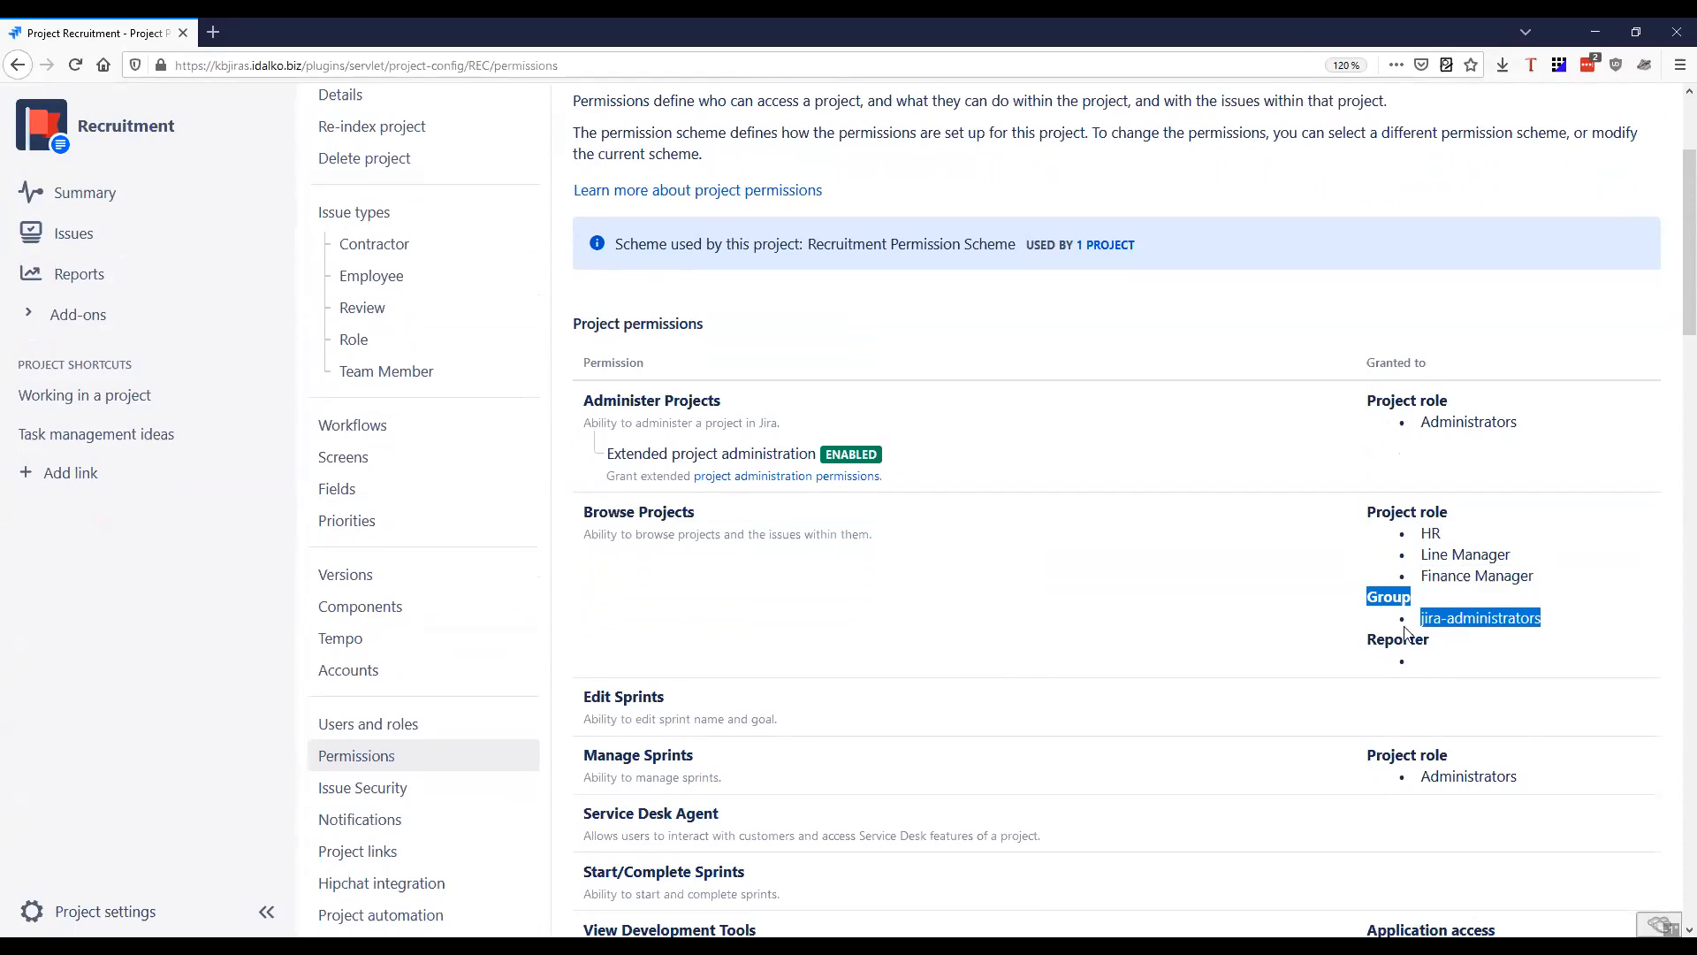
{"action": "left_click_drag", "start_coordinate": [1369, 646], "coordinate": [1438, 652]}
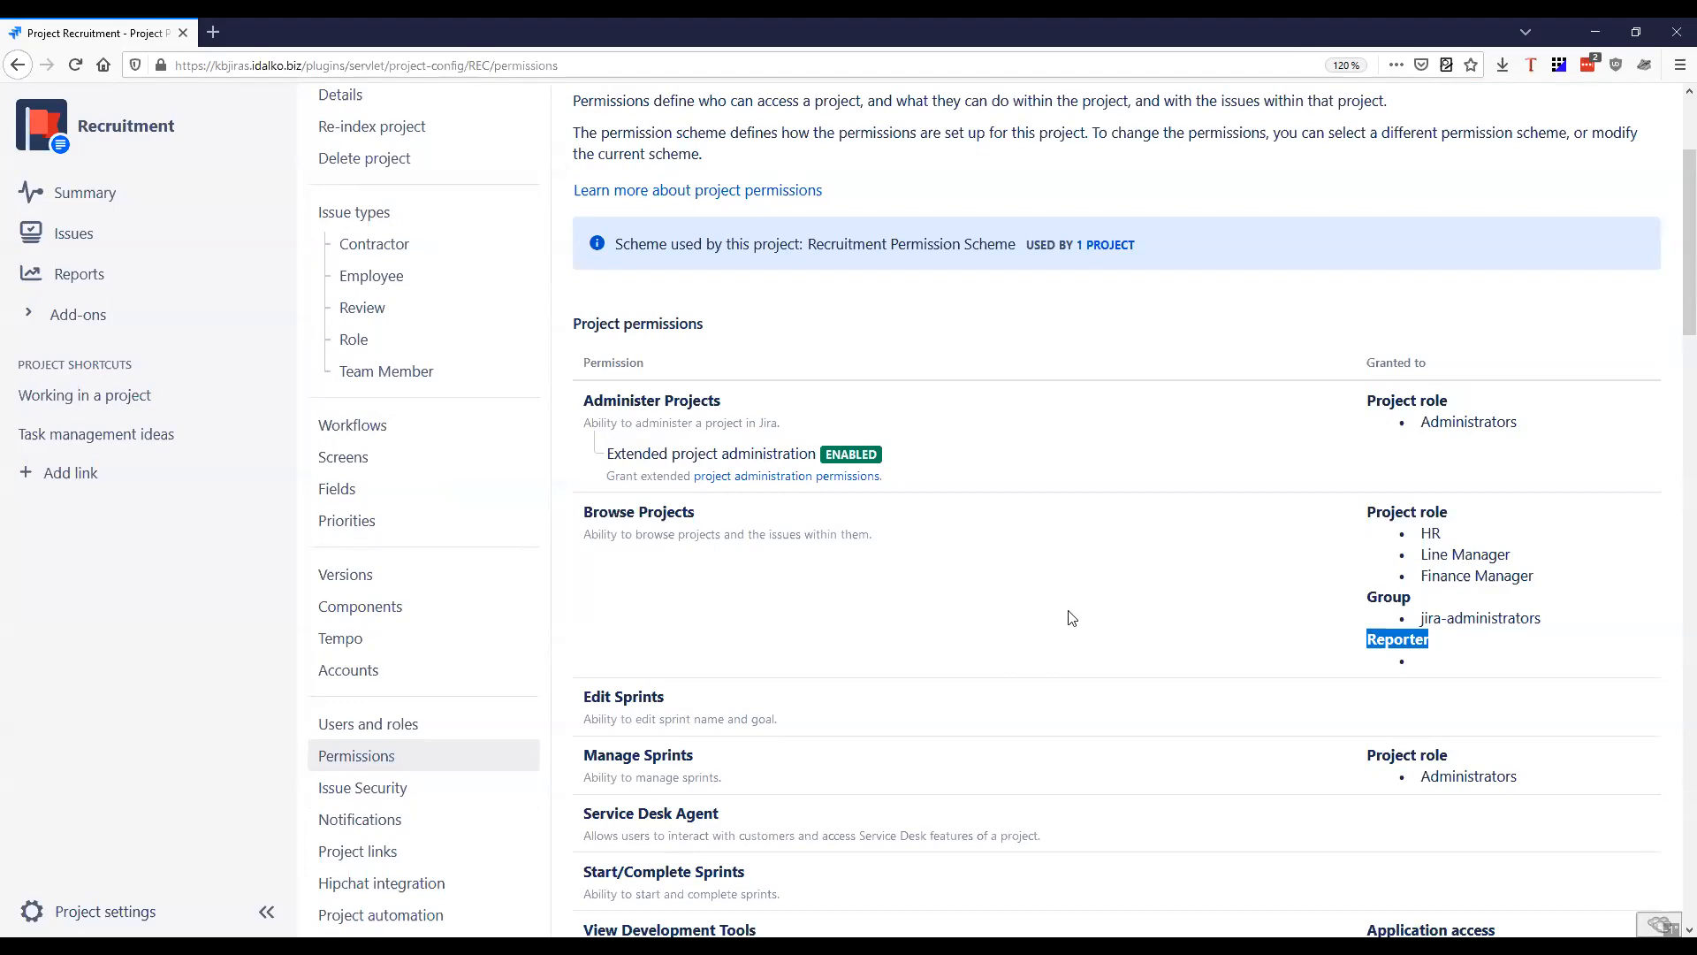
{"action": "scroll", "coordinate": [889, 707], "scroll_direction": "up", "scroll_amount": 3}
{"action": "scroll", "coordinate": [1077, 730], "scroll_direction": "up", "scroll_amount": 2}
{"action": "scroll", "coordinate": [884, 699], "scroll_direction": "down", "scroll_amount": 2}
{"action": "left_click_drag", "start_coordinate": [570, 618], "coordinate": [788, 646]}
{"action": "left_click", "coordinate": [919, 654]}
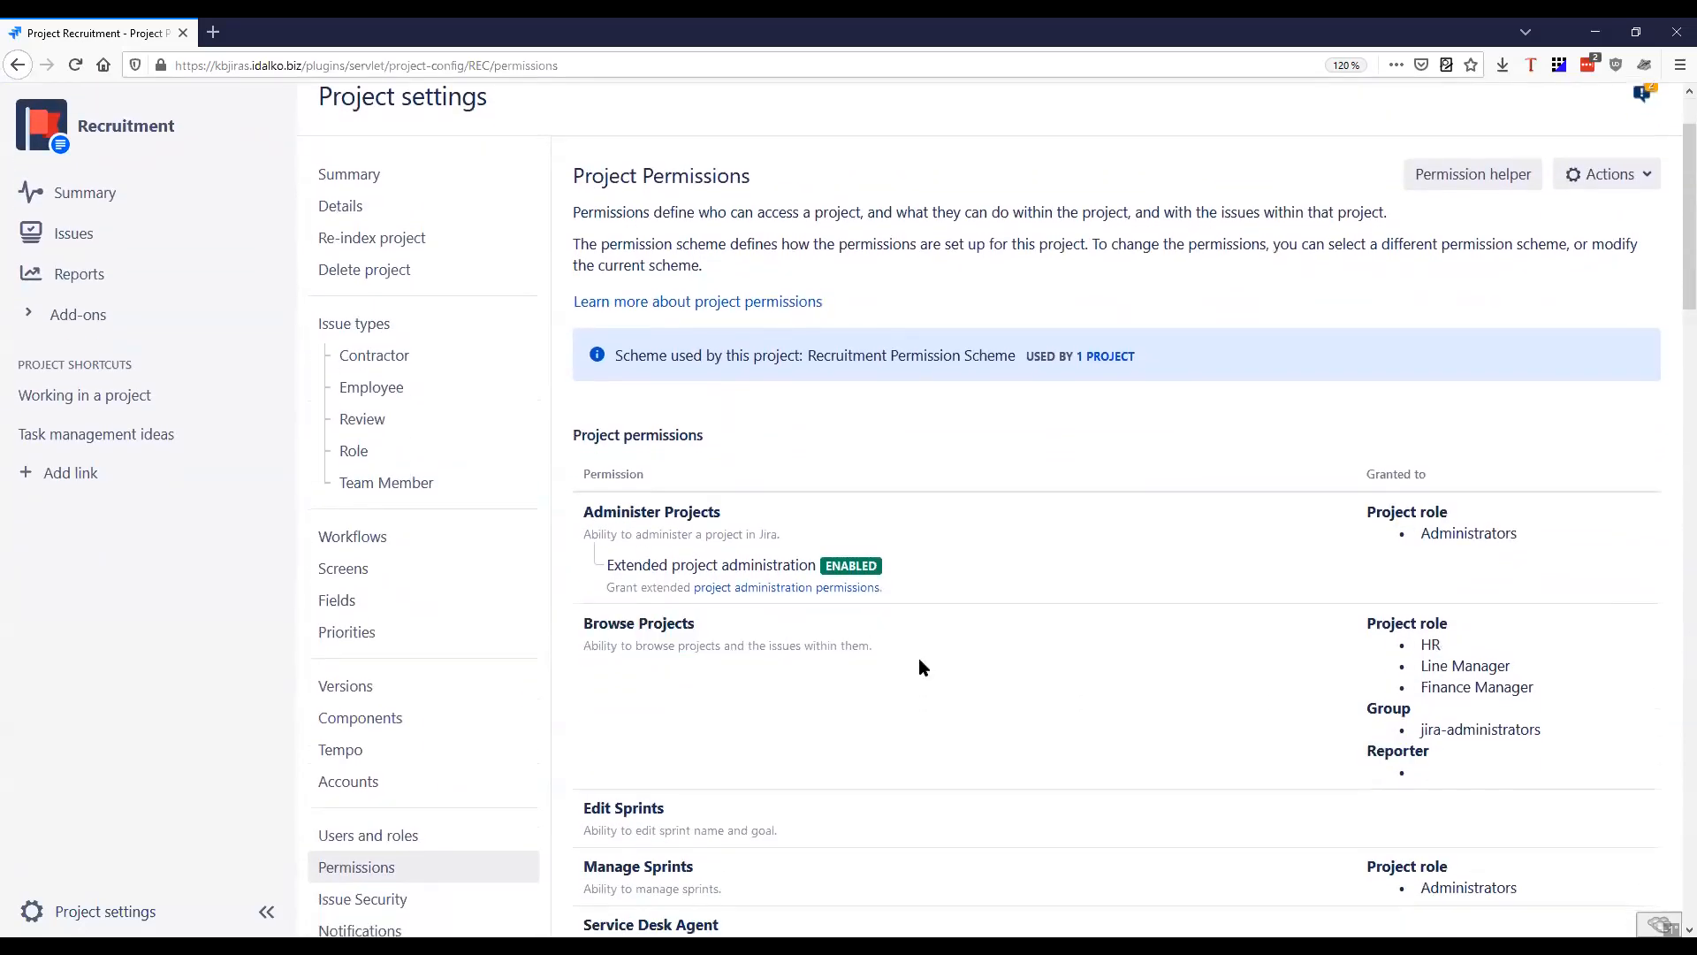
Open the project's issue types and review the entries, especially the Role and Contractor types
{"action": "left_click", "coordinate": [392, 325]}
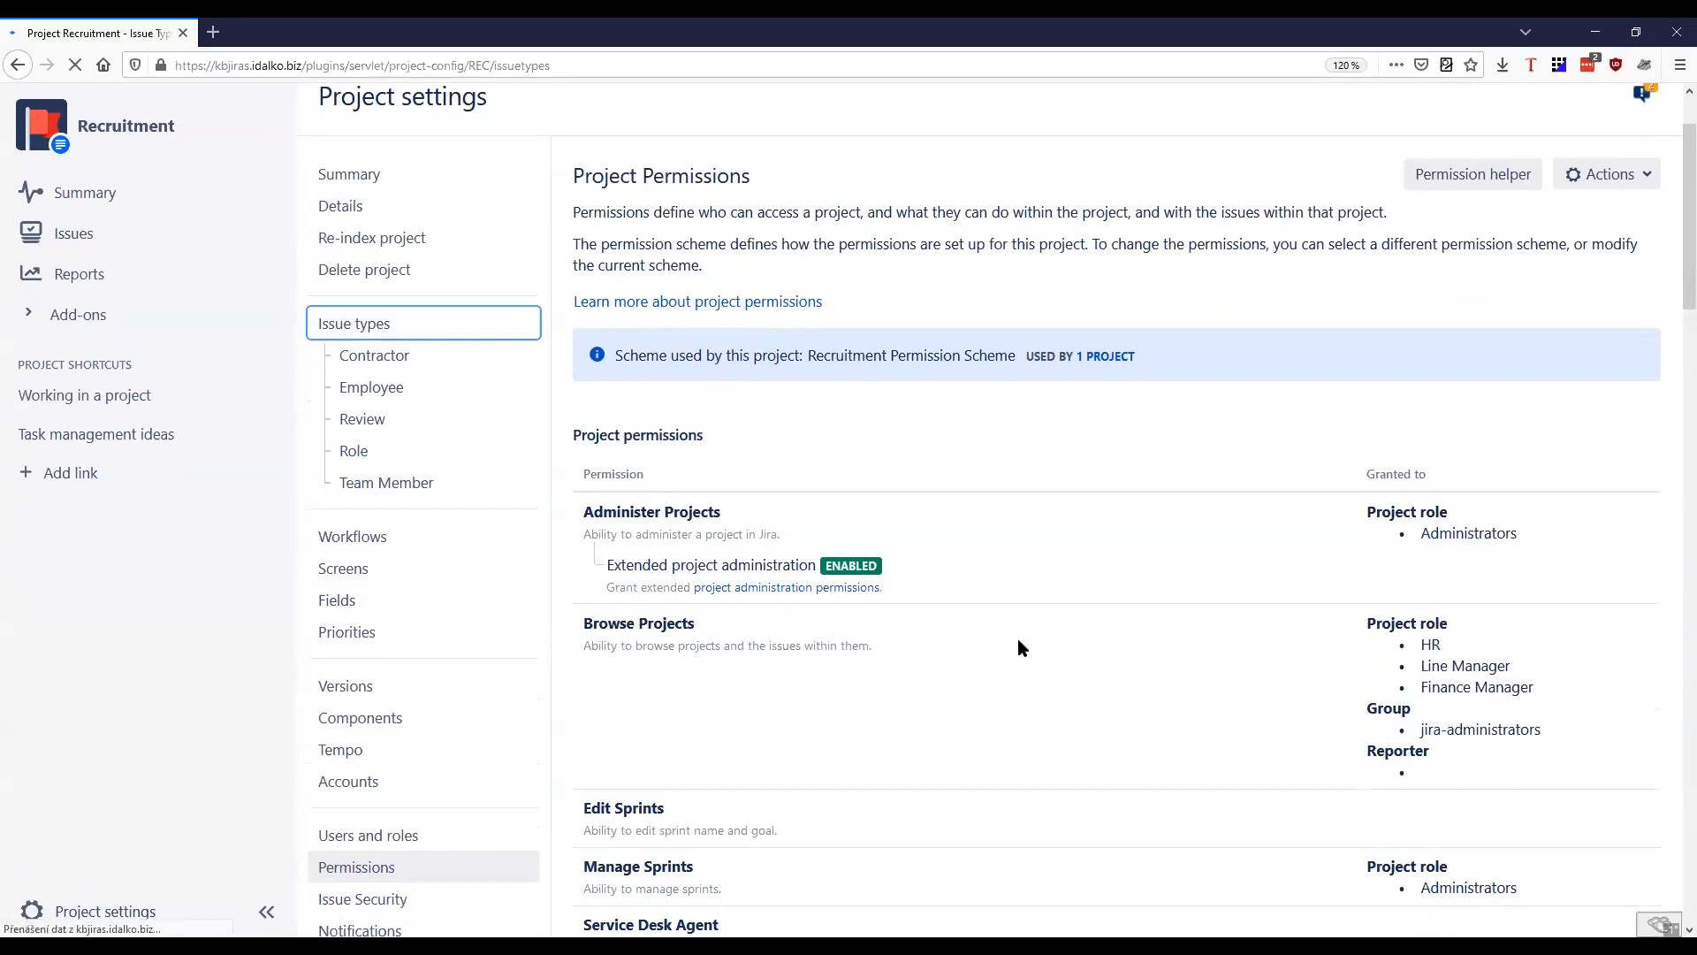
{"action": "scroll", "coordinate": [768, 726], "scroll_direction": "down", "scroll_amount": 1}
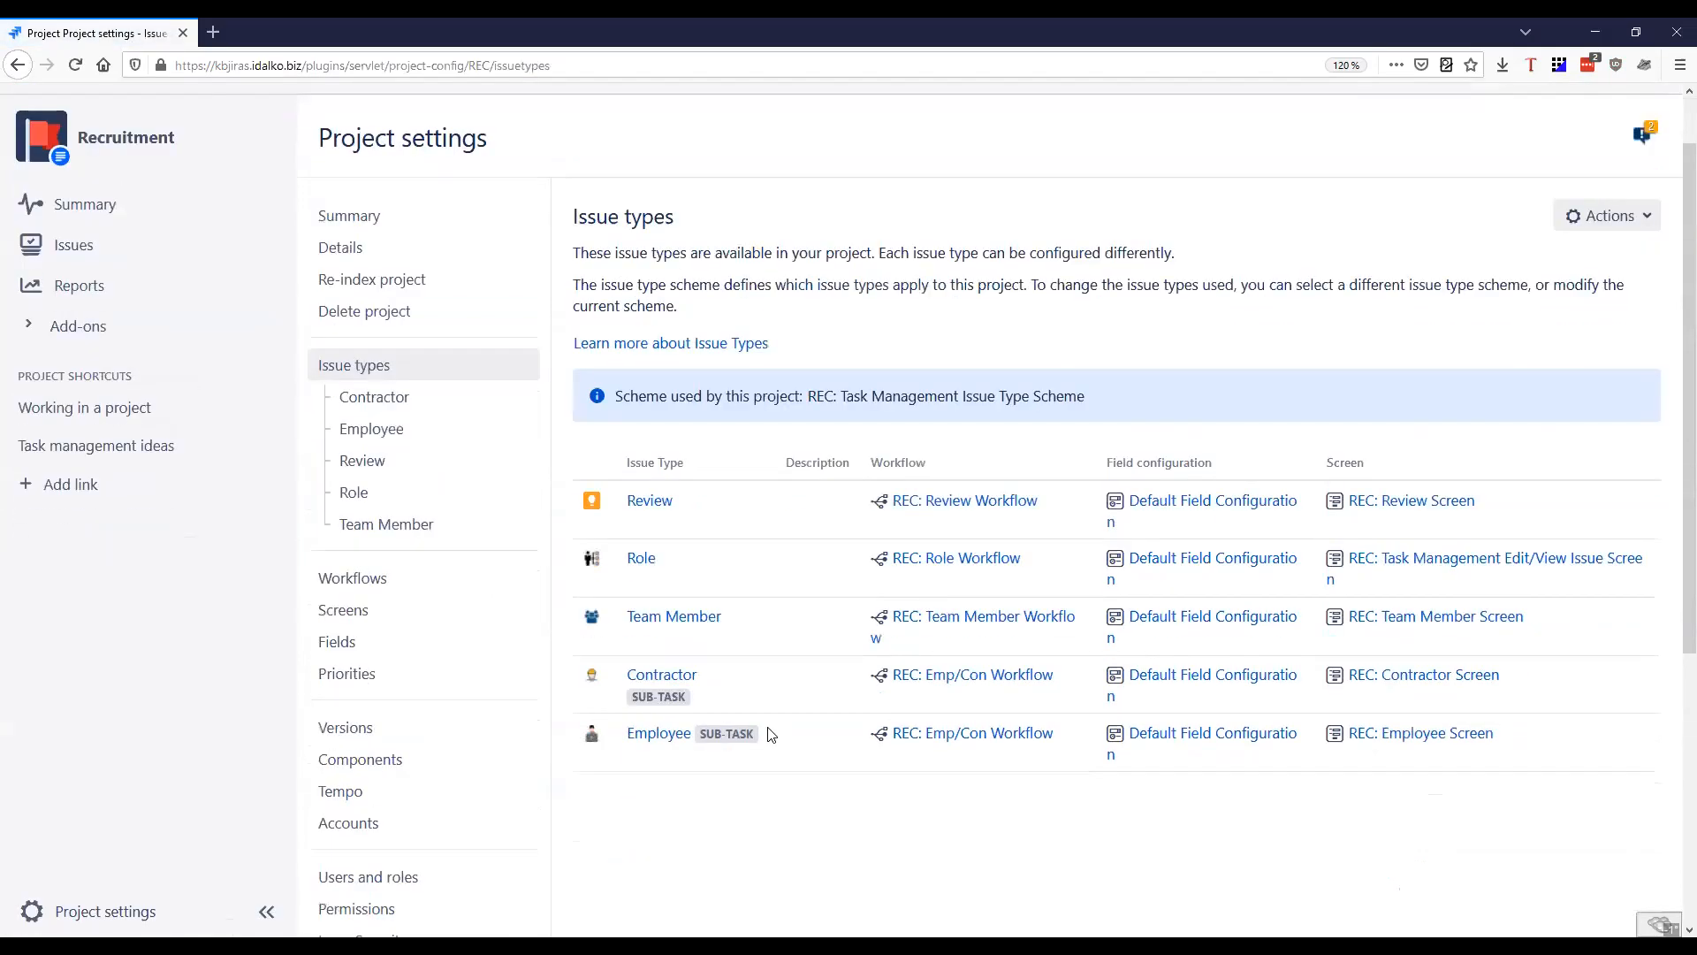
{"action": "scroll", "coordinate": [769, 733], "scroll_direction": "down", "scroll_amount": 2}
{"action": "double_click", "coordinate": [631, 409]}
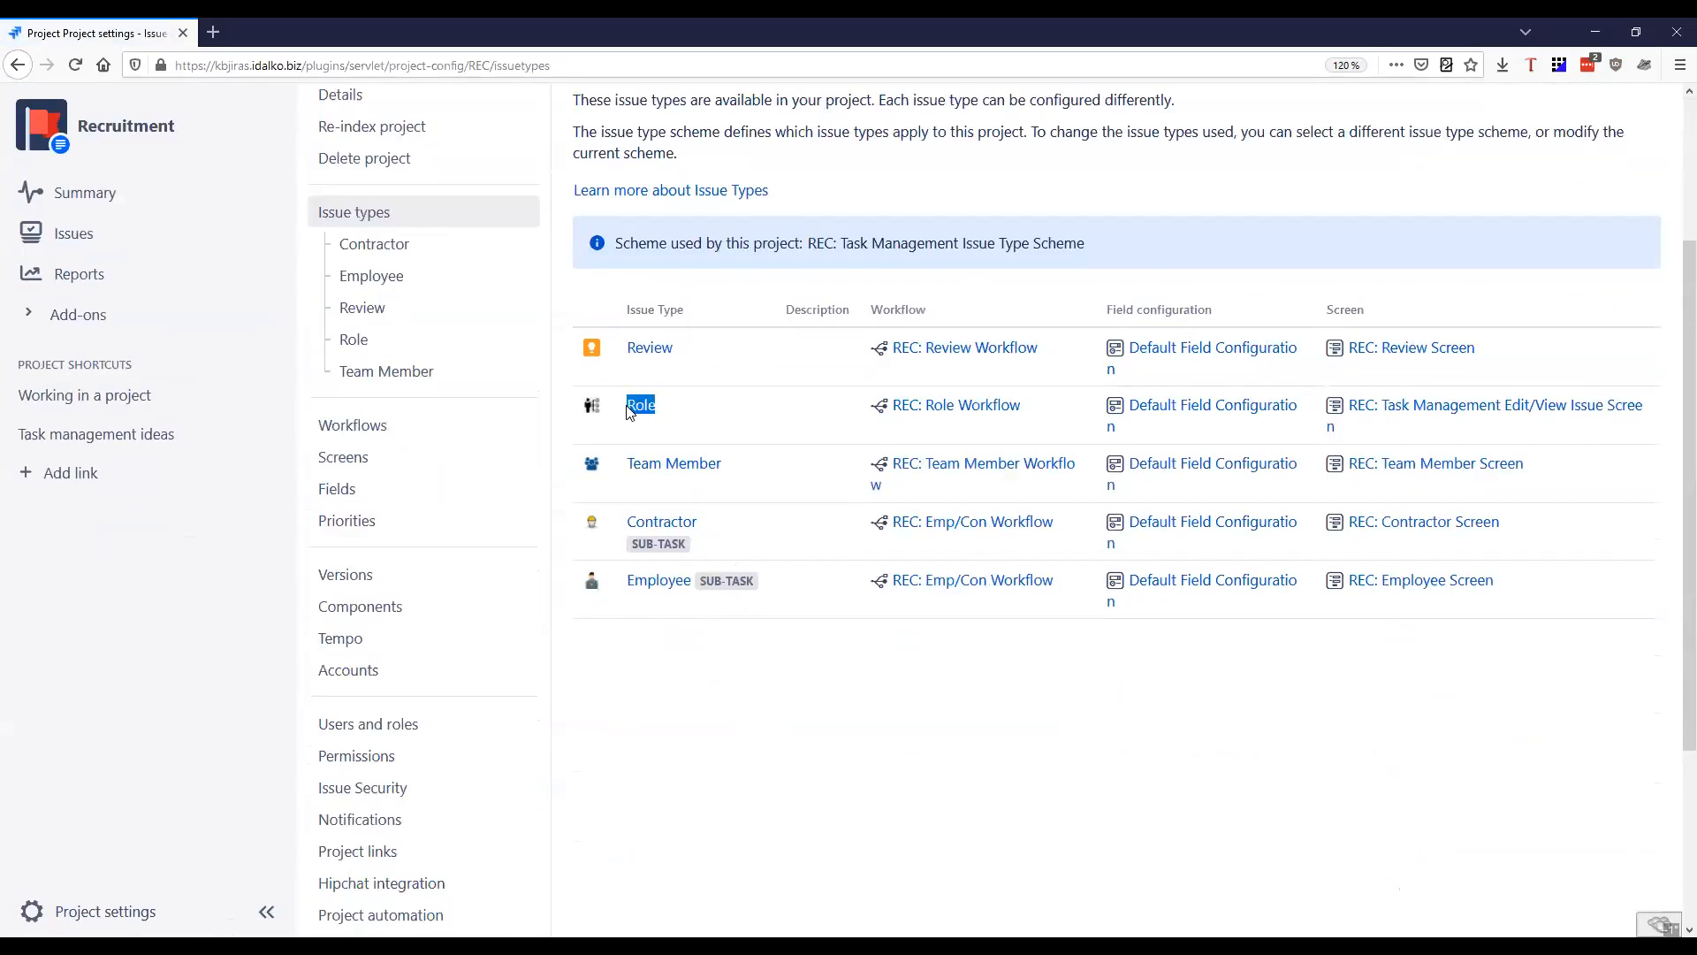
{"action": "left_click_drag", "start_coordinate": [718, 529], "coordinate": [645, 523]}
{"action": "left_click_drag", "start_coordinate": [665, 407], "coordinate": [625, 406]}
{"action": "scroll", "coordinate": [749, 677], "scroll_direction": "up", "scroll_amount": 3}
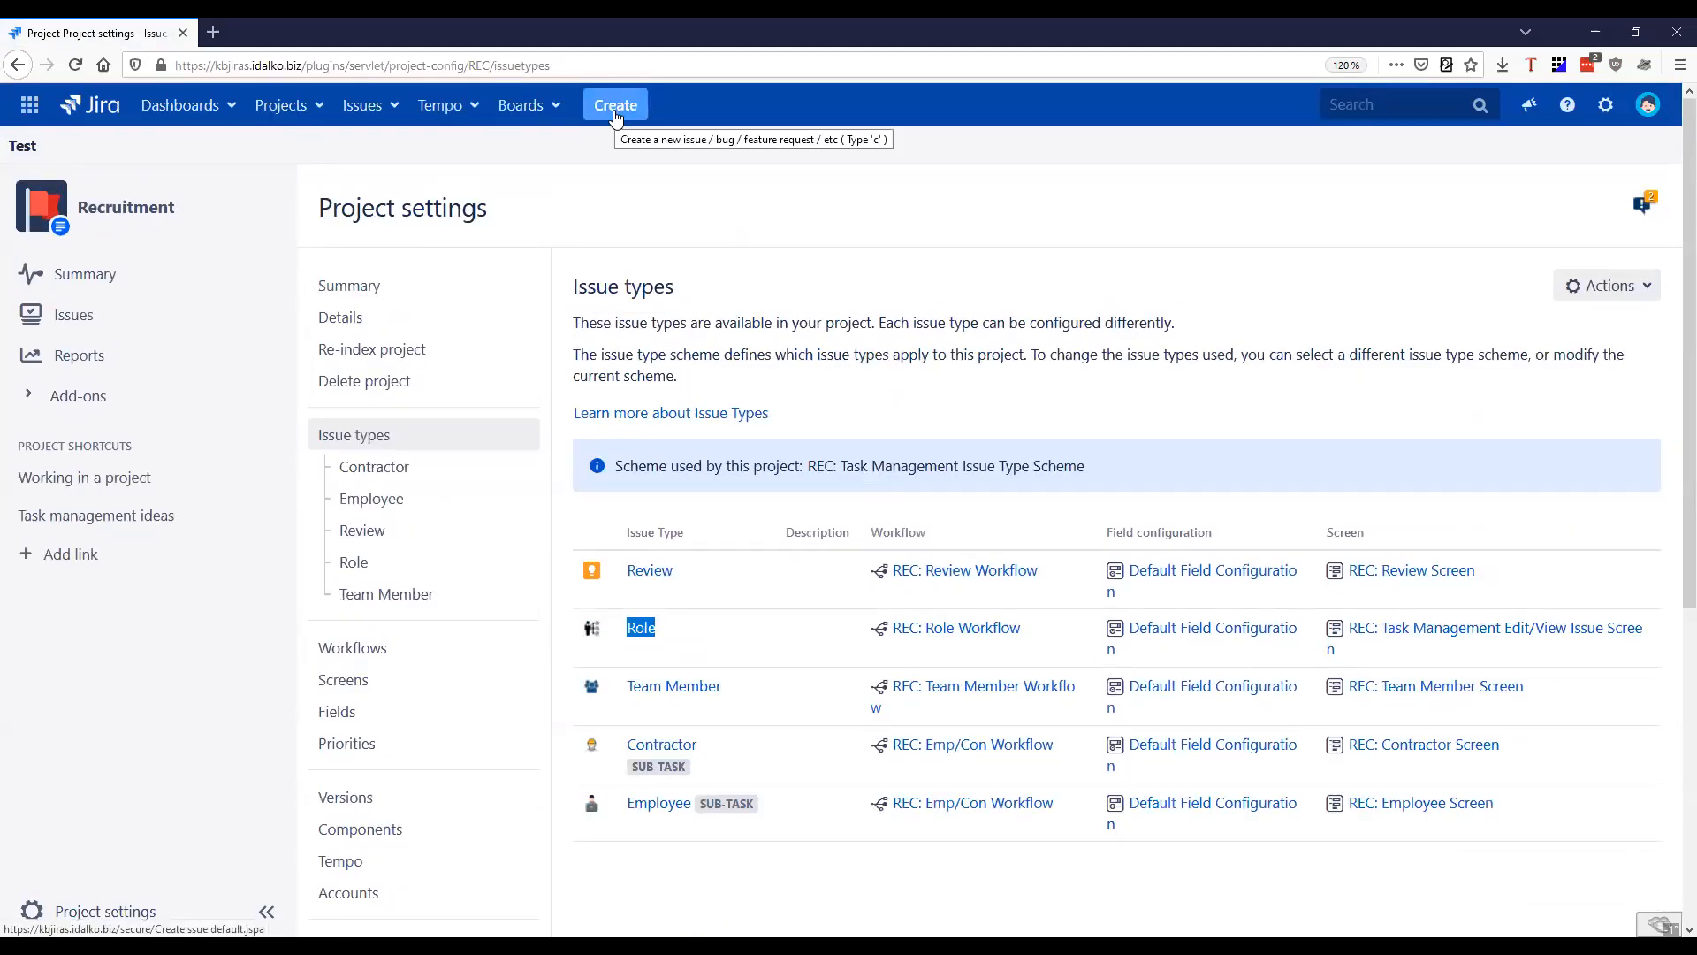
Return to the HR Dashboard and open issue REC-5, 1 Jira Administrator, in a new browser tab
{"action": "left_click", "coordinate": [364, 105]}
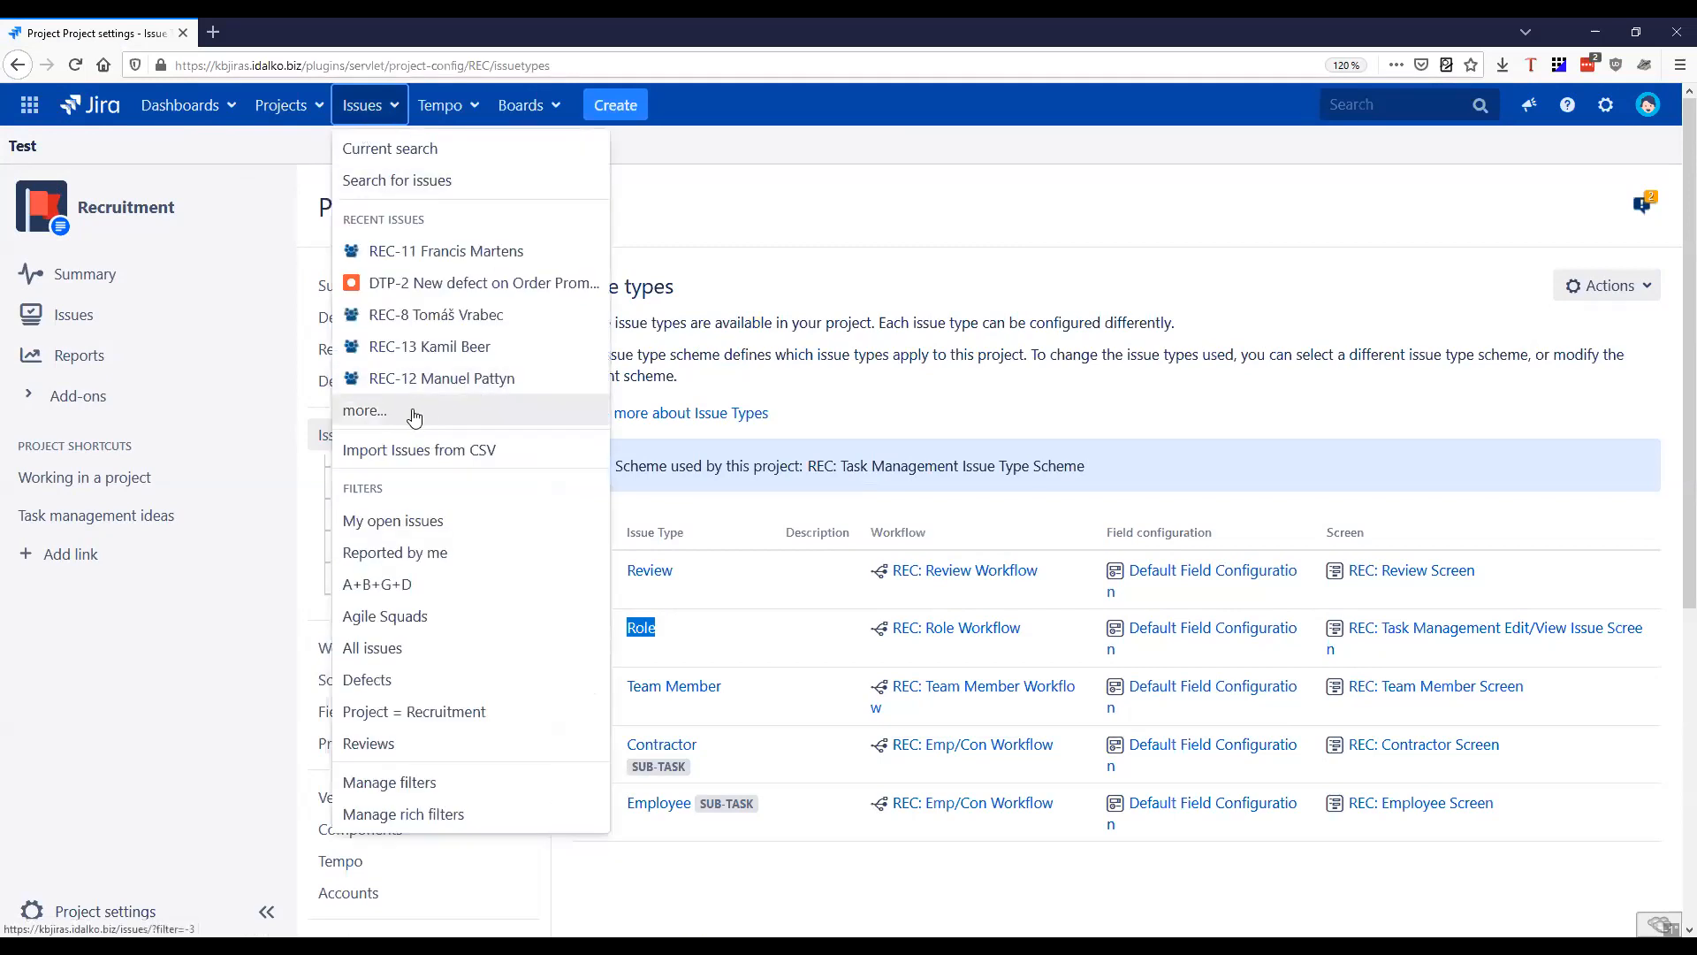
{"action": "left_click", "coordinate": [89, 105]}
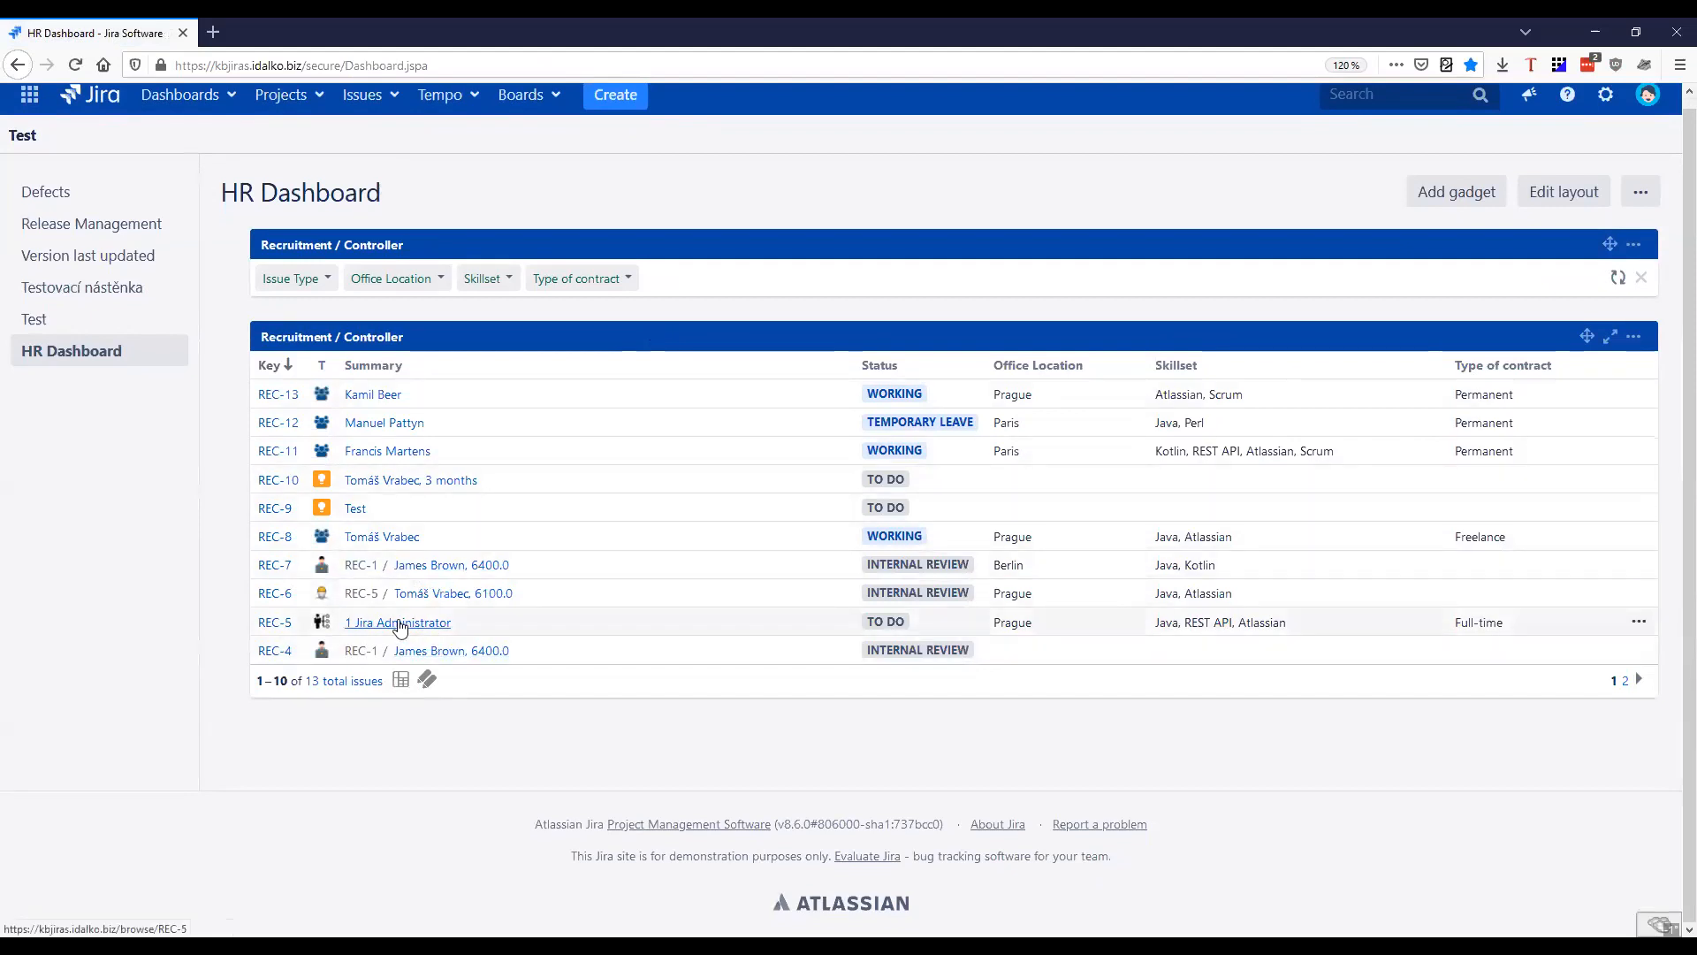
{"action": "middle_click", "coordinate": [399, 624]}
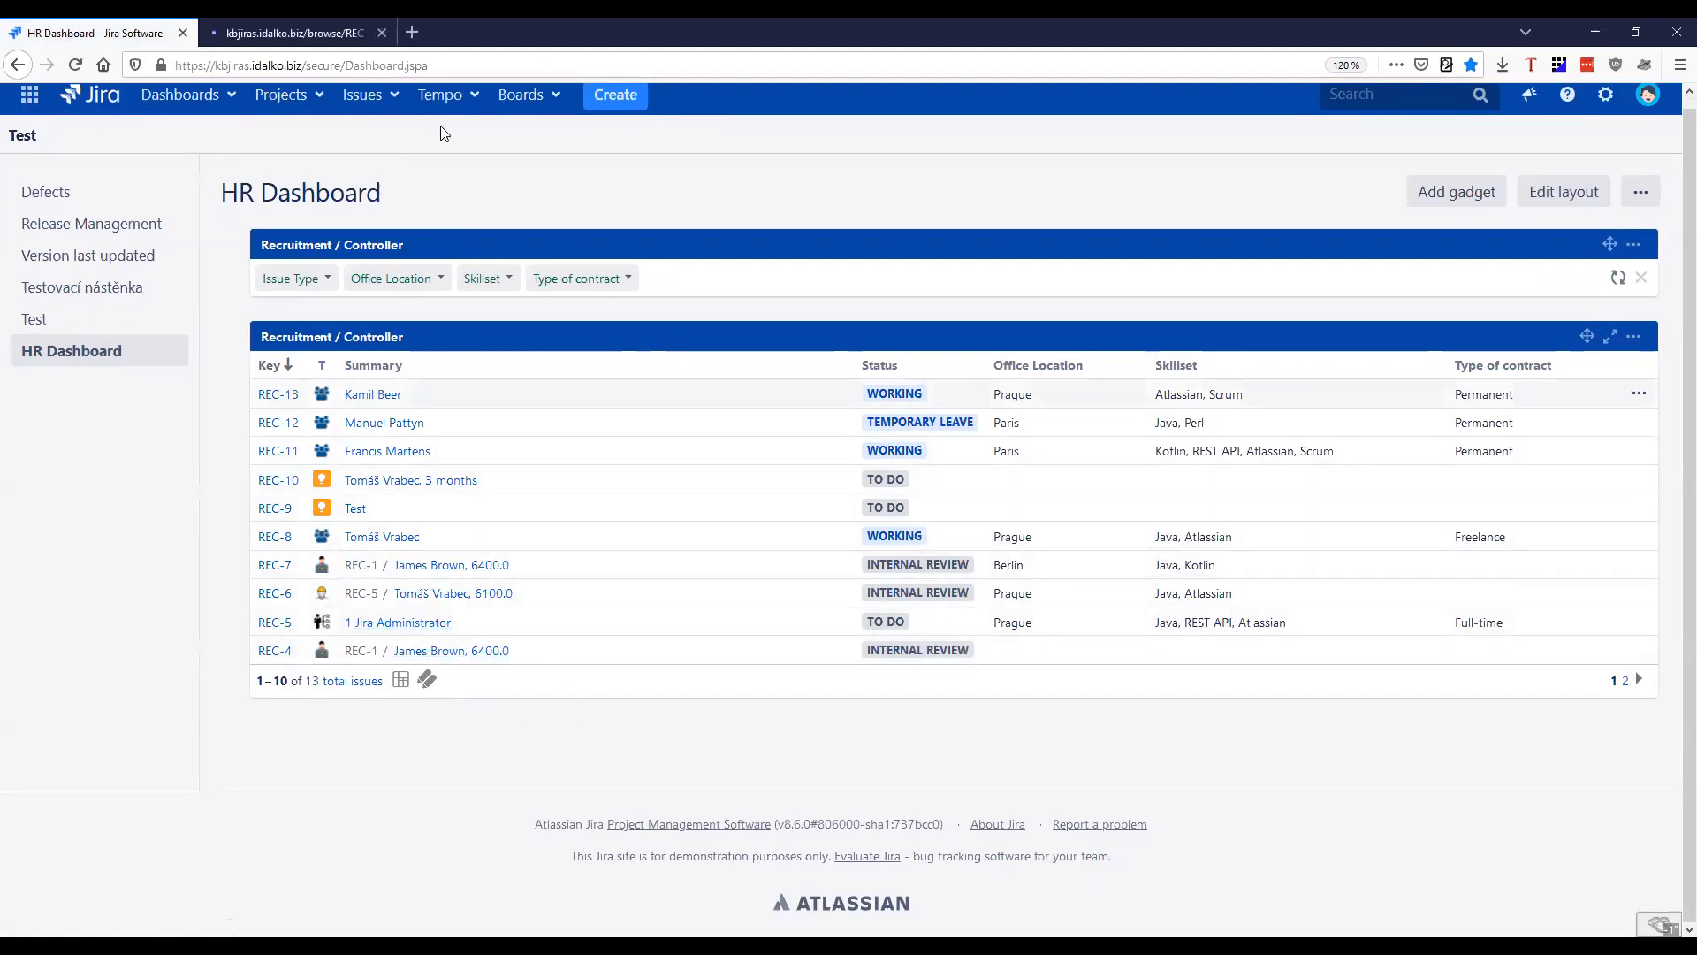
{"action": "left_click", "coordinate": [282, 38]}
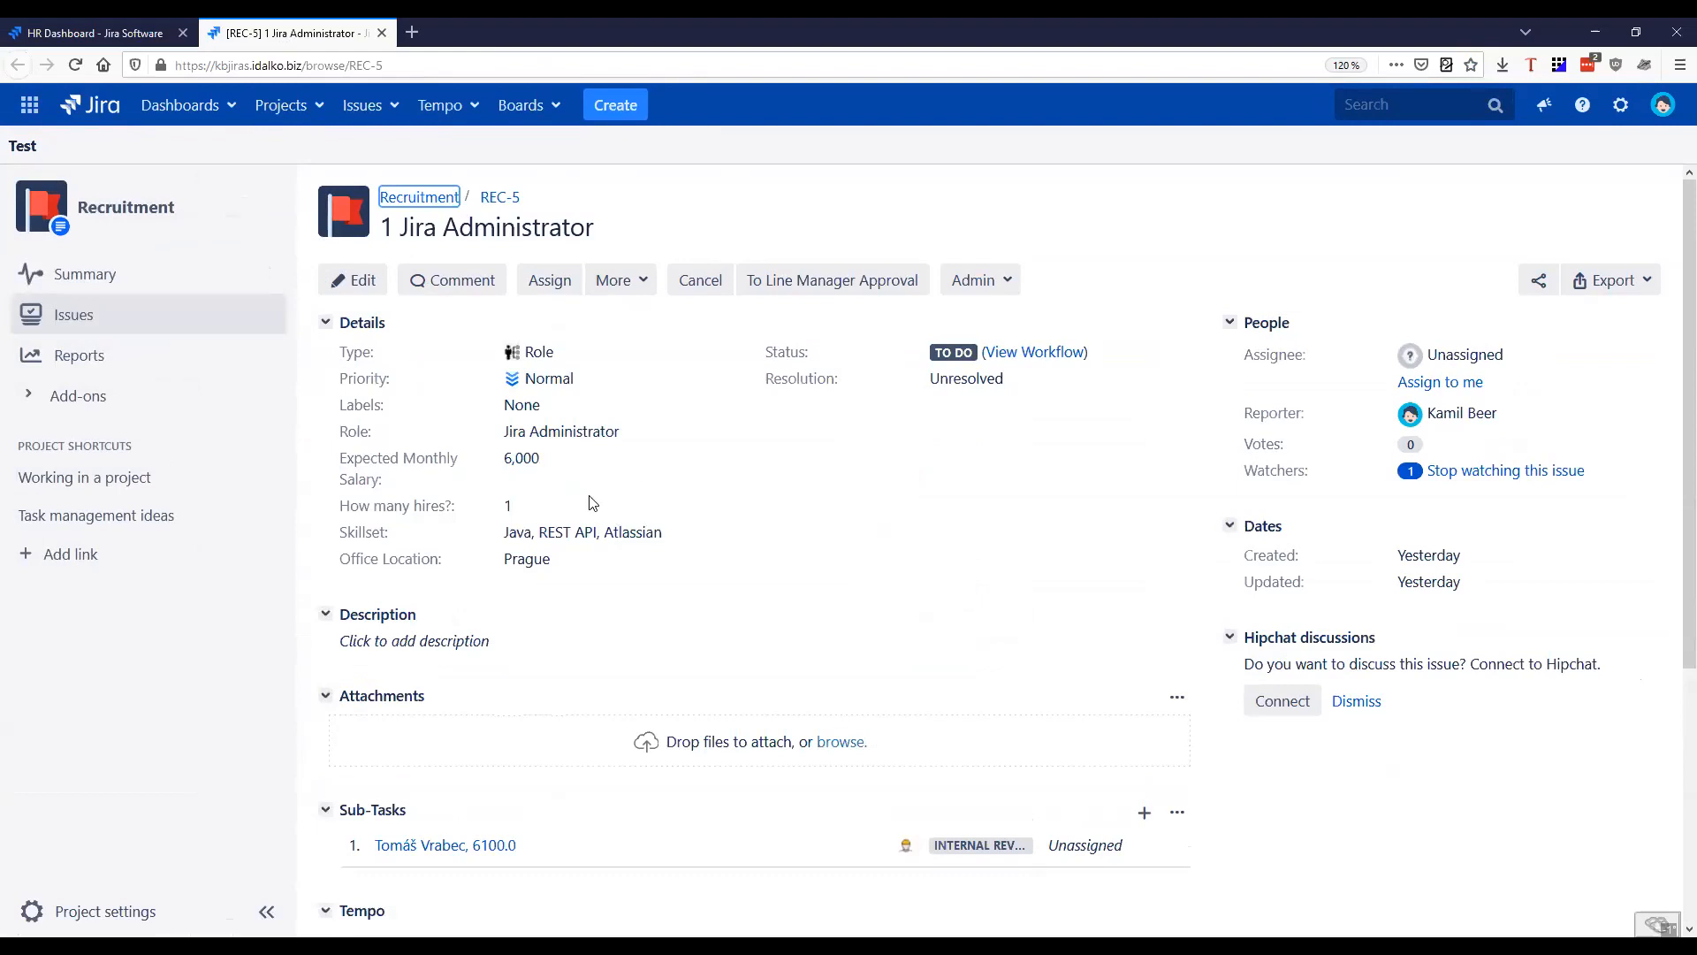
Inspect the selectable Role values in the edit form of REC-5, then close the form without saving
{"action": "left_click_drag", "start_coordinate": [624, 432], "coordinate": [492, 447]}
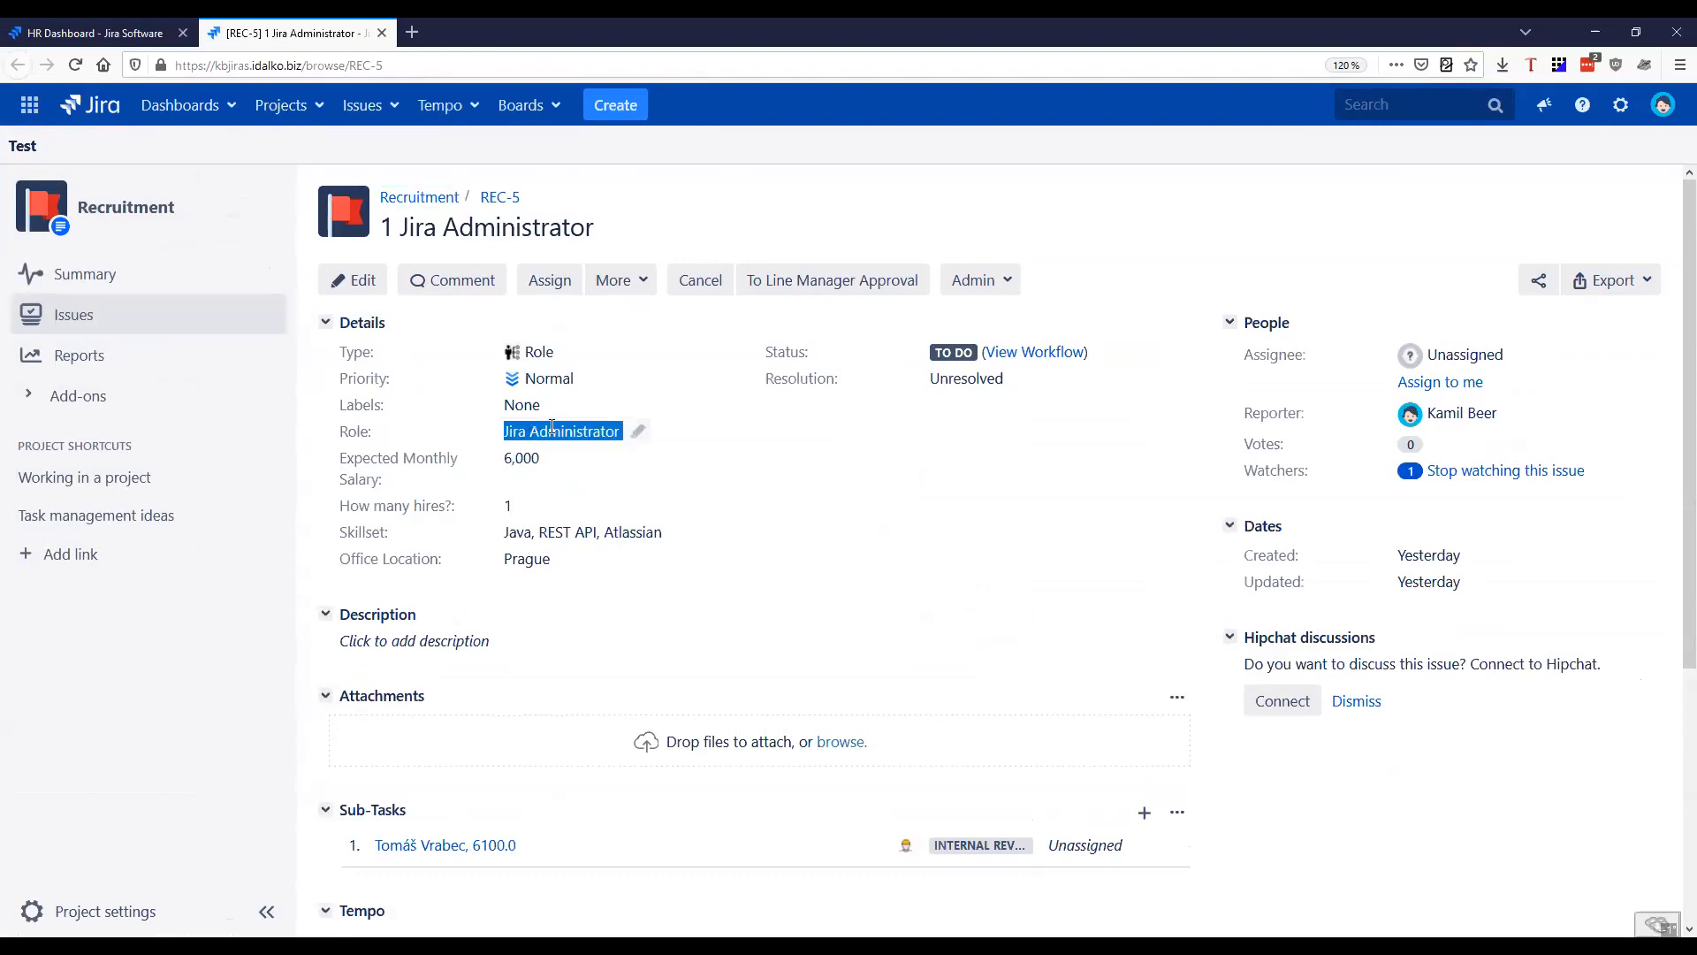
{"action": "left_click", "coordinate": [666, 419]}
{"action": "key", "text": "e"}
{"action": "scroll", "coordinate": [794, 471], "scroll_direction": "down", "scroll_amount": 5}
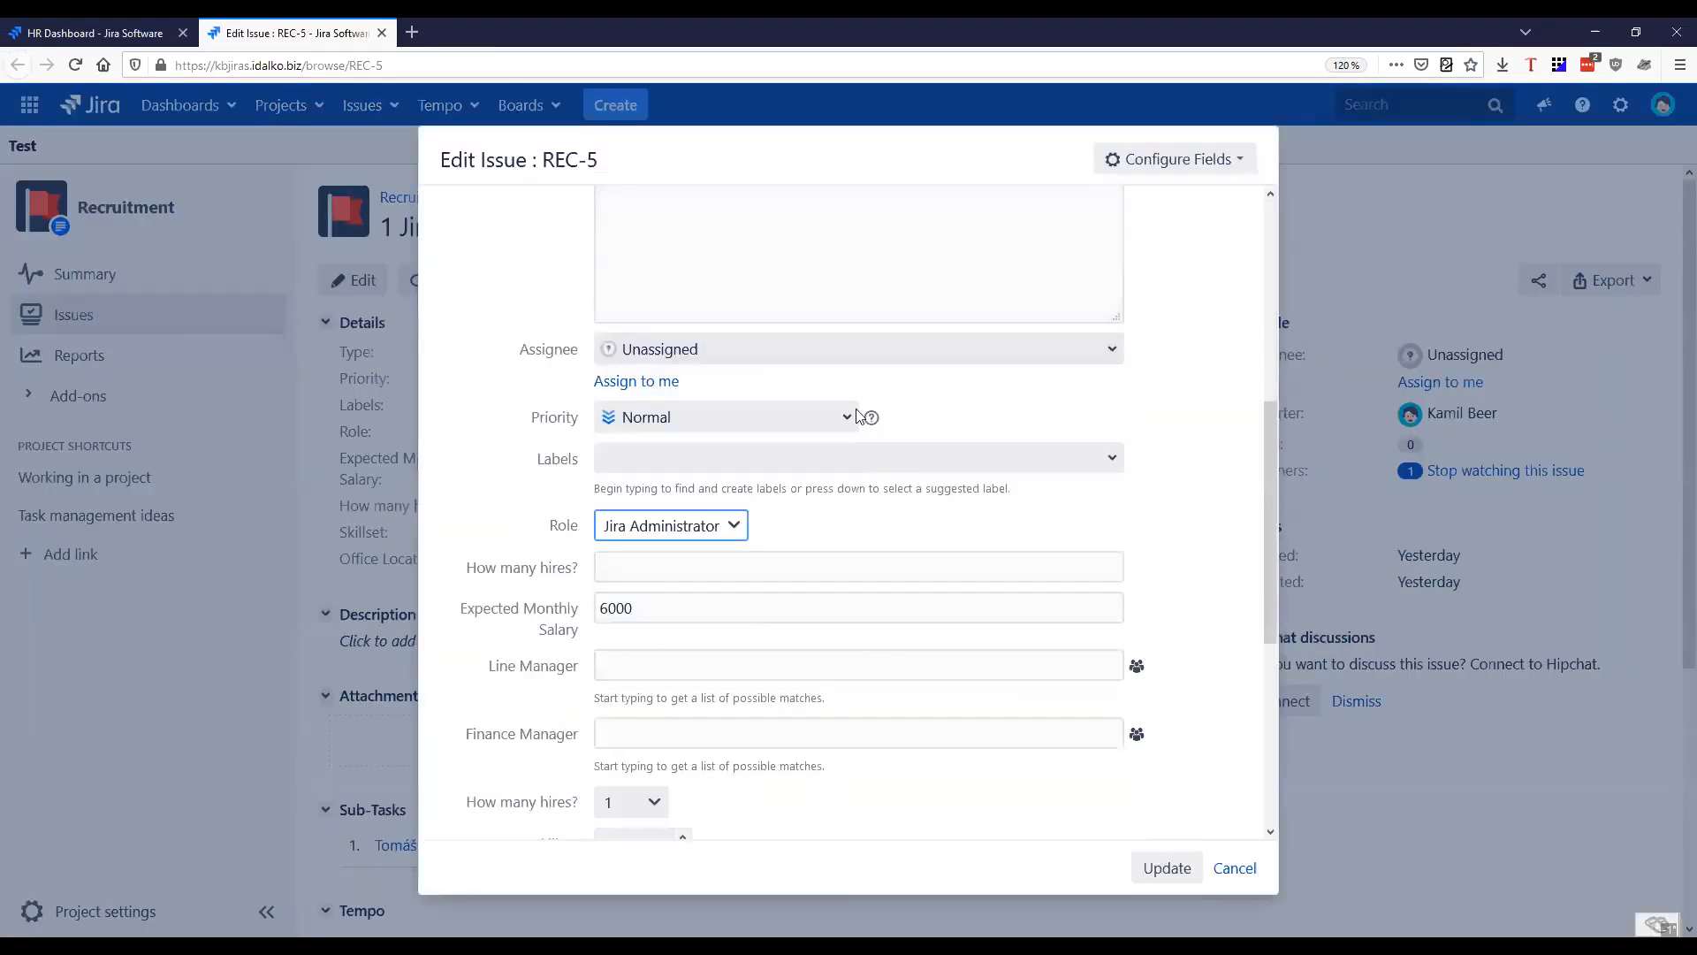
{"action": "left_click", "coordinate": [733, 209]}
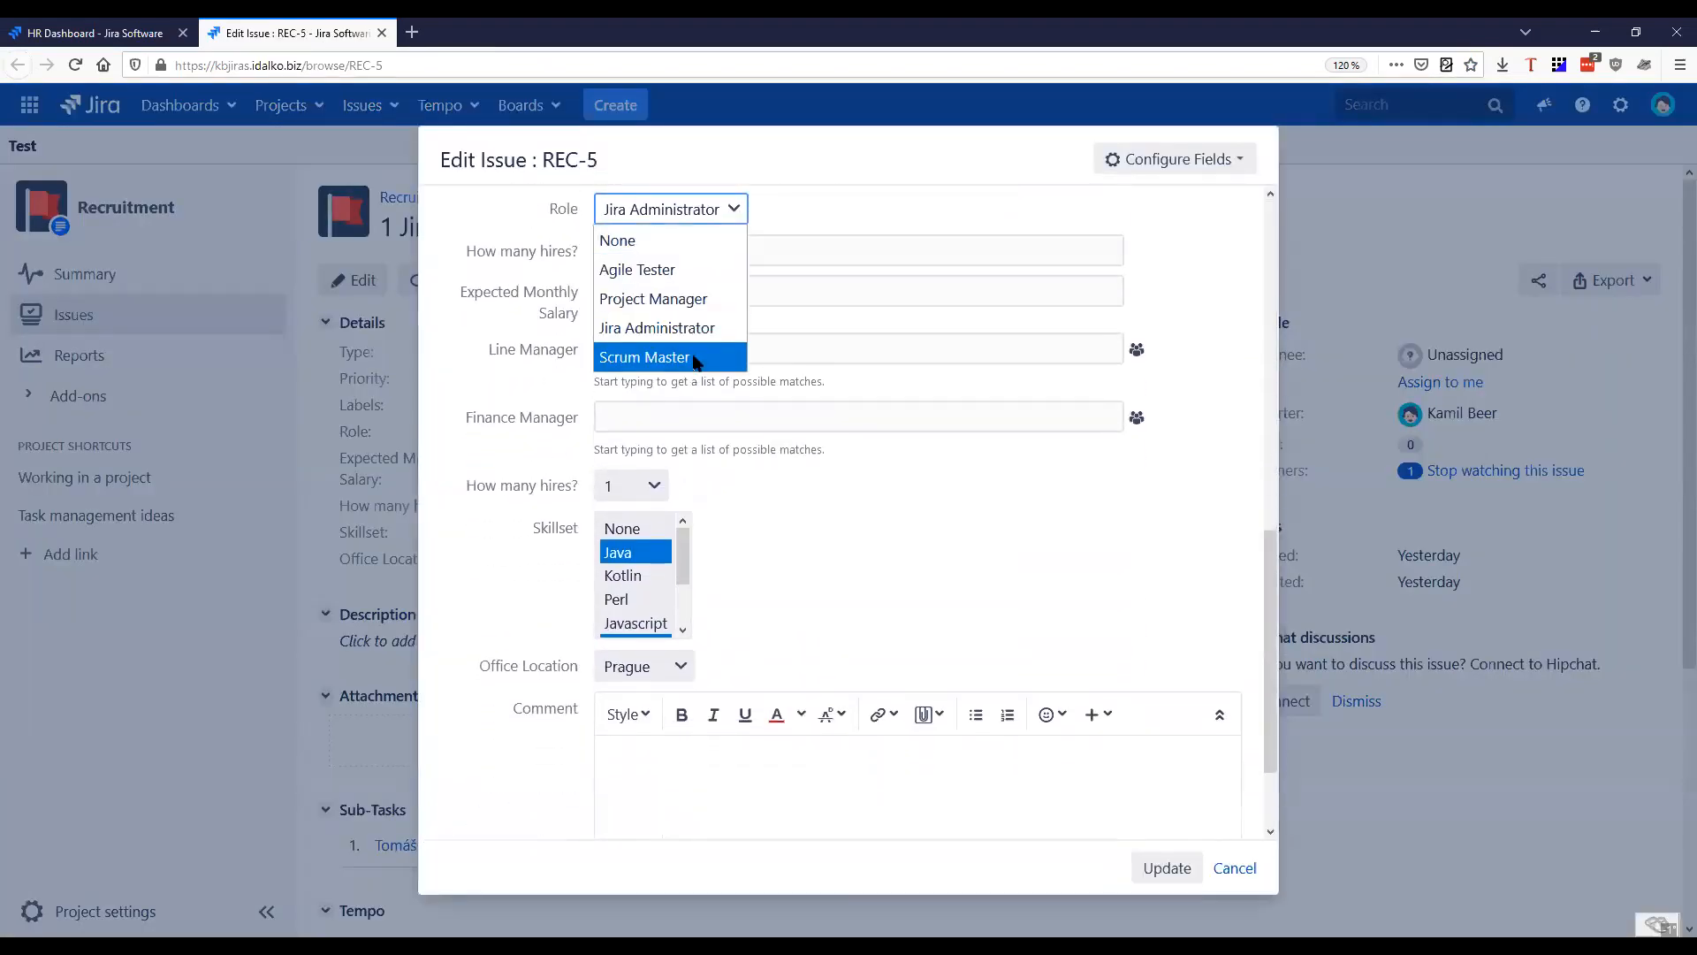
{"action": "key", "text": "Escape"}
{"action": "key", "text": "Escape"}
{"action": "key", "text": "Escape"}
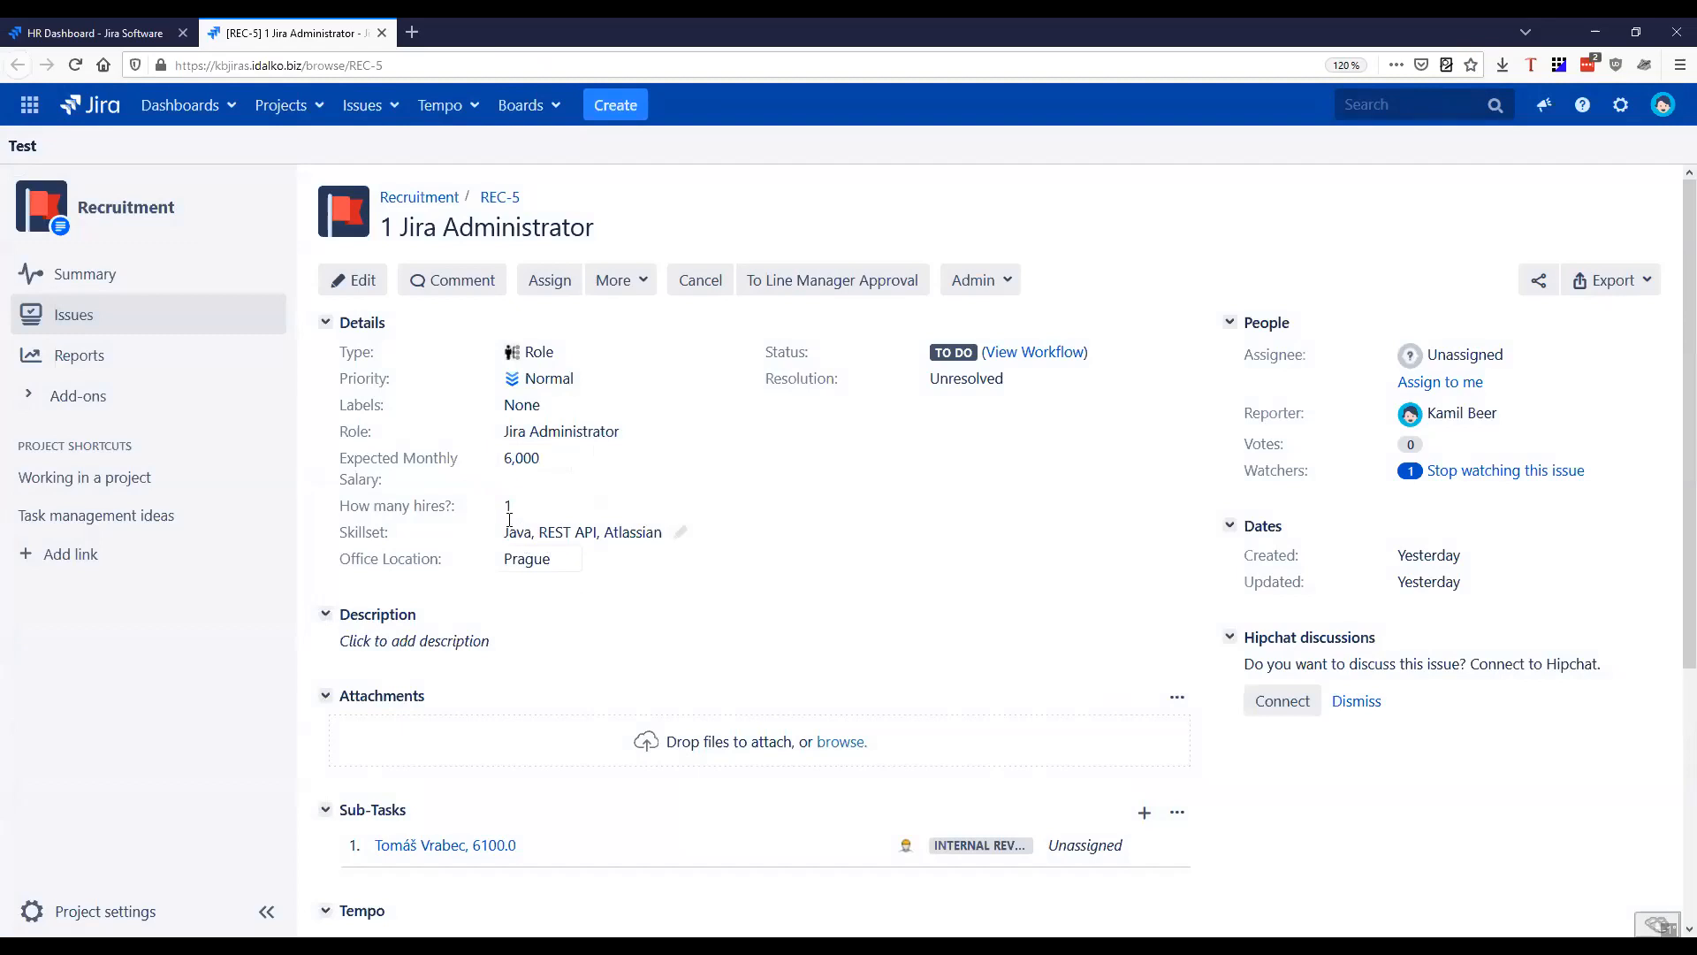
View the available values of the How many hires? field on REC-5 without changing it
{"action": "left_click", "coordinate": [707, 510]}
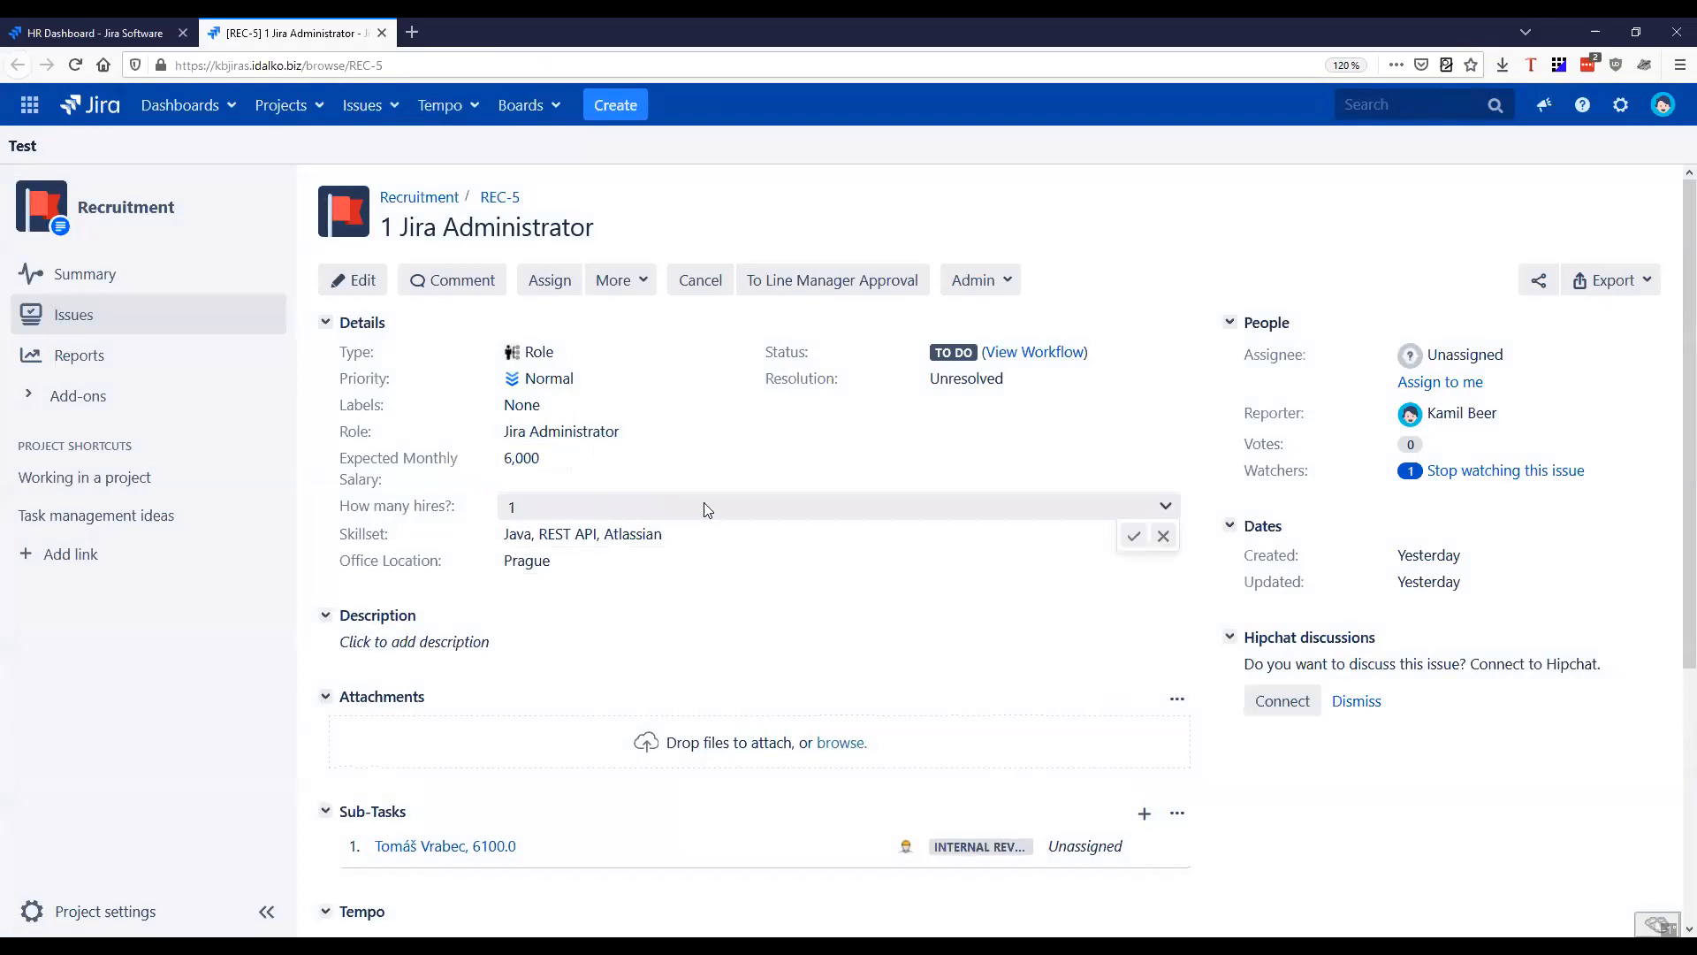
{"action": "left_click", "coordinate": [1089, 506]}
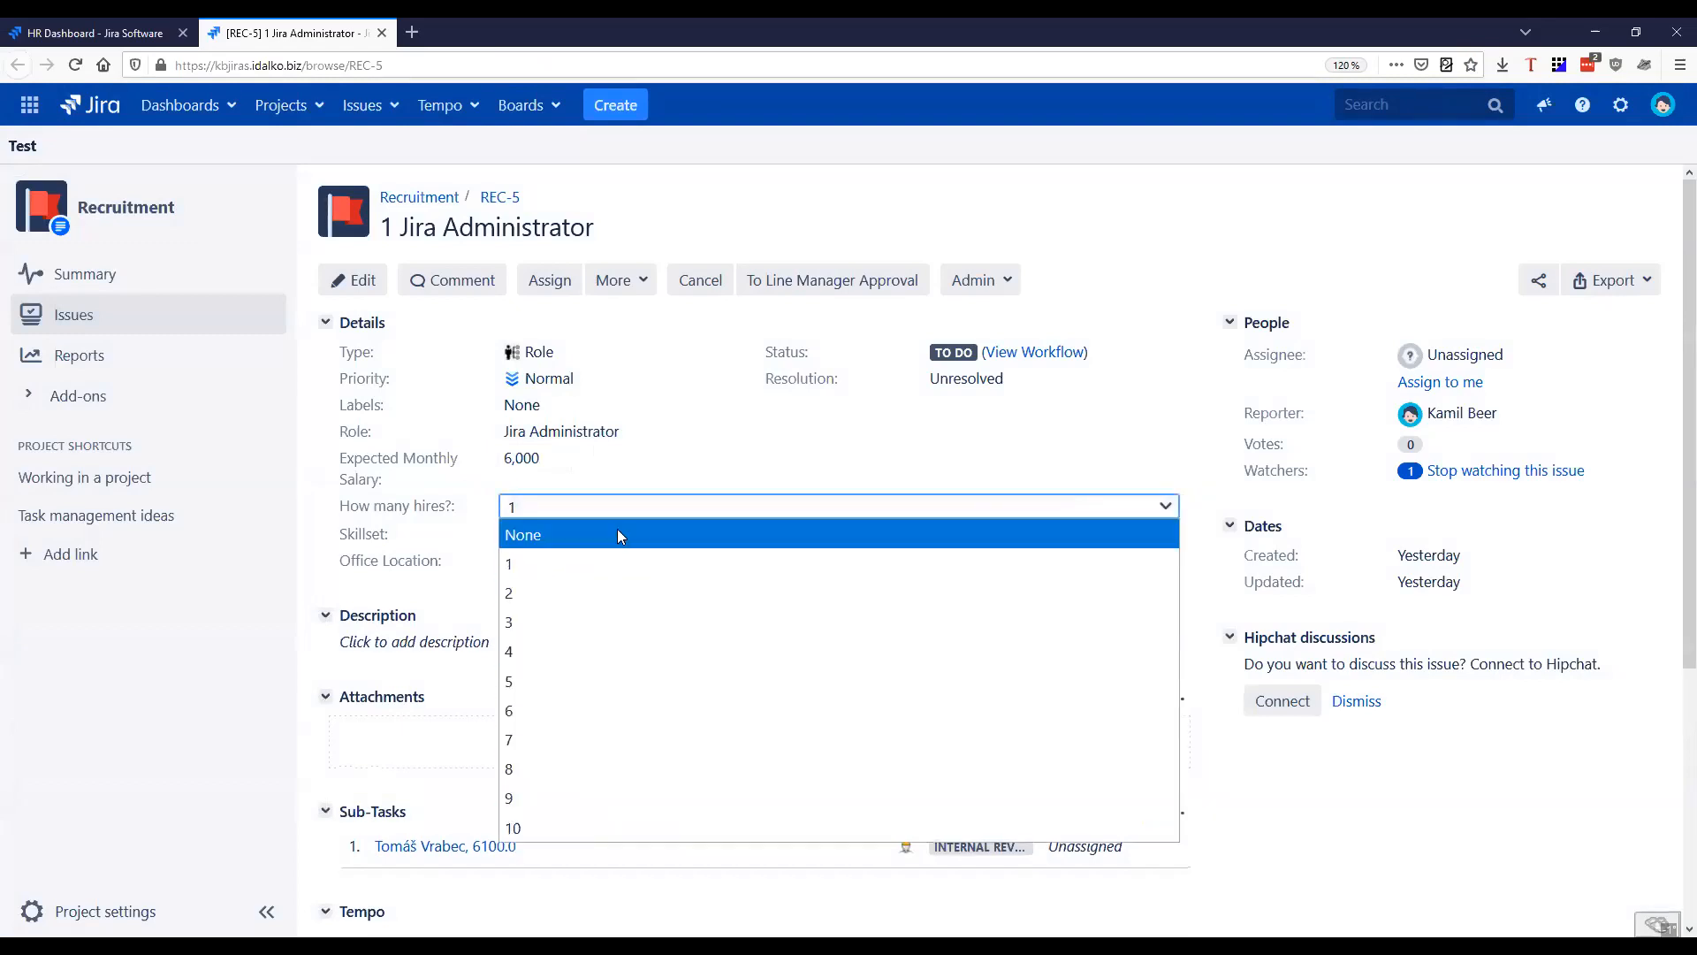
{"action": "key", "text": "Escape"}
Review the selectable Skillset options on REC-5 and leave the selection as it is
{"action": "left_click_drag", "start_coordinate": [503, 532], "coordinate": [656, 534]}
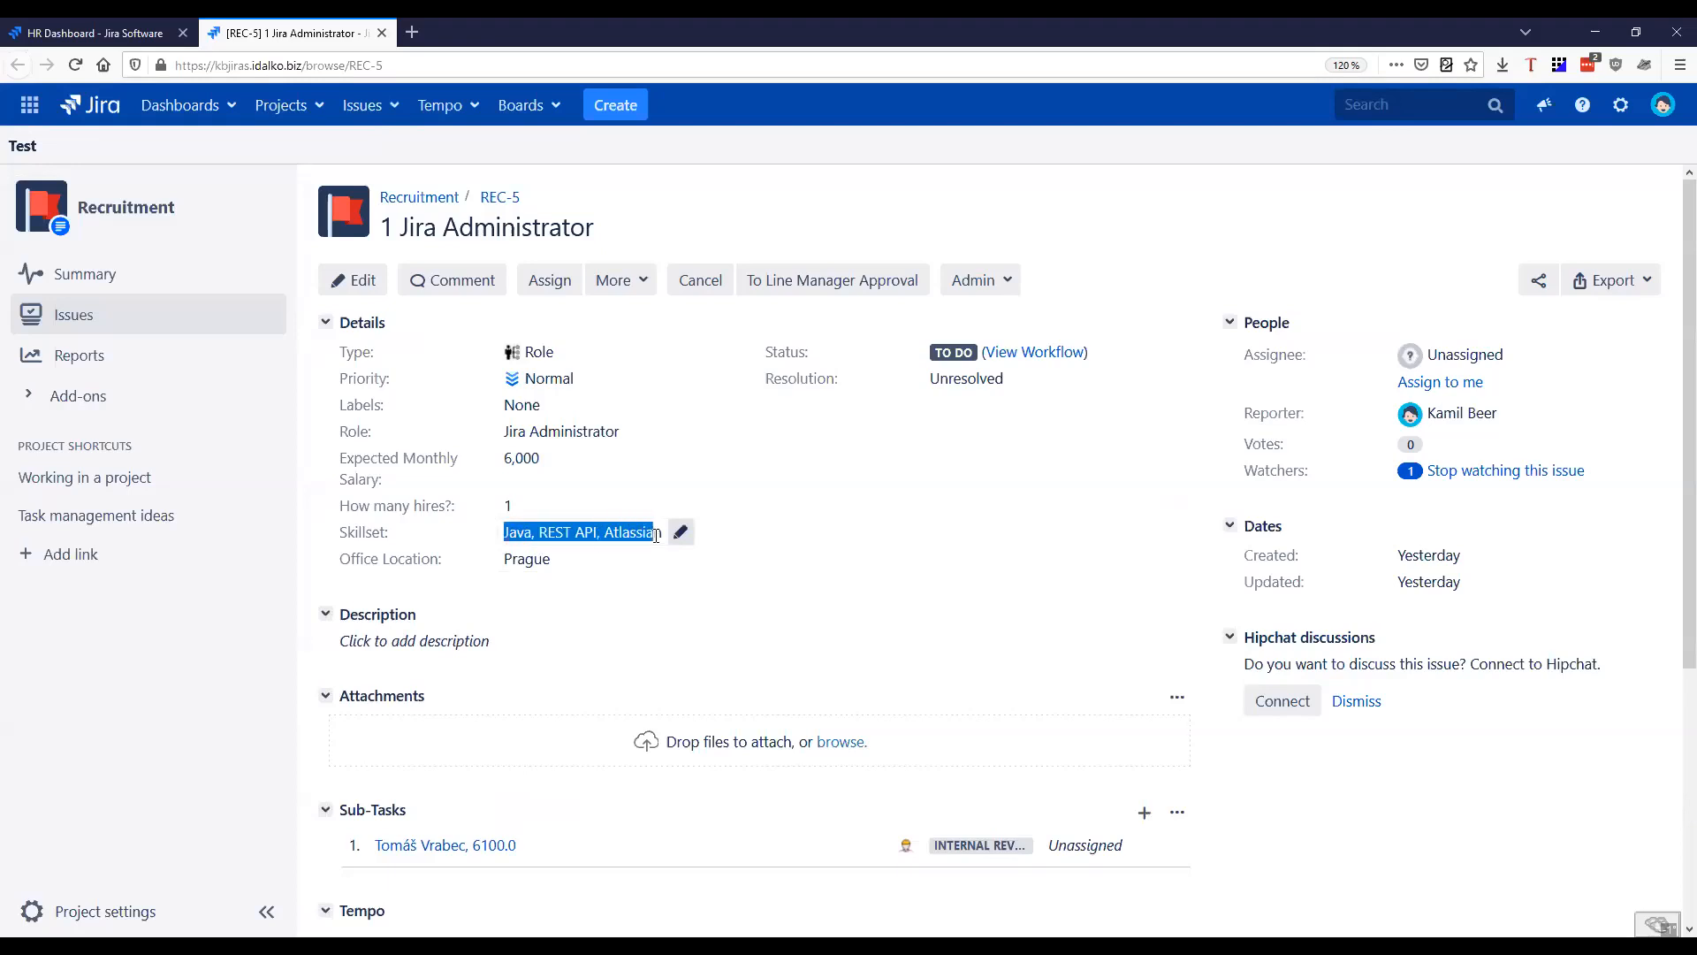
{"action": "left_click", "coordinate": [680, 532]}
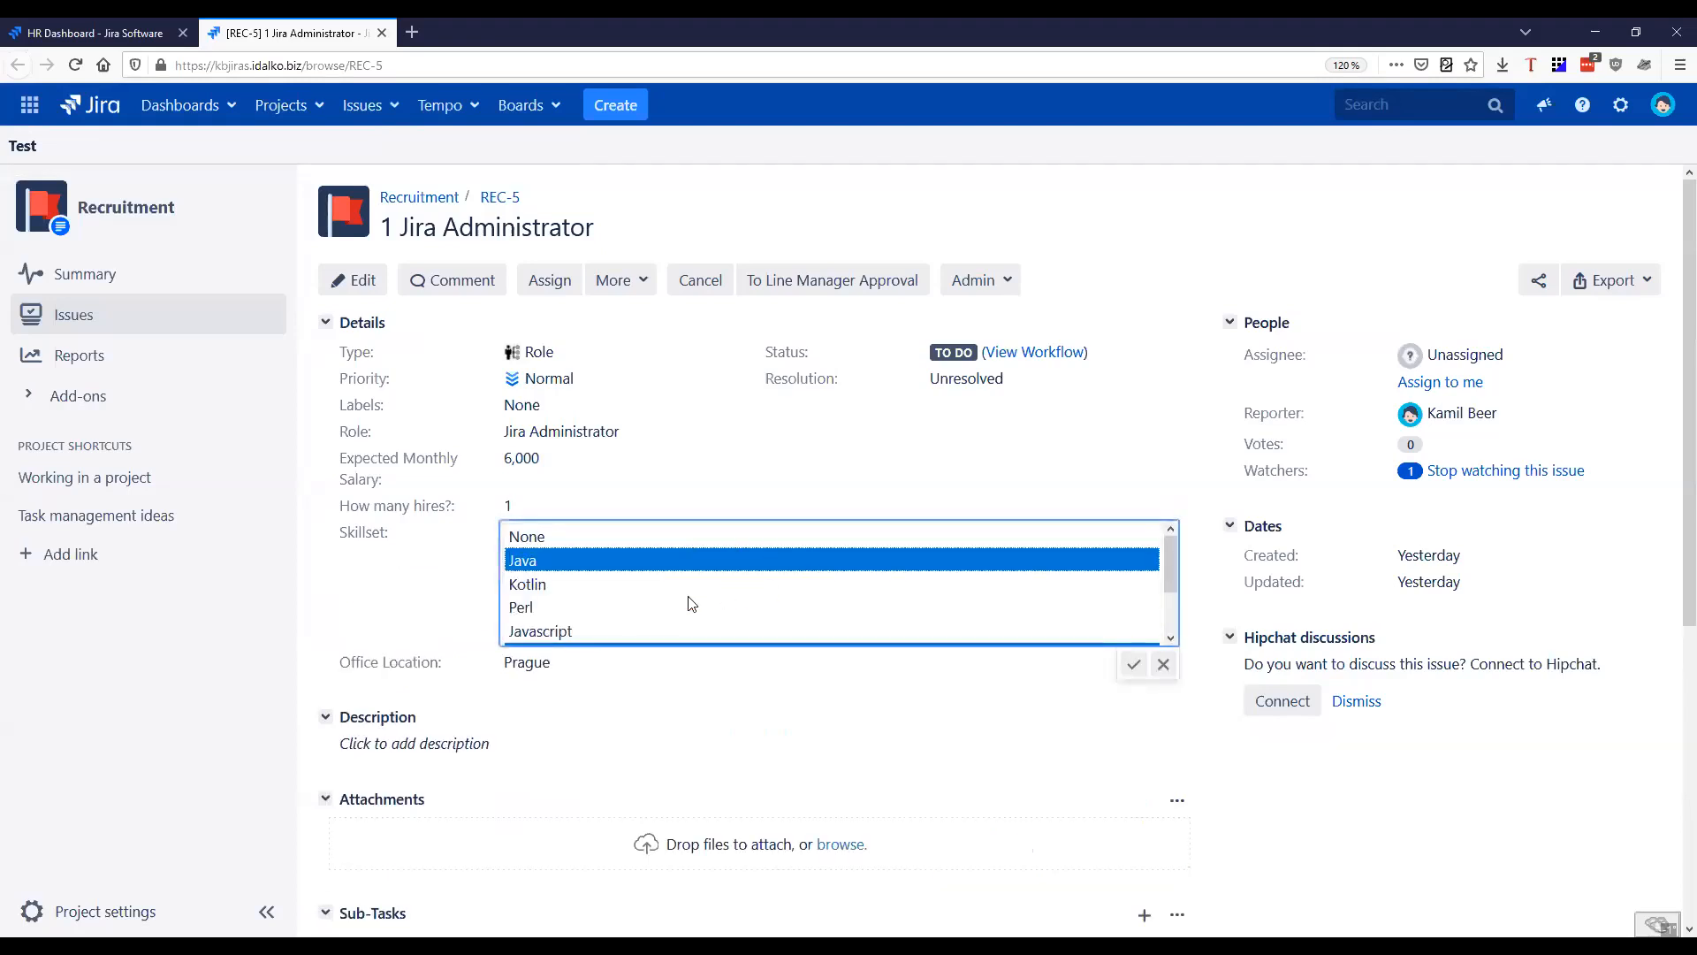
{"action": "scroll", "coordinate": [690, 599], "scroll_direction": "down", "scroll_amount": 2}
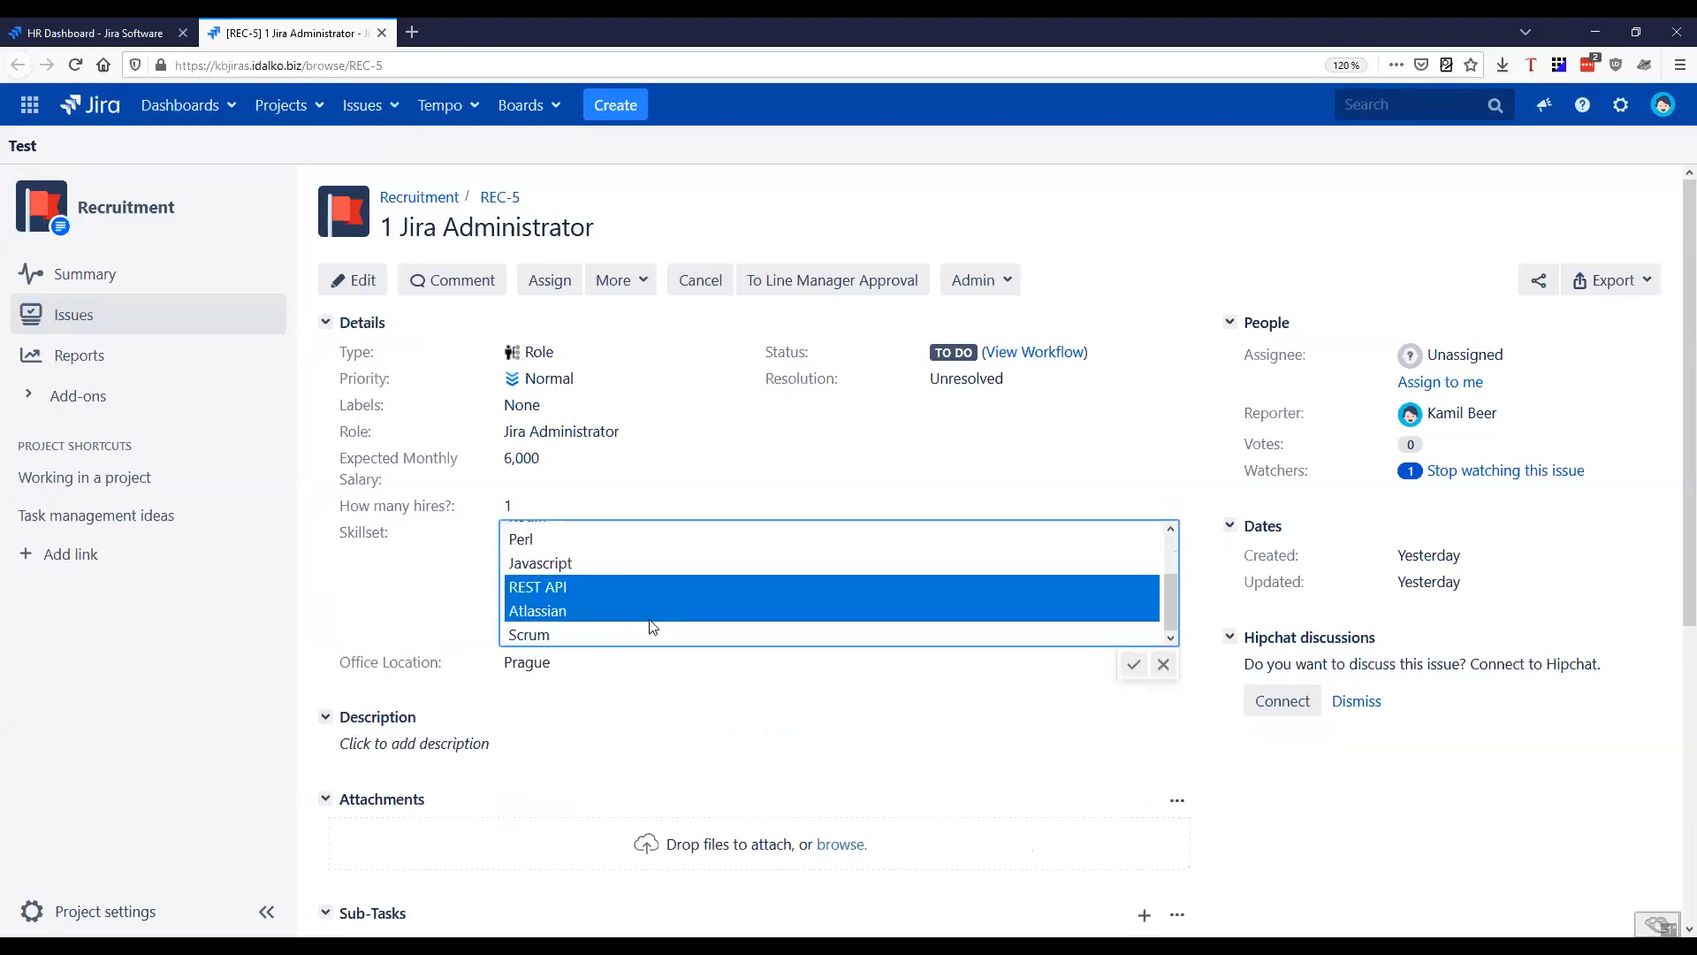
{"action": "scroll", "coordinate": [687, 597], "scroll_direction": "up", "scroll_amount": 2}
{"action": "scroll", "coordinate": [677, 598], "scroll_direction": "down", "scroll_amount": 2}
{"action": "scroll", "coordinate": [625, 636], "scroll_direction": "up", "scroll_amount": 2}
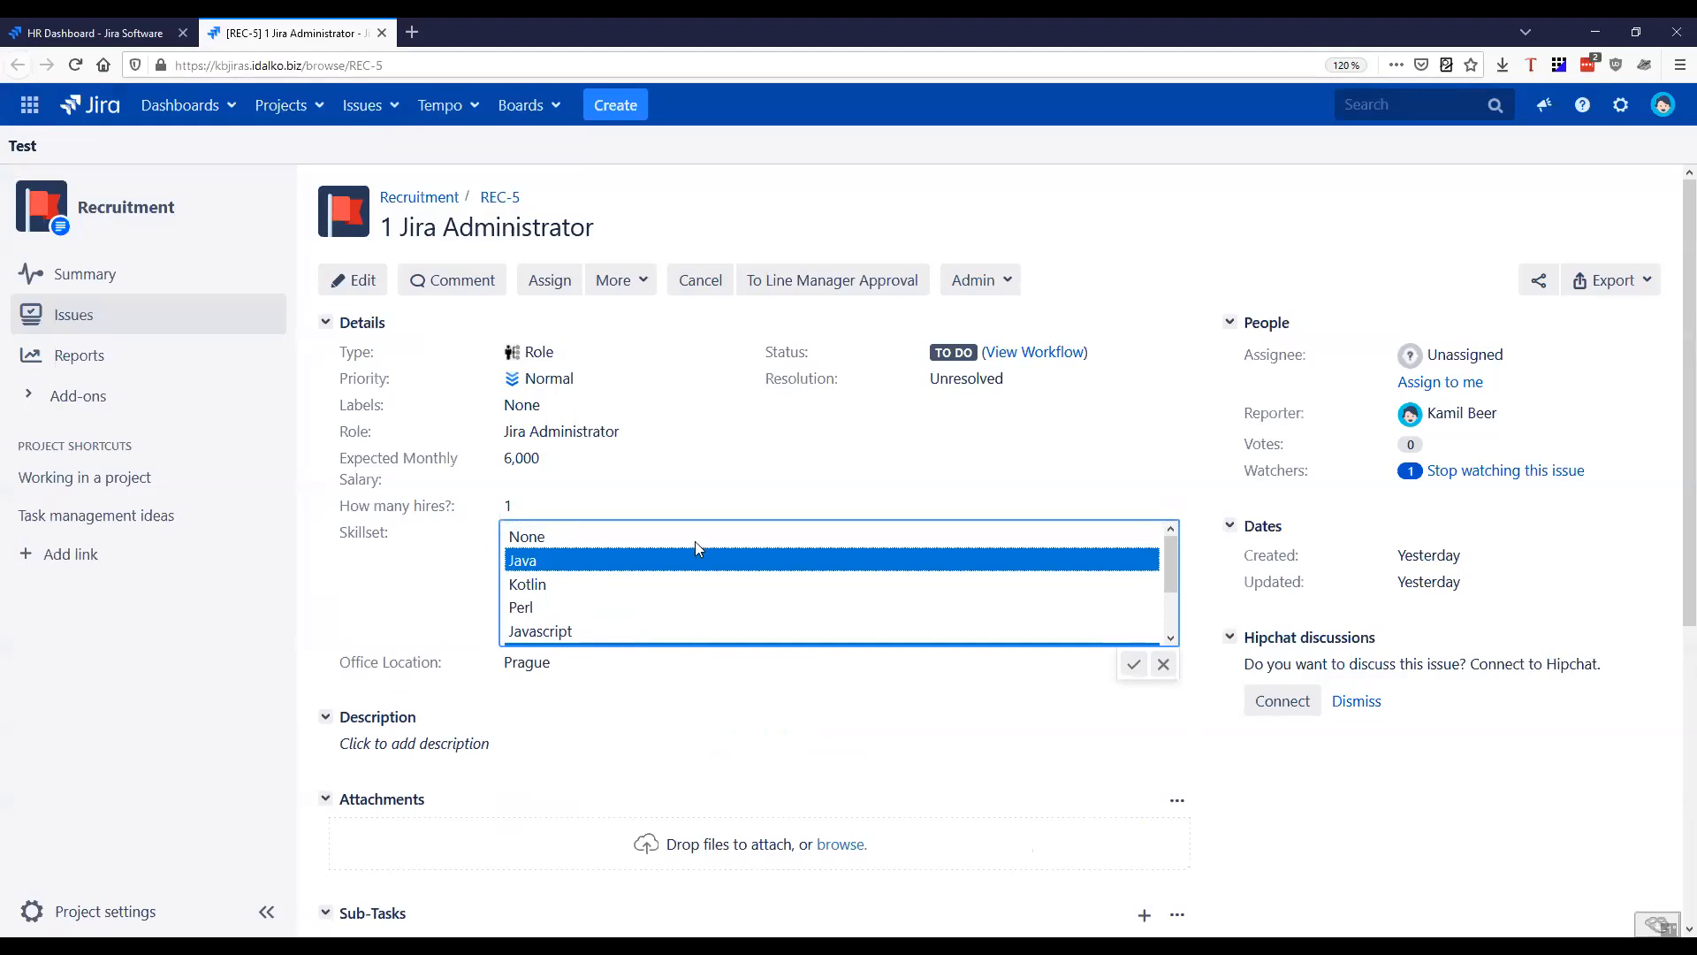
{"action": "left_click", "coordinate": [839, 439]}
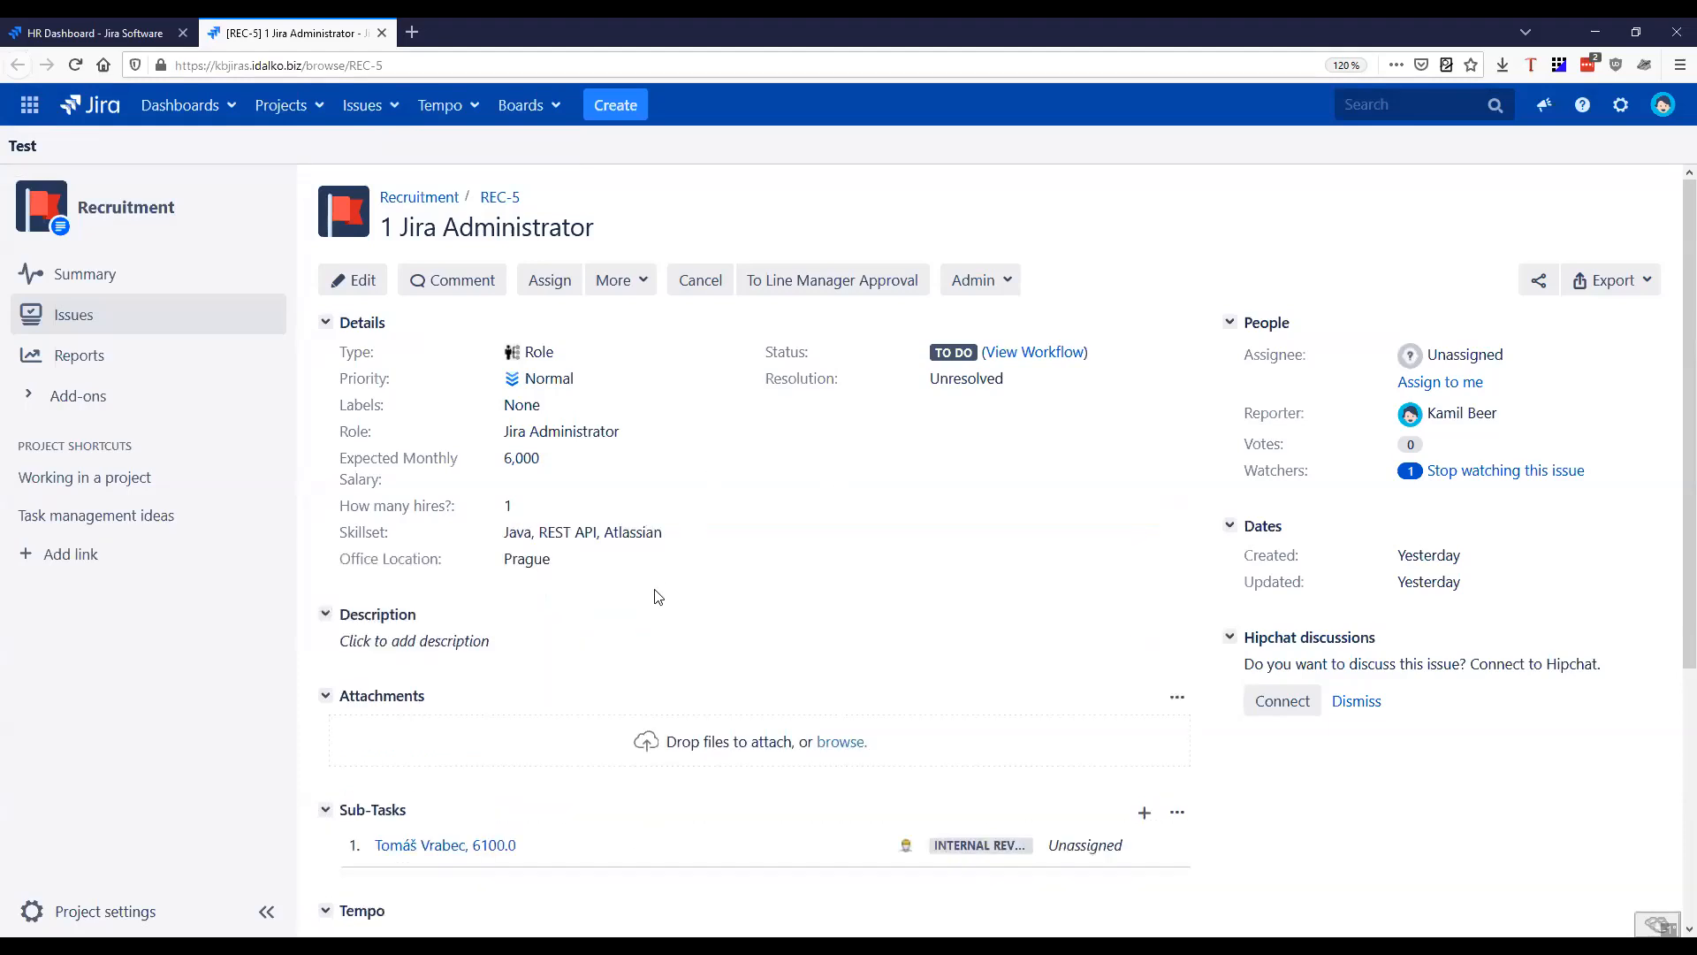
Check the Office Location choices on REC-5 and choose Prague
{"action": "left_click", "coordinate": [573, 562]}
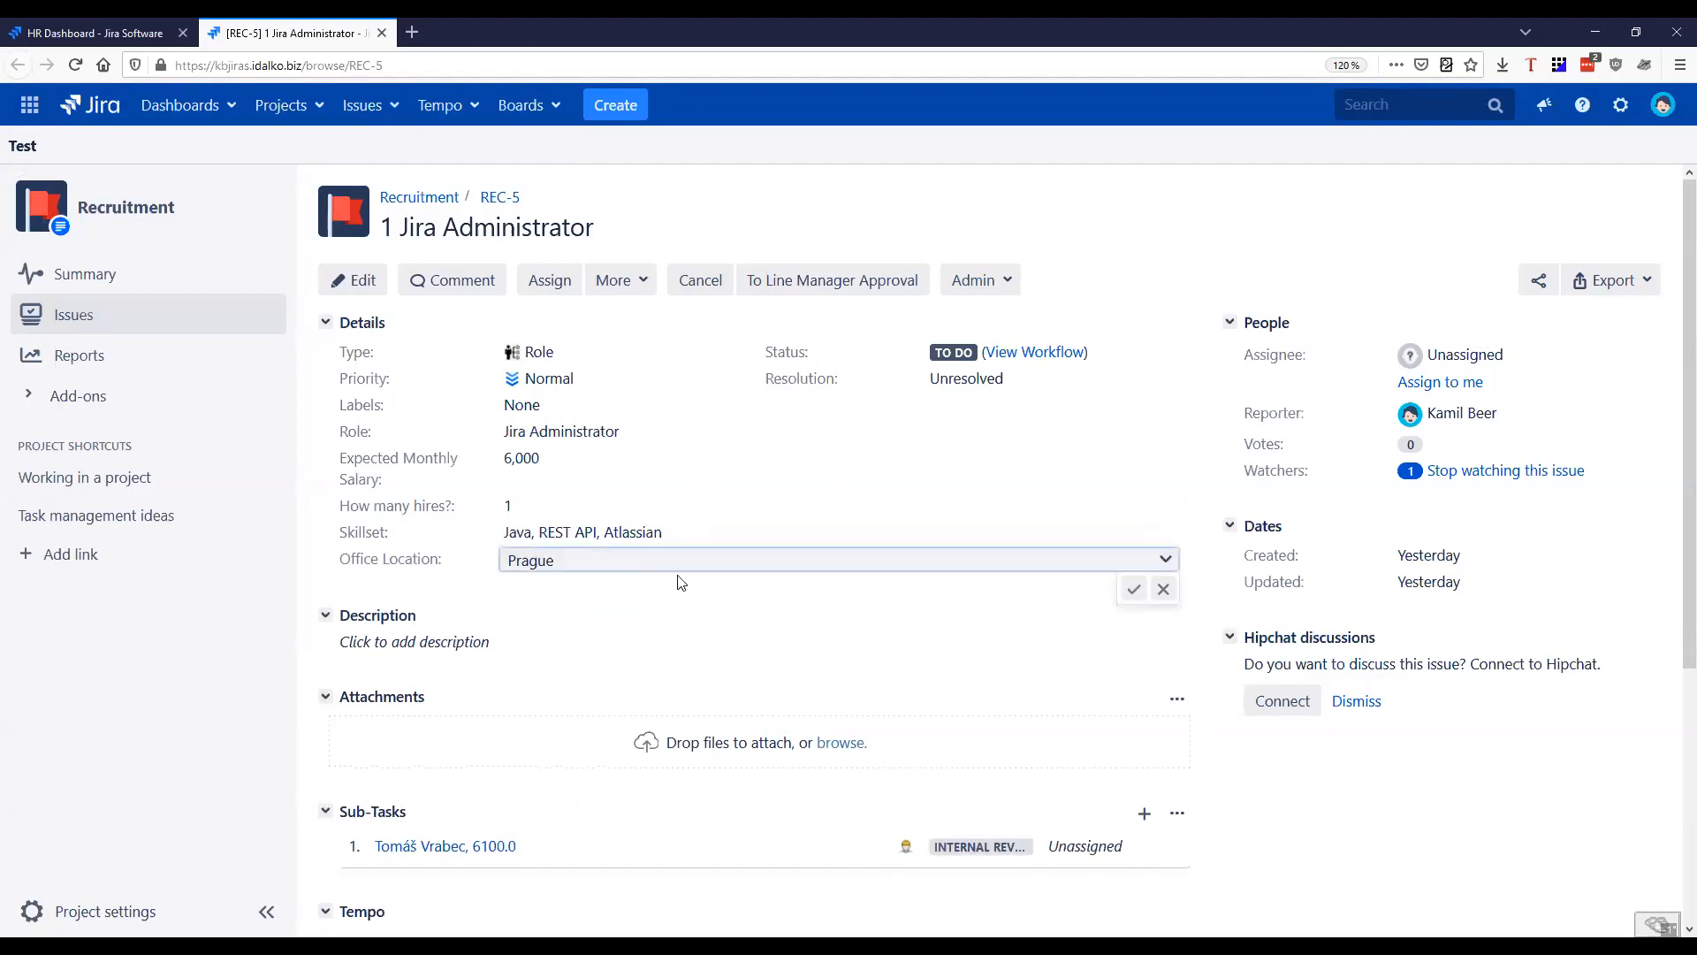
{"action": "left_click", "coordinate": [1165, 558]}
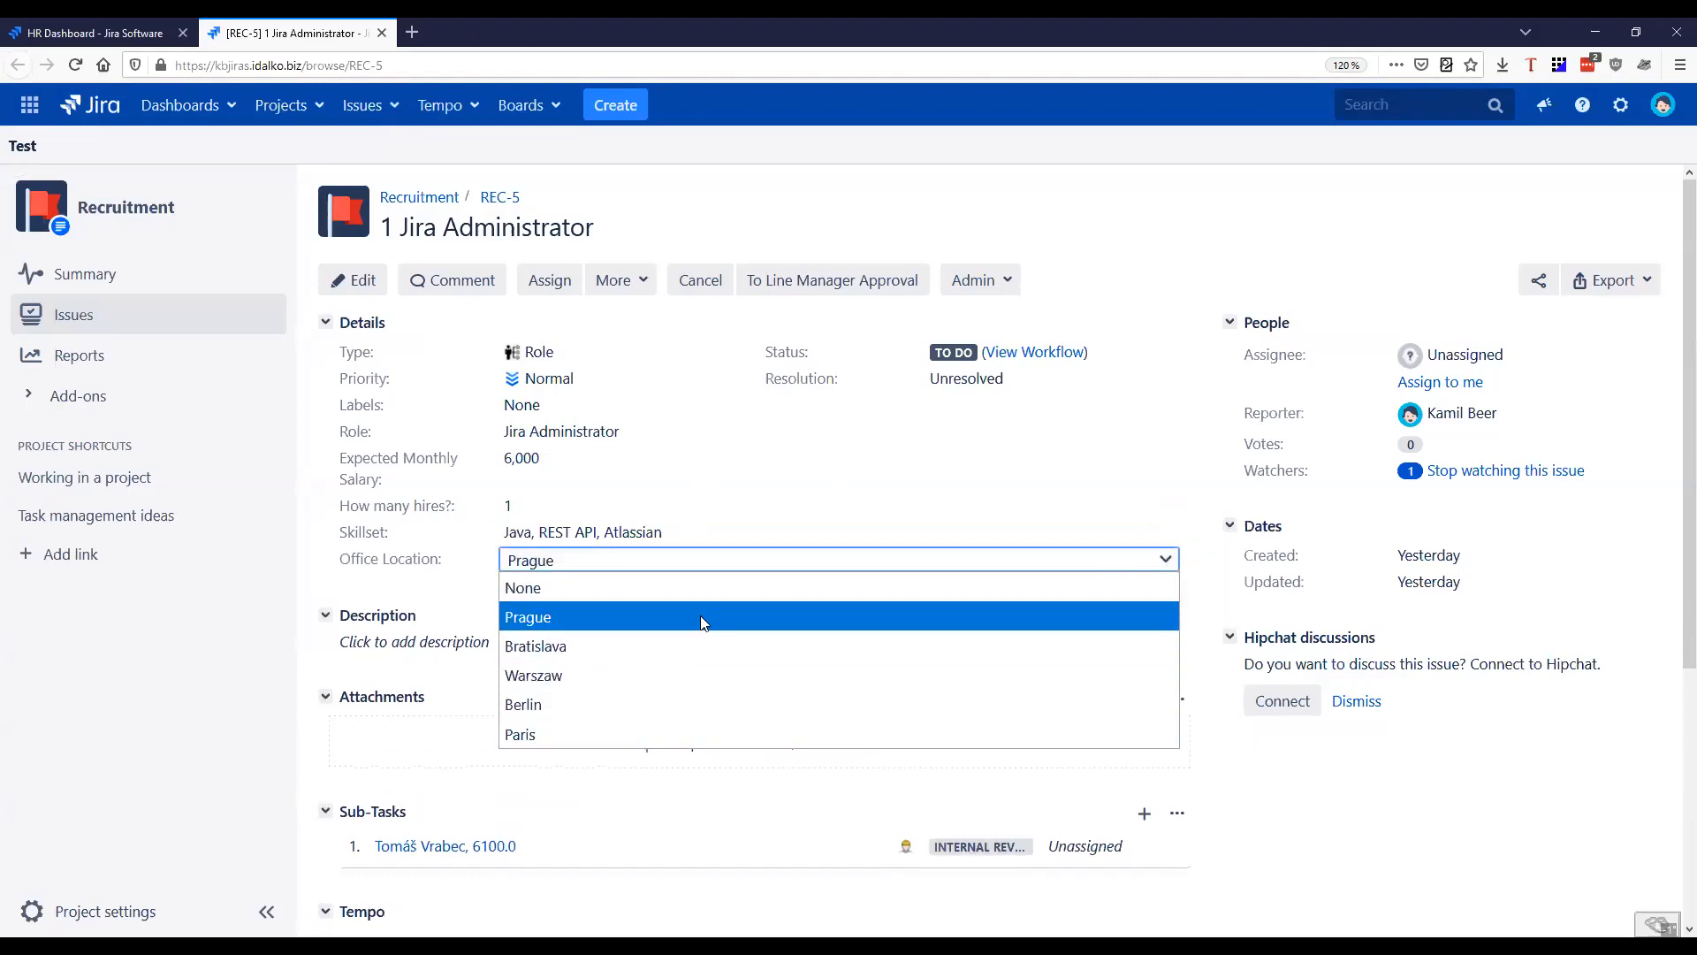
{"action": "left_click", "coordinate": [704, 625]}
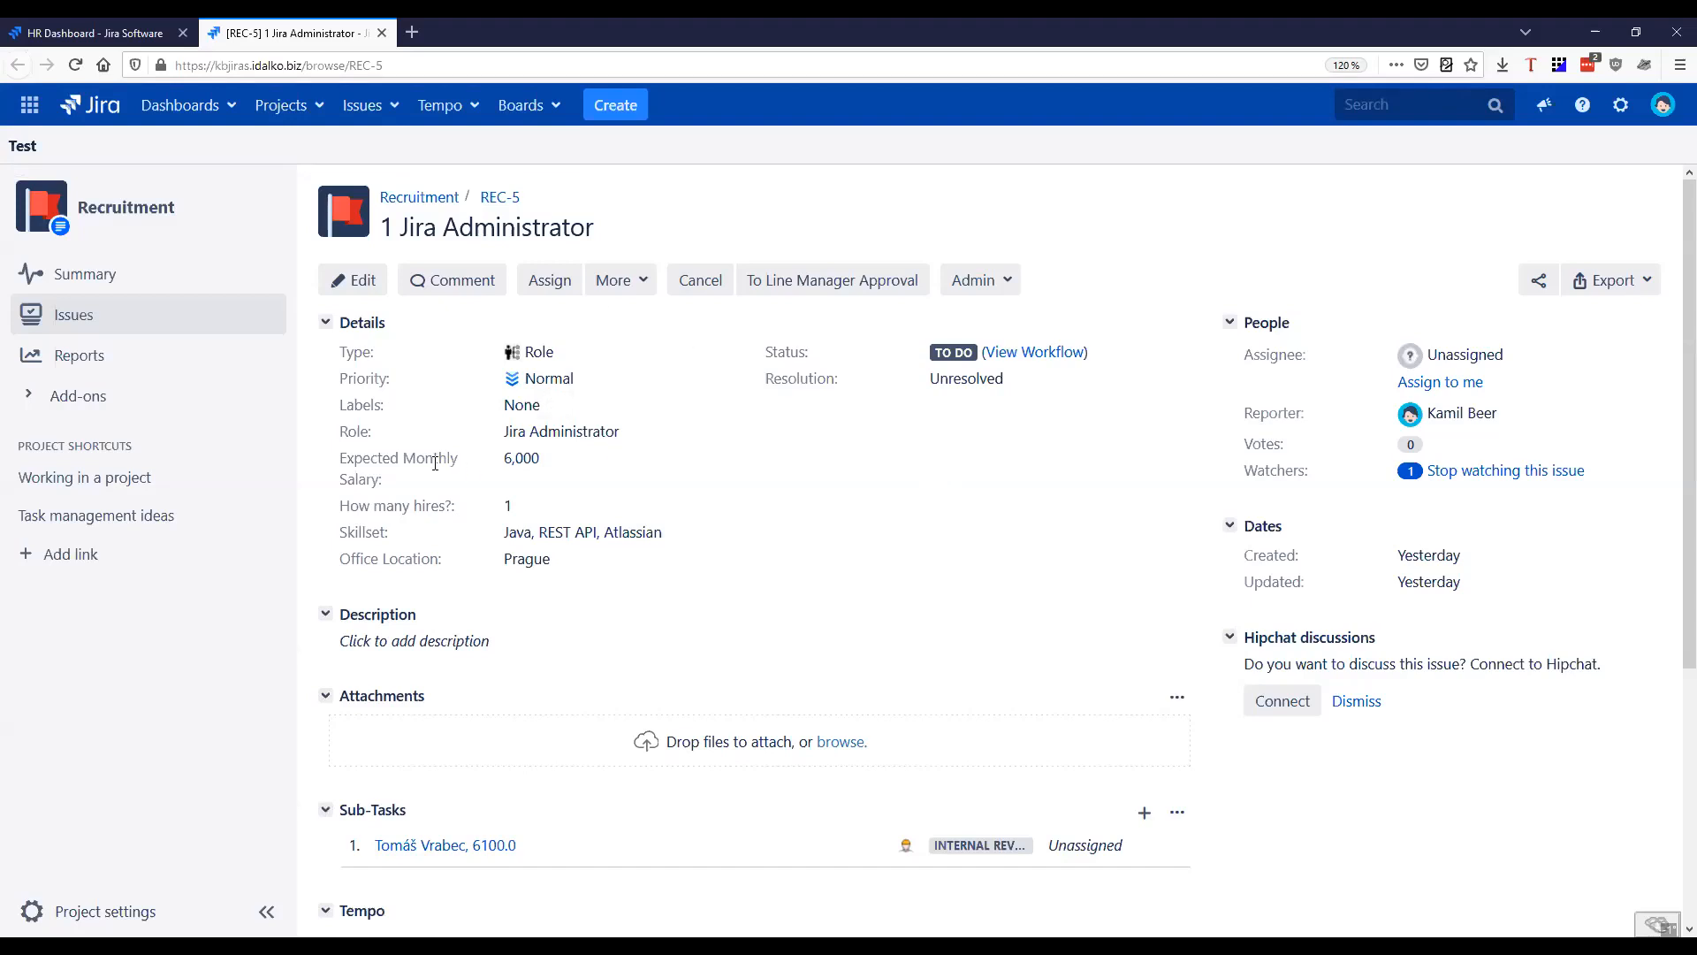
Open REC-5 for editing and examine its Line Manager and Finance Manager fields
{"action": "left_click", "coordinate": [350, 281]}
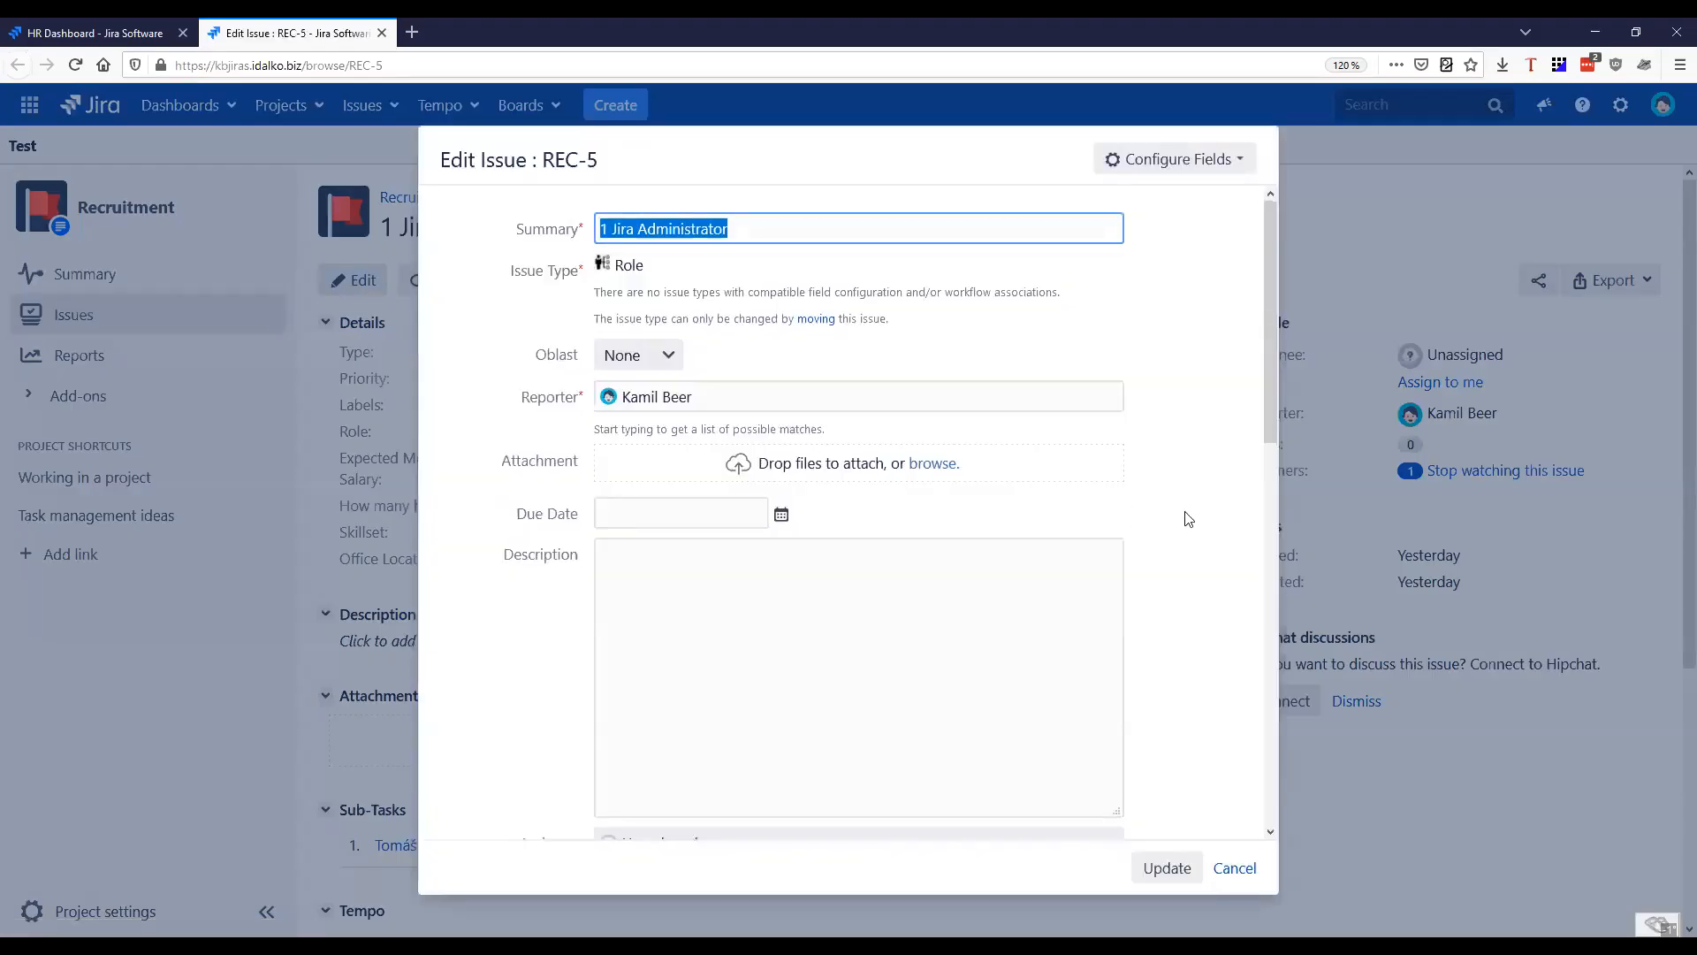
{"action": "scroll", "coordinate": [1122, 560], "scroll_direction": "down", "scroll_amount": 9}
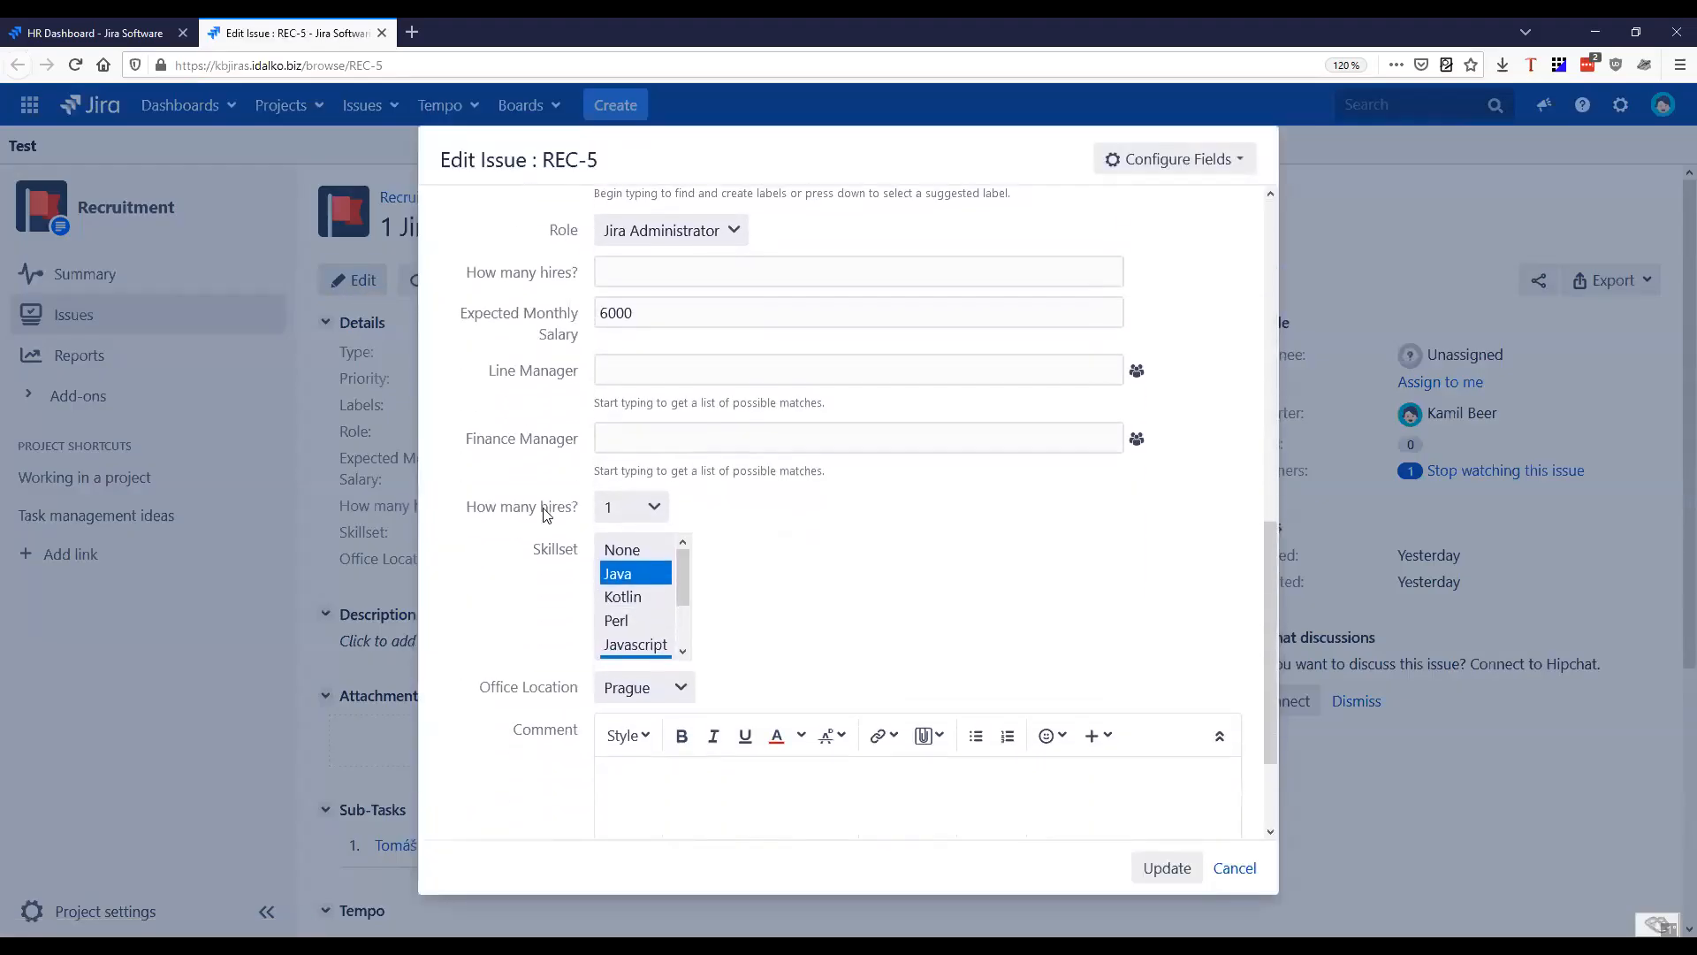
{"action": "left_click_drag", "start_coordinate": [483, 343], "coordinate": [584, 343]}
{"action": "left_click_drag", "start_coordinate": [457, 414], "coordinate": [580, 416]}
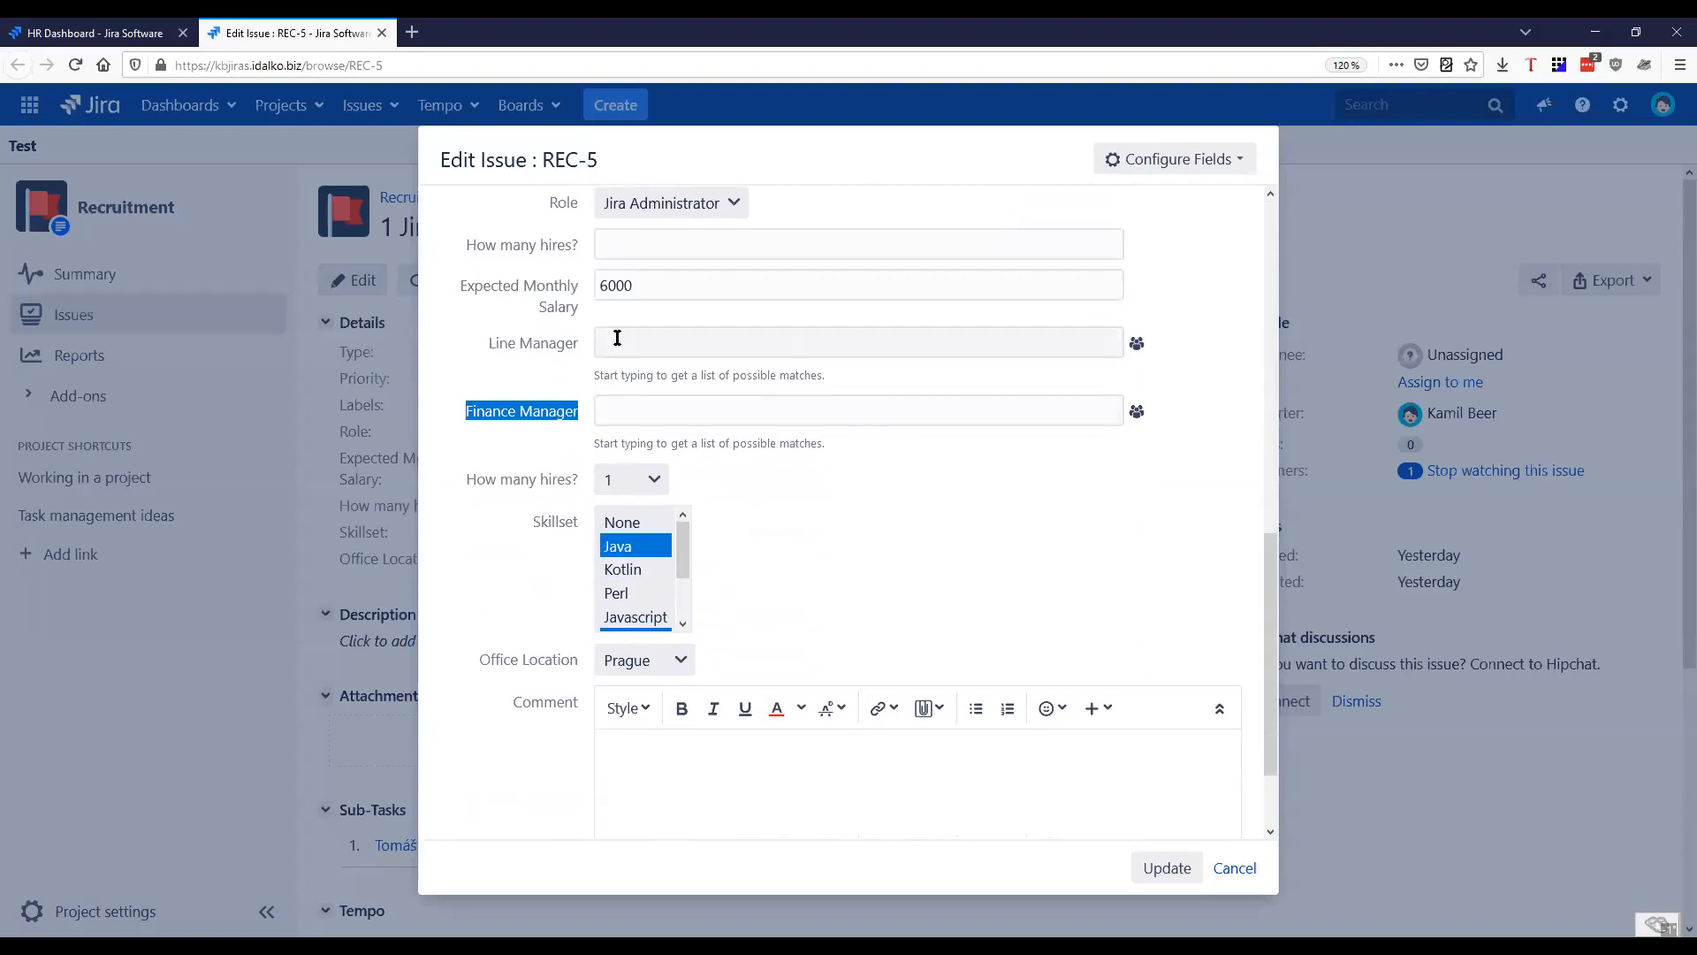
Try looking up a user by first name in the Line Manager field of REC-5, then discard the edit
{"action": "left_click", "coordinate": [1134, 349]}
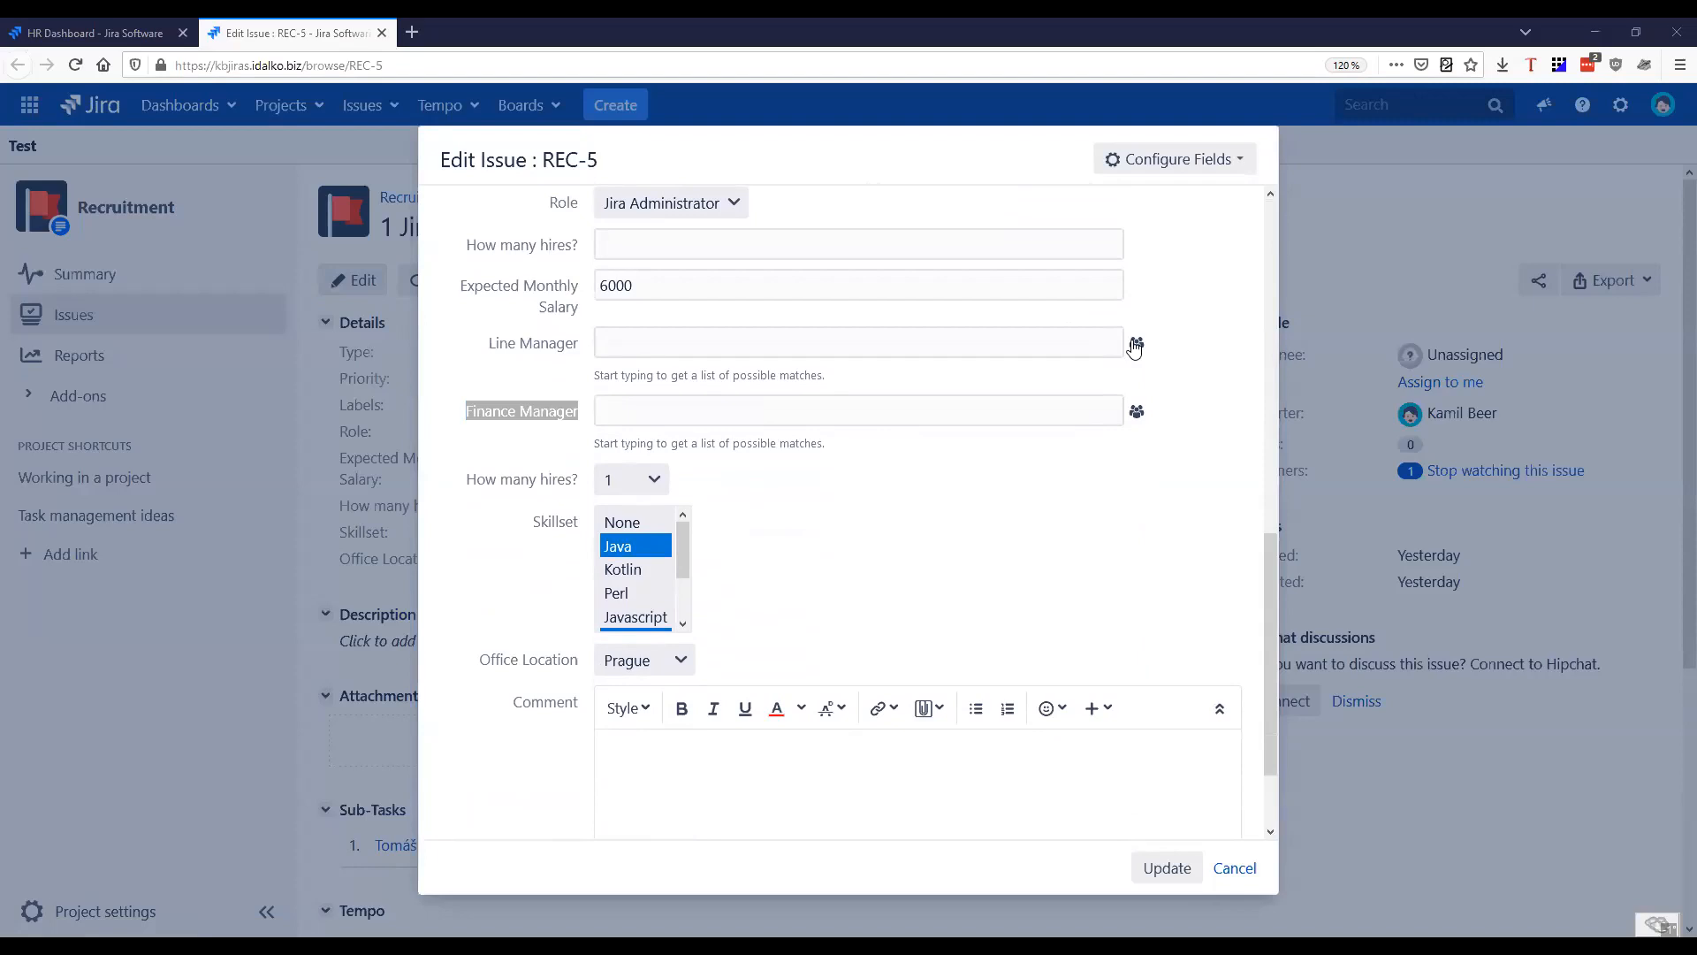
{"action": "left_click", "coordinate": [989, 550]}
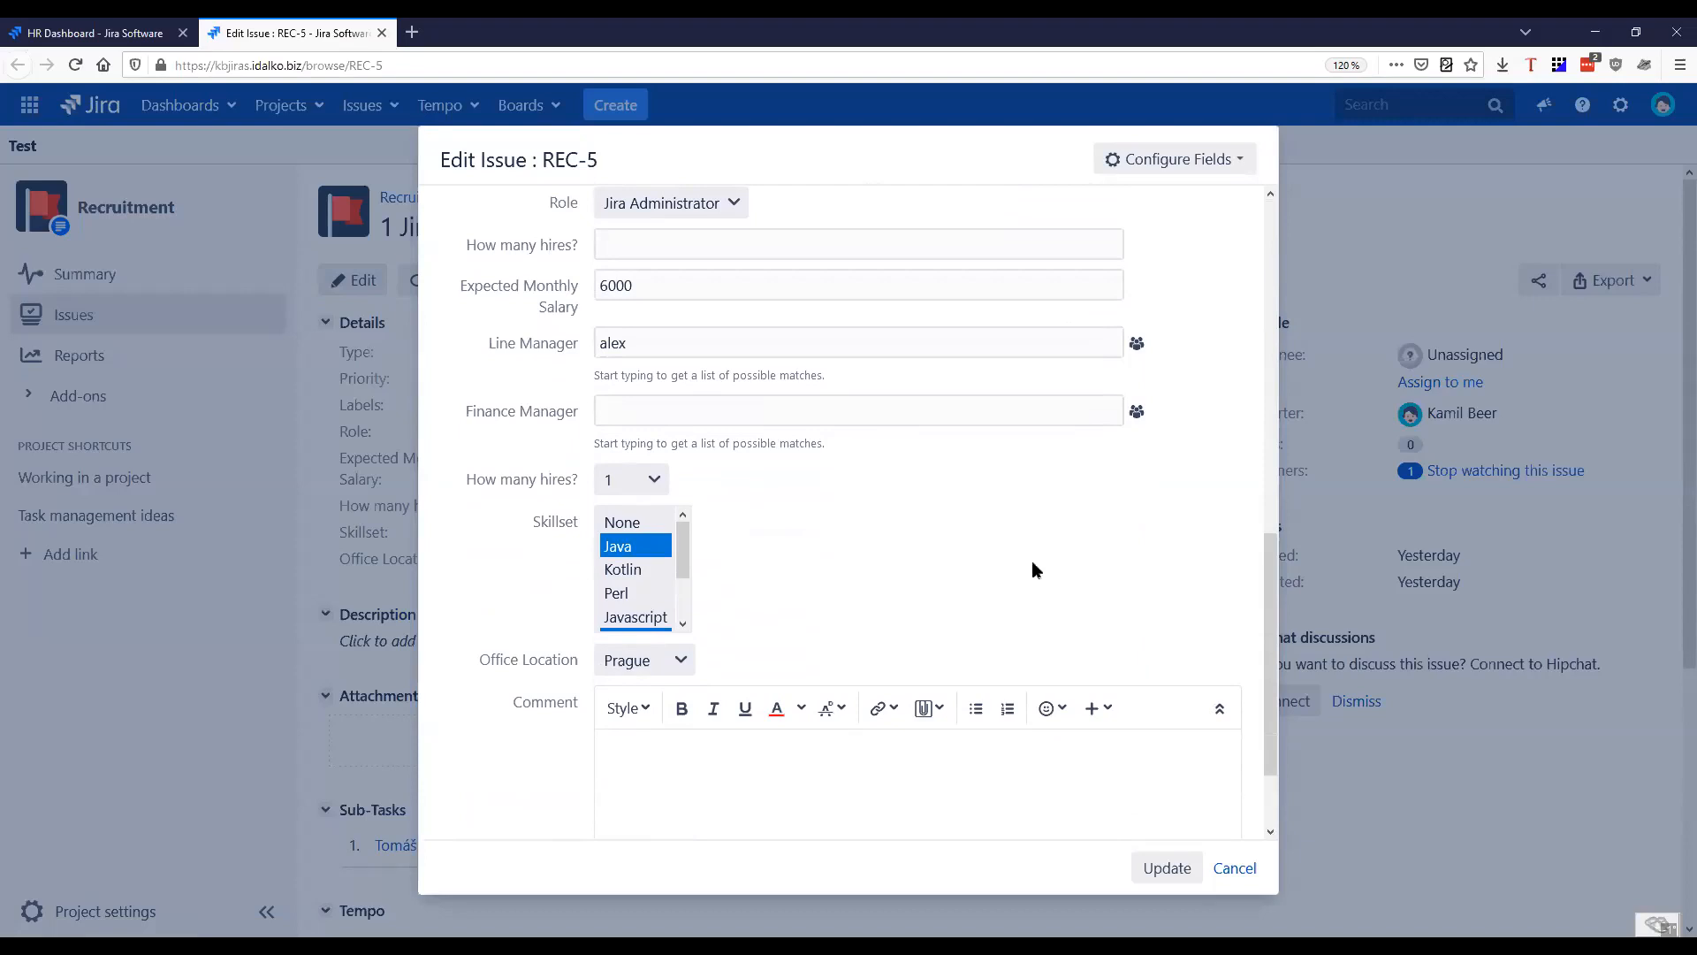
{"action": "scroll", "coordinate": [1061, 562], "scroll_direction": "down", "scroll_amount": 1}
{"action": "scroll", "coordinate": [917, 613], "scroll_direction": "up", "scroll_amount": 3}
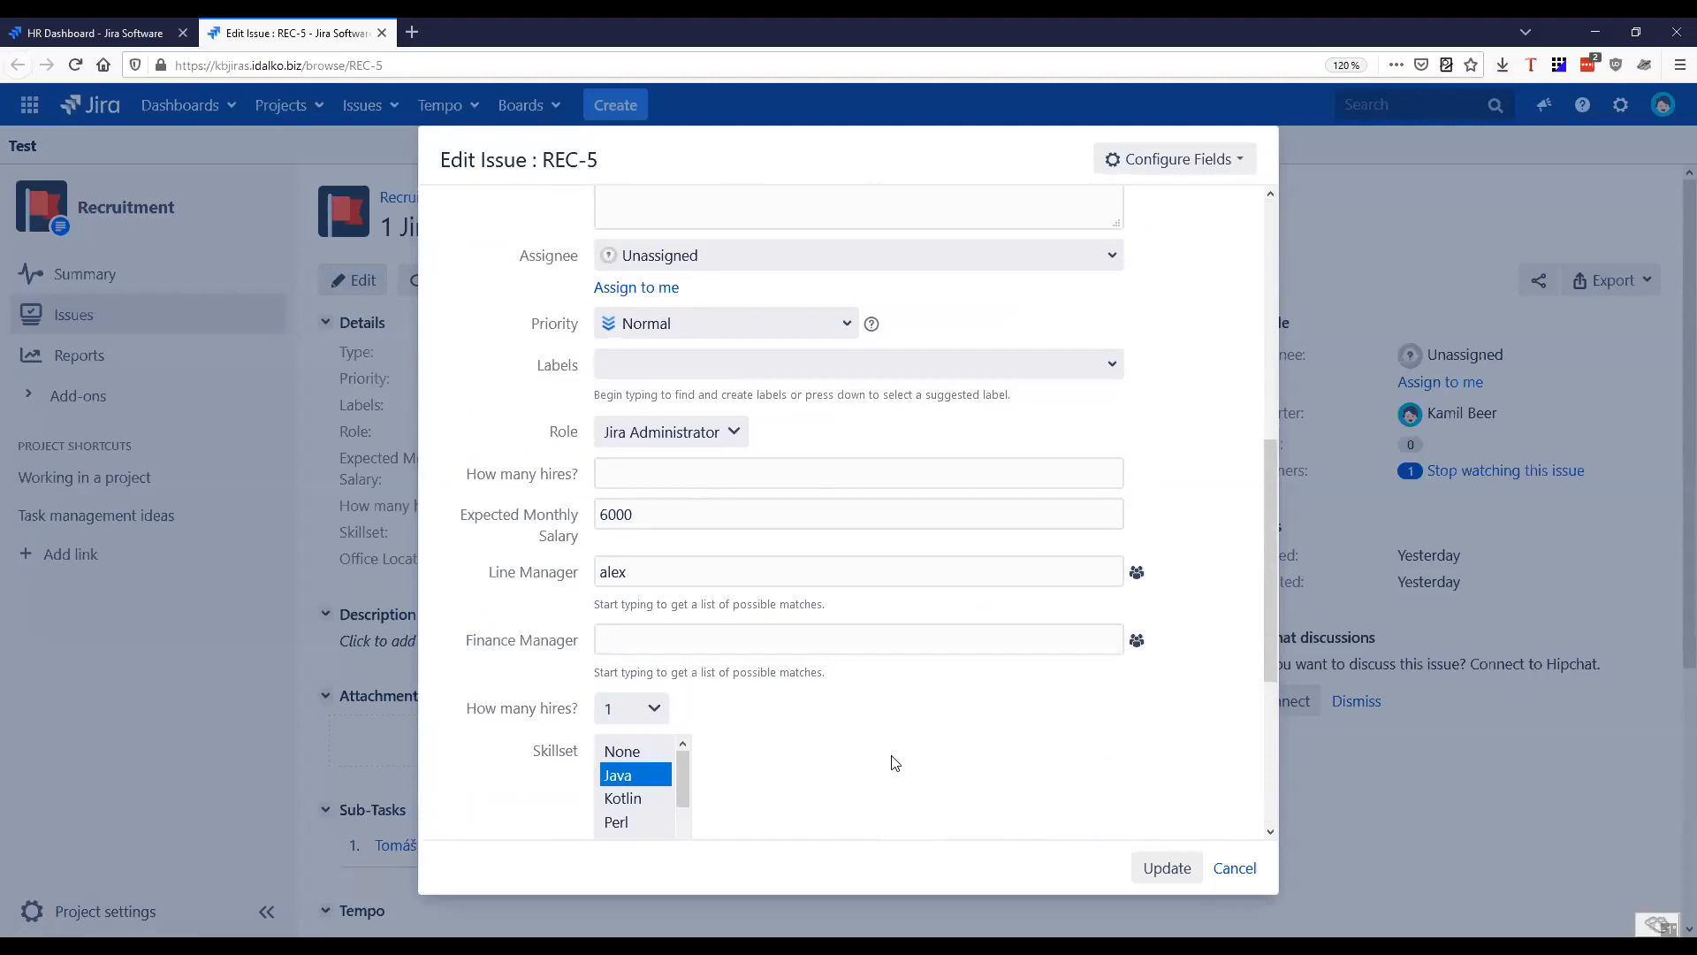
{"action": "scroll", "coordinate": [893, 762], "scroll_direction": "up", "scroll_amount": 5}
{"action": "scroll", "coordinate": [962, 693], "scroll_direction": "down", "scroll_amount": 8}
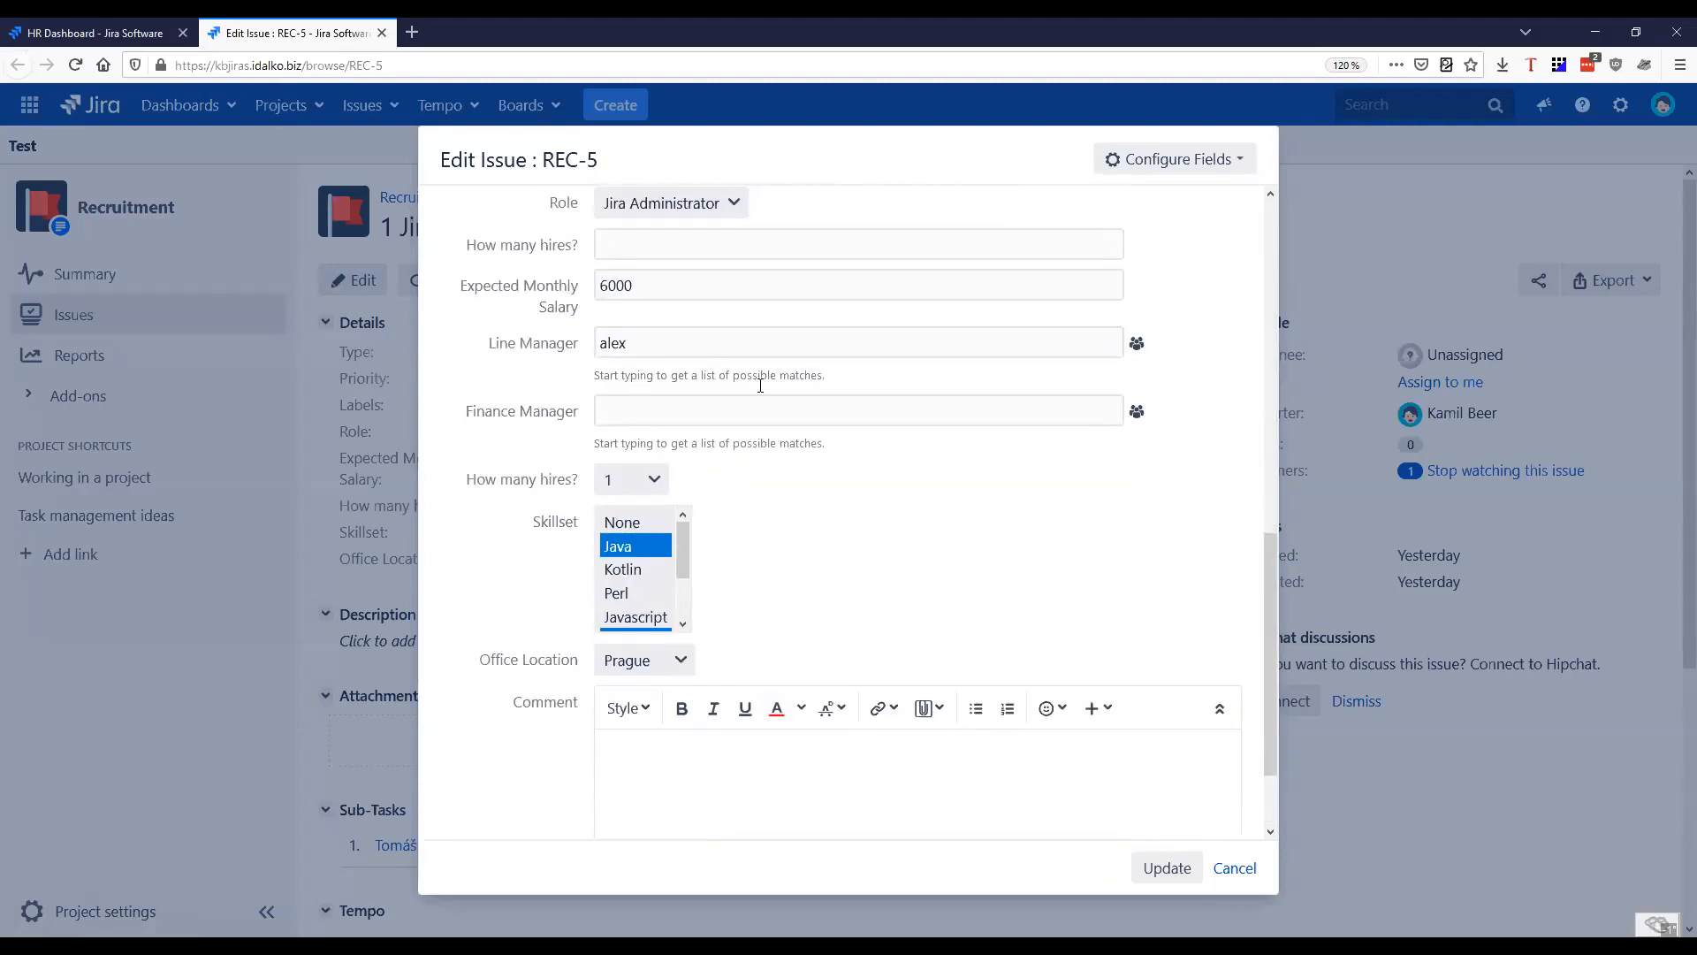
{"action": "left_click", "coordinate": [1242, 875]}
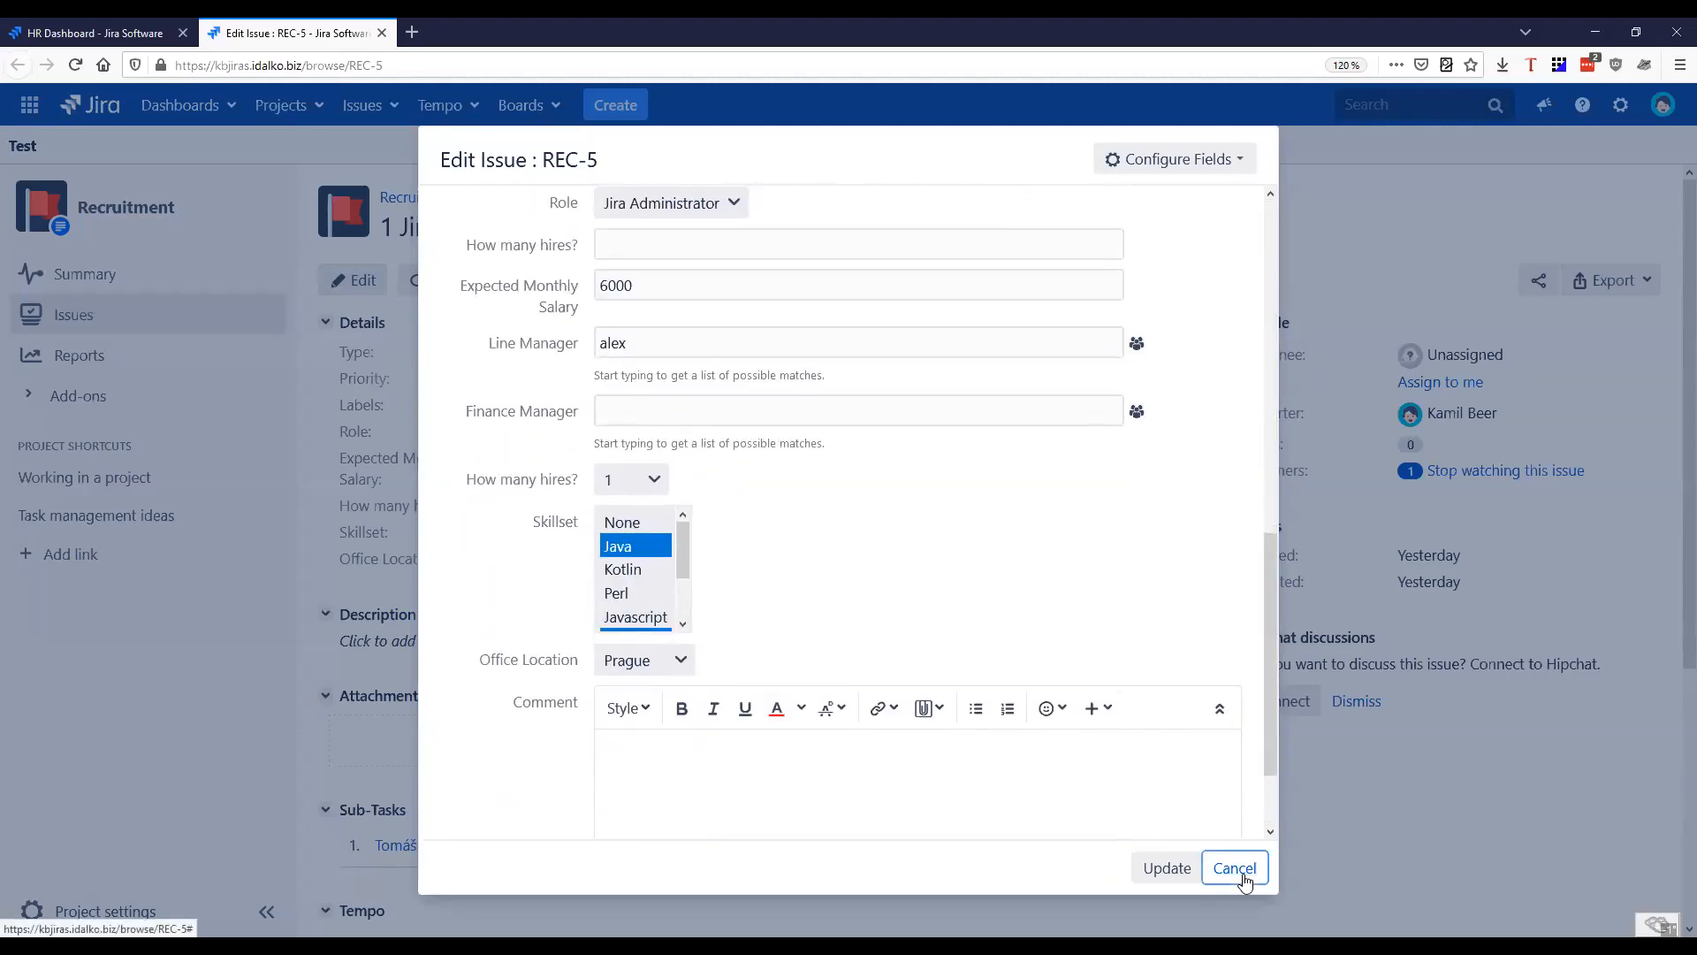
{"action": "left_click", "coordinate": [1035, 444]}
Open the contractor sub-task REC-6 from REC-5 and review its type, name, MD rate, skillset and office location
{"action": "scroll", "coordinate": [648, 564], "scroll_direction": "down", "scroll_amount": 3}
{"action": "scroll", "coordinate": [458, 744], "scroll_direction": "up", "scroll_amount": 3}
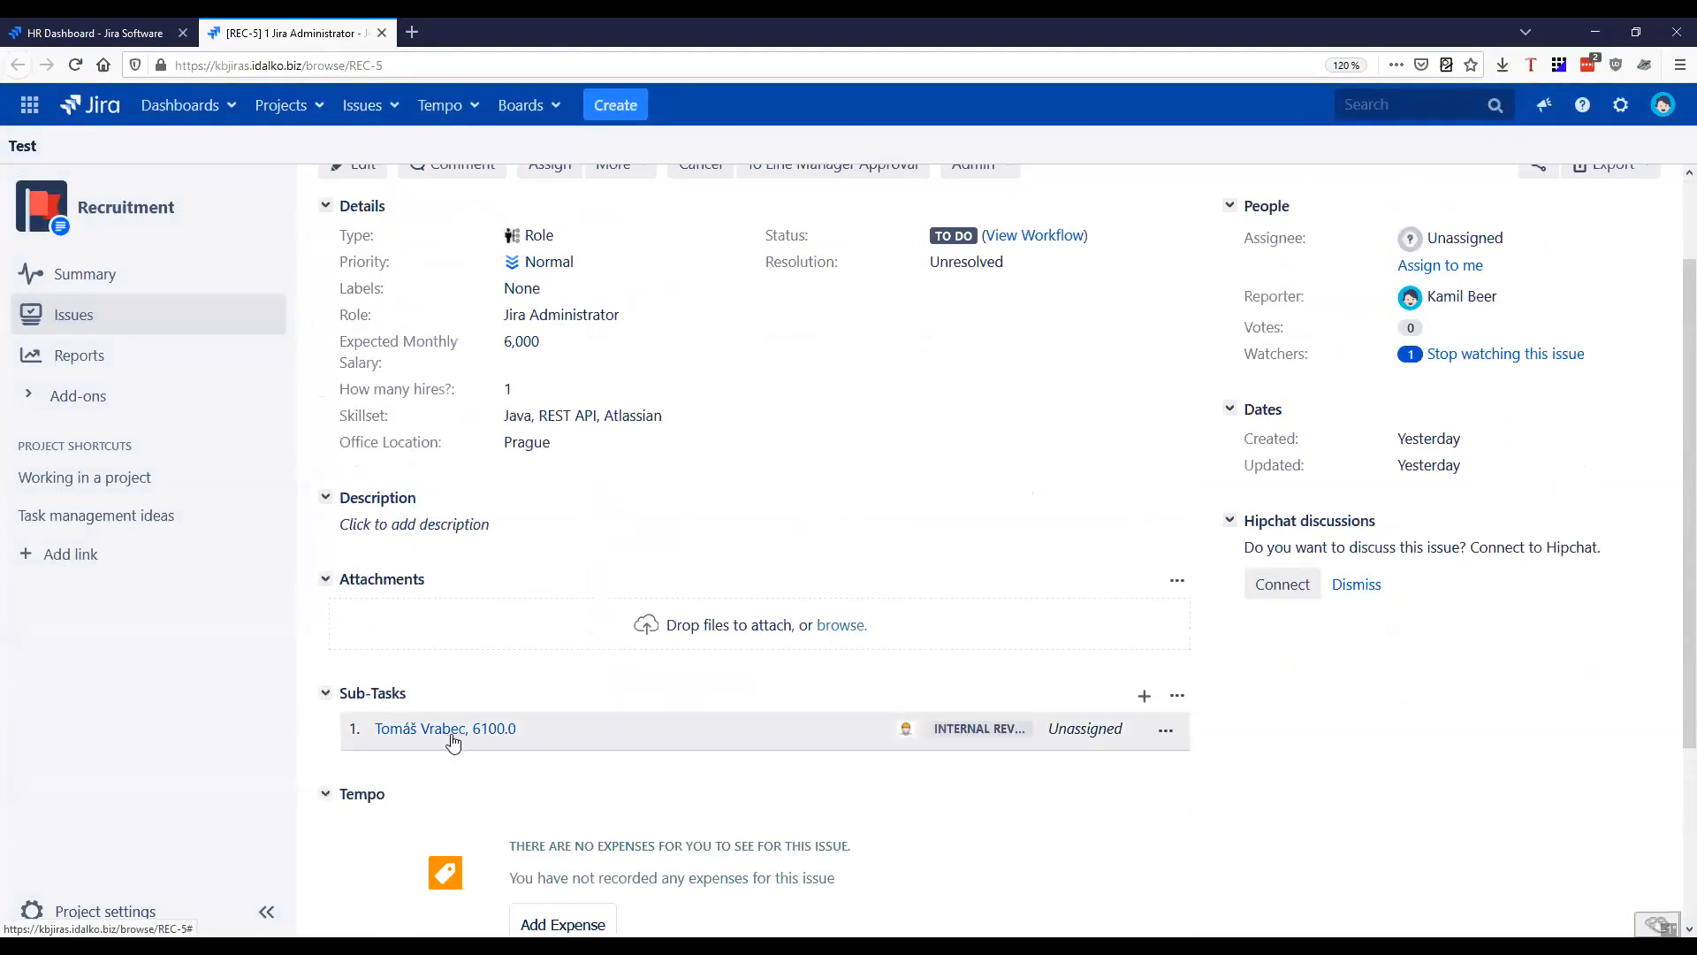
{"action": "scroll", "coordinate": [456, 743], "scroll_direction": "up", "scroll_amount": 3}
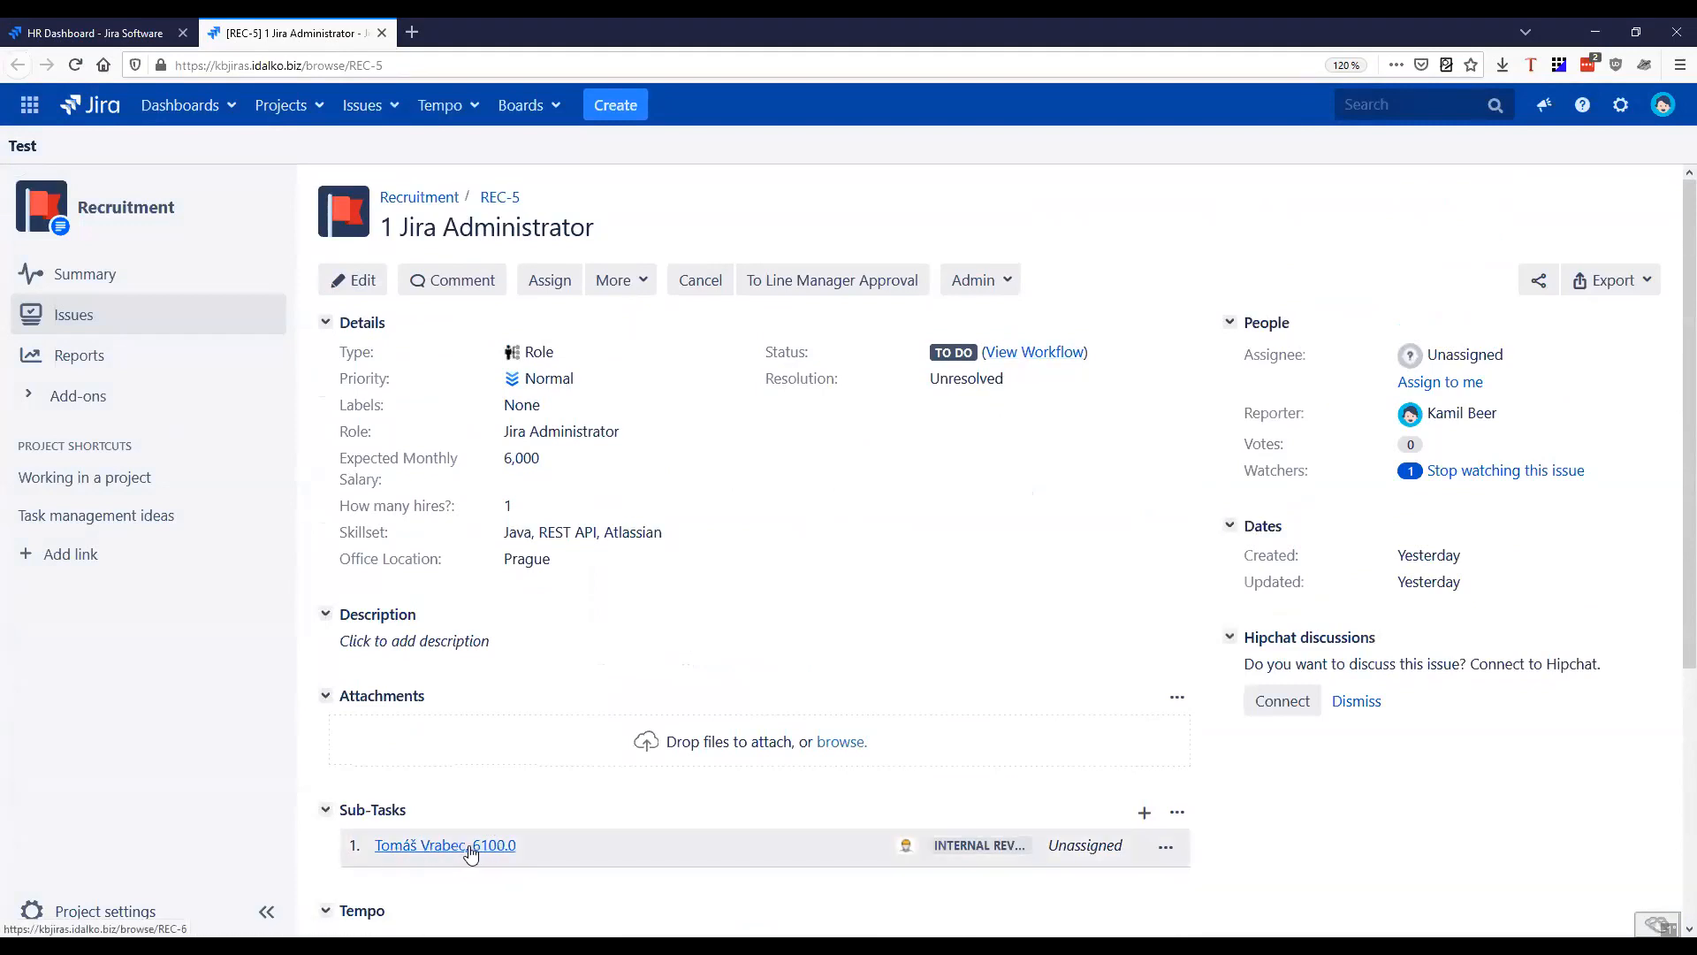
{"action": "left_click", "coordinate": [427, 846]}
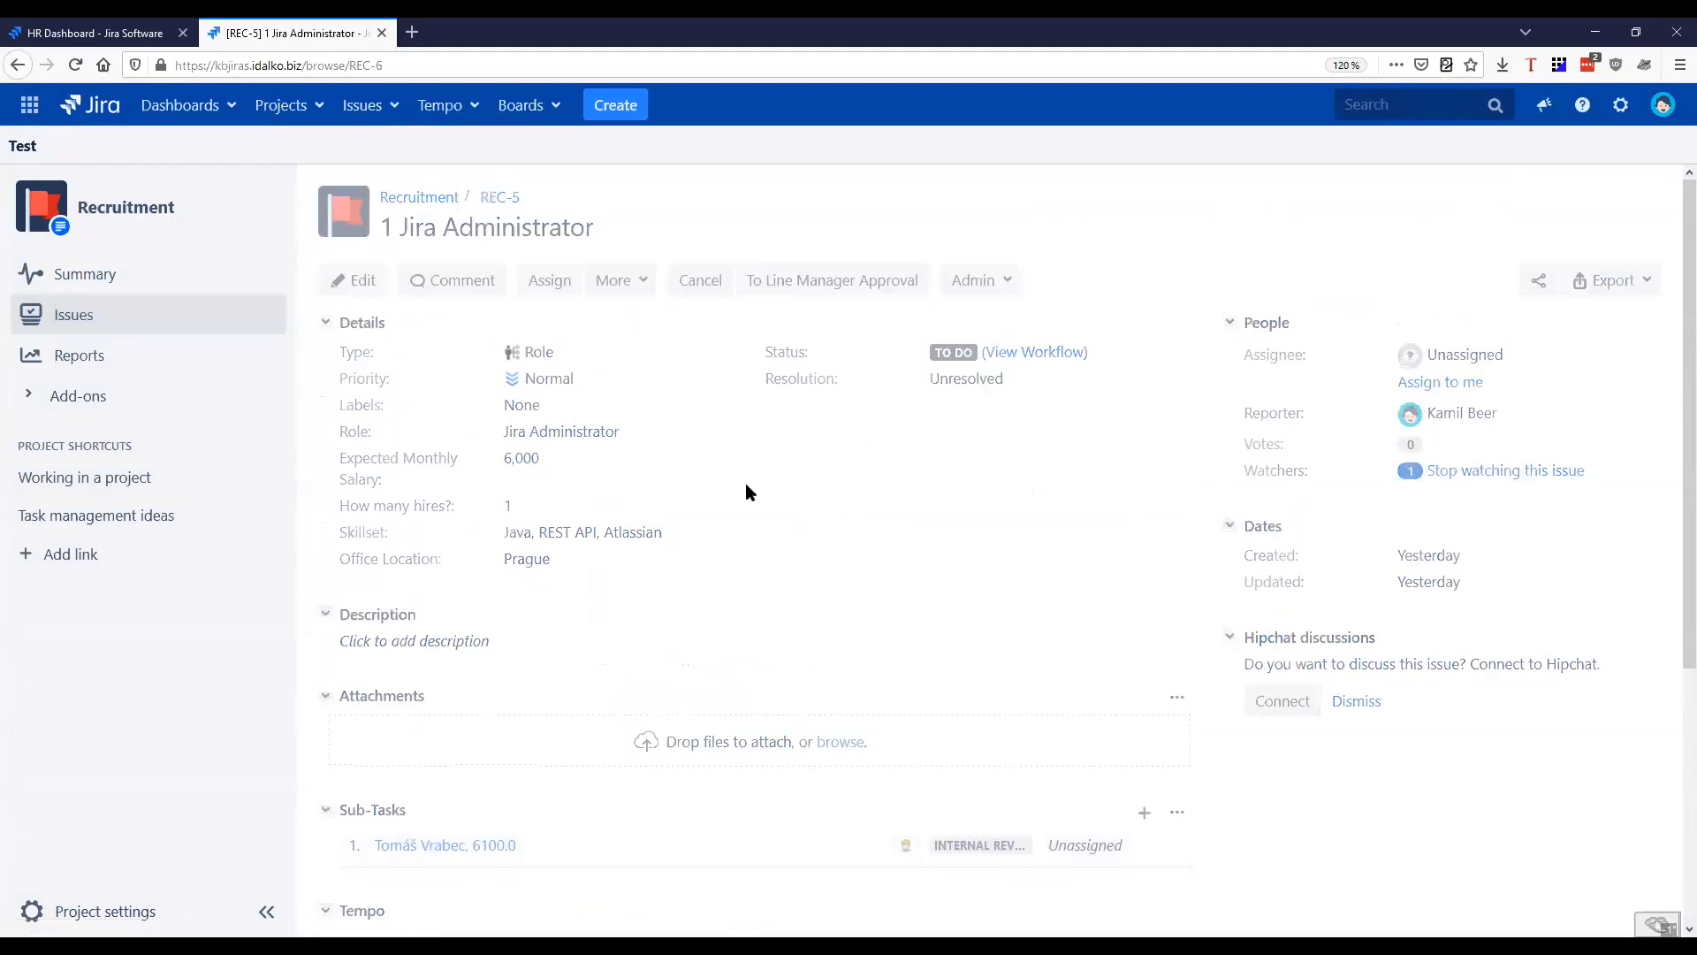
{"action": "scroll", "coordinate": [629, 531], "scroll_direction": "down", "scroll_amount": 2}
{"action": "scroll", "coordinate": [574, 460], "scroll_direction": "up", "scroll_amount": 2}
{"action": "mouse_move", "coordinate": [503, 432]}
{"action": "left_mouse_down"}
{"action": "mouse_move", "coordinate": [573, 442]}
{"action": "mouse_move", "coordinate": [543, 459]}
{"action": "left_mouse_up"}
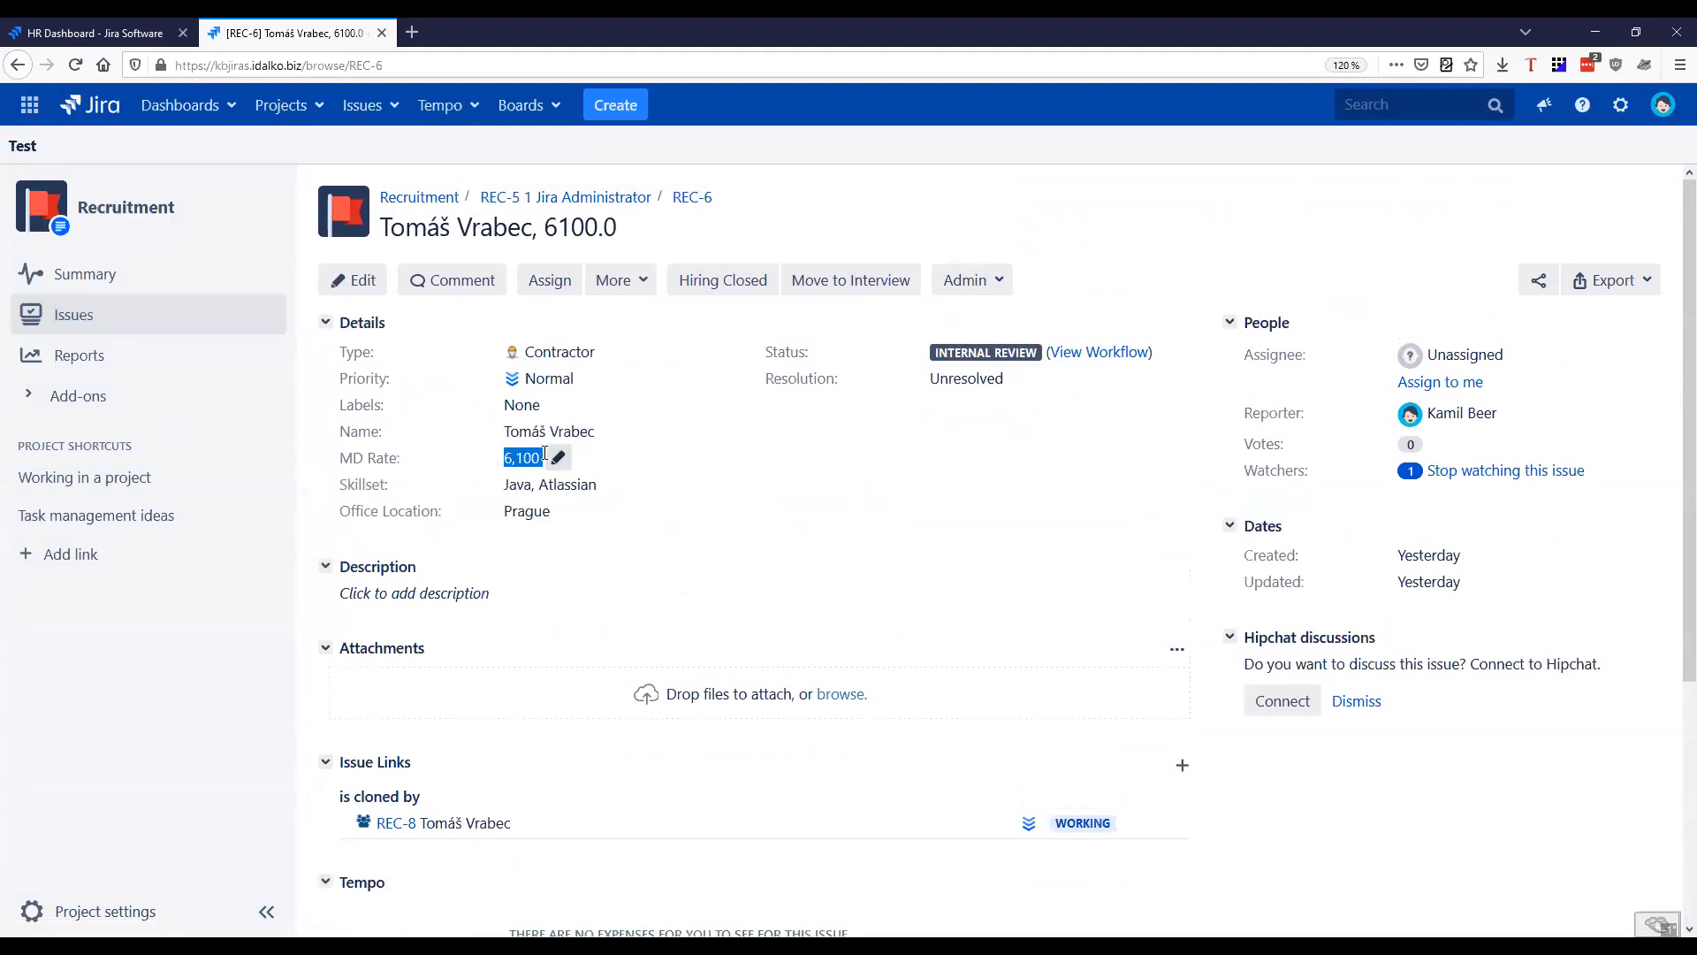
{"action": "left_click_drag", "start_coordinate": [594, 352], "coordinate": [518, 357]}
{"action": "mouse_move", "coordinate": [511, 484]}
{"action": "left_mouse_down"}
{"action": "mouse_move", "coordinate": [596, 476]}
{"action": "mouse_move", "coordinate": [555, 512]}
{"action": "left_mouse_up"}
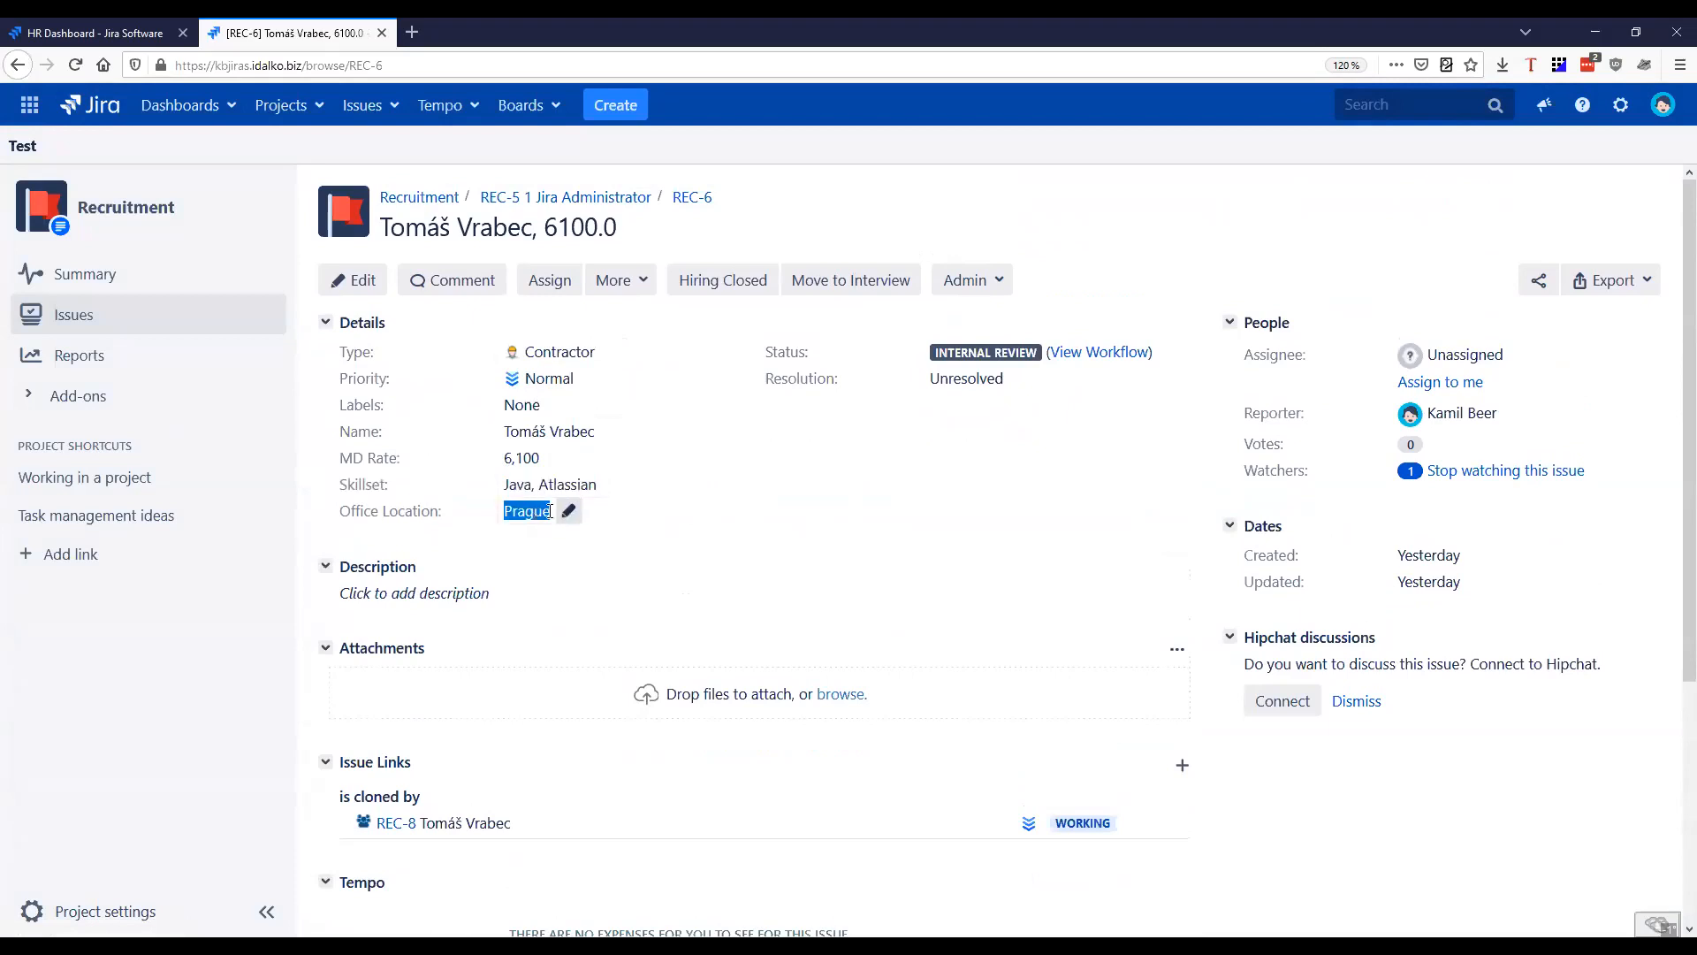
Review the fields in the REC-6 edit form, including Line Manager and Finance Manager, then close the form without saving
{"action": "left_click", "coordinate": [356, 281]}
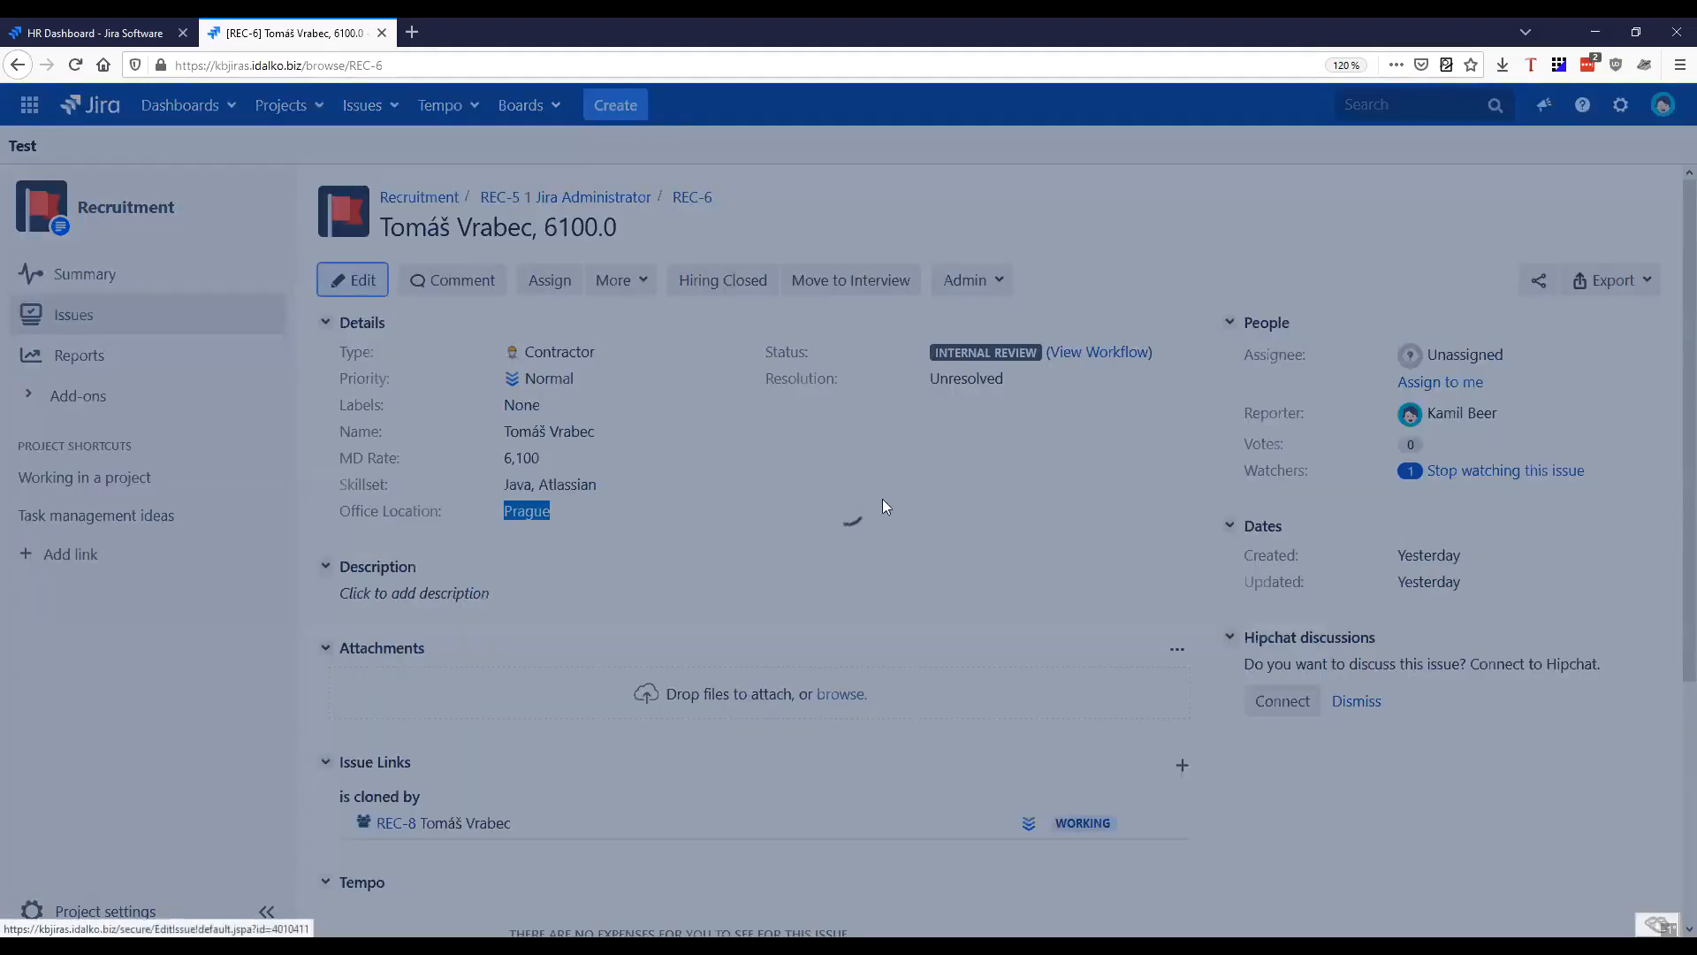
{"action": "scroll", "coordinate": [1174, 496], "scroll_direction": "down", "scroll_amount": 4}
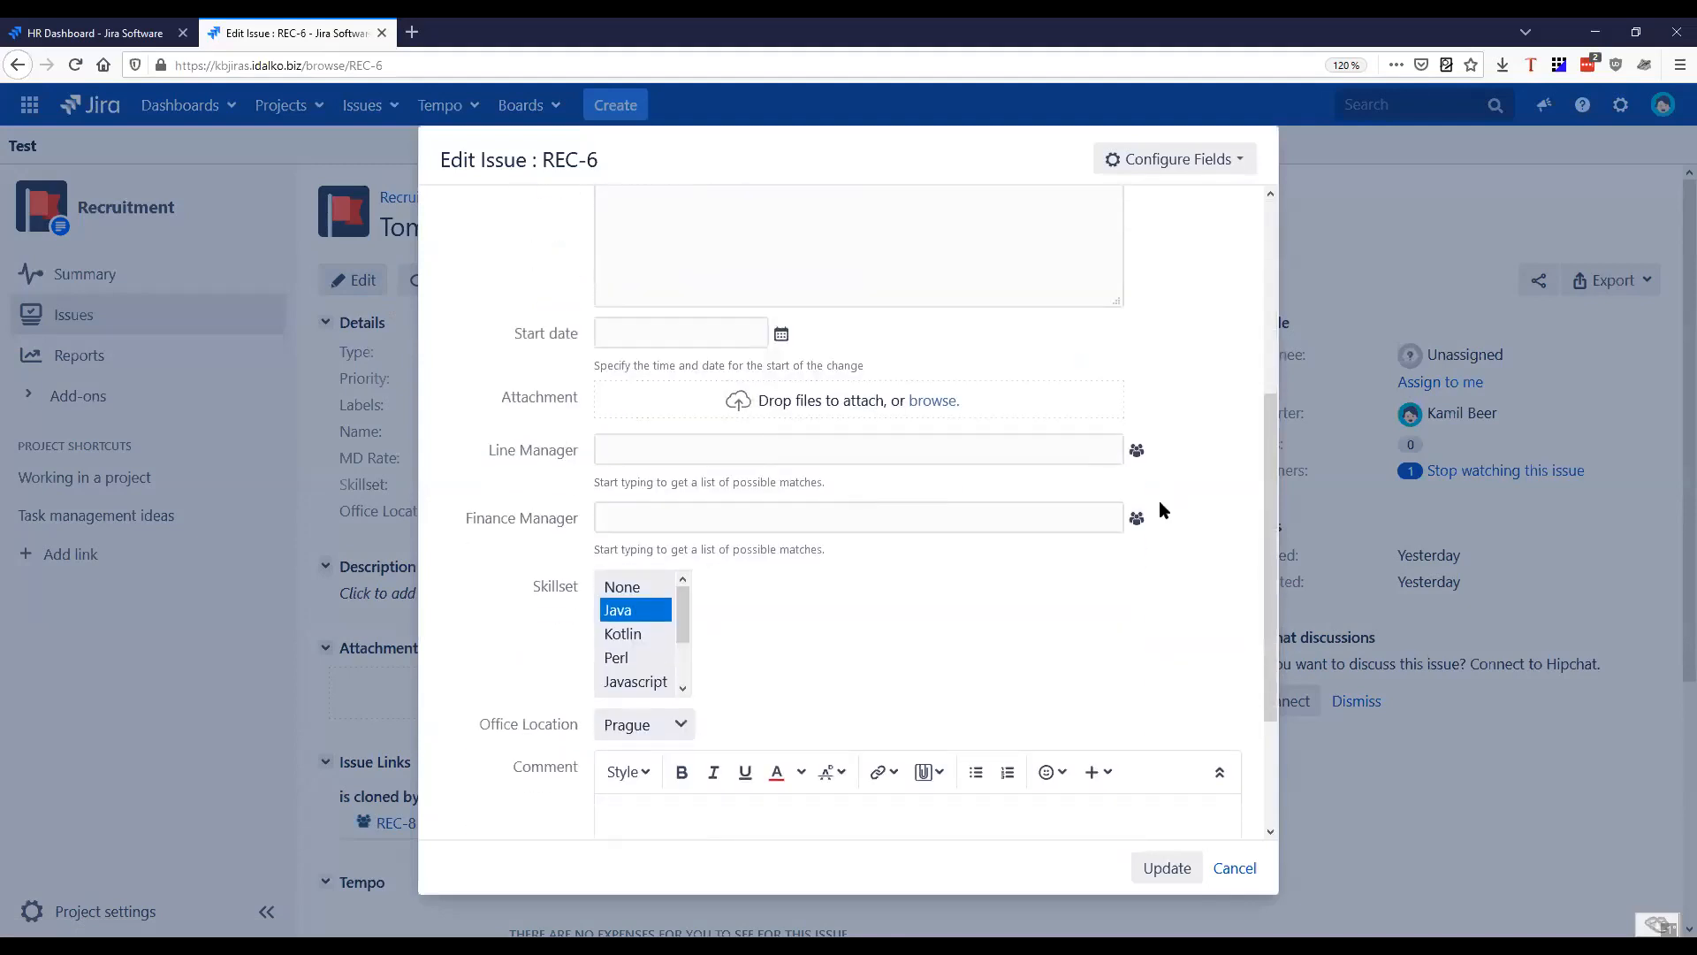
{"action": "scroll", "coordinate": [1159, 504], "scroll_direction": "down", "scroll_amount": 2}
{"action": "scroll", "coordinate": [891, 568], "scroll_direction": "up", "scroll_amount": 2}
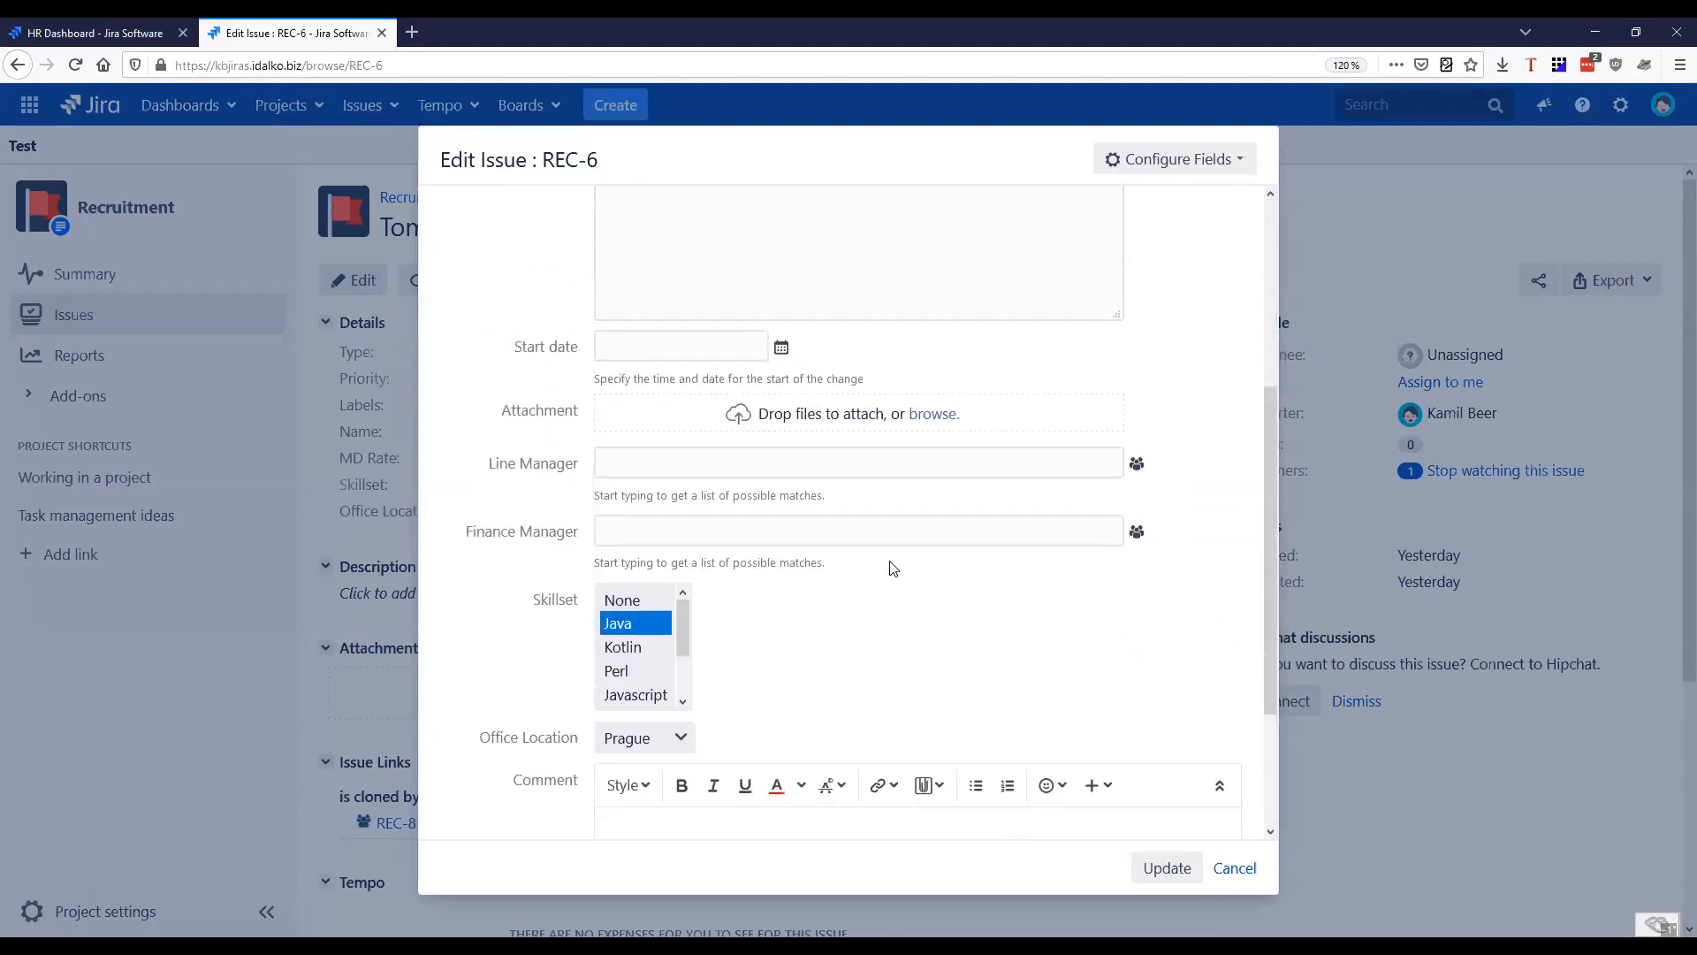
{"action": "scroll", "coordinate": [1046, 716], "scroll_direction": "up", "scroll_amount": 3}
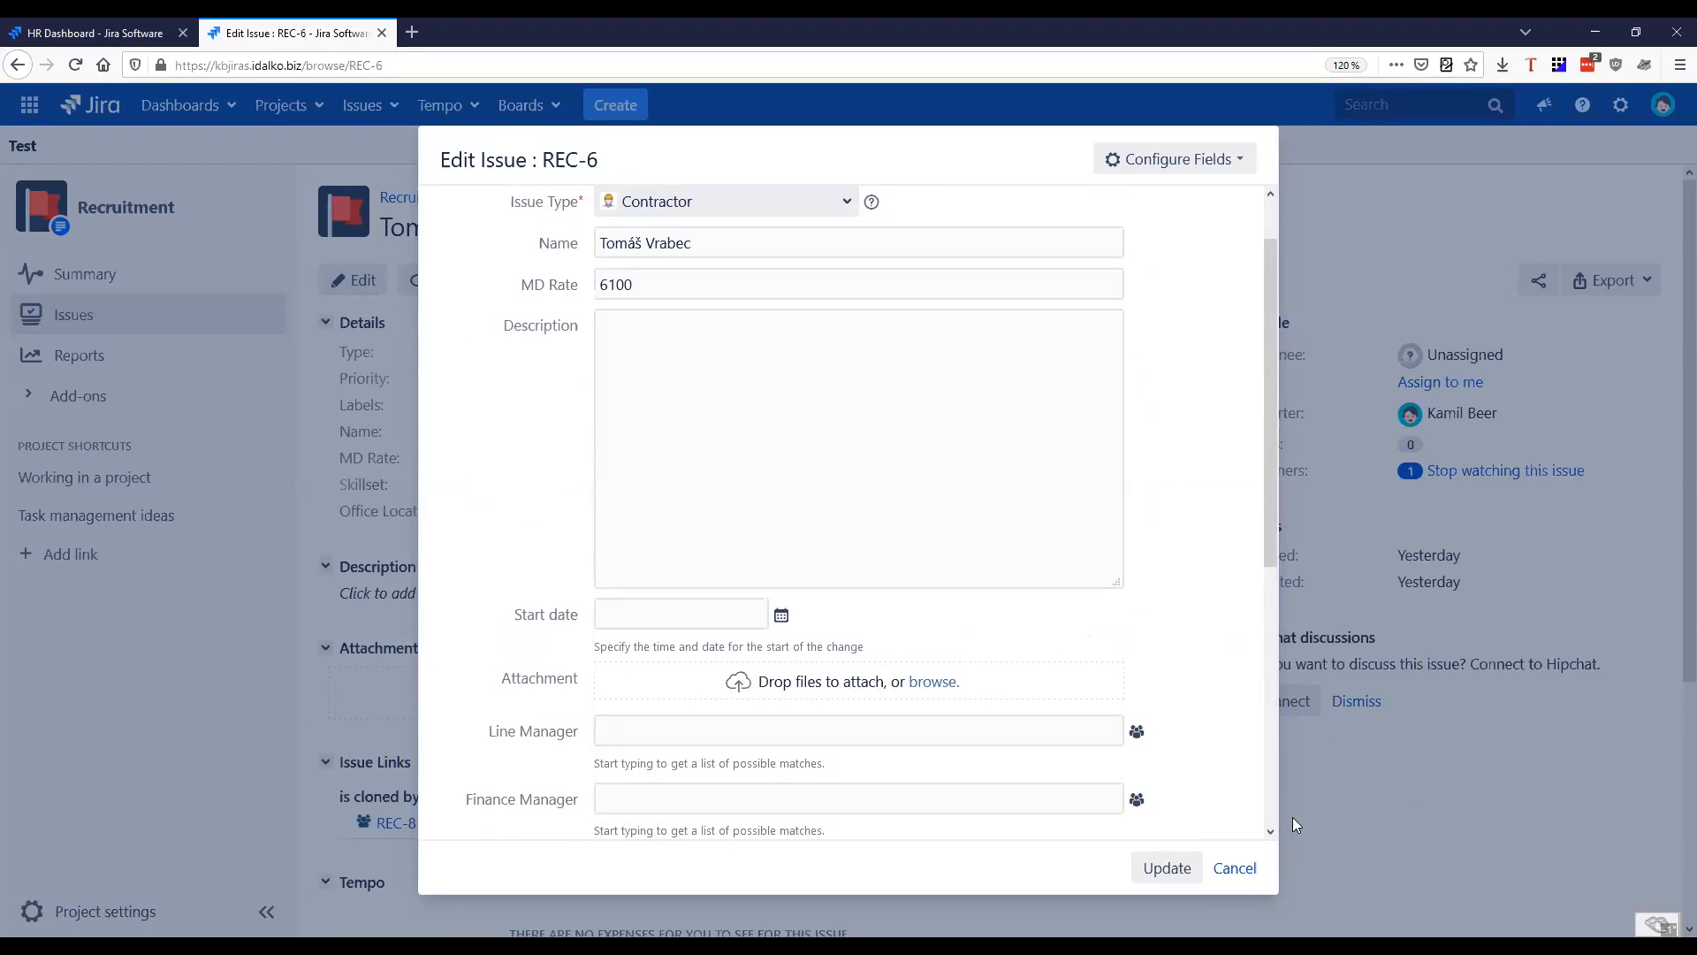
{"action": "scroll", "coordinate": [1204, 751], "scroll_direction": "down", "scroll_amount": 3}
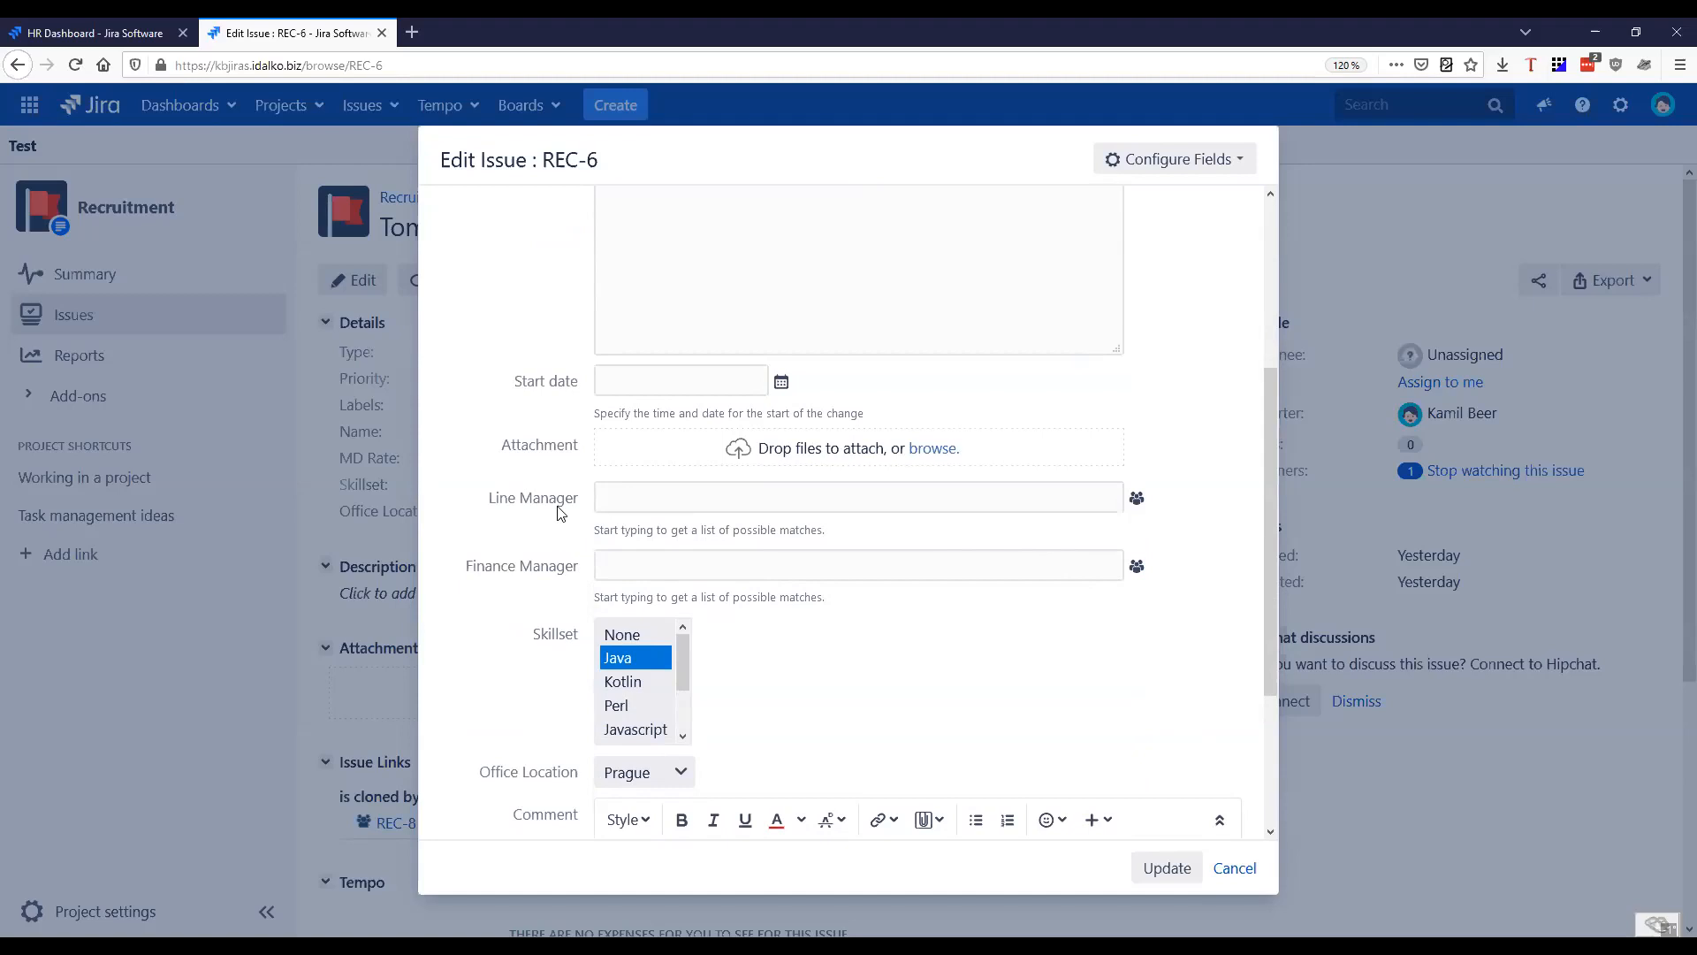
{"action": "left_click_drag", "start_coordinate": [490, 498], "coordinate": [580, 497]}
{"action": "left_click_drag", "start_coordinate": [485, 567], "coordinate": [591, 571]}
{"action": "key", "text": "Escape"}
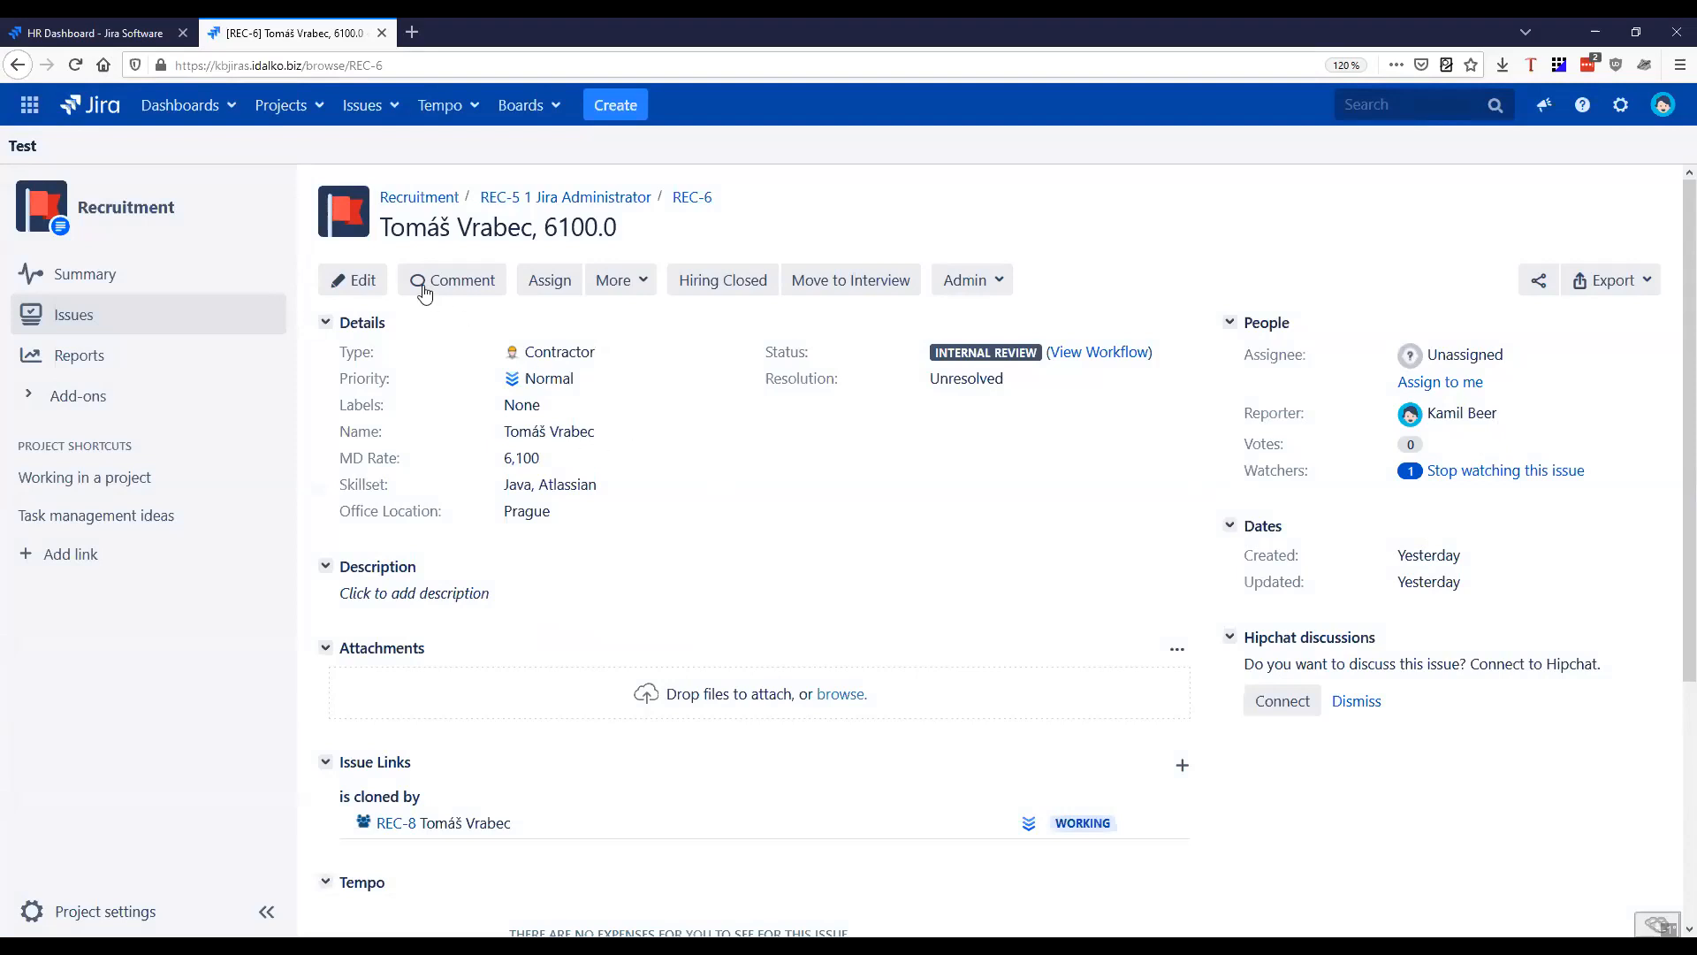
Reopen the REC-6 edit form to recheck the manager fields, then close it without changes
{"action": "left_click", "coordinate": [354, 280]}
{"action": "scroll", "coordinate": [820, 621], "scroll_direction": "down", "scroll_amount": 5}
{"action": "scroll", "coordinate": [820, 620], "scroll_direction": "up", "scroll_amount": 5}
{"action": "left_click_drag", "start_coordinate": [455, 498], "coordinate": [595, 523]}
{"action": "key", "text": "Escape"}
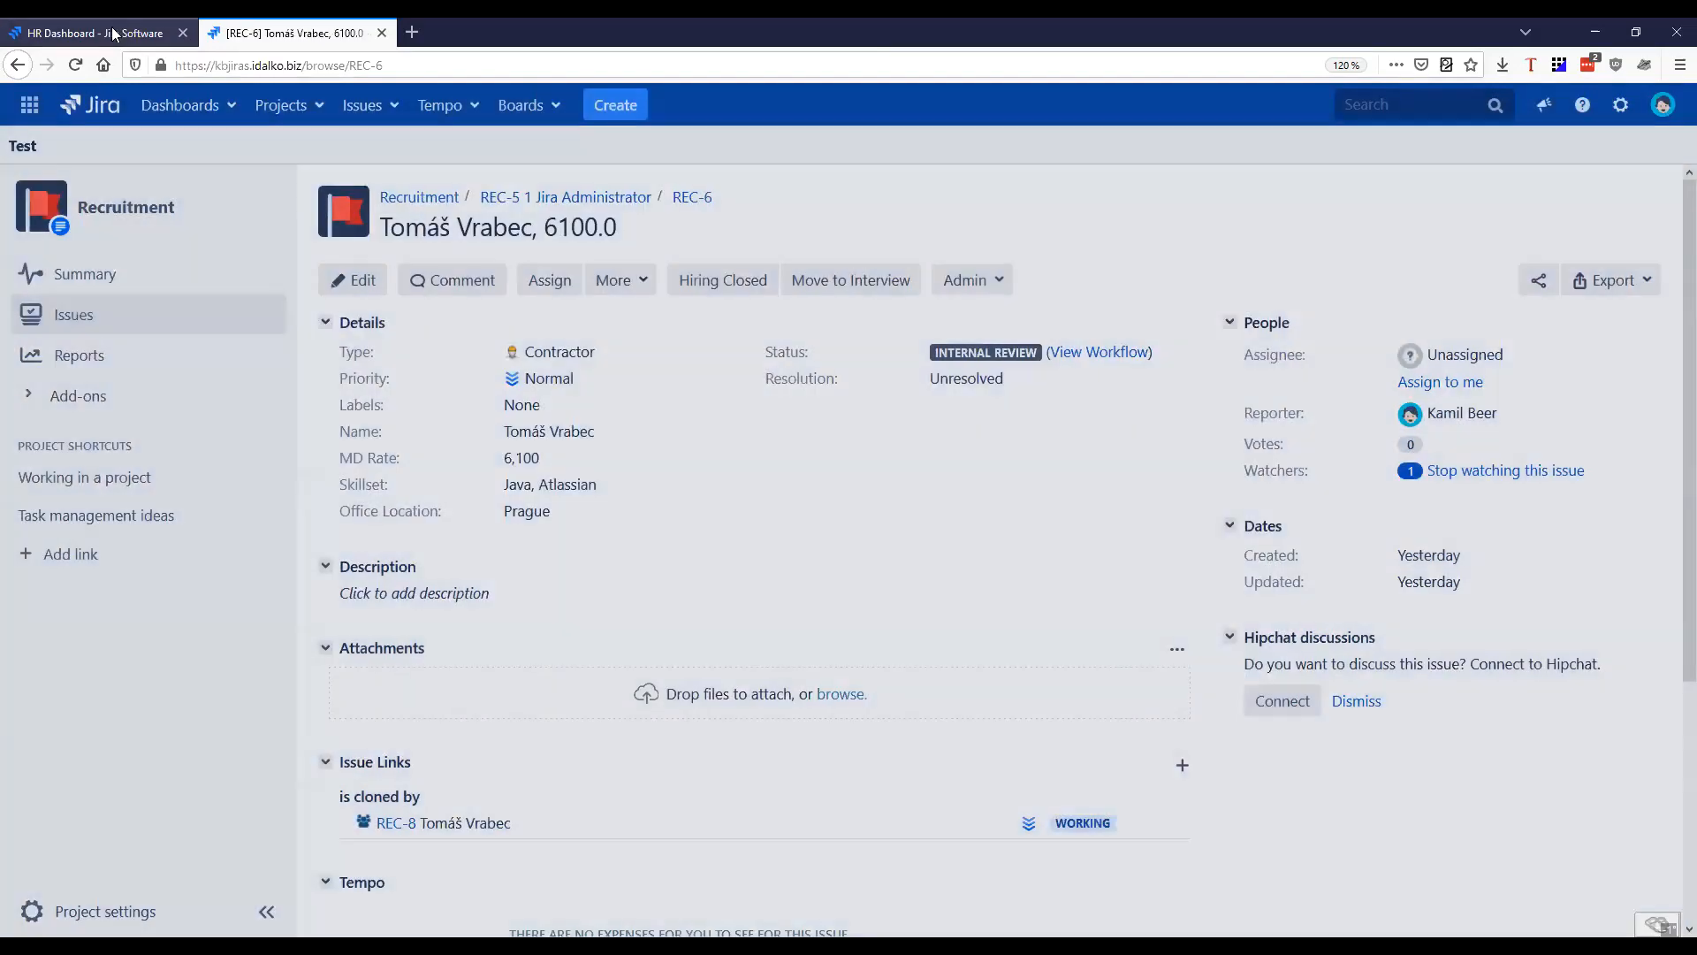
Open the Jira issue administration in a new tab from the HR Dashboard and authenticate with the saved account password
{"action": "left_click", "coordinate": [115, 33]}
{"action": "left_click", "coordinate": [1606, 96]}
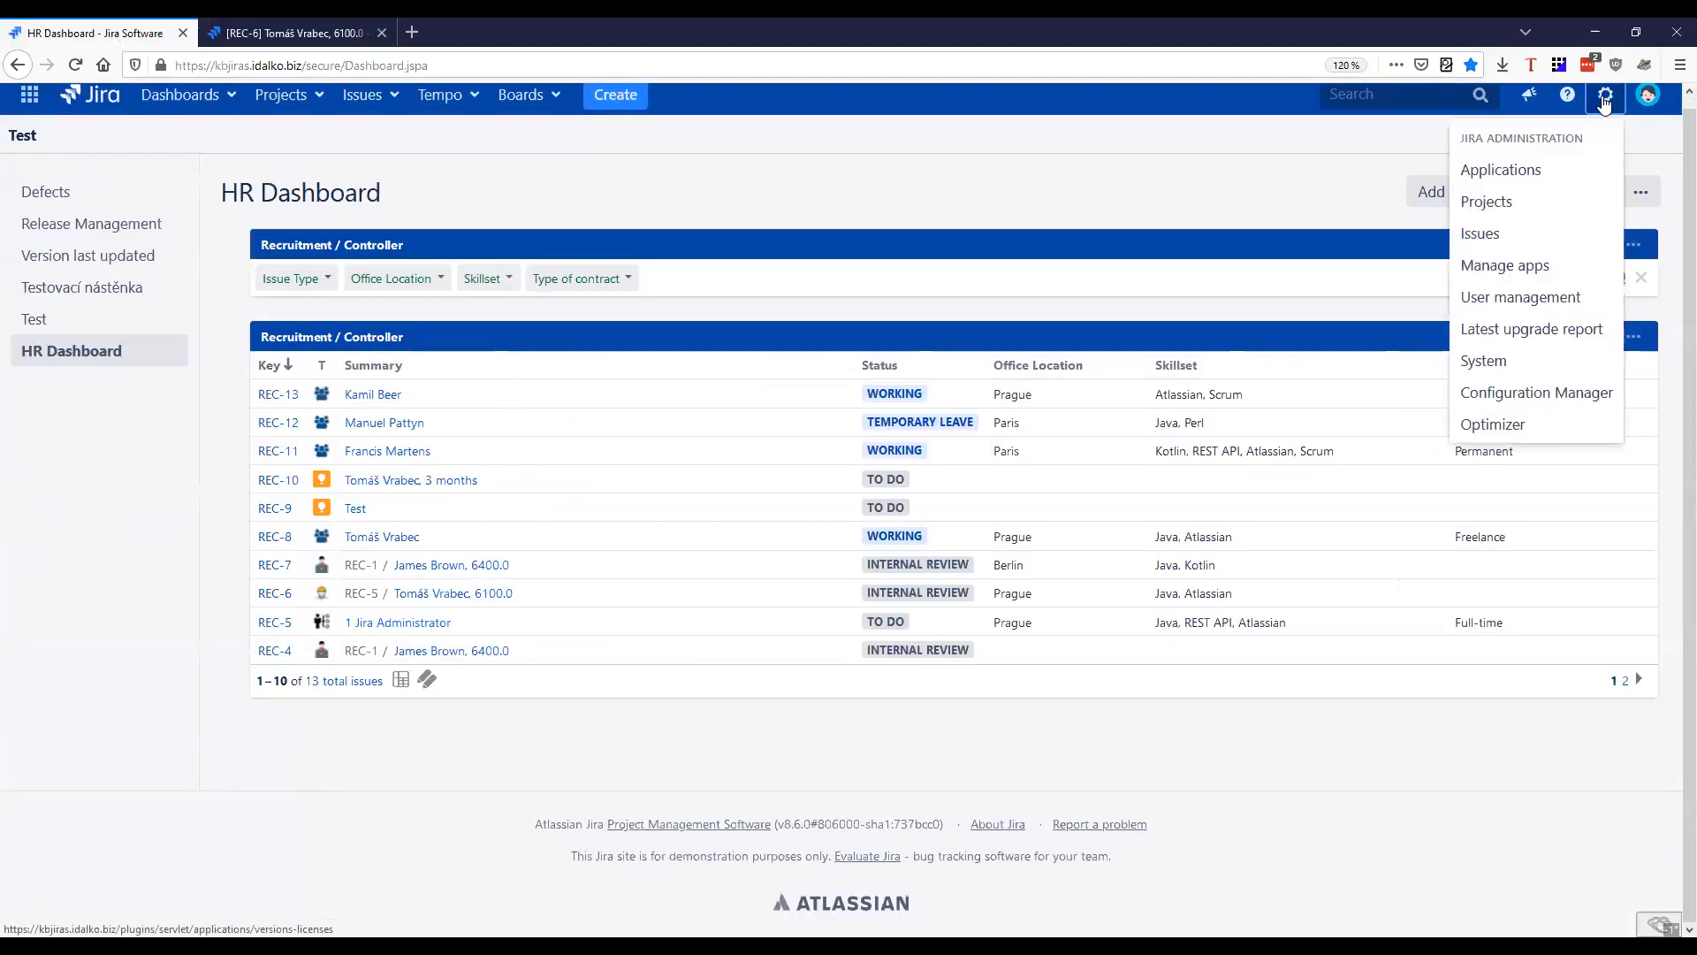
{"action": "middle_click", "coordinate": [1508, 236]}
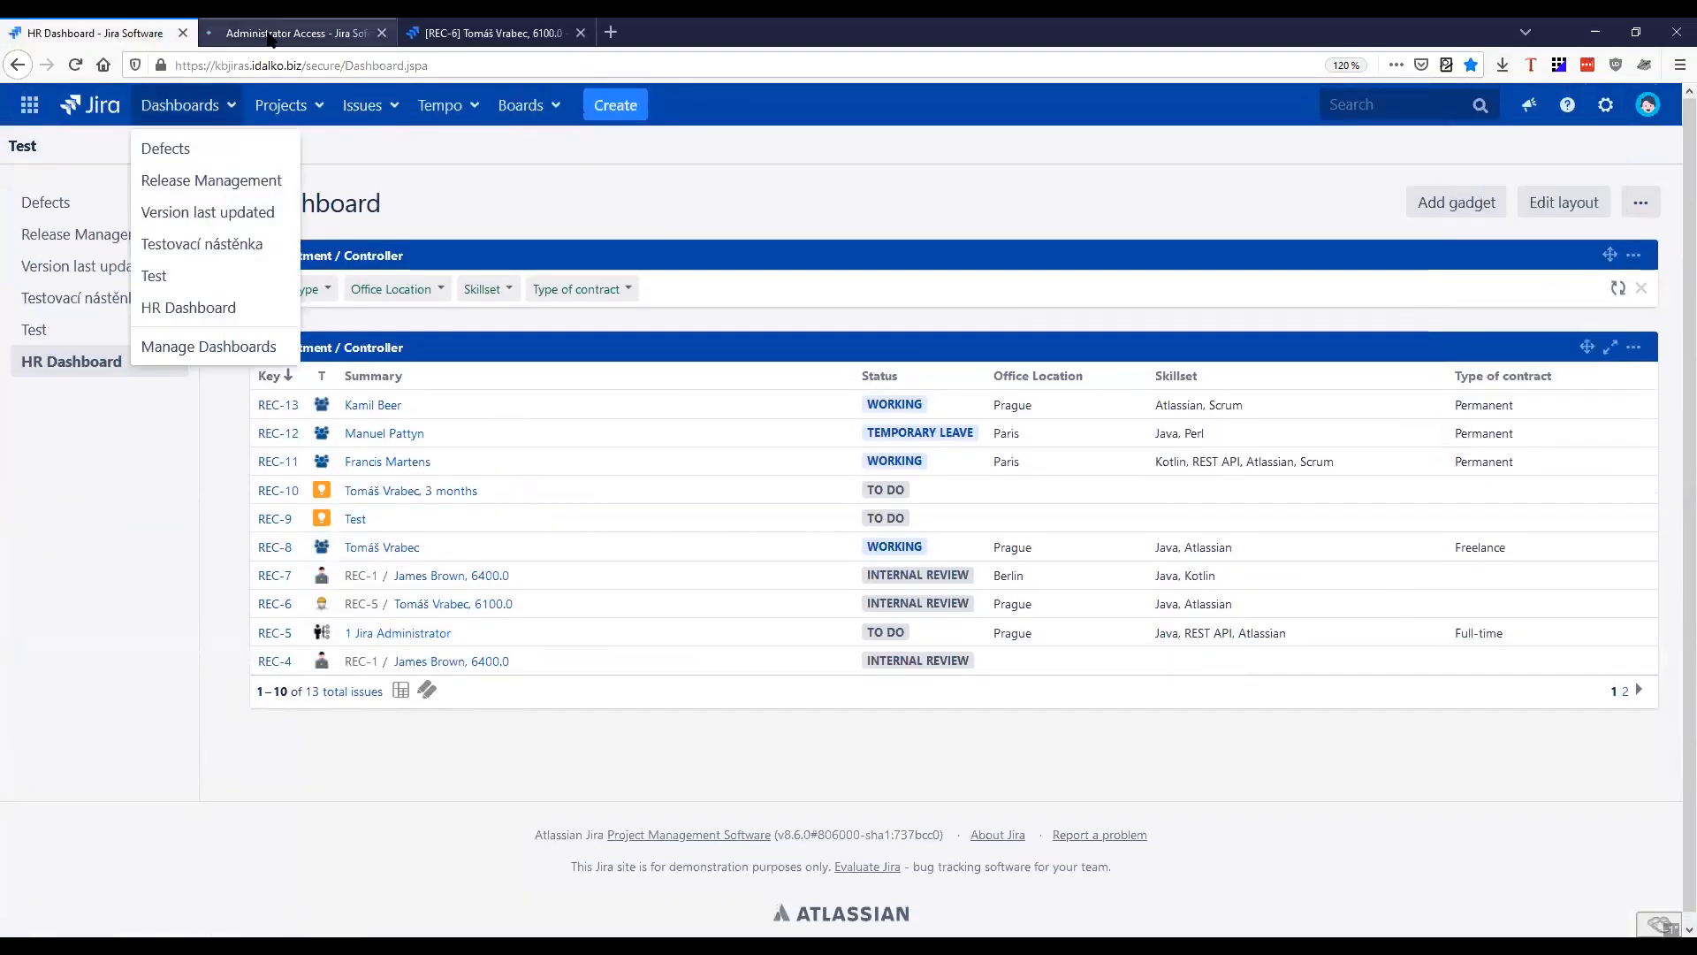
{"action": "left_click", "coordinate": [270, 33]}
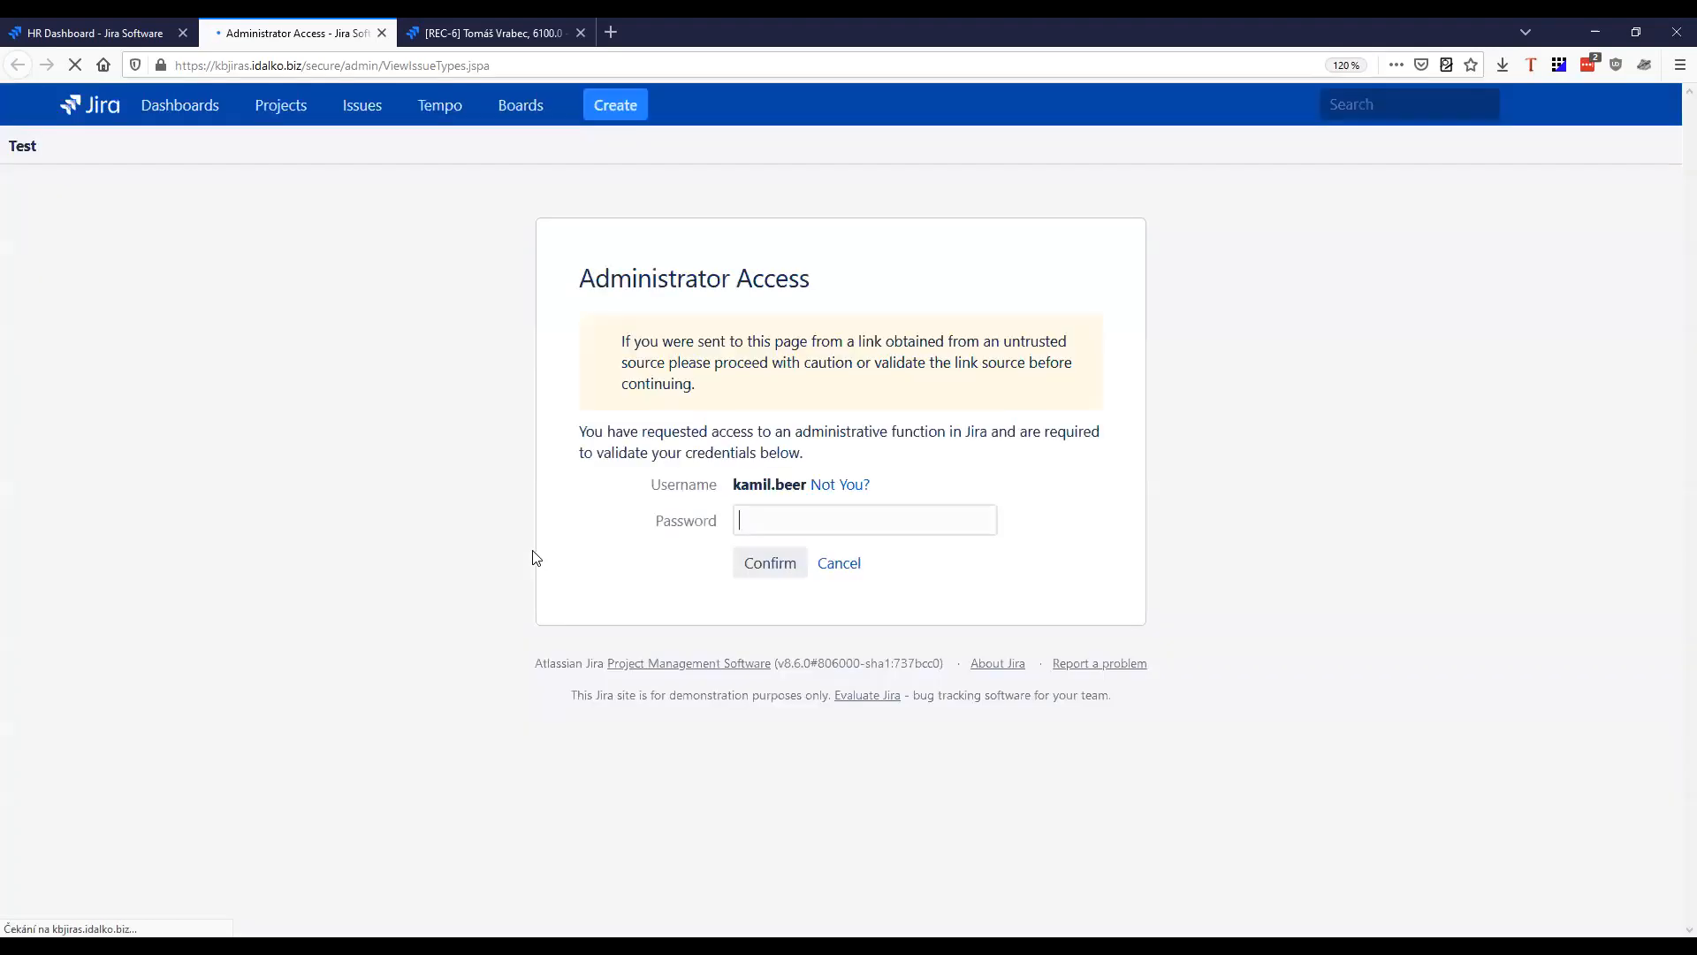
{"action": "left_click", "coordinate": [981, 520]}
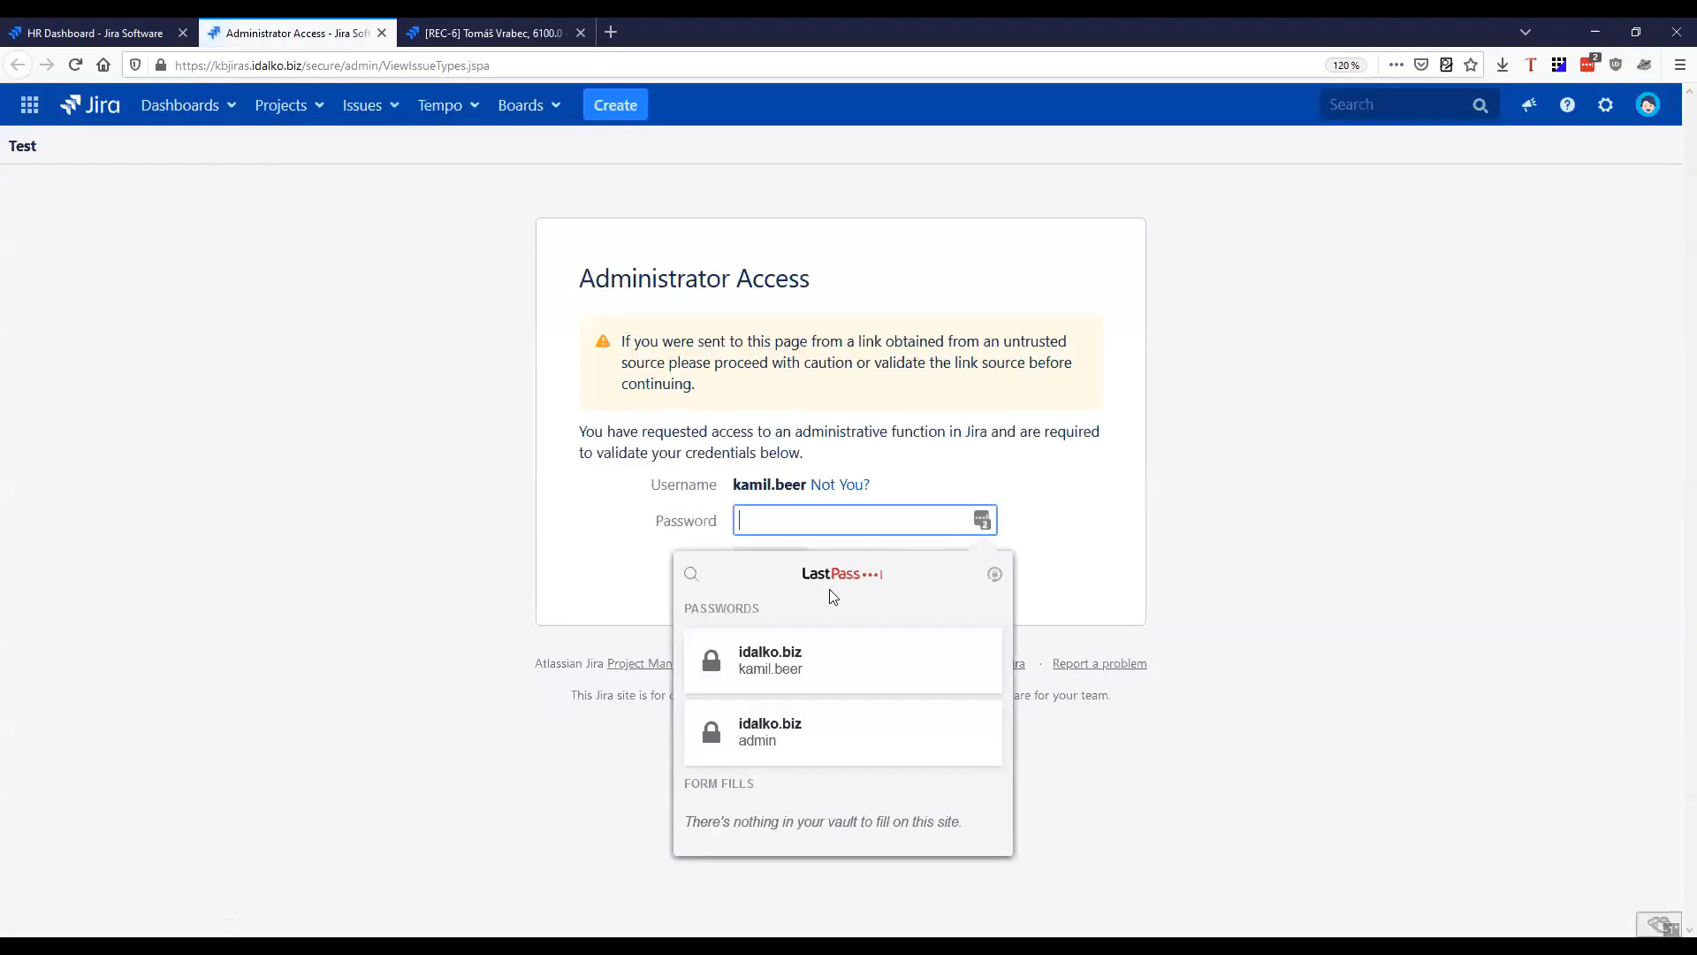
{"action": "left_click", "coordinate": [792, 660]}
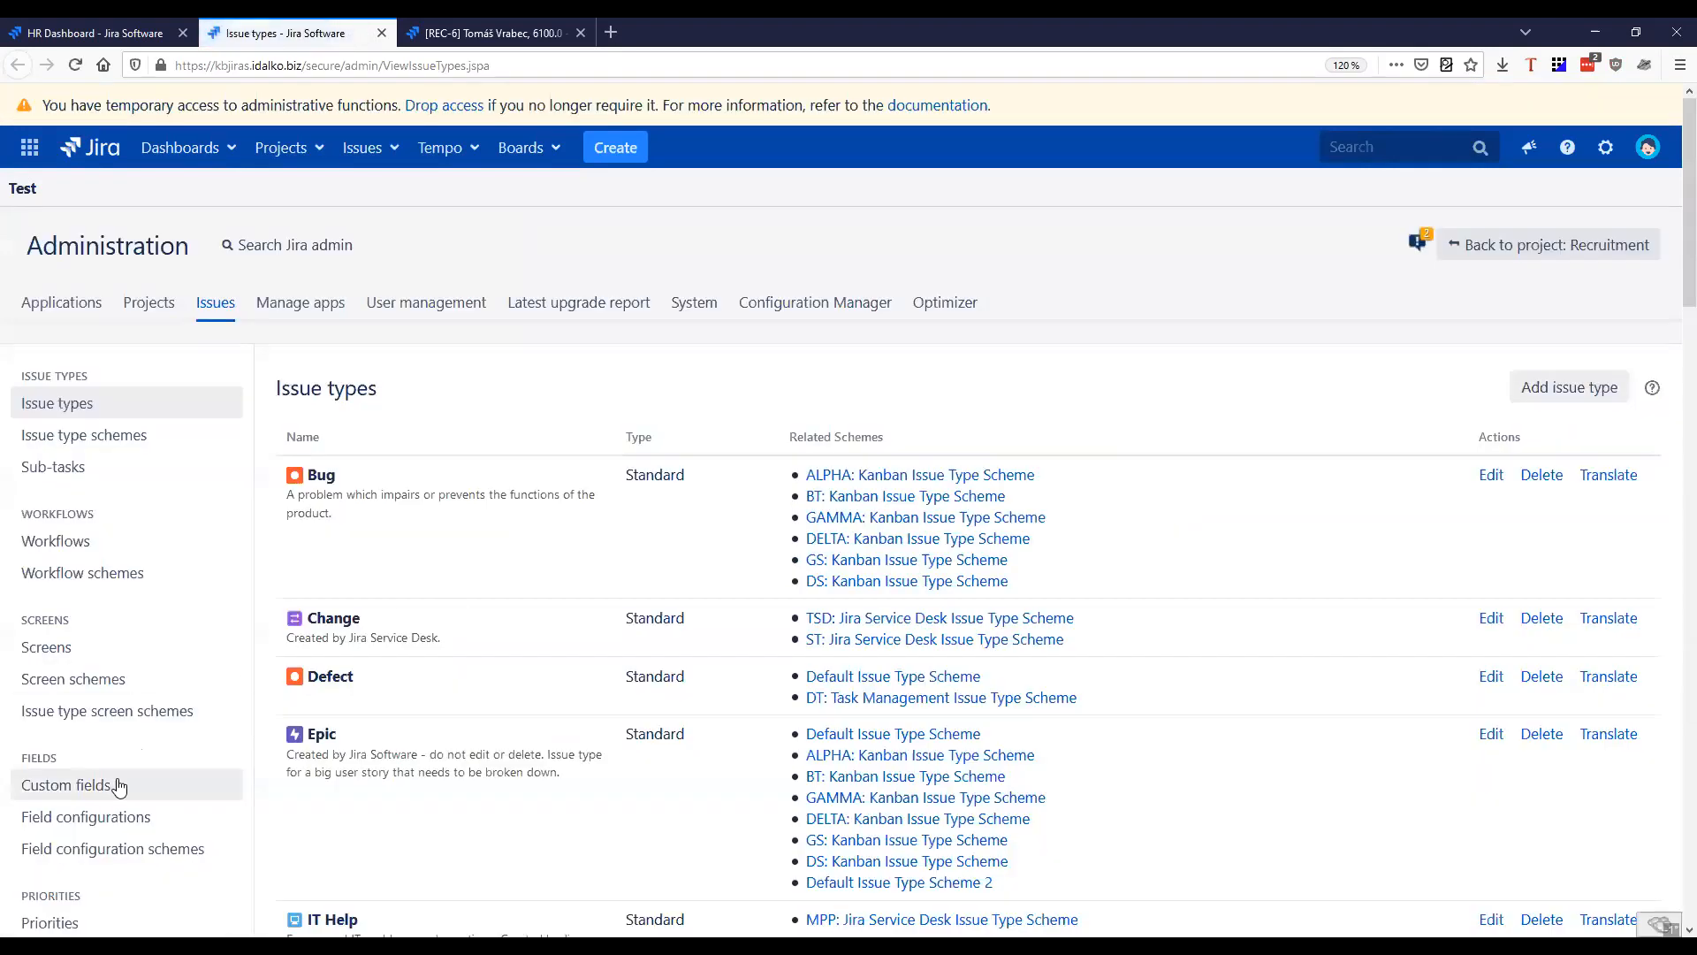
Search the custom fields for "Line" and open the configuration of the Line Manager field
{"action": "left_click", "coordinate": [118, 786]}
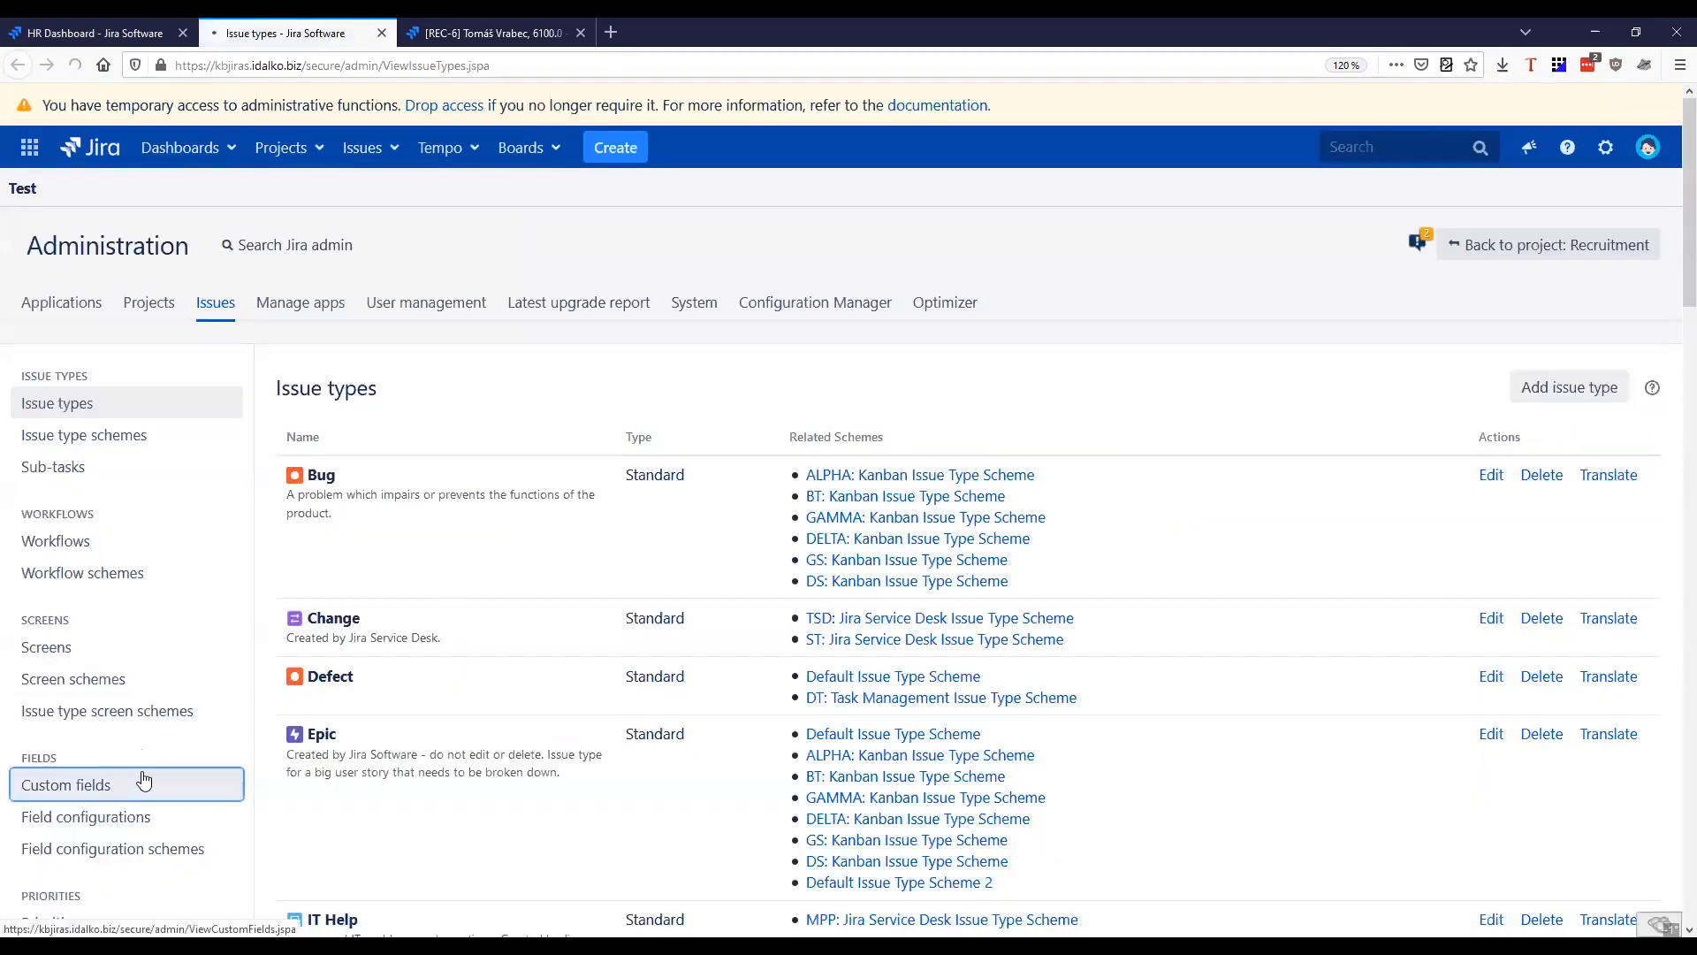
{"action": "scroll", "coordinate": [422, 340], "scroll_direction": "down", "scroll_amount": 2}
{"action": "left_click", "coordinate": [417, 270]}
{"action": "type", "text": "Line"}
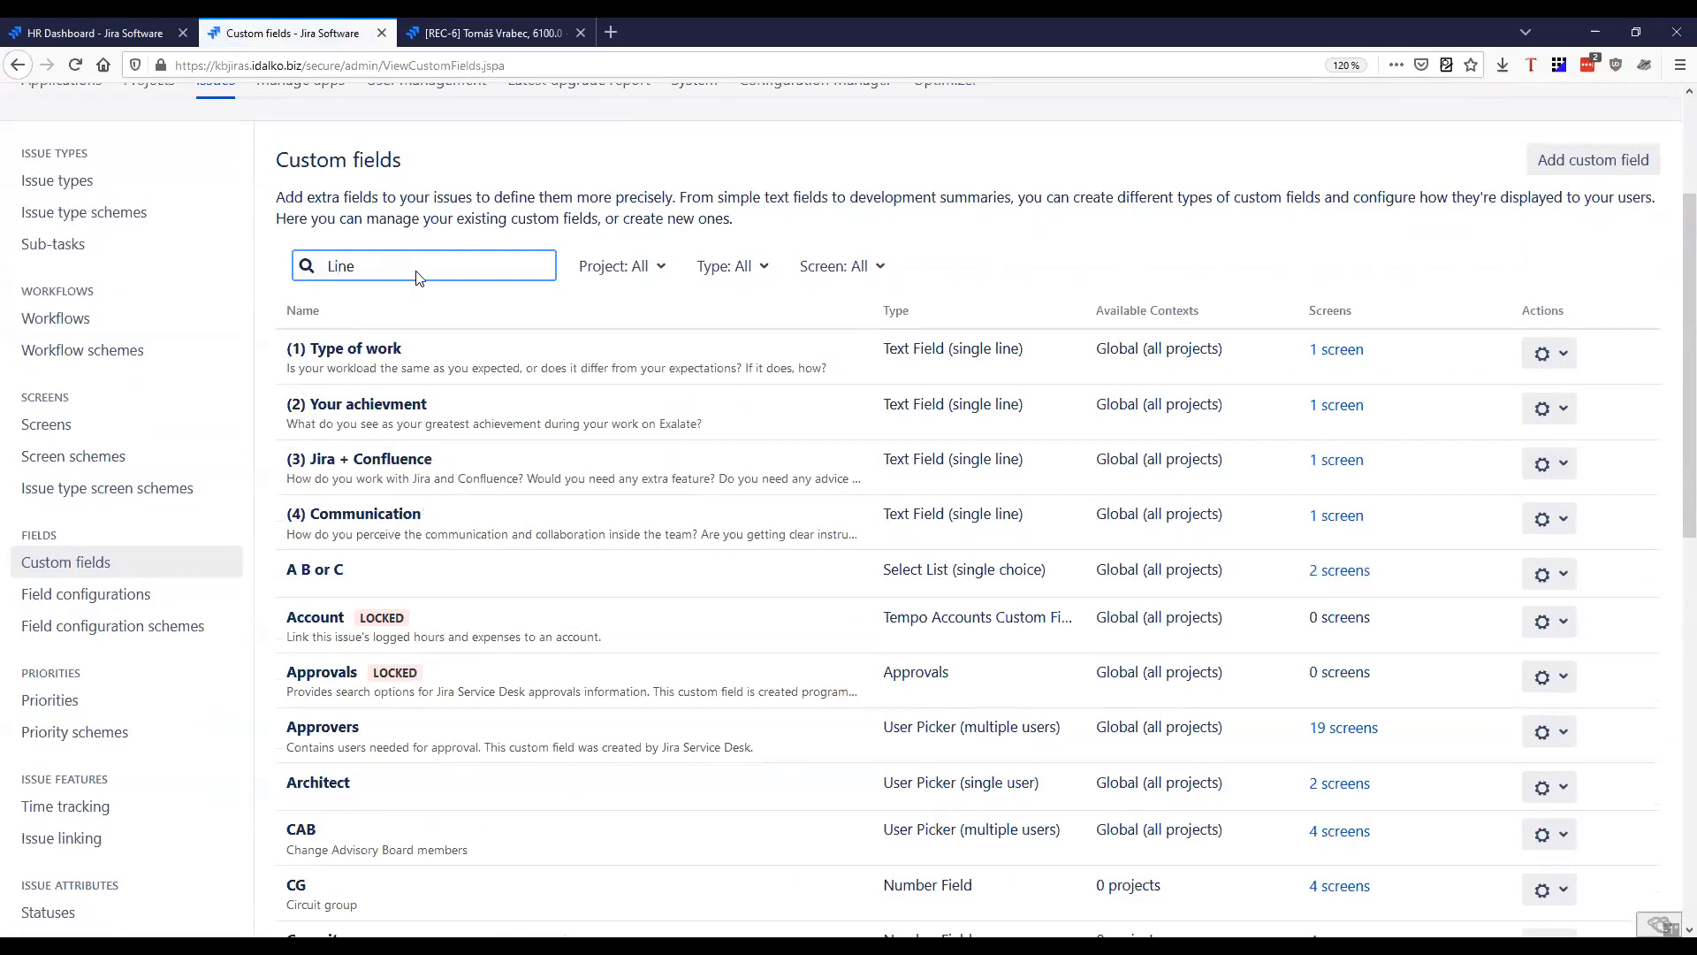
{"action": "left_click", "coordinate": [1539, 357]}
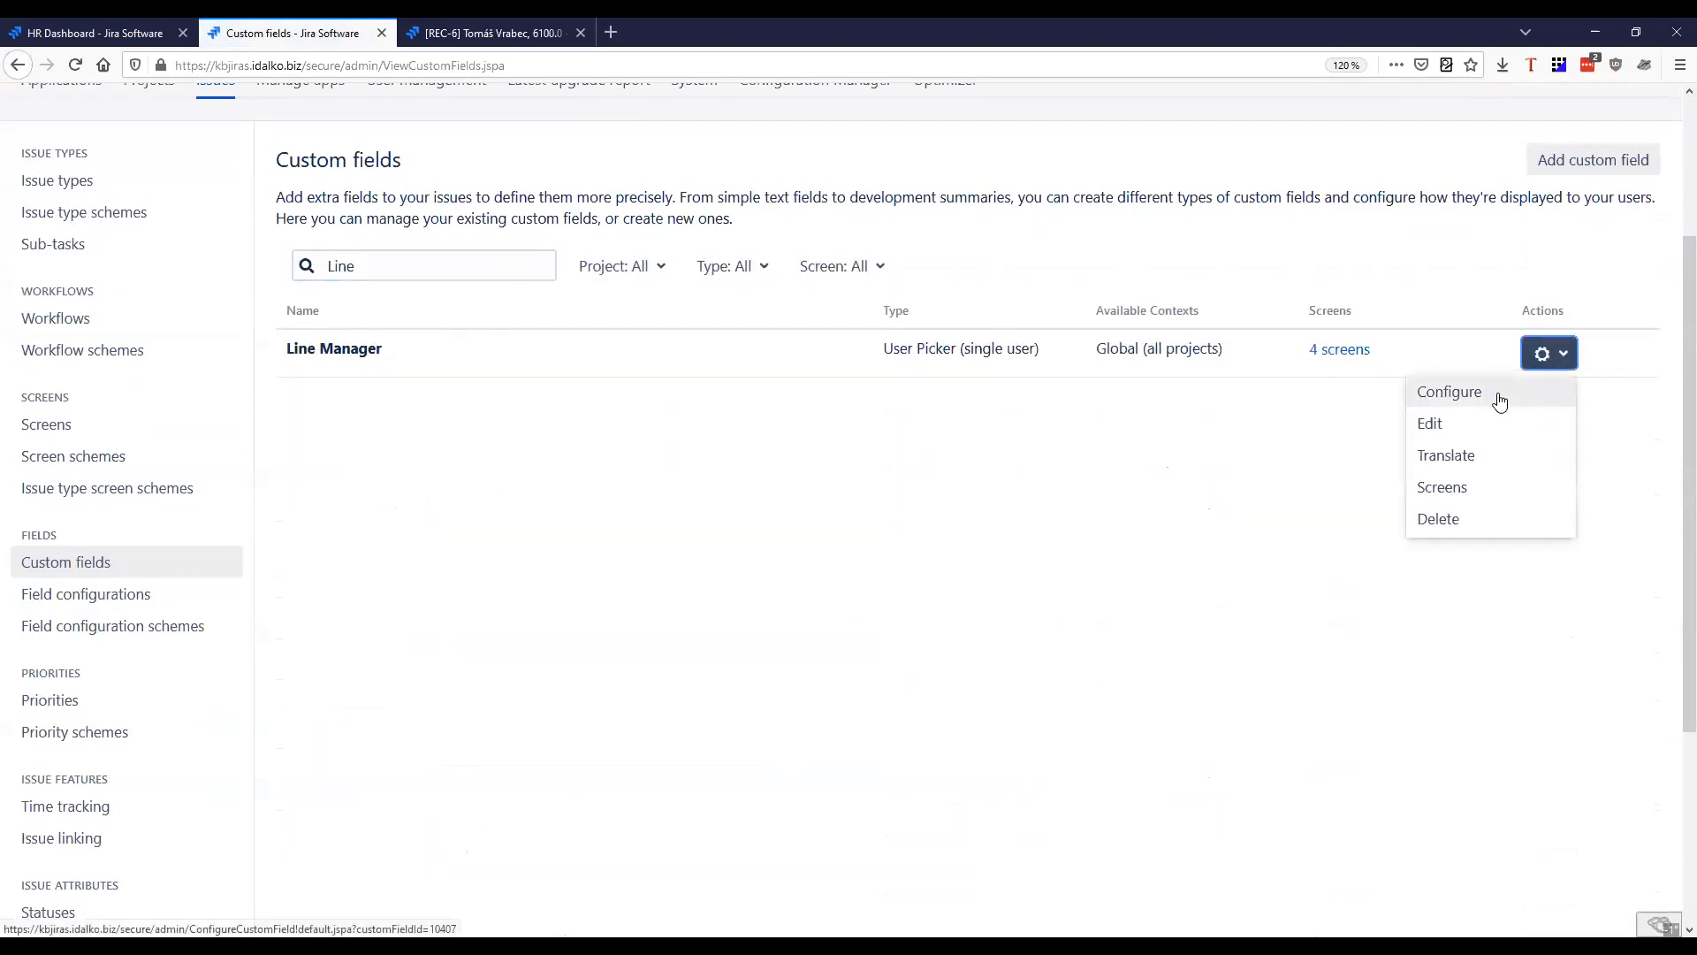
{"action": "left_click", "coordinate": [1495, 403]}
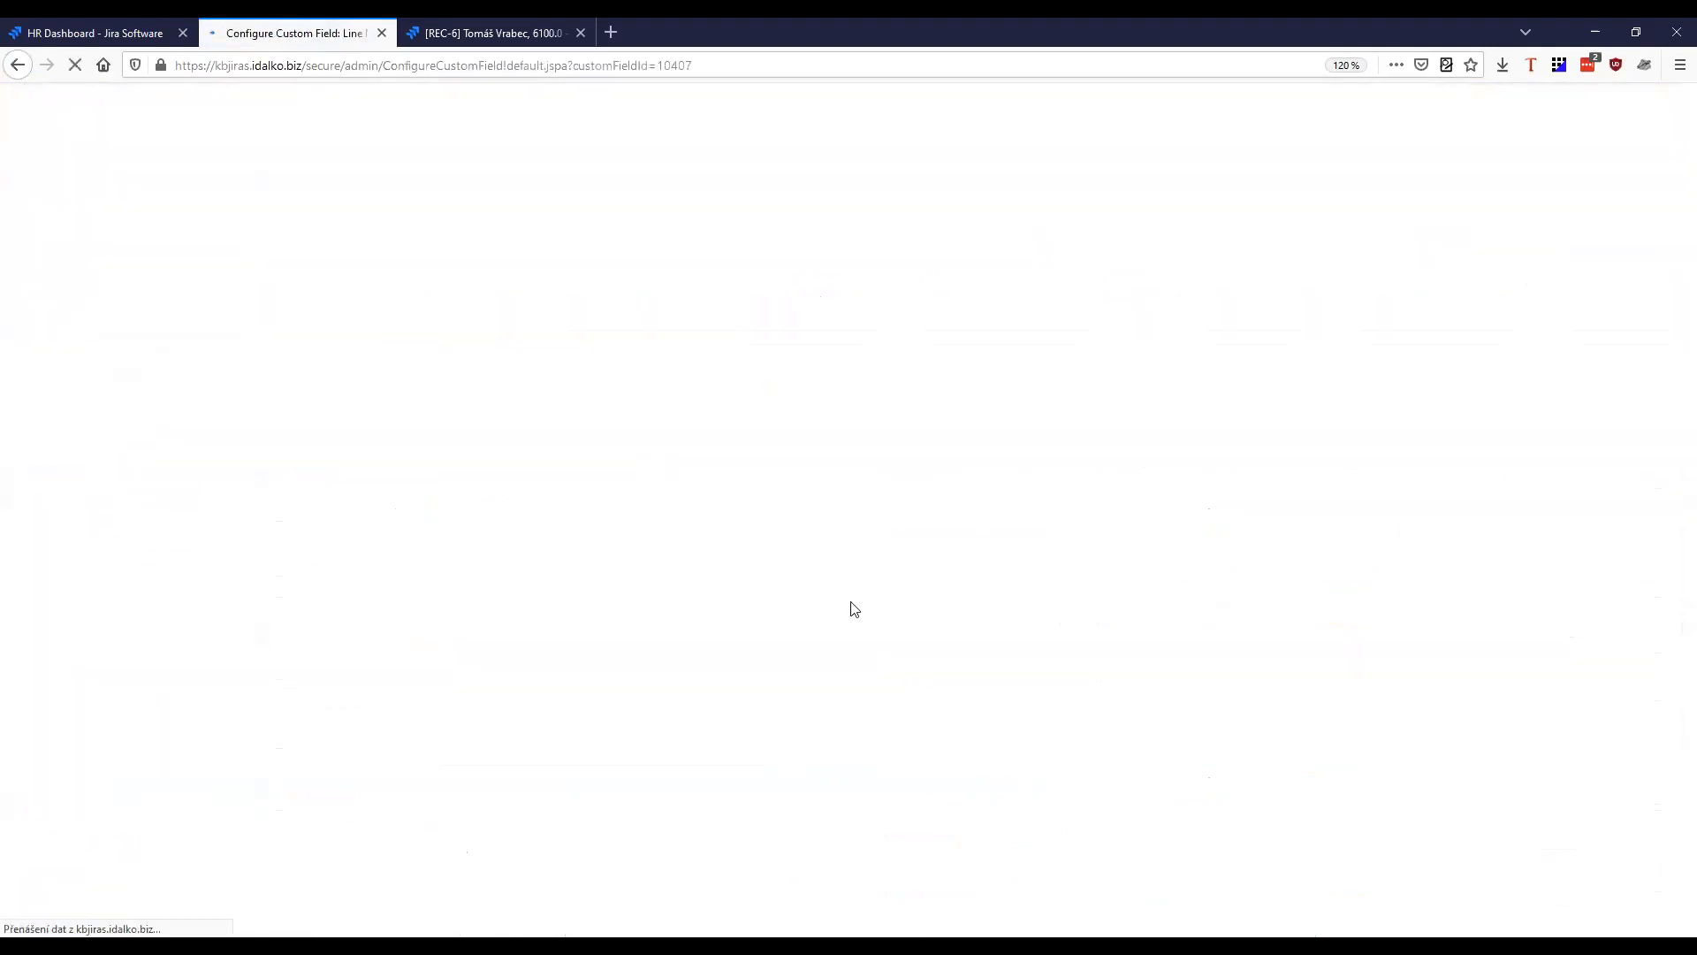
Inspect the group used for user filtering in the Line Manager field's configuration, then close that browser tab
{"action": "left_click_drag", "start_coordinate": [606, 618], "coordinate": [741, 654]}
{"action": "left_click", "coordinate": [924, 614]}
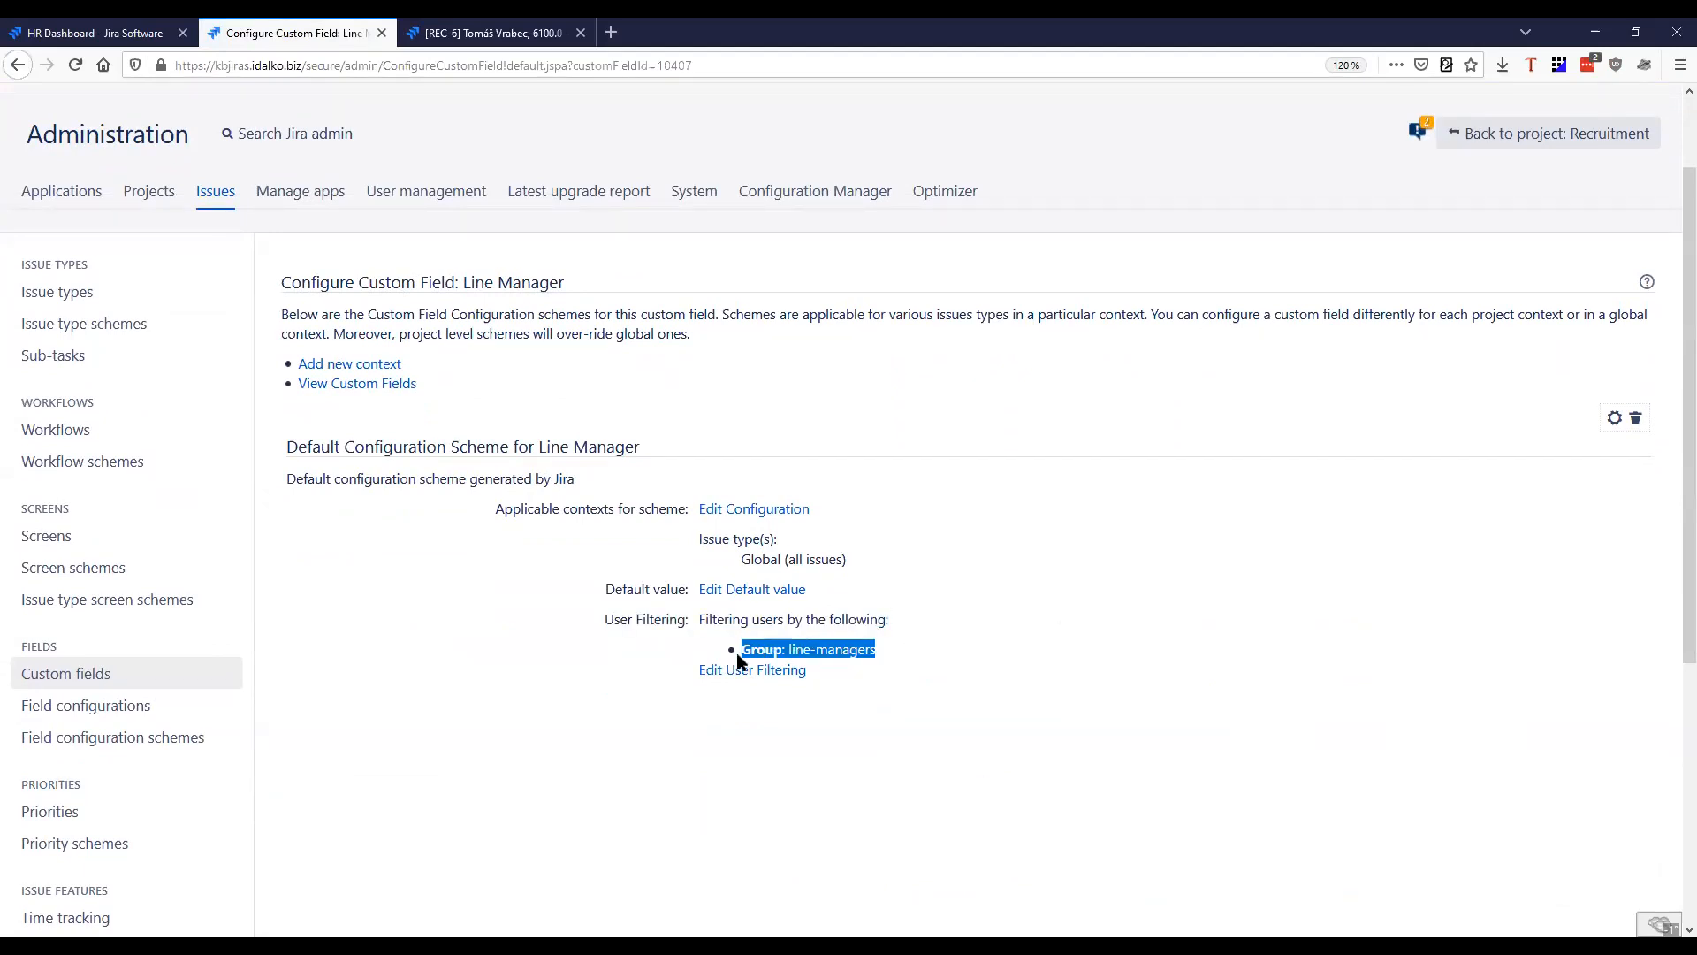
{"action": "left_click", "coordinate": [933, 646]}
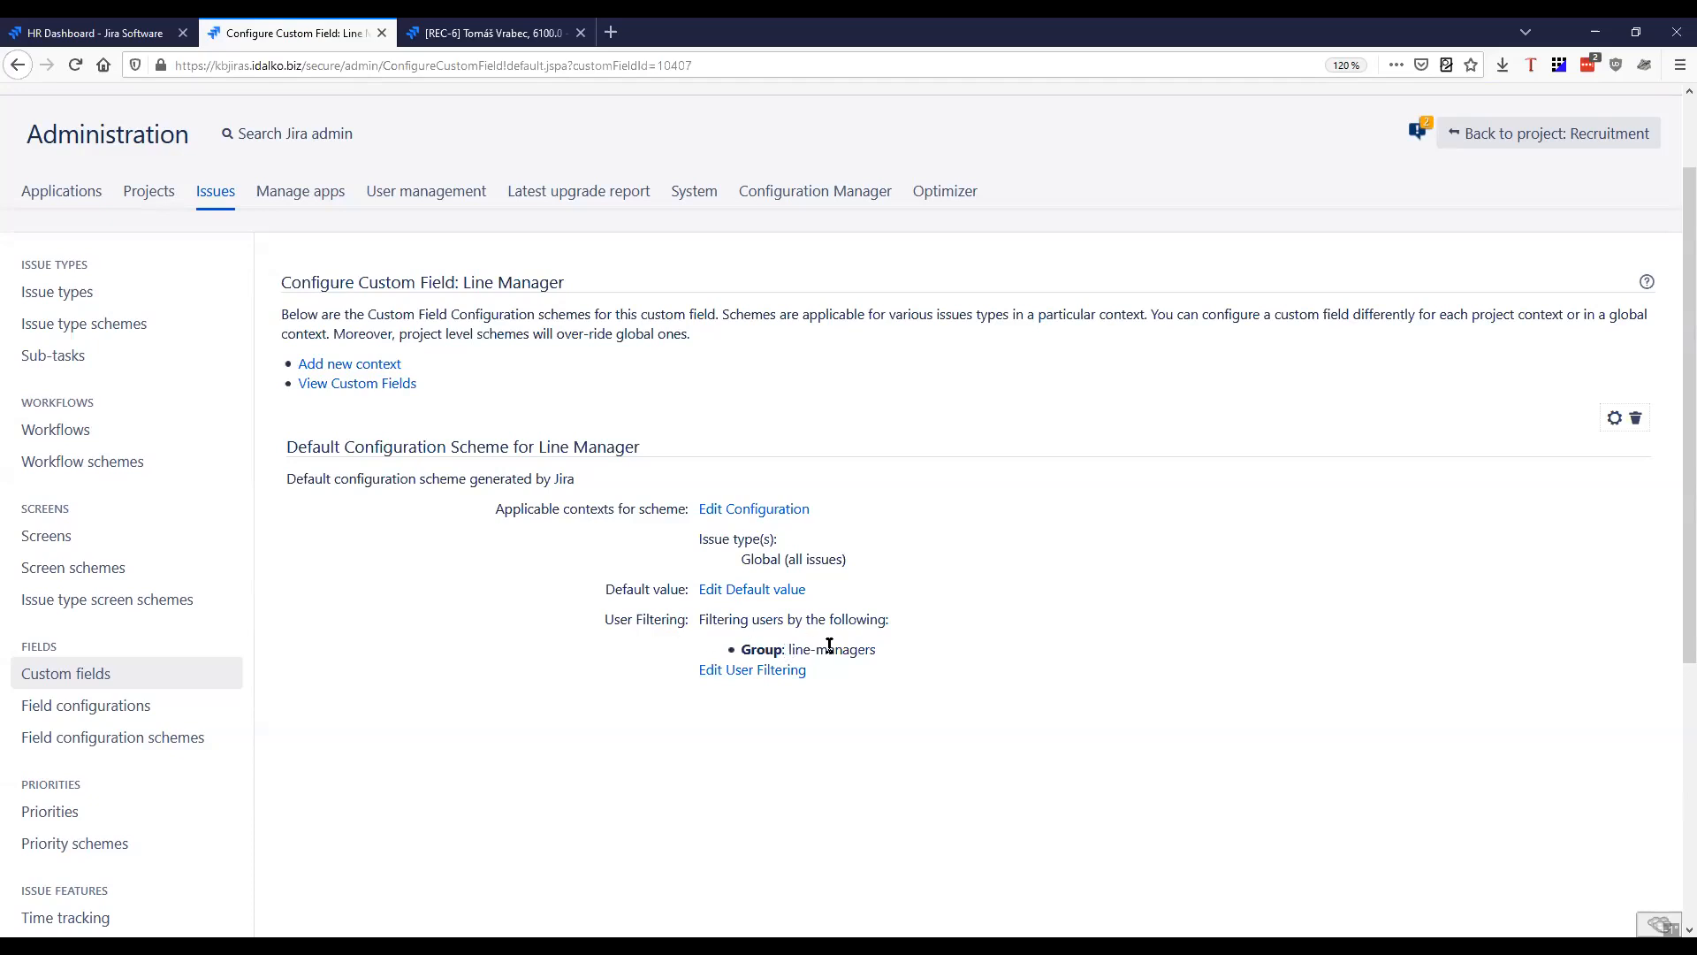
{"action": "left_click_drag", "start_coordinate": [743, 650], "coordinate": [878, 653]}
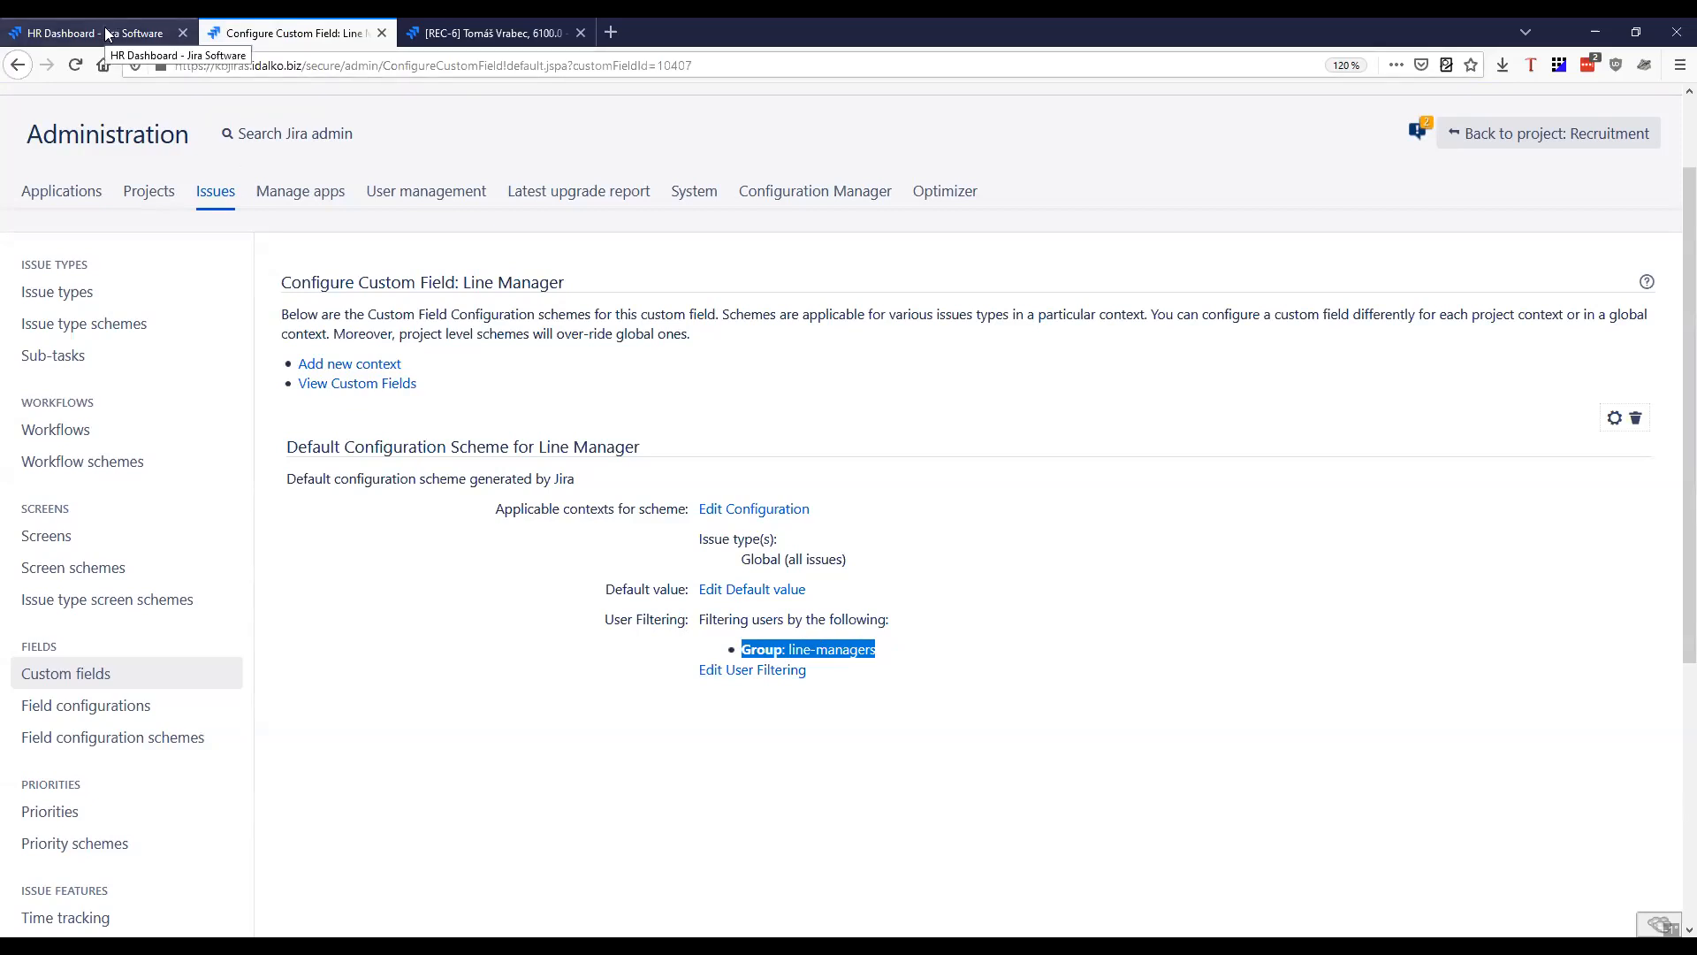
{"action": "left_click", "coordinate": [967, 535]}
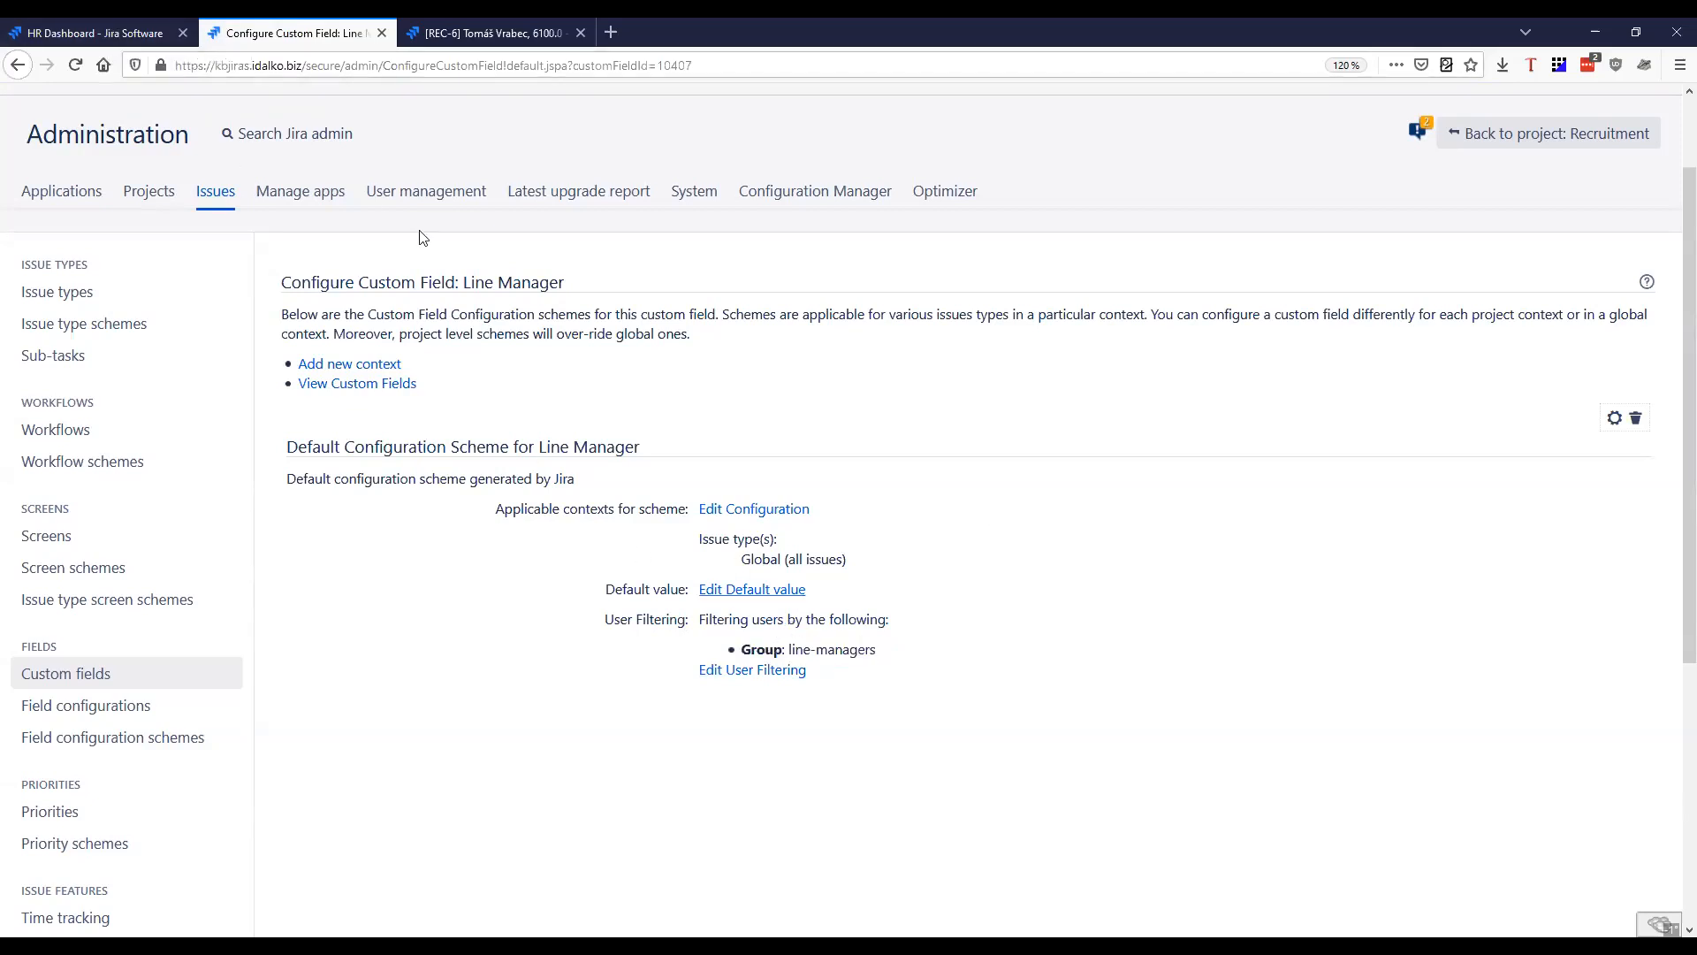
{"action": "left_click", "coordinate": [382, 33]}
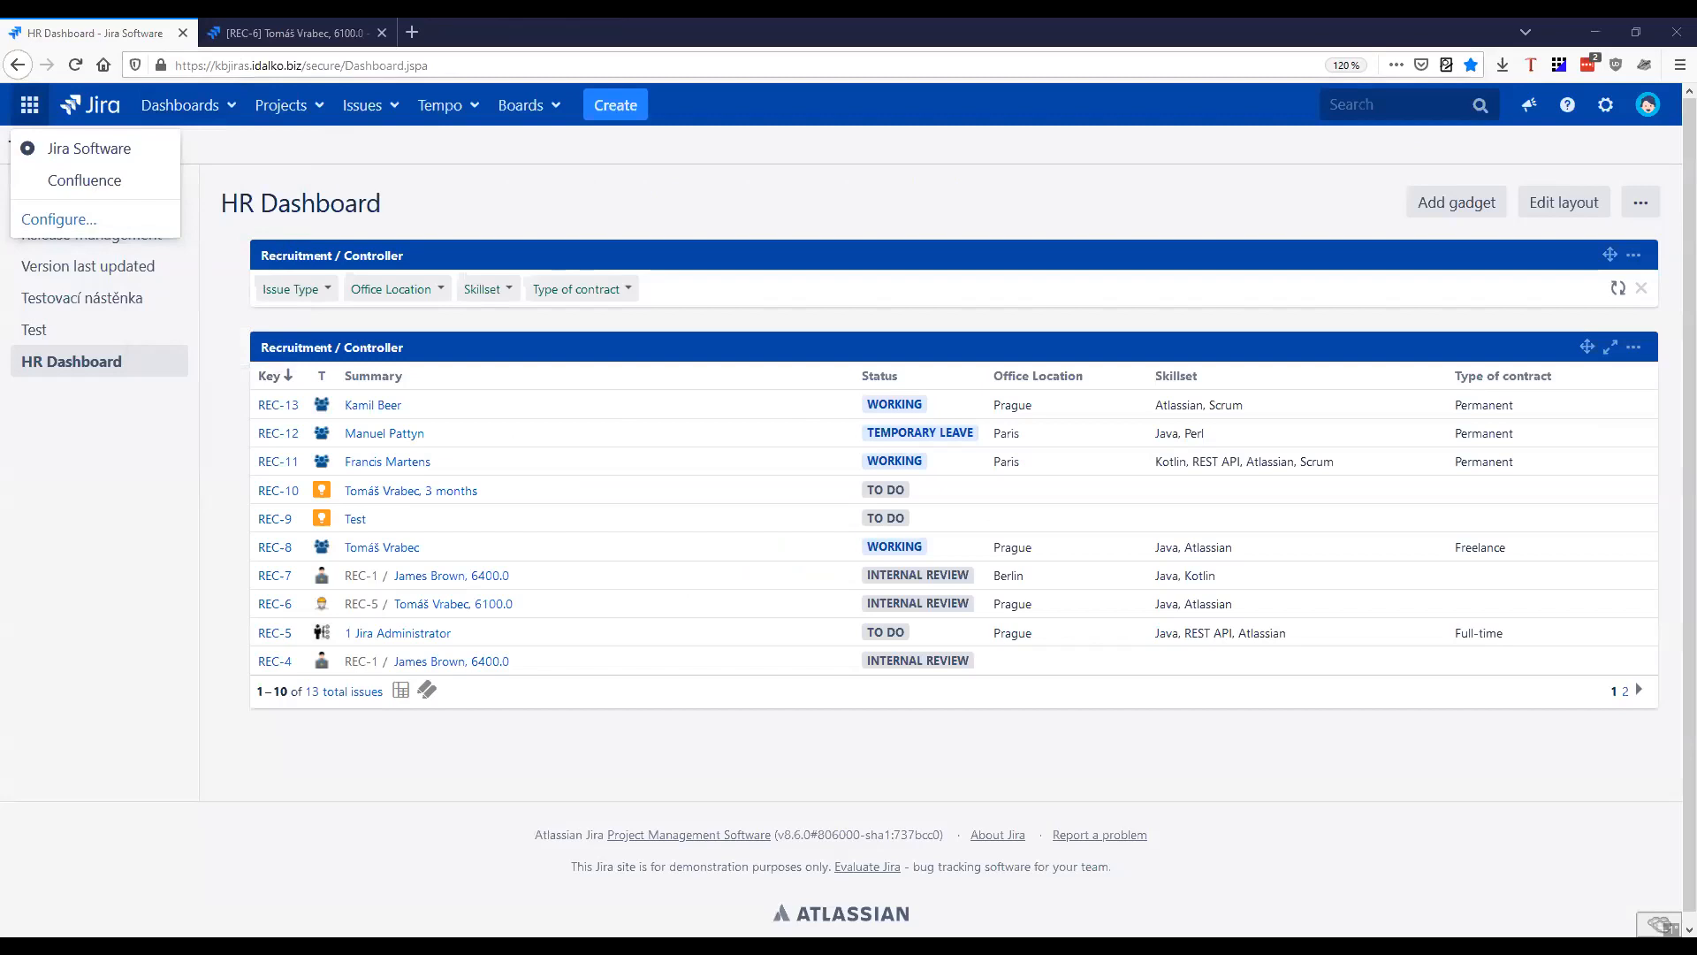
{"action": "left_click", "coordinate": [232, 34]}
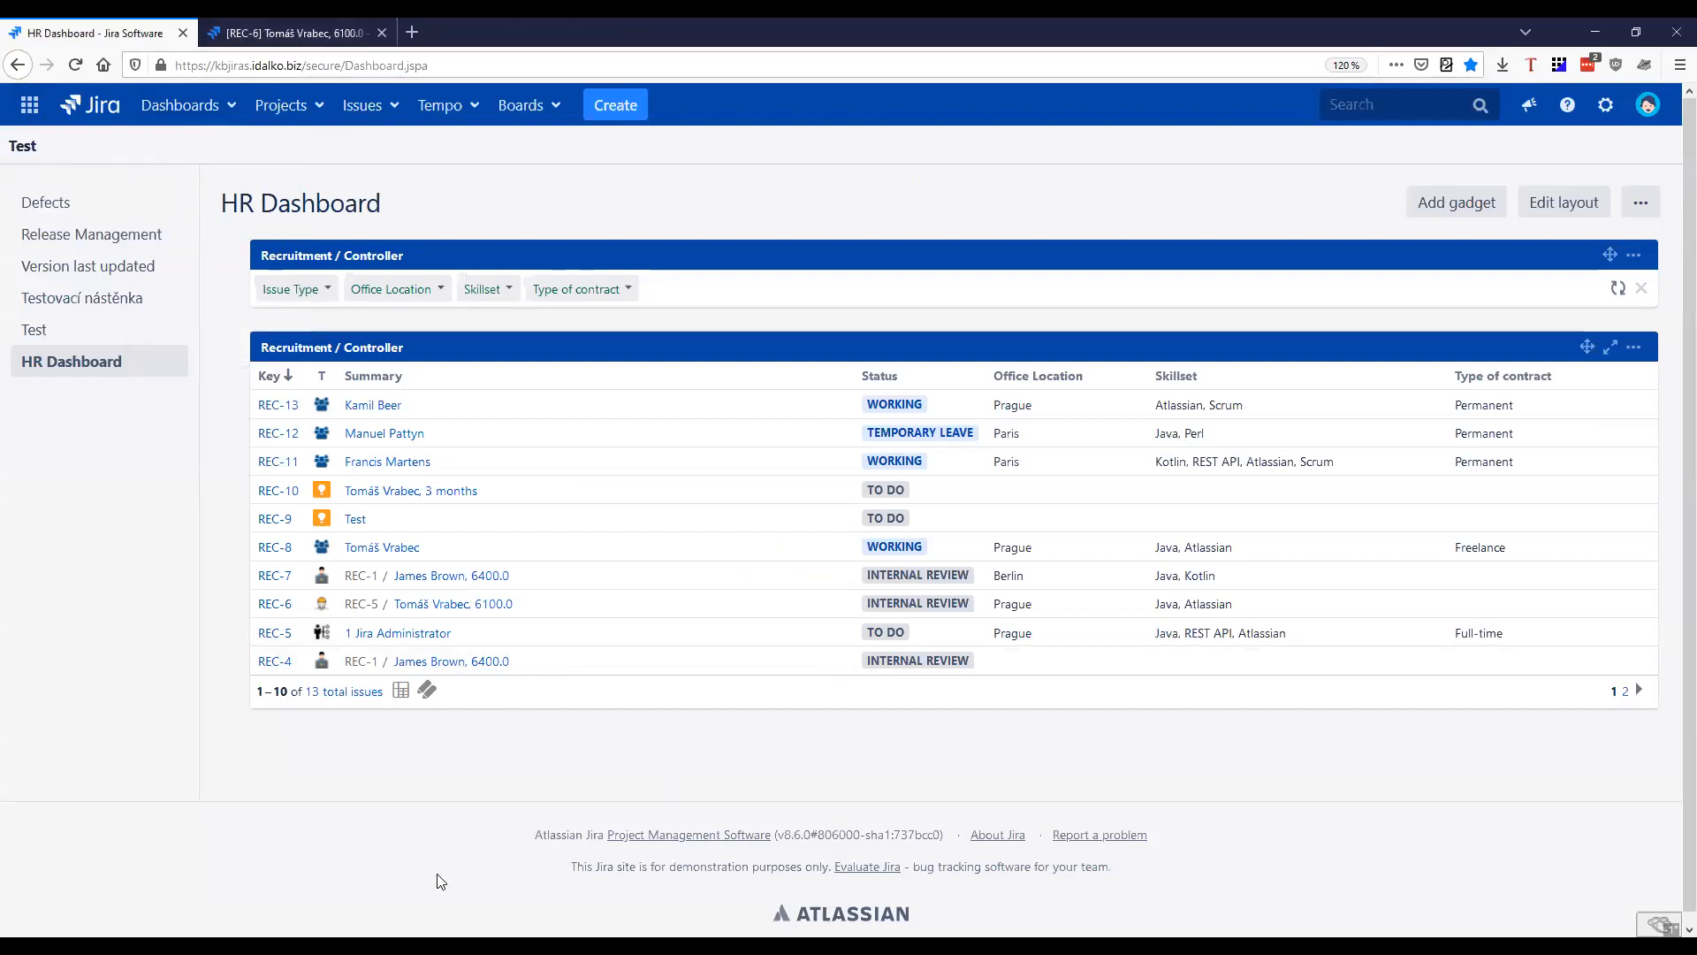
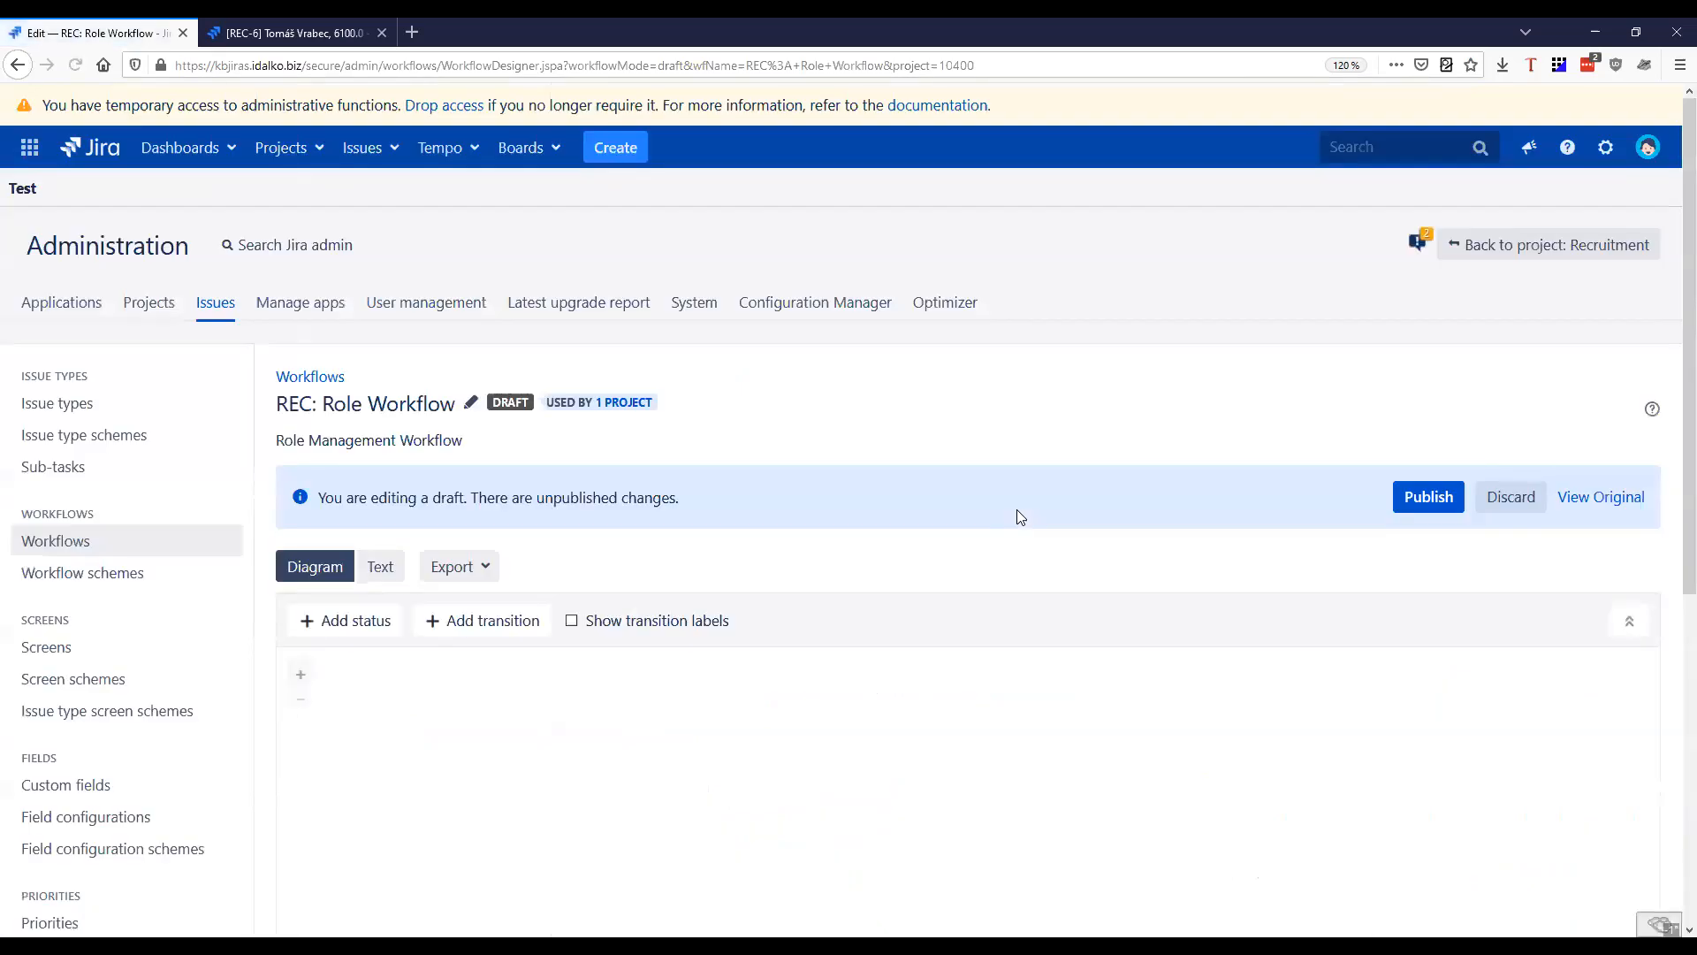
Open the post functions of the To Line Manager Approval transition in the Role Workflow draft and review its notification email
{"action": "scroll", "coordinate": [1042, 528], "scroll_direction": "down", "scroll_amount": 5}
{"action": "left_click", "coordinate": [1058, 420]}
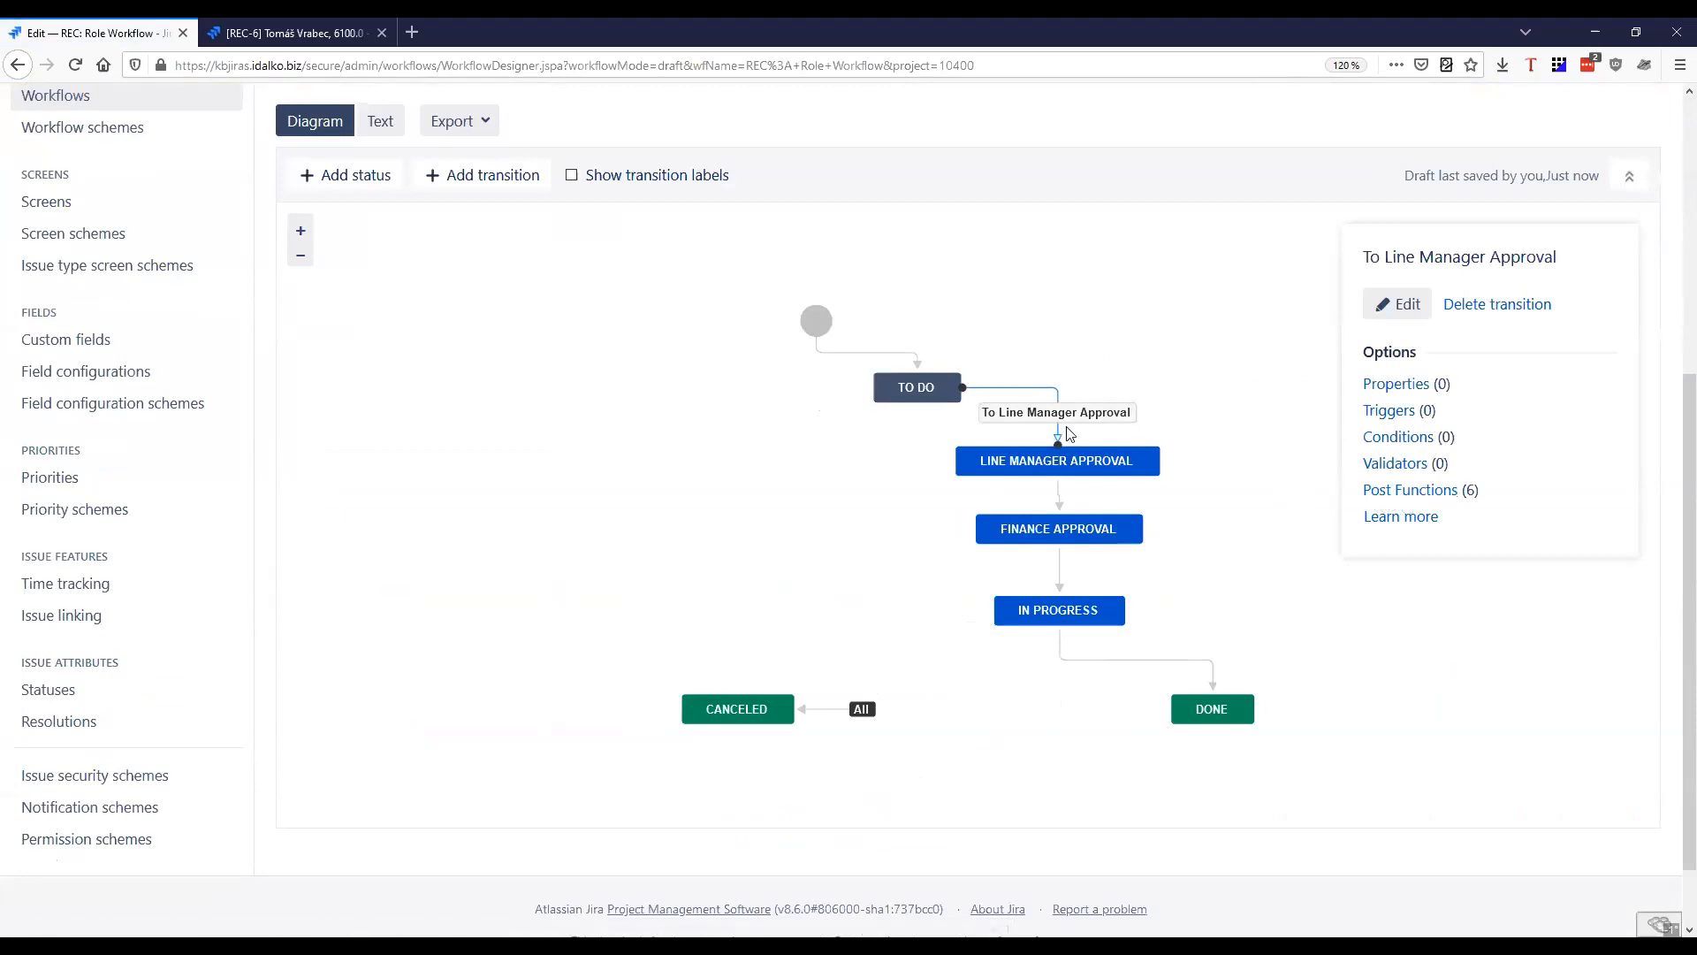
{"action": "left_click", "coordinate": [1392, 491]}
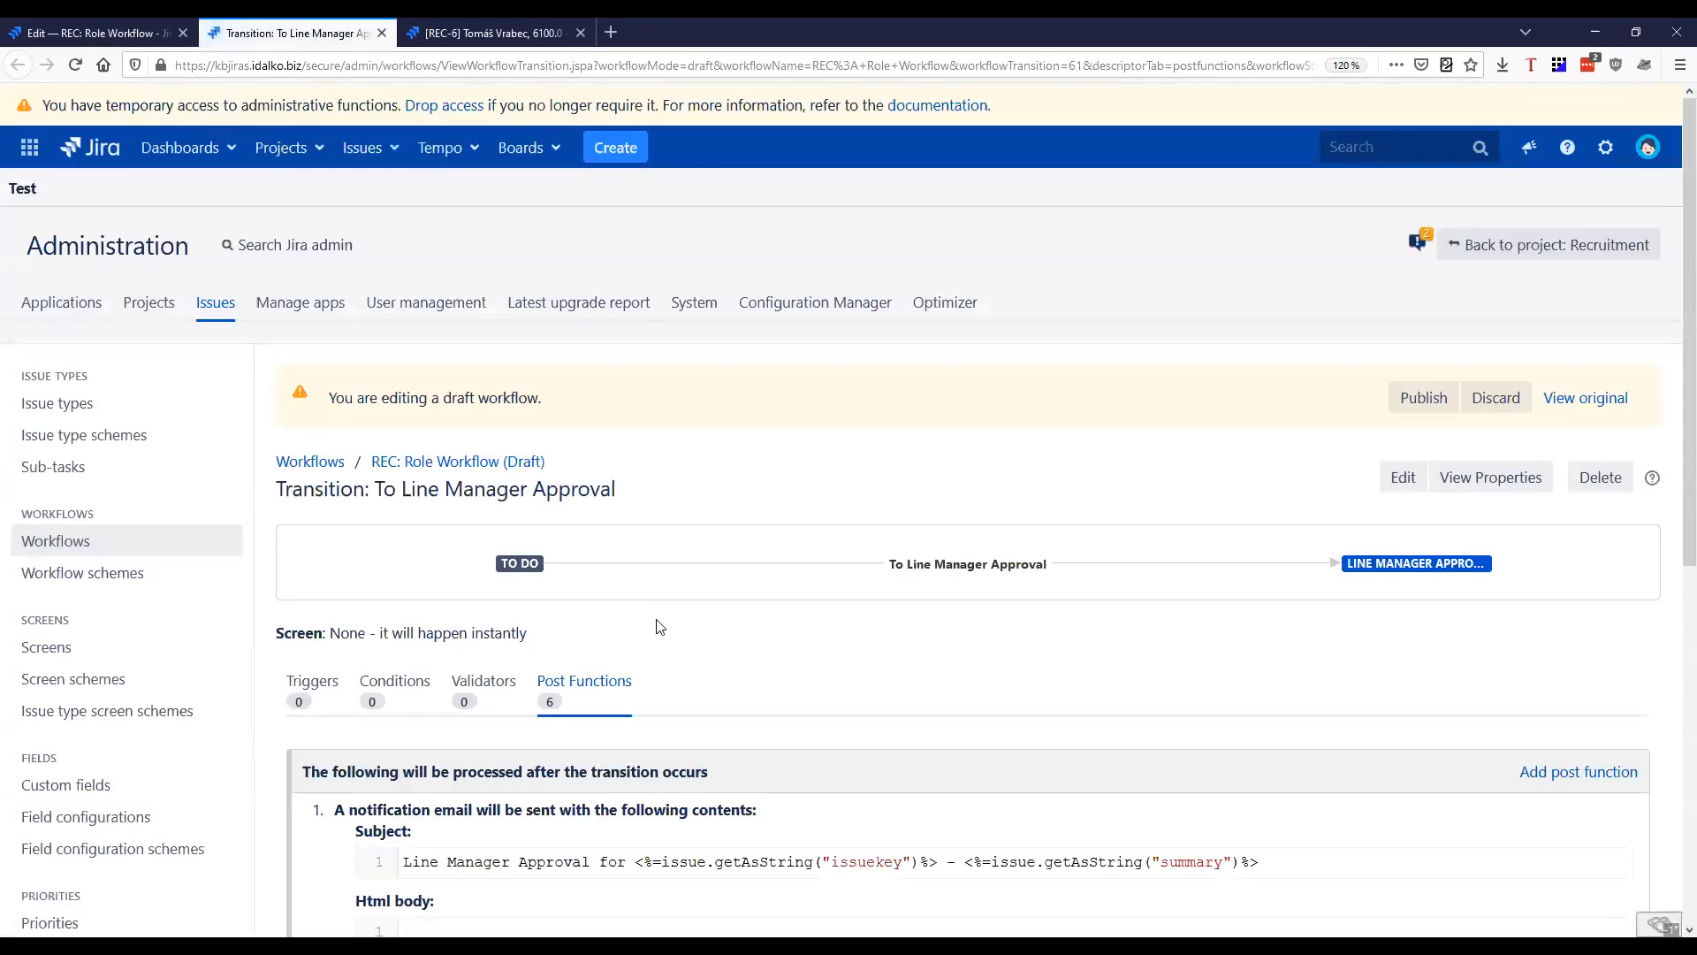
{"action": "scroll", "coordinate": [663, 619], "scroll_direction": "down", "scroll_amount": 4}
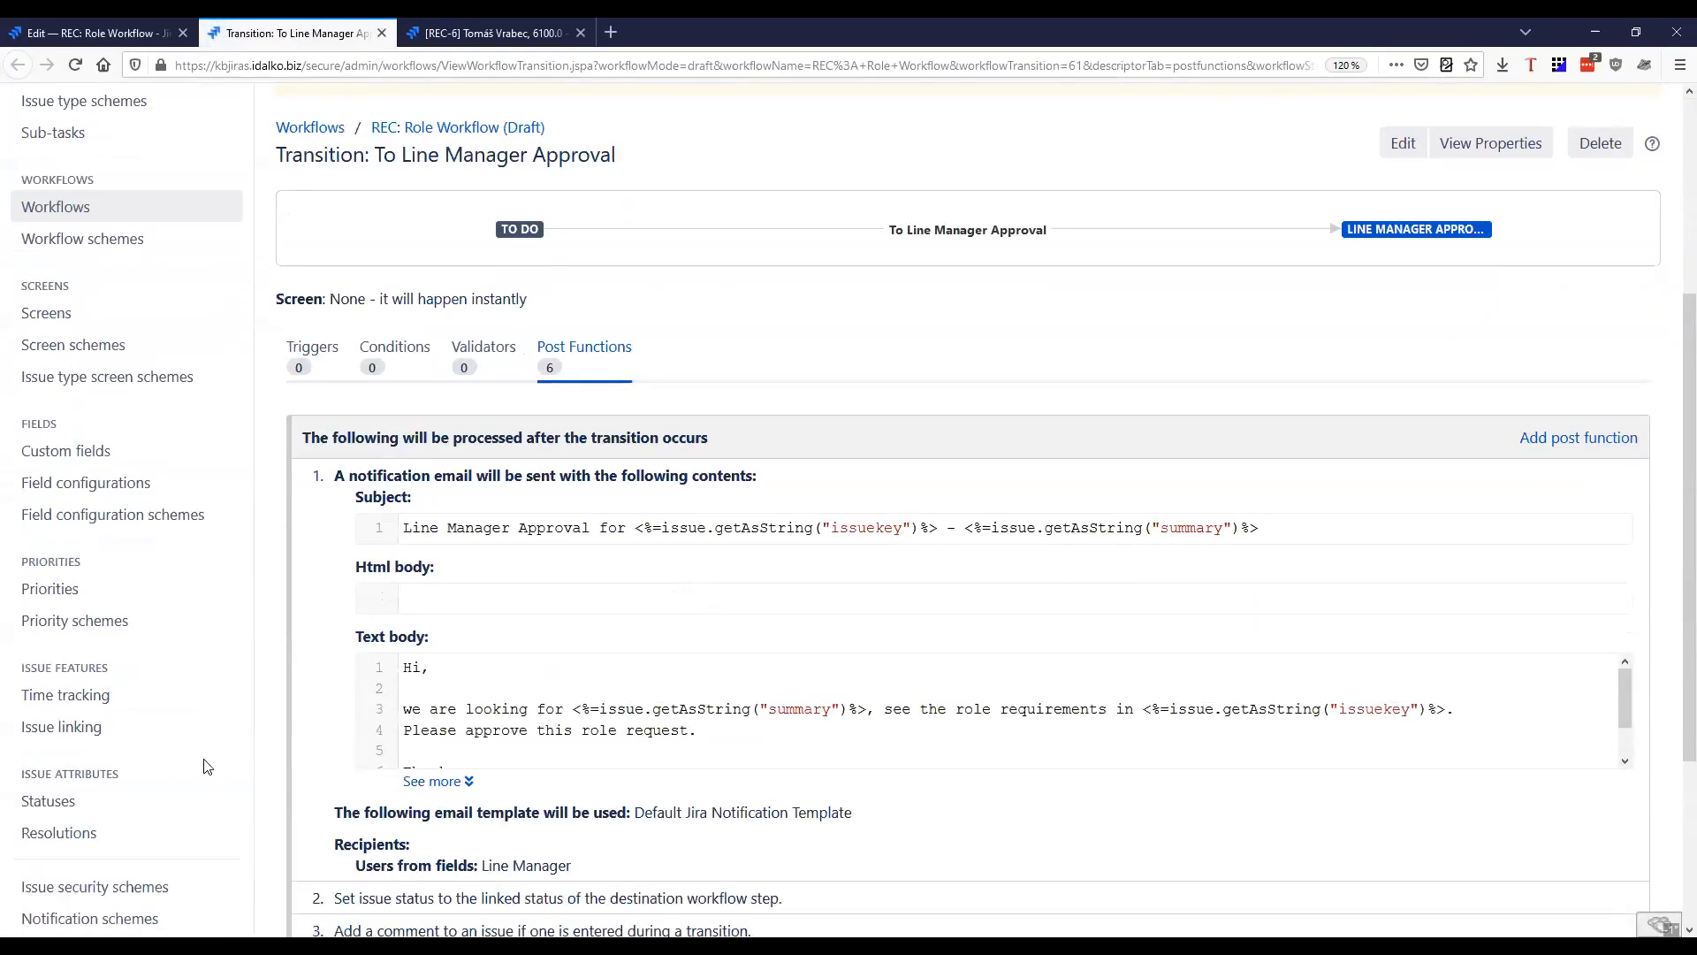
{"action": "scroll", "coordinate": [205, 765], "scroll_direction": "down", "scroll_amount": 3}
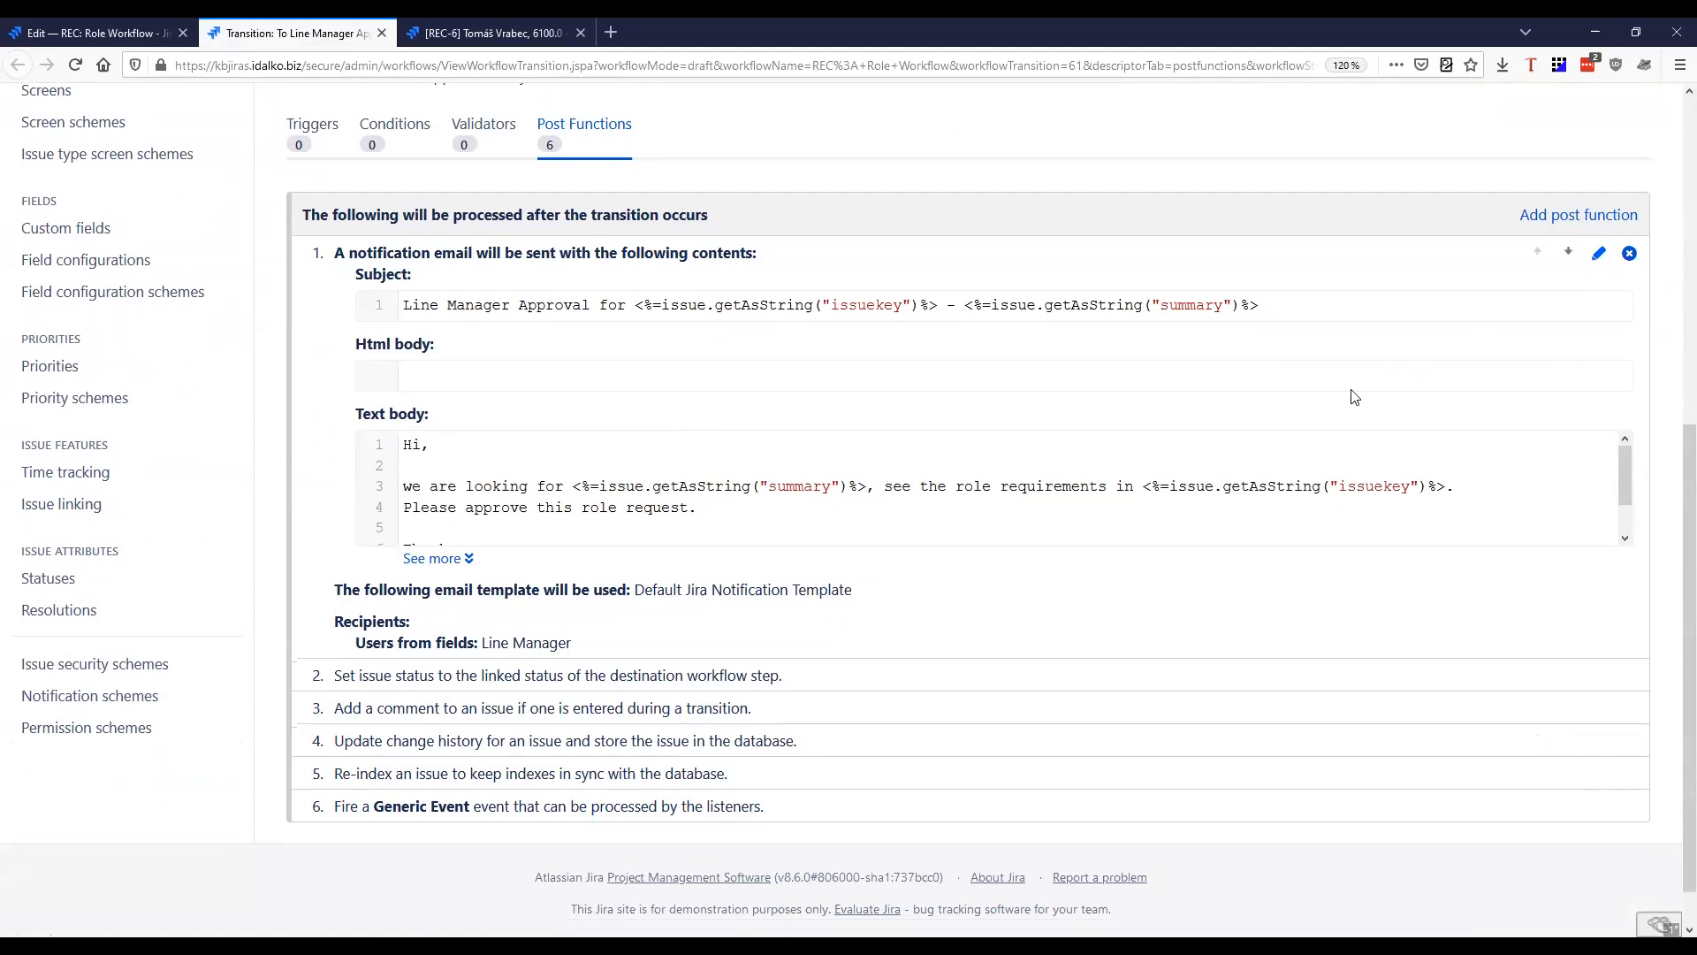
{"action": "scroll", "coordinate": [1352, 391], "scroll_direction": "down", "scroll_amount": 1}
{"action": "scroll", "coordinate": [1542, 460], "scroll_direction": "up", "scroll_amount": 2}
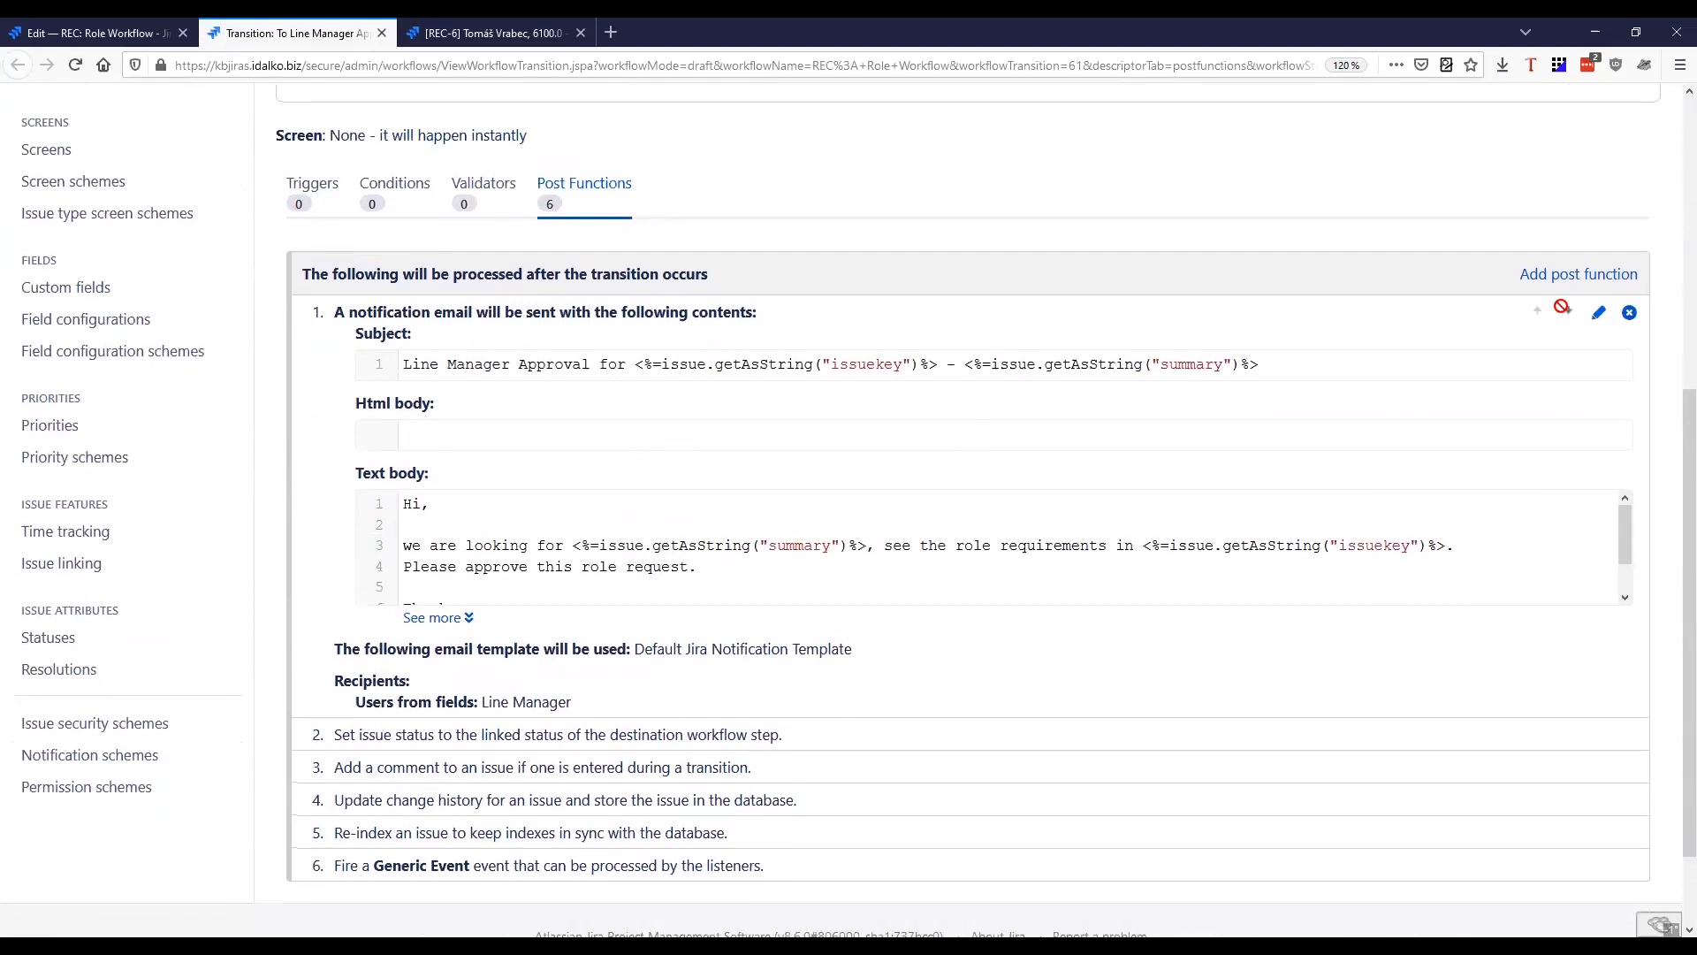
Open the transition's notification email post function for editing in a new browser tab and check its function type
{"action": "middle_click", "coordinate": [1602, 320]}
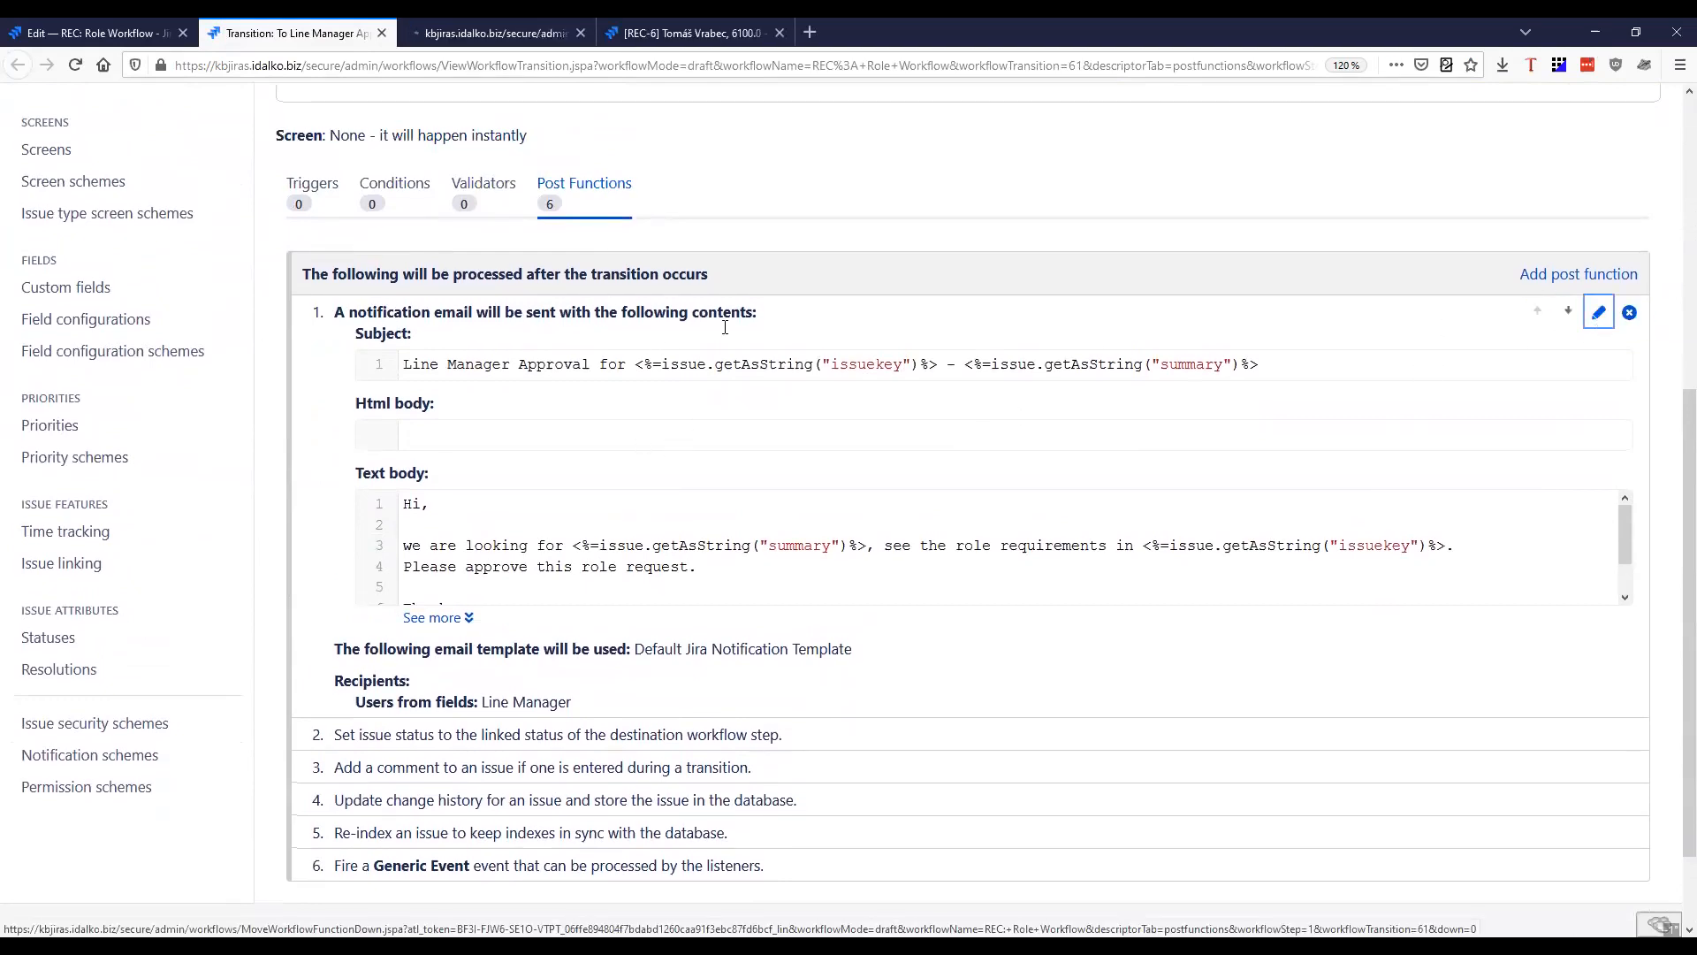
{"action": "left_click", "coordinate": [490, 36]}
{"action": "scroll", "coordinate": [595, 463], "scroll_direction": "down", "scroll_amount": 3}
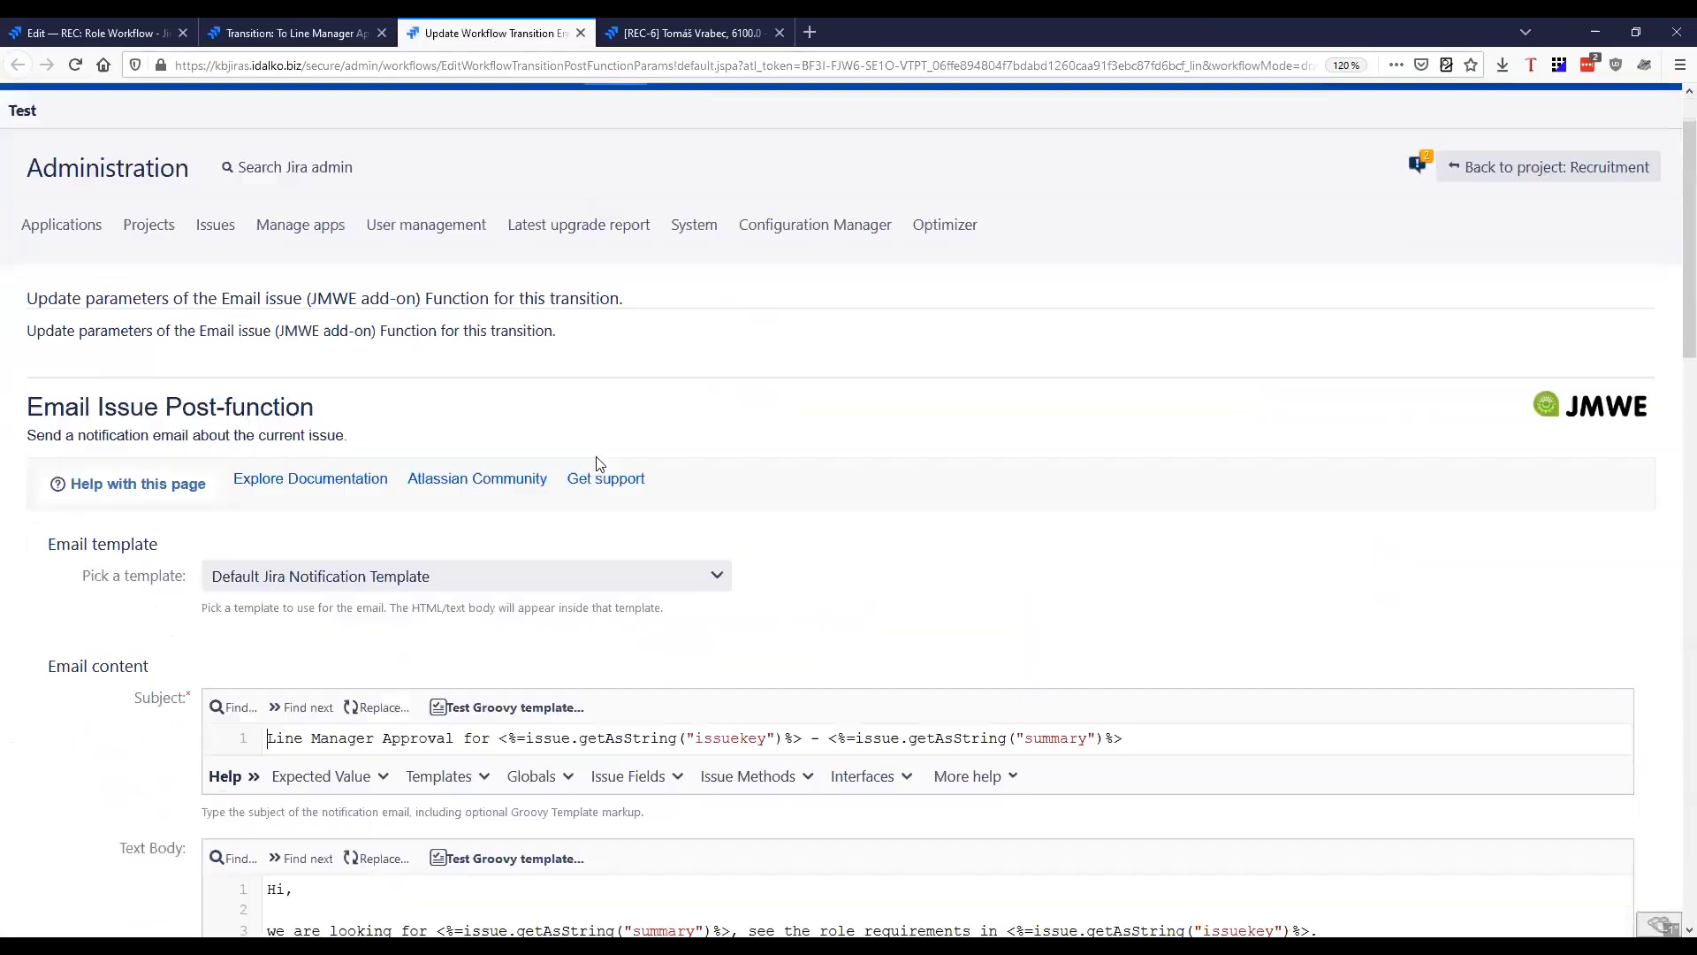
{"action": "left_click_drag", "start_coordinate": [26, 262], "coordinate": [341, 258]}
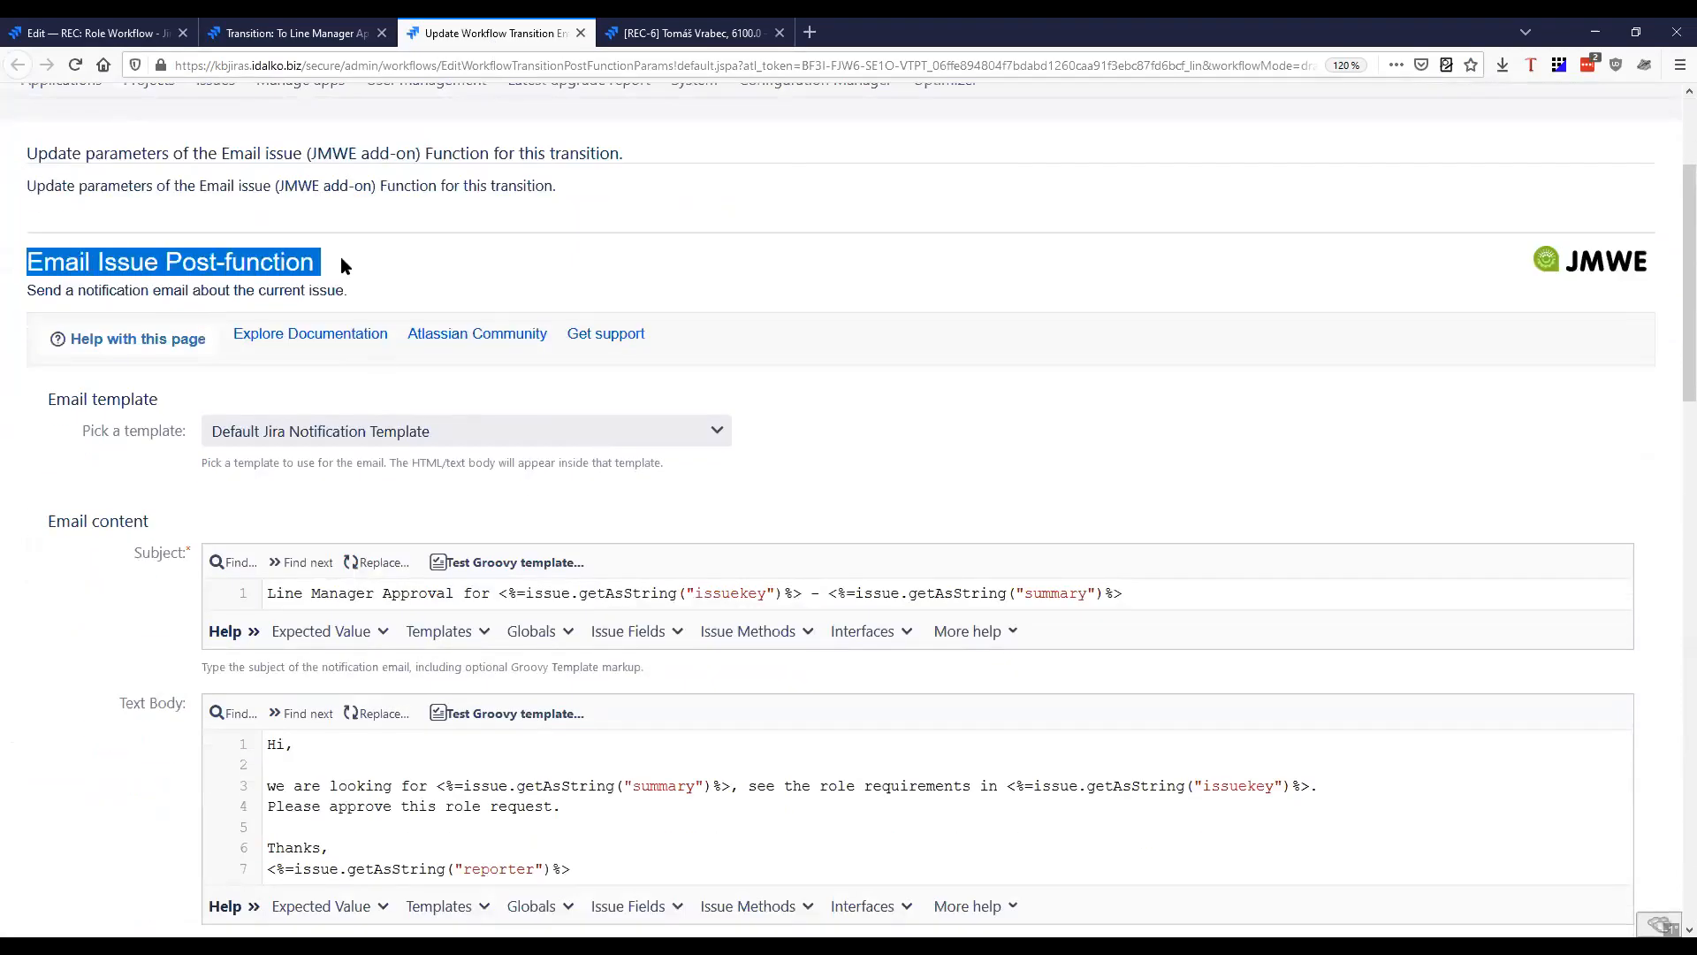
Return to the To Line Manager Approval transition page and recheck which transition the email post function belongs to
{"action": "left_click", "coordinate": [349, 29]}
{"action": "scroll", "coordinate": [867, 481], "scroll_direction": "up", "scroll_amount": 5}
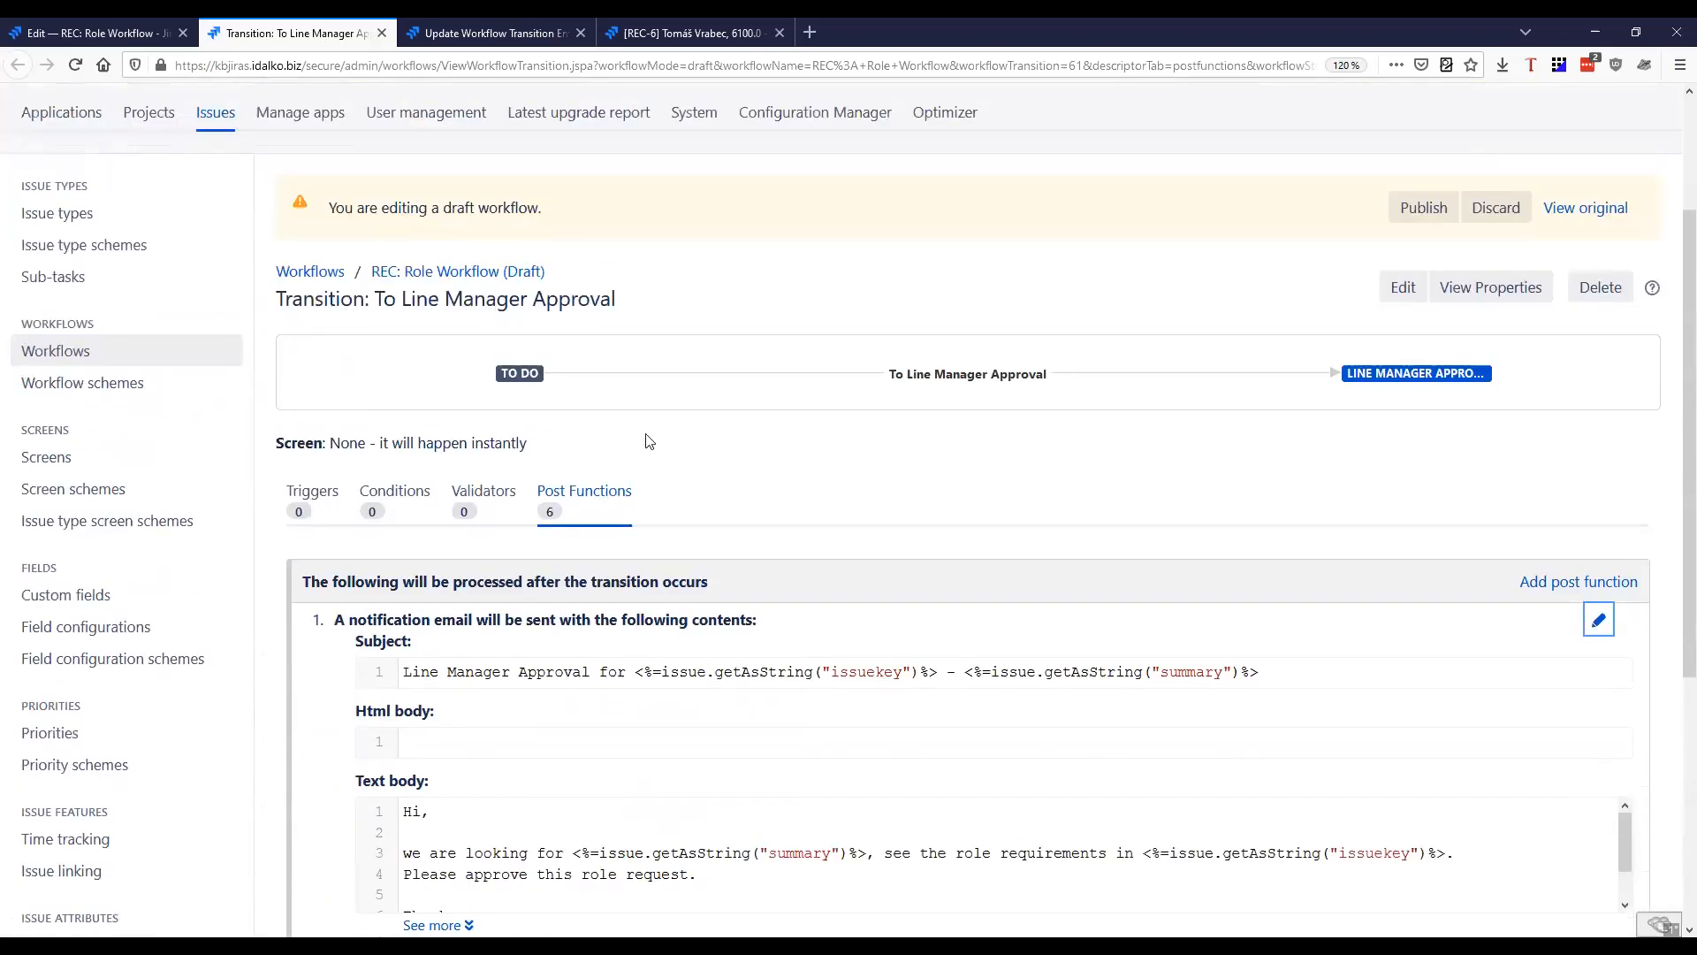
{"action": "left_click_drag", "start_coordinate": [889, 513], "coordinate": [1055, 534]}
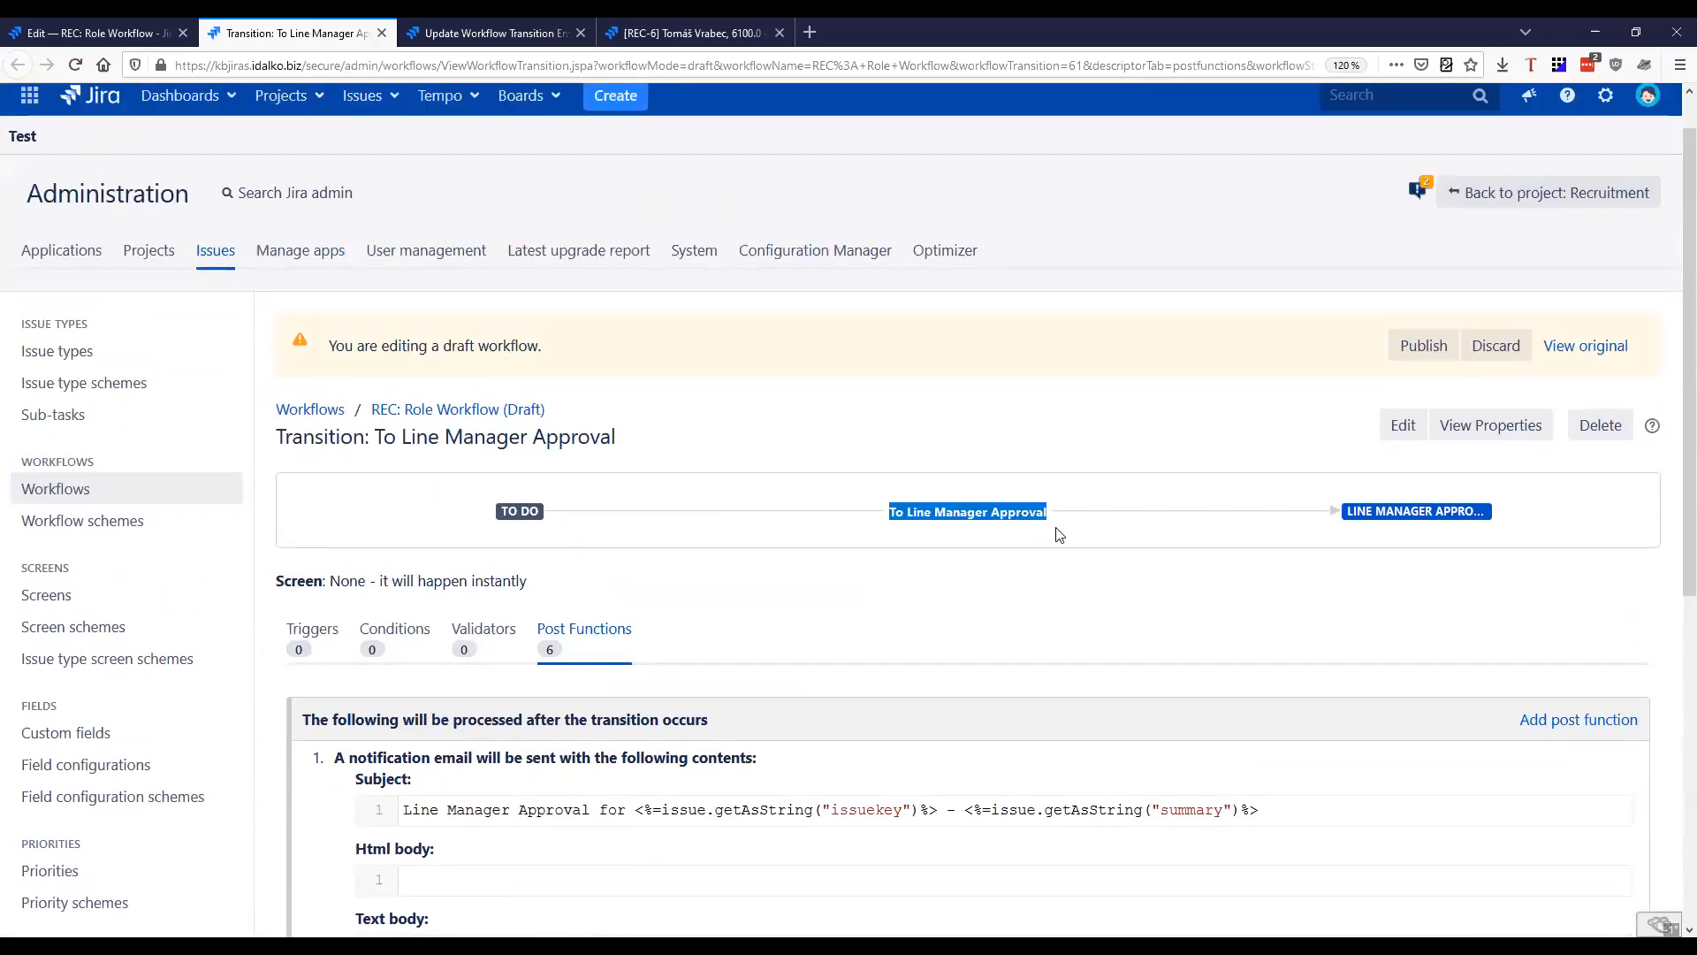
{"action": "scroll", "coordinate": [791, 591], "scroll_direction": "down", "scroll_amount": 3}
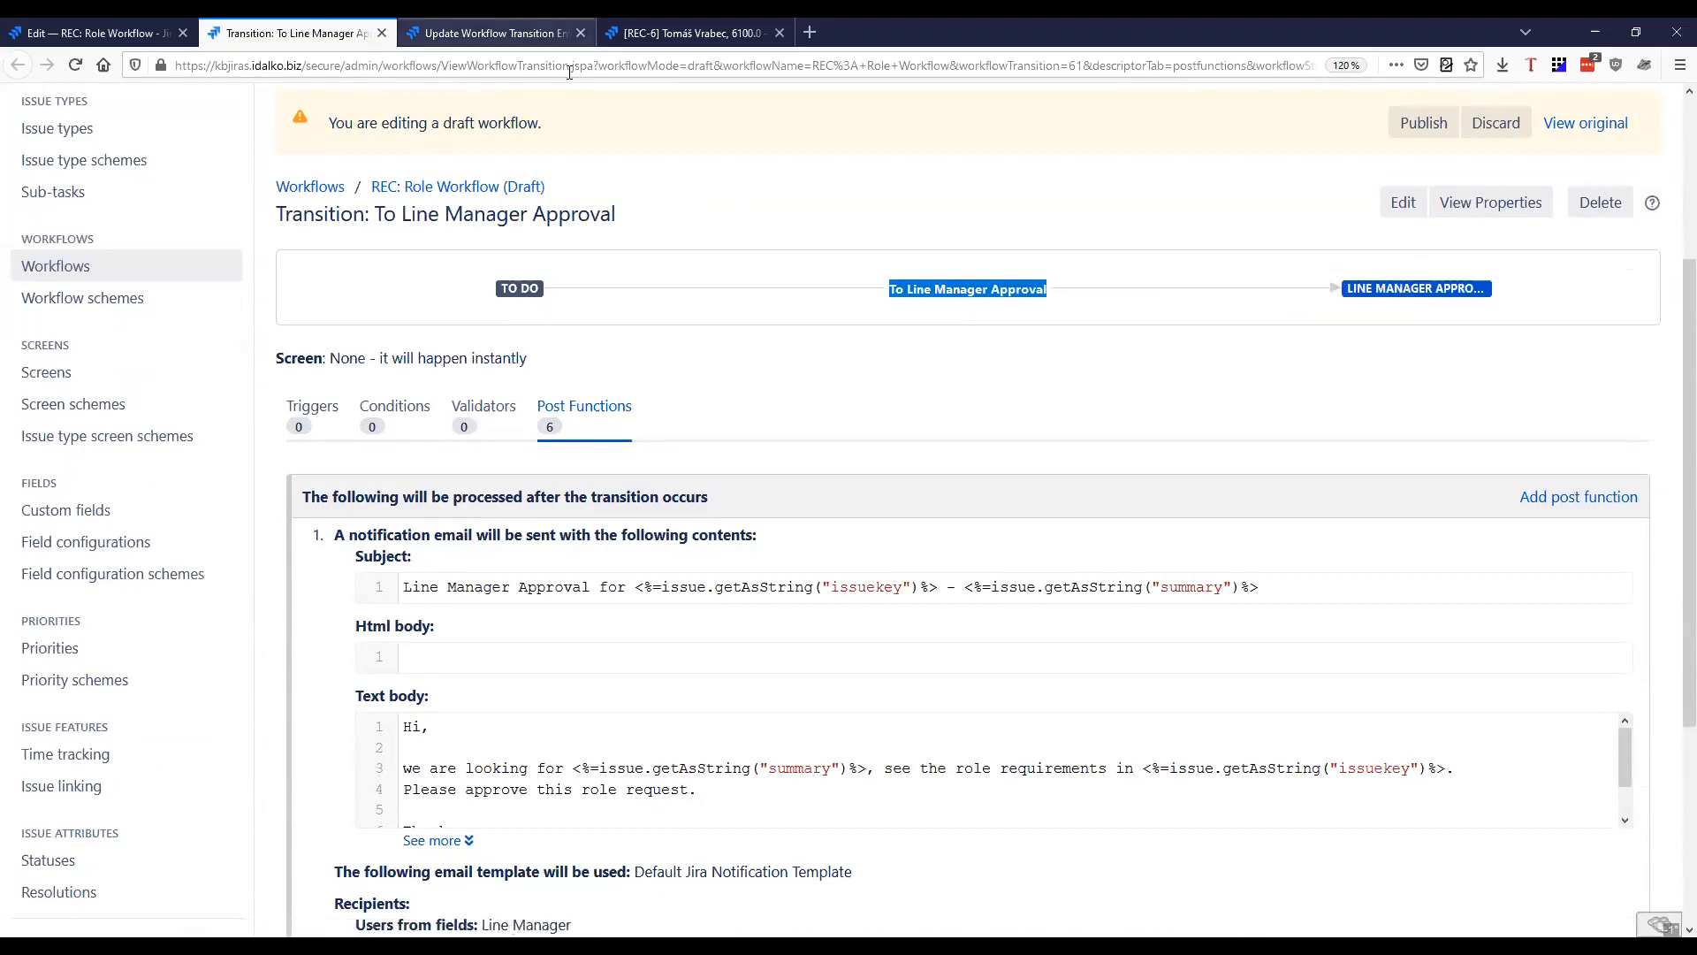
Switch back to the Email Issue post-function and examine the fixed text and issue key placeholder in its subject
{"action": "key", "text": "ctrl+Tab"}
{"action": "scroll", "coordinate": [894, 394], "scroll_direction": "down", "scroll_amount": 3}
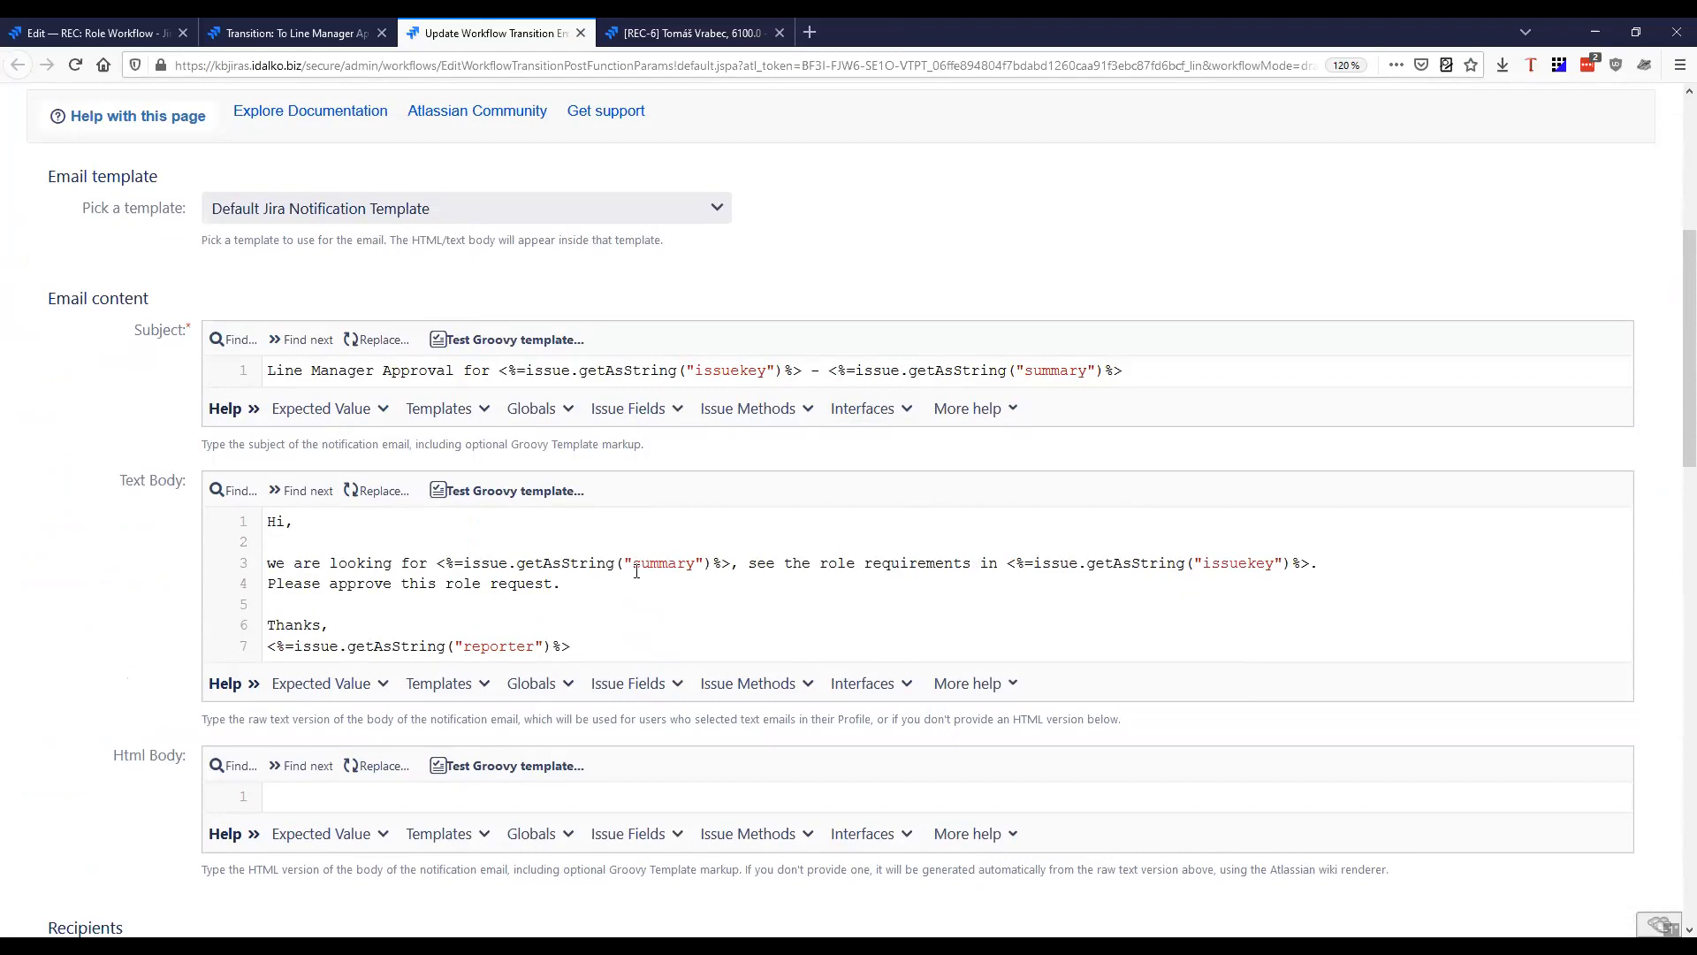
{"action": "left_click_drag", "start_coordinate": [269, 372], "coordinate": [447, 380]}
{"action": "left_click", "coordinate": [528, 381]}
{"action": "left_click_drag", "start_coordinate": [270, 371], "coordinate": [492, 371]}
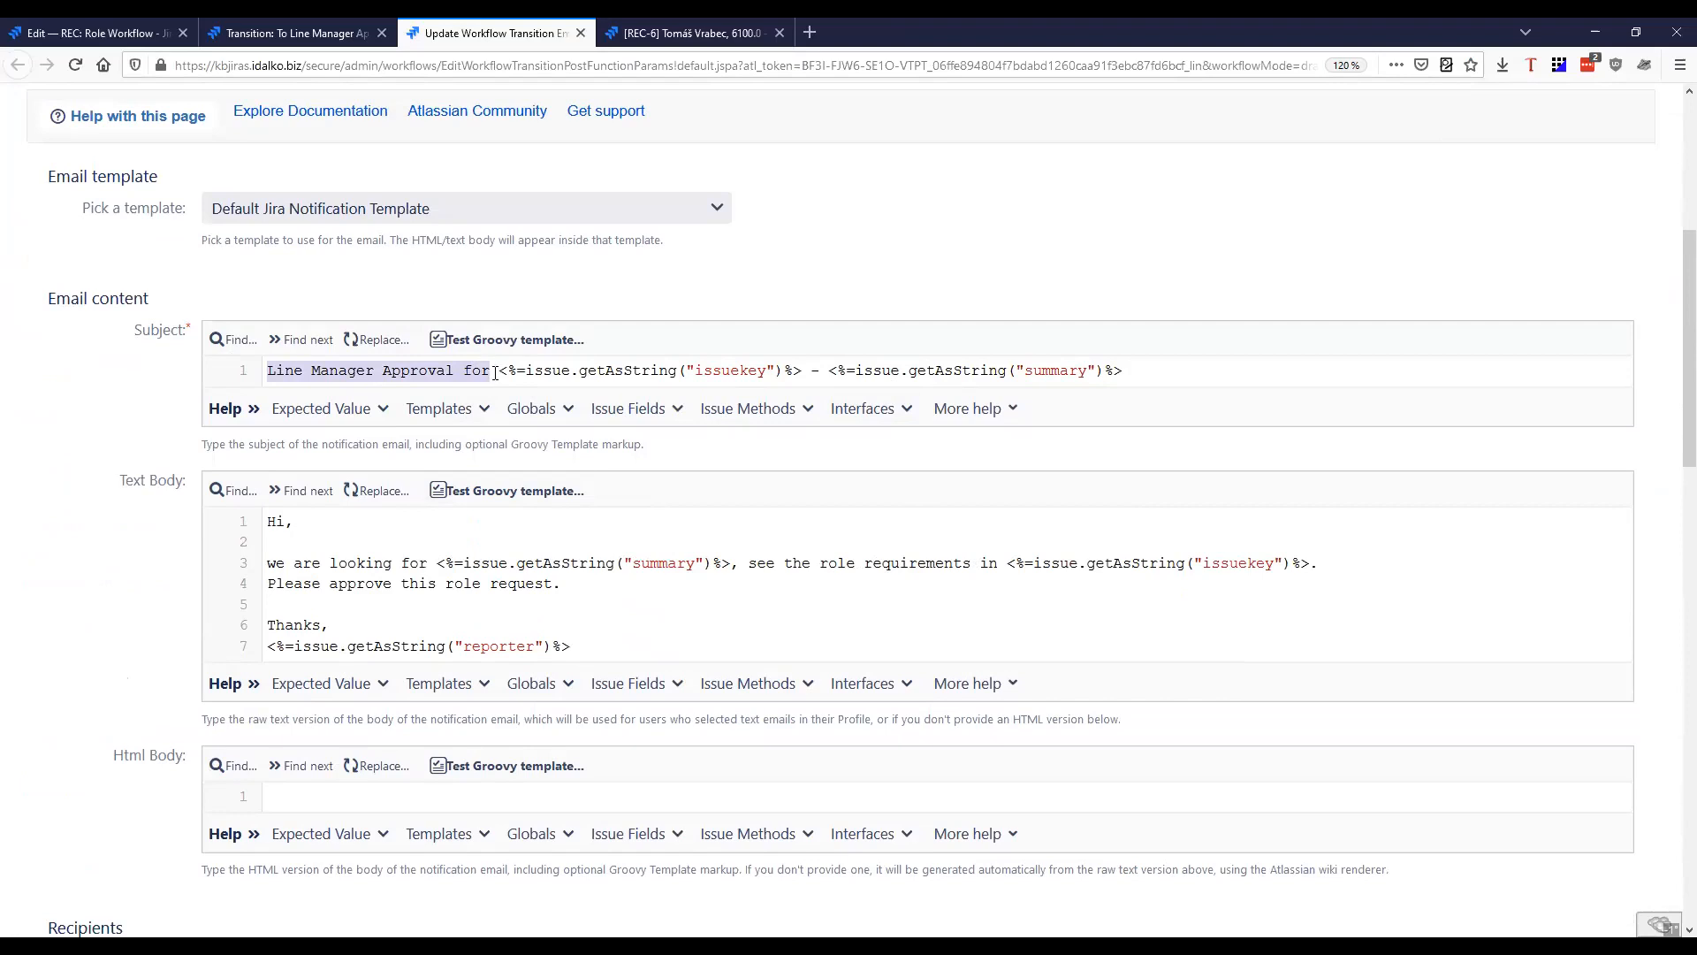
{"action": "left_click_drag", "start_coordinate": [512, 371], "coordinate": [801, 371]}
Test the subject's Groovy template against issue REC-5 and examine the issue key in the generated text
{"action": "left_click", "coordinate": [516, 340]}
{"action": "left_click", "coordinate": [871, 320]}
{"action": "left_click", "coordinate": [822, 403]}
{"action": "left_click", "coordinate": [1059, 481]}
{"action": "left_click_drag", "start_coordinate": [244, 629], "coordinate": [748, 638]}
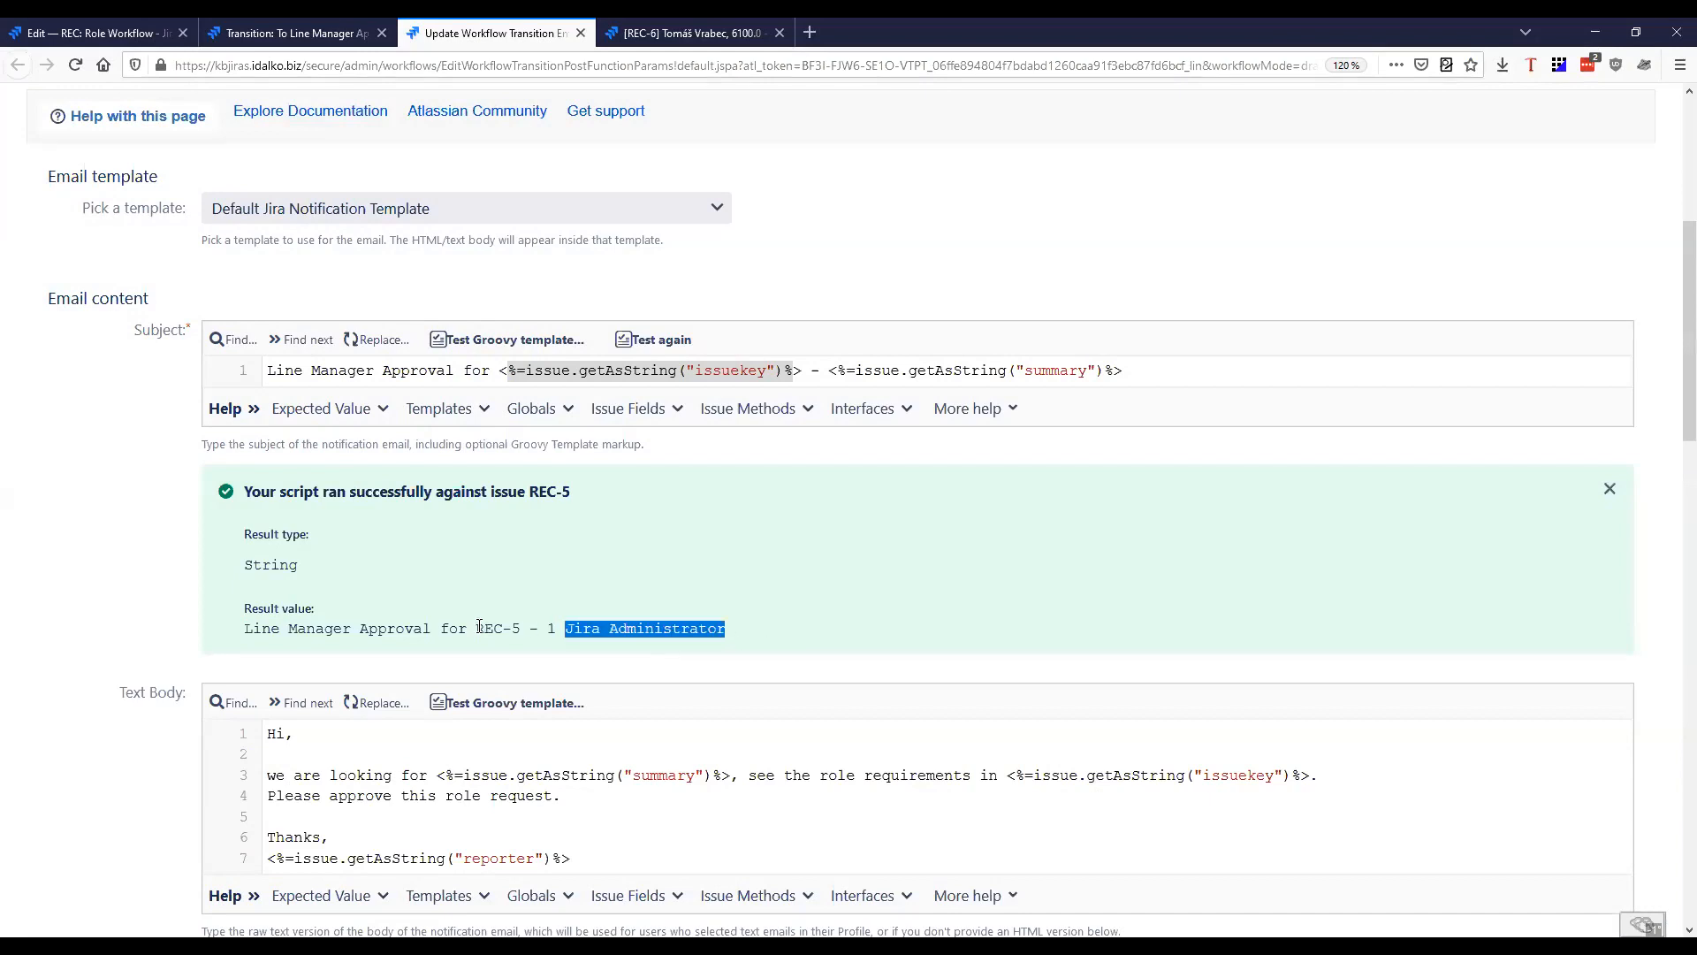
{"action": "left_click_drag", "start_coordinate": [477, 628], "coordinate": [522, 630]}
{"action": "left_click", "coordinate": [572, 559]}
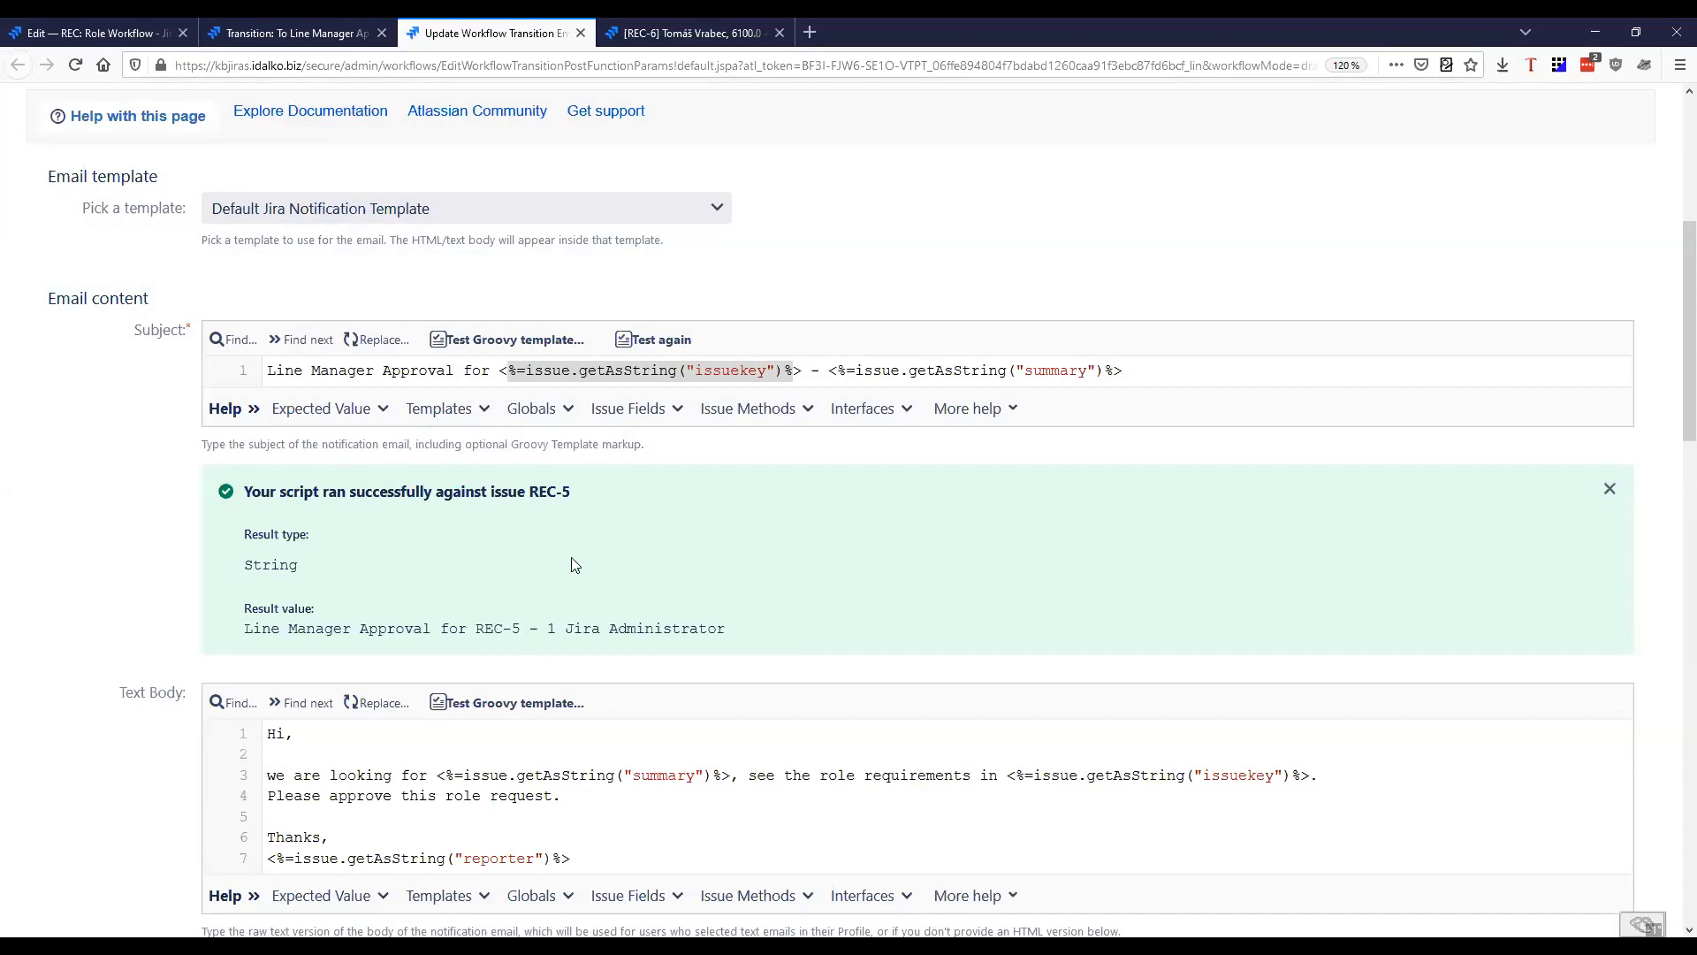
Review the notification email's text body and test its Groovy template against issue REC-5
{"action": "scroll", "coordinate": [676, 570], "scroll_direction": "down", "scroll_amount": 2}
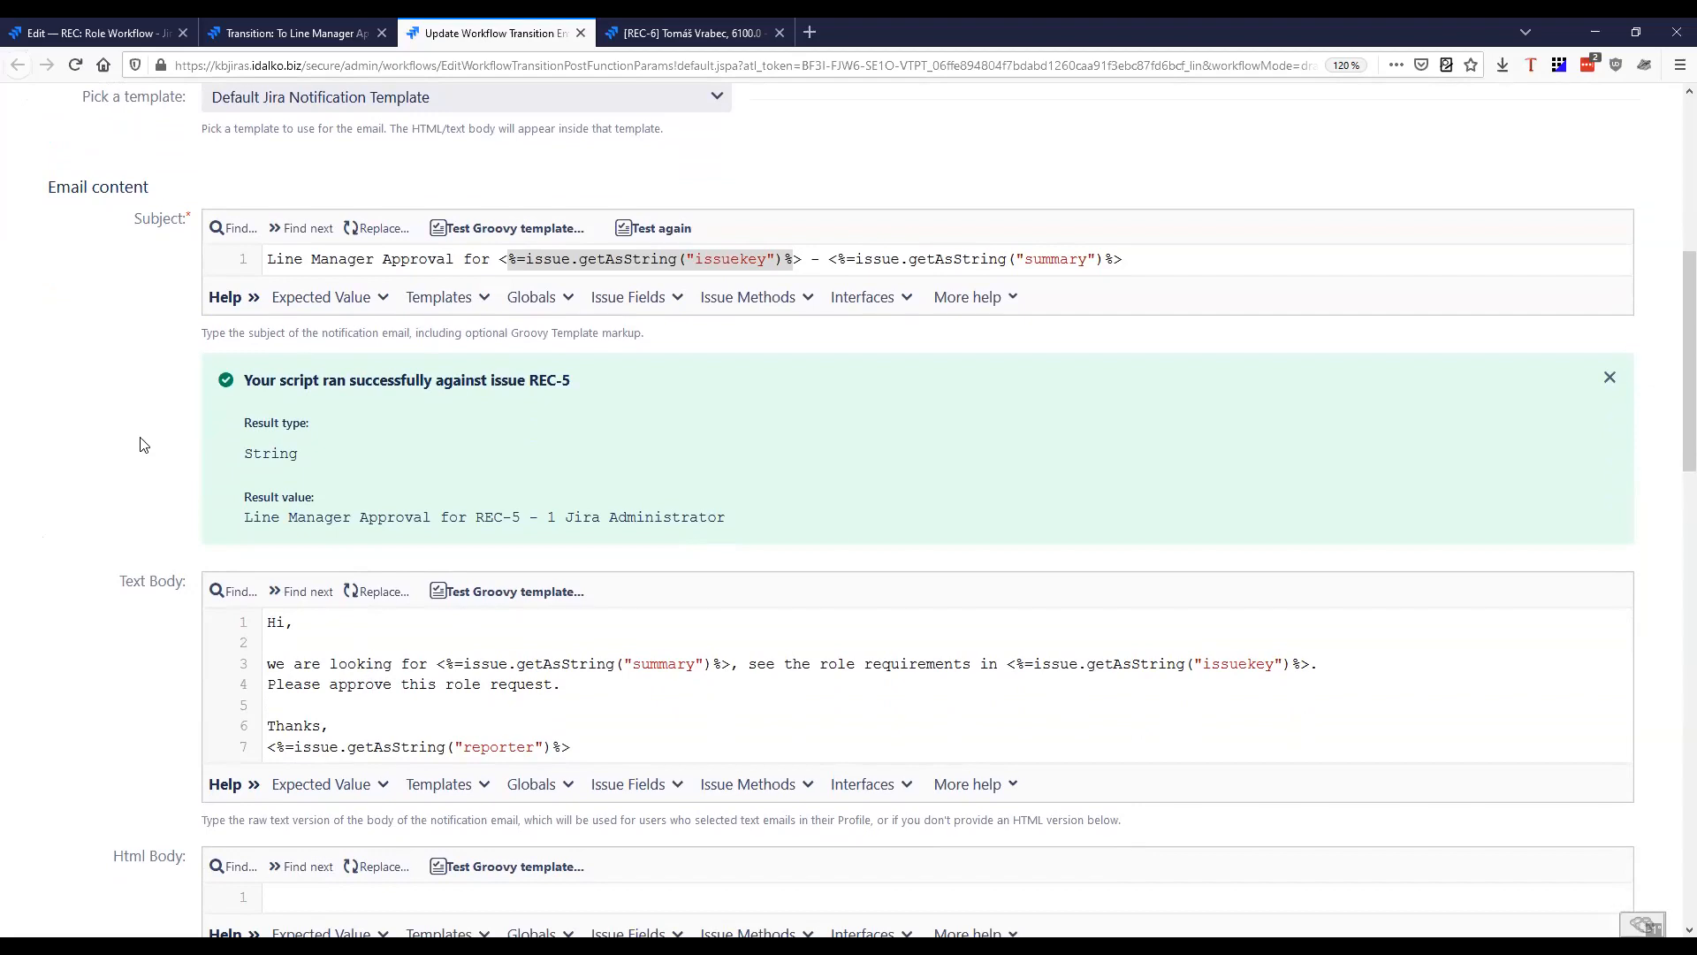
{"action": "scroll", "coordinate": [145, 445], "scroll_direction": "down", "scroll_amount": 3}
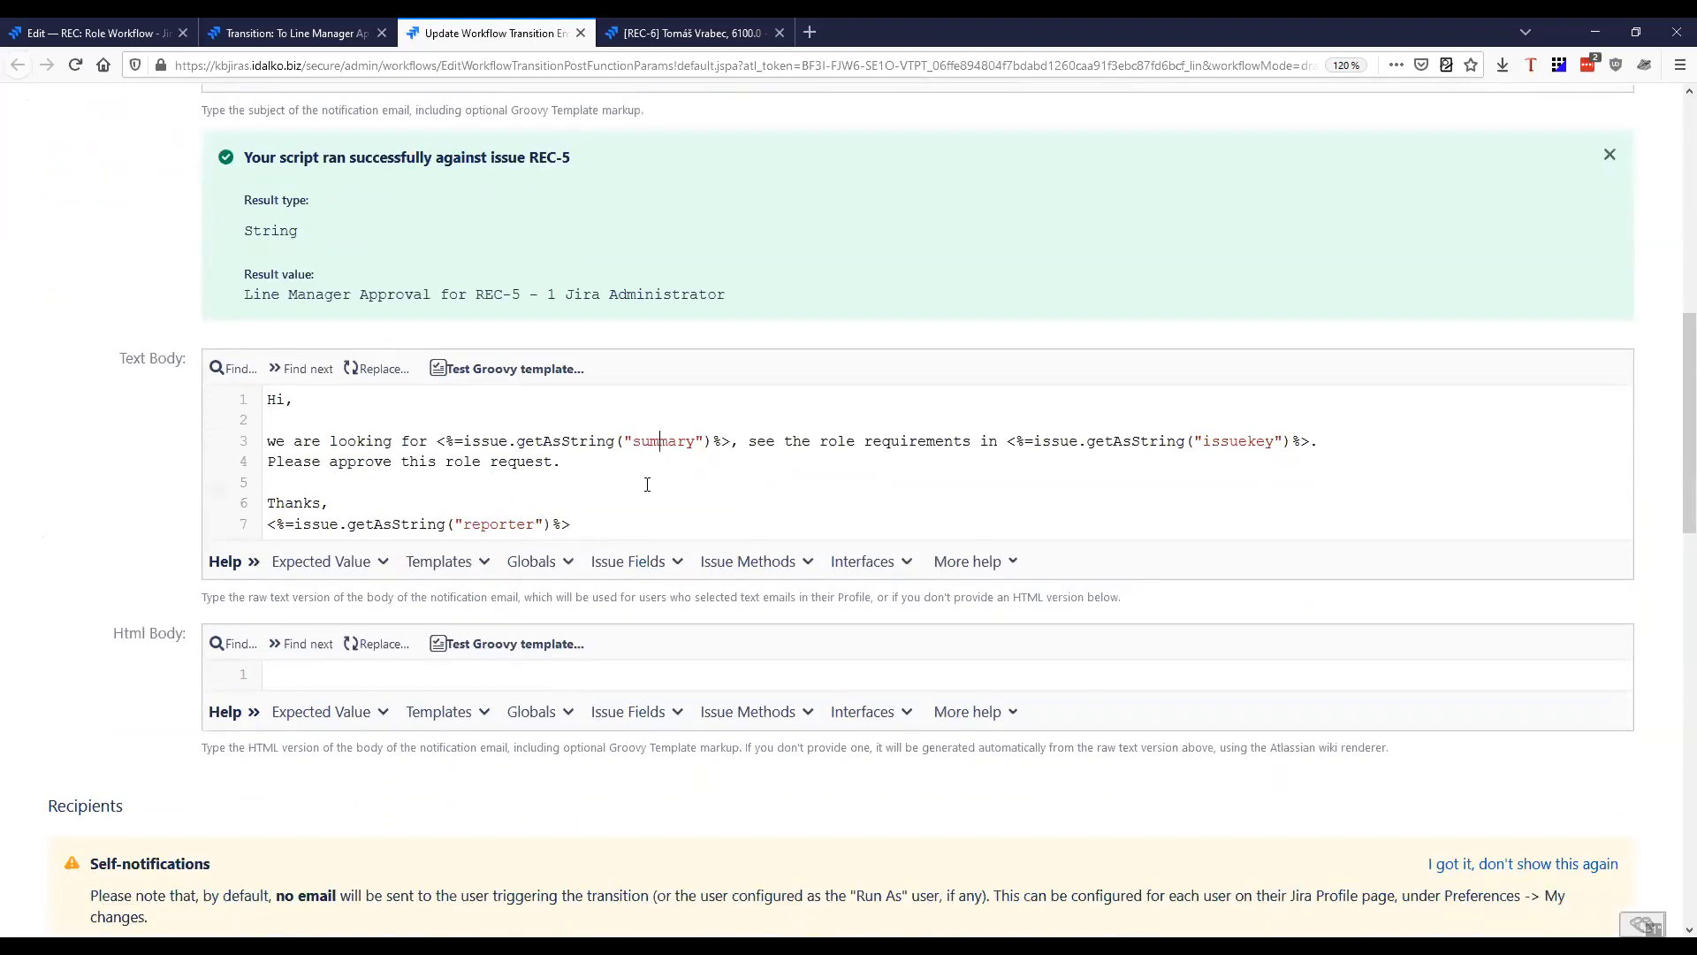
{"action": "left_click_drag", "start_coordinate": [265, 398], "coordinate": [625, 521]}
{"action": "left_click", "coordinate": [625, 524]}
{"action": "left_click", "coordinate": [544, 369]}
{"action": "left_click", "coordinate": [939, 327]}
{"action": "left_click", "coordinate": [910, 400]}
{"action": "left_click", "coordinate": [1059, 481]}
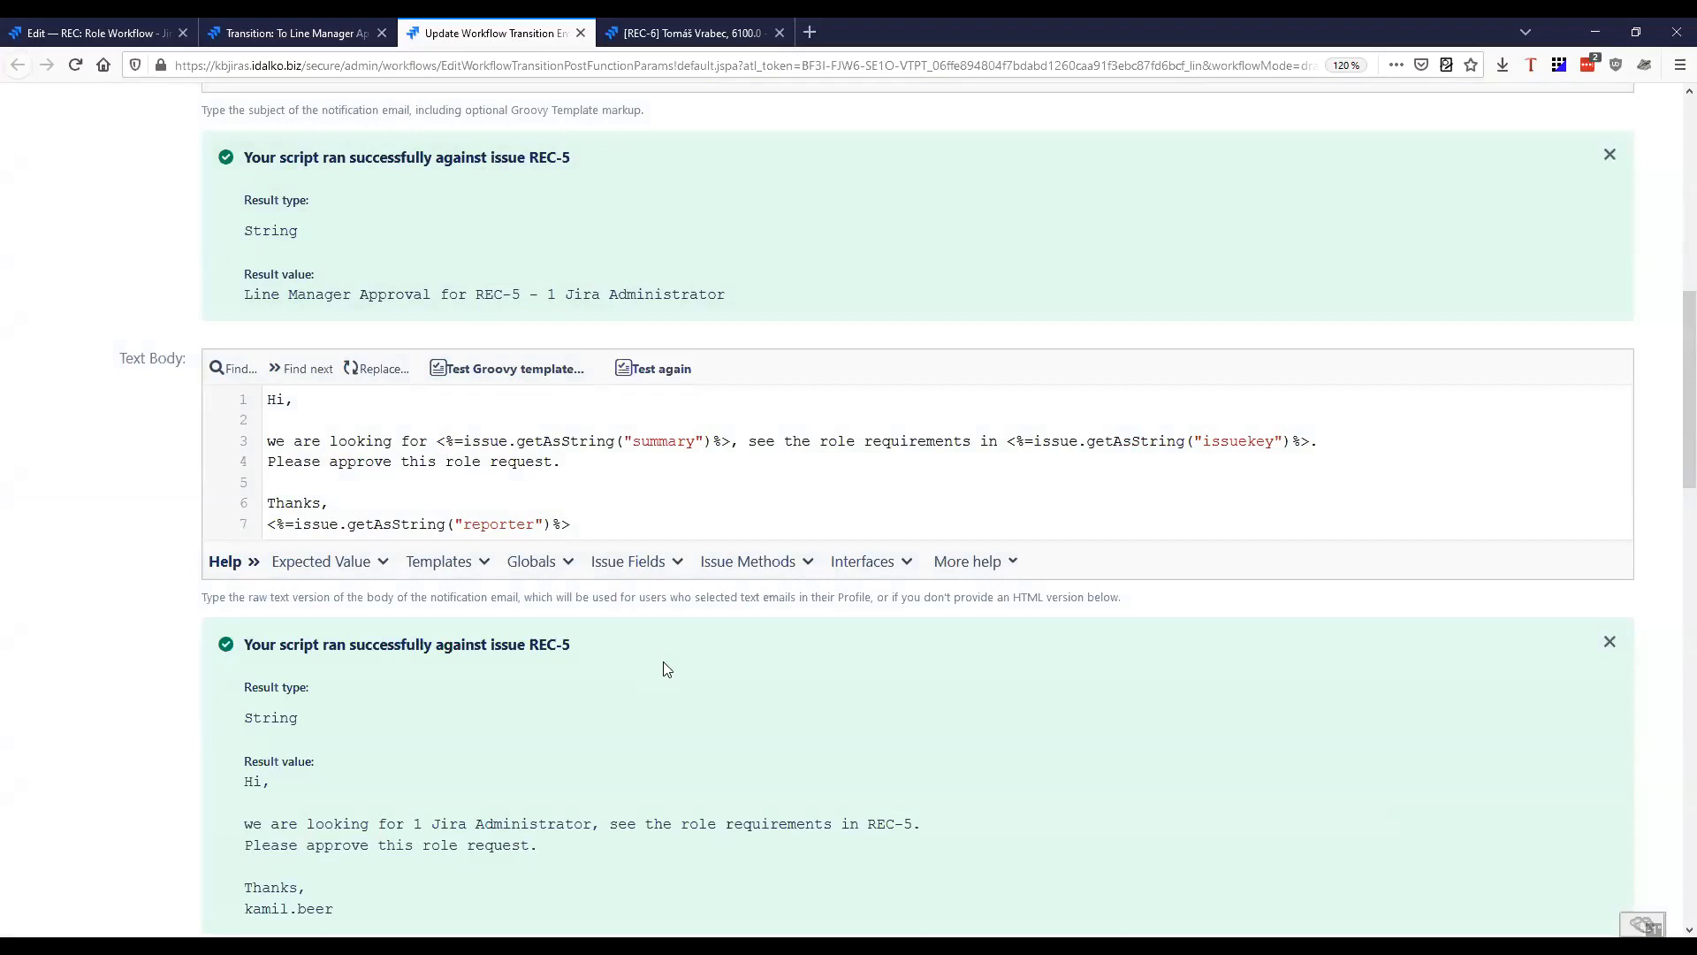
Compare the text body's summary, issue key and reporter placeholders with the generated test result
{"action": "scroll", "coordinate": [242, 713], "scroll_direction": "down", "scroll_amount": 4}
{"action": "scroll", "coordinate": [242, 712], "scroll_direction": "up", "scroll_amount": 3}
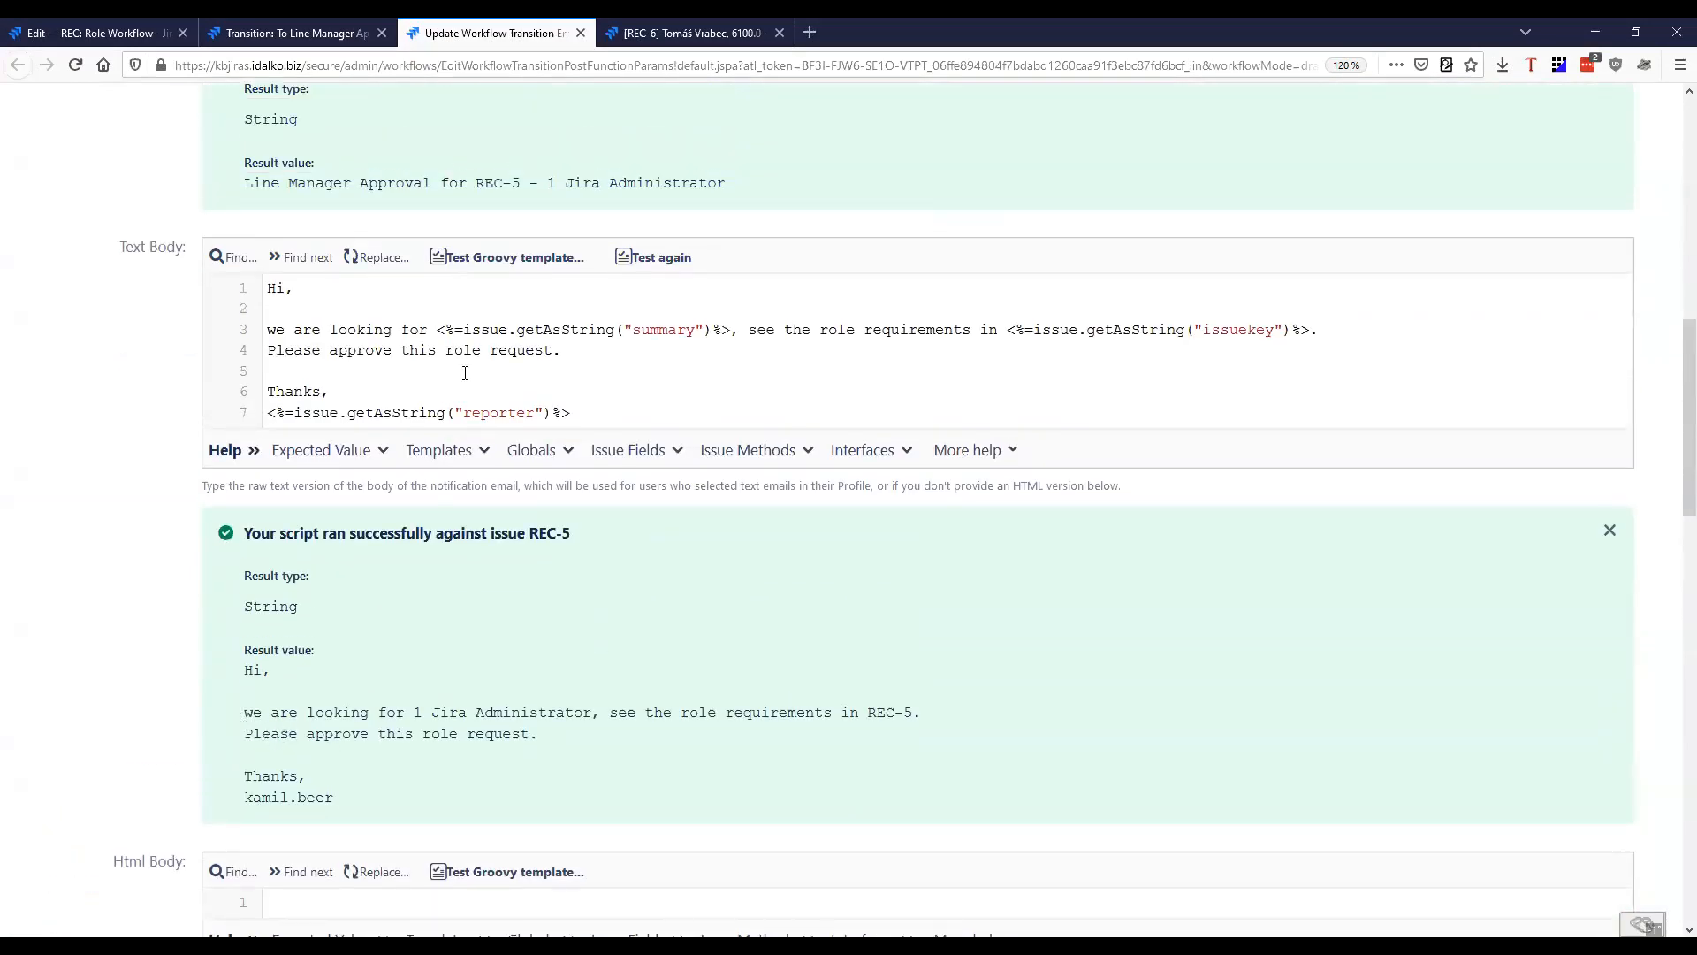
{"action": "left_click_drag", "start_coordinate": [439, 330], "coordinate": [731, 331]}
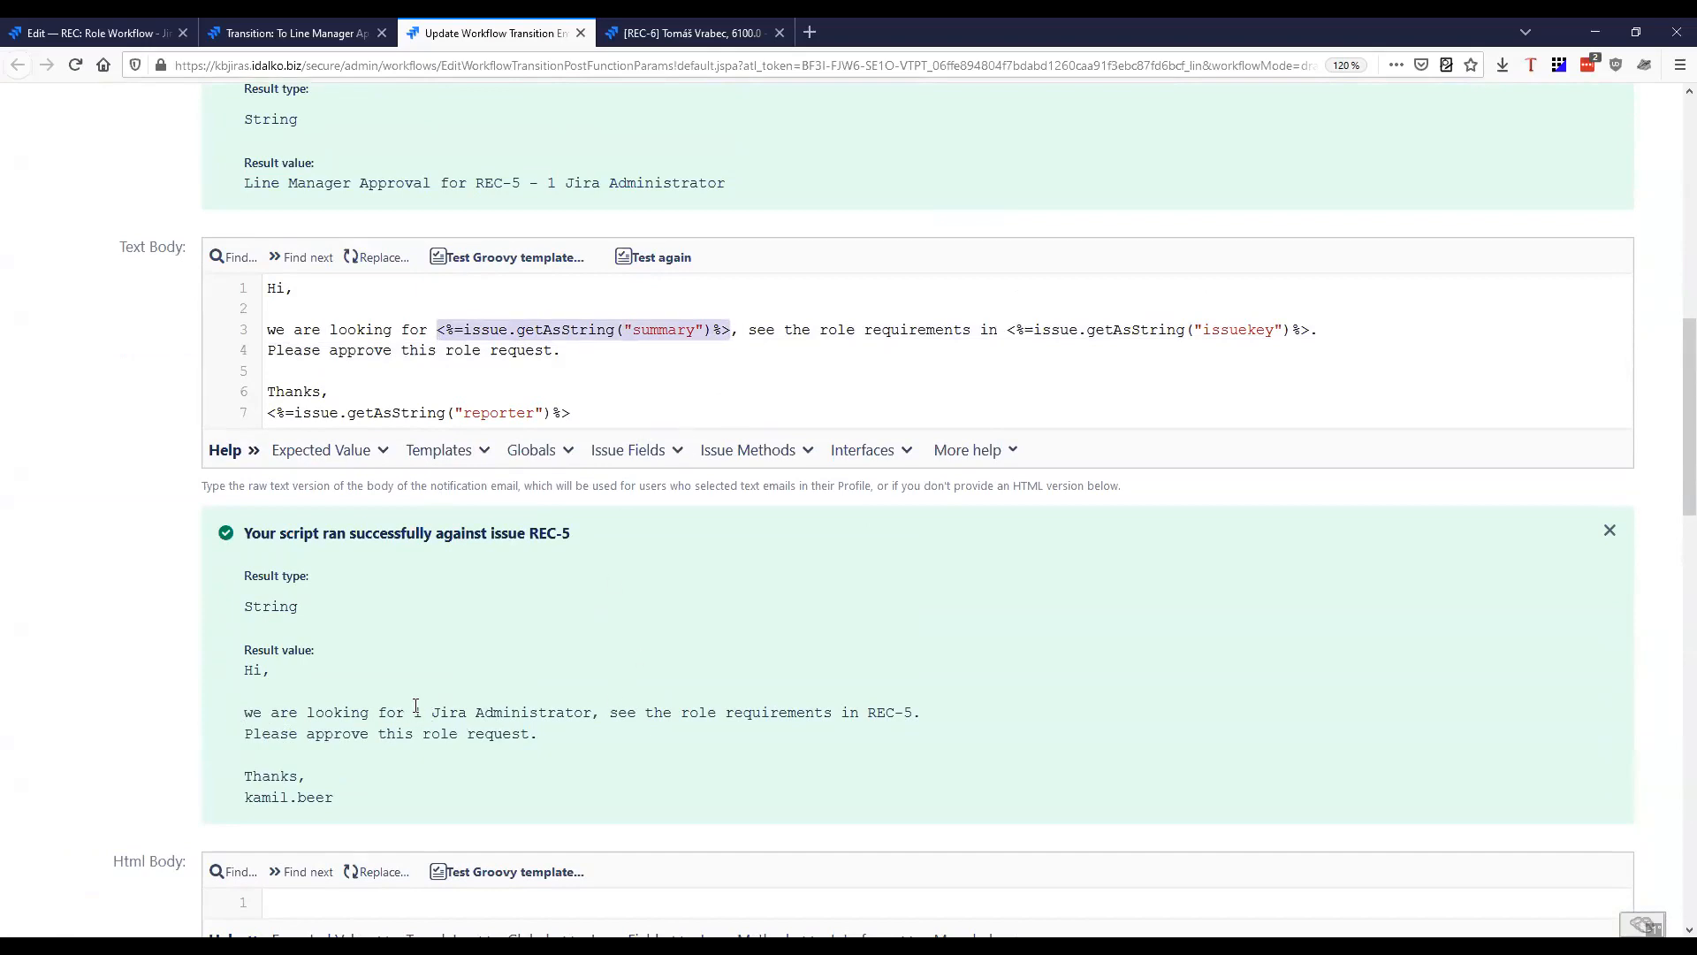
{"action": "left_click_drag", "start_coordinate": [415, 707], "coordinate": [592, 713]}
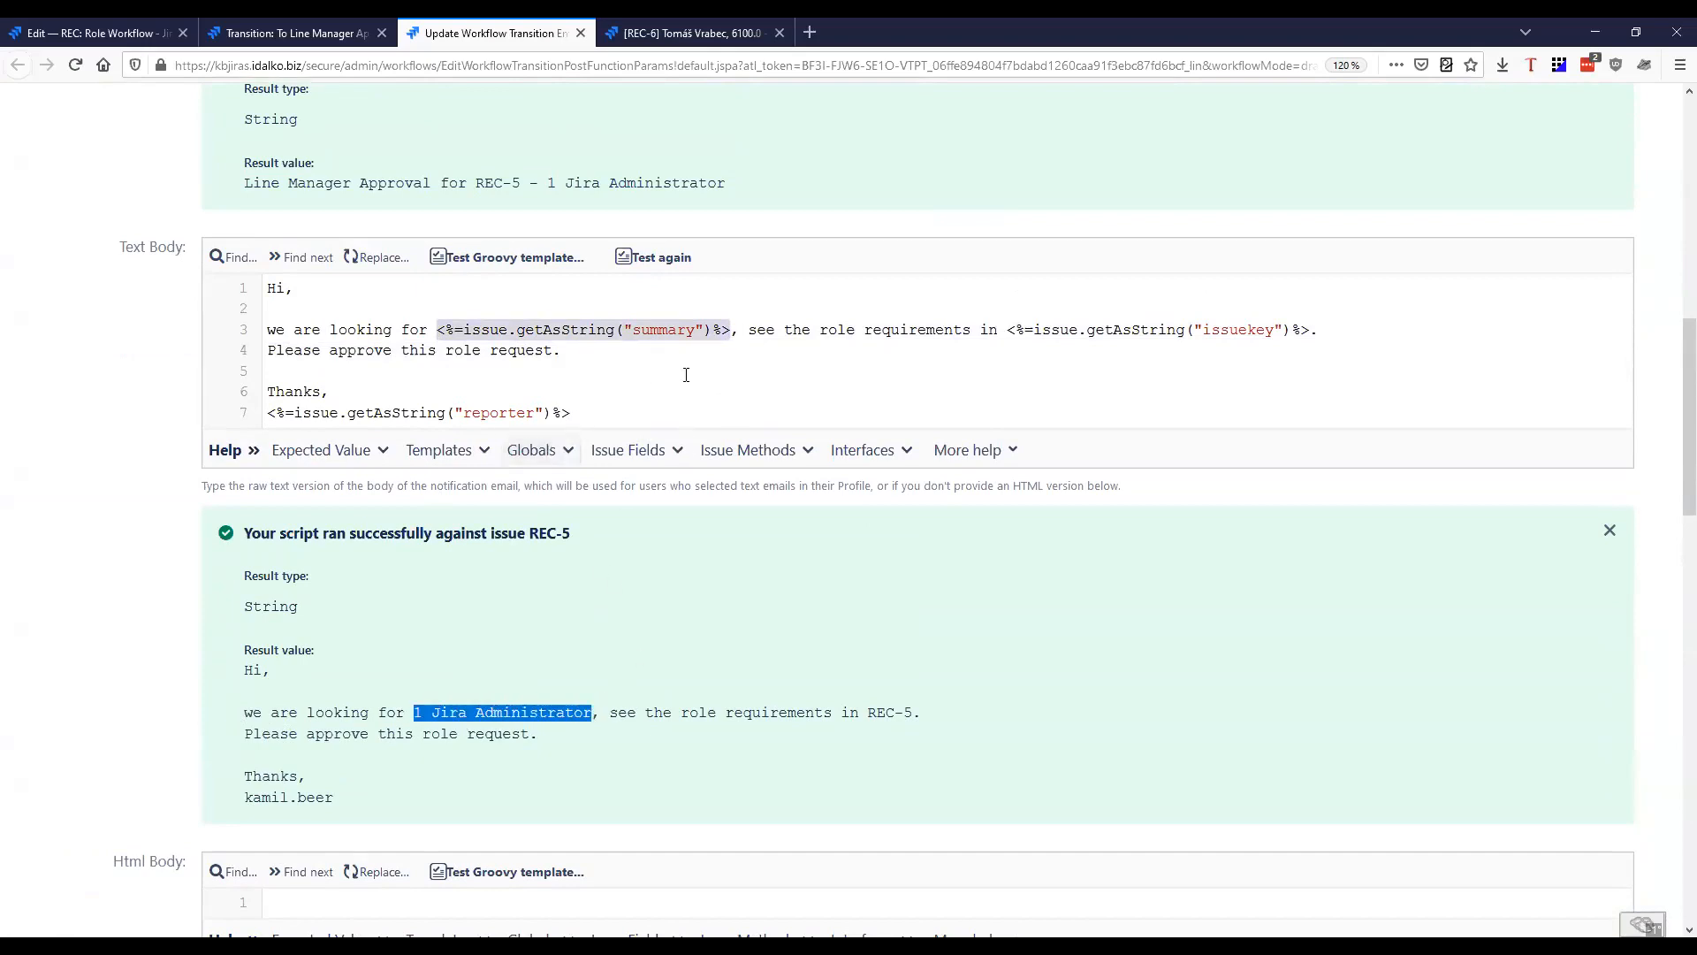
{"action": "left_click", "coordinate": [664, 716]}
{"action": "left_click_drag", "start_coordinate": [602, 713], "coordinate": [925, 711]}
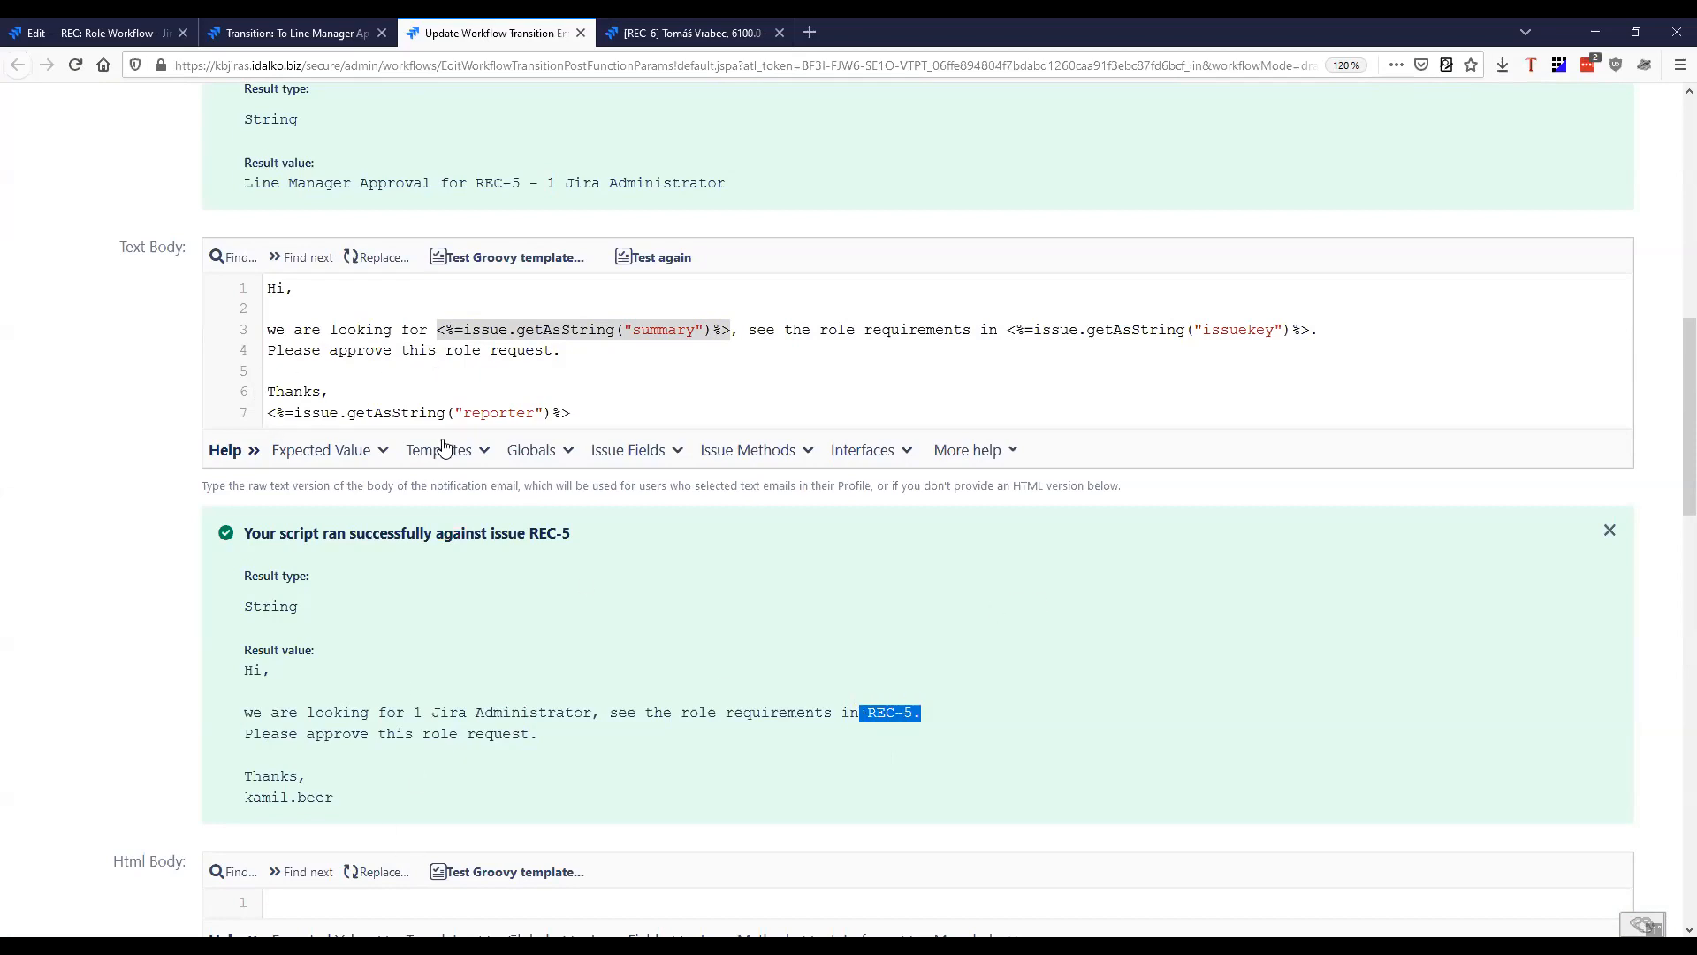
{"action": "left_click_drag", "start_coordinate": [474, 413], "coordinate": [534, 413]}
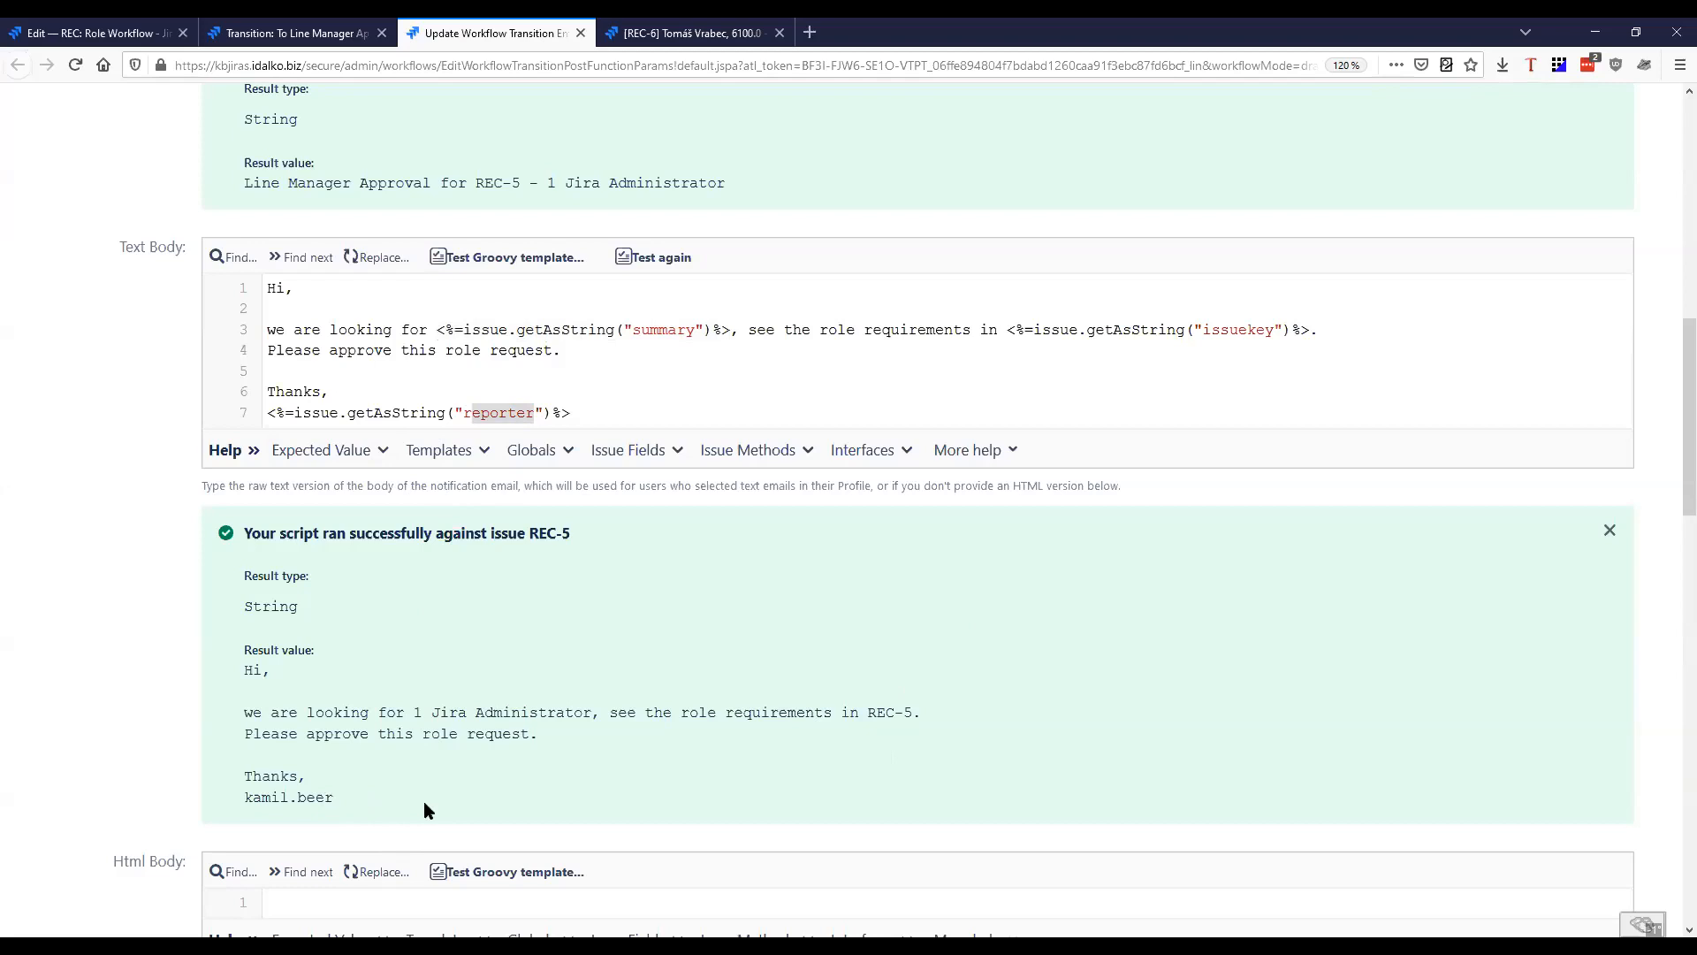
Close the Email Issue post-function's browser tab without saving any changes
{"action": "scroll", "coordinate": [478, 796], "scroll_direction": "up", "scroll_amount": 4}
{"action": "scroll", "coordinate": [156, 650], "scroll_direction": "up", "scroll_amount": 6}
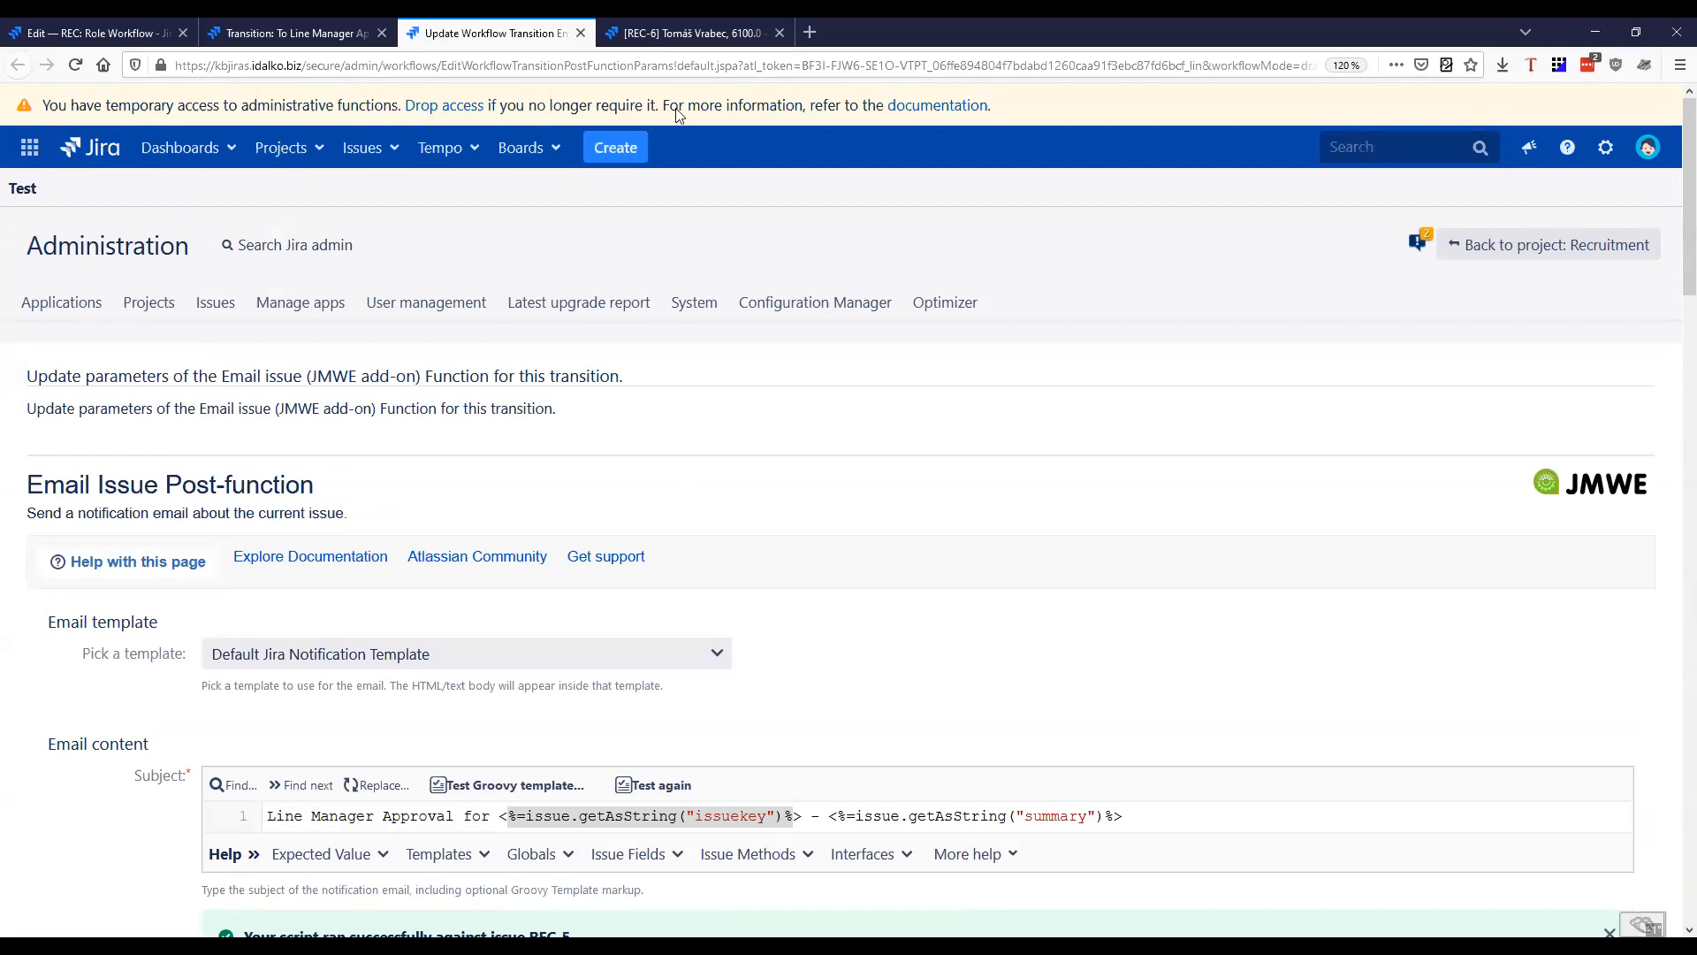
{"action": "left_click", "coordinate": [580, 32]}
{"action": "key", "text": "Return"}
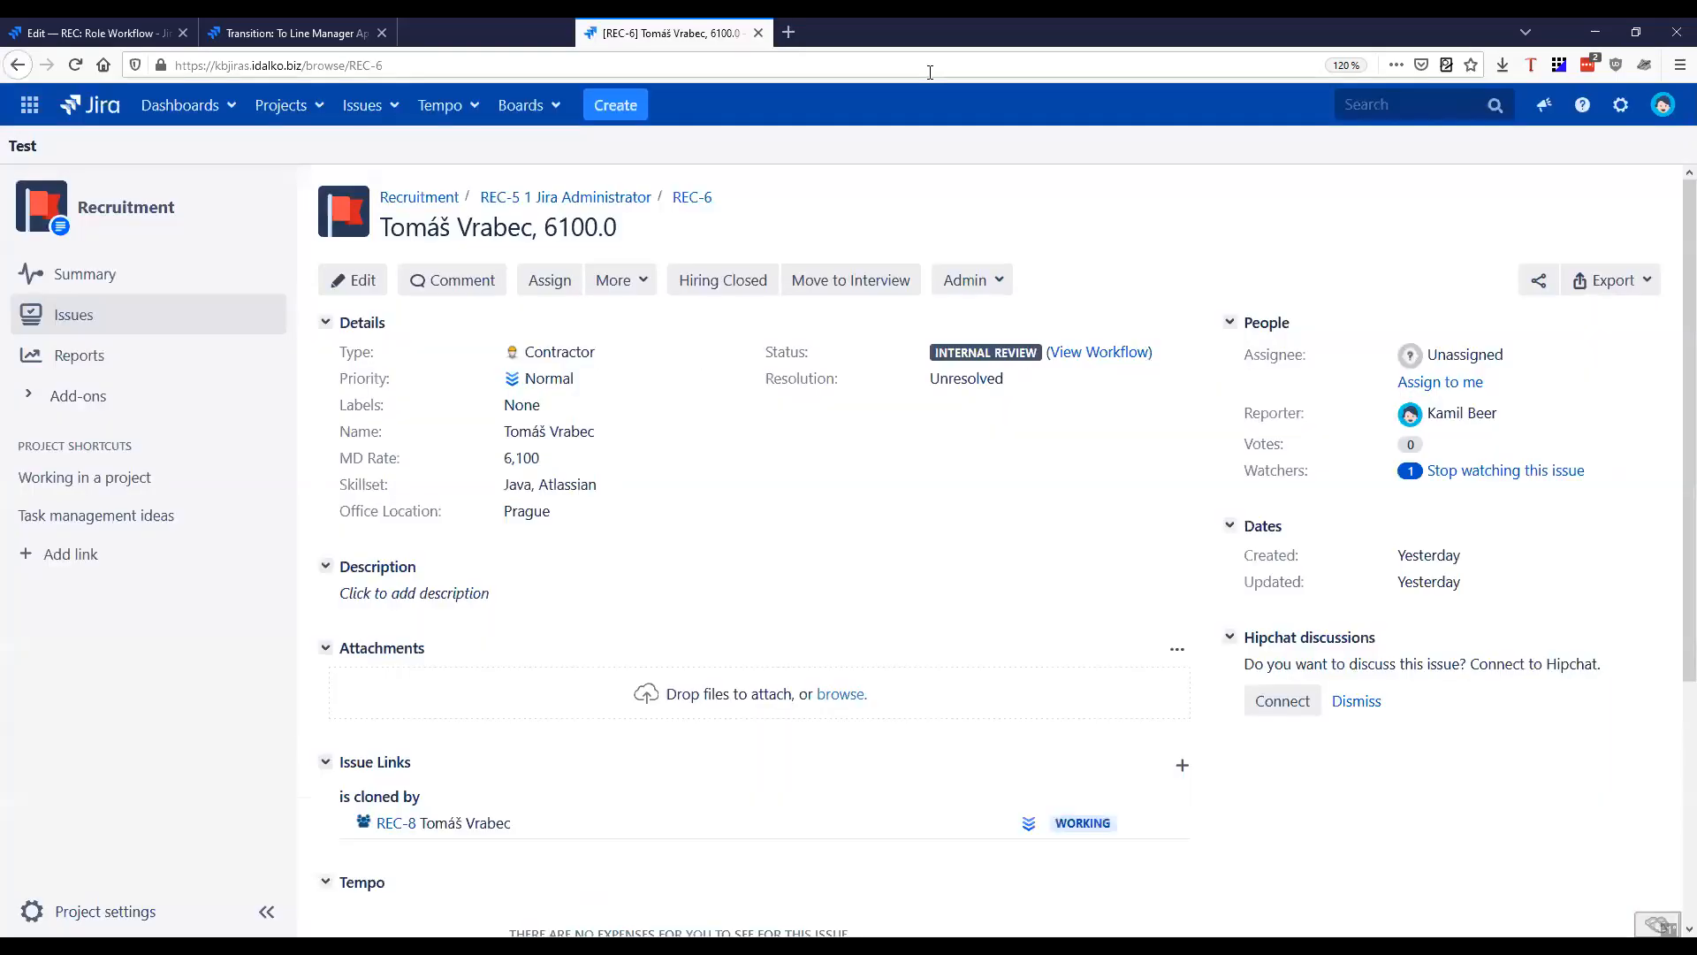
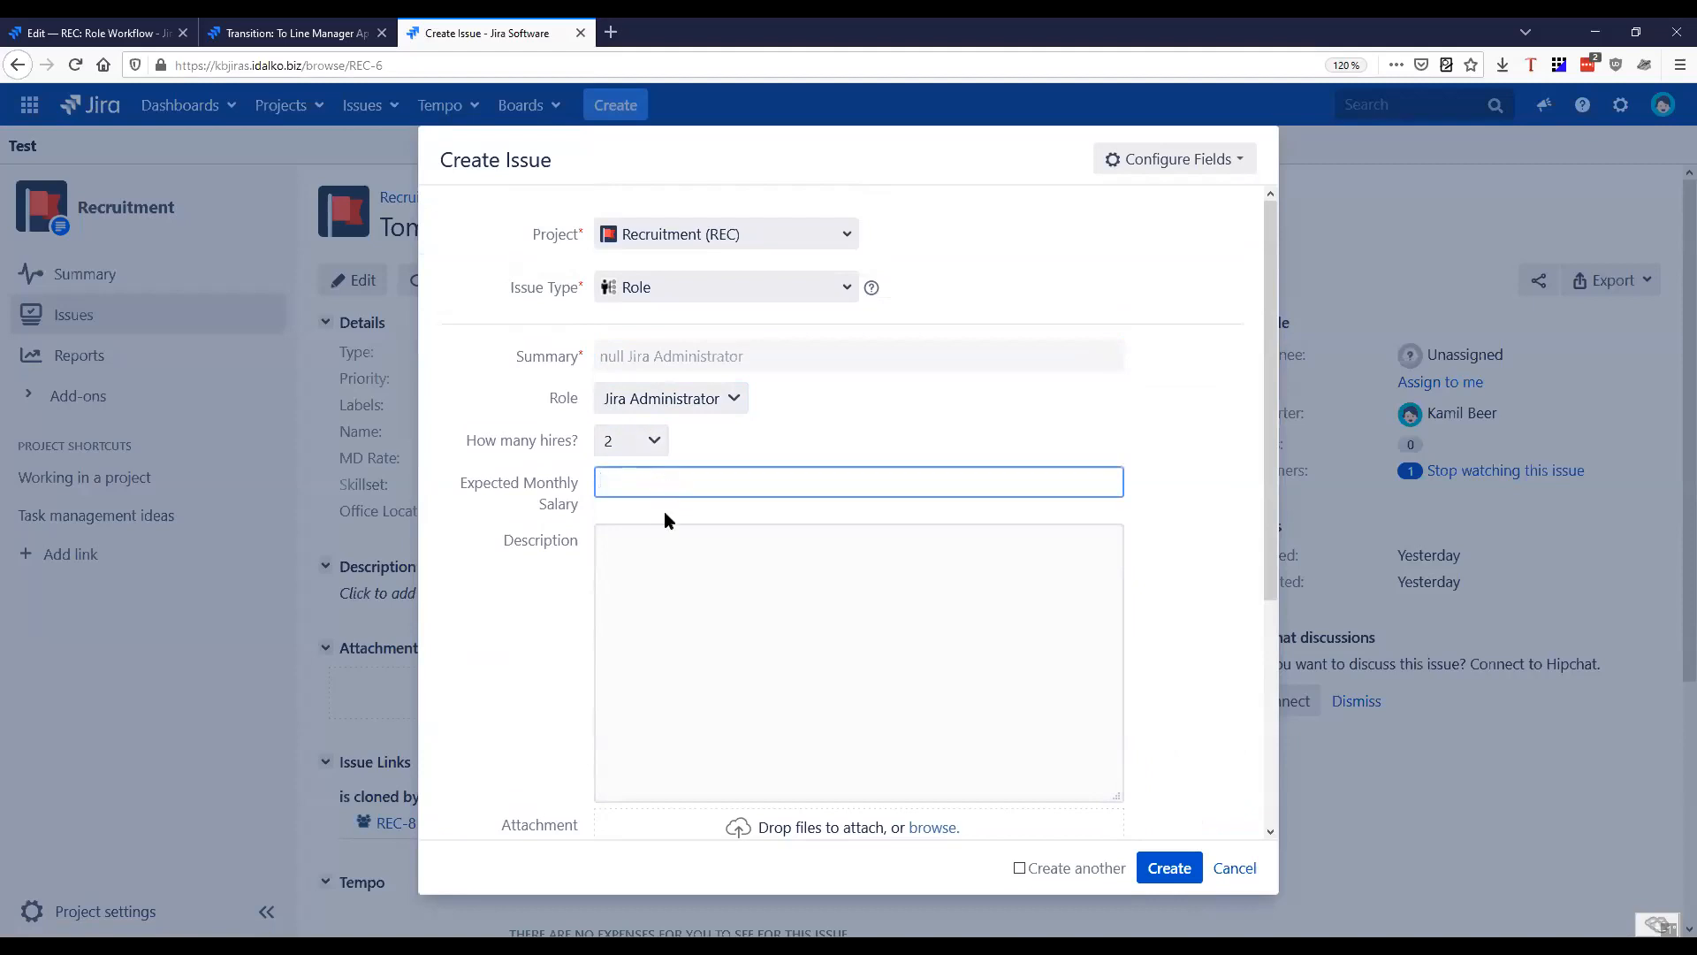
Set the expected monthly salary to 6000, create the Jira Administrator Role issue, and open it
{"action": "scroll", "coordinate": [480, 611], "scroll_direction": "down", "scroll_amount": 3}
{"action": "scroll", "coordinate": [530, 542], "scroll_direction": "up", "scroll_amount": 3}
{"action": "type", "text": "6000"}
{"action": "left_click", "coordinate": [788, 594]}
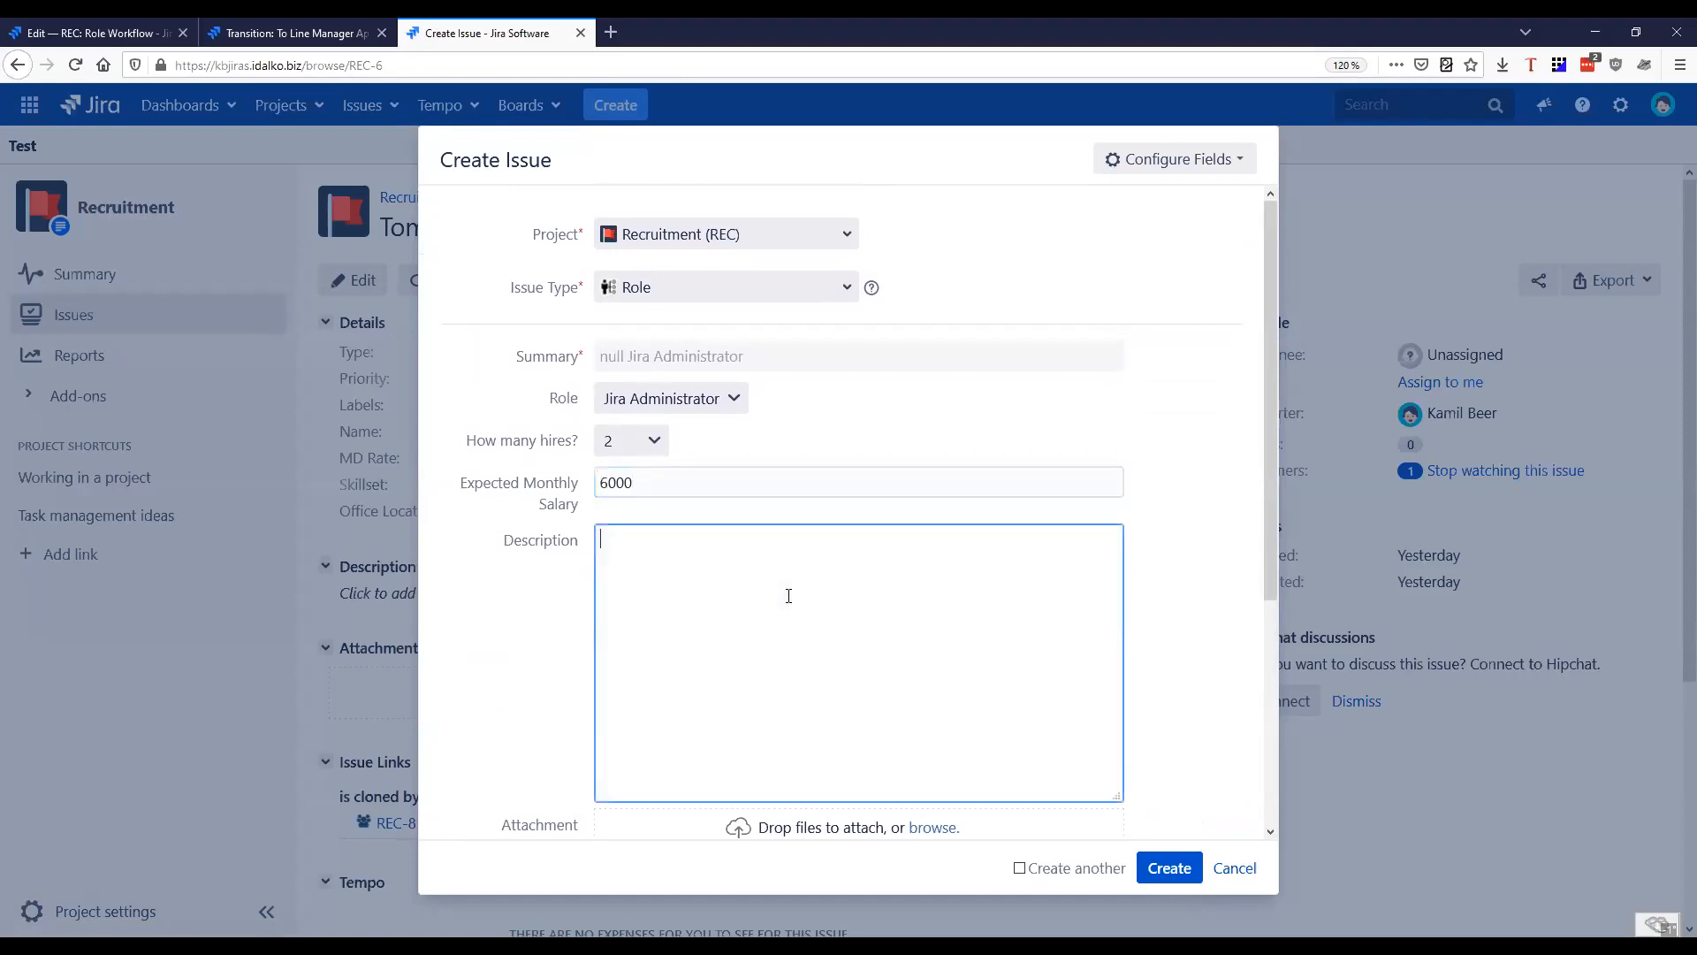
{"action": "scroll", "coordinate": [933, 432], "scroll_direction": "down", "scroll_amount": 4}
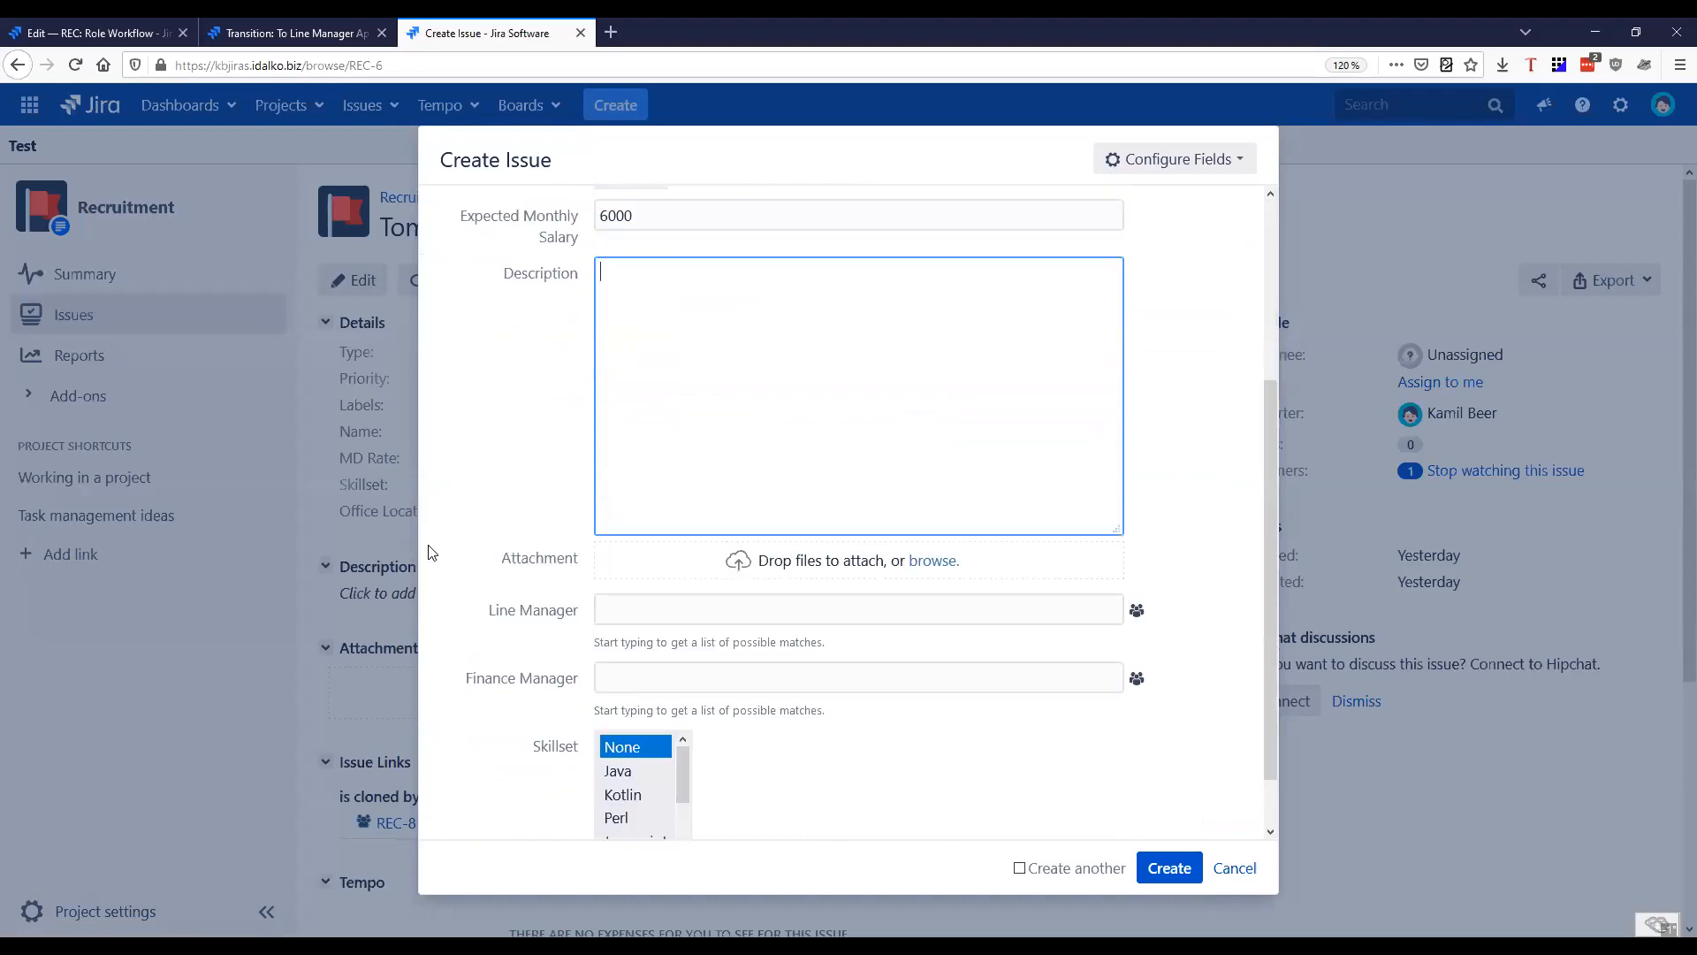
{"action": "scroll", "coordinate": [1182, 835], "scroll_direction": "up", "scroll_amount": 4}
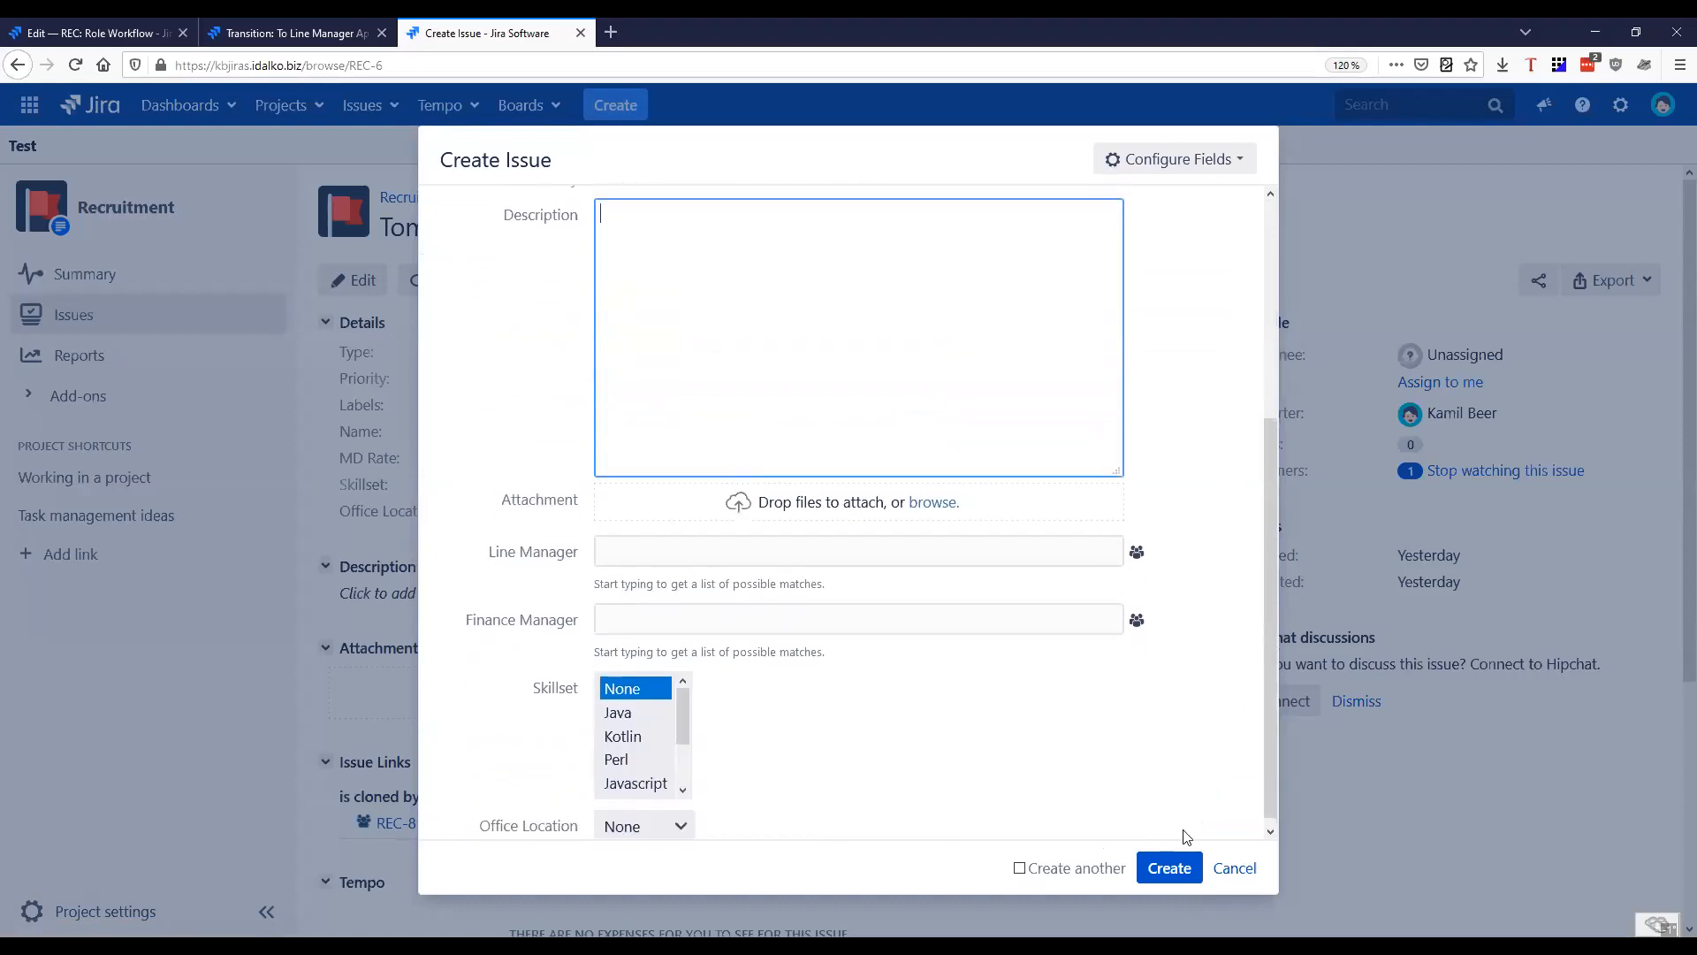
{"action": "scroll", "coordinate": [1182, 827], "scroll_direction": "down", "scroll_amount": 3}
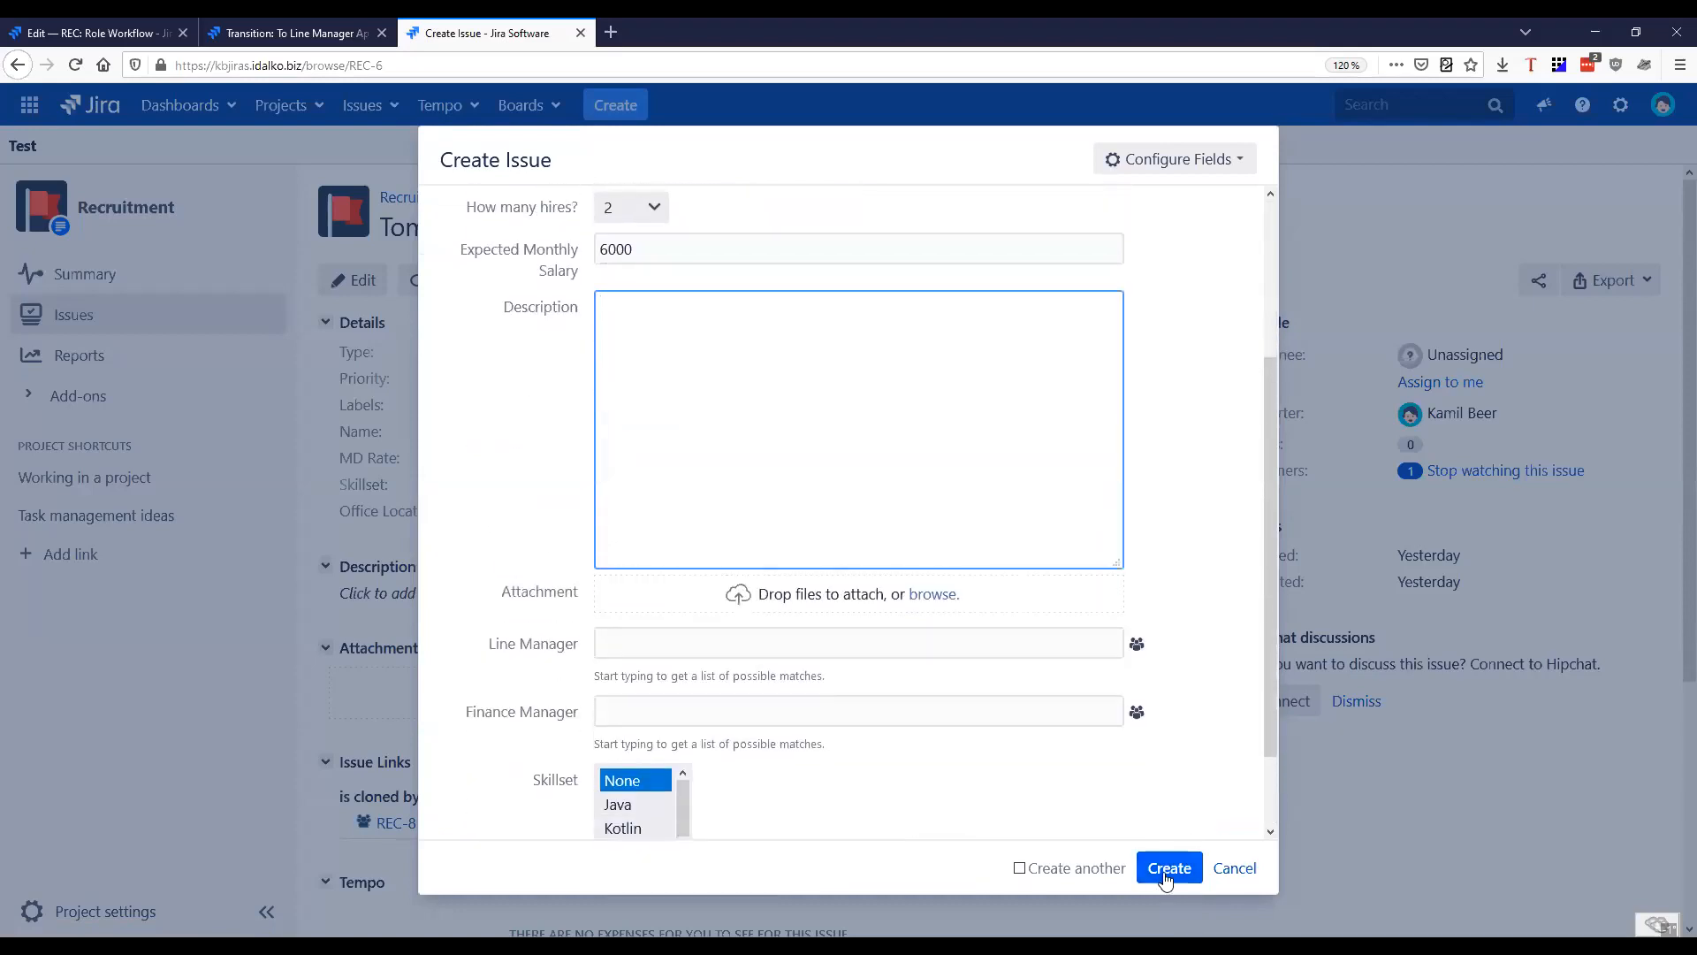
{"action": "left_click", "coordinate": [1171, 866]}
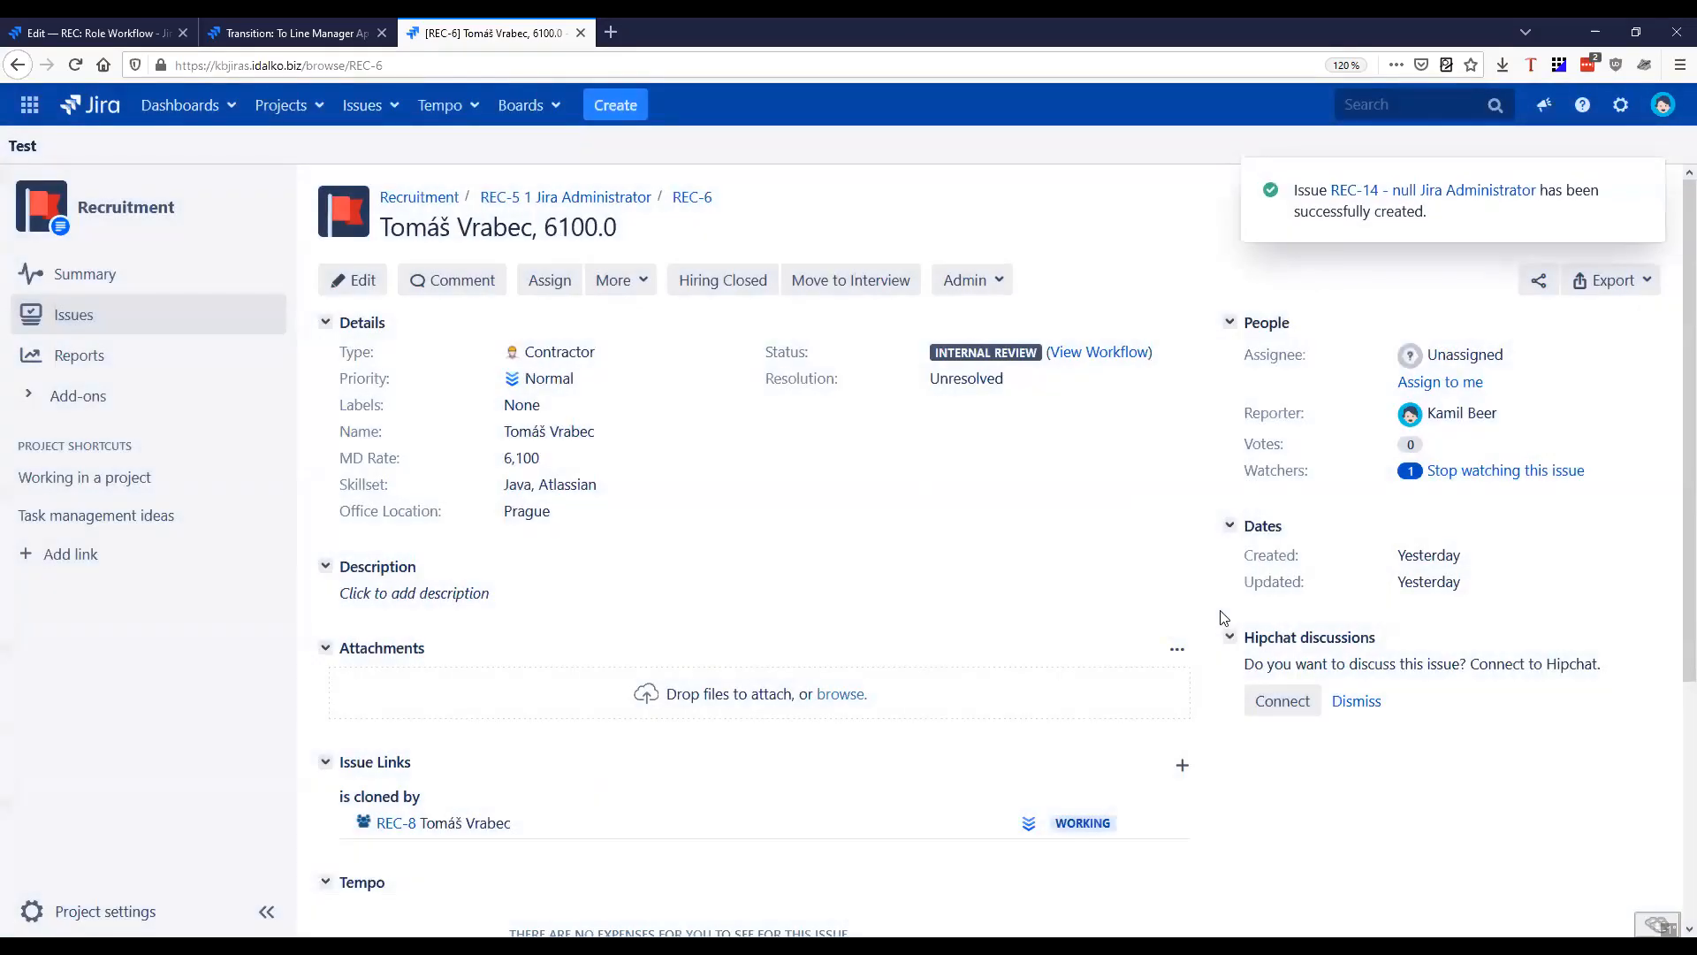
{"action": "left_click", "coordinate": [1441, 187]}
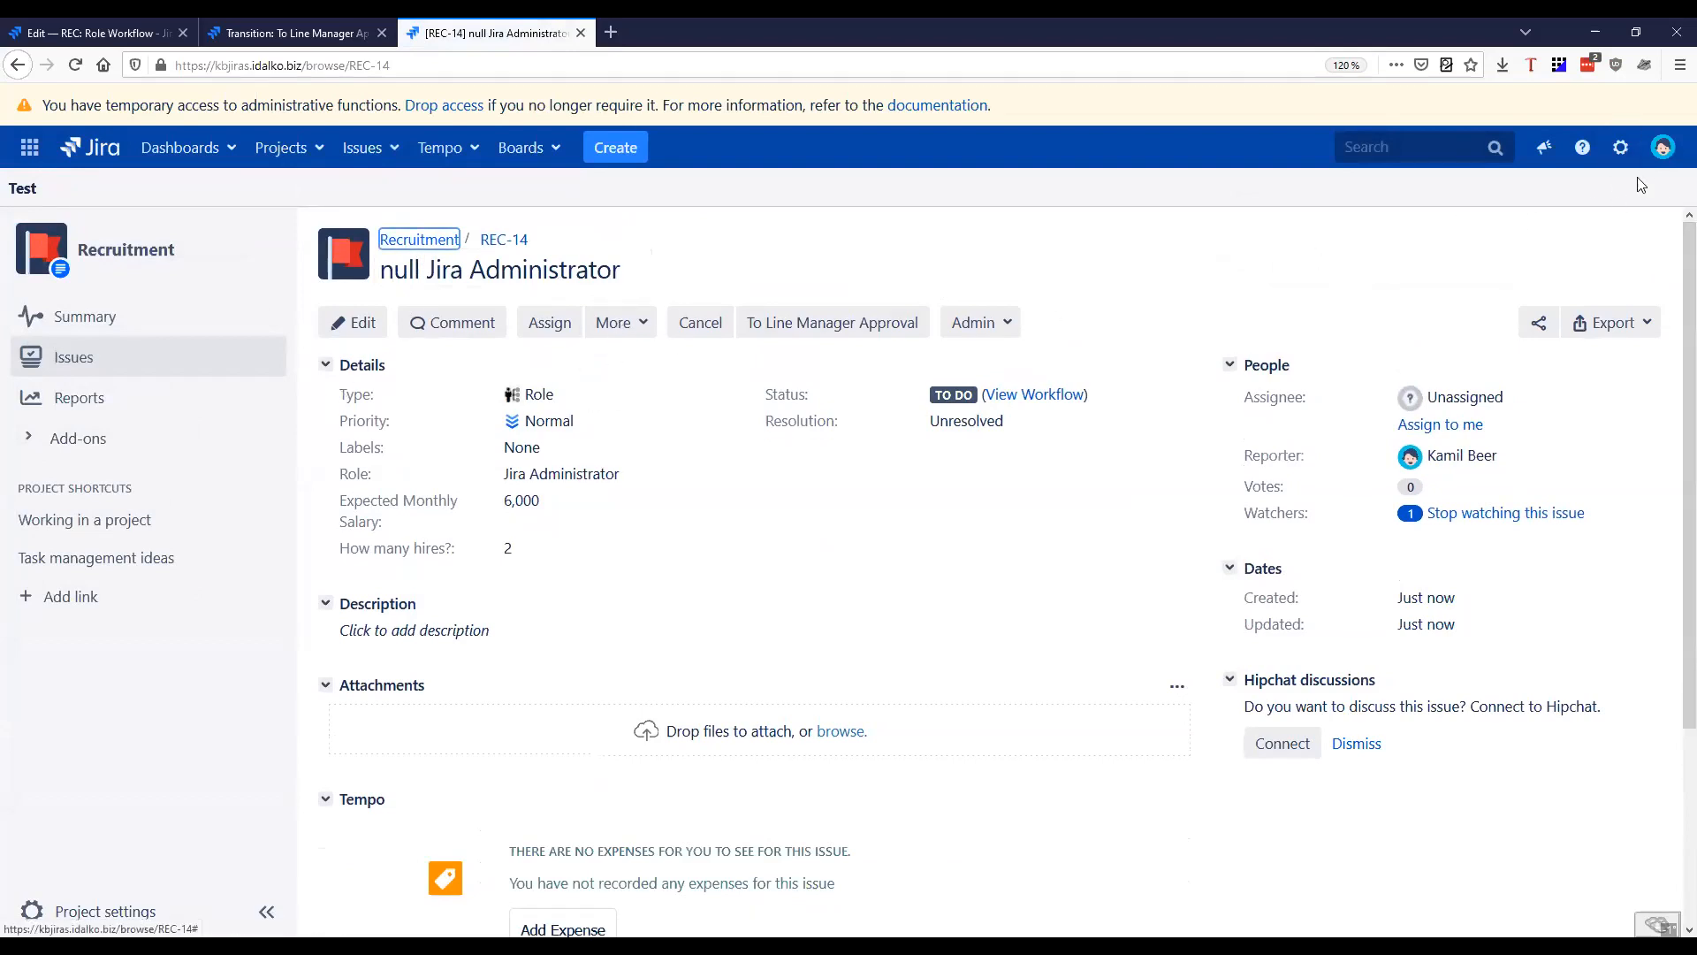
Open the Behaviours administration page in a new browser tab and review the Summary Autofill behaviours mapped to Recruitment
{"action": "left_click", "coordinate": [1620, 147]}
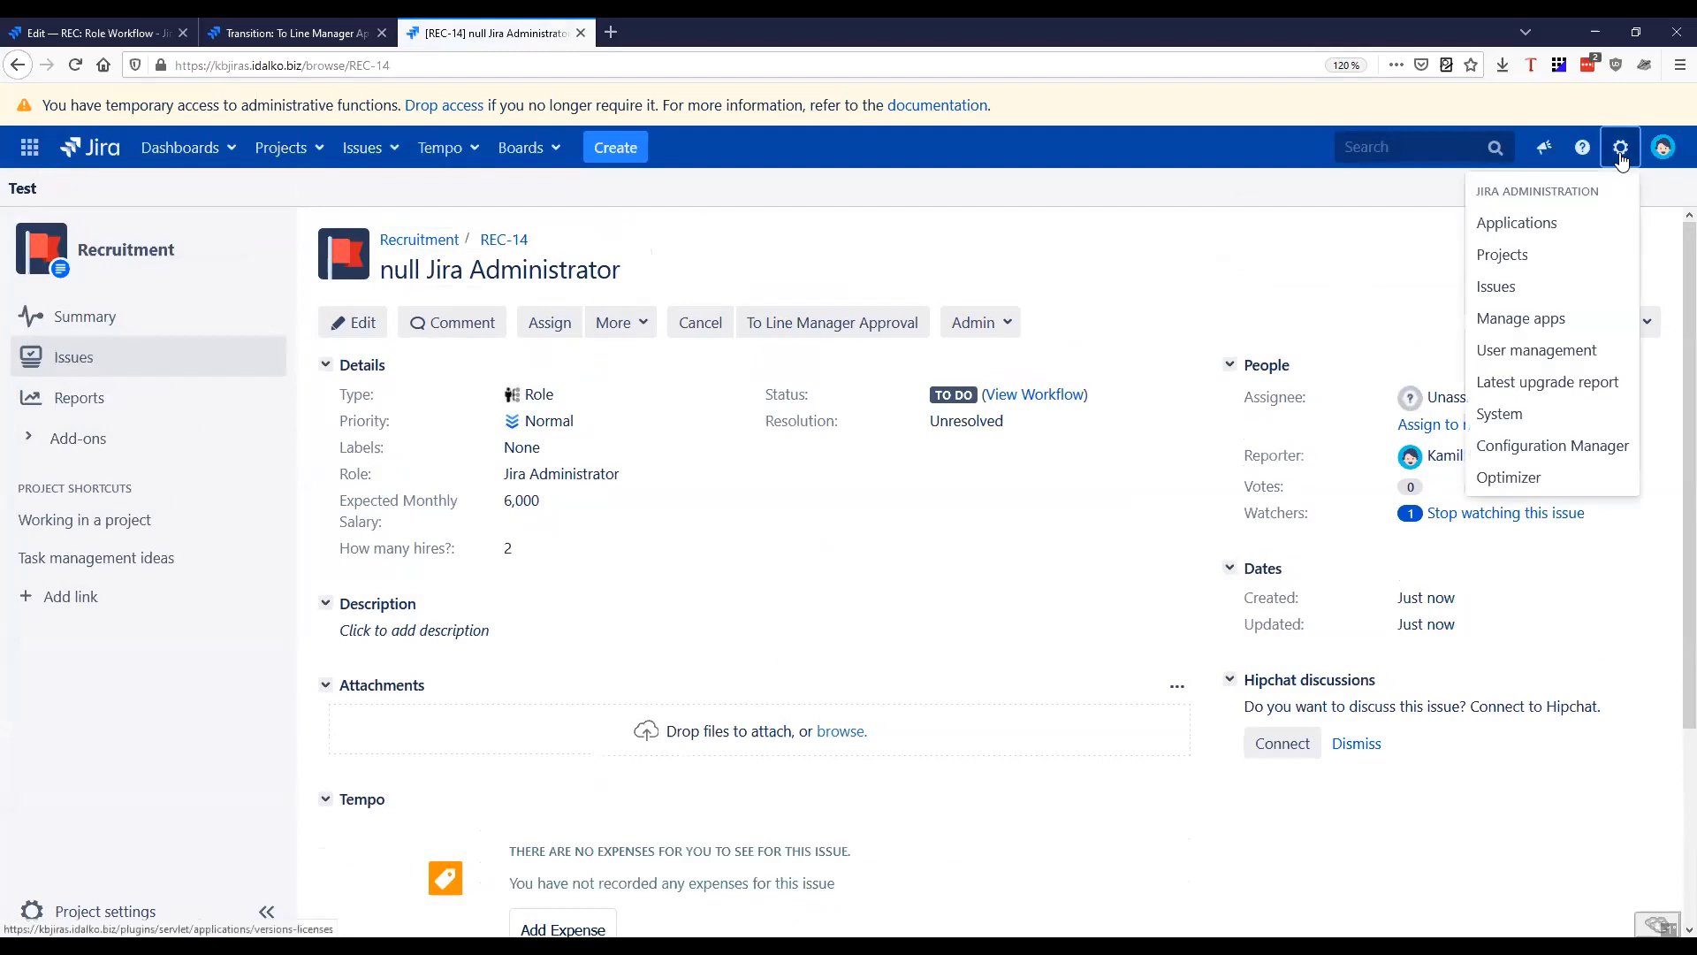
{"action": "middle_click", "coordinate": [1519, 323]}
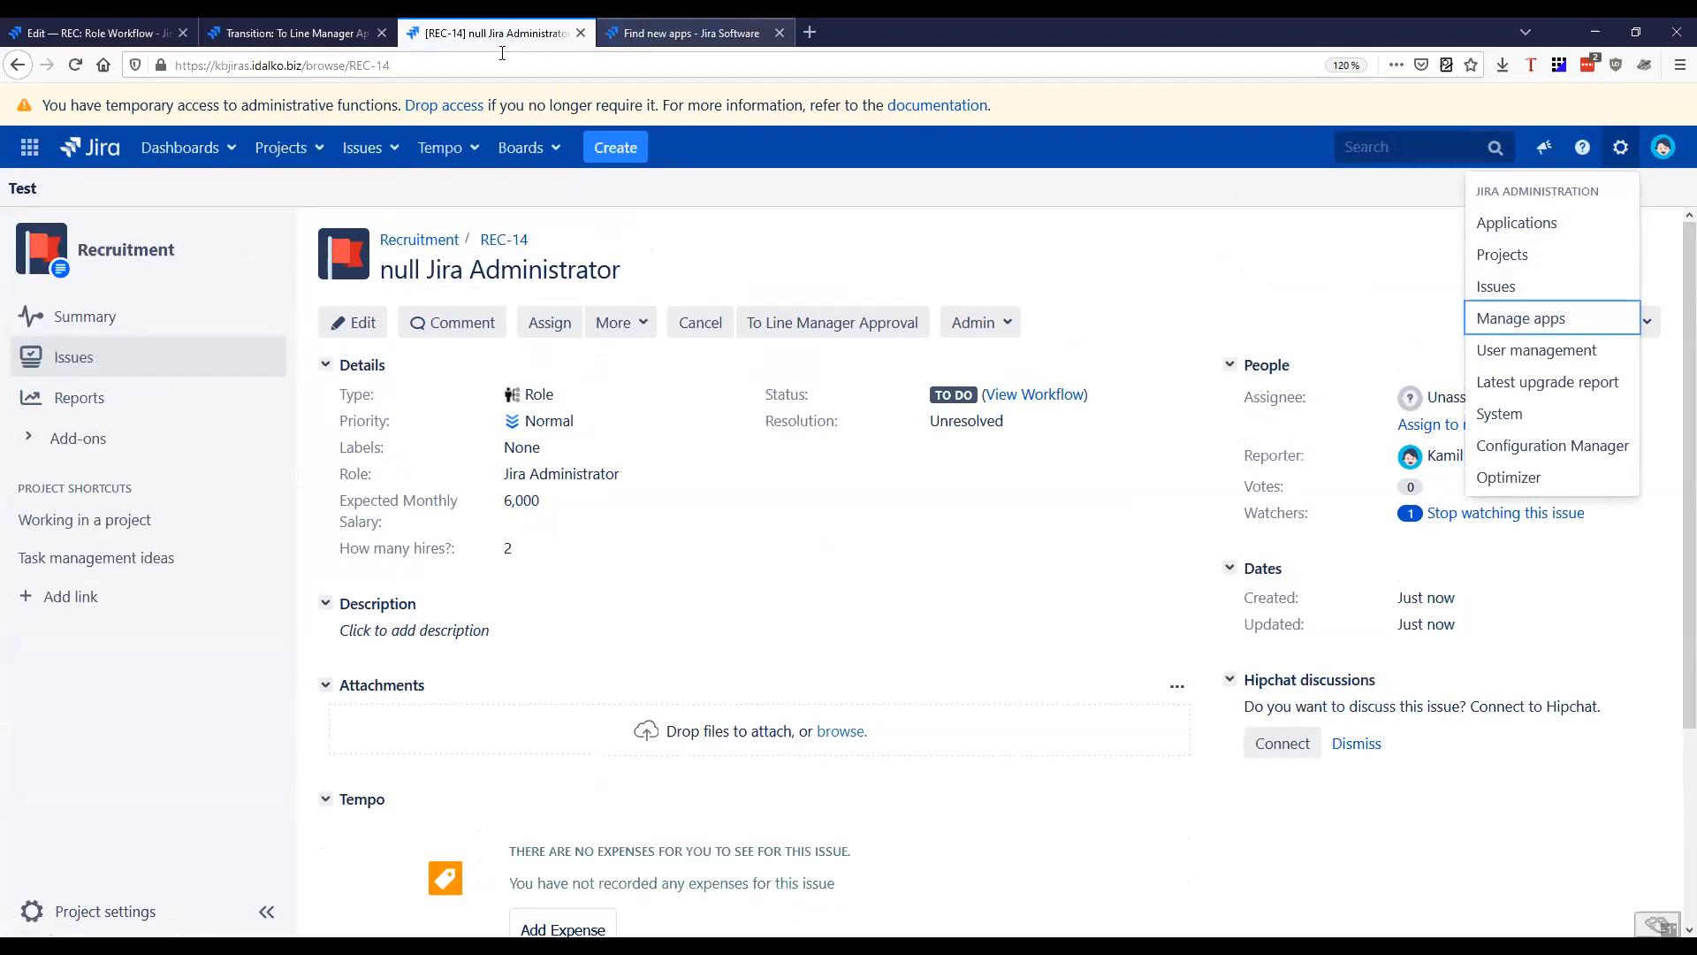
{"action": "left_click", "coordinate": [689, 32]}
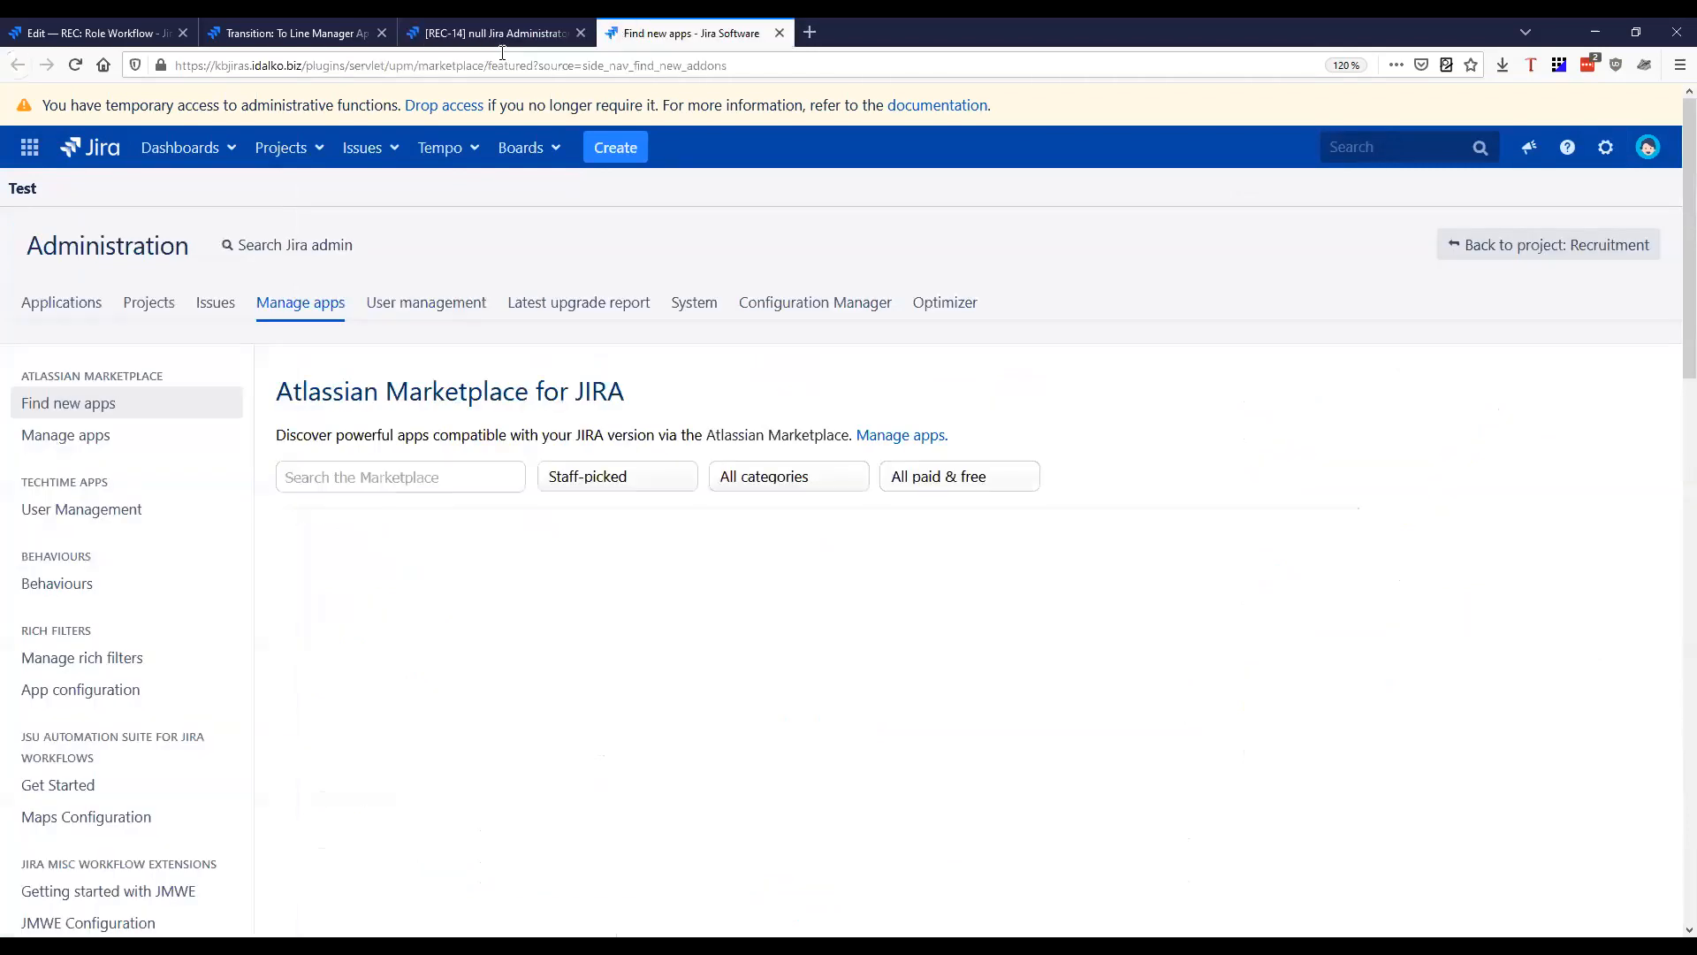
{"action": "left_click", "coordinate": [93, 591]}
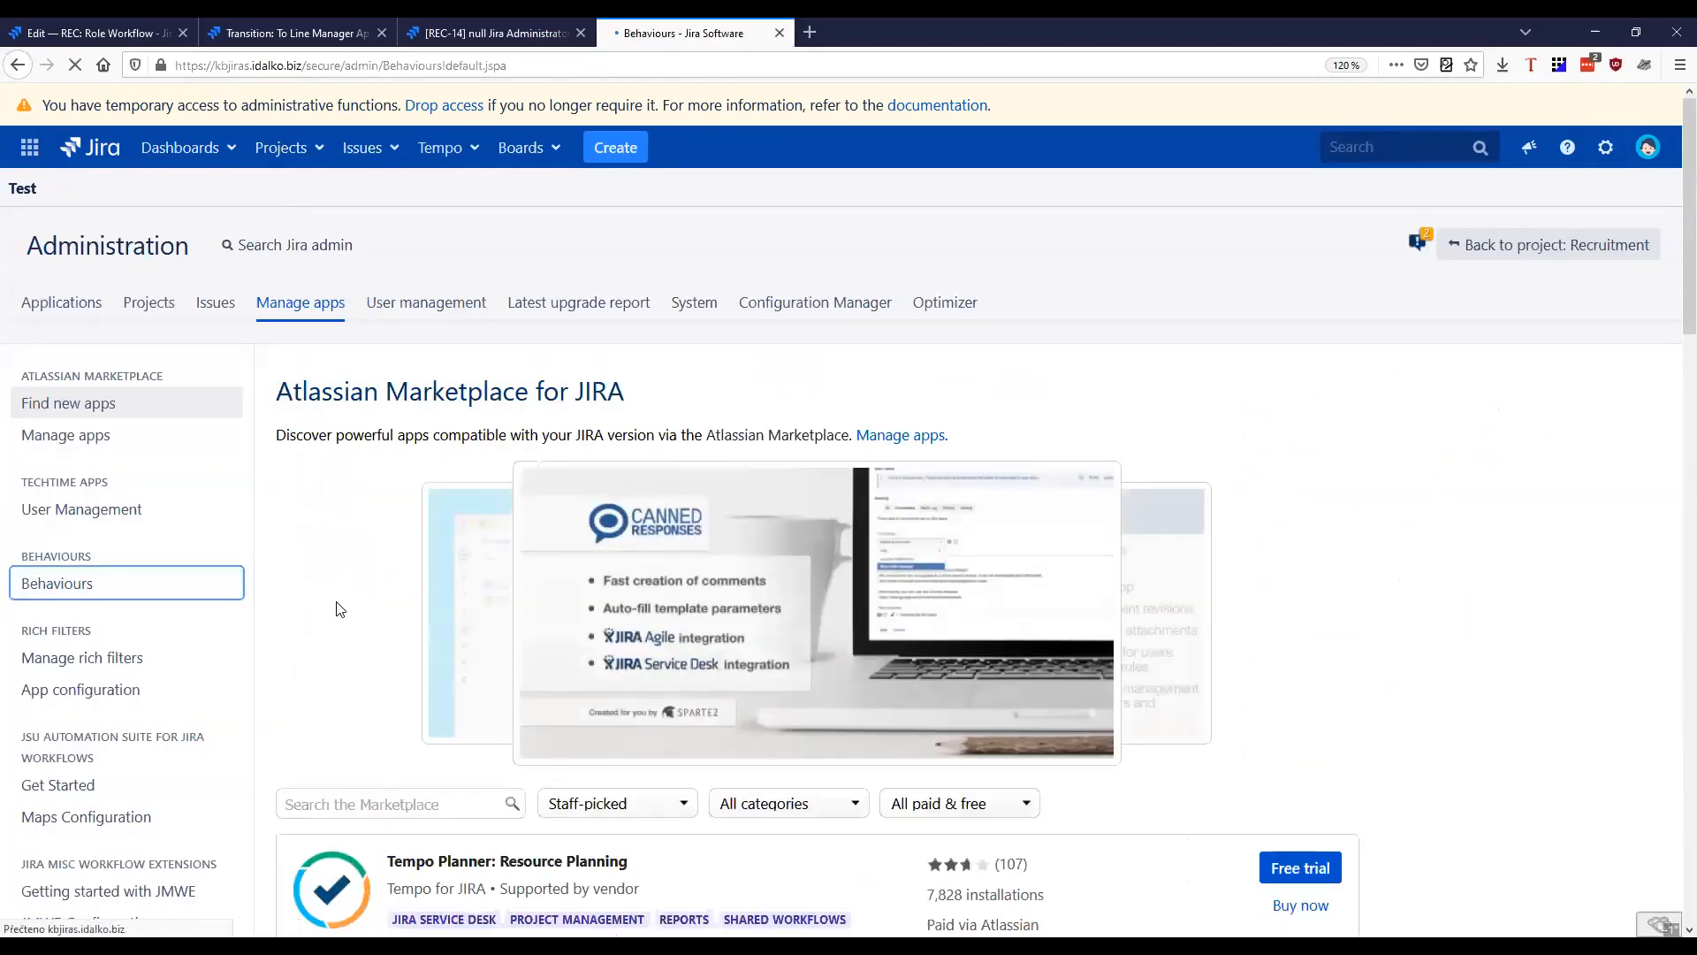
{"action": "scroll", "coordinate": [508, 547], "scroll_direction": "down", "scroll_amount": 3}
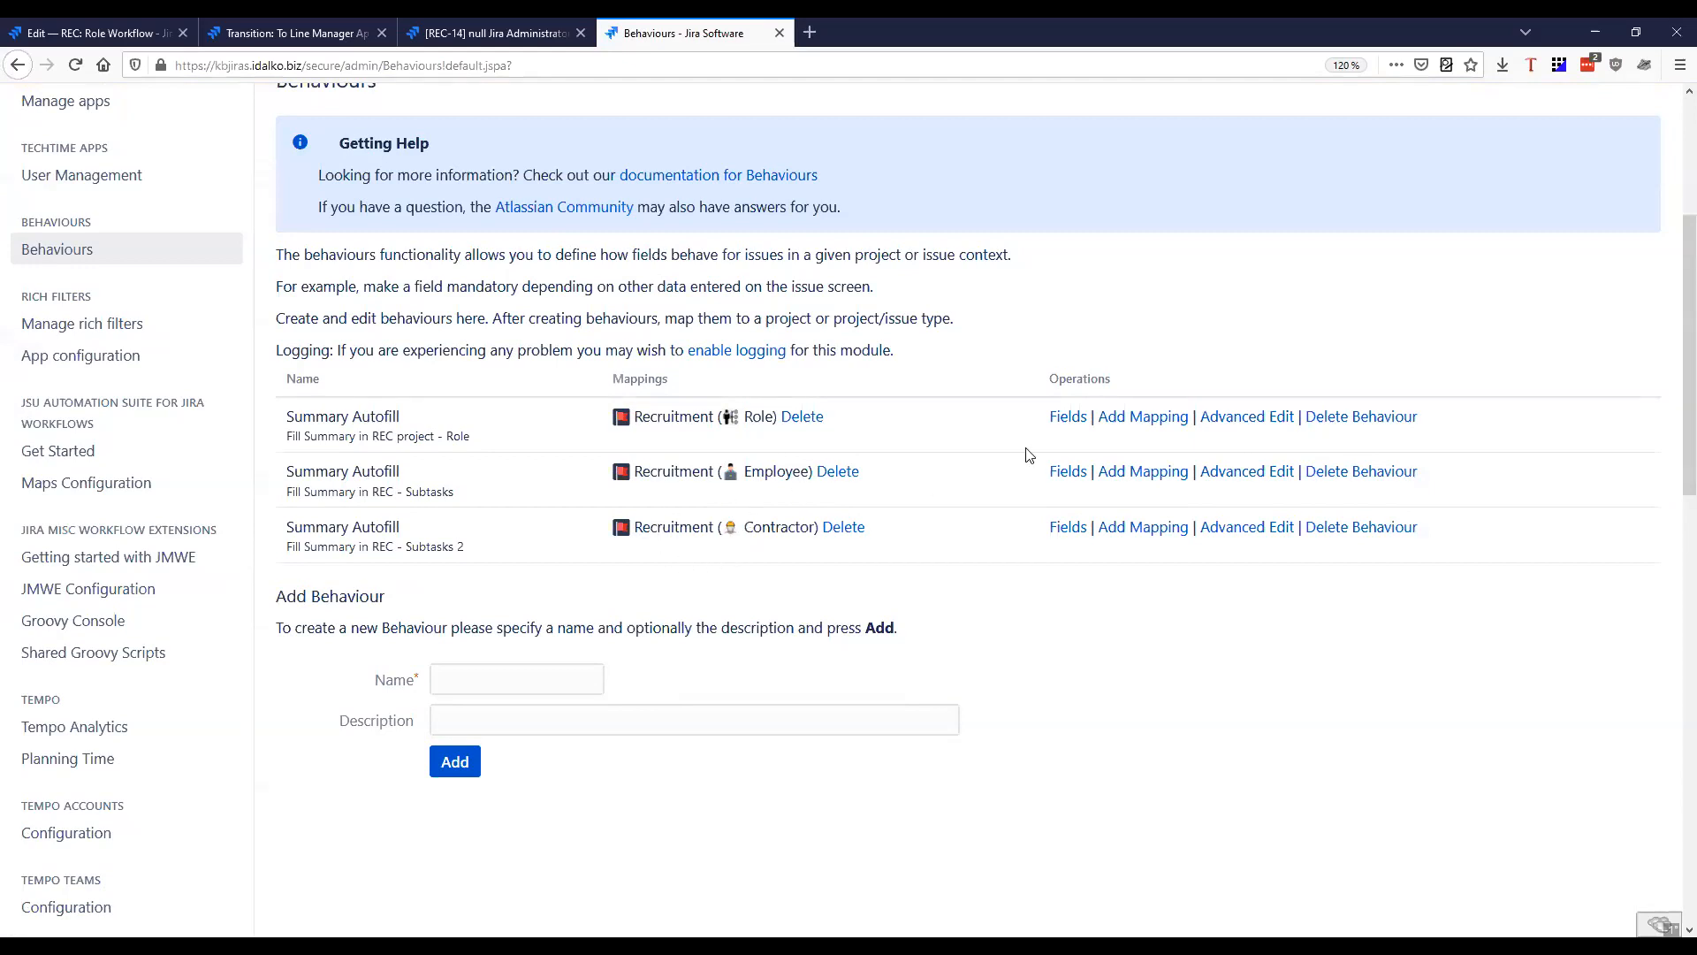
Start a new subtask under issue REC-14 and set its issue type to Employee
{"action": "left_click", "coordinate": [451, 35]}
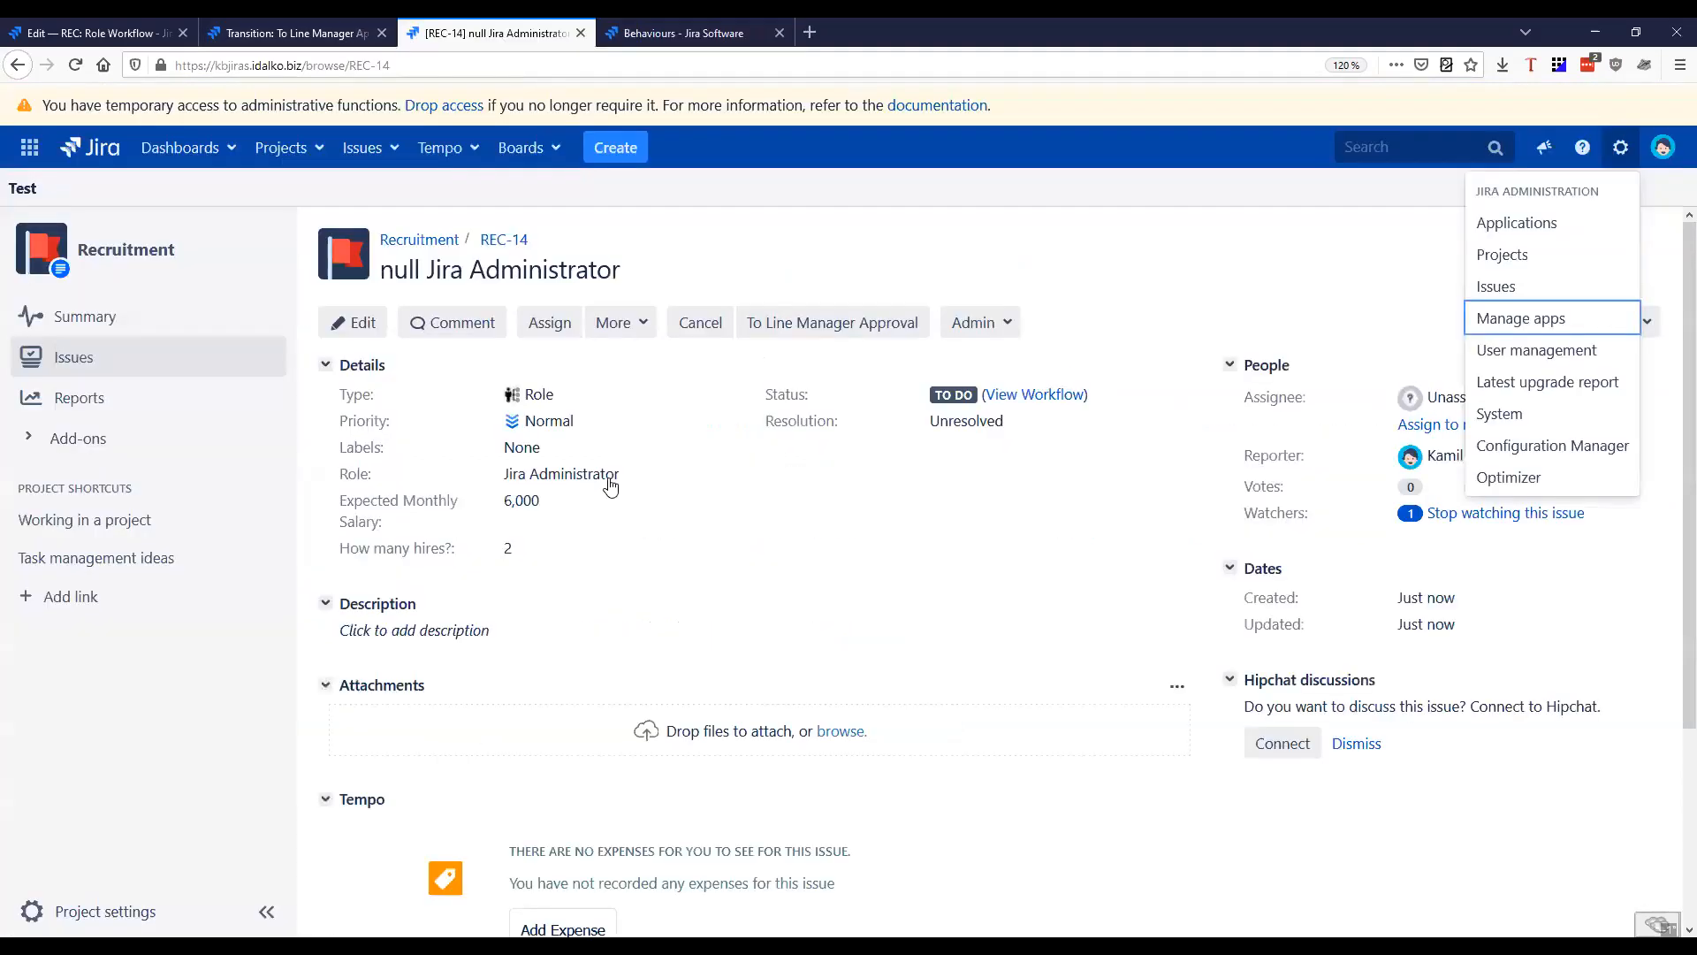
{"action": "left_click", "coordinate": [617, 322]}
{"action": "left_click", "coordinate": [707, 590]}
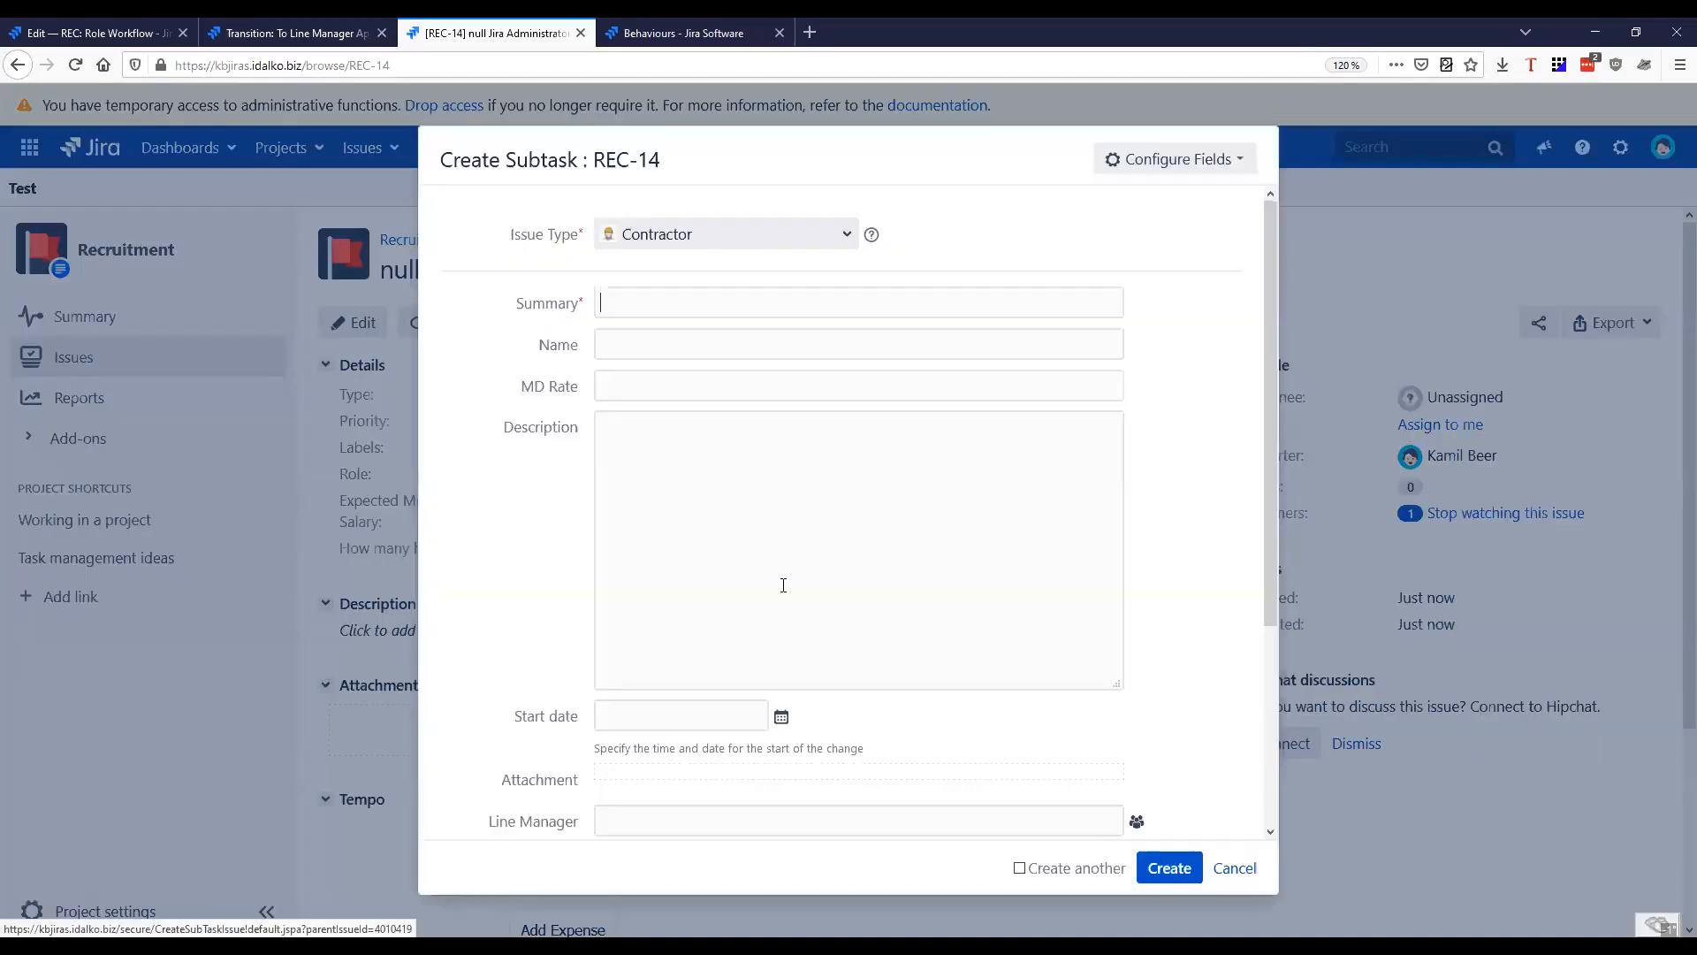
{"action": "left_click", "coordinate": [674, 241]}
{"action": "left_click", "coordinate": [699, 270]}
Fill in the candidate's full name and enter 50 000 as the requested monthly salary
{"action": "left_click", "coordinate": [672, 344]}
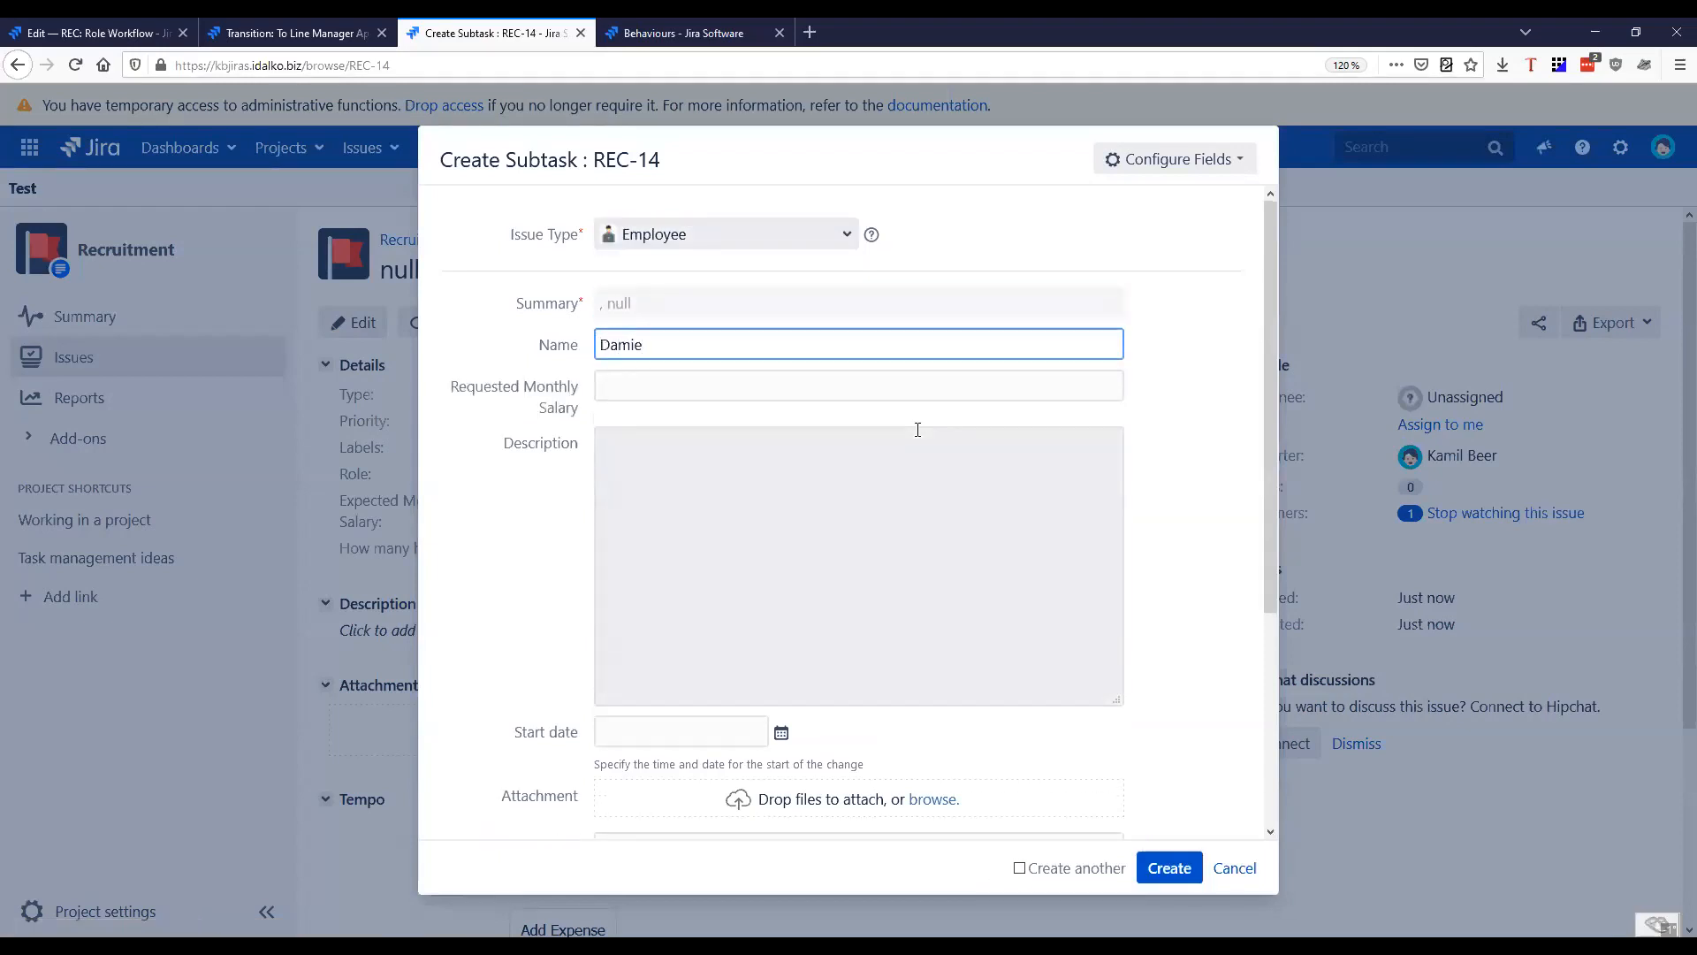
{"action": "key", "text": "Tab"}
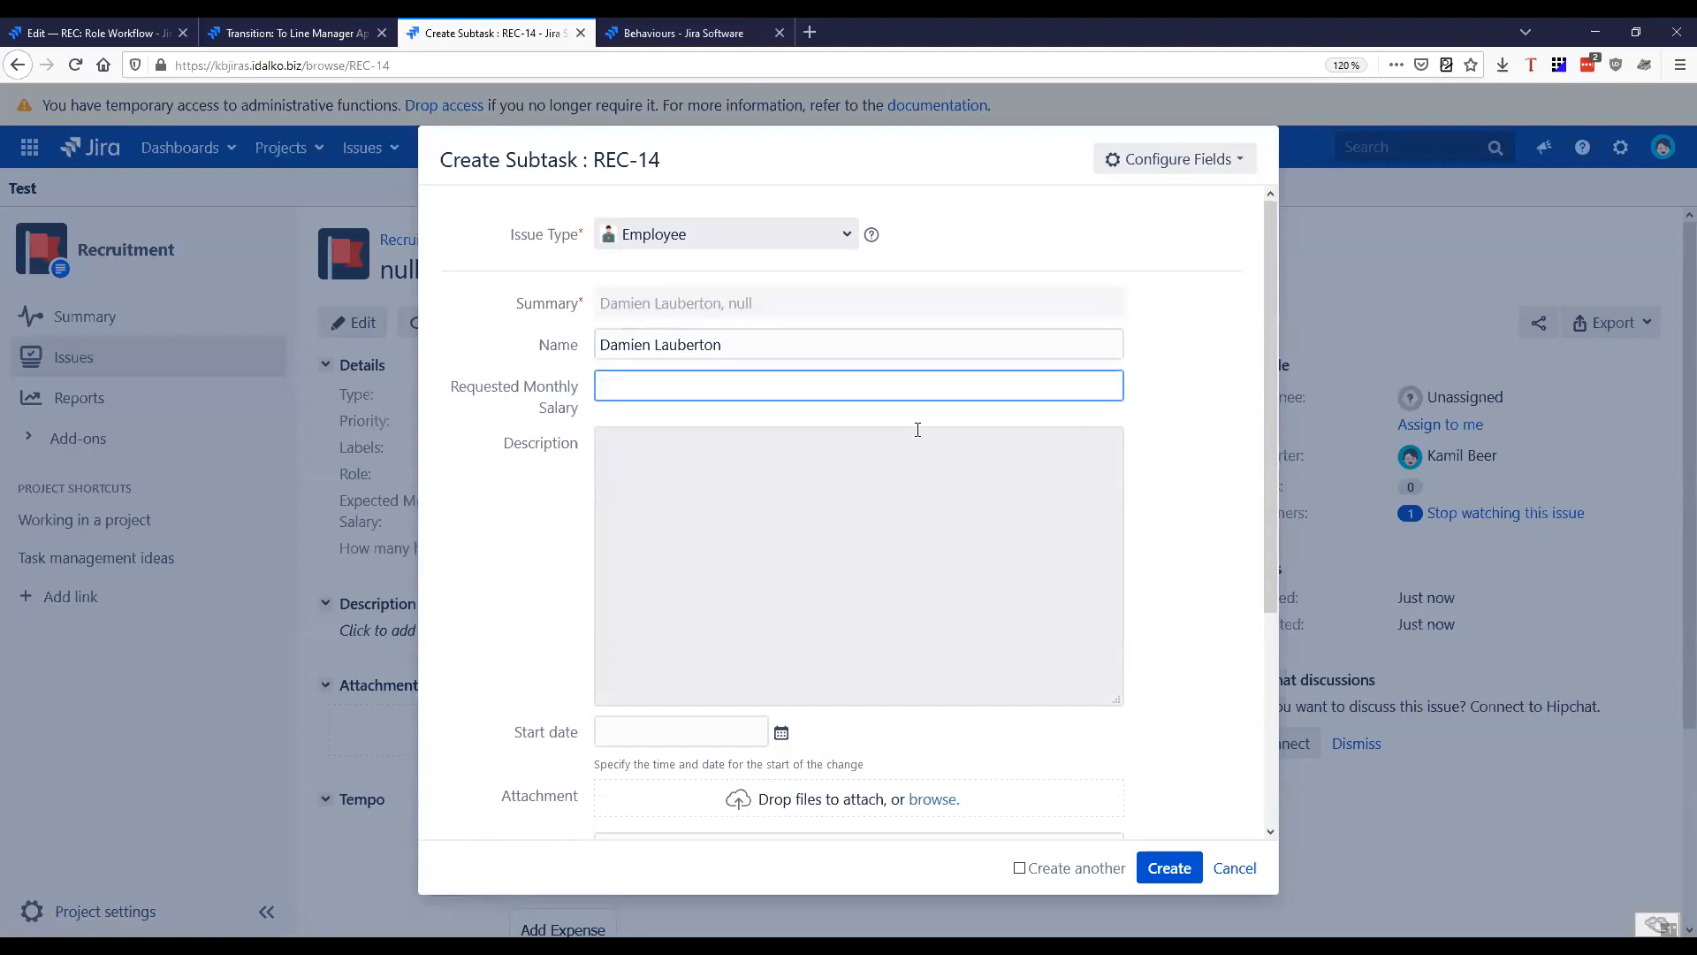
{"action": "type", "text": "50 000"}
{"action": "key", "text": "Tab"}
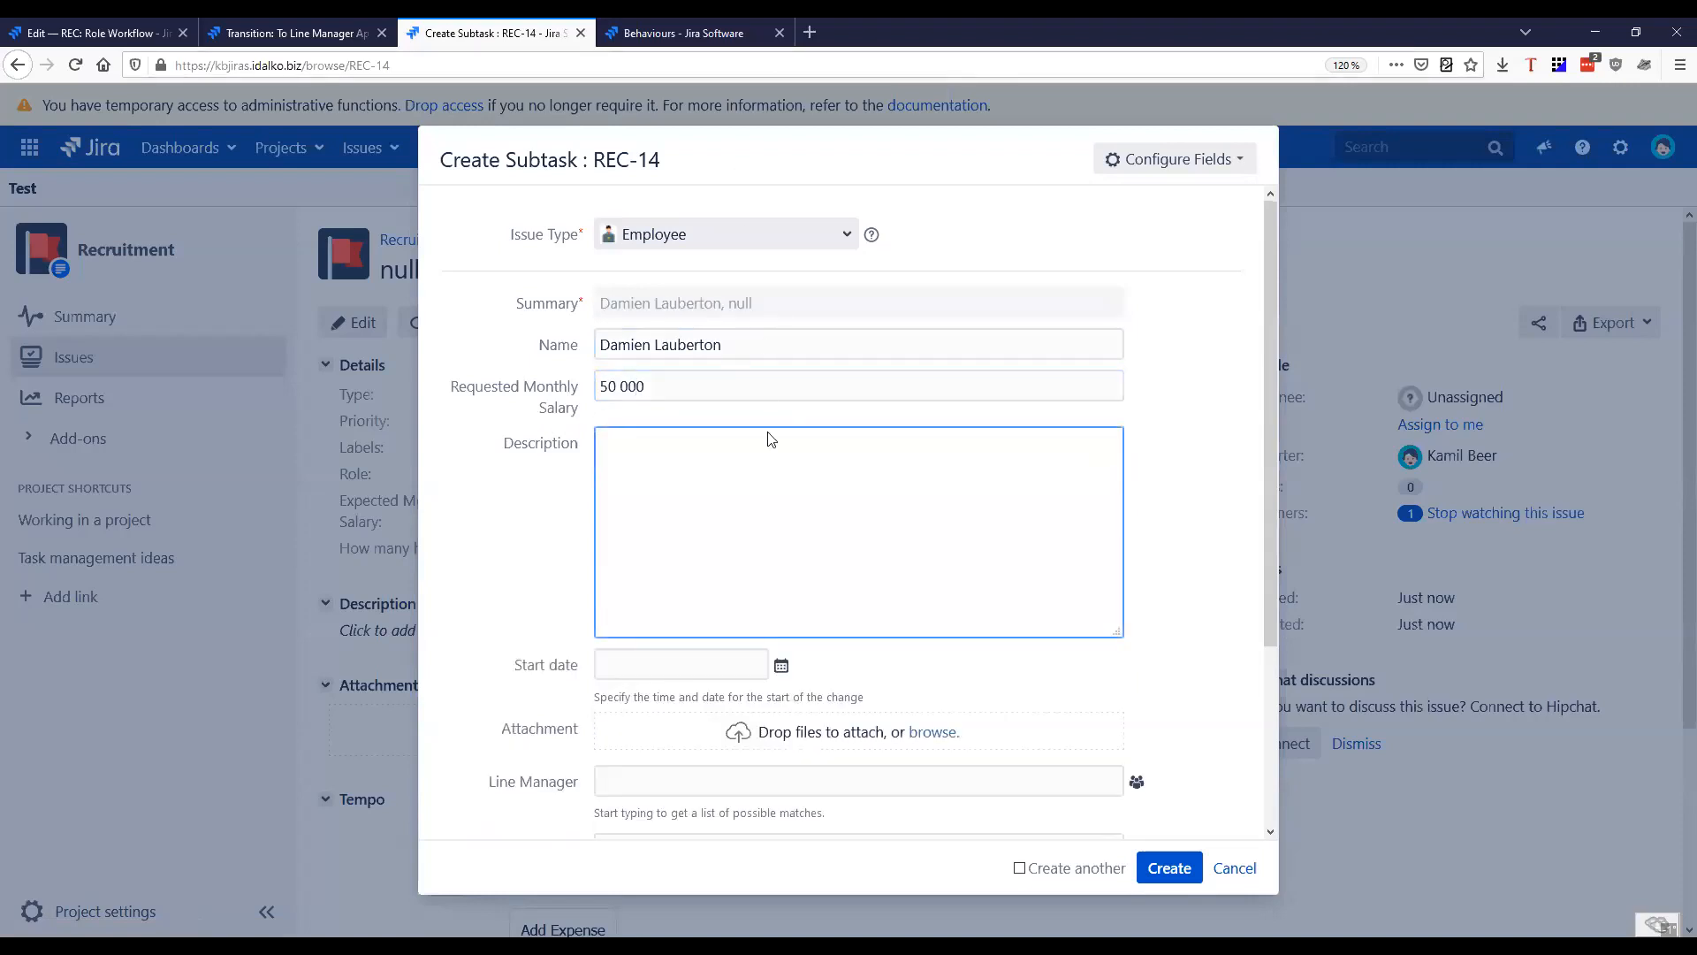
Submit the Employee subtask, correcting the requested monthly salary to 50000 so that it can be created
{"action": "scroll", "coordinate": [471, 555], "scroll_direction": "down", "scroll_amount": 3}
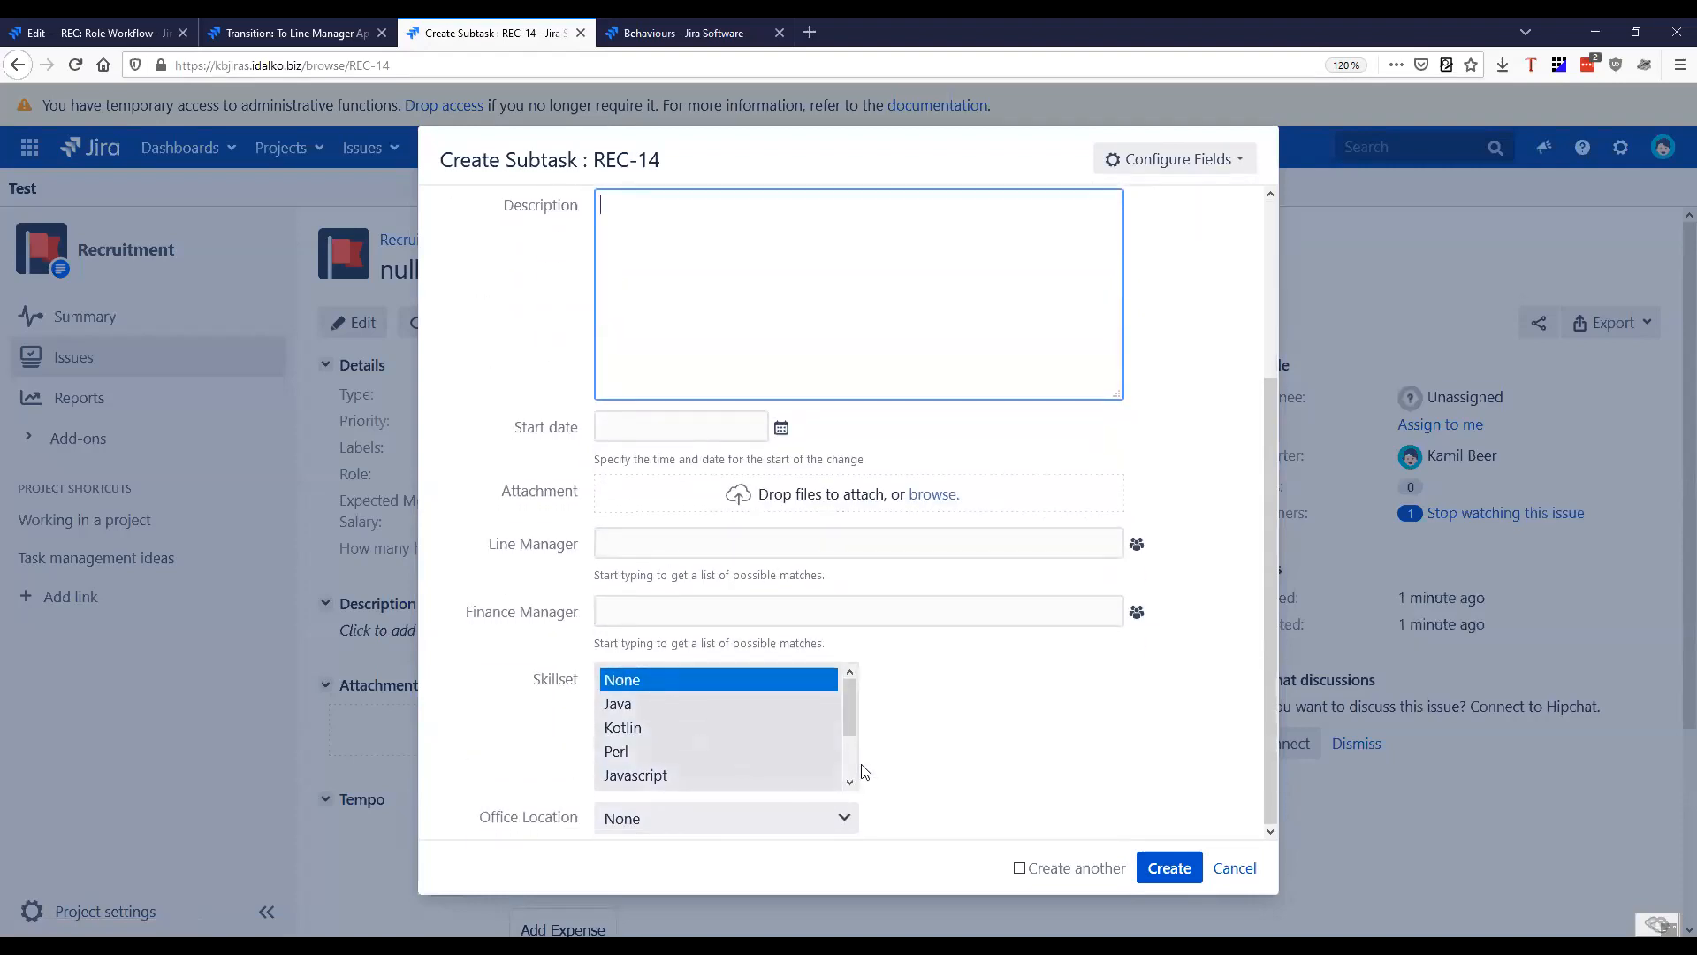
{"action": "scroll", "coordinate": [985, 801], "scroll_direction": "up", "scroll_amount": 2}
{"action": "scroll", "coordinate": [1163, 784], "scroll_direction": "down", "scroll_amount": 2}
{"action": "left_click", "coordinate": [1169, 869]}
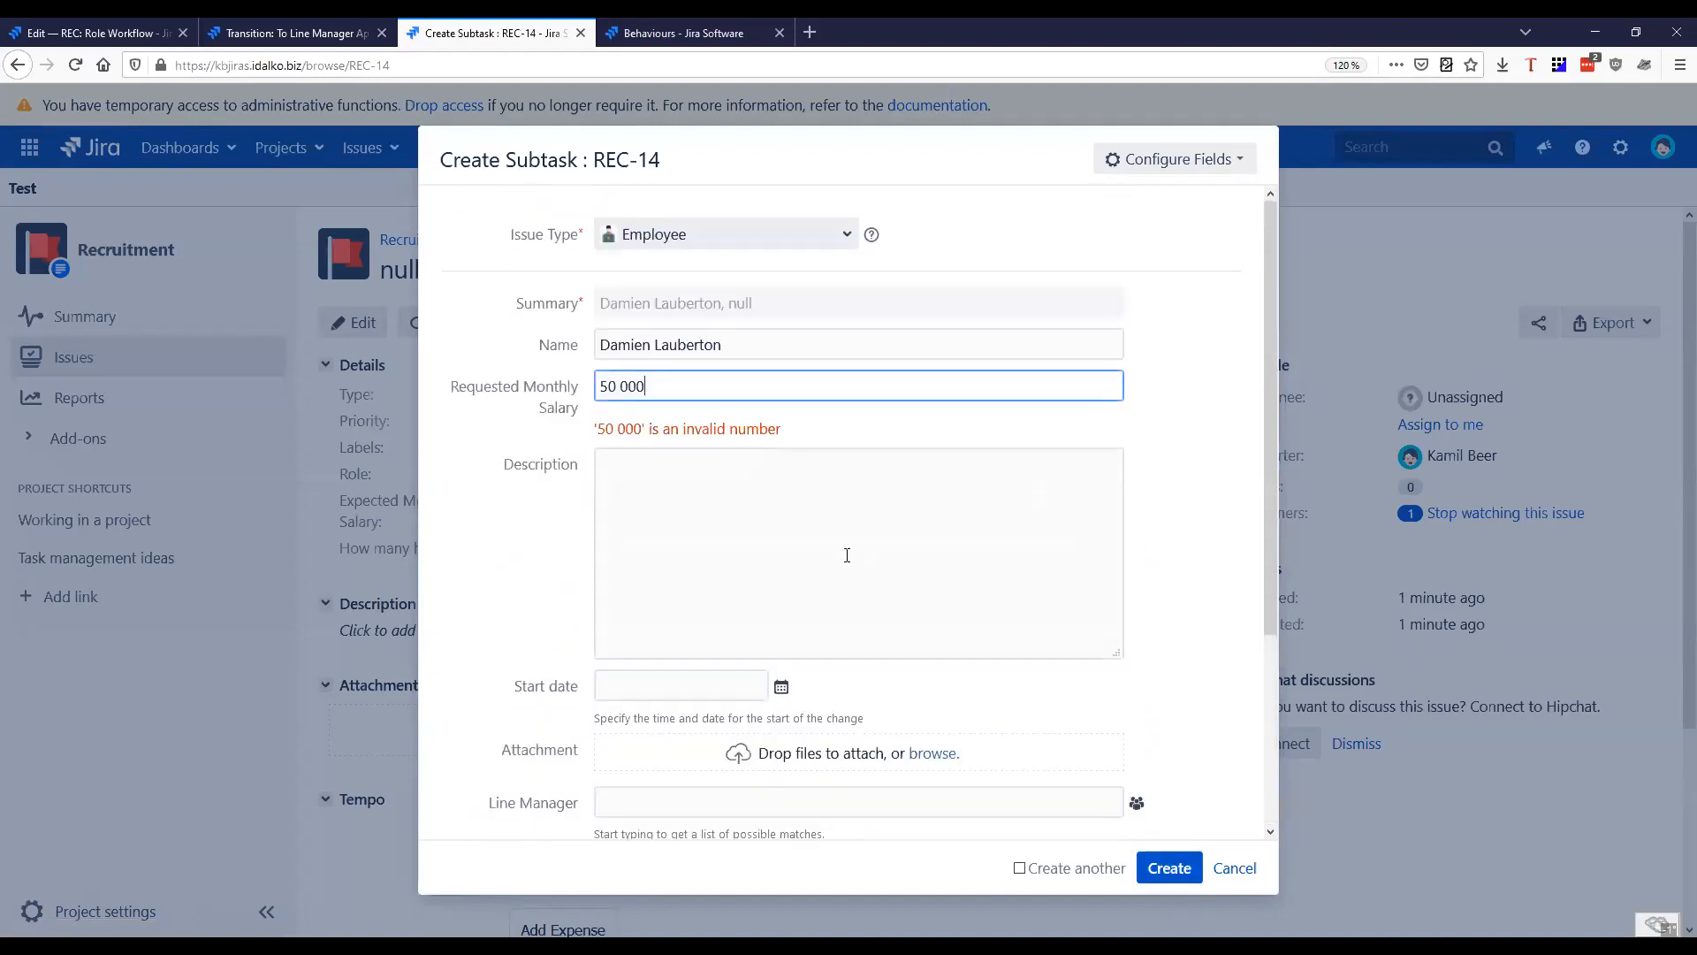
{"action": "key", "text": "BackSpace"}
{"action": "left_click", "coordinate": [1169, 868]}
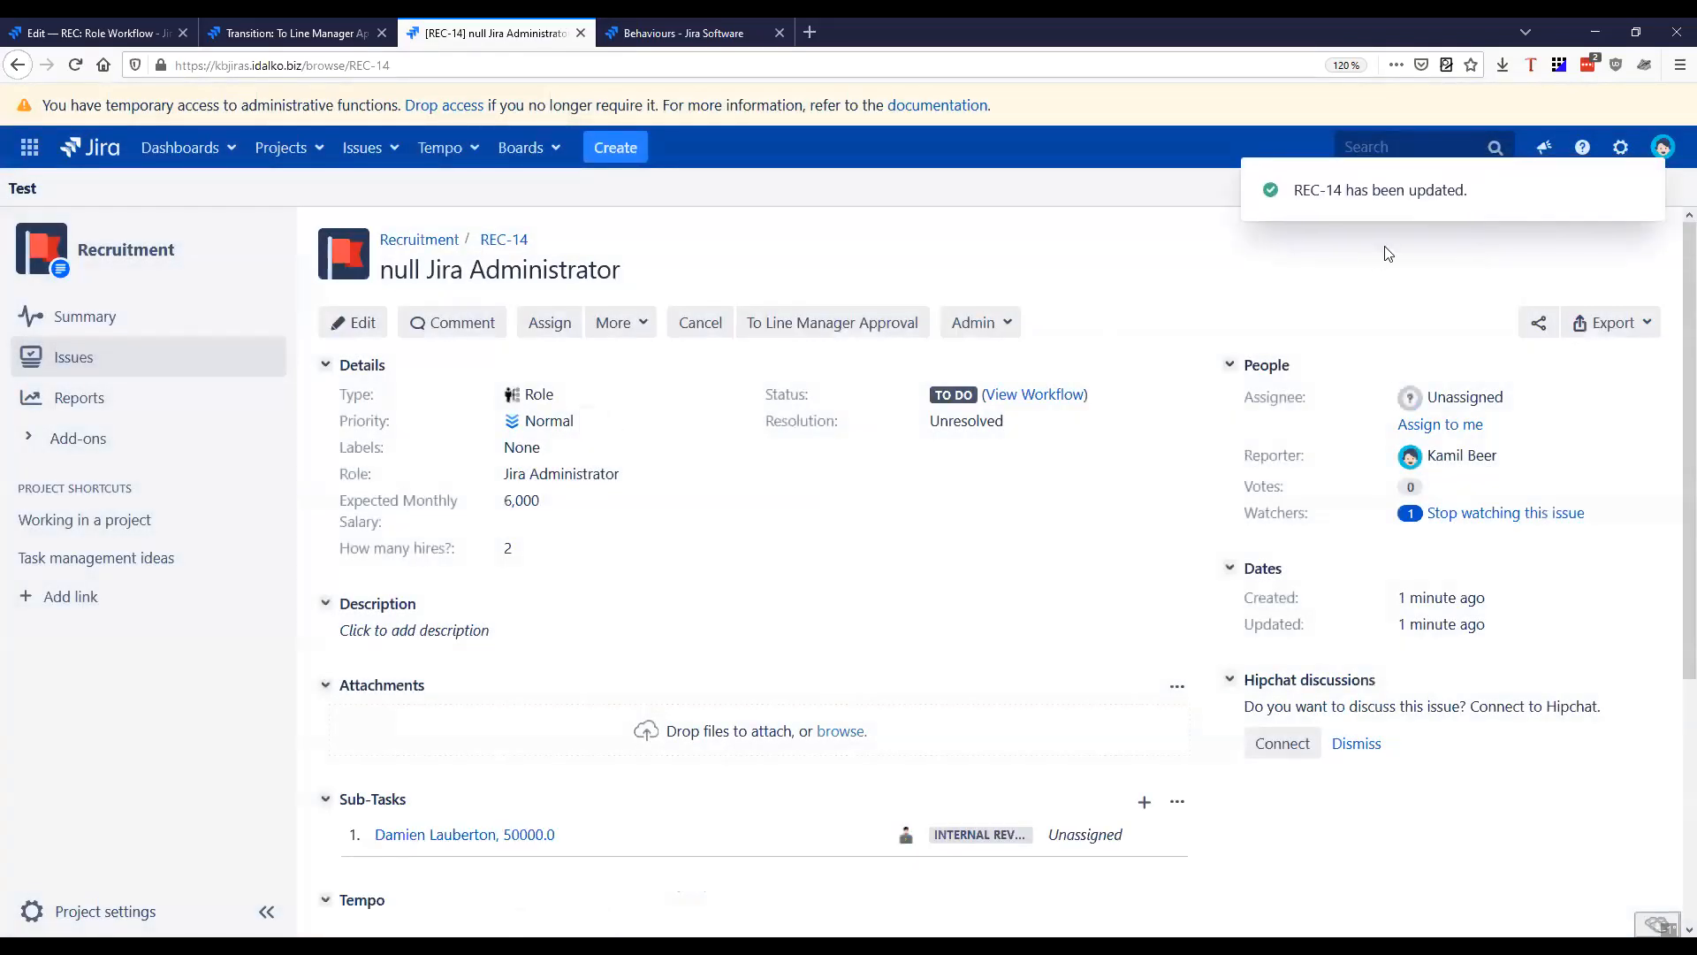
Open the new Employee subtask from its parent issue and examine its automatically filled summary
{"action": "scroll", "coordinate": [546, 523], "scroll_direction": "down", "scroll_amount": 4}
{"action": "left_click", "coordinate": [509, 478]}
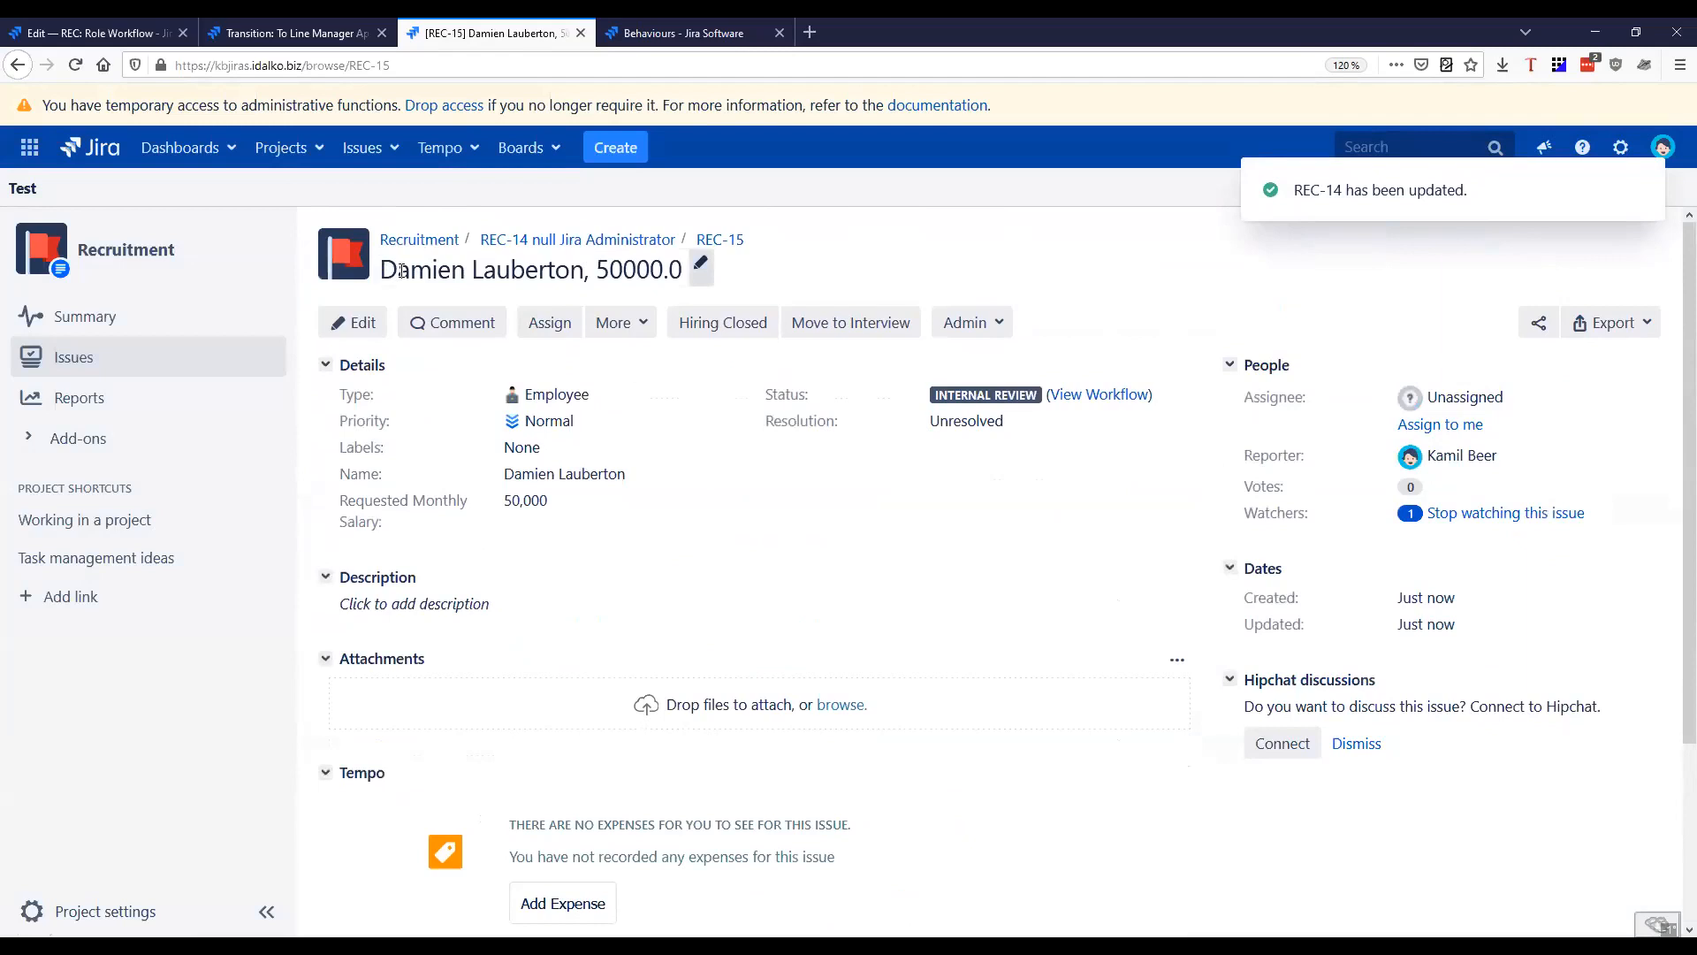
{"action": "left_click_drag", "start_coordinate": [381, 269], "coordinate": [683, 269]}
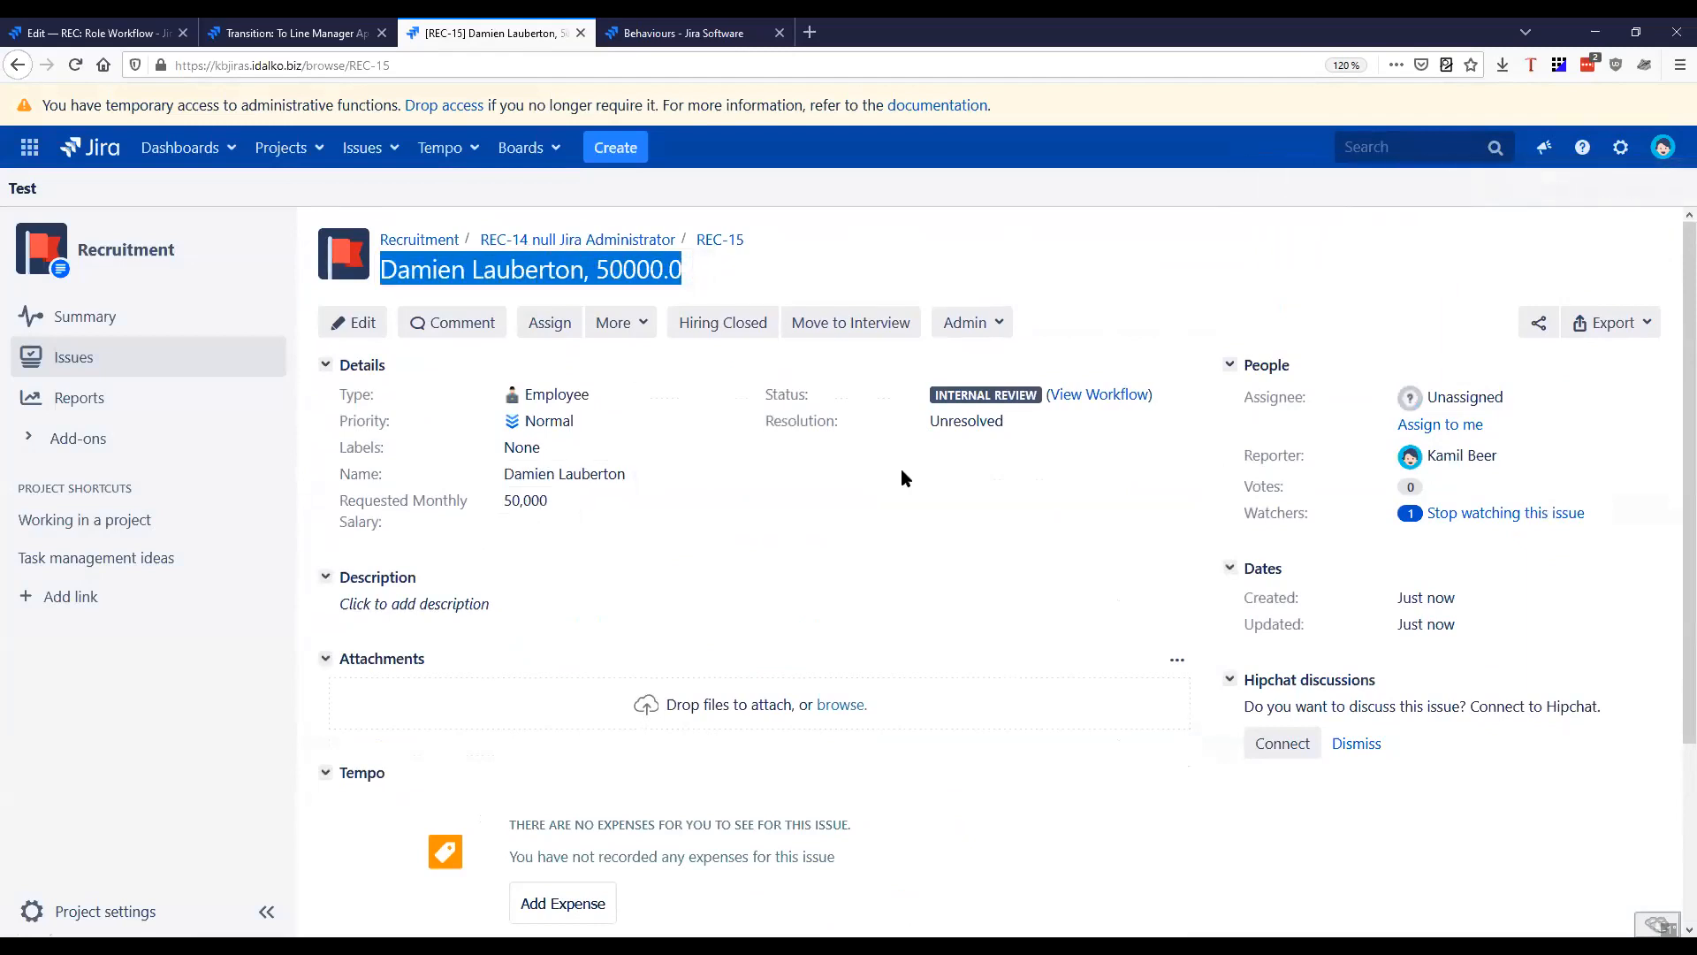
Open the field settings of the Role and Employee Summary Autofill behaviours in separate browser tabs and display the Employee one
{"action": "key", "text": "ctrl+Tab"}
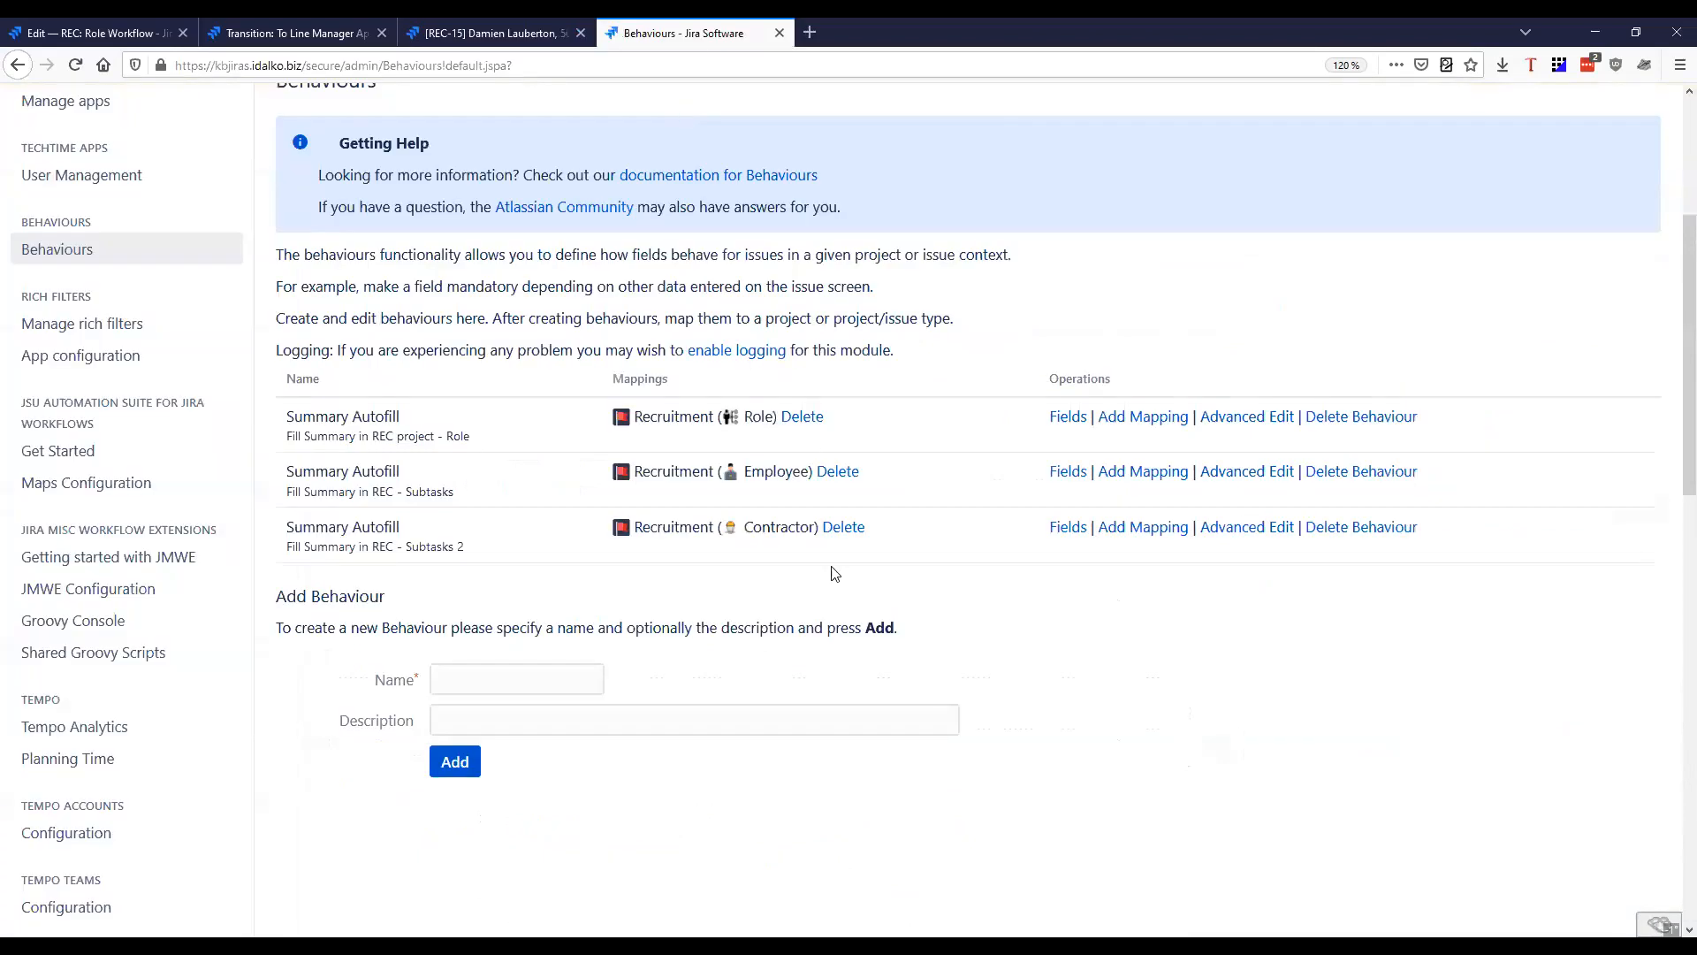
{"action": "scroll", "coordinate": [835, 573], "scroll_direction": "up", "scroll_amount": 3}
{"action": "scroll", "coordinate": [82, 456], "scroll_direction": "down", "scroll_amount": 3}
{"action": "middle_click", "coordinate": [1068, 417]}
{"action": "scroll", "coordinate": [977, 496], "scroll_direction": "up", "scroll_amount": 3}
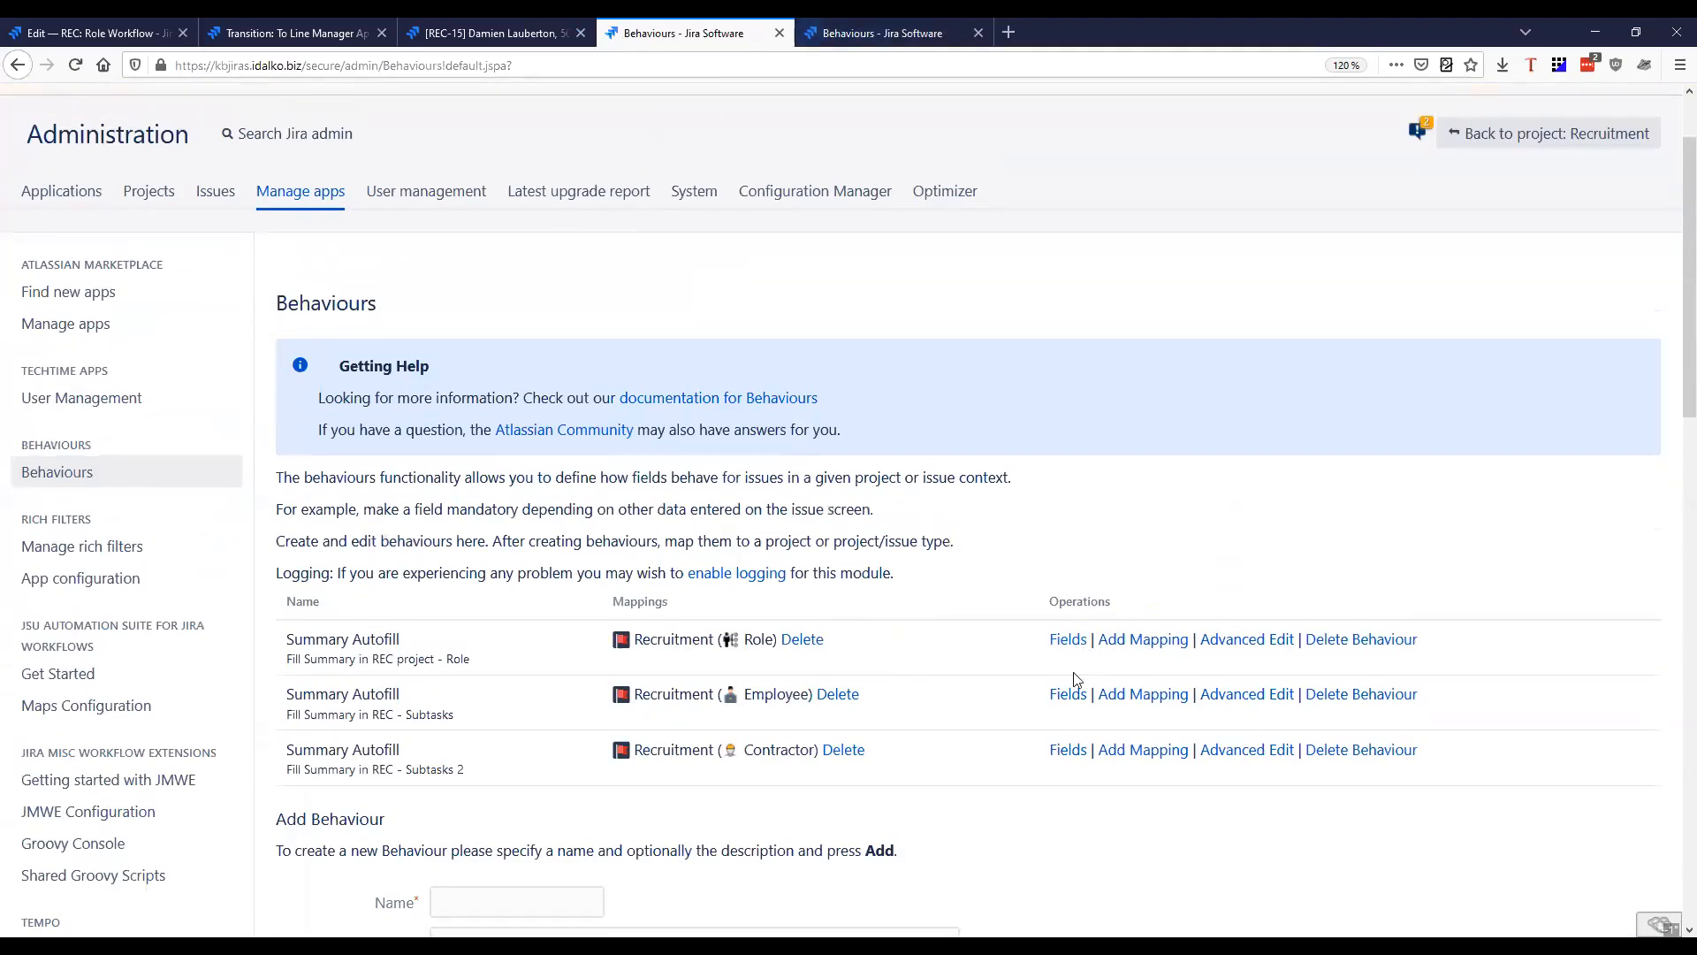
{"action": "middle_click", "coordinate": [1068, 694]}
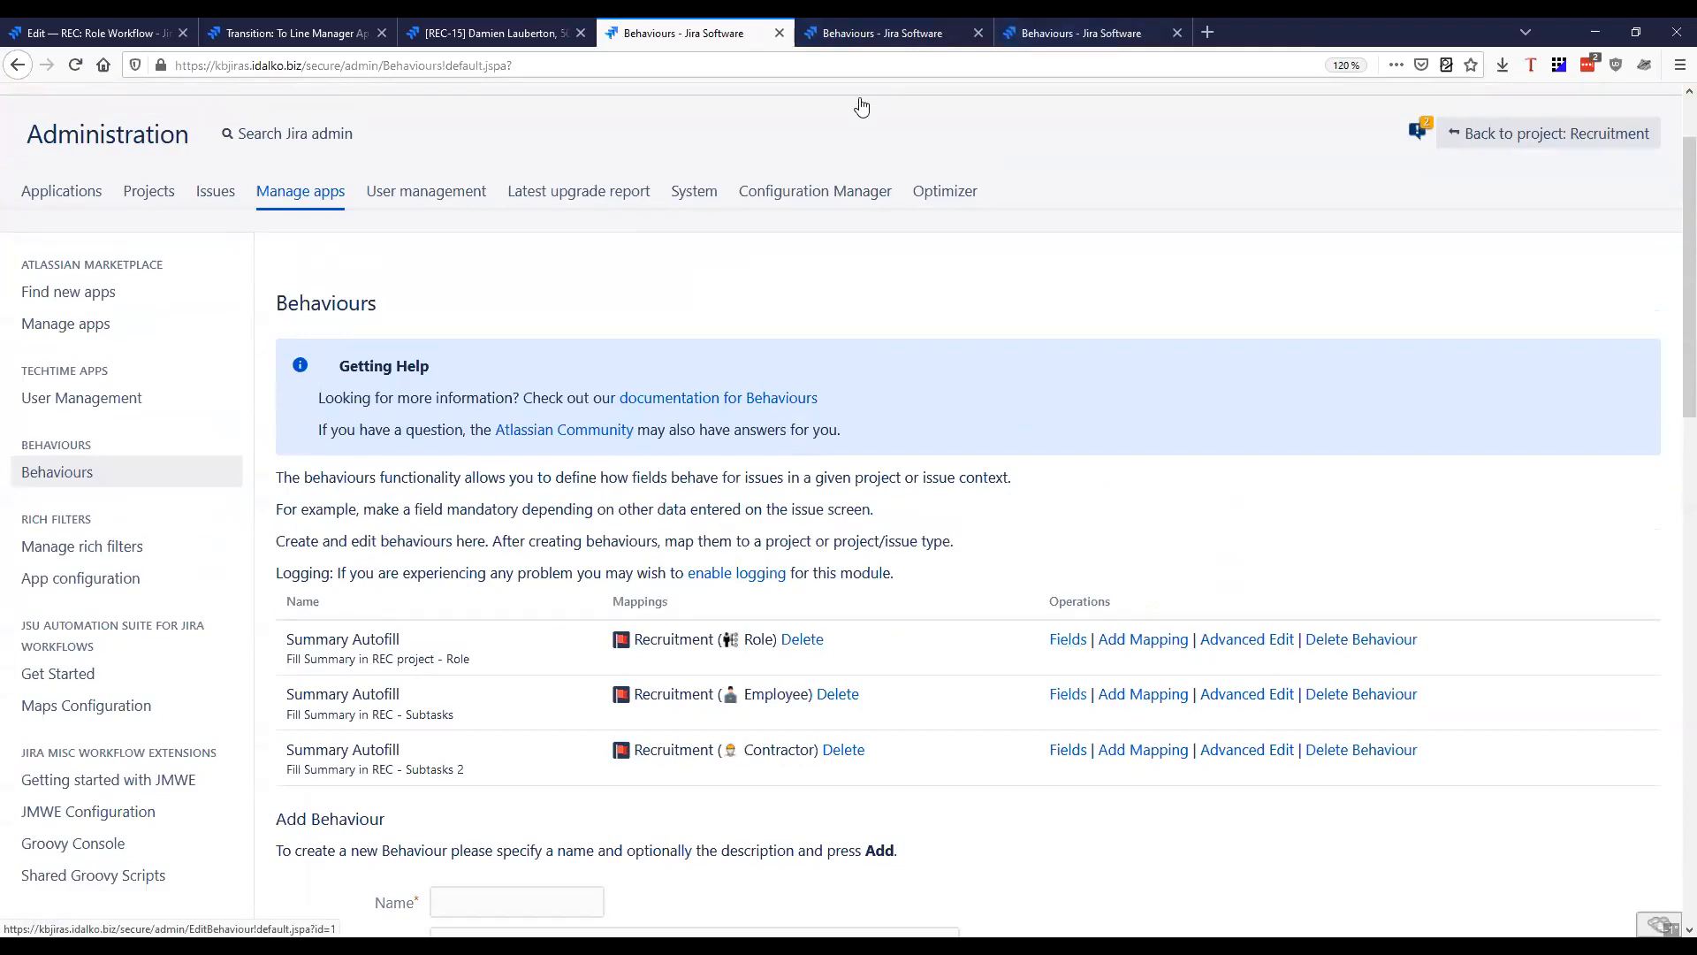
{"action": "left_click", "coordinate": [1064, 40]}
Review the Employee behaviour's mapping and its configured Summary, Name and Requested Monthly Salary fields
{"action": "scroll", "coordinate": [678, 559], "scroll_direction": "down", "scroll_amount": 1}
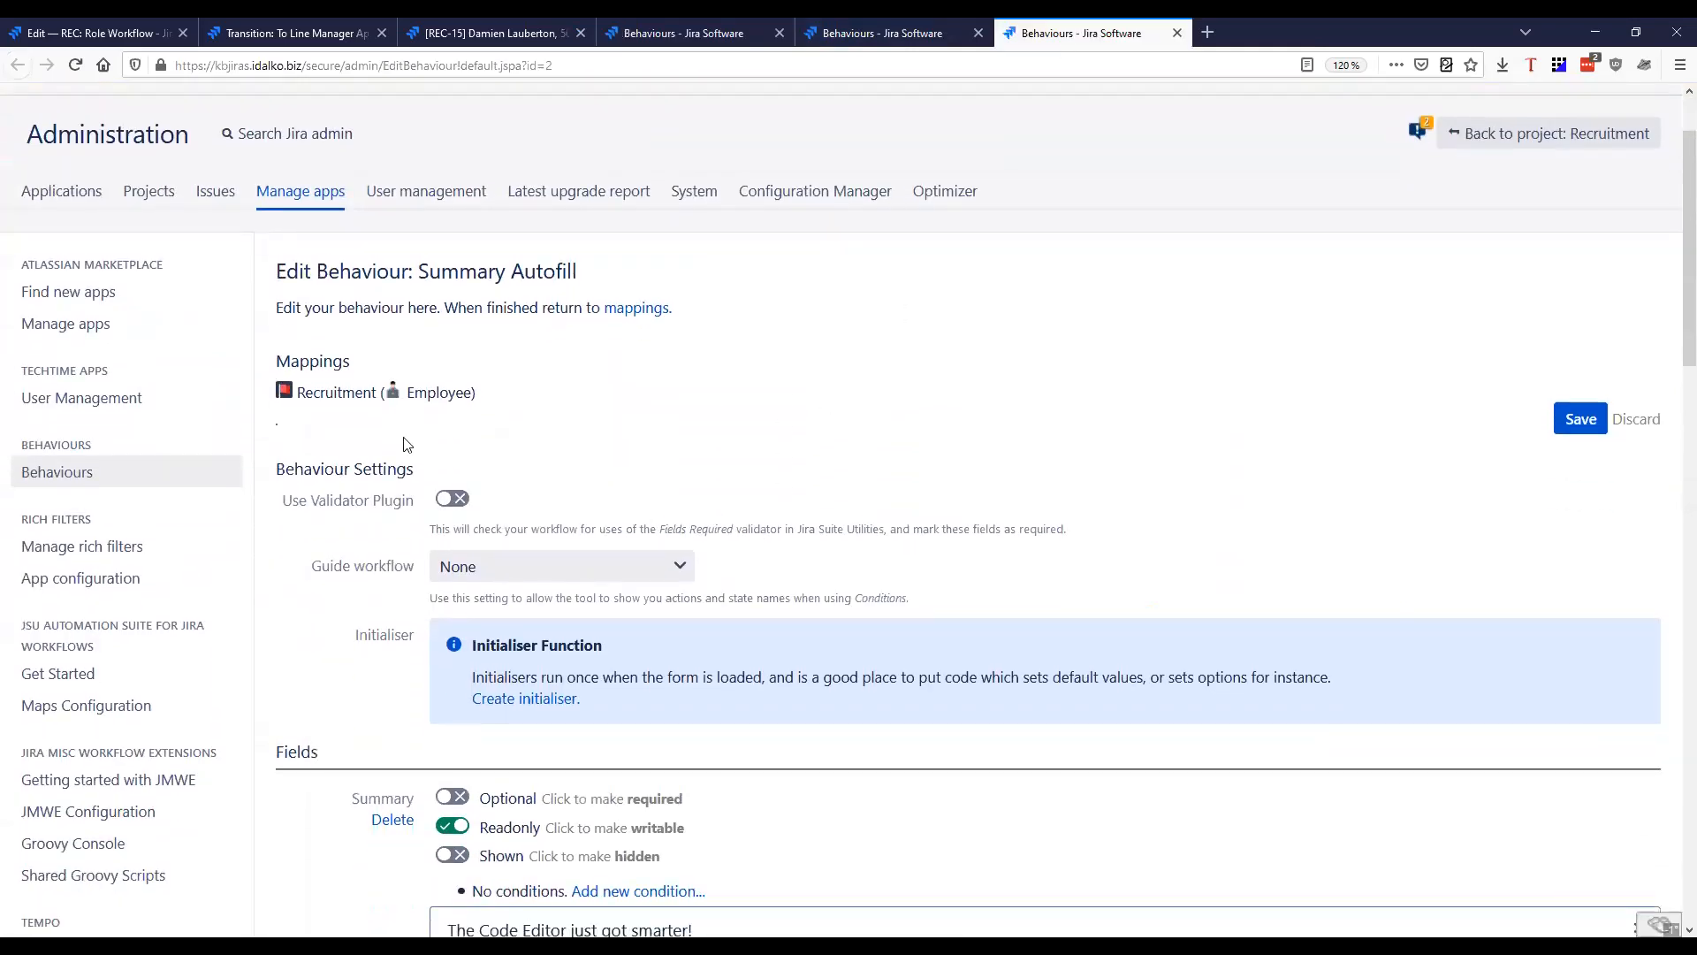
{"action": "scroll", "coordinate": [571, 401], "scroll_direction": "down", "scroll_amount": 3}
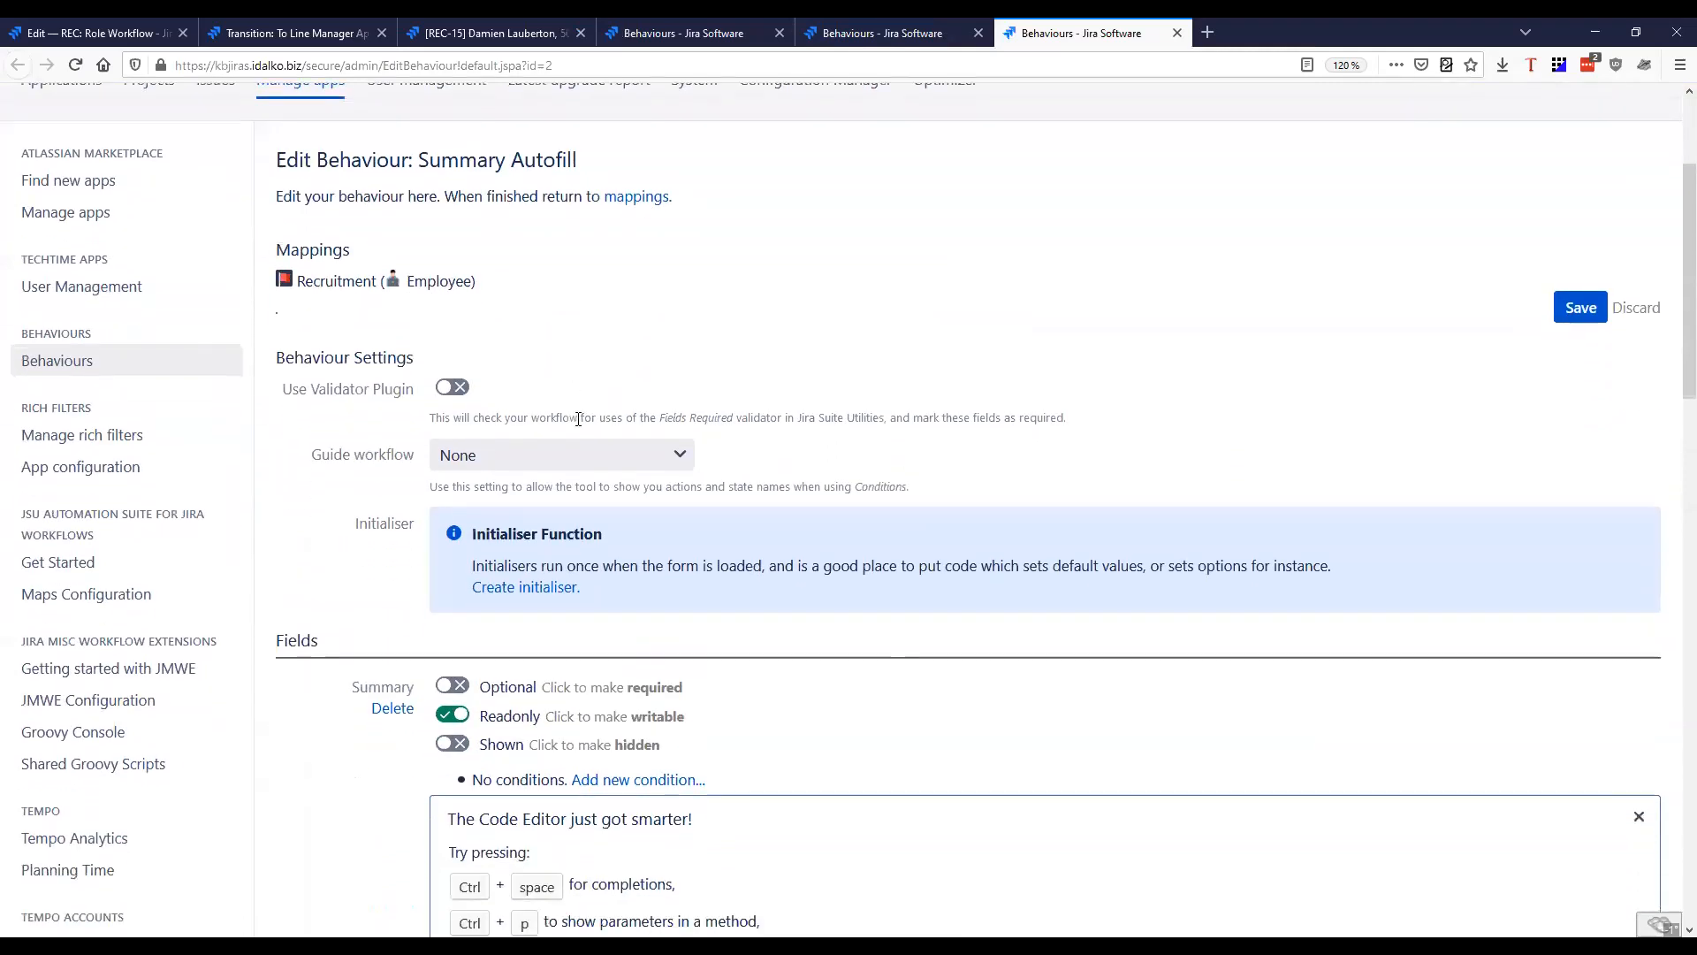
{"action": "scroll", "coordinate": [317, 486], "scroll_direction": "down", "scroll_amount": 2}
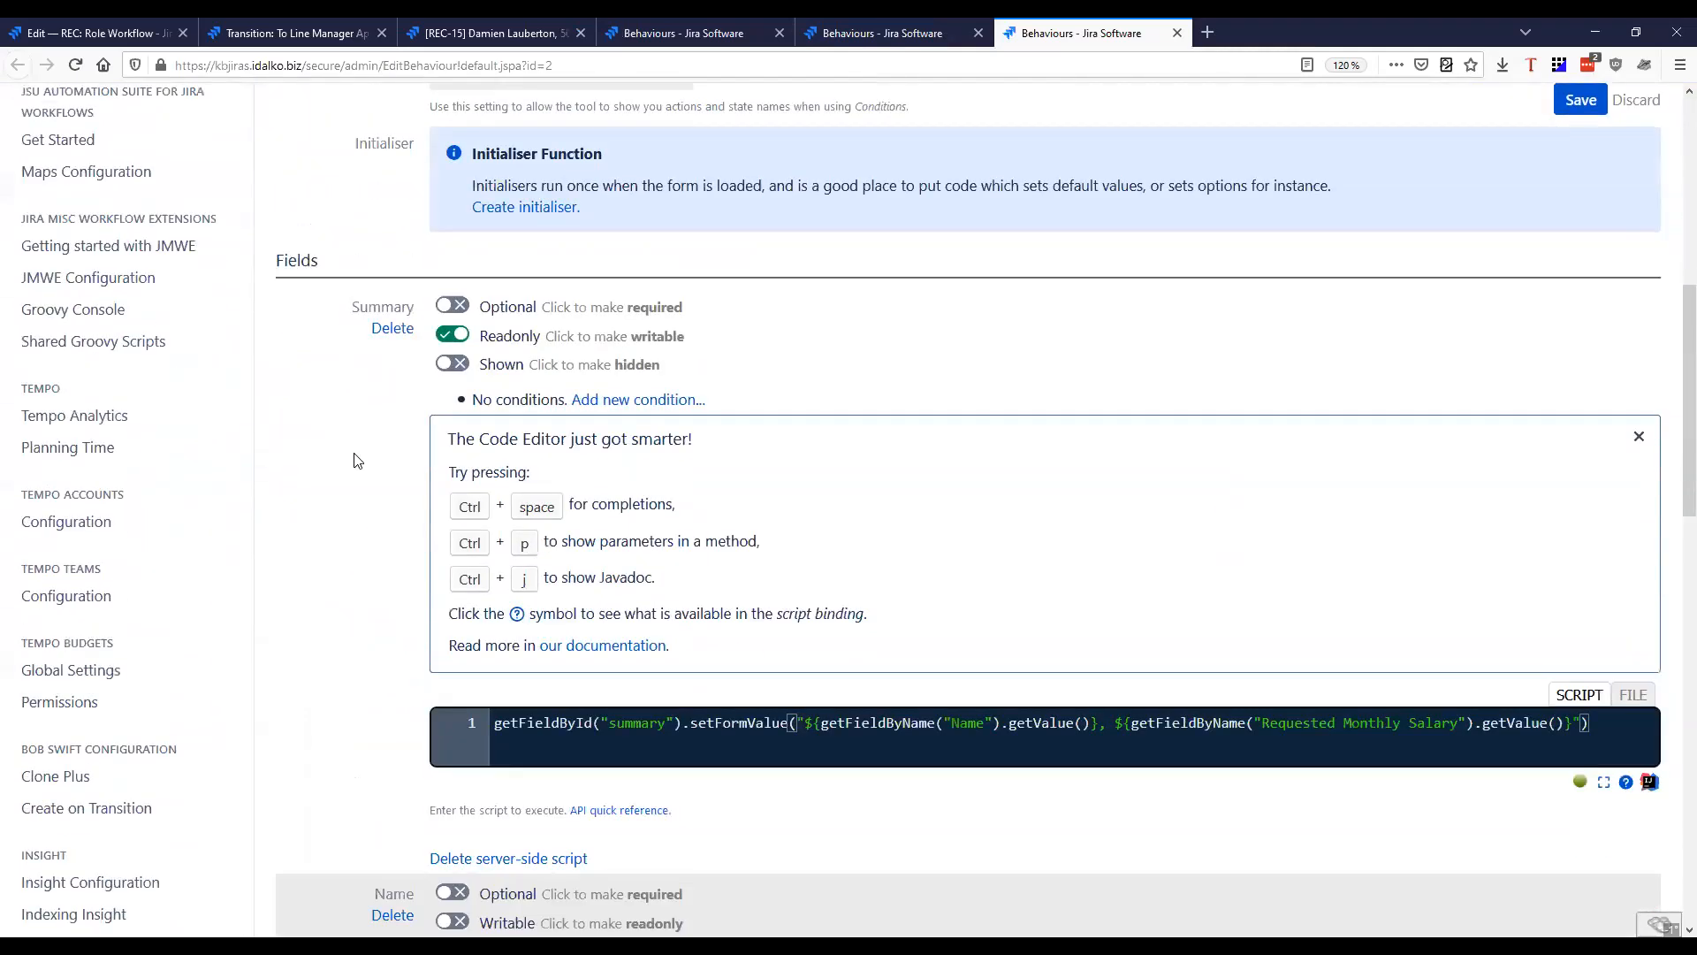
{"action": "left_click_drag", "start_coordinate": [353, 285], "coordinate": [399, 308]}
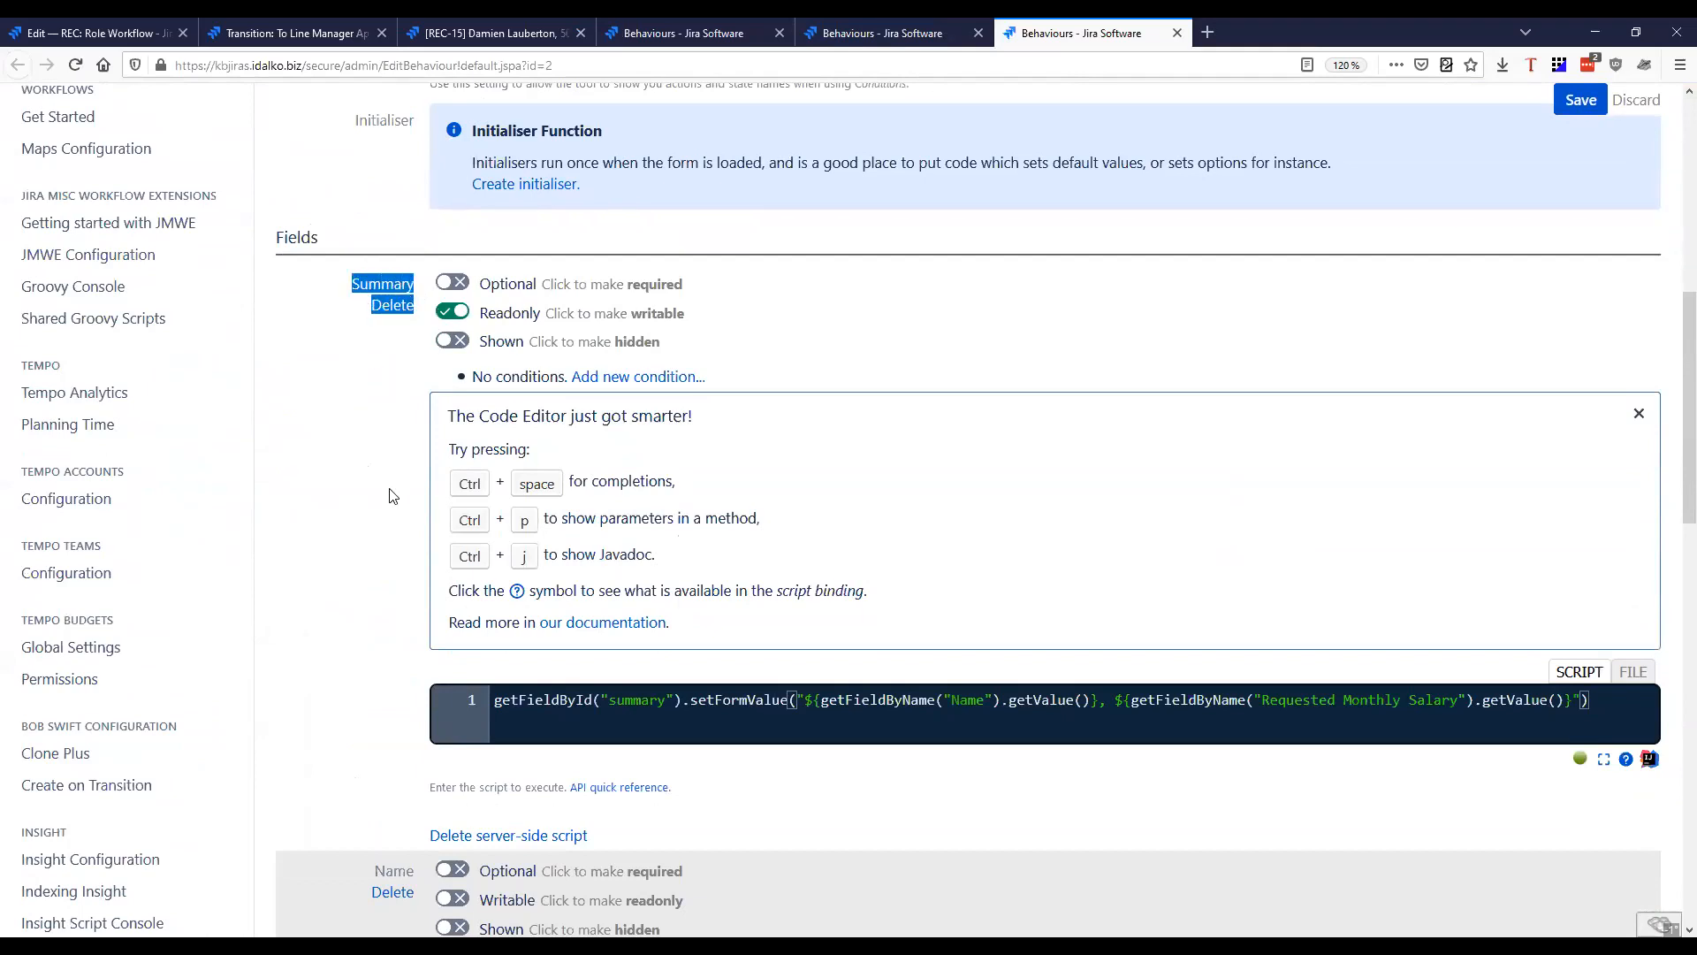
{"action": "scroll", "coordinate": [393, 496], "scroll_direction": "down", "scroll_amount": 4}
{"action": "left_click_drag", "start_coordinate": [370, 439], "coordinate": [389, 520]}
{"action": "scroll", "coordinate": [389, 520], "scroll_direction": "down", "scroll_amount": 3}
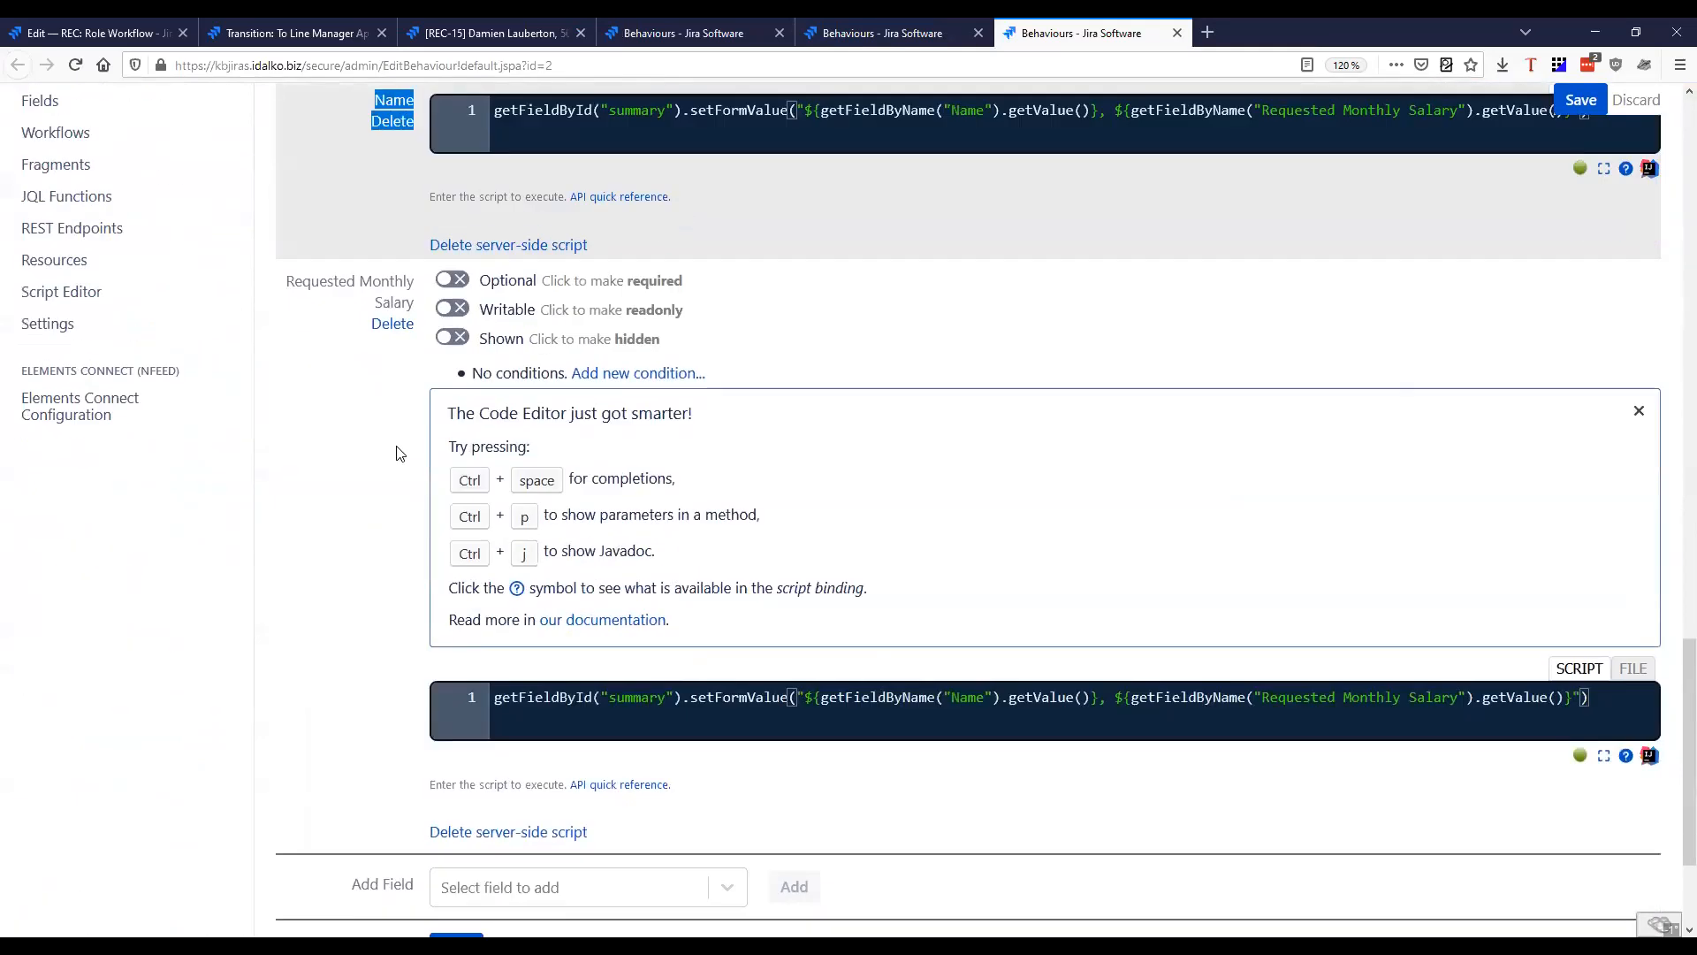
{"action": "left_click_drag", "start_coordinate": [276, 281], "coordinate": [418, 347]}
{"action": "left_click", "coordinate": [382, 576]}
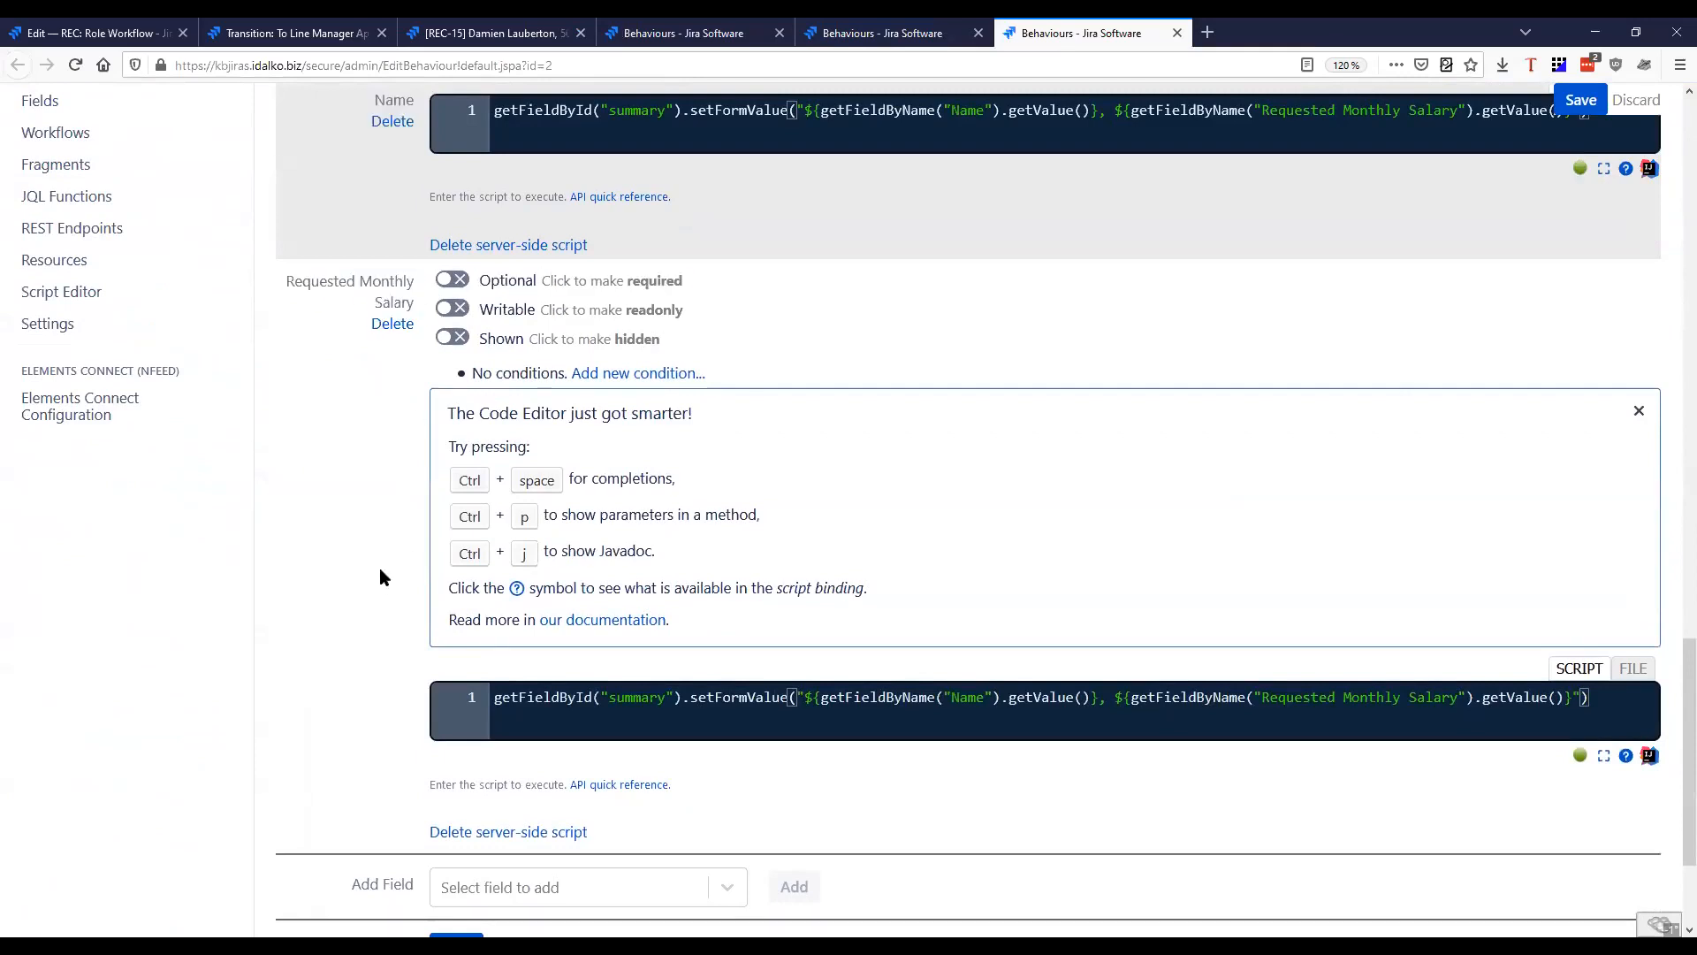
Compare the scripts attached to the Summary, Name and Requested Monthly Salary fields, and examine the Summary field's read-only setting
{"action": "scroll", "coordinate": [375, 638], "scroll_direction": "up", "scroll_amount": 5}
{"action": "scroll", "coordinate": [370, 672], "scroll_direction": "up", "scroll_amount": 6}
{"action": "left_click_drag", "start_coordinate": [362, 282], "coordinate": [416, 295]}
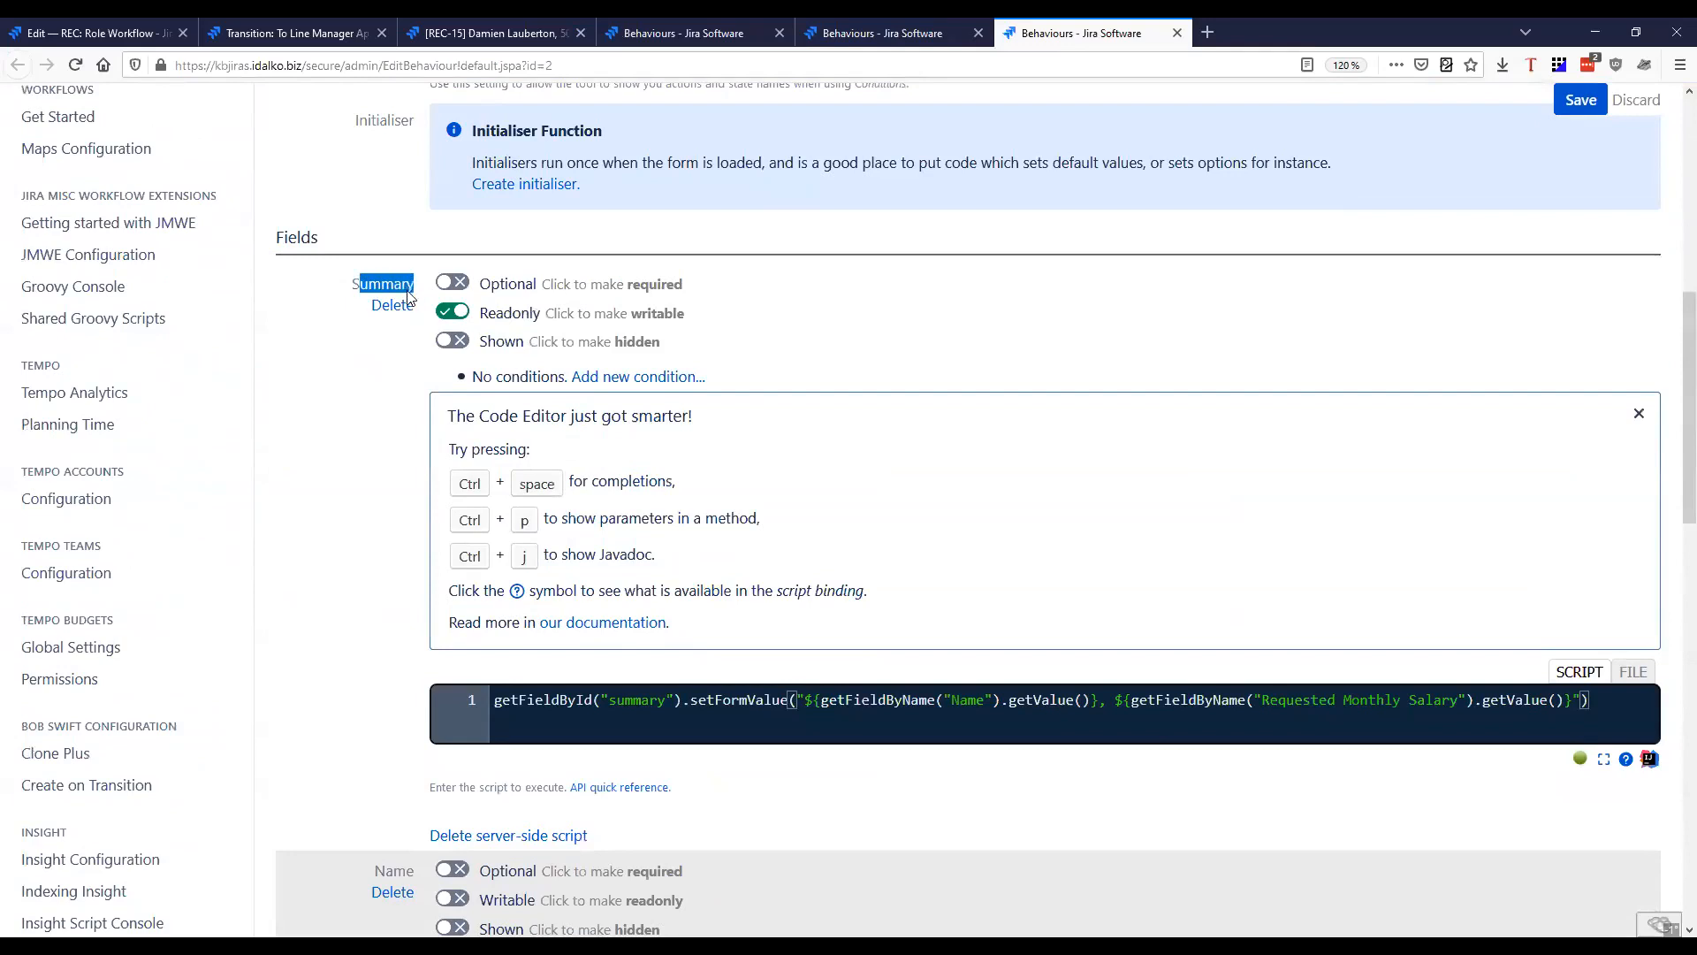
{"action": "scroll", "coordinate": [367, 614], "scroll_direction": "down", "scroll_amount": 5}
{"action": "left_click", "coordinate": [376, 429]}
{"action": "left_click_drag", "start_coordinate": [375, 428], "coordinate": [415, 432]}
{"action": "scroll", "coordinate": [408, 479], "scroll_direction": "down", "scroll_amount": 5}
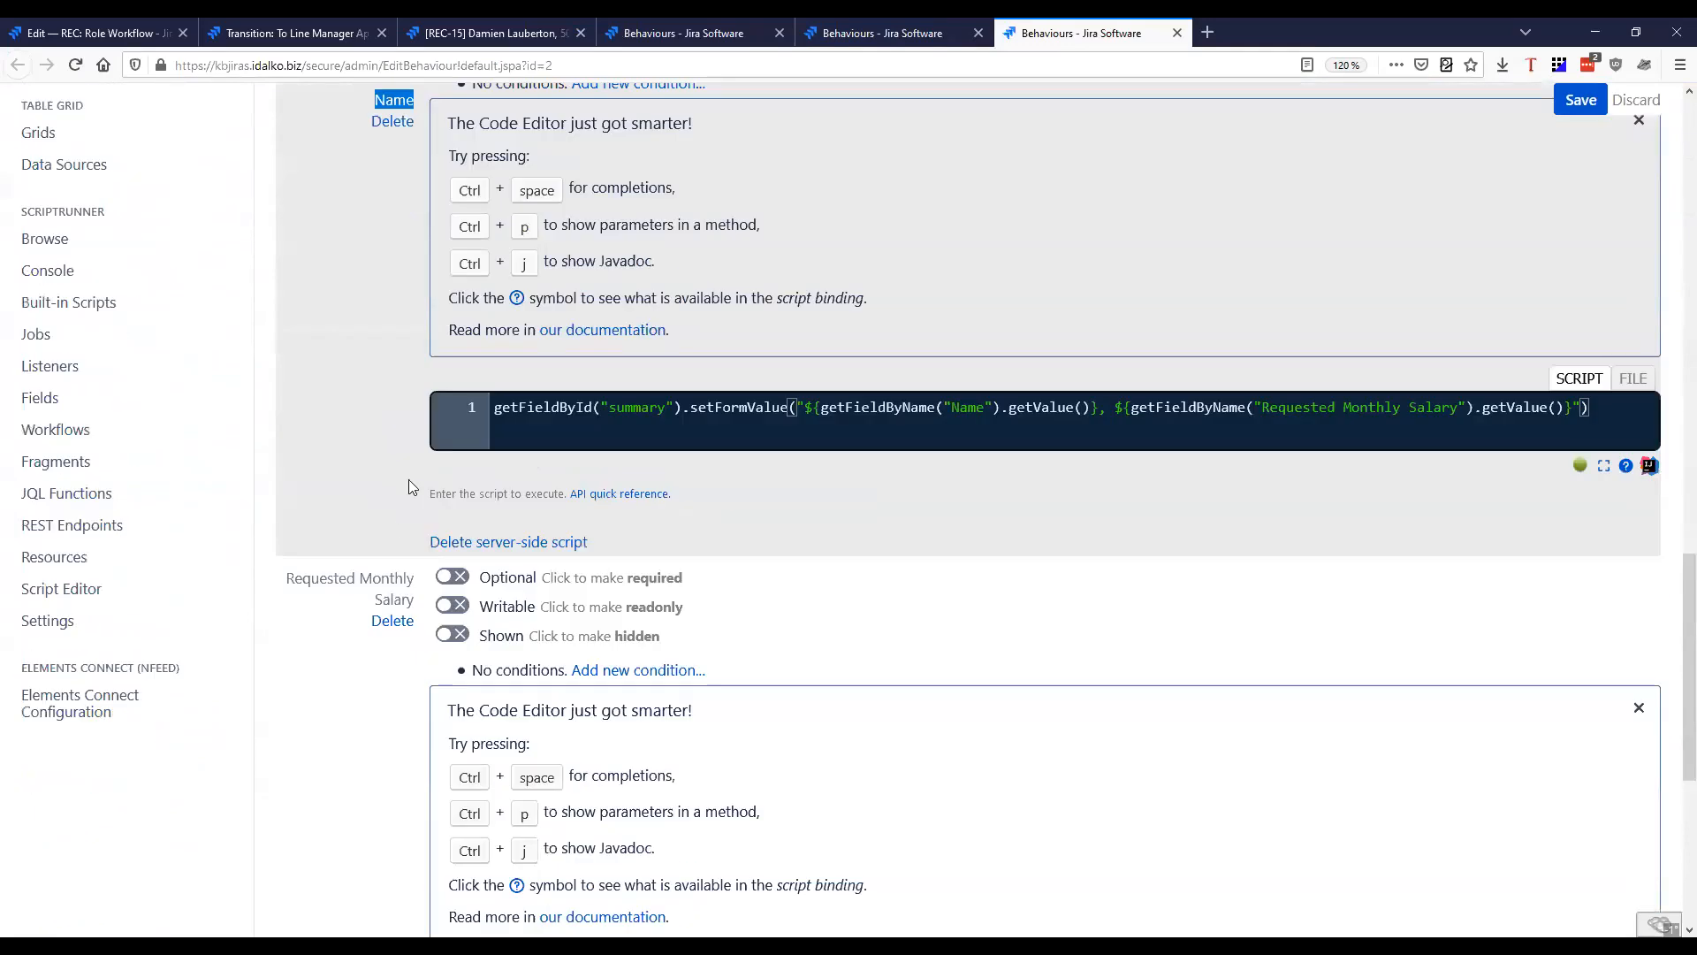
{"action": "left_click_drag", "start_coordinate": [288, 503], "coordinate": [409, 531]}
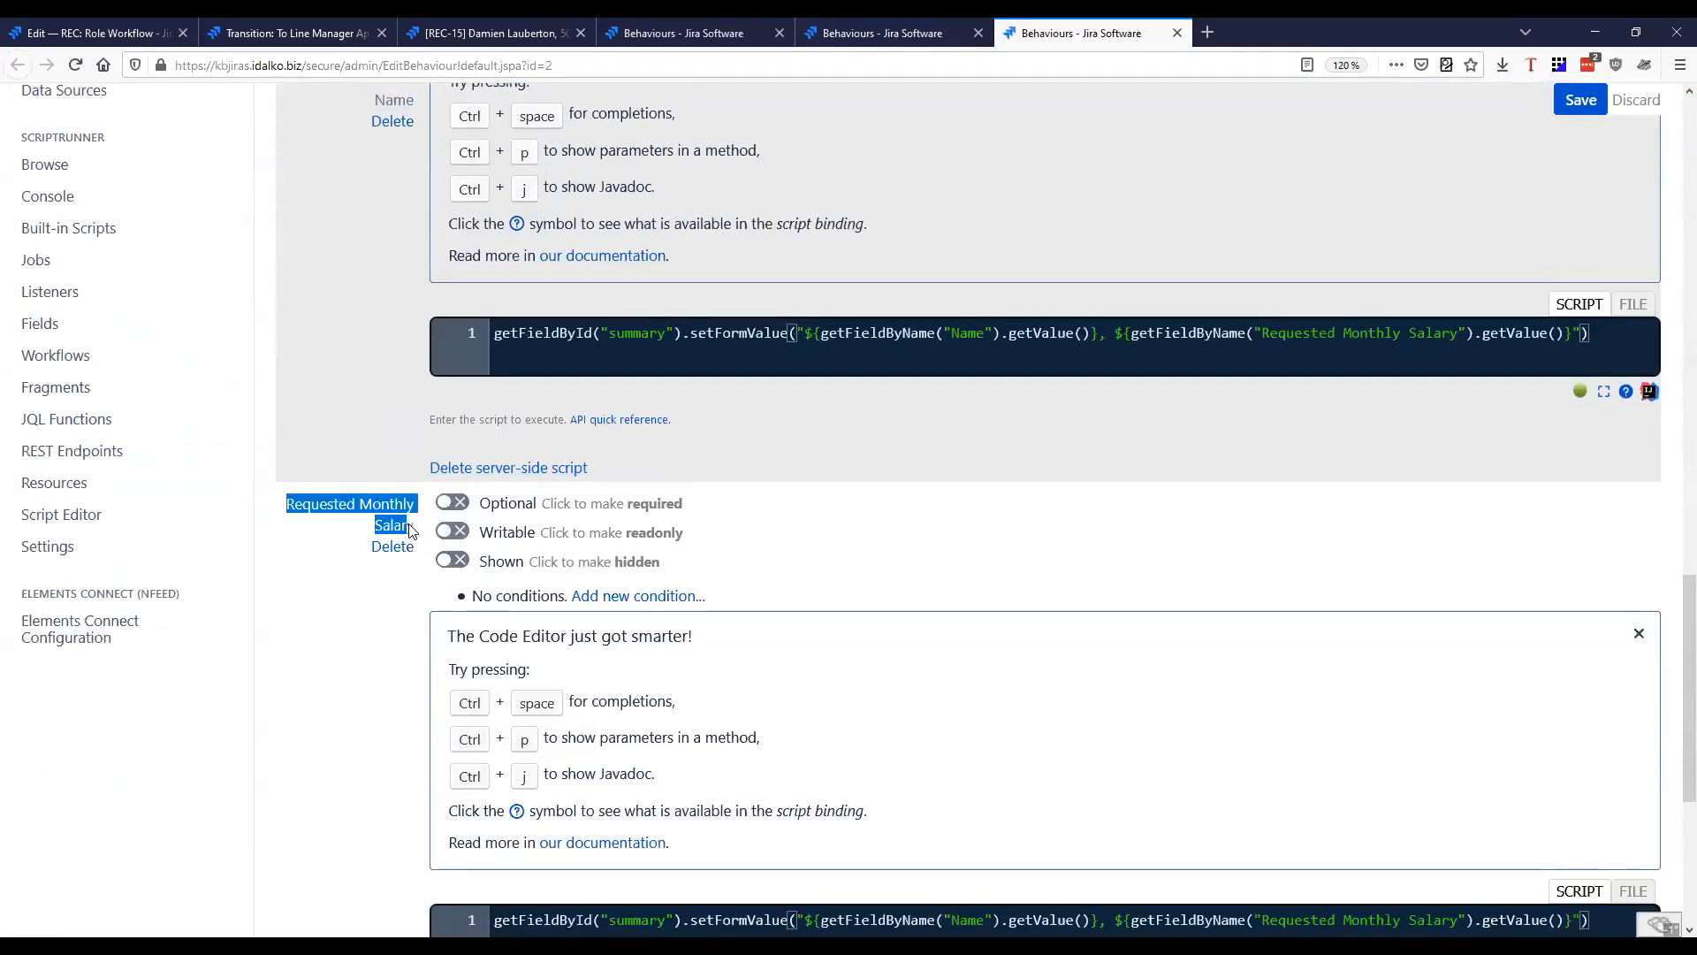
{"action": "scroll", "coordinate": [372, 610], "scroll_direction": "up", "scroll_amount": 10}
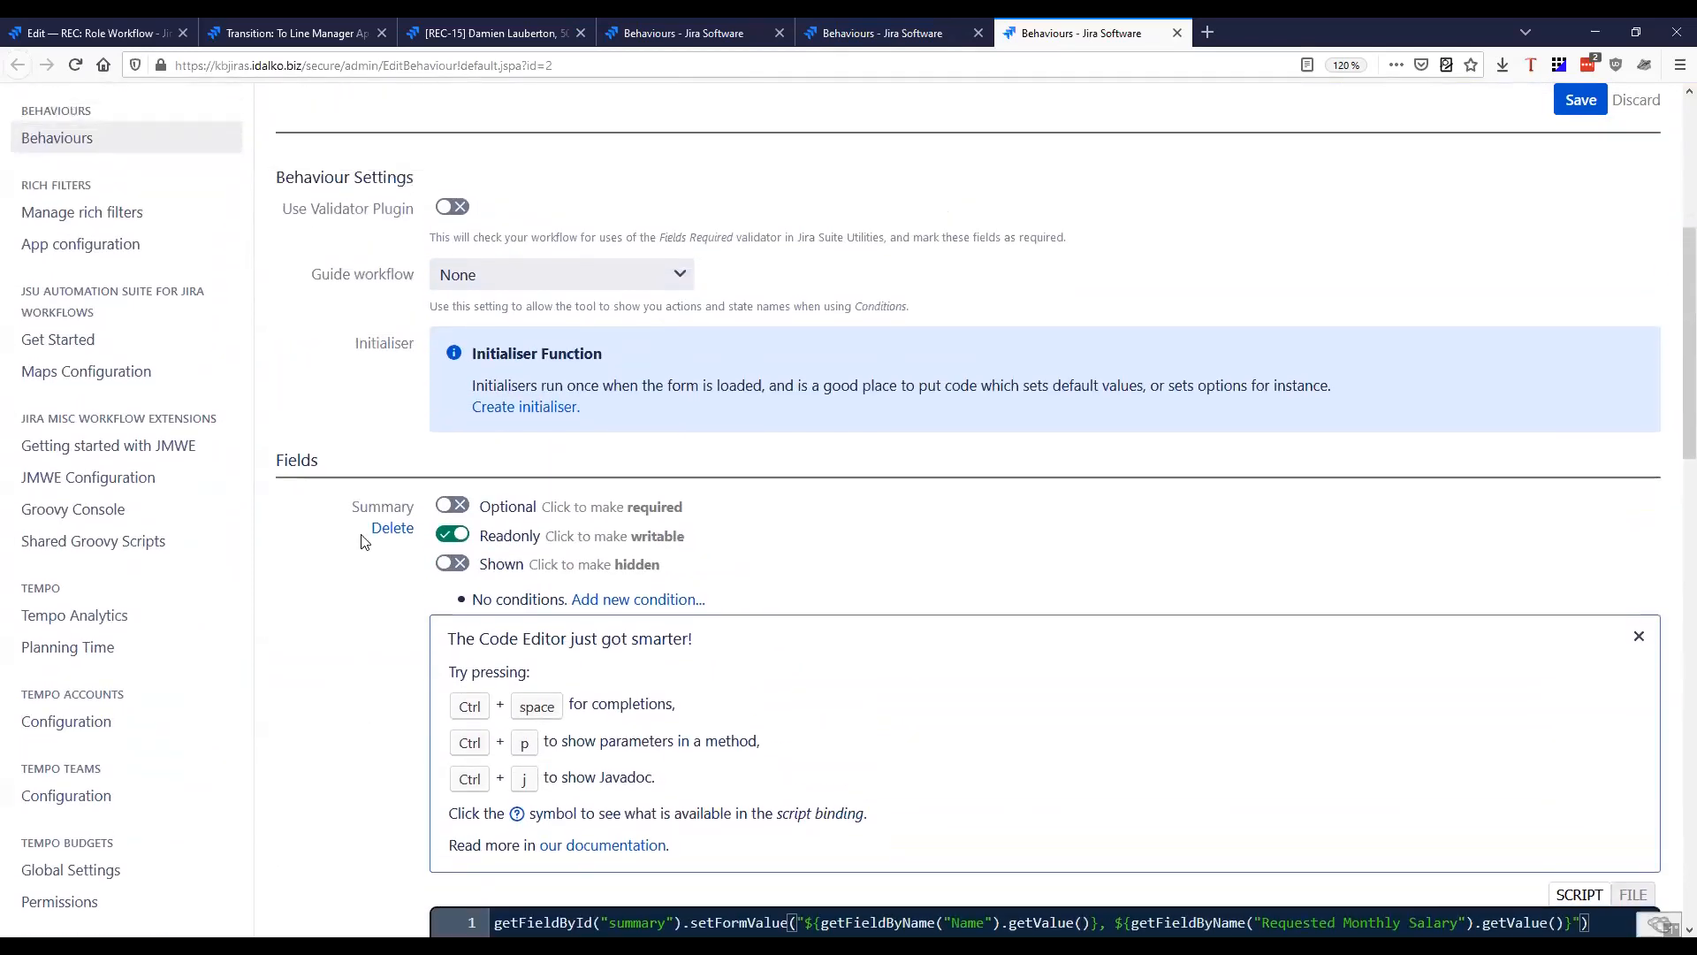
{"action": "left_click_drag", "start_coordinate": [351, 506], "coordinate": [414, 516]}
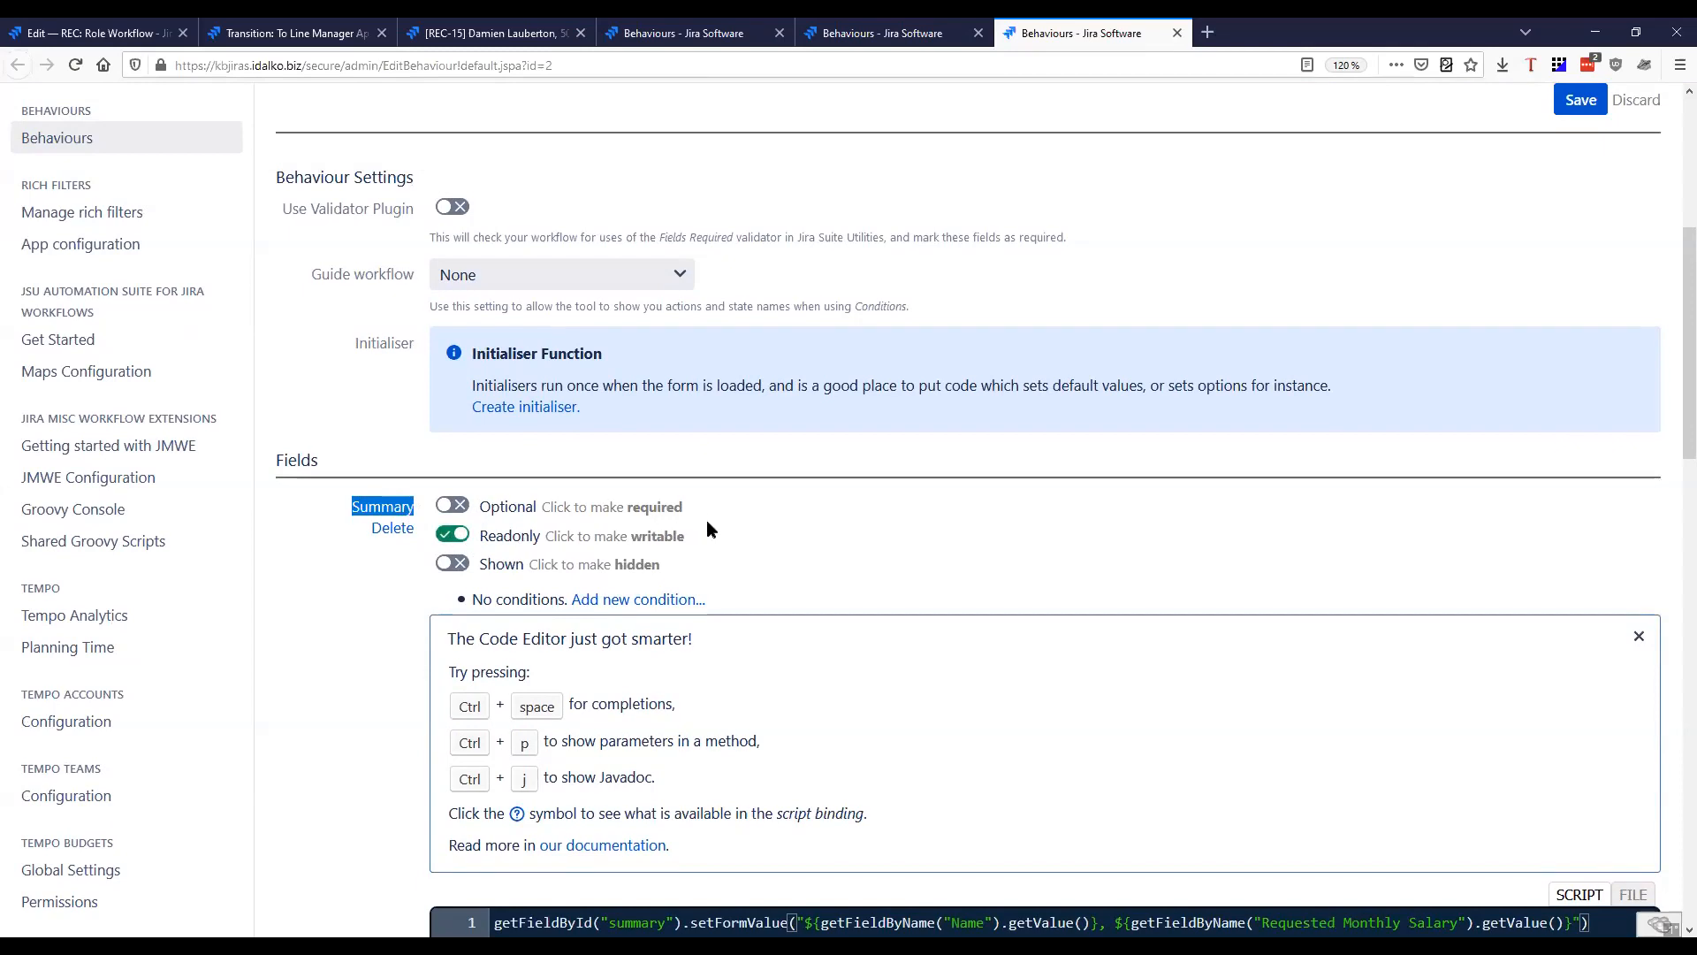
Examine how the Employee behaviour's Summary script sets the form value from the Name and Requested Monthly Salary fields
{"action": "scroll", "coordinate": [831, 585], "scroll_direction": "down", "scroll_amount": 5}
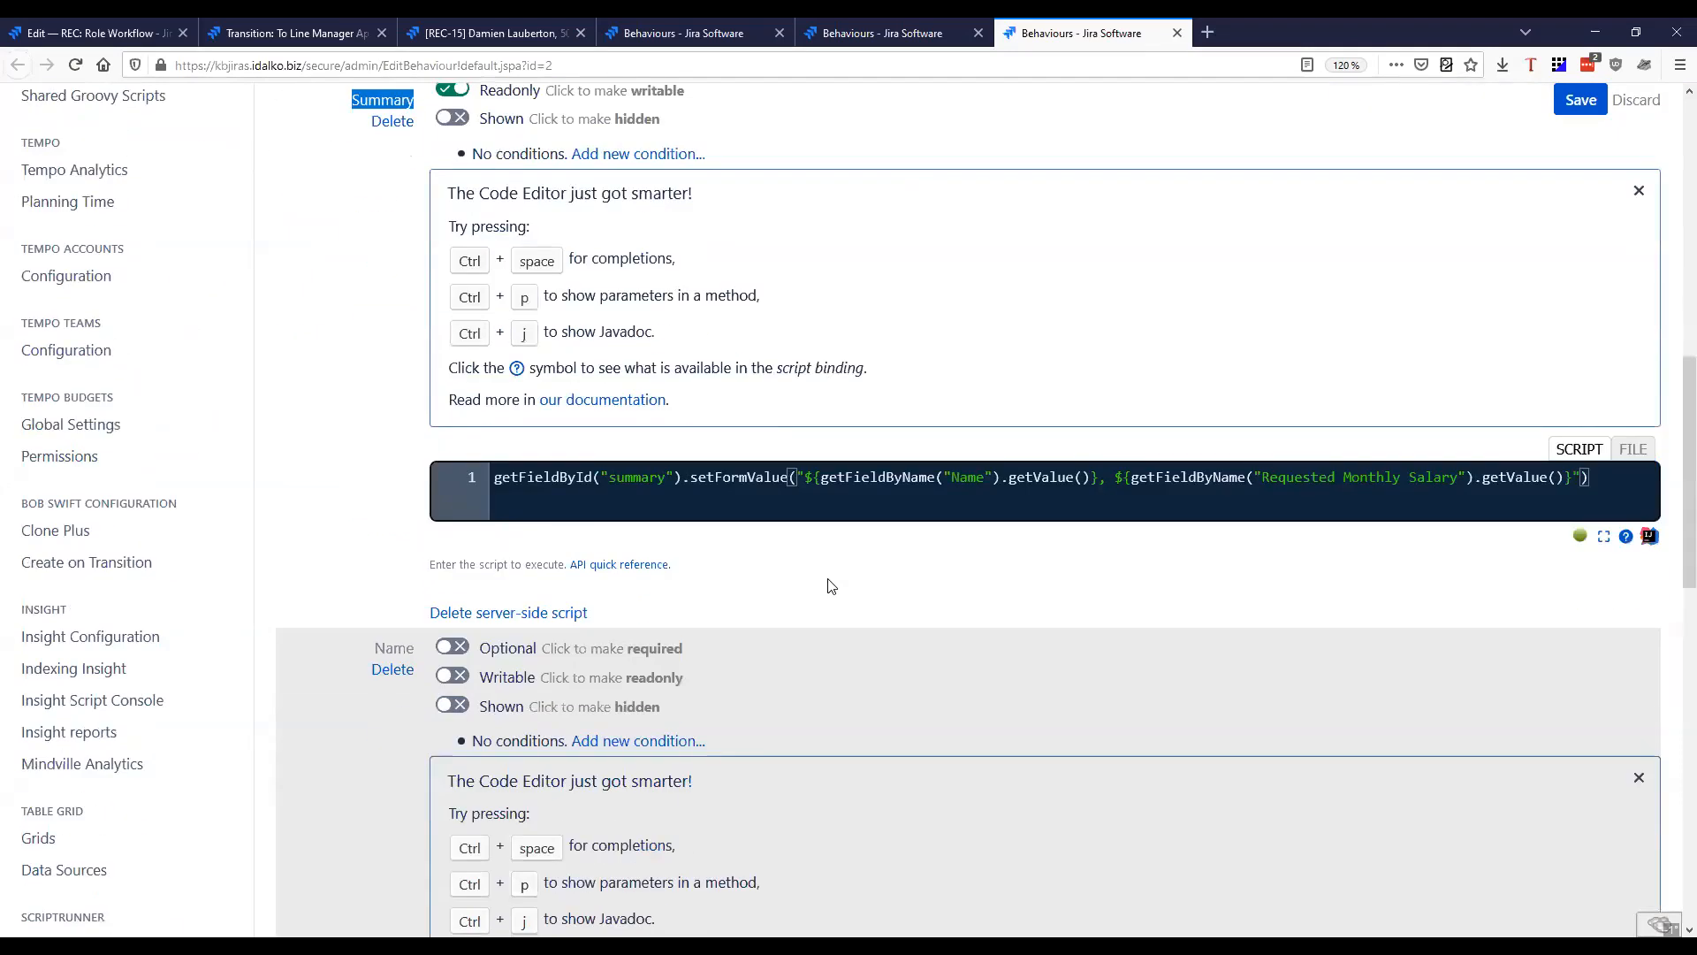
{"action": "left_click", "coordinate": [765, 482]}
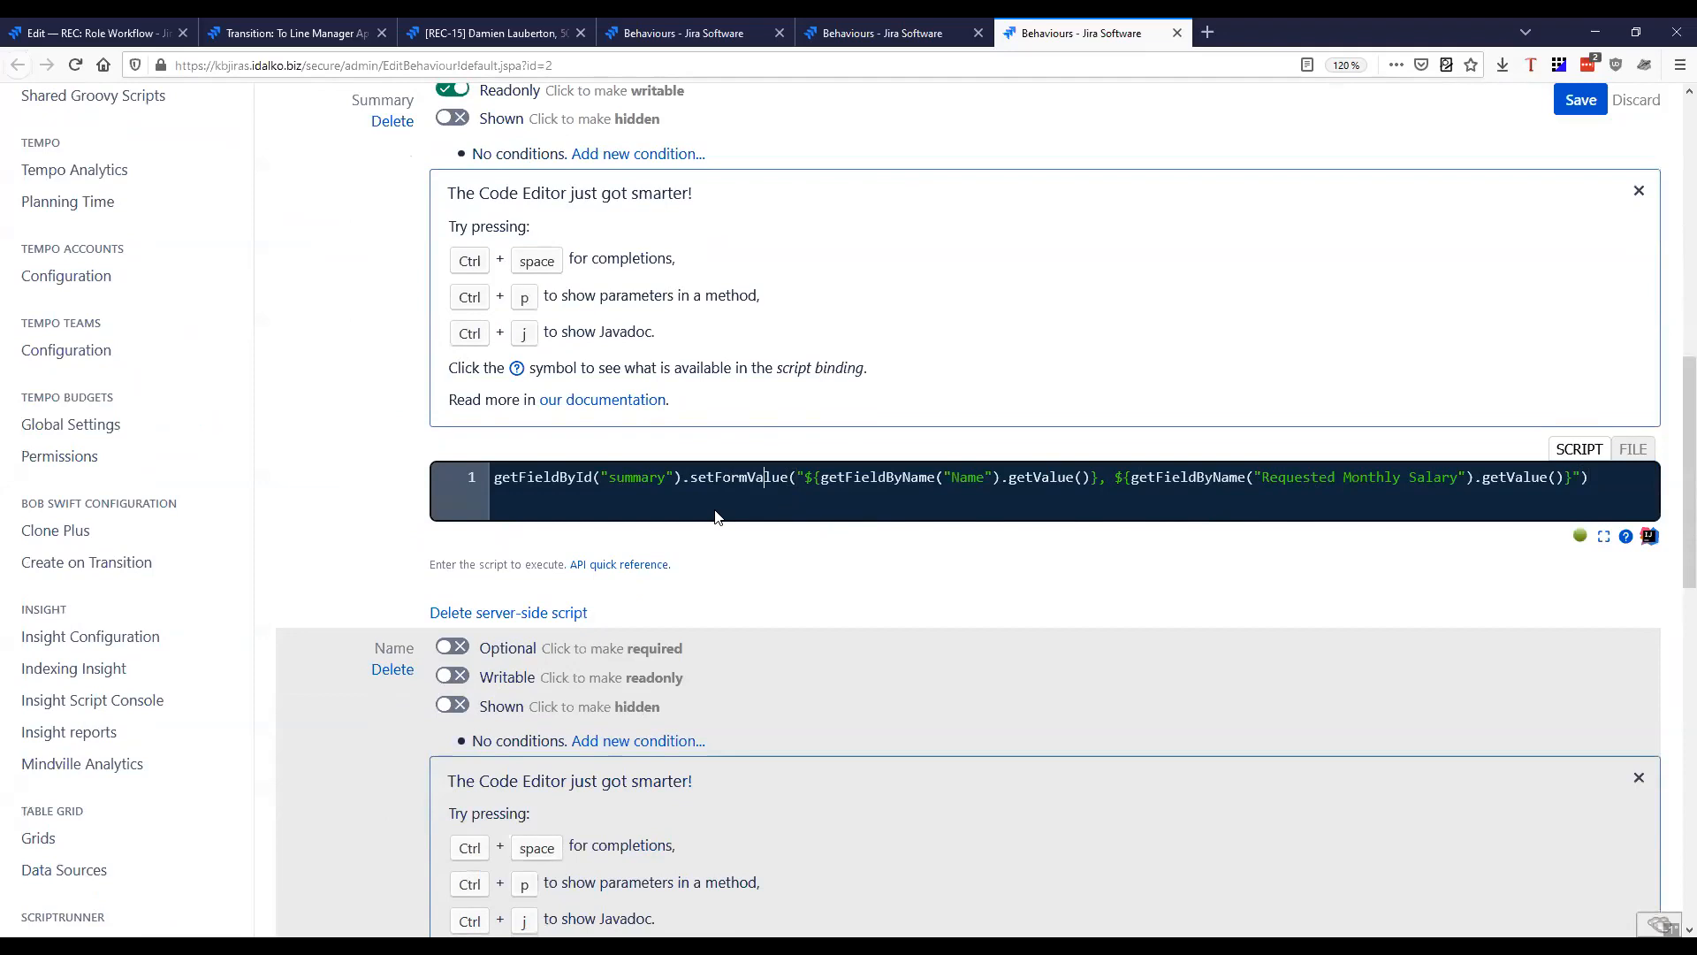
{"action": "left_click_drag", "start_coordinate": [601, 478], "coordinate": [792, 478]}
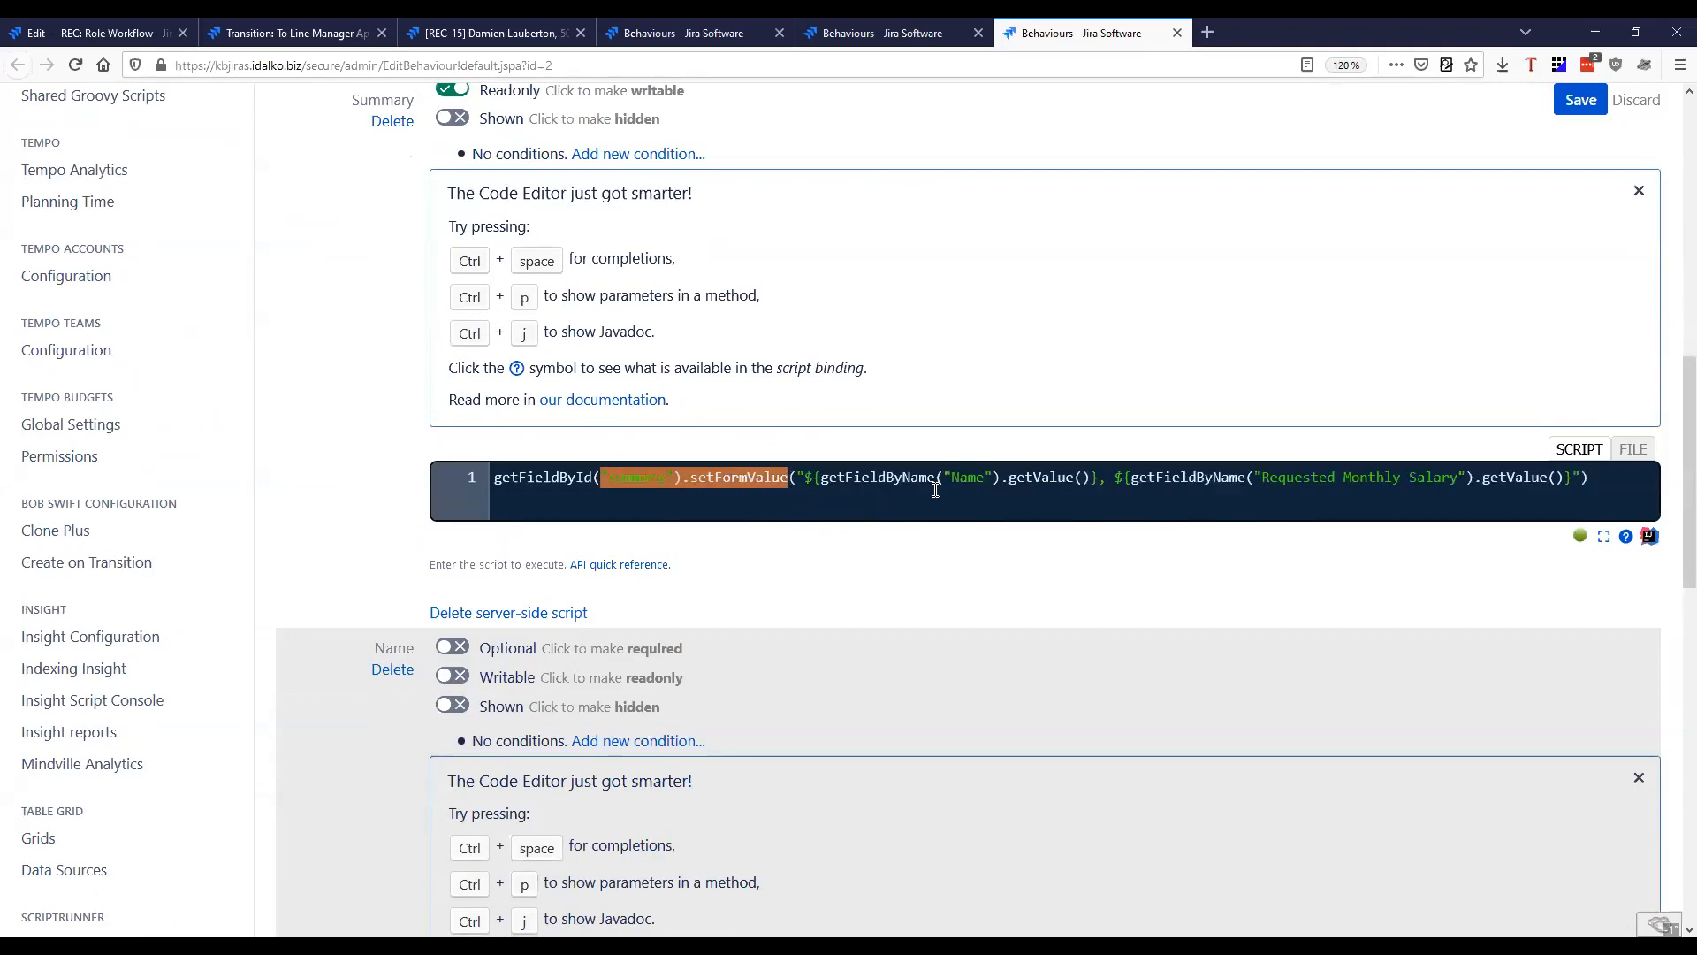
{"action": "left_click_drag", "start_coordinate": [949, 478], "coordinate": [1079, 475]}
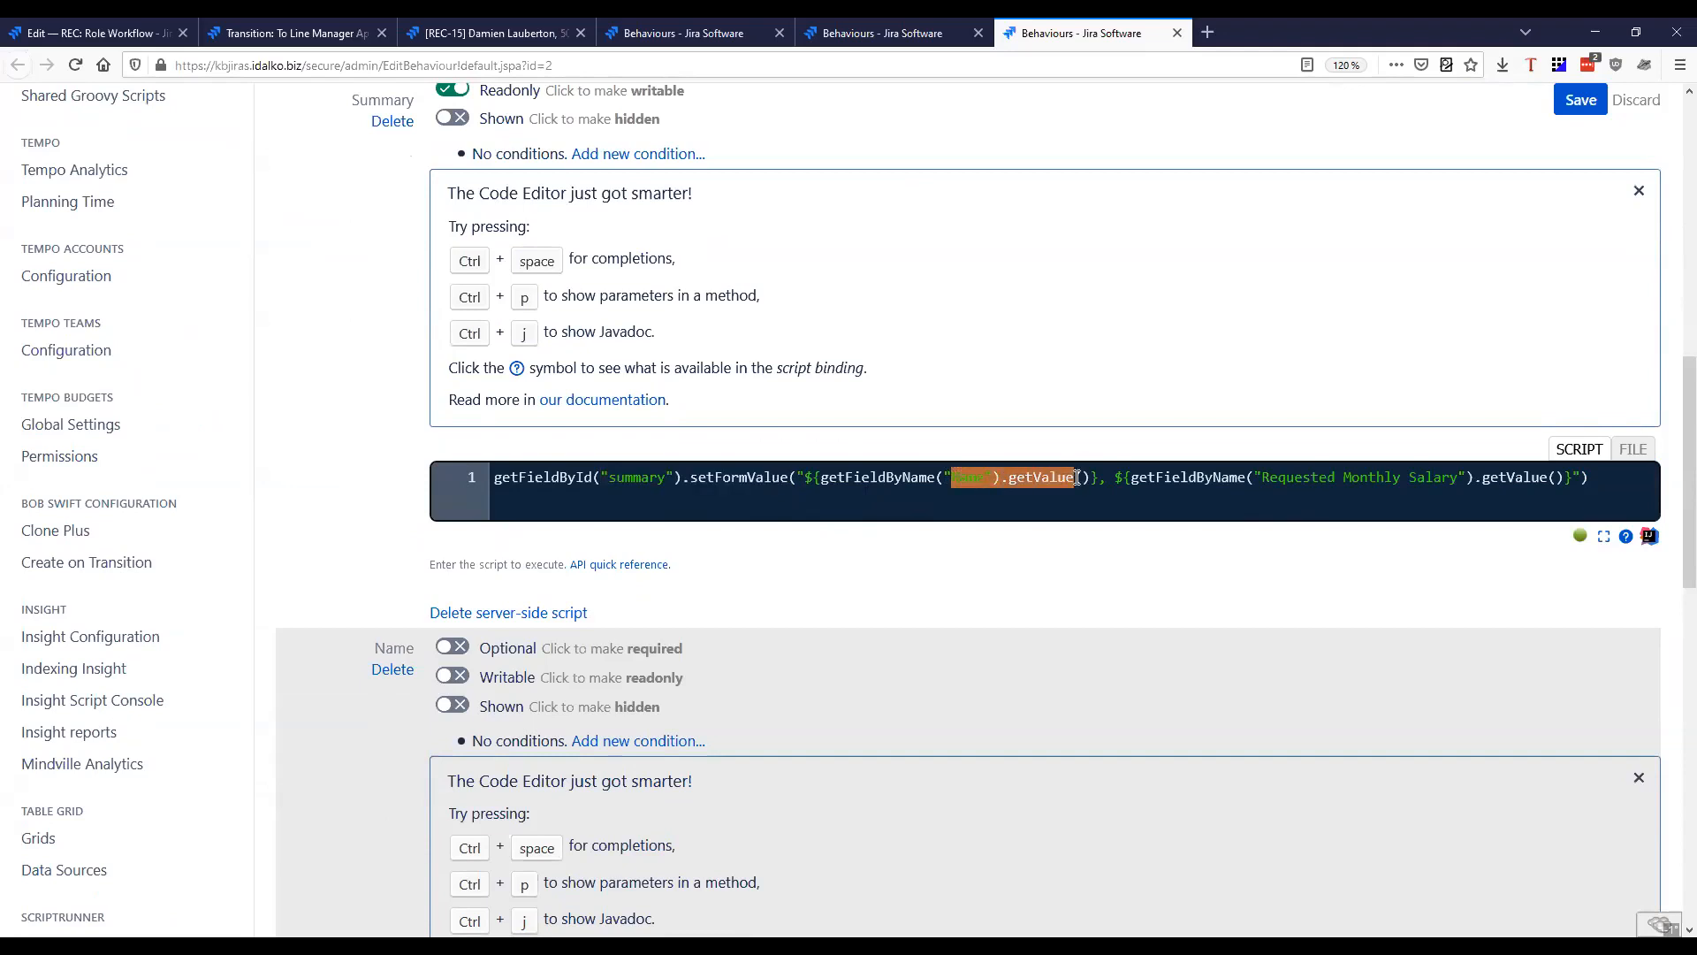
{"action": "left_click_drag", "start_coordinate": [1558, 477], "coordinate": [1259, 480]}
{"action": "scroll", "coordinate": [814, 666], "scroll_direction": "up", "scroll_amount": 4}
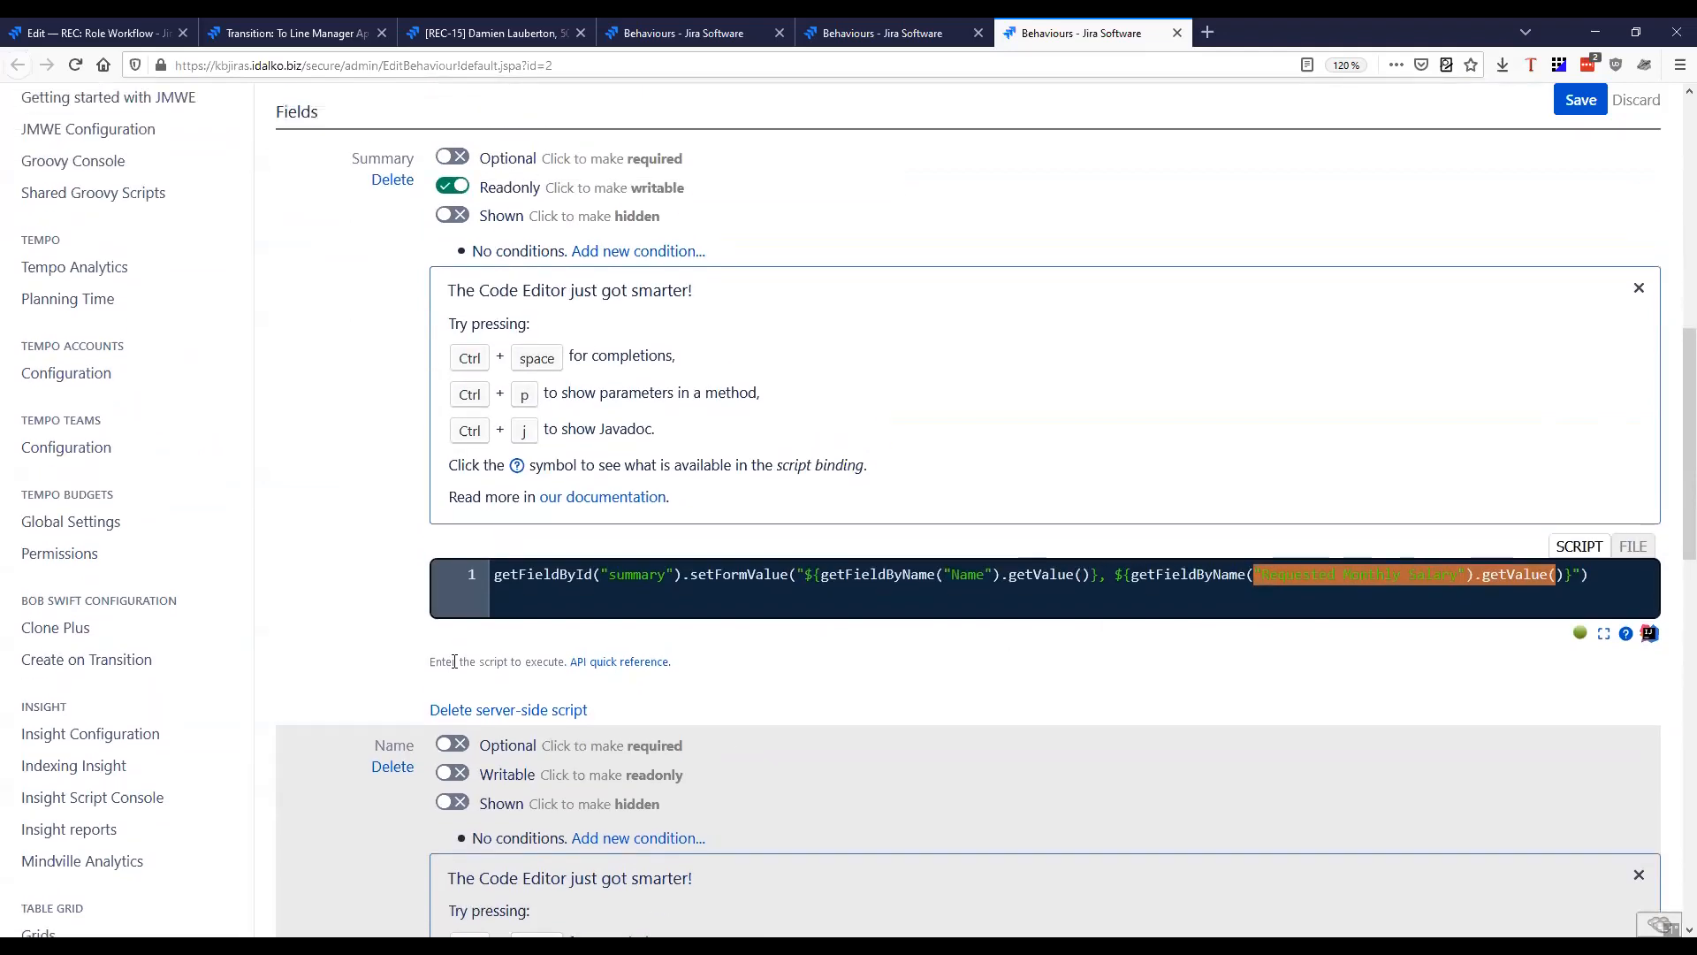
Check that the Name and Requested Monthly Salary fields carry the same script as the Employee behaviour's Summary field
{"action": "scroll", "coordinate": [616, 424], "scroll_direction": "down", "scroll_amount": 8}
{"action": "scroll", "coordinate": [796, 633], "scroll_direction": "down", "scroll_amount": 7}
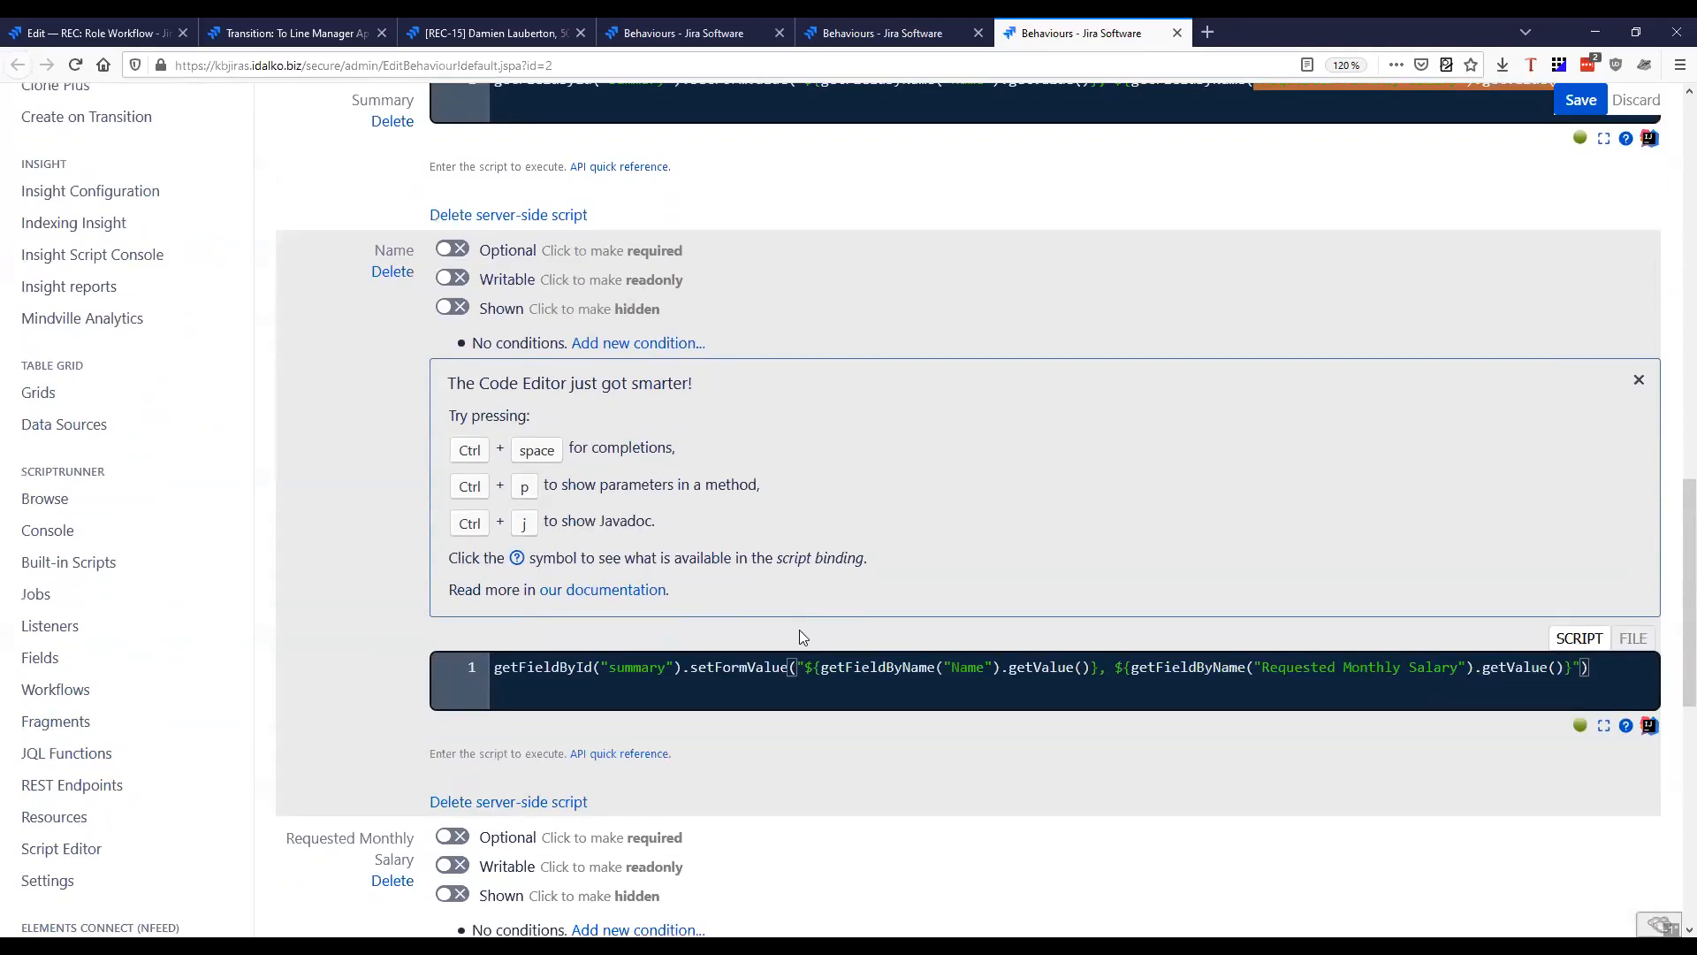
{"action": "scroll", "coordinate": [864, 777], "scroll_direction": "up", "scroll_amount": 2}
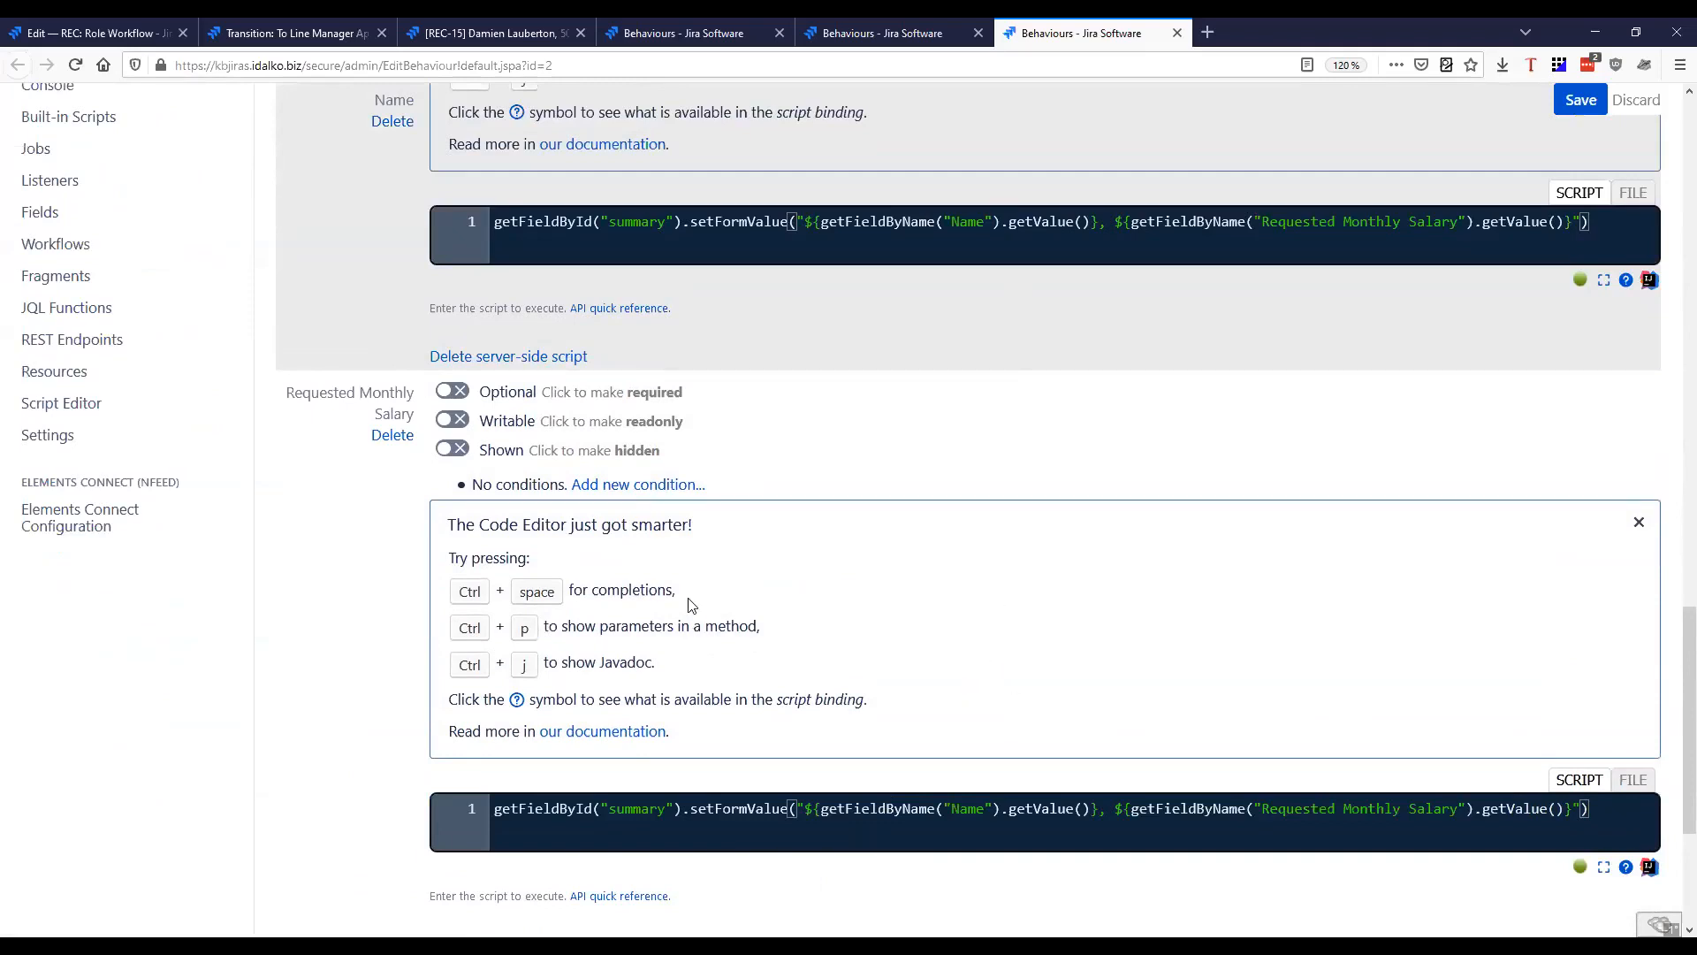
{"action": "scroll", "coordinate": [893, 530], "scroll_direction": "up", "scroll_amount": 1}
{"action": "scroll", "coordinate": [884, 539], "scroll_direction": "down", "scroll_amount": 1}
{"action": "scroll", "coordinate": [626, 380], "scroll_direction": "up", "scroll_amount": 2}
{"action": "scroll", "coordinate": [480, 609], "scroll_direction": "down", "scroll_amount": 5}
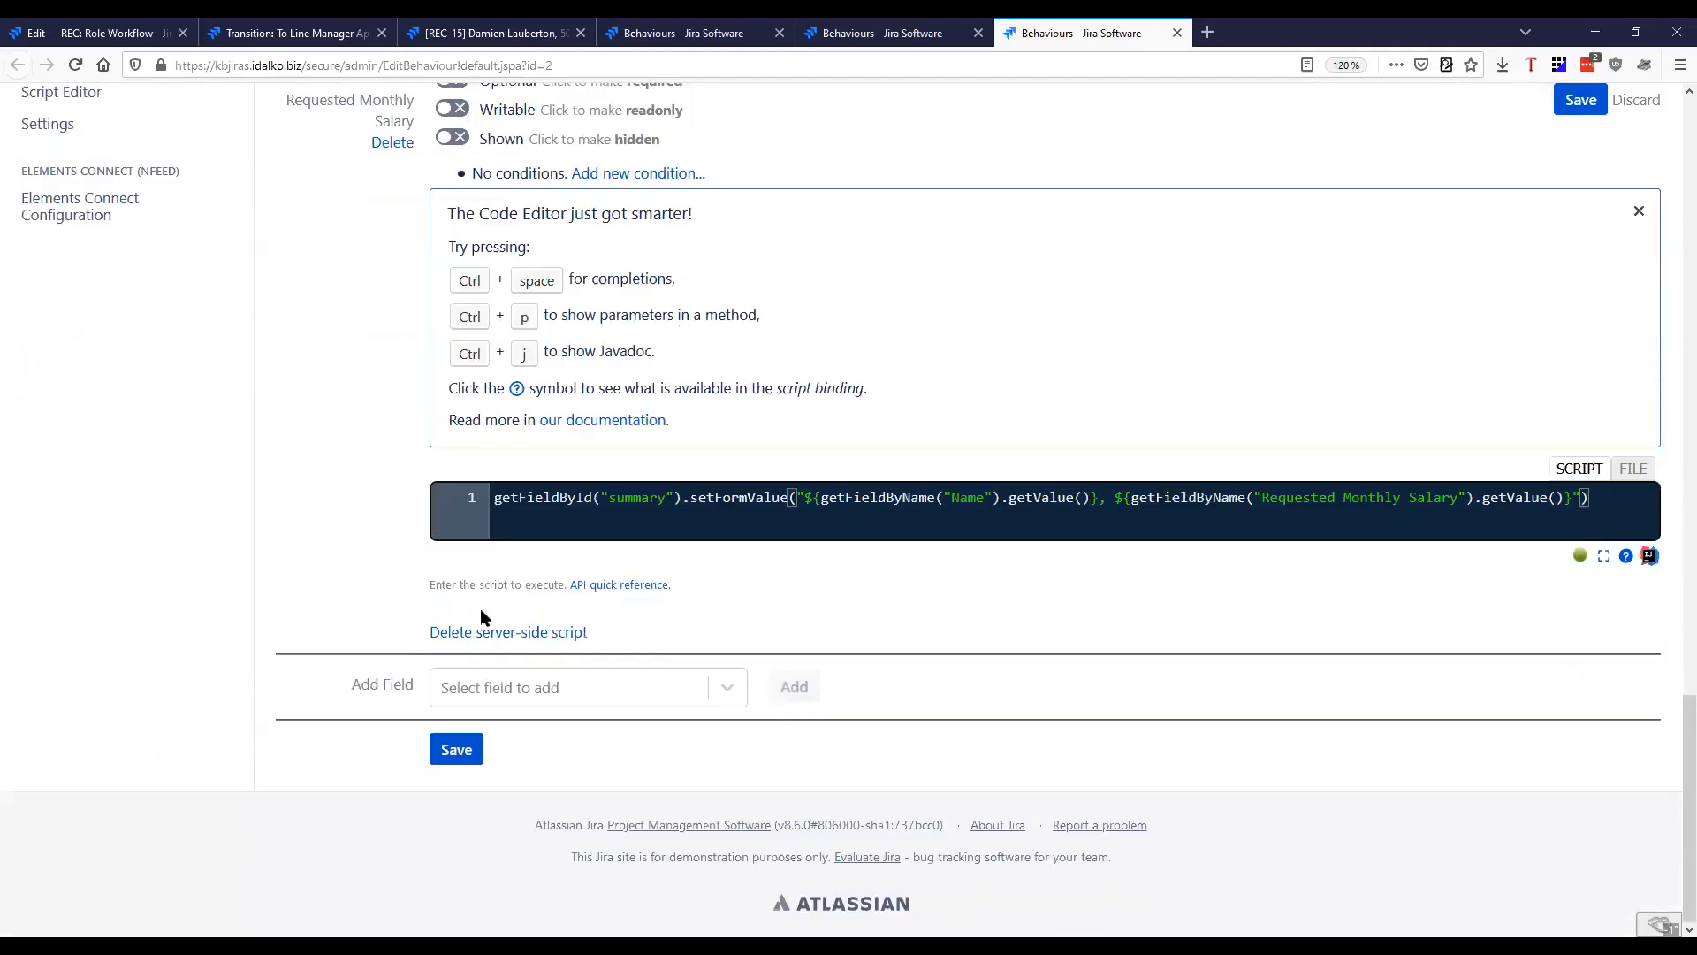
{"action": "scroll", "coordinate": [330, 503], "scroll_direction": "up", "scroll_amount": 15}
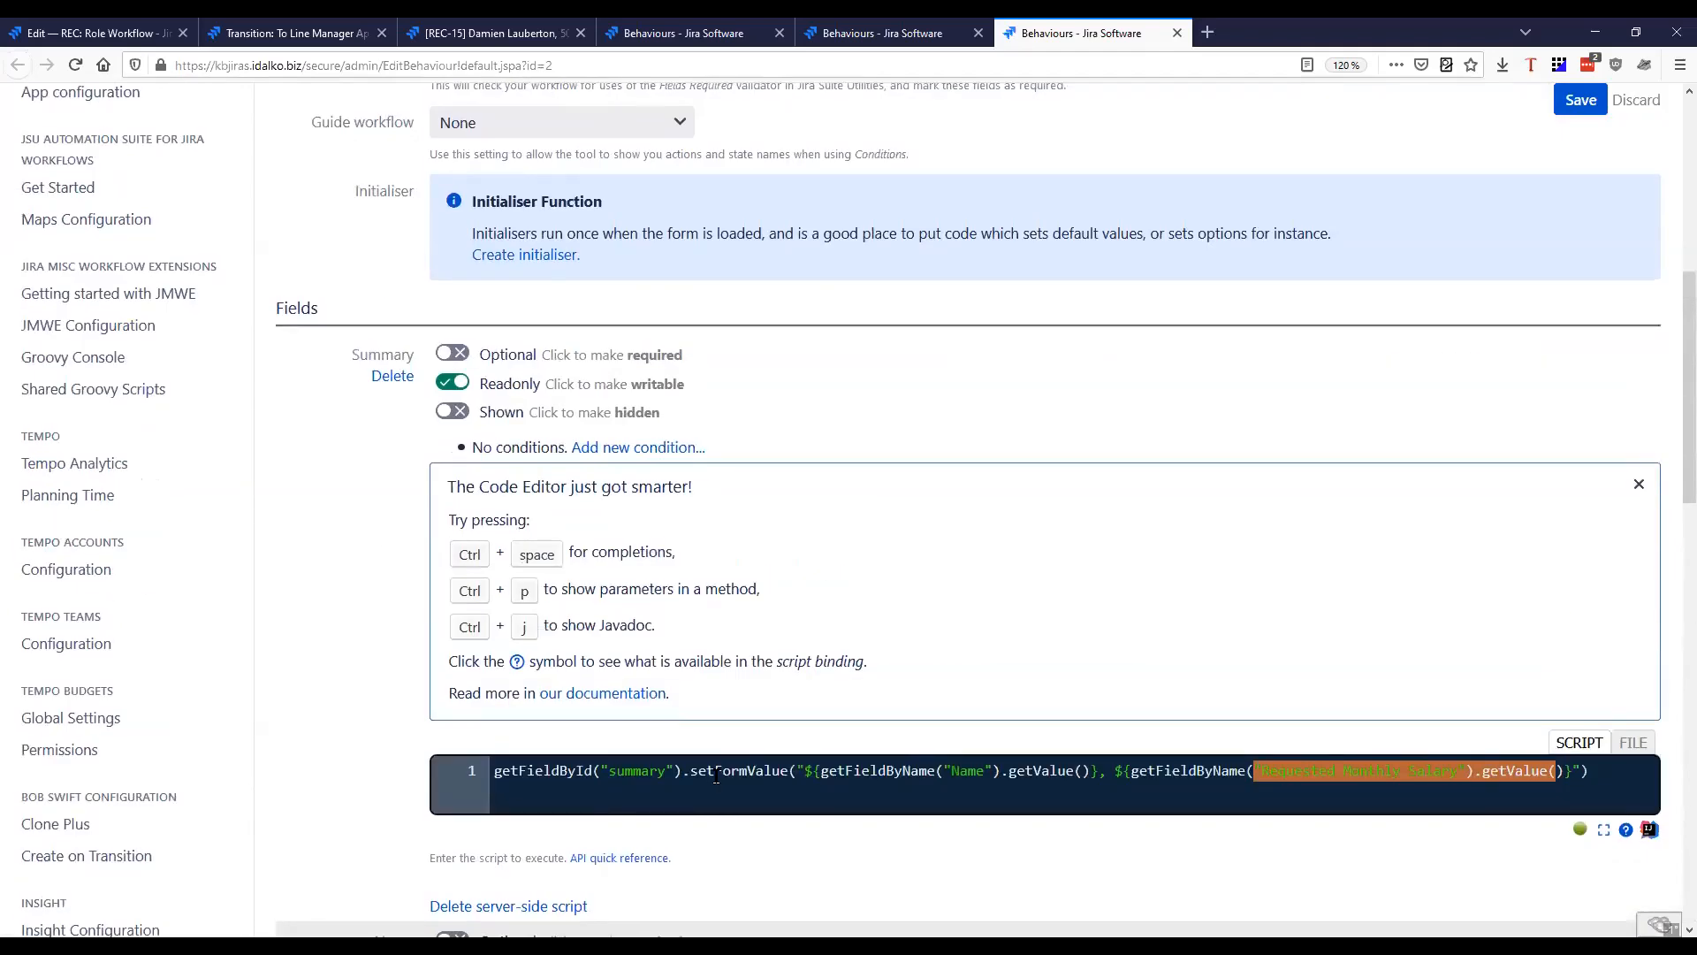
{"action": "scroll", "coordinate": [295, 515], "scroll_direction": "up", "scroll_amount": 6}
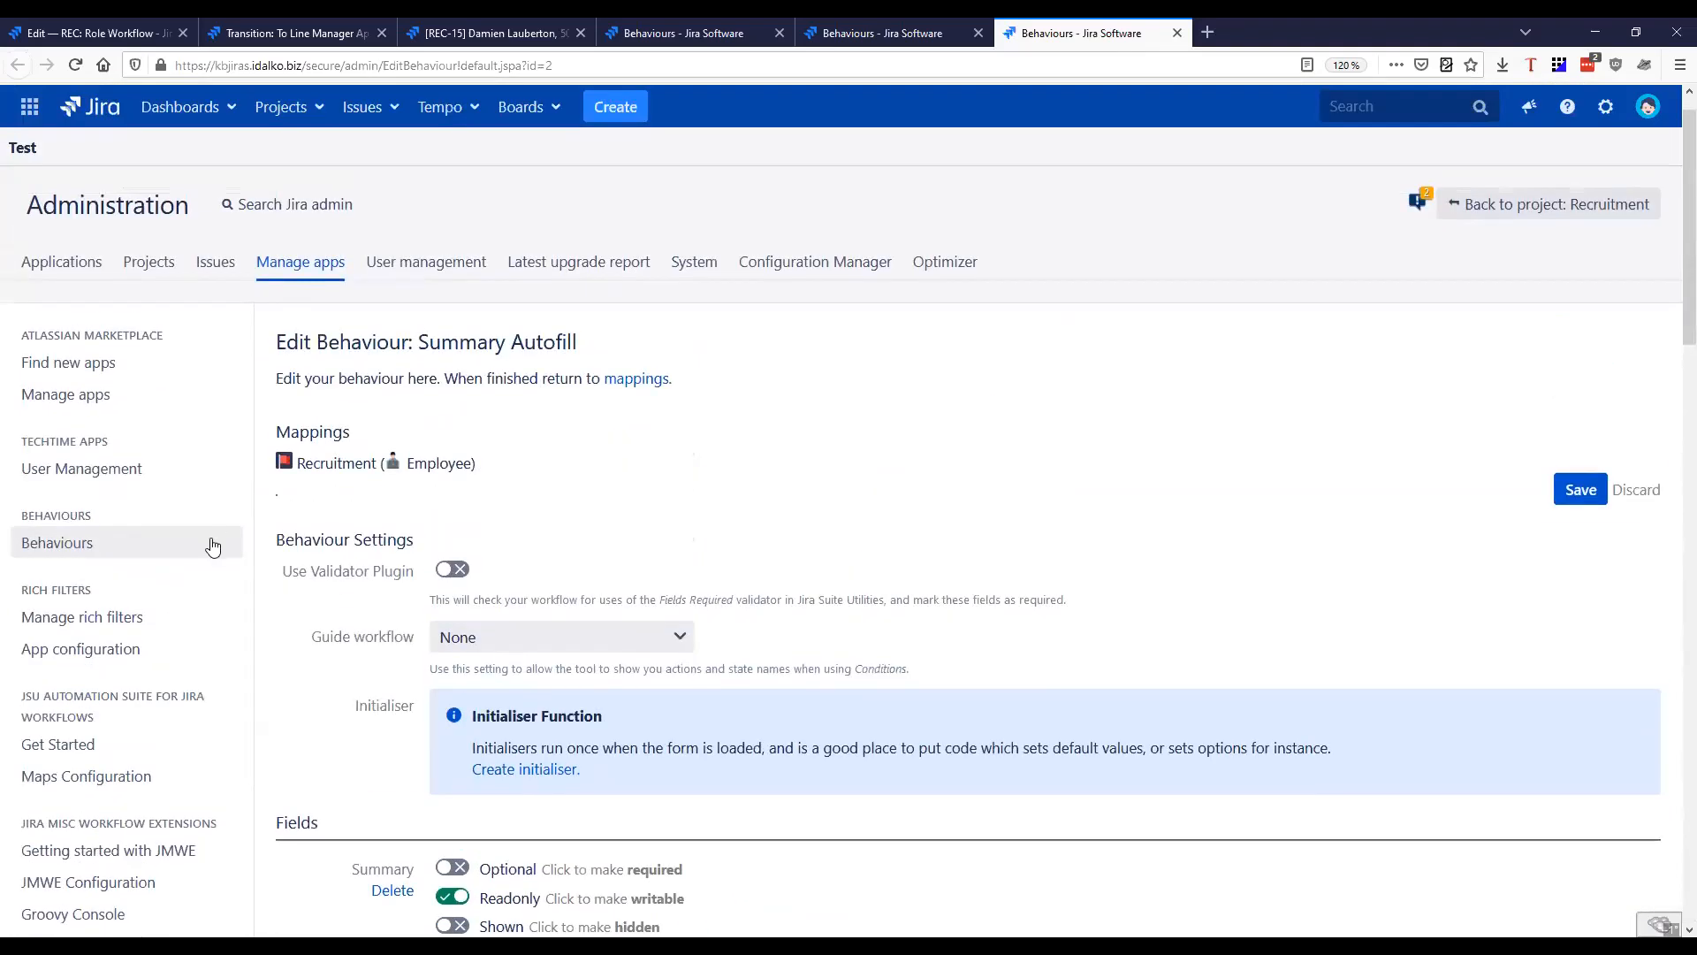
Return to the behaviours list, and review the Role behaviour's Summary, How many hires?, Type of contract and Role fields in its own browser tab
{"action": "left_click", "coordinate": [196, 544]}
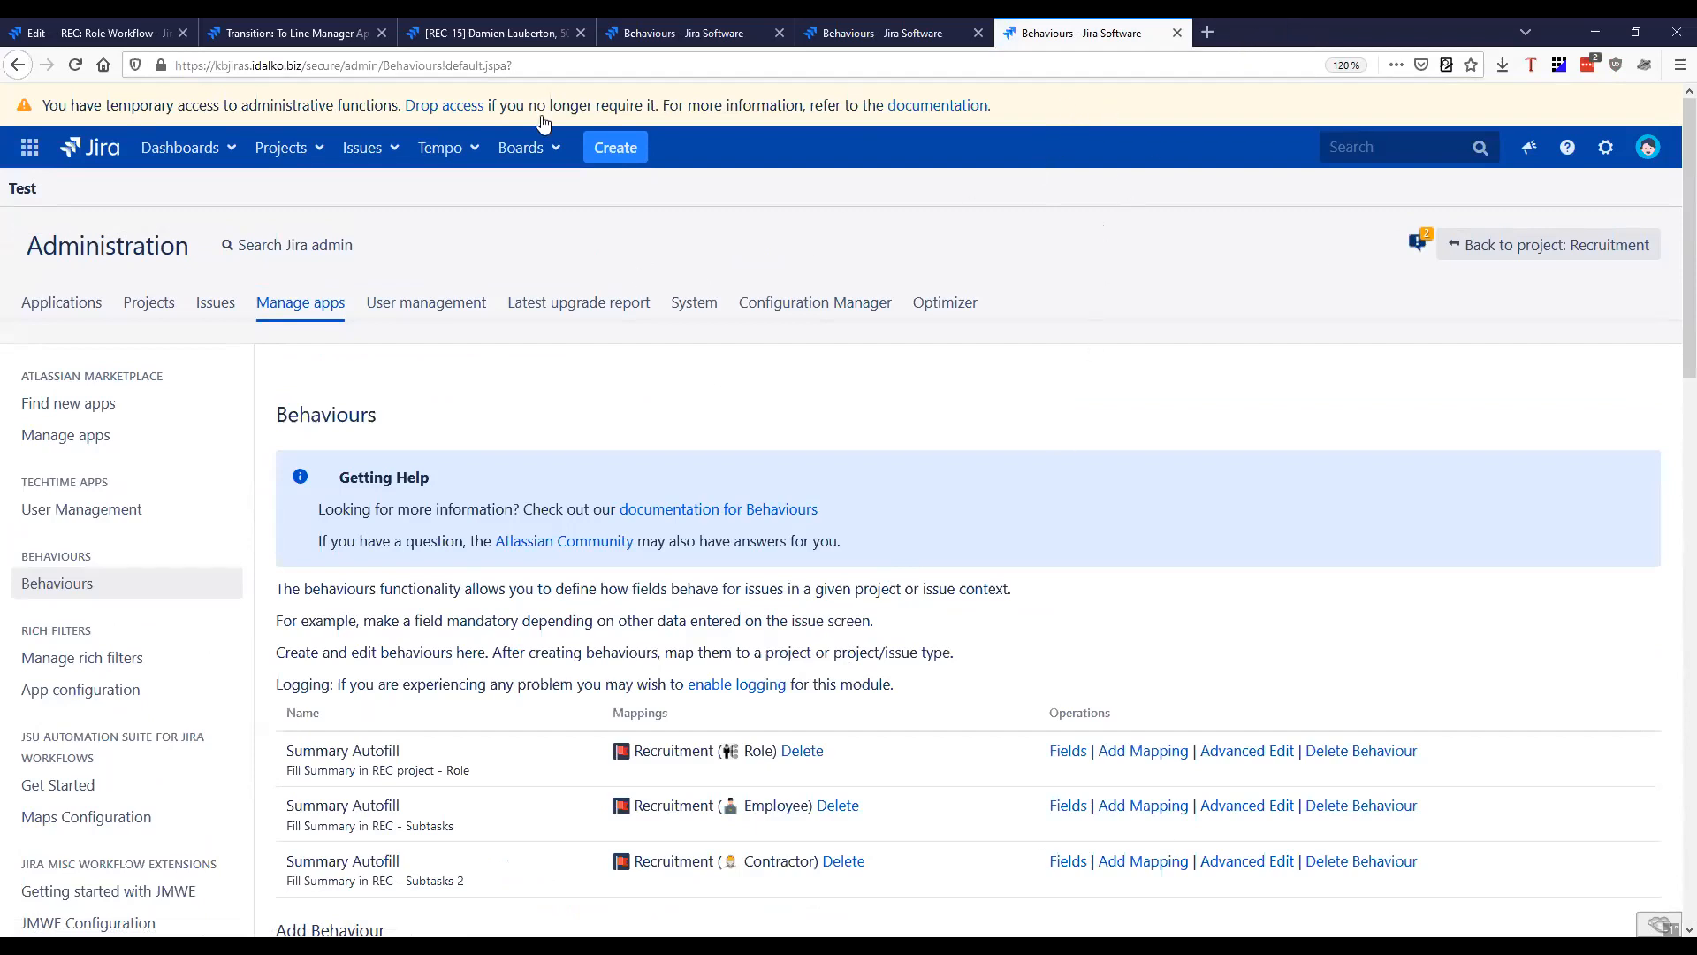
{"action": "left_click", "coordinate": [914, 39]}
{"action": "scroll", "coordinate": [762, 483], "scroll_direction": "down", "scroll_amount": 6}
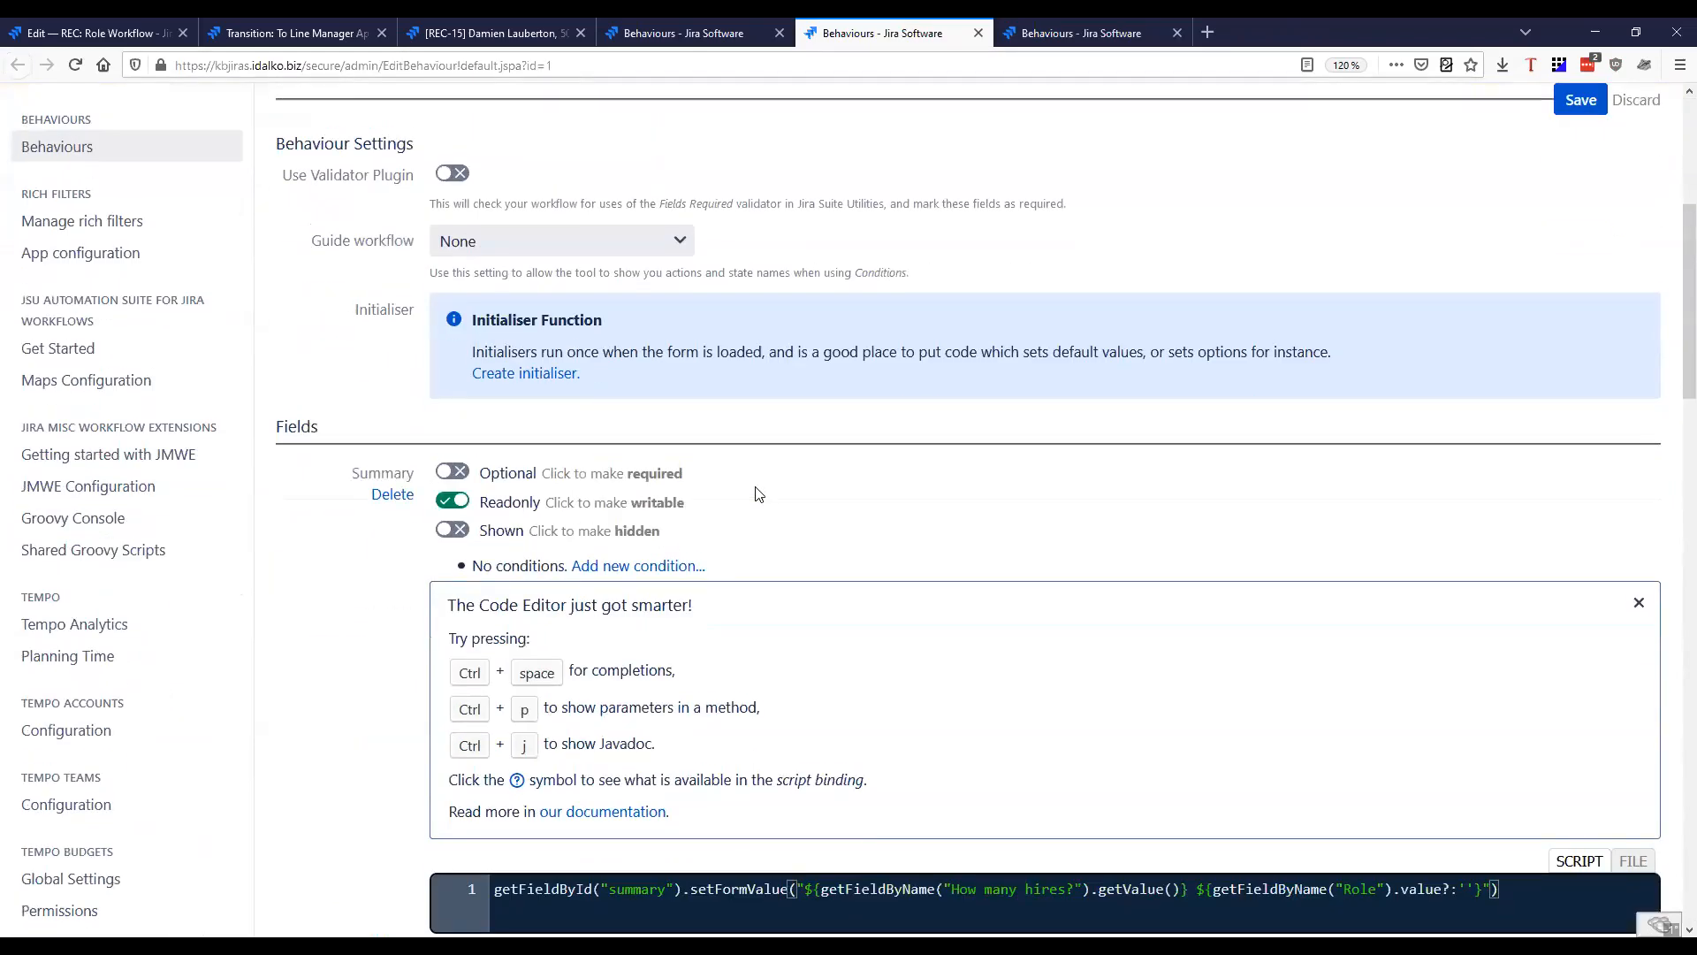
{"action": "left_click_drag", "start_coordinate": [350, 289], "coordinate": [424, 307]}
{"action": "scroll", "coordinate": [332, 327], "scroll_direction": "down", "scroll_amount": 5}
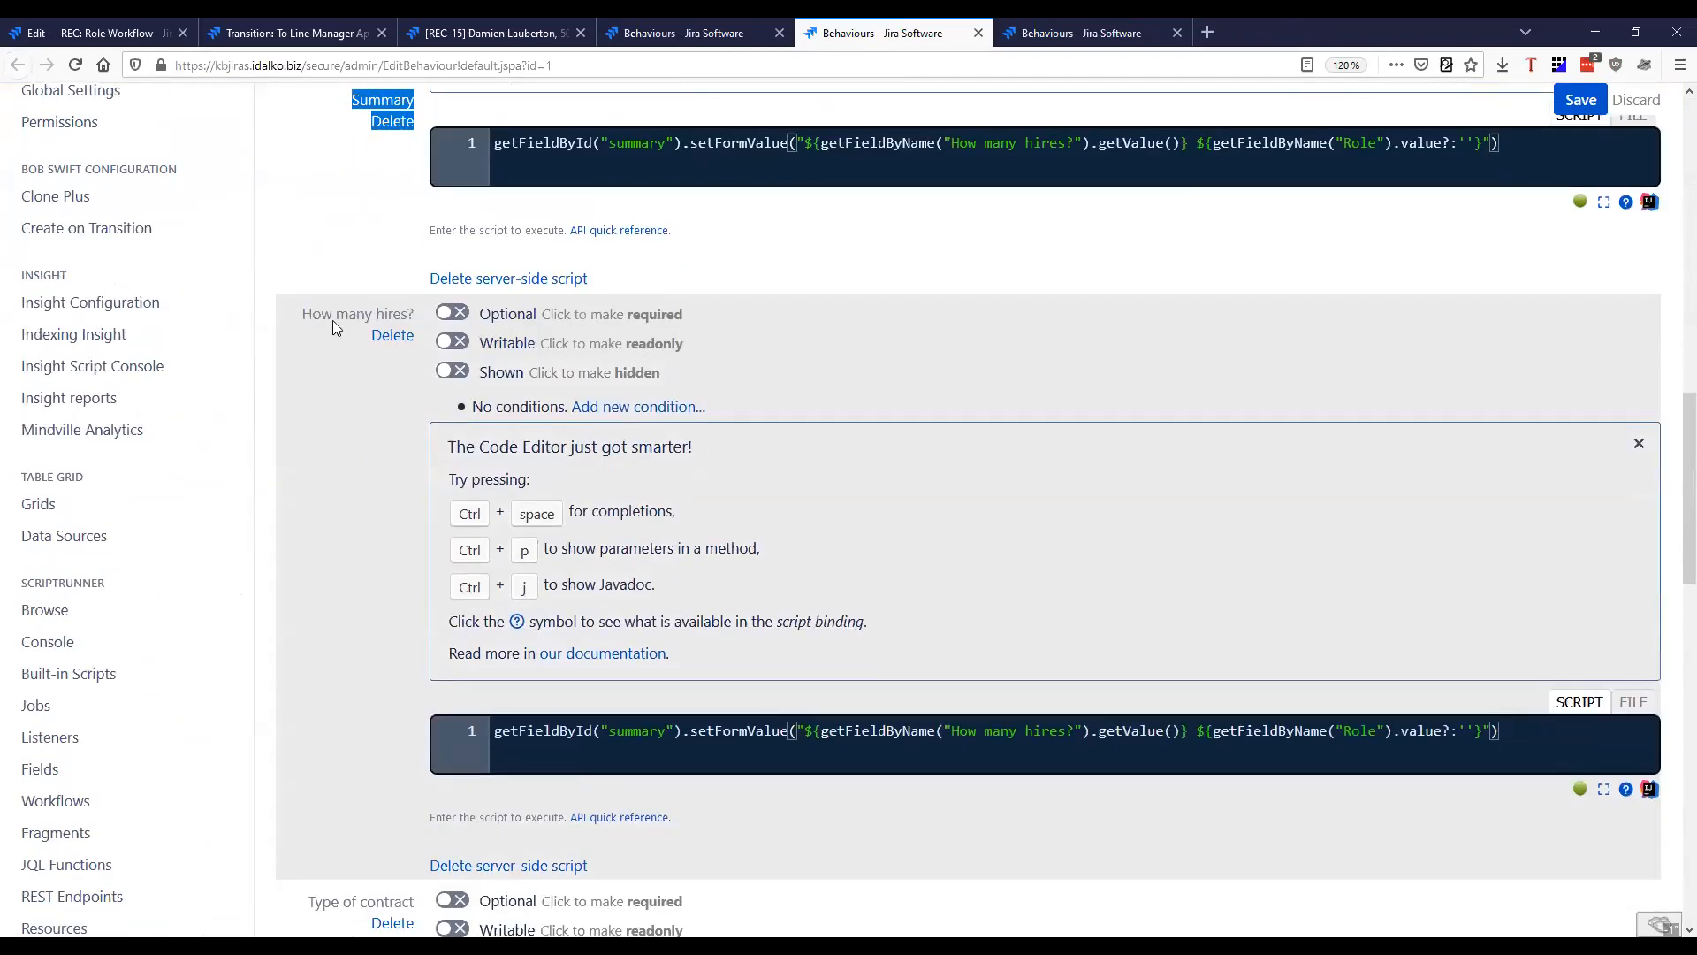
{"action": "triple_click", "coordinate": [319, 320]}
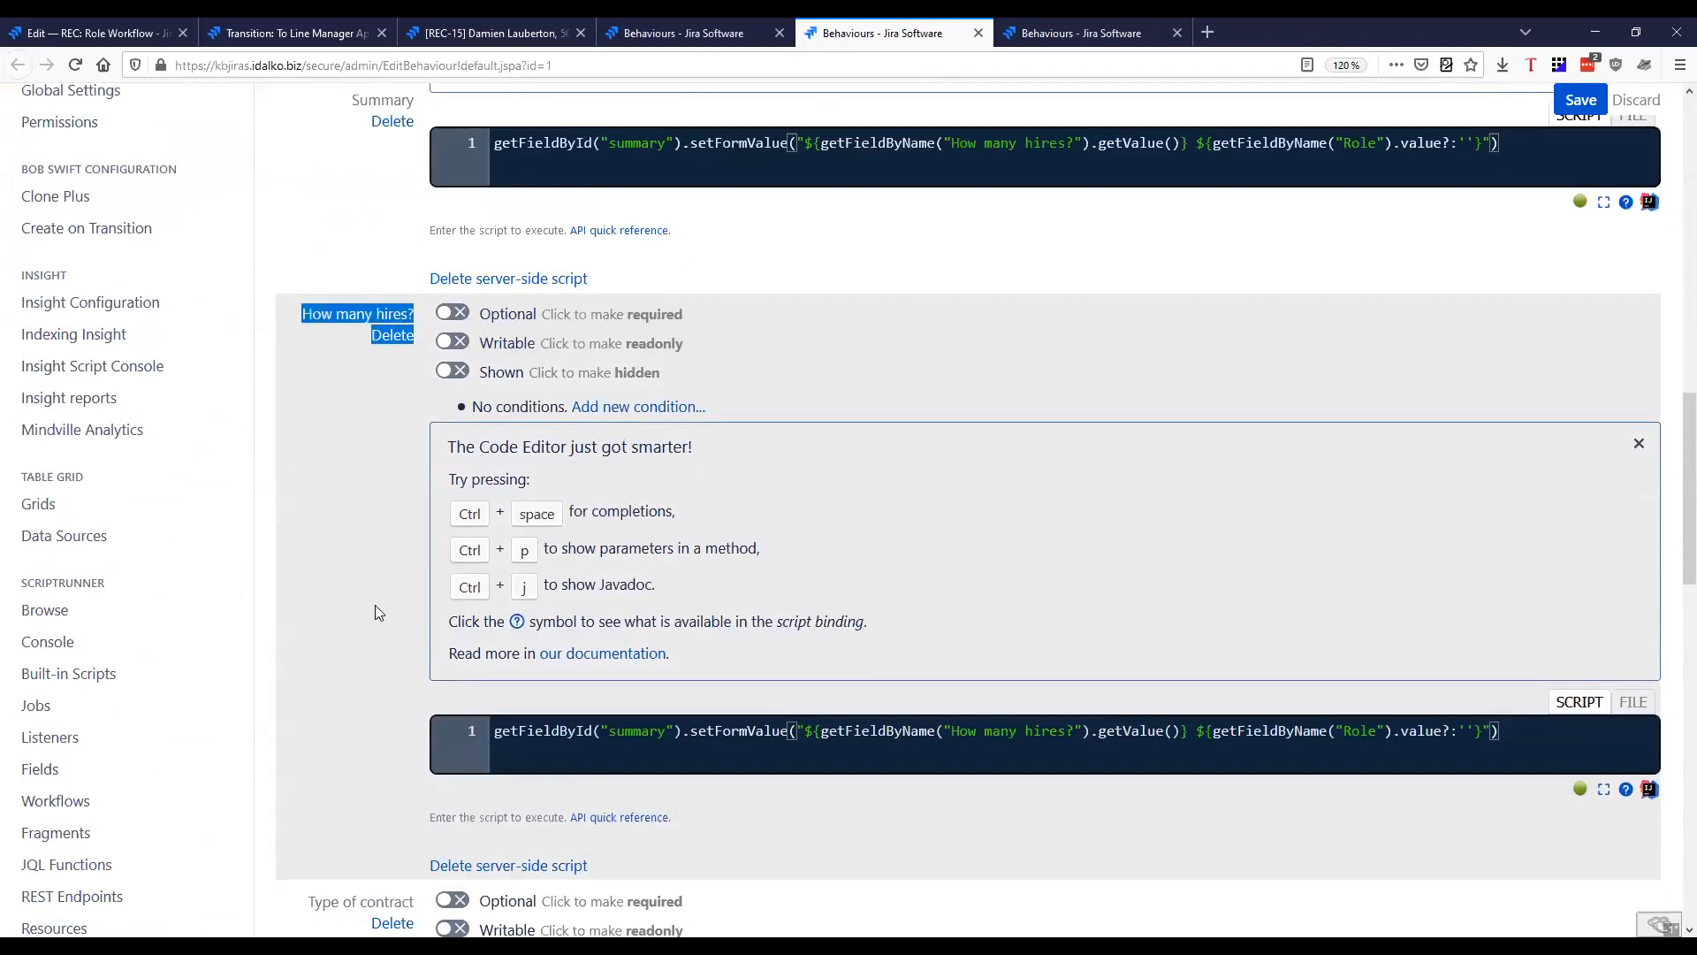
{"action": "scroll", "coordinate": [375, 604], "scroll_direction": "down", "scroll_amount": 5}
{"action": "left_click_drag", "start_coordinate": [310, 285], "coordinate": [410, 277]}
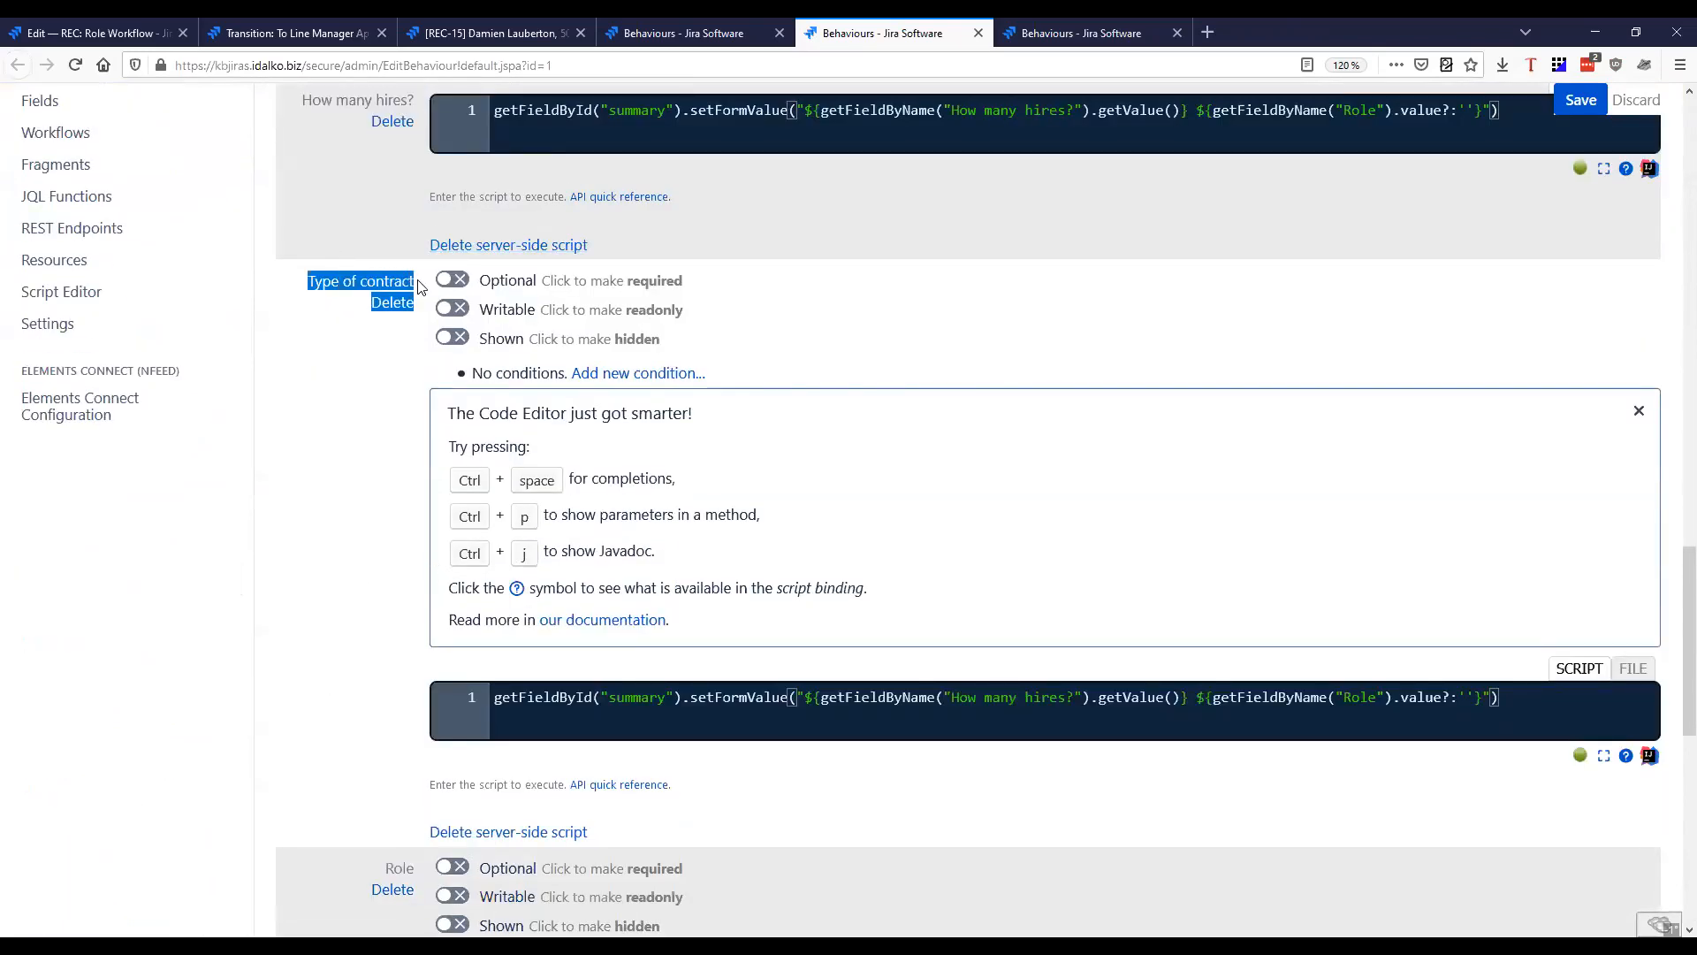
{"action": "scroll", "coordinate": [330, 580], "scroll_direction": "down", "scroll_amount": 2}
{"action": "left_click", "coordinate": [336, 373]}
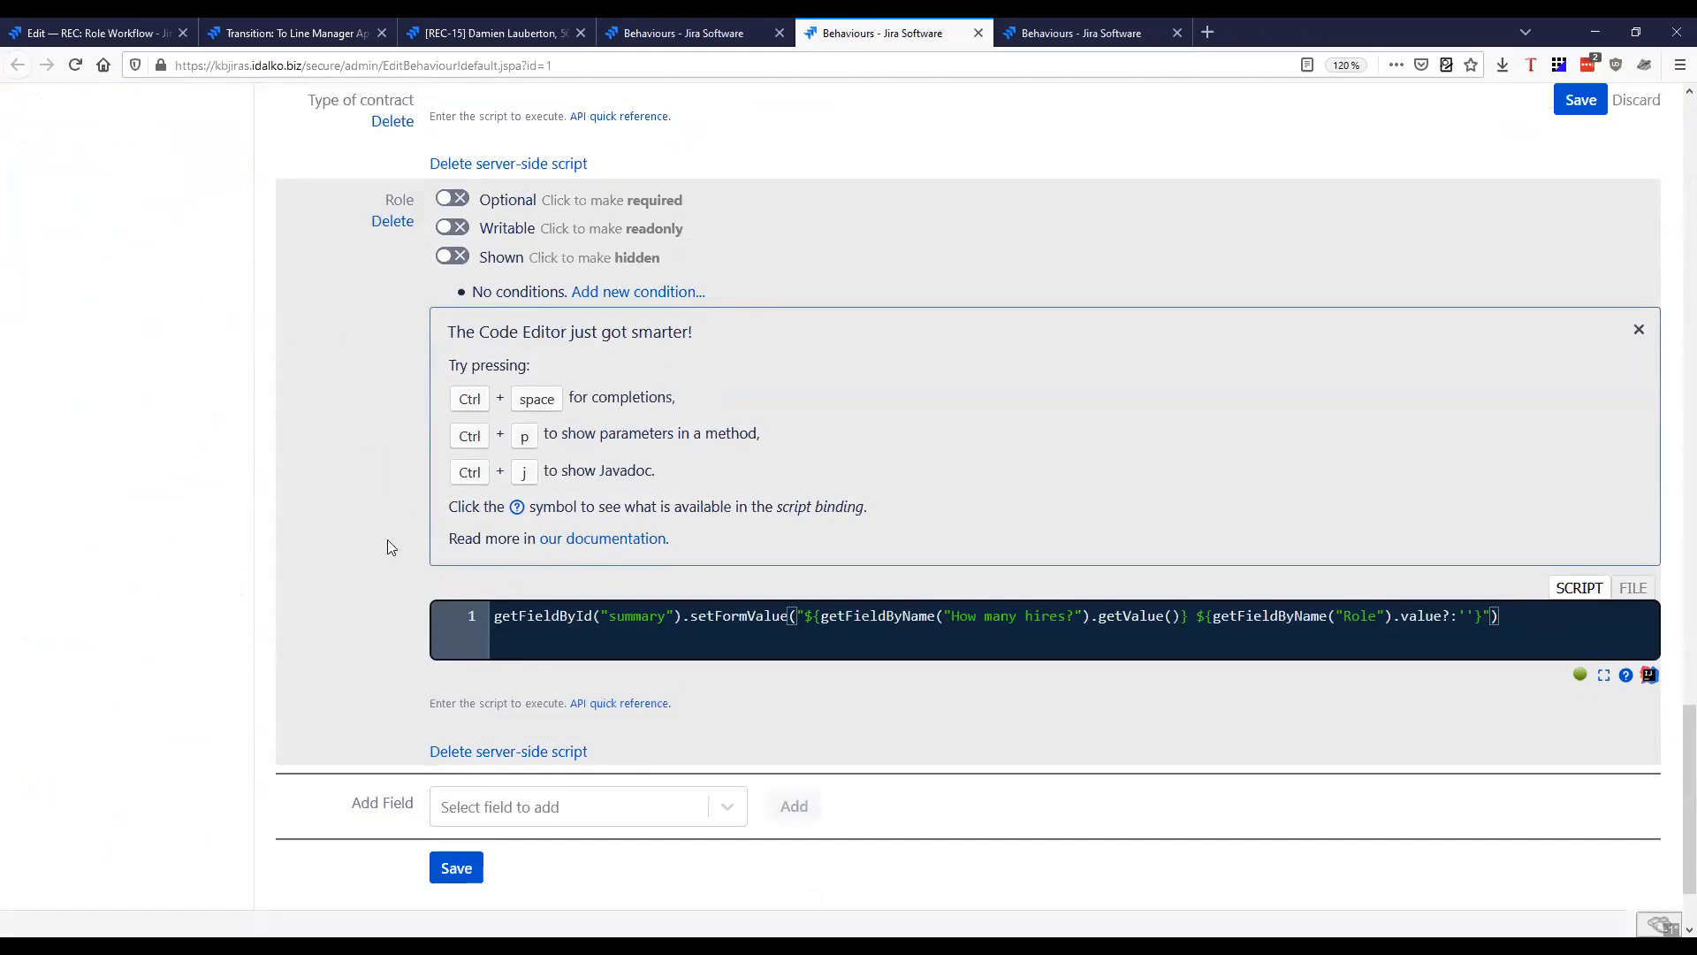
Compare the Role behaviour's How many hires? and Type of contract scripts, and locate the gap between the How many hires? and Role expressions
{"action": "scroll", "coordinate": [388, 539], "scroll_direction": "up", "scroll_amount": 5}
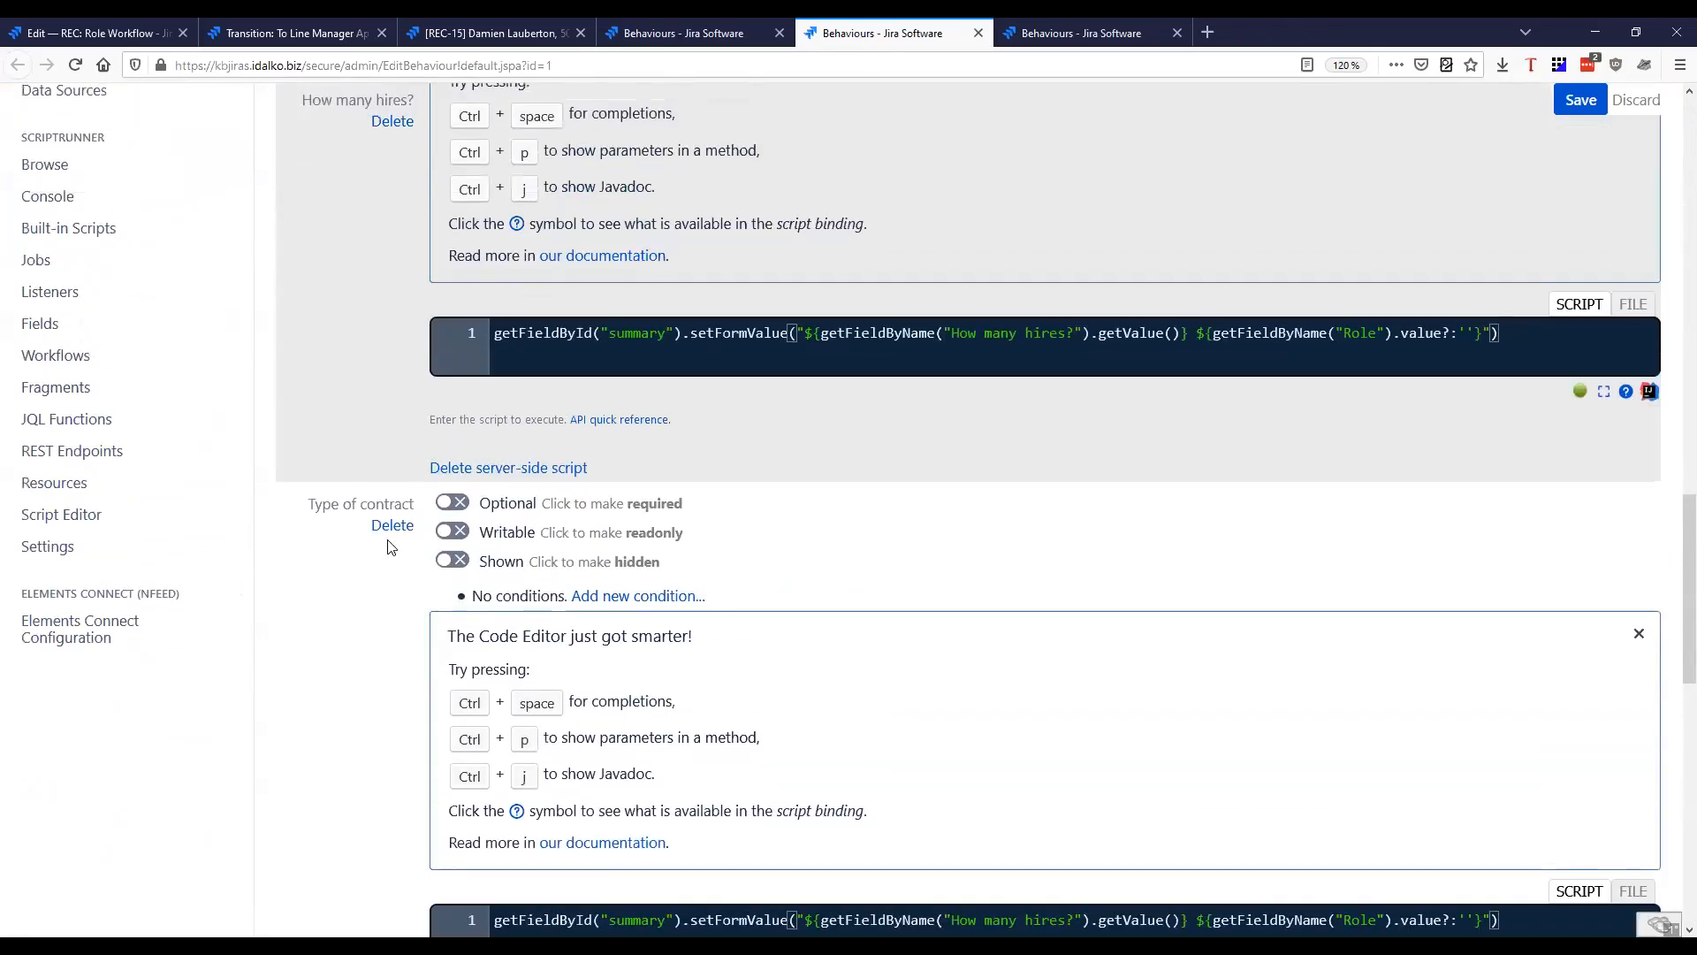
{"action": "scroll", "coordinate": [354, 653], "scroll_direction": "up", "scroll_amount": 3}
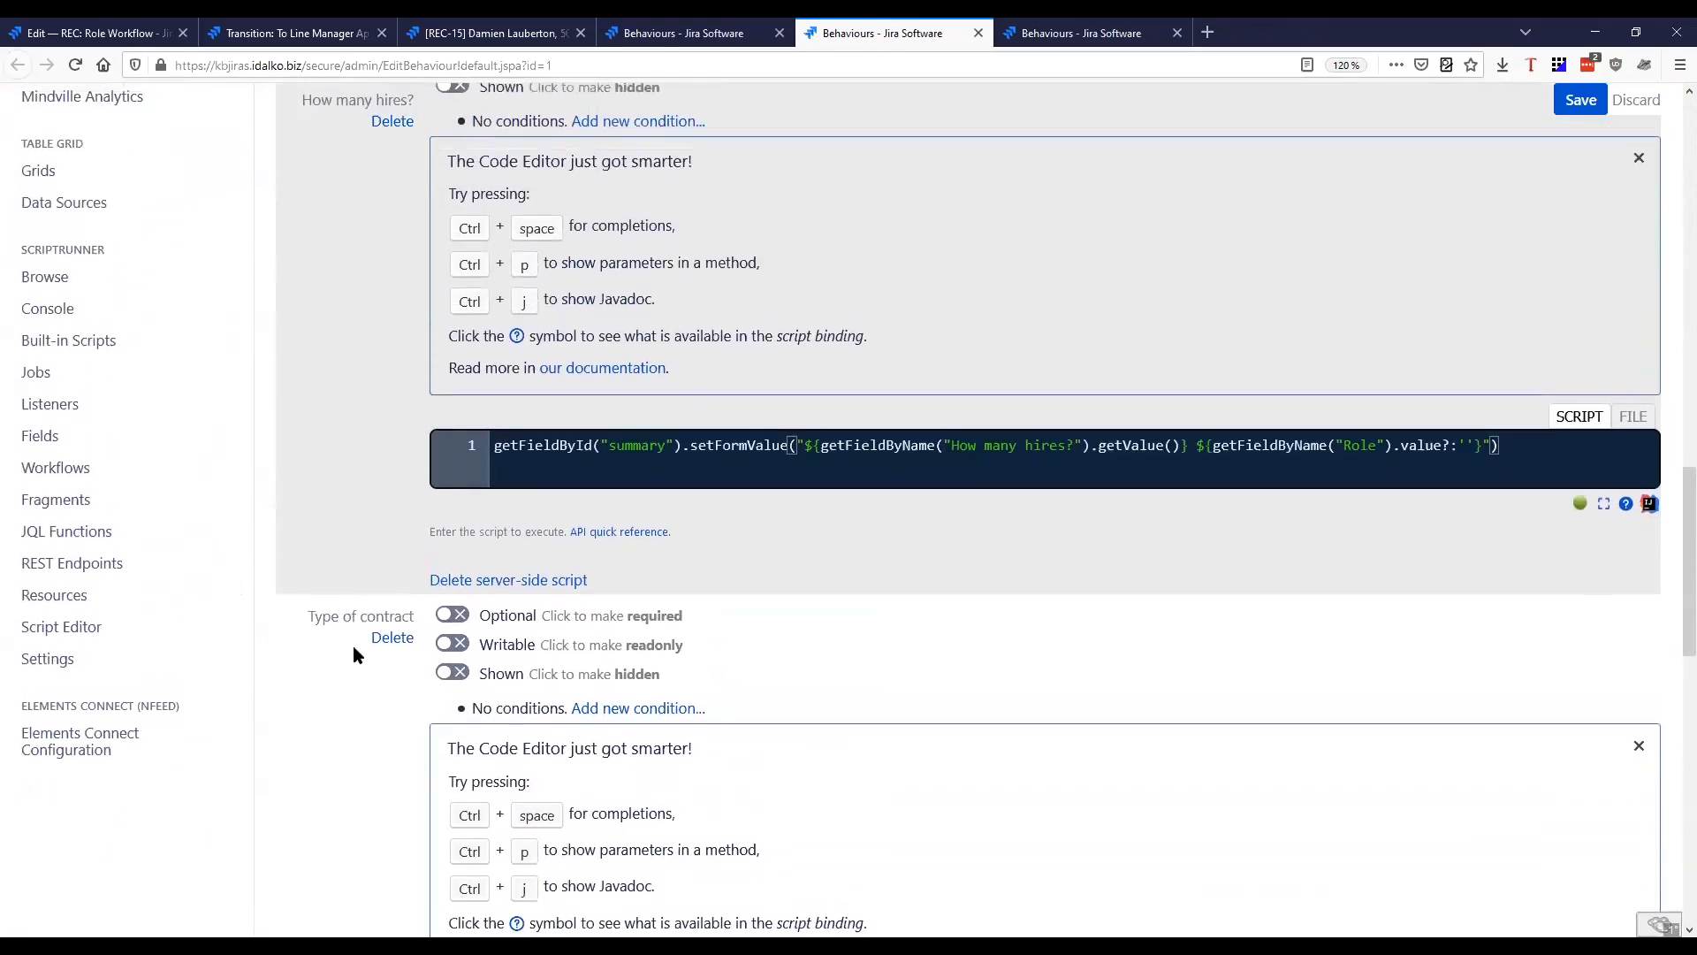
{"action": "scroll", "coordinate": [355, 655], "scroll_direction": "up", "scroll_amount": 1}
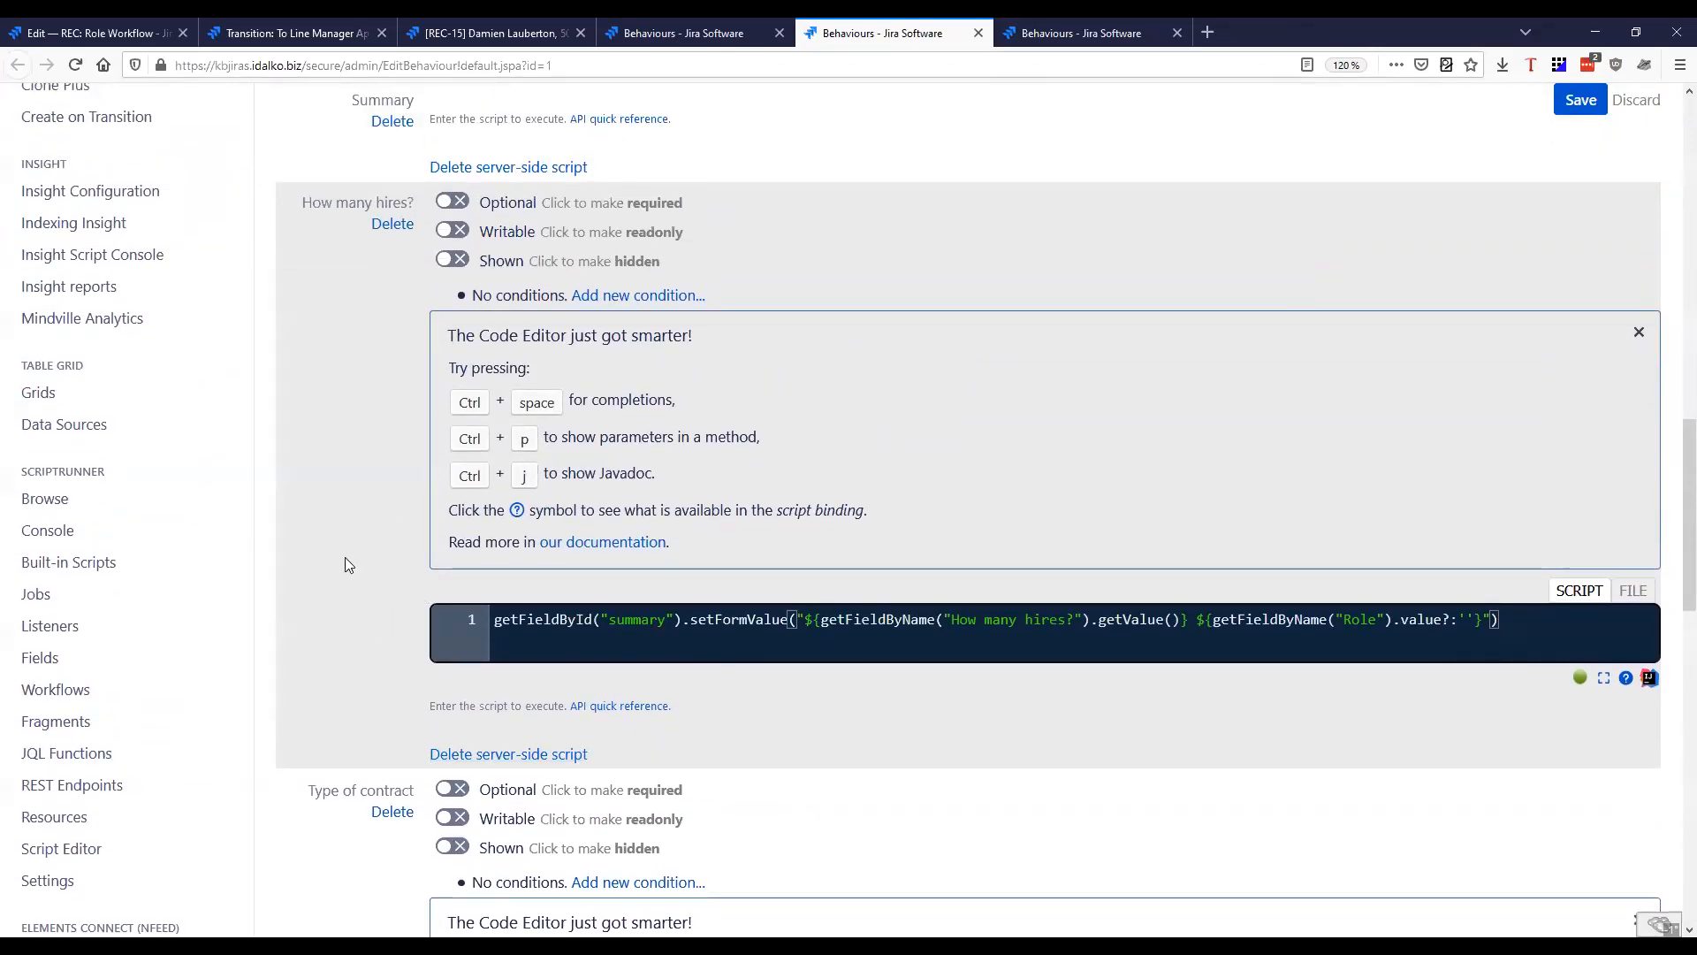
{"action": "scroll", "coordinate": [347, 564], "scroll_direction": "down", "scroll_amount": 5}
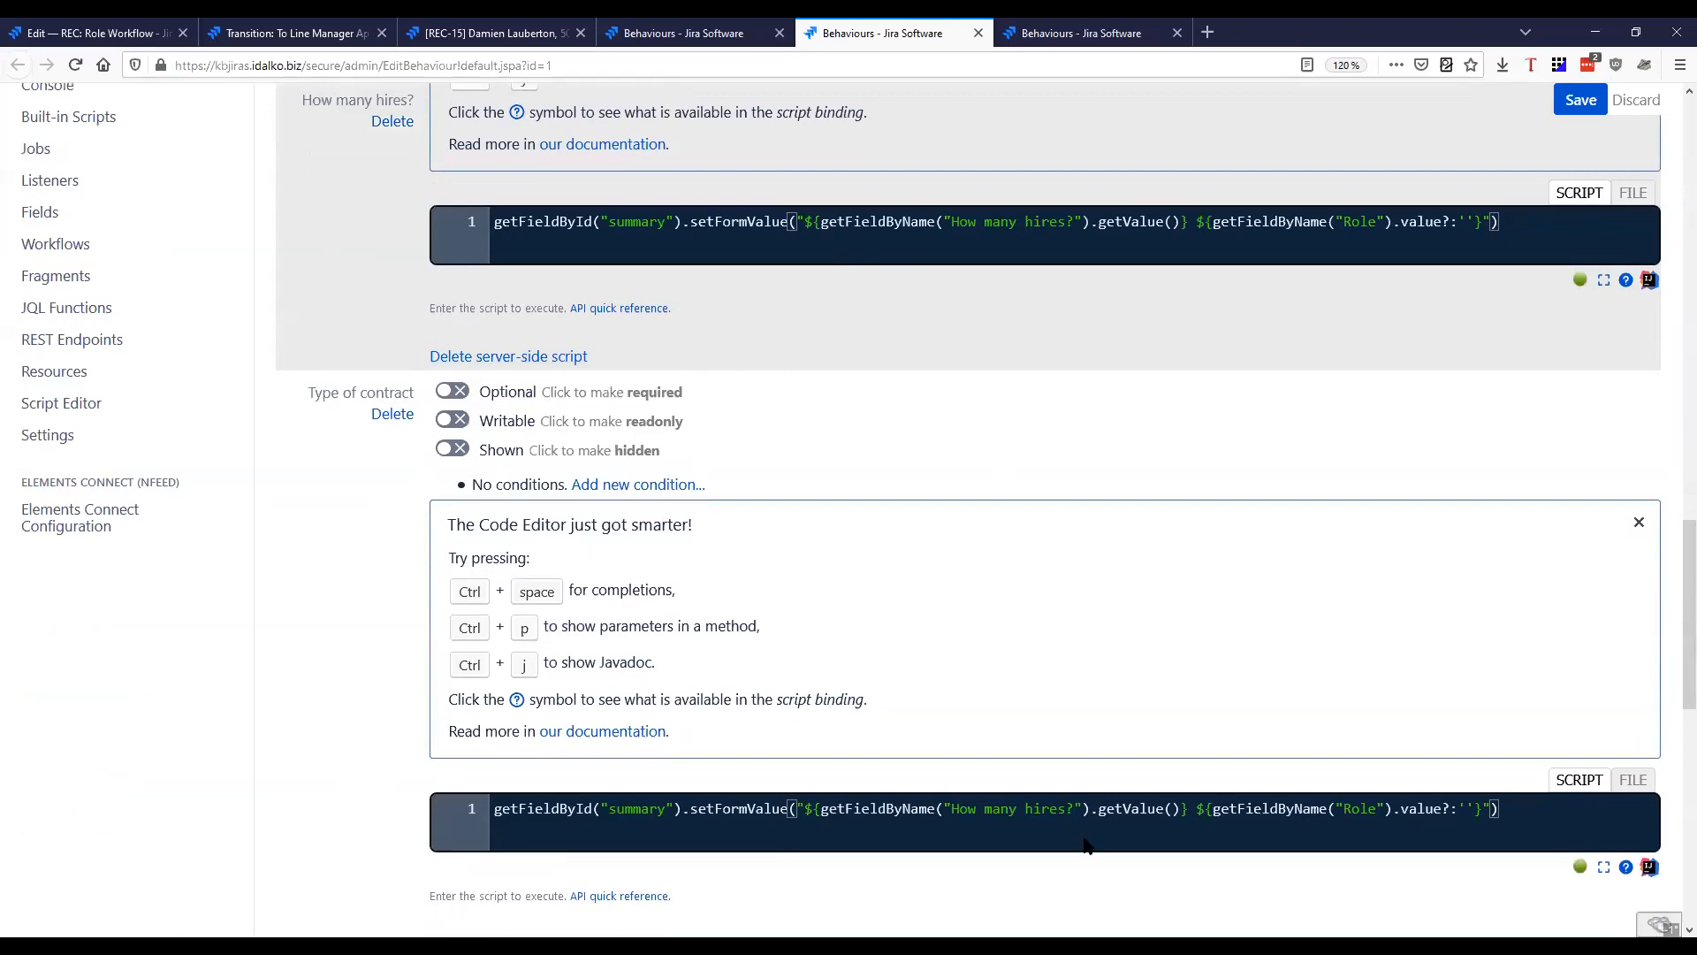
{"action": "left_click_drag", "start_coordinate": [305, 400], "coordinate": [382, 568]}
{"action": "scroll", "coordinate": [382, 569], "scroll_direction": "up", "scroll_amount": 5}
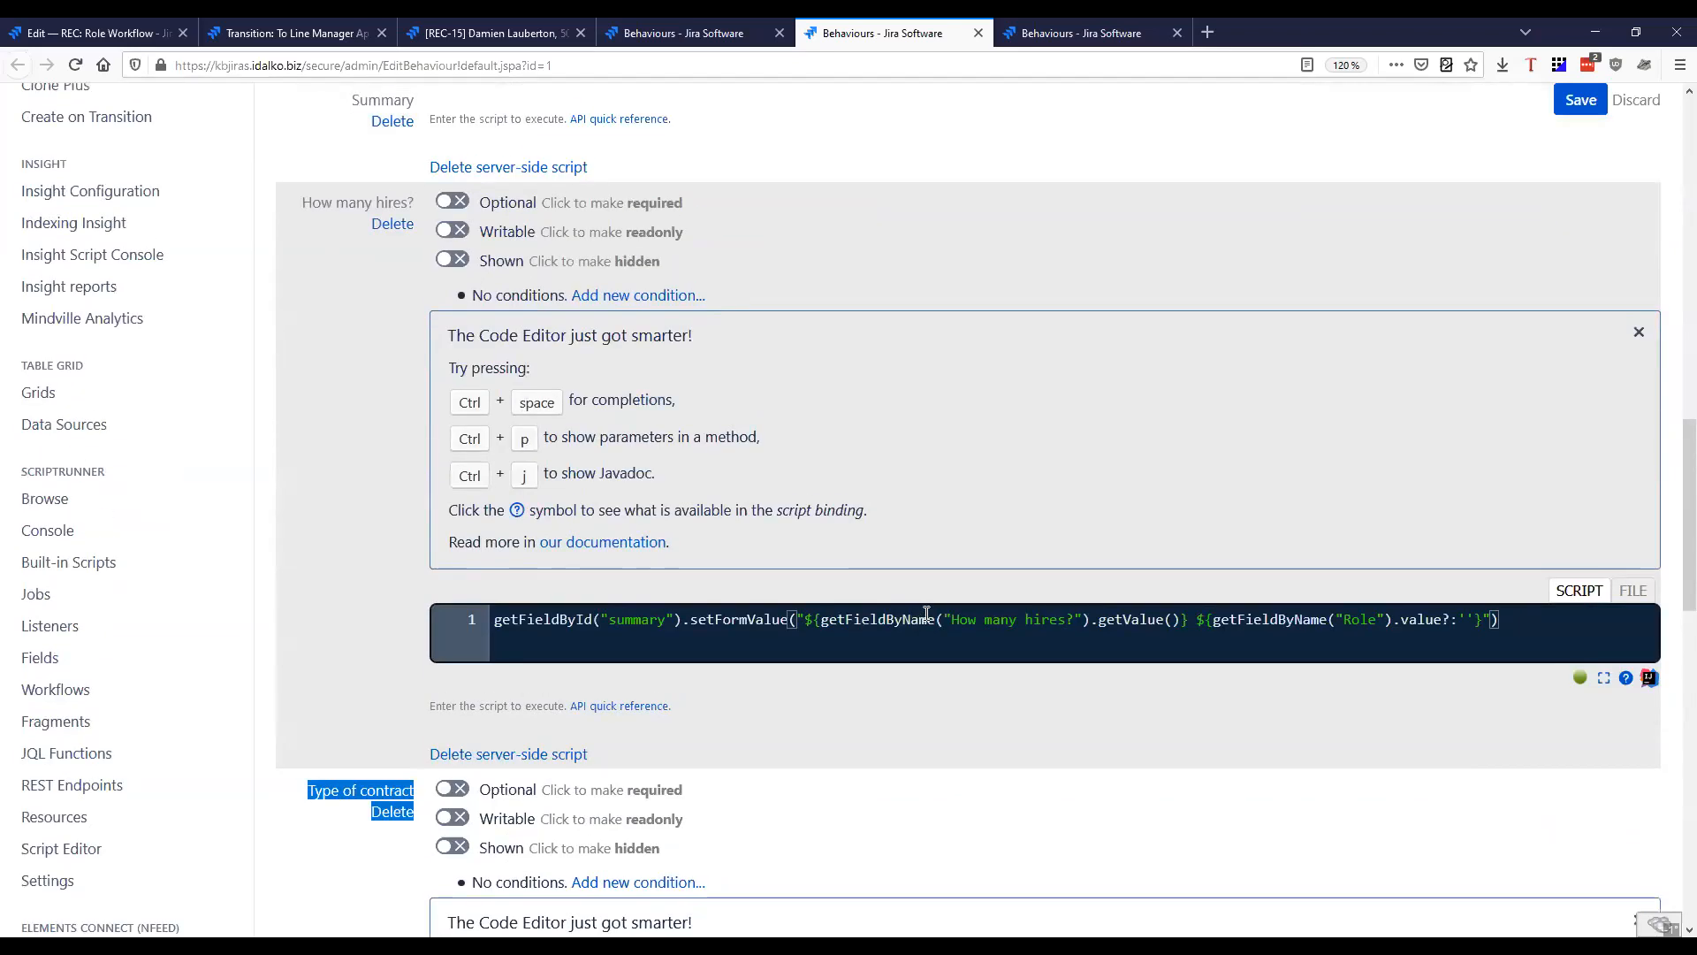
{"action": "left_click", "coordinate": [1187, 619]}
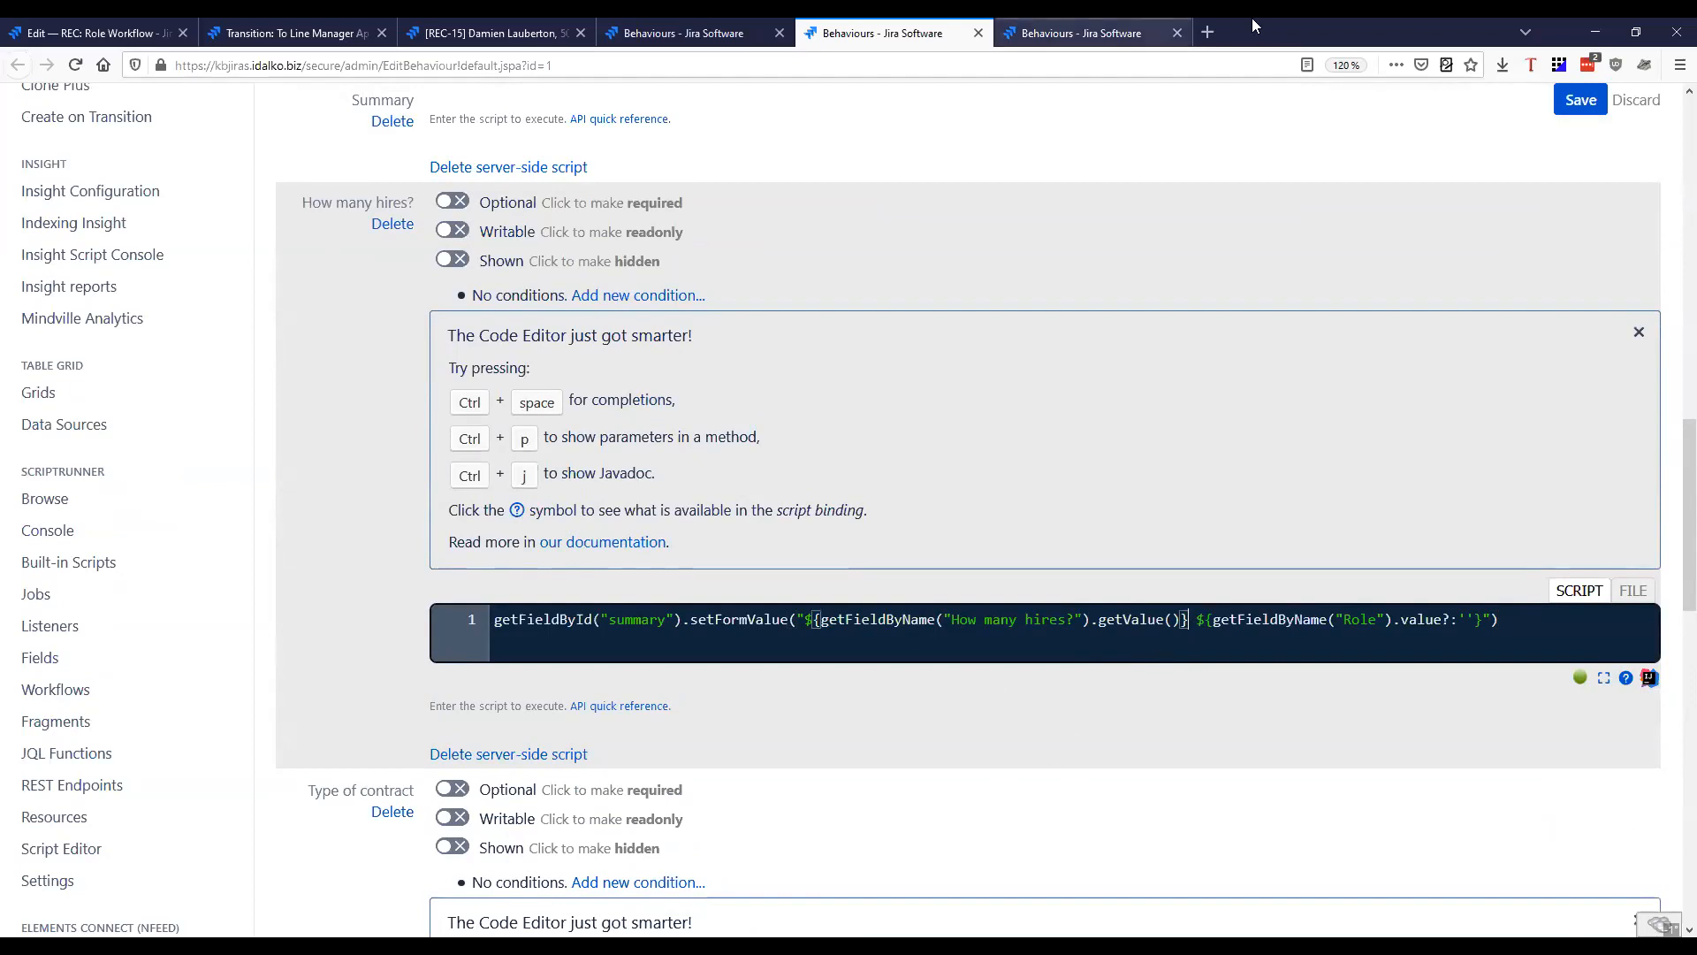
Reopen the Employee behaviour's field settings and copy the Name expression with its trailing comma from the Summary script
{"action": "left_click", "coordinate": [1097, 32]}
{"action": "scroll", "coordinate": [967, 516], "scroll_direction": "down", "scroll_amount": 5}
{"action": "left_click", "coordinate": [1068, 256]}
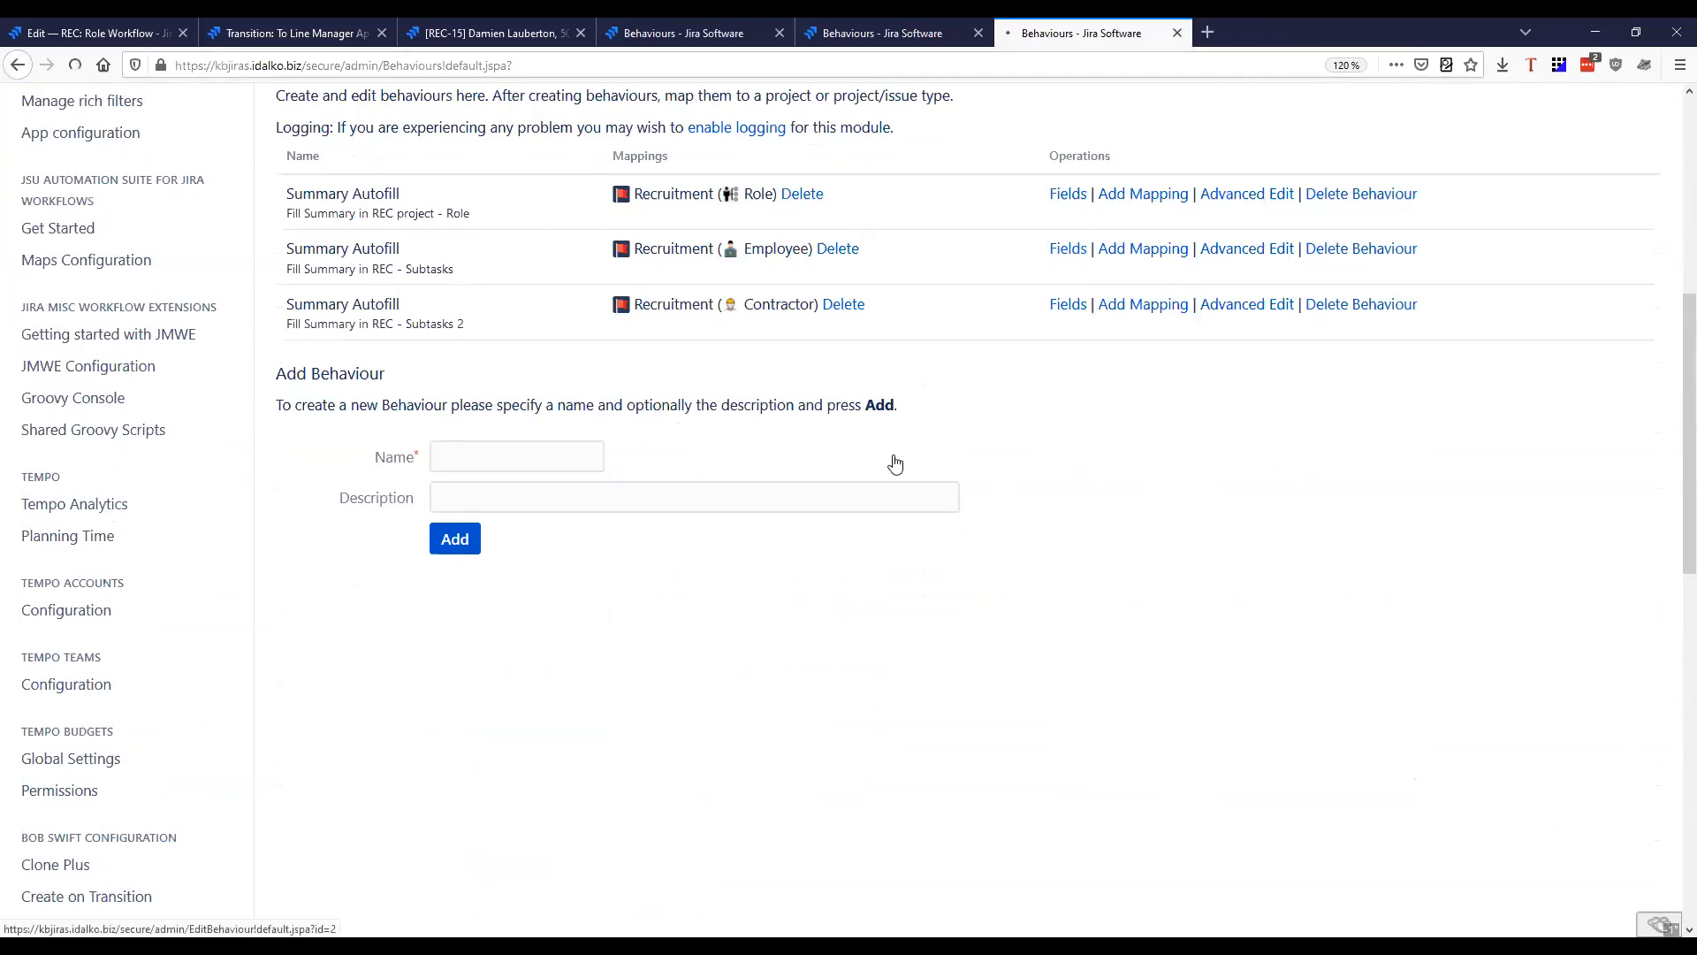
{"action": "scroll", "coordinate": [847, 637], "scroll_direction": "down", "scroll_amount": 1}
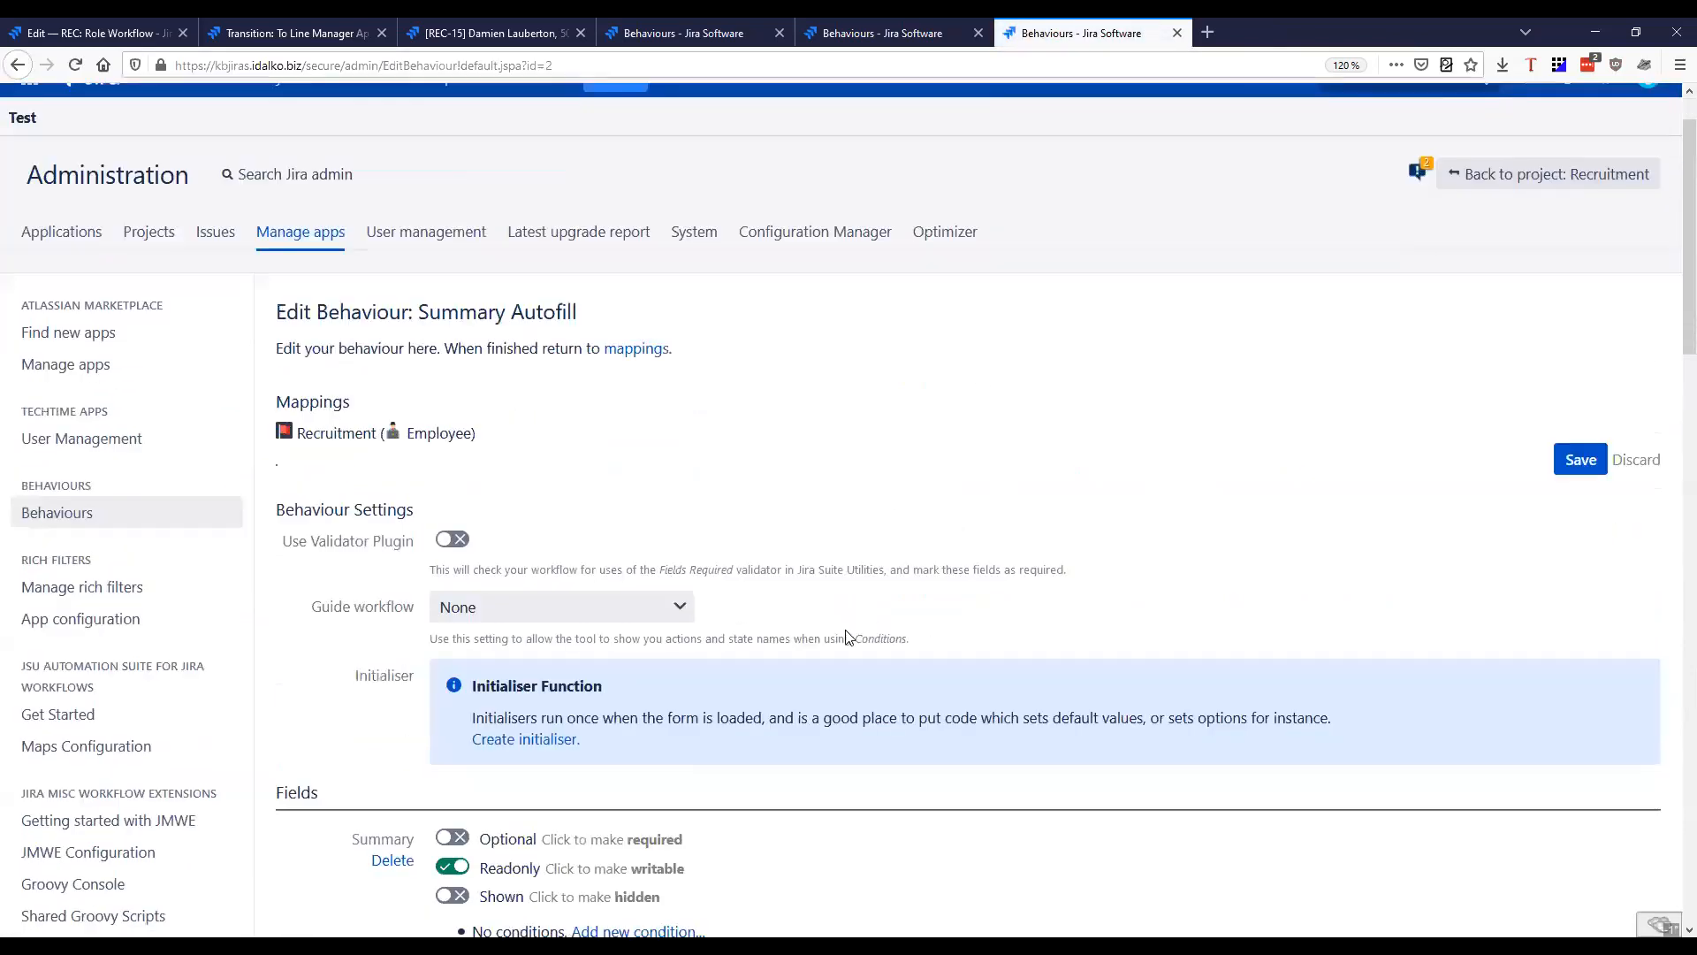
{"action": "scroll", "coordinate": [846, 637], "scroll_direction": "down", "scroll_amount": 8}
{"action": "left_click_drag", "start_coordinate": [1099, 589], "coordinate": [1540, 589]}
{"action": "left_click_drag", "start_coordinate": [1400, 600], "coordinate": [1368, 599]}
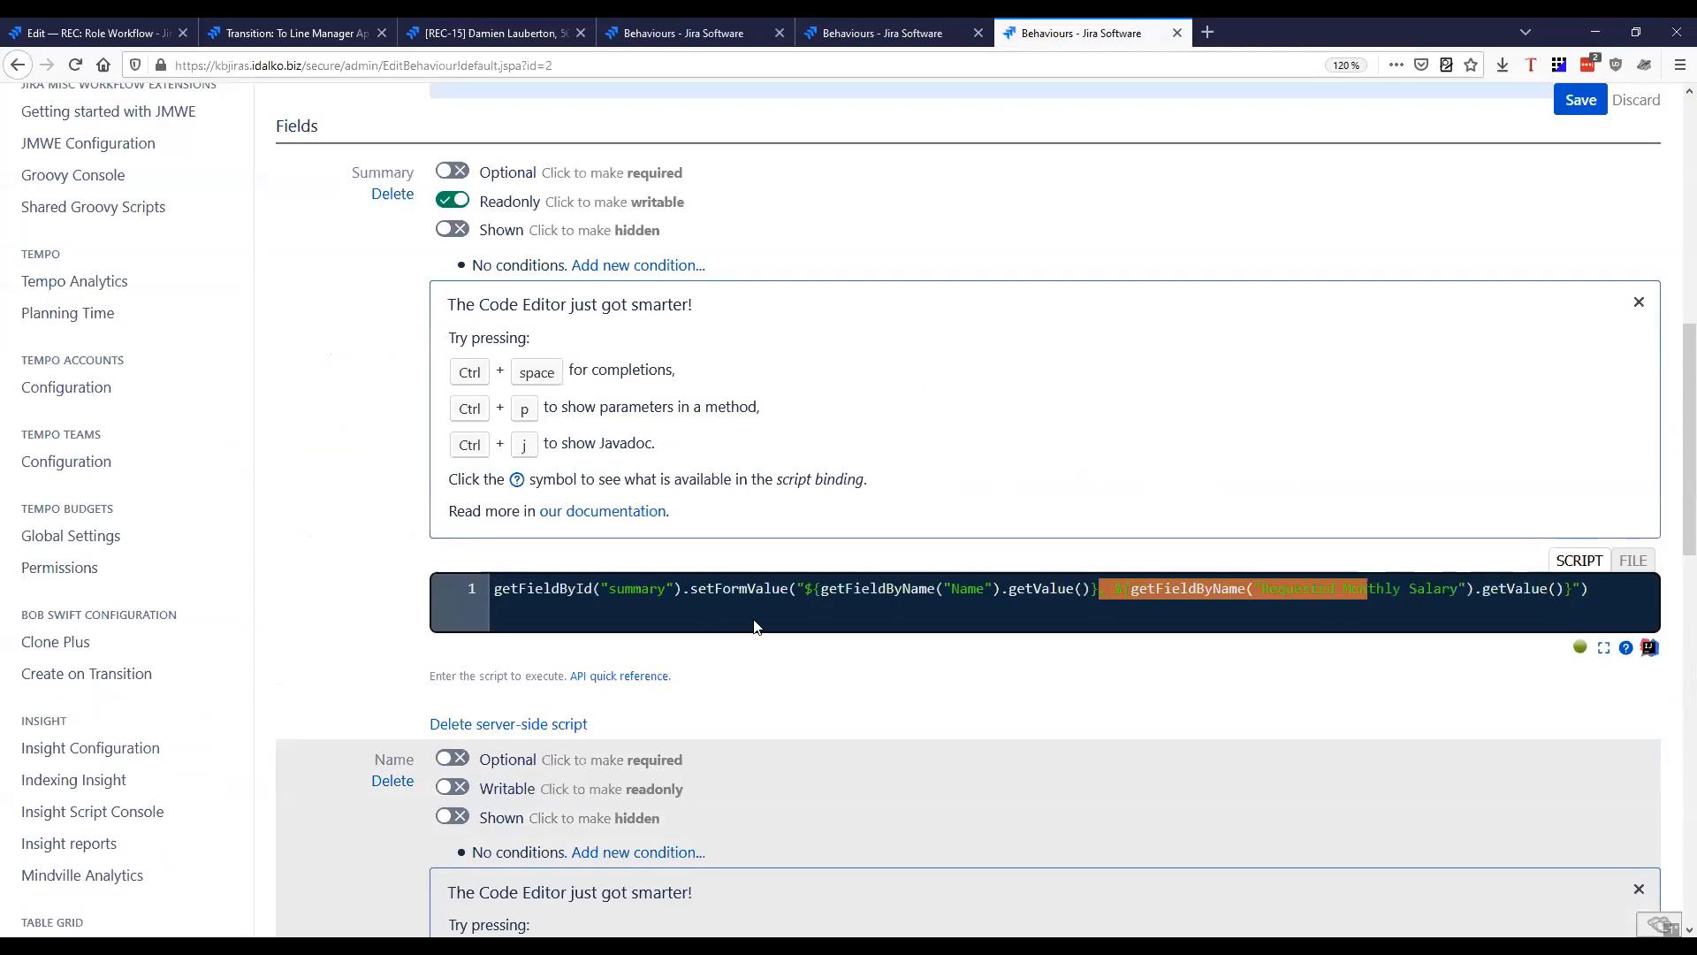
{"action": "left_click", "coordinate": [1048, 624]}
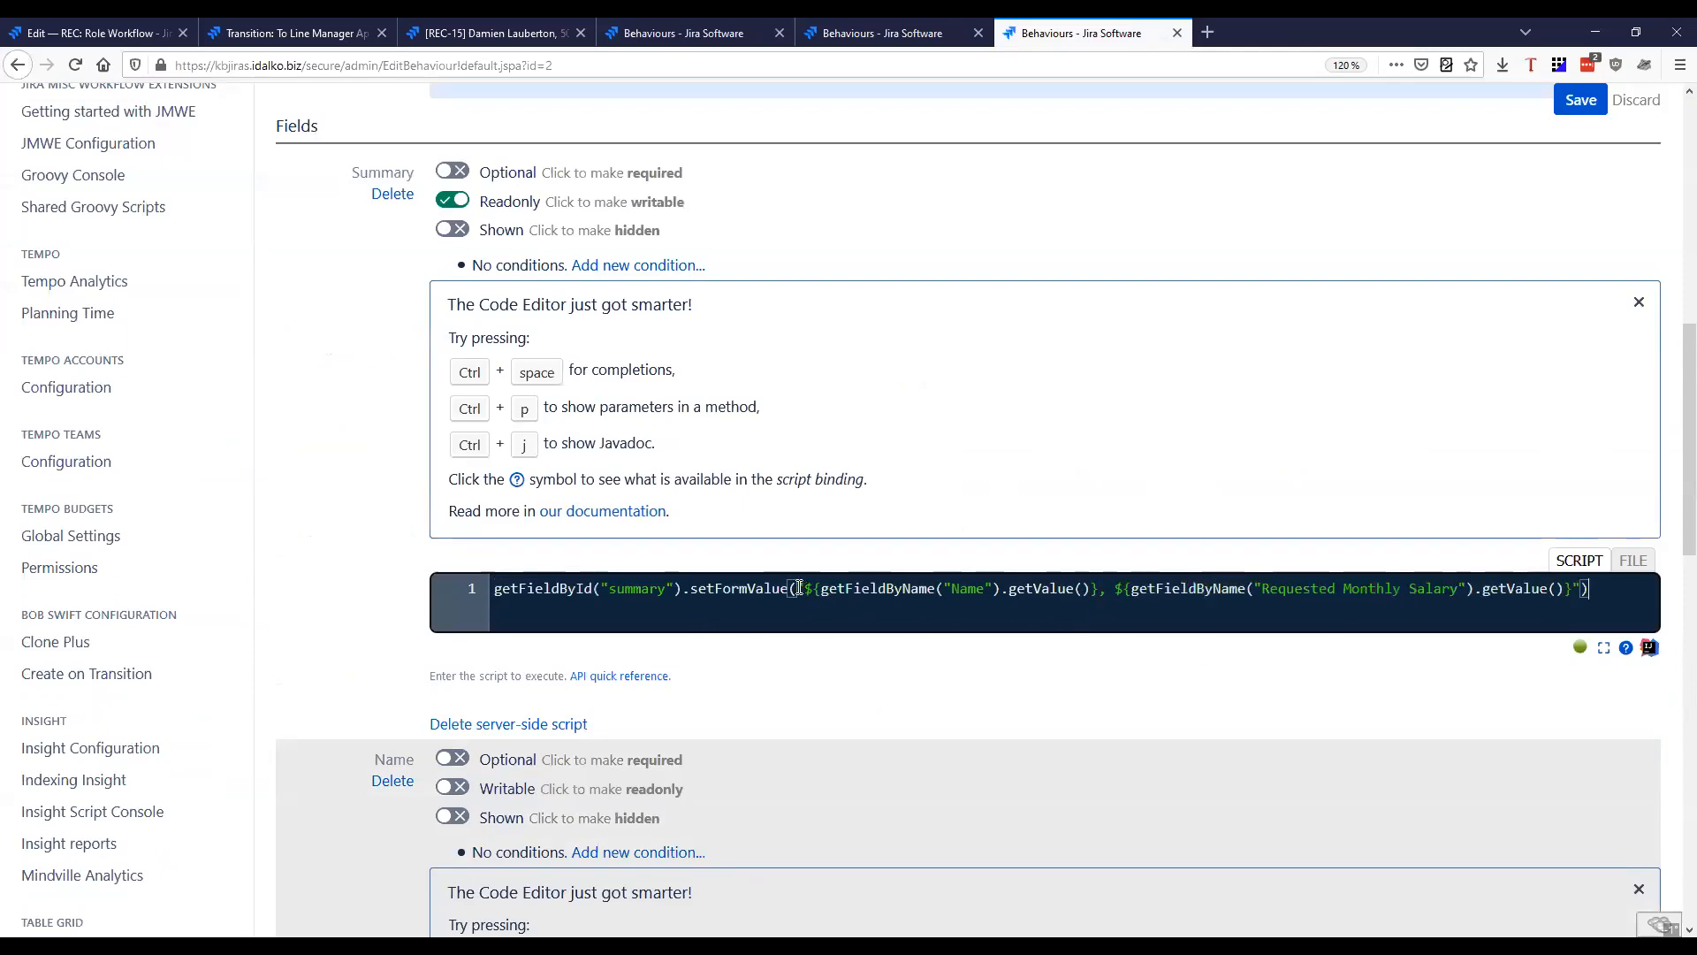
{"action": "left_click_drag", "start_coordinate": [798, 588], "coordinate": [1101, 588]}
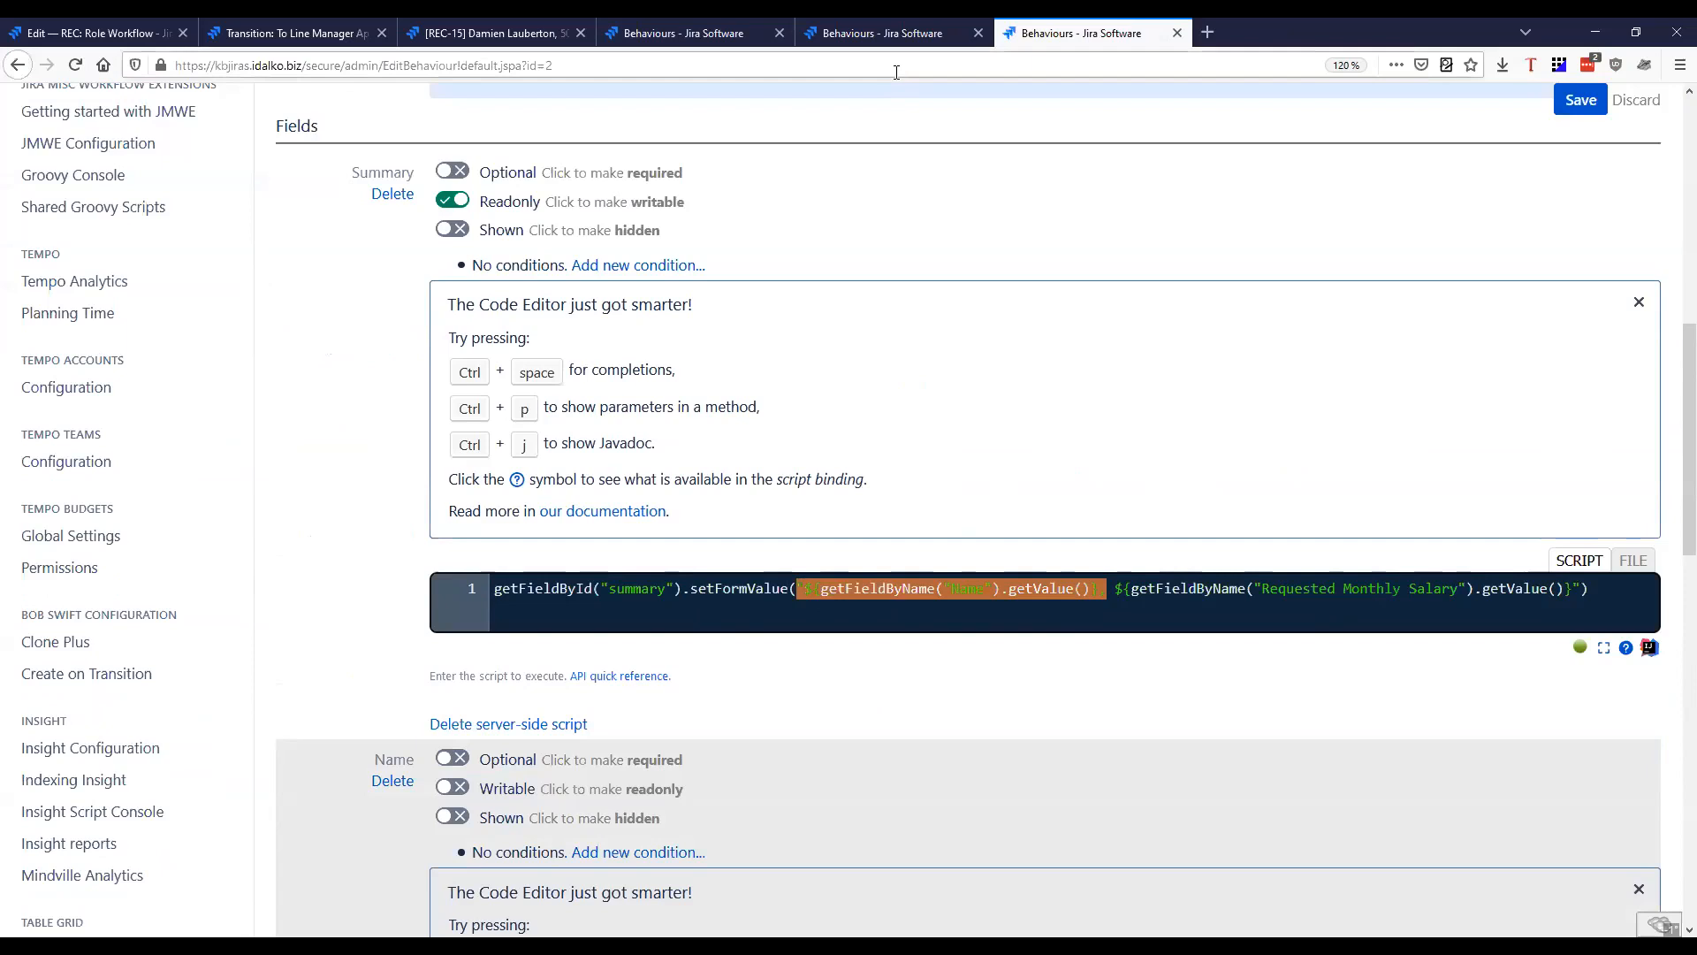
Paste the copied Name expression after the How many hires? expression in the Role behaviour's Summary script, preceded by a comma and space
{"action": "left_click", "coordinate": [893, 37]}
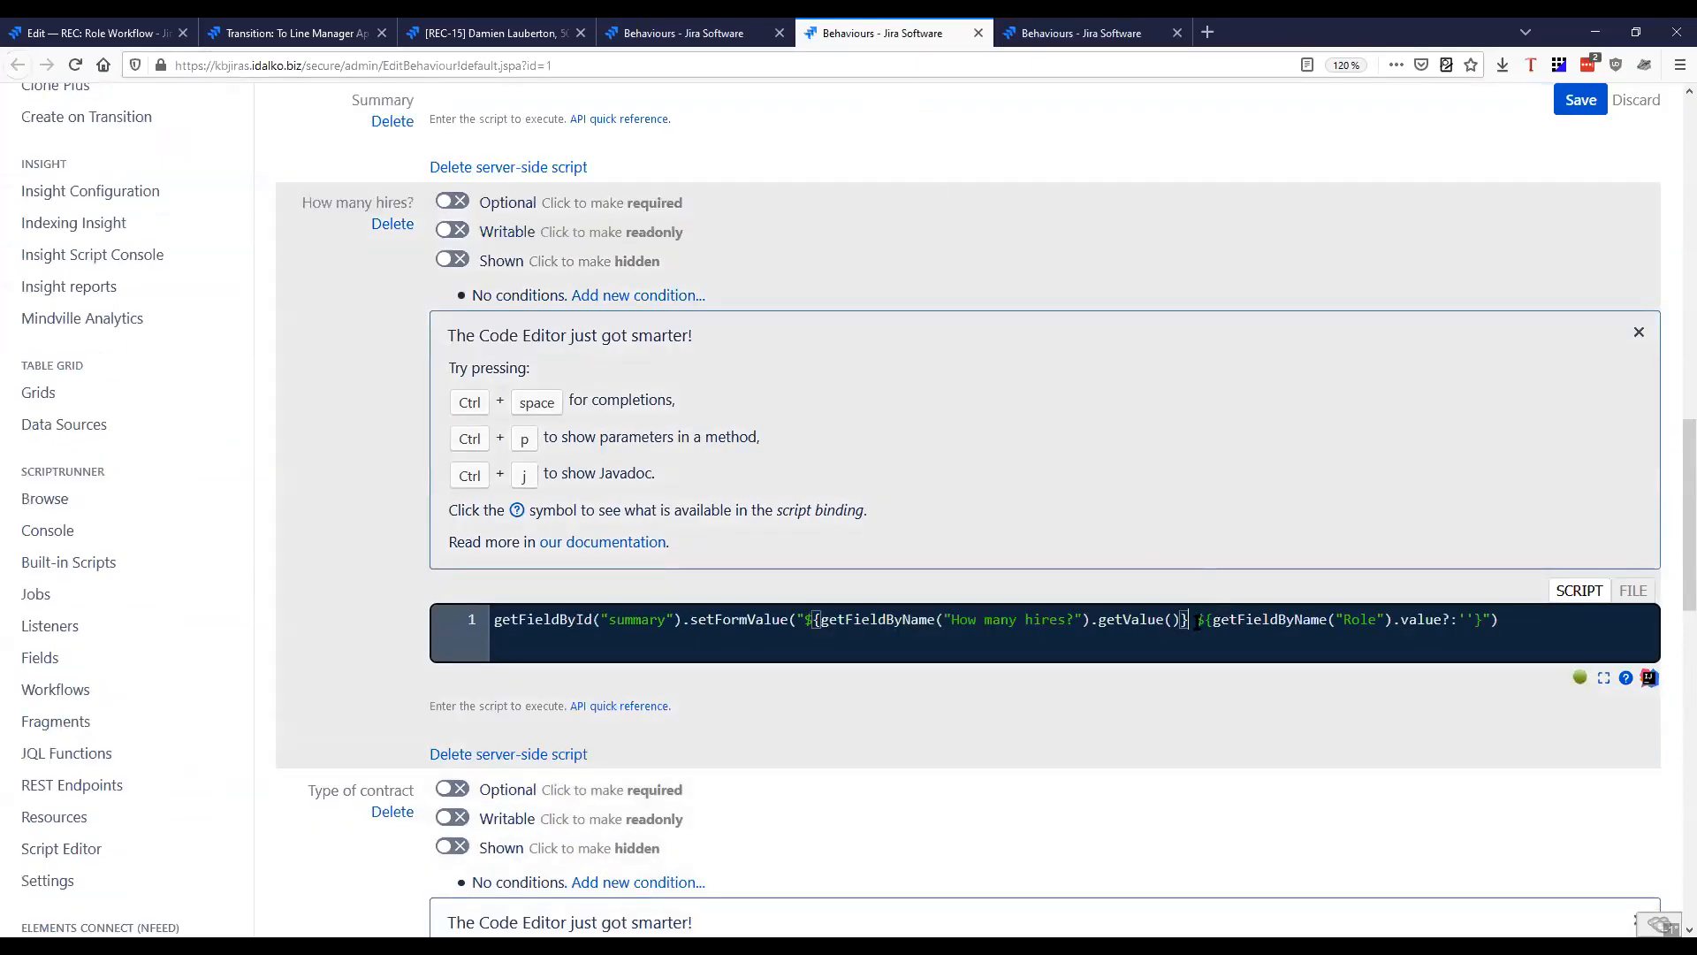
{"action": "scroll", "coordinate": [1140, 578], "scroll_direction": "up", "scroll_amount": 6}
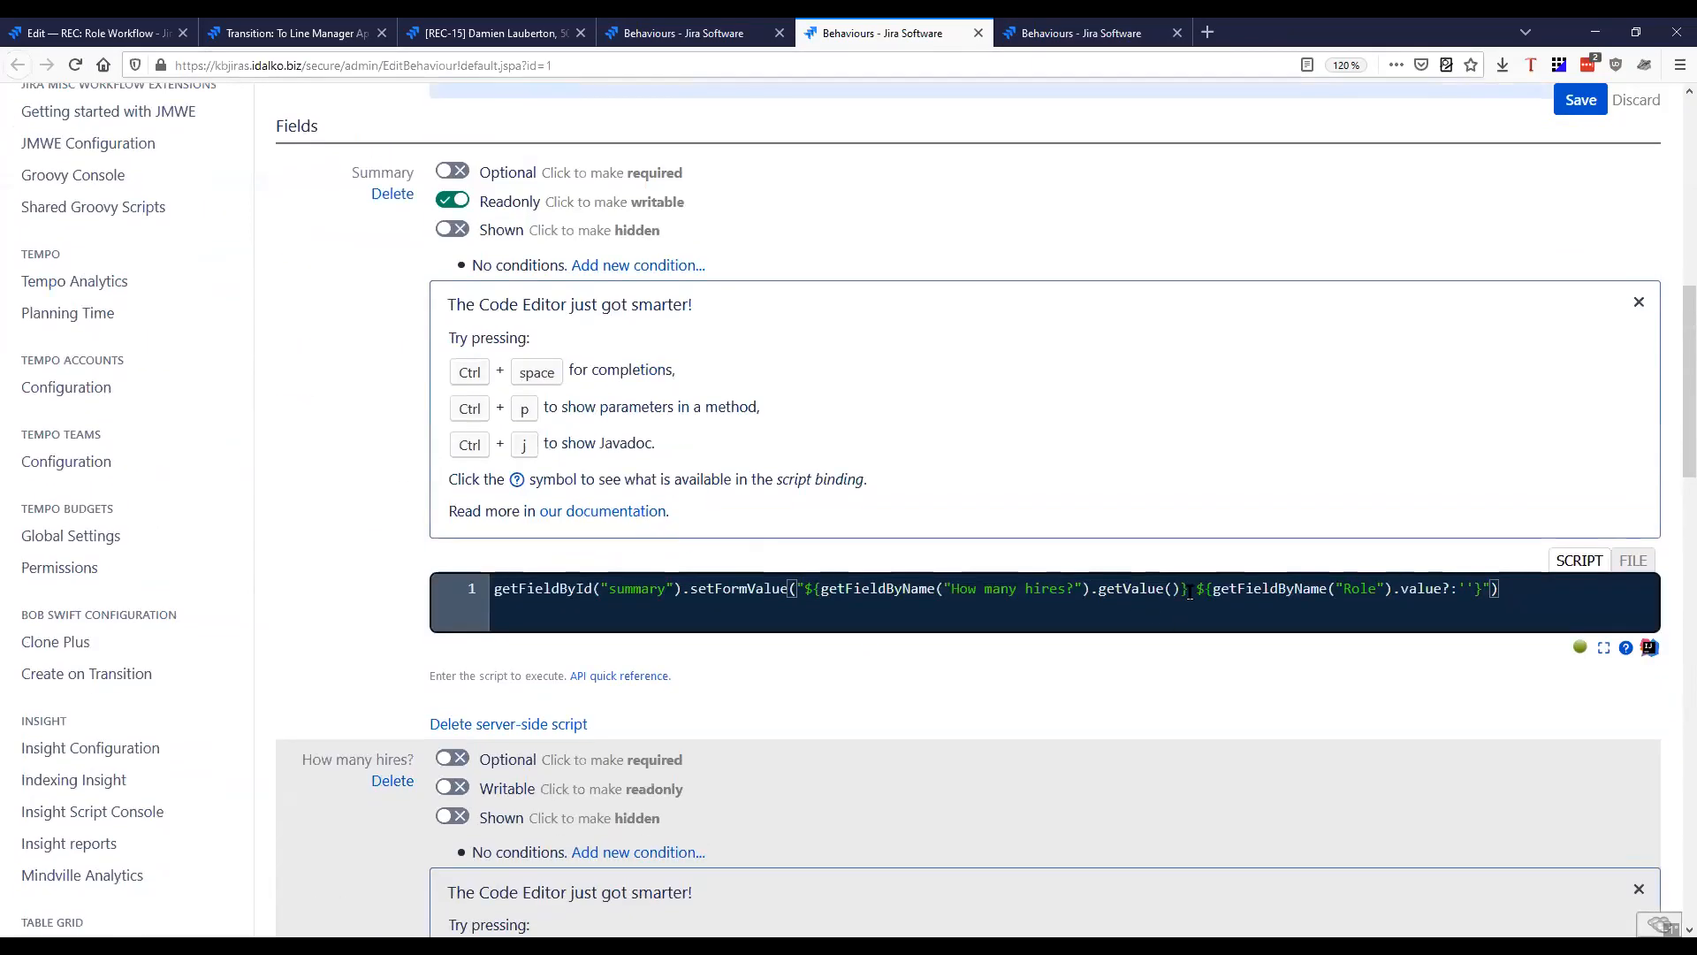
{"action": "left_click", "coordinate": [1190, 590]}
{"action": "type", "text": "${getFieldByName(\"Name\").getValue()},"}
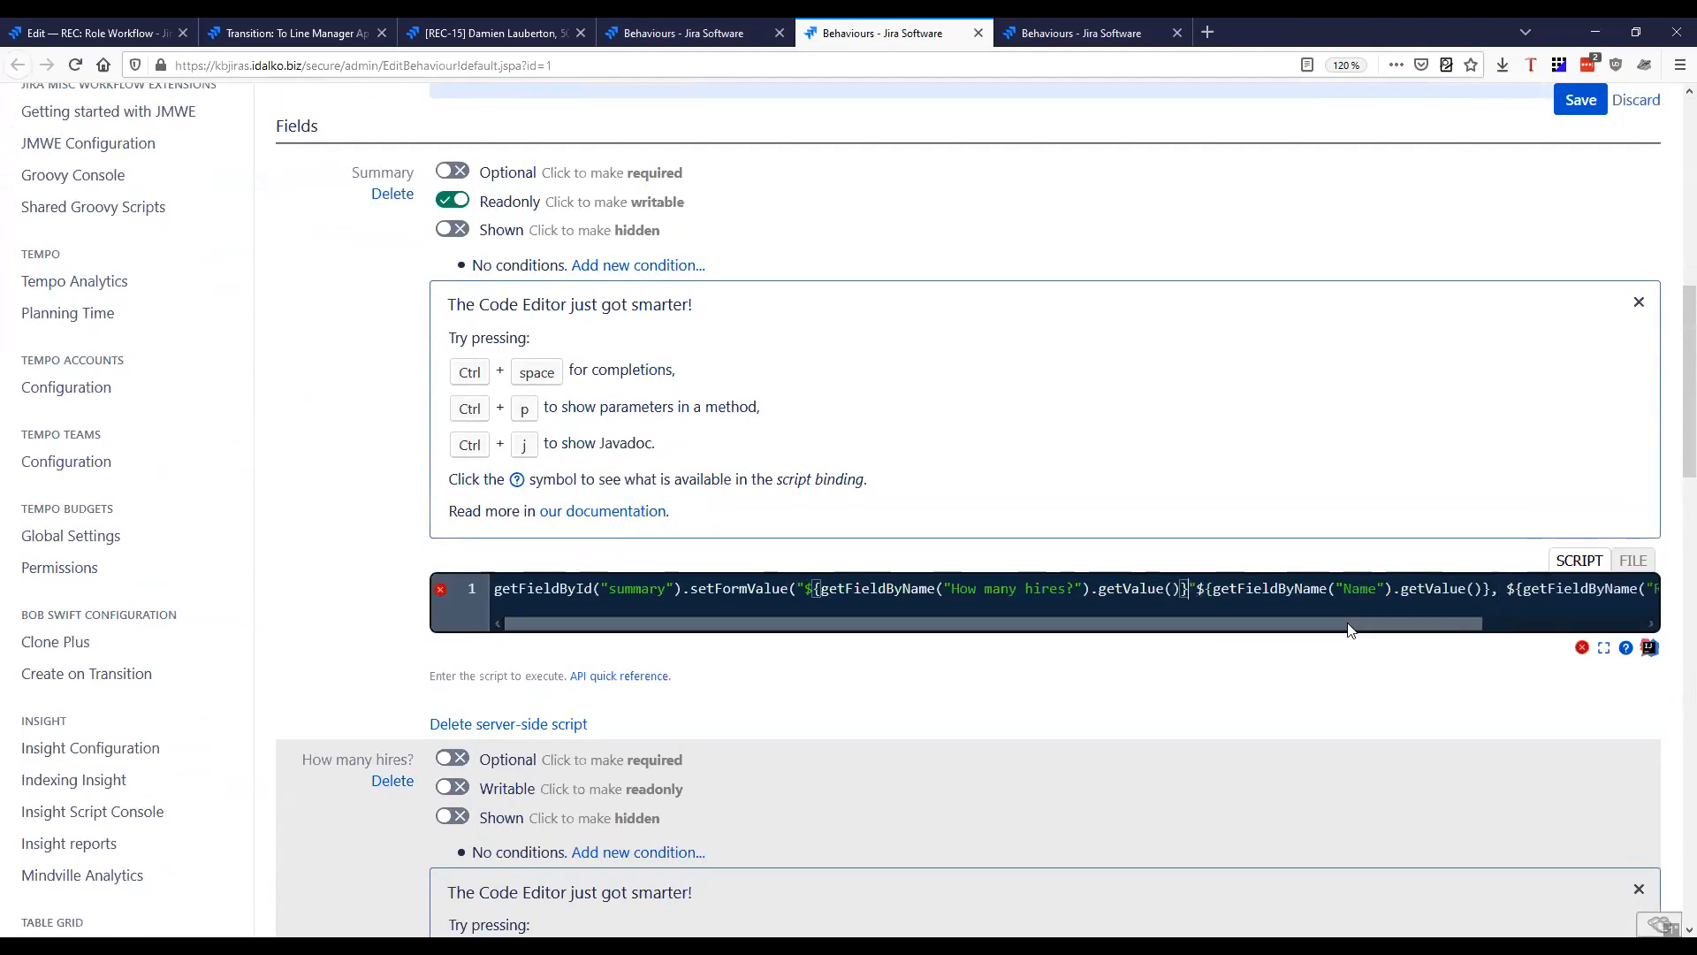
{"action": "type", "text": ","}
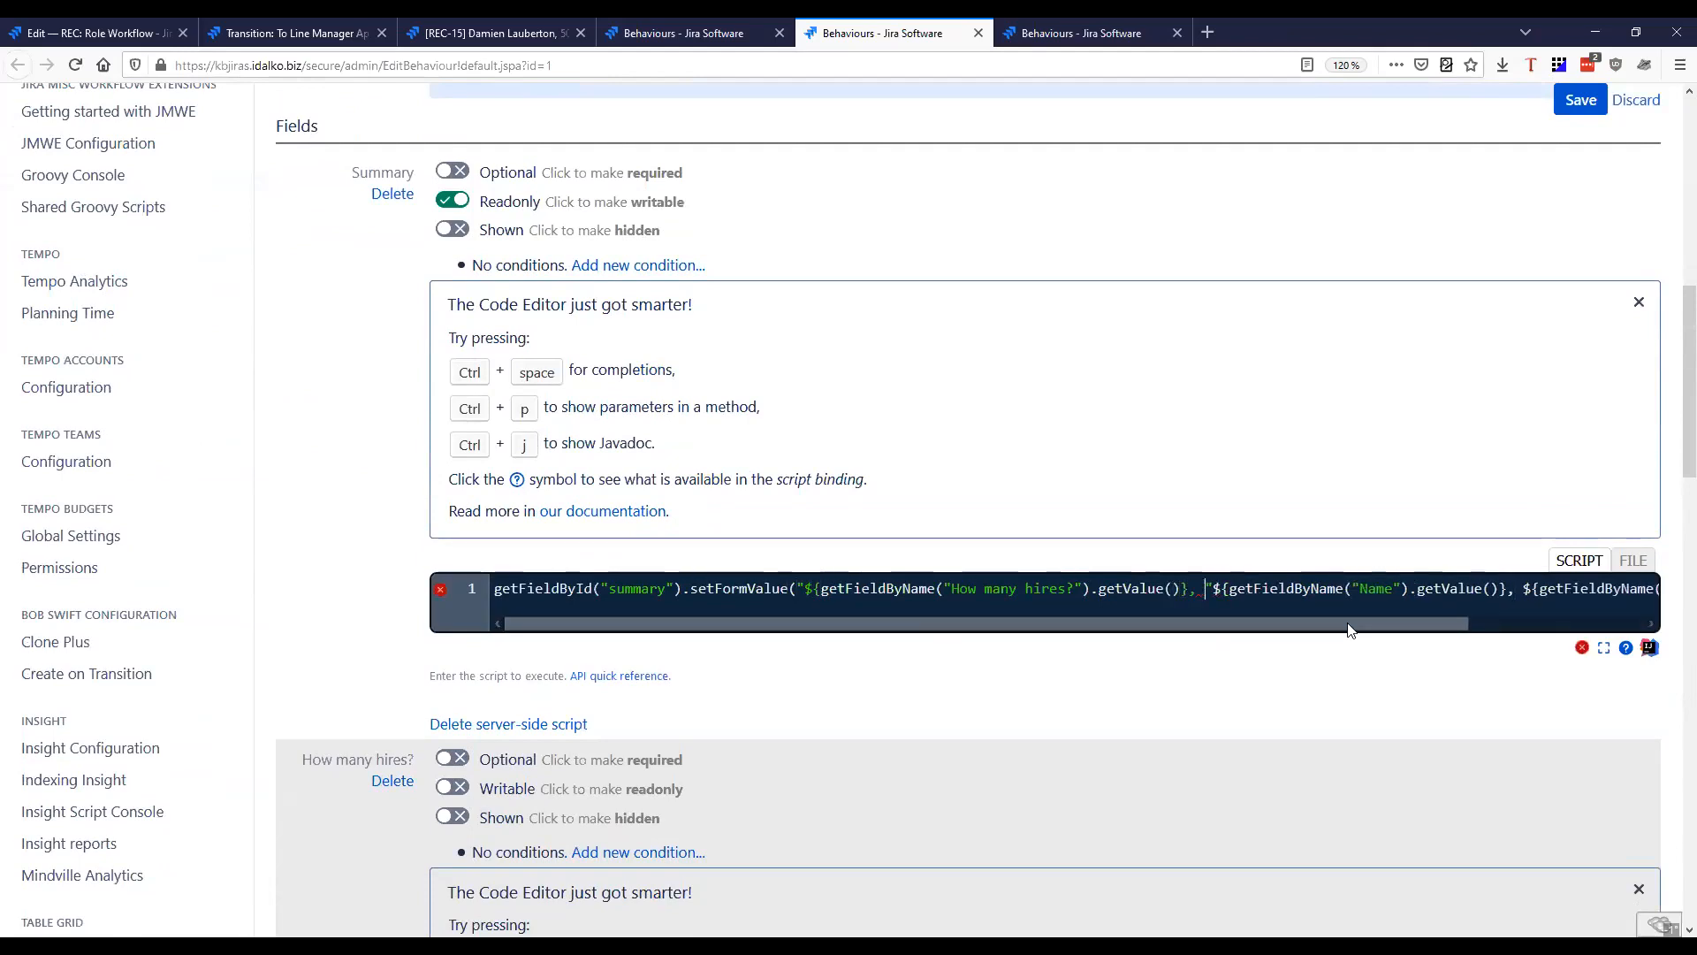
Replace the field name Name with "Type of contract" in the expression inserted in the Summary script
{"action": "left_click_drag", "start_coordinate": [1349, 629], "coordinate": [1526, 629]}
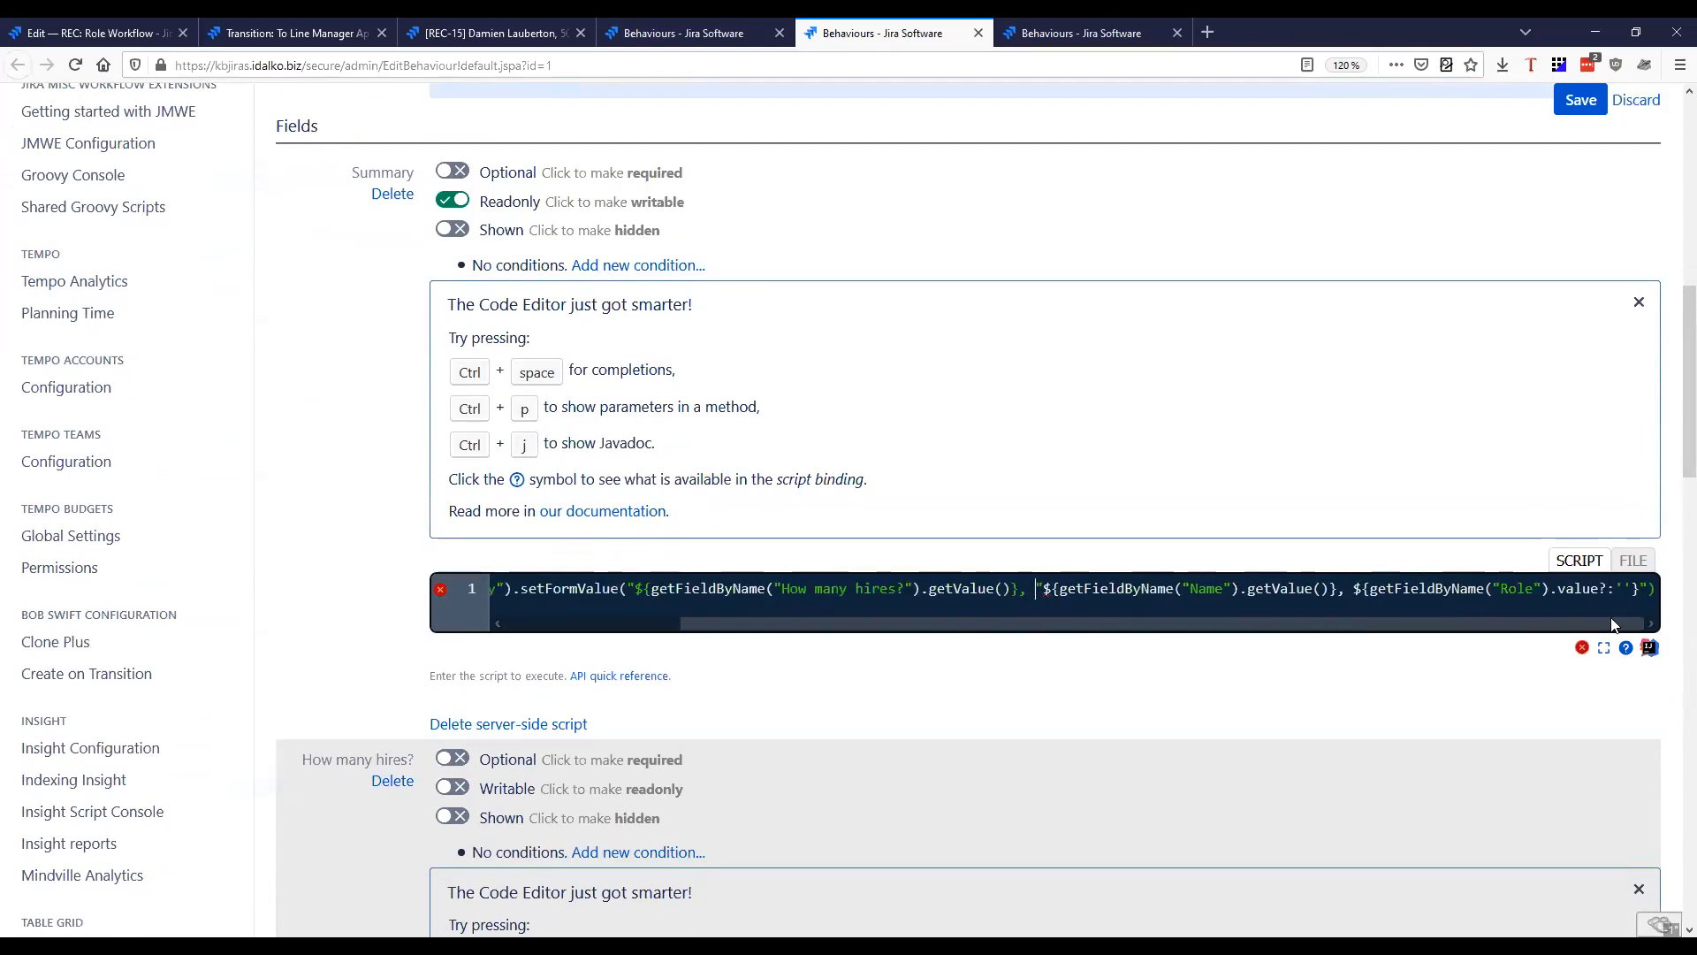
{"action": "double_click", "coordinate": [1188, 590]}
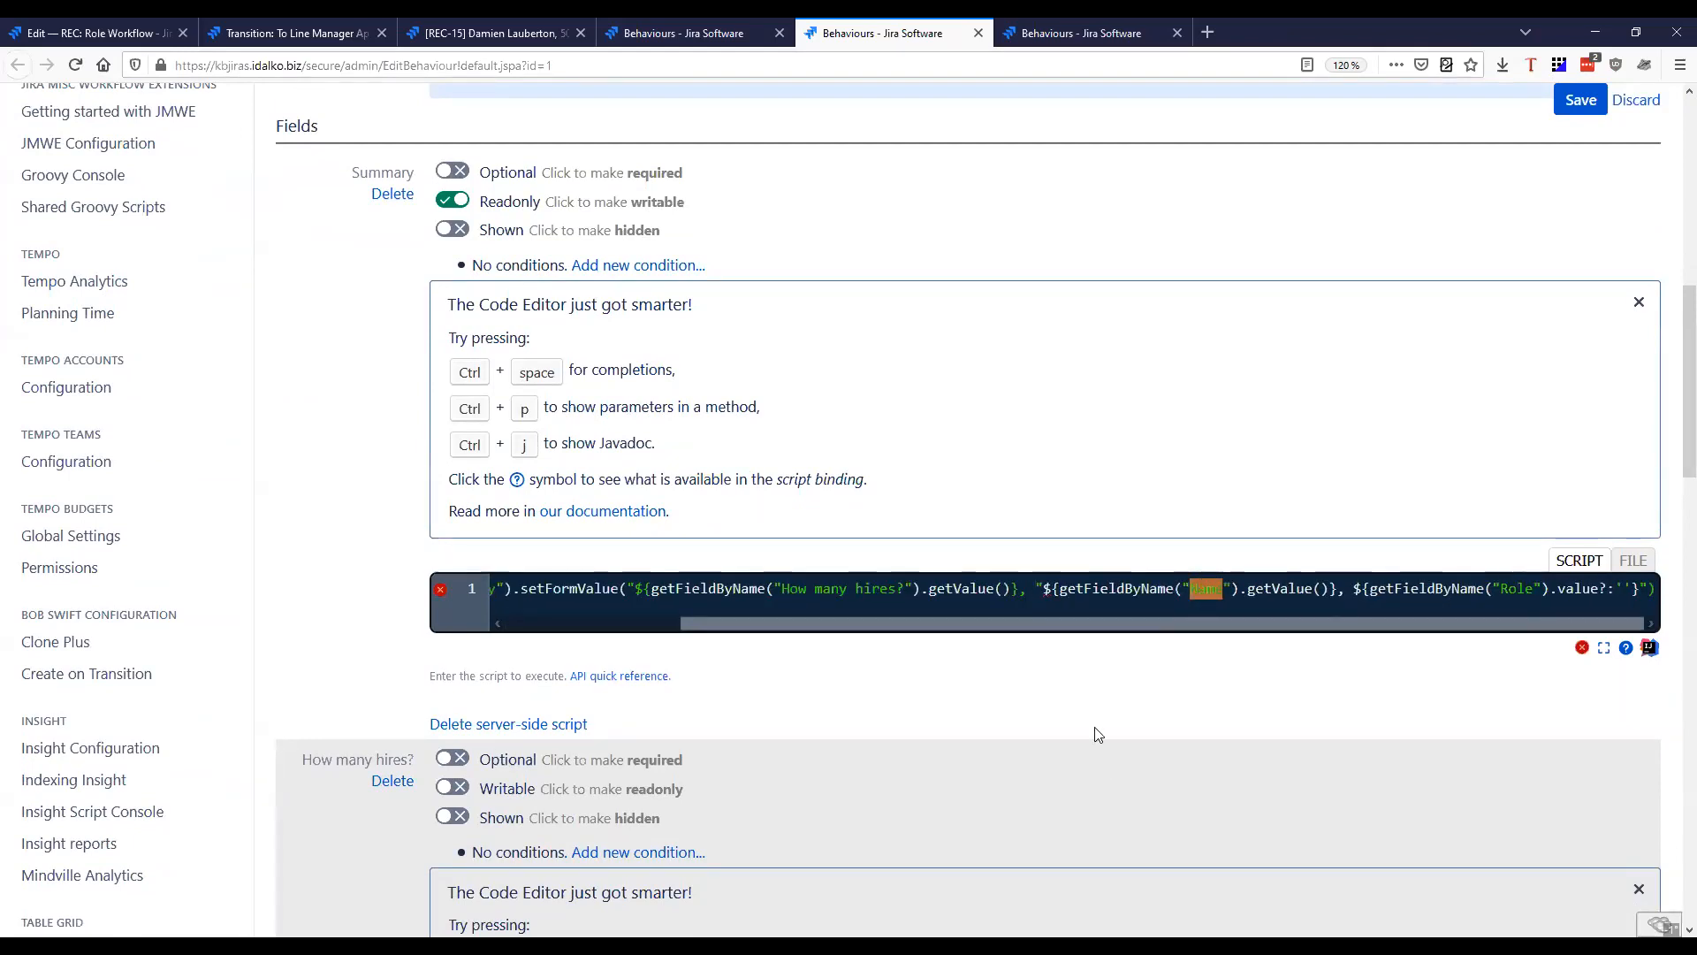
{"action": "scroll", "coordinate": [919, 651], "scroll_direction": "down", "scroll_amount": 4}
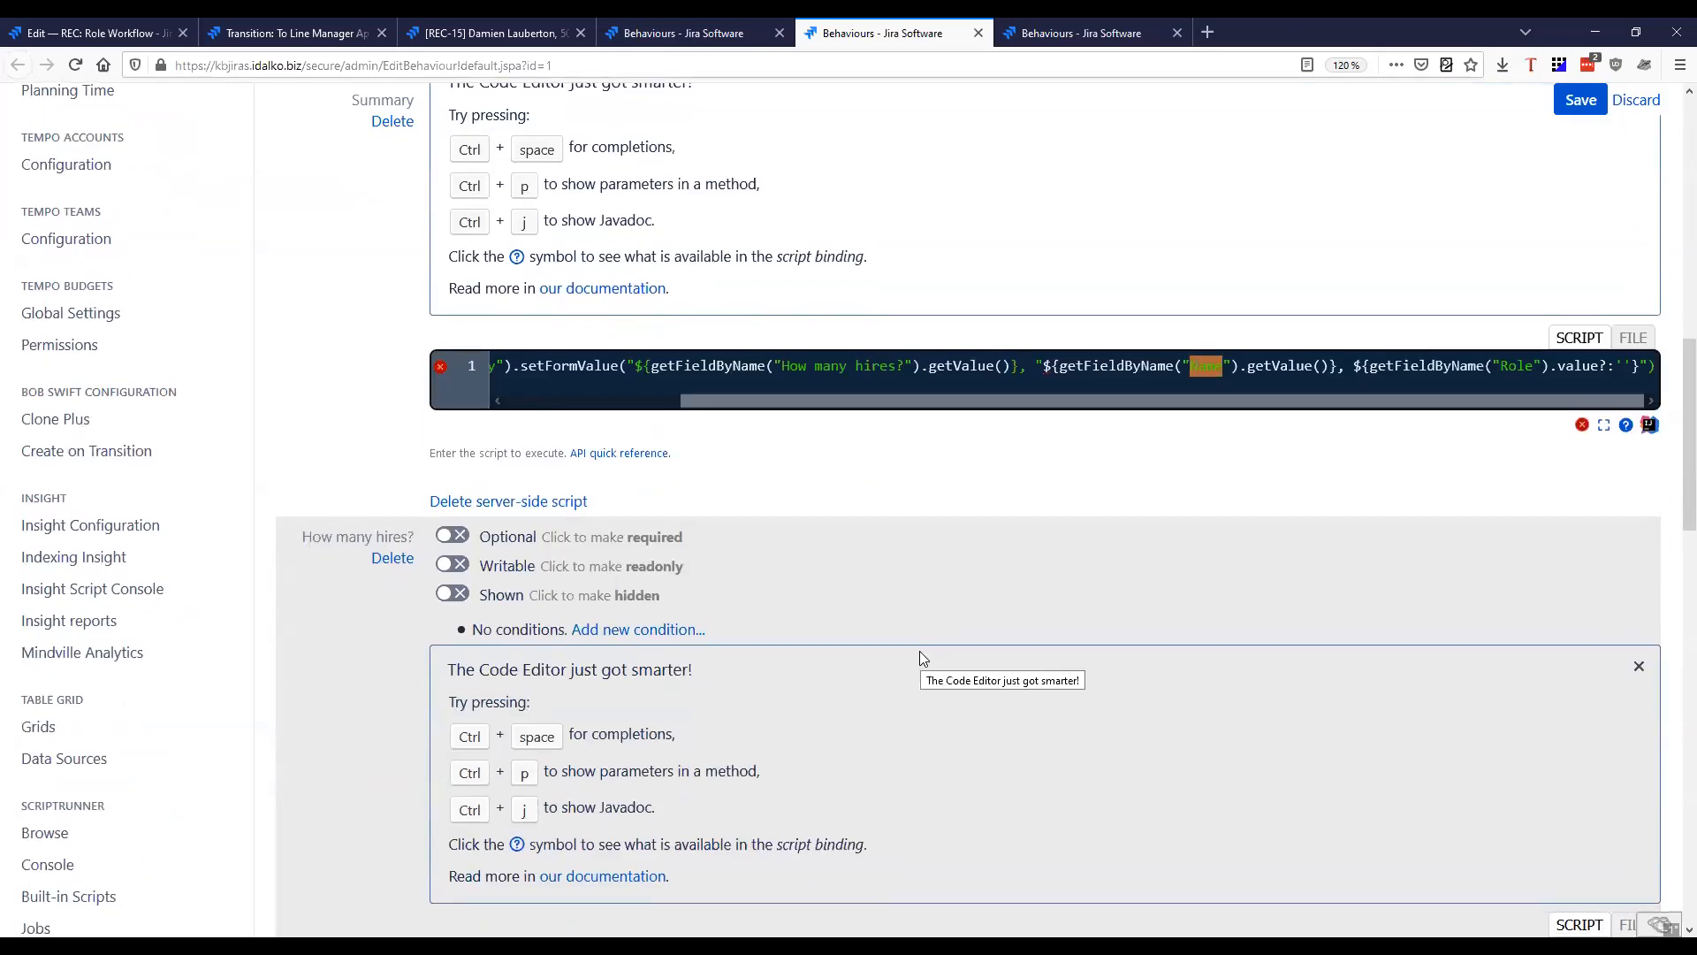
{"action": "scroll", "coordinate": [920, 651], "scroll_direction": "up", "scroll_amount": 1}
{"action": "key", "text": "BackSpace"}
{"action": "scroll", "coordinate": [919, 651], "scroll_direction": "down", "scroll_amount": 6}
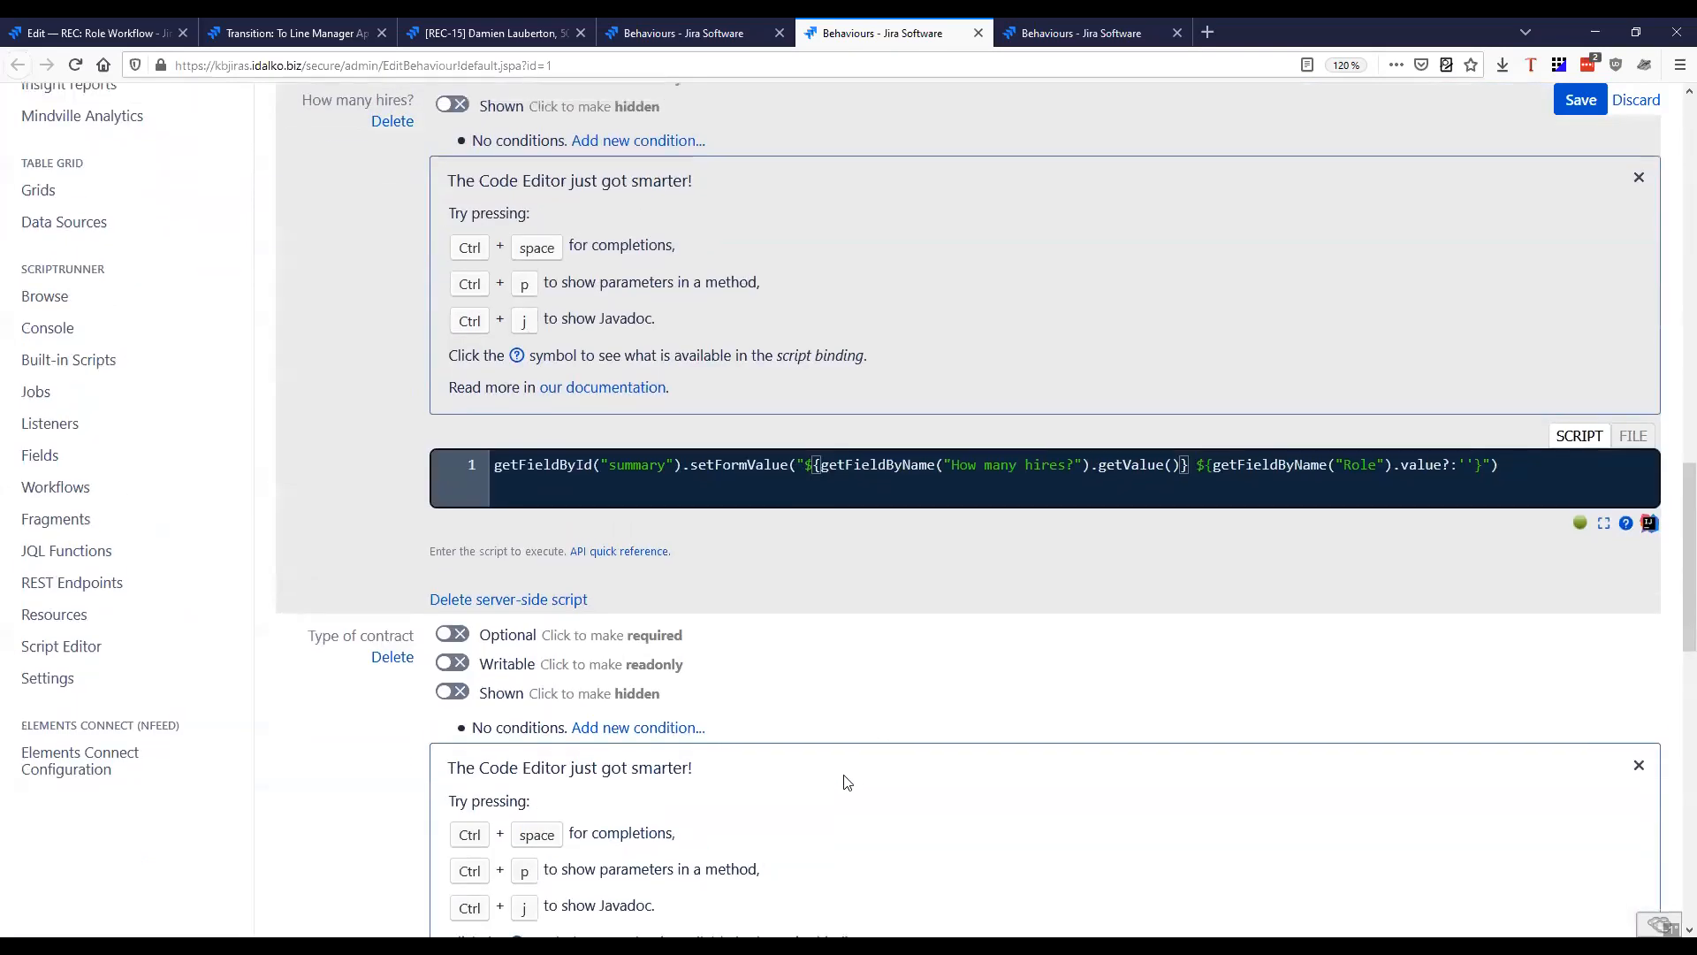
{"action": "scroll", "coordinate": [842, 772], "scroll_direction": "up", "scroll_amount": 8}
{"action": "type", "text": "Type of contract\").getValue()}, ${getFieldByName(\"Rol"}
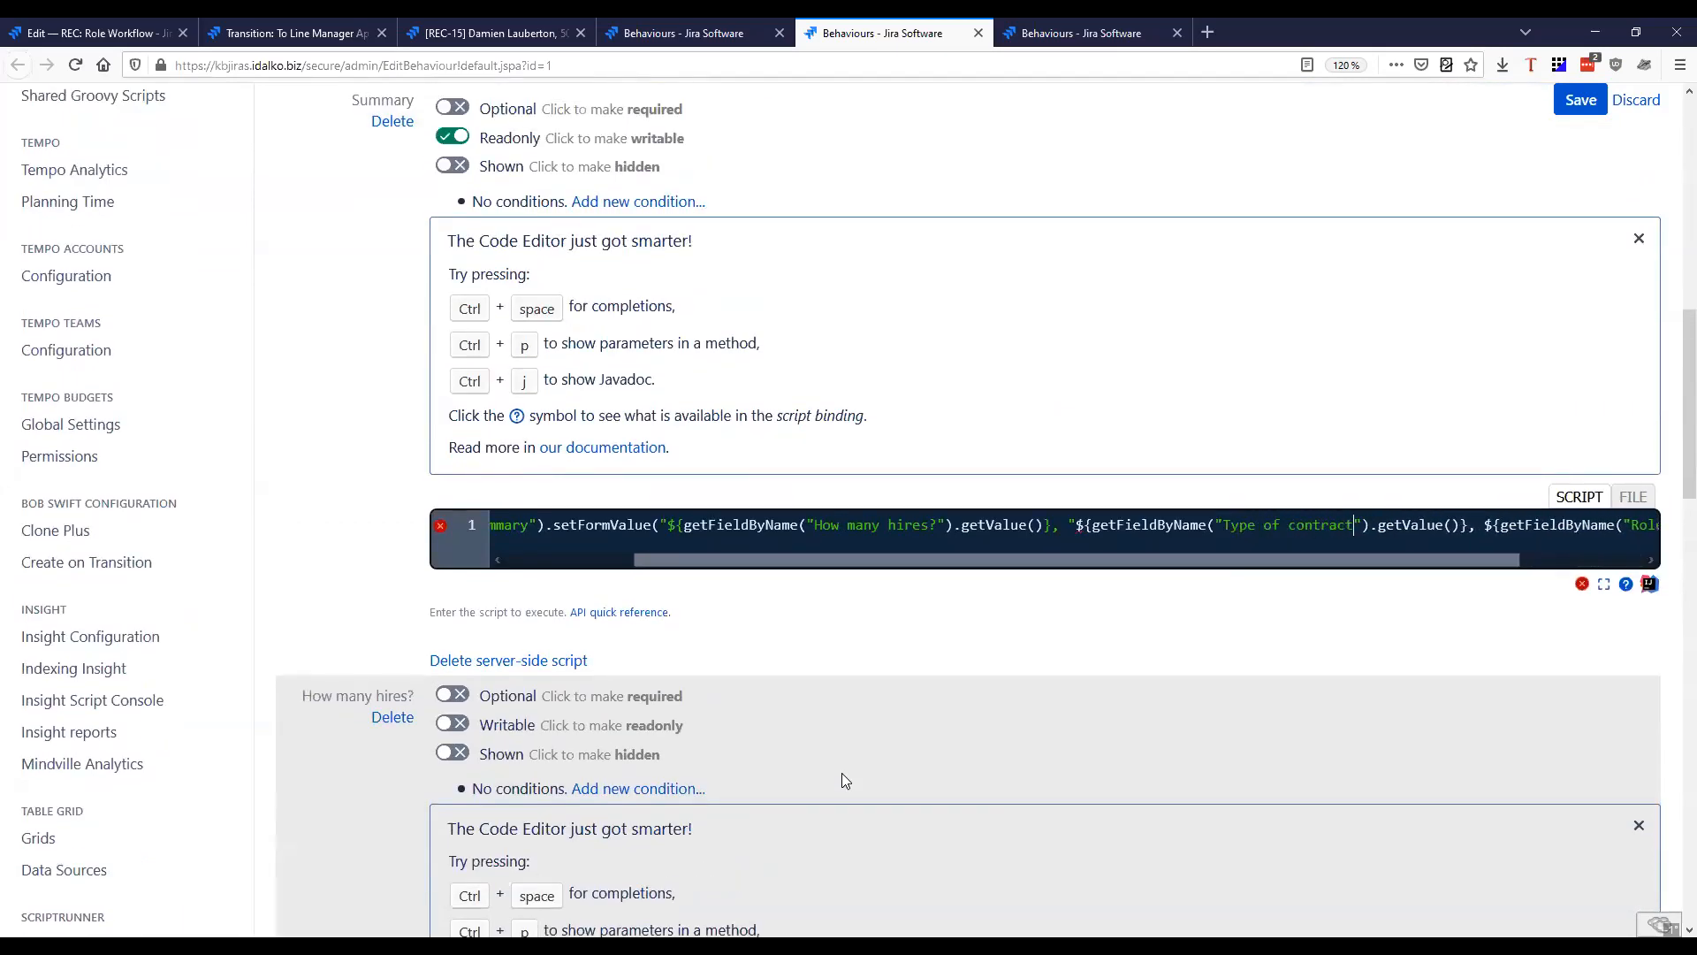
{"action": "scroll", "coordinate": [1052, 625], "scroll_direction": "down", "scroll_amount": 6}
{"action": "scroll", "coordinate": [937, 689], "scroll_direction": "up", "scroll_amount": 7}
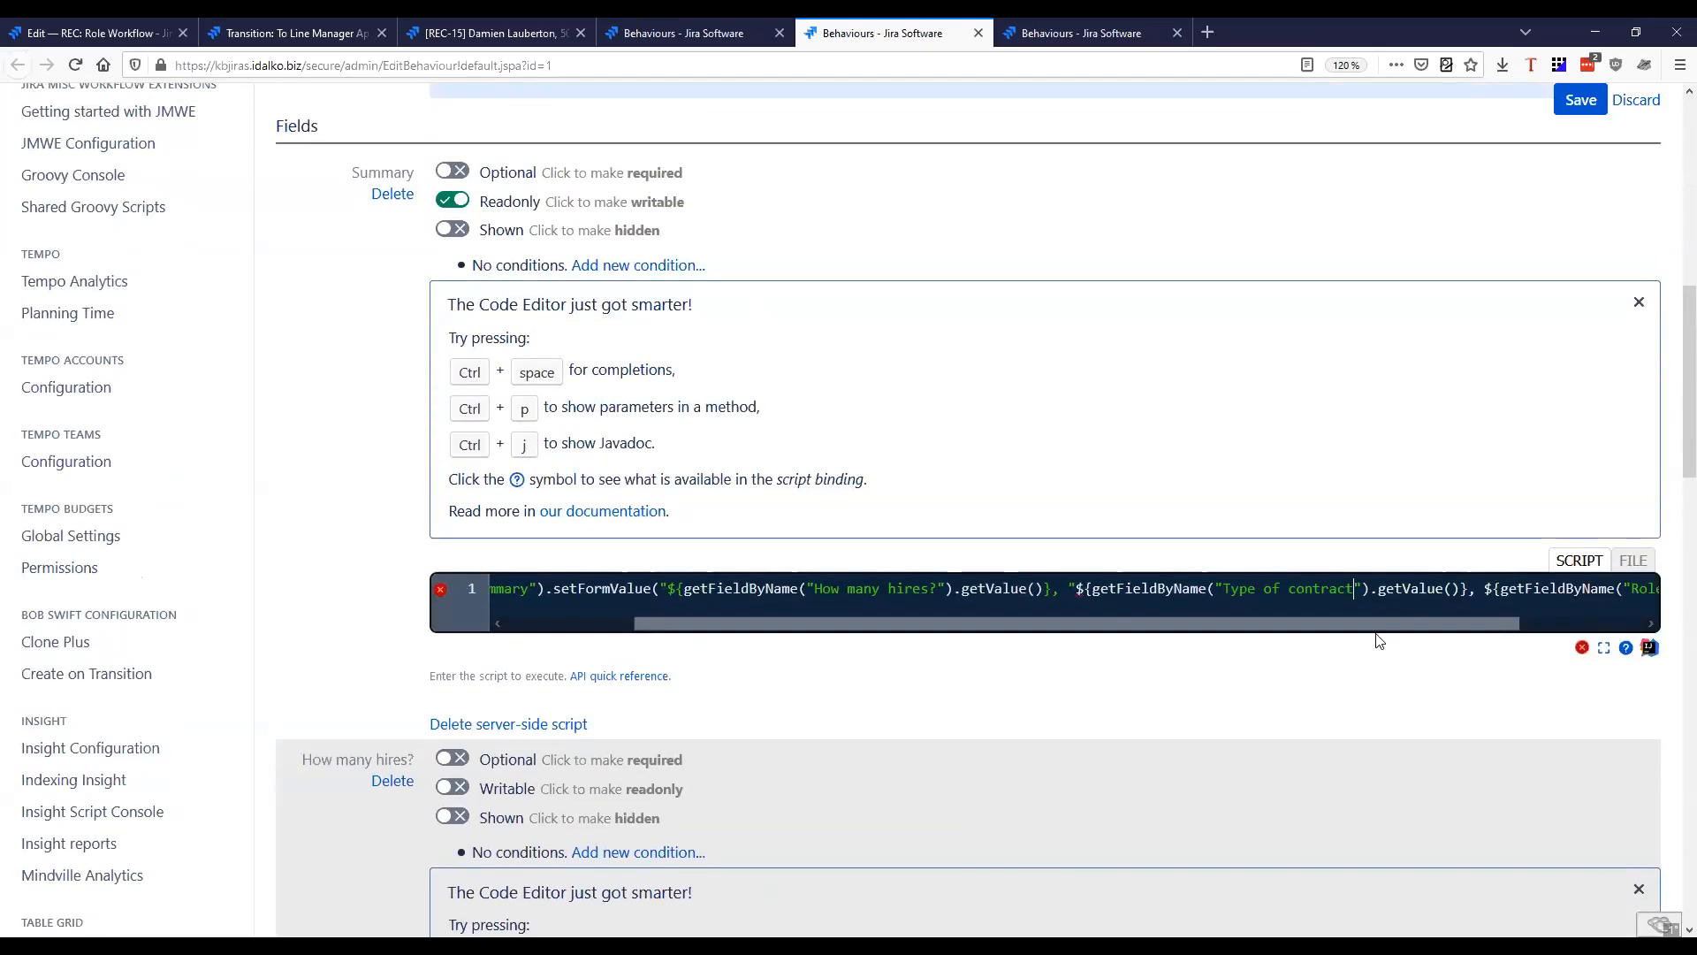
Remove the stray quotation mark before the Type of contract expression in the Summary script
{"action": "left_click_drag", "start_coordinate": [1069, 631], "coordinate": [1152, 610]}
{"action": "left_click", "coordinate": [938, 589]}
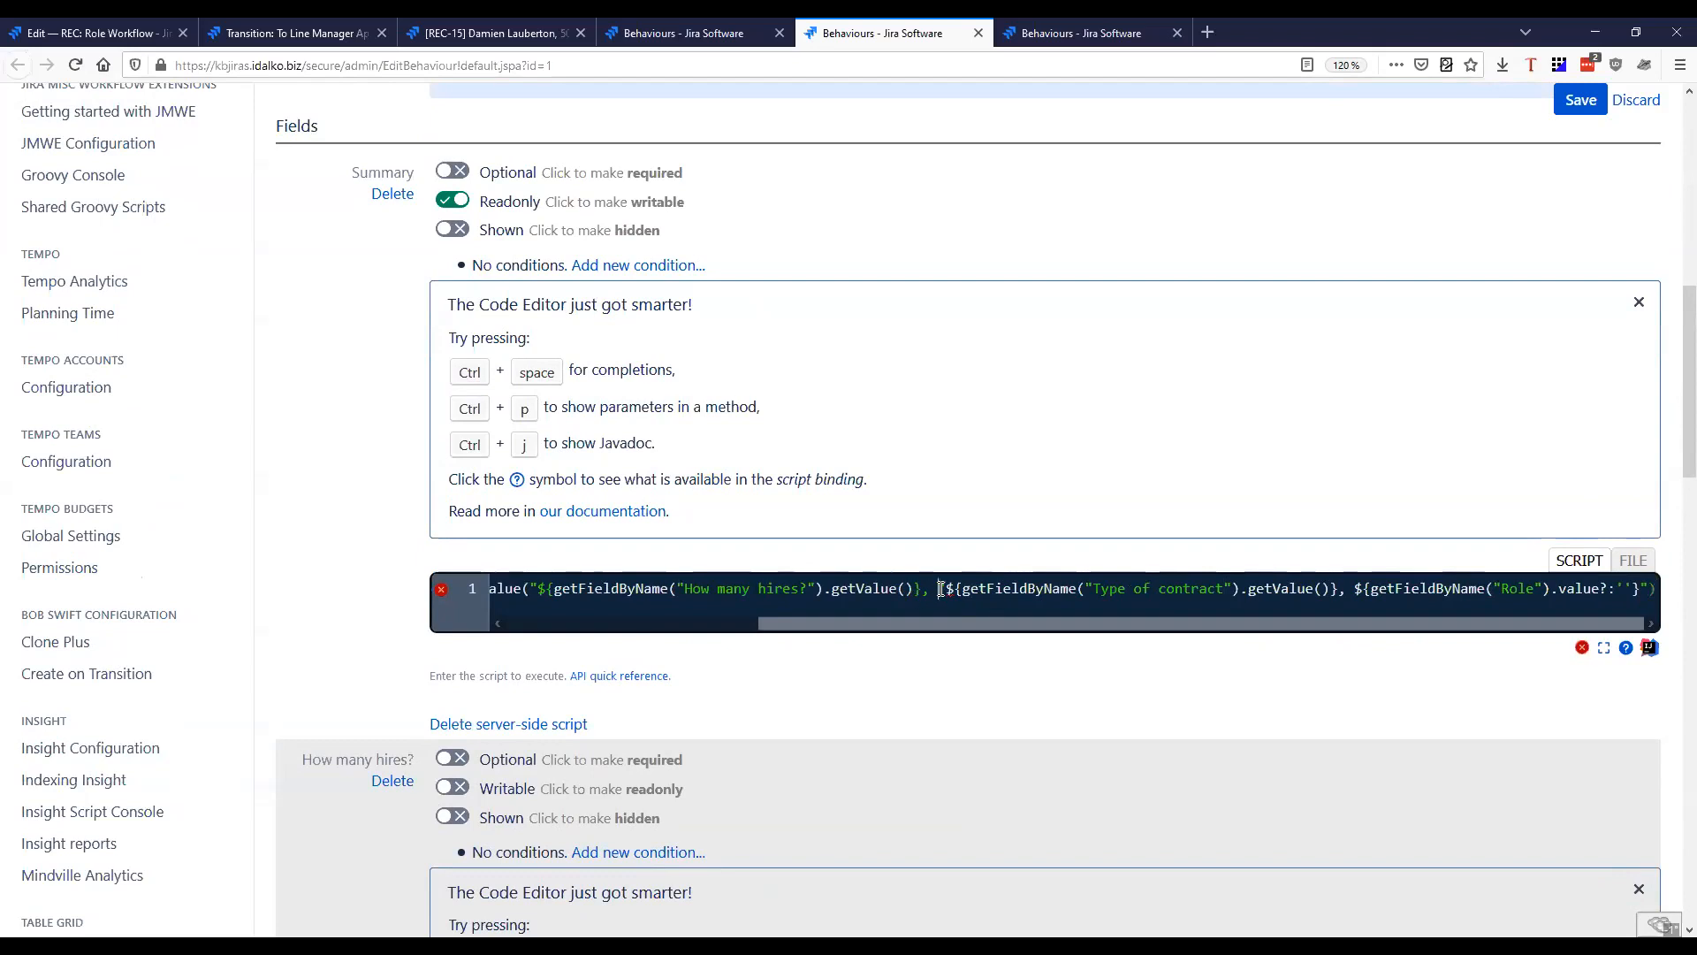
{"action": "mouse_move", "coordinate": [444, 590]}
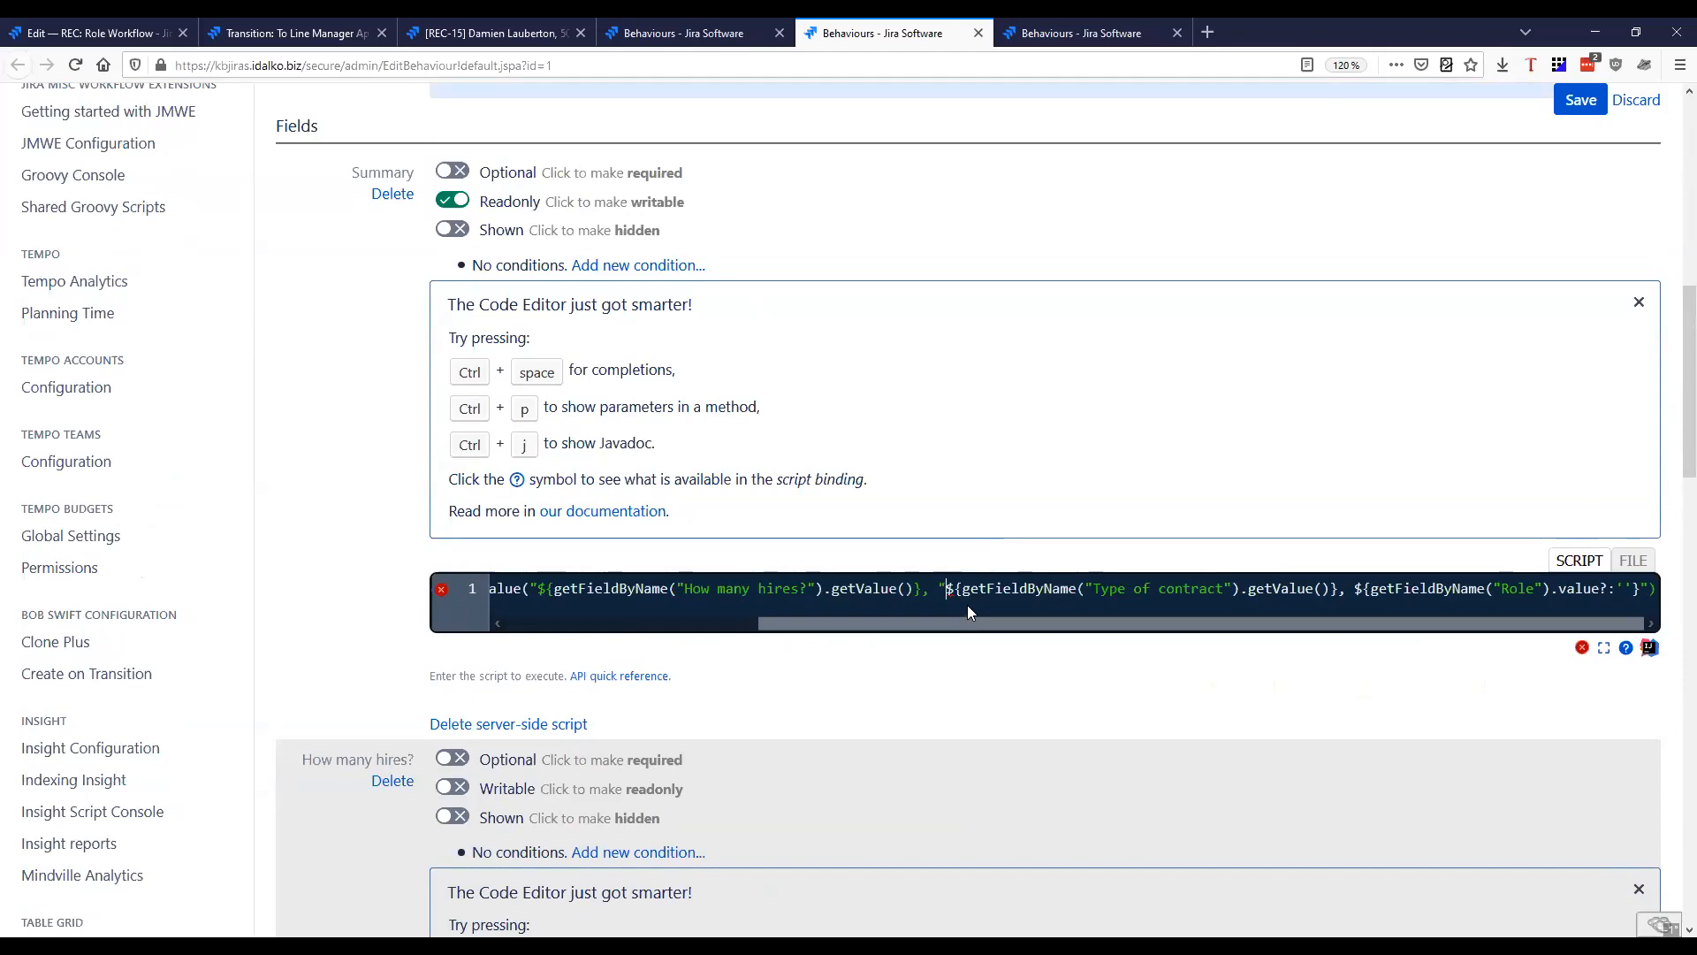
{"action": "left_click_drag", "start_coordinate": [967, 623], "coordinate": [856, 646]}
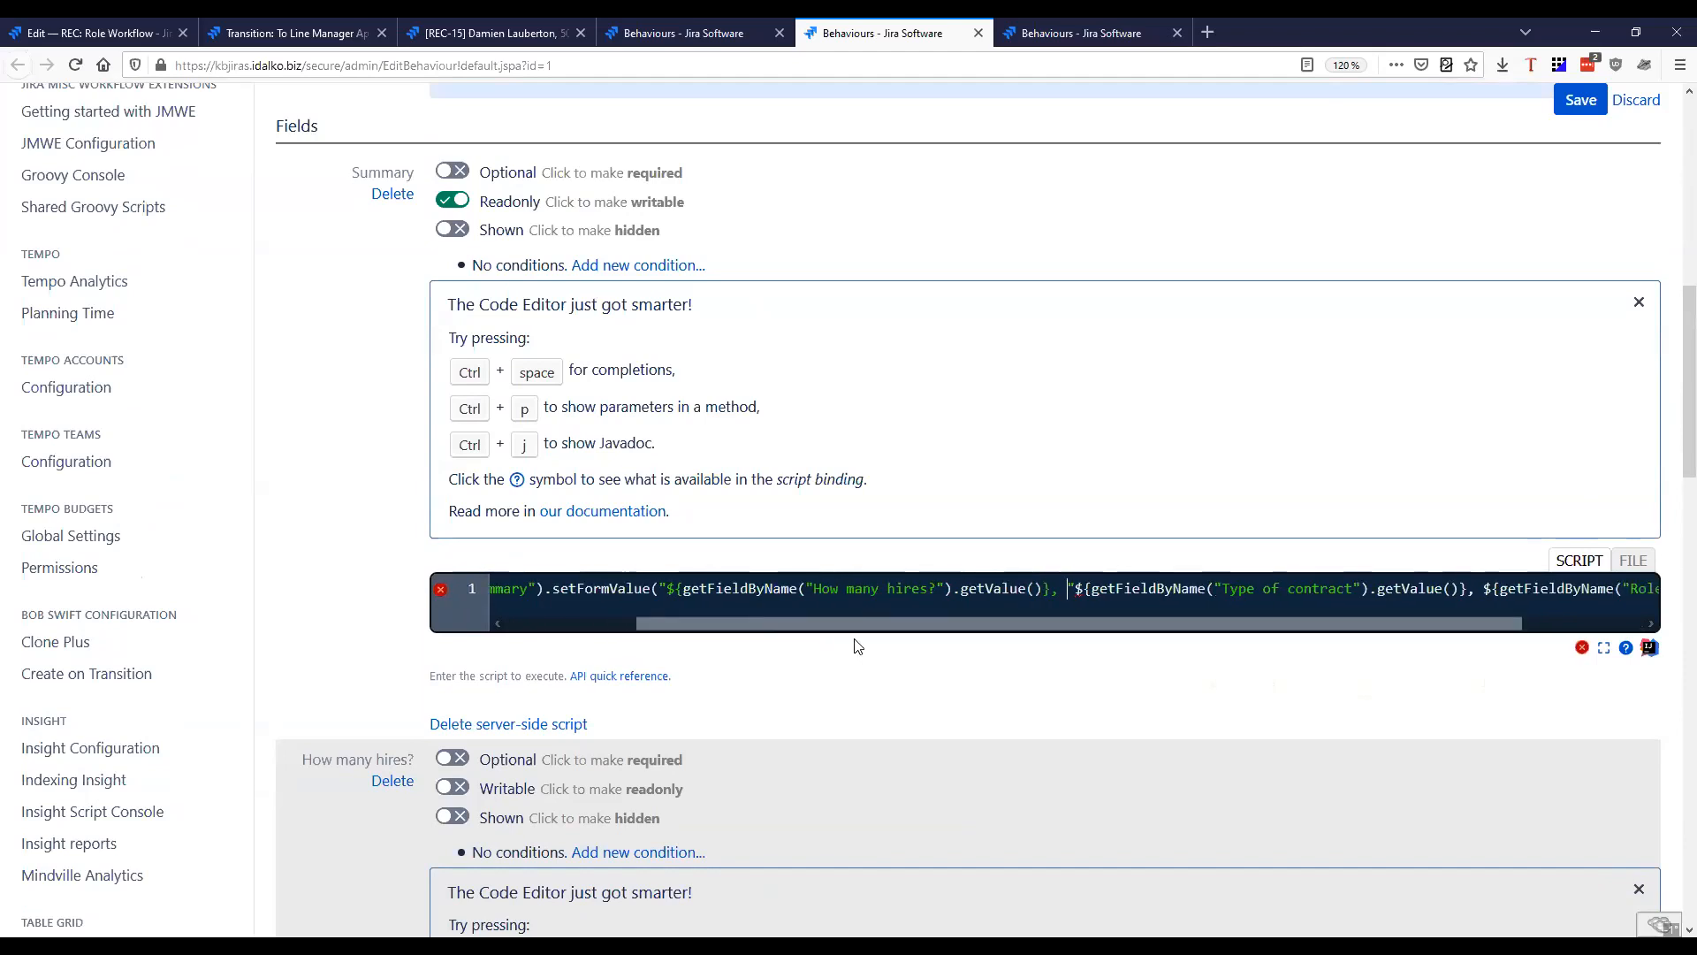
{"action": "key", "text": "Right"}
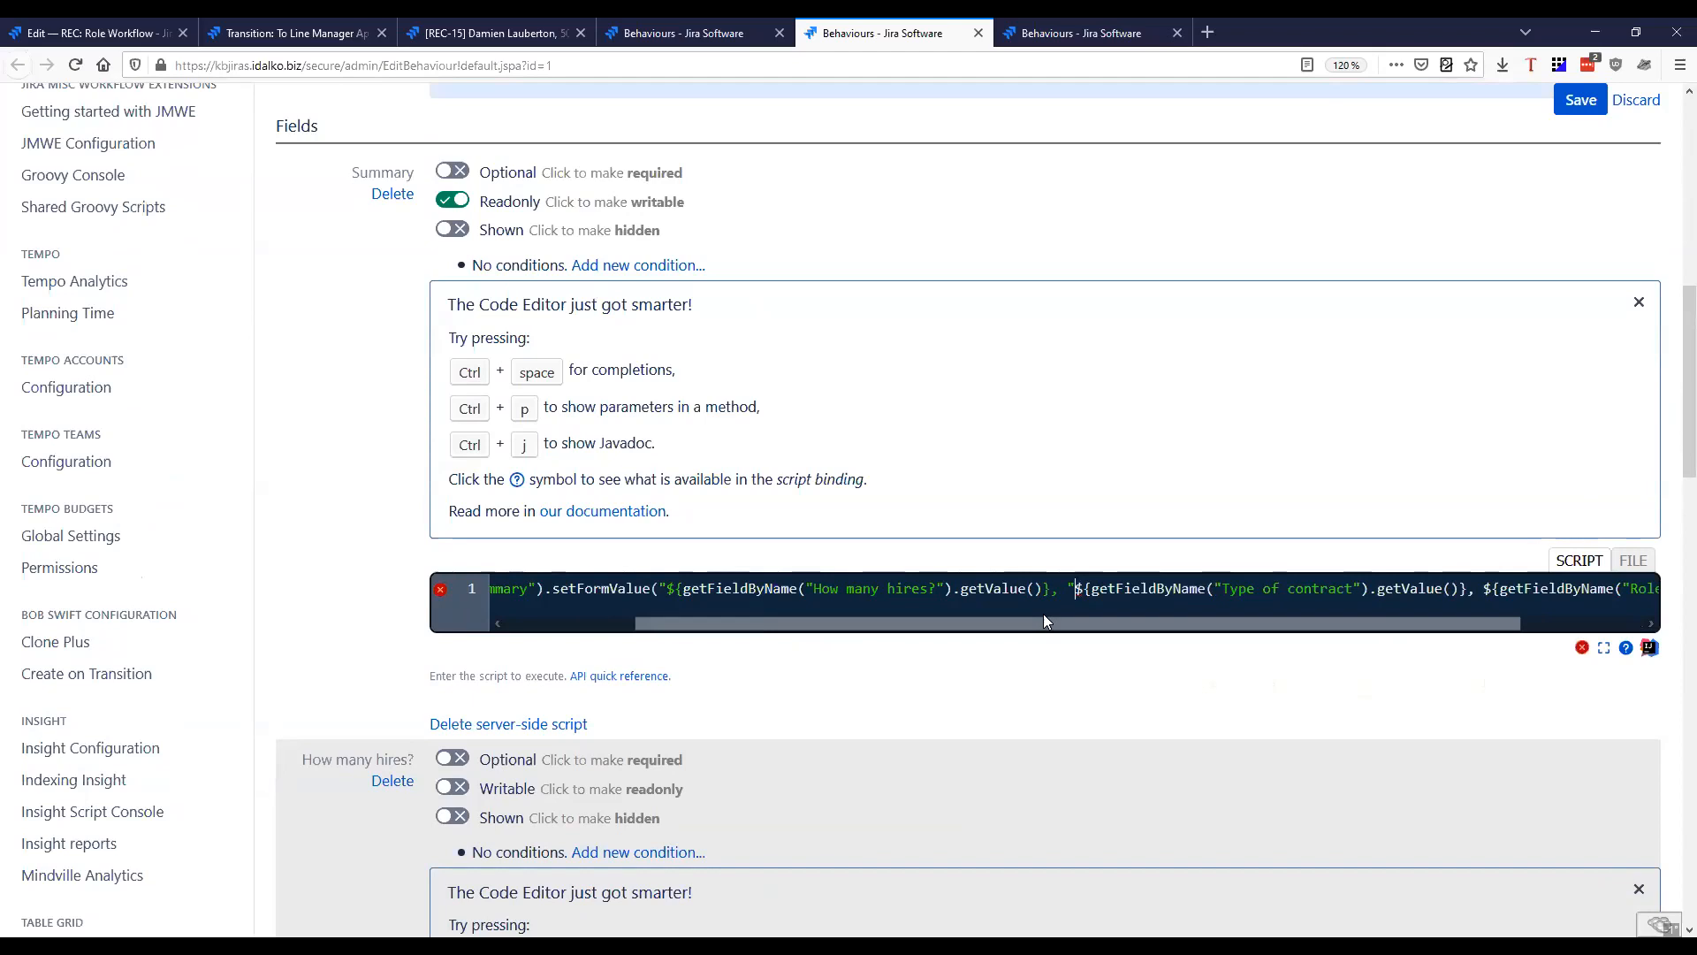
{"action": "key", "text": "BackSpace"}
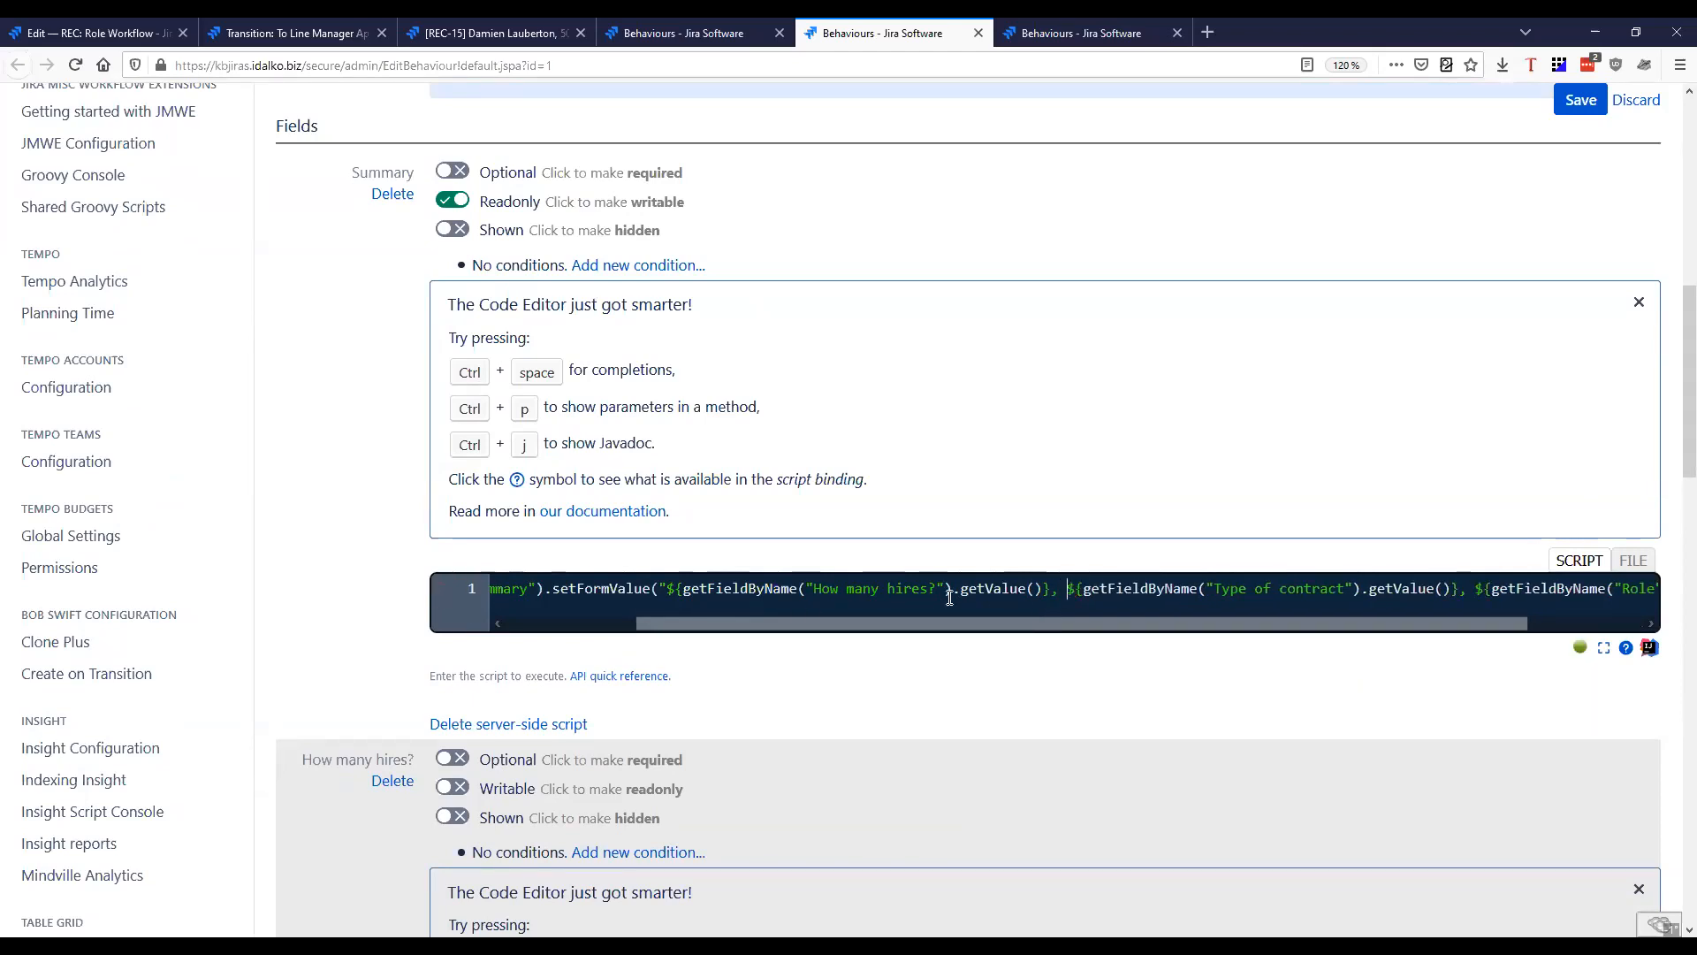
Copy the entire Summary script and replace the How many hires? and Type of contract field scripts with it
{"action": "key", "text": "ctrl+a"}
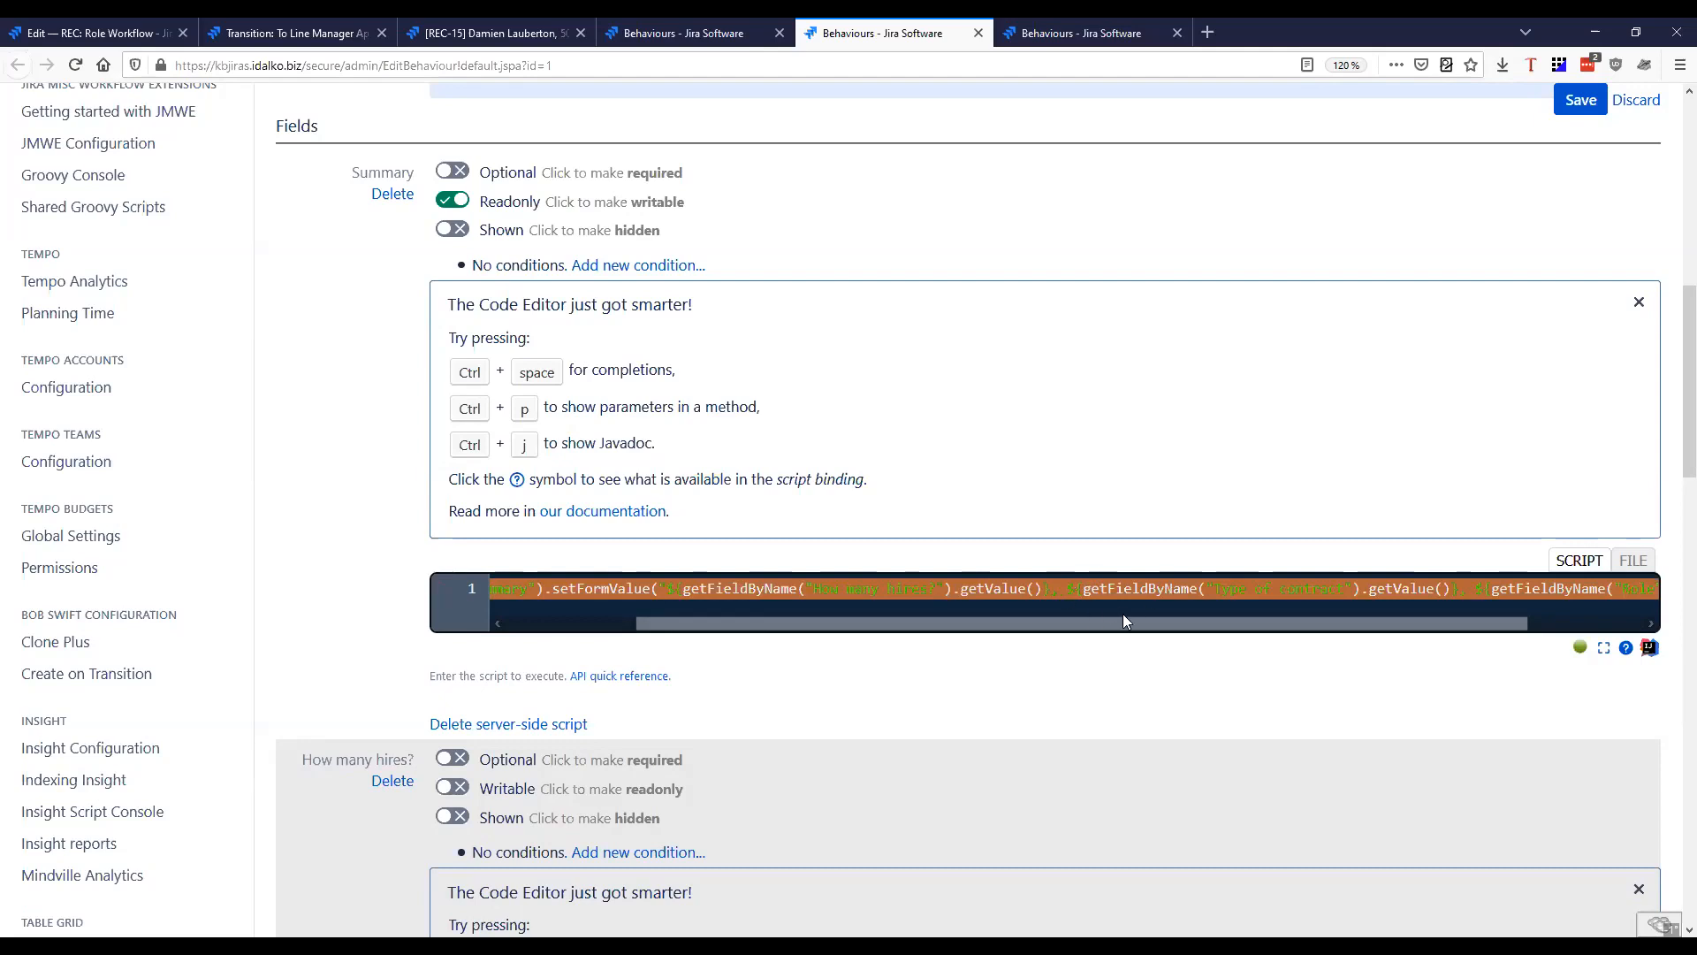
{"action": "scroll", "coordinate": [890, 712], "scroll_direction": "down", "scroll_amount": 5}
{"action": "left_click", "coordinate": [838, 724]}
{"action": "key", "text": "ctrl+a"}
{"action": "type", "text": "getFieldById(\"summary\").setFormValue(\"${getFieldByName(\"How many hires?\").getValue()}, ${getFieldByName(\"Type of contract\").getValue()}, ${getFieldByName(\"Role\").value?:''}\")"}
{"action": "scroll", "coordinate": [893, 663], "scroll_direction": "down", "scroll_amount": 9}
{"action": "left_click", "coordinate": [913, 587]}
{"action": "key", "text": "ctrl+a"}
{"action": "type", "text": "getFieldById(\"summary\").setFormValue(\"${getFieldByName(\"How many hires?\").getValue()}, ${getFieldByName(\"Type of contract\").getValue()}, ${getFieldByName(\"Role\").value?:''}\")"}
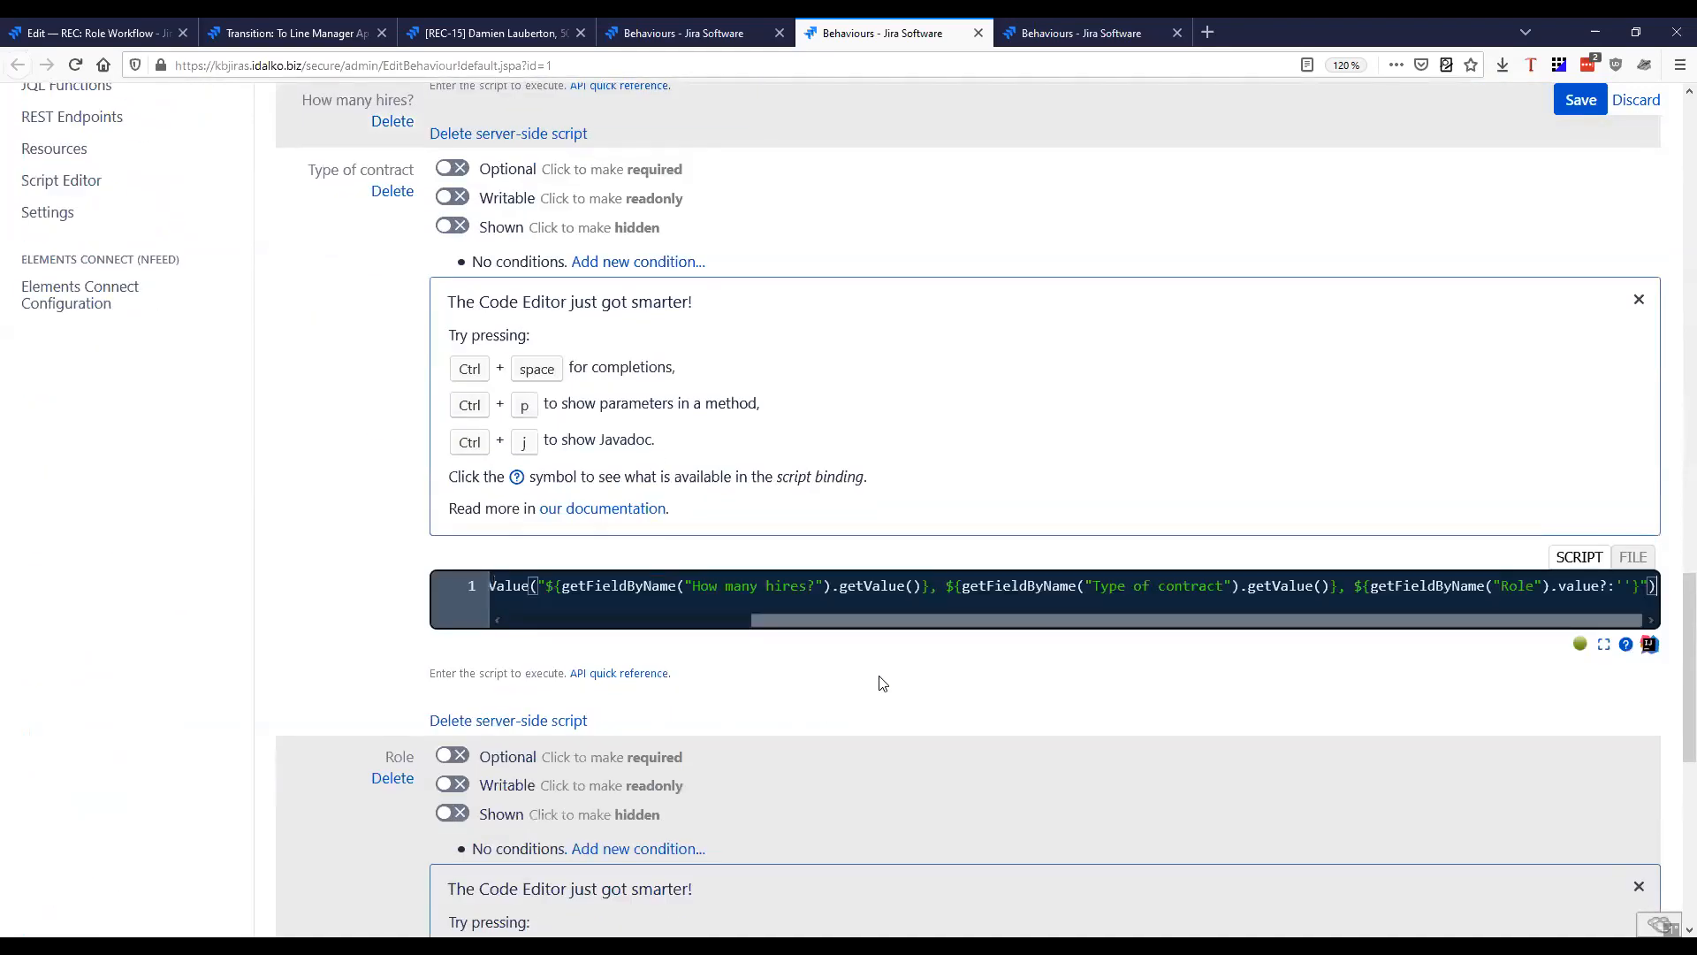
Replace the Role field's script with the copied Summary script and save the behaviour
{"action": "scroll", "coordinate": [849, 668], "scroll_direction": "down", "scroll_amount": 8}
{"action": "left_click", "coordinate": [793, 502]}
{"action": "key", "text": "ctrl+a"}
{"action": "type", "text": "getFieldById(\"summary\").setFormValue(\"${getFieldByName(\"How many hires?\").getValue()}, ${getFieldByName(\"Type of contract\").getValue()}, ${getFieldByName(\"Role\").value?:''}\")"}
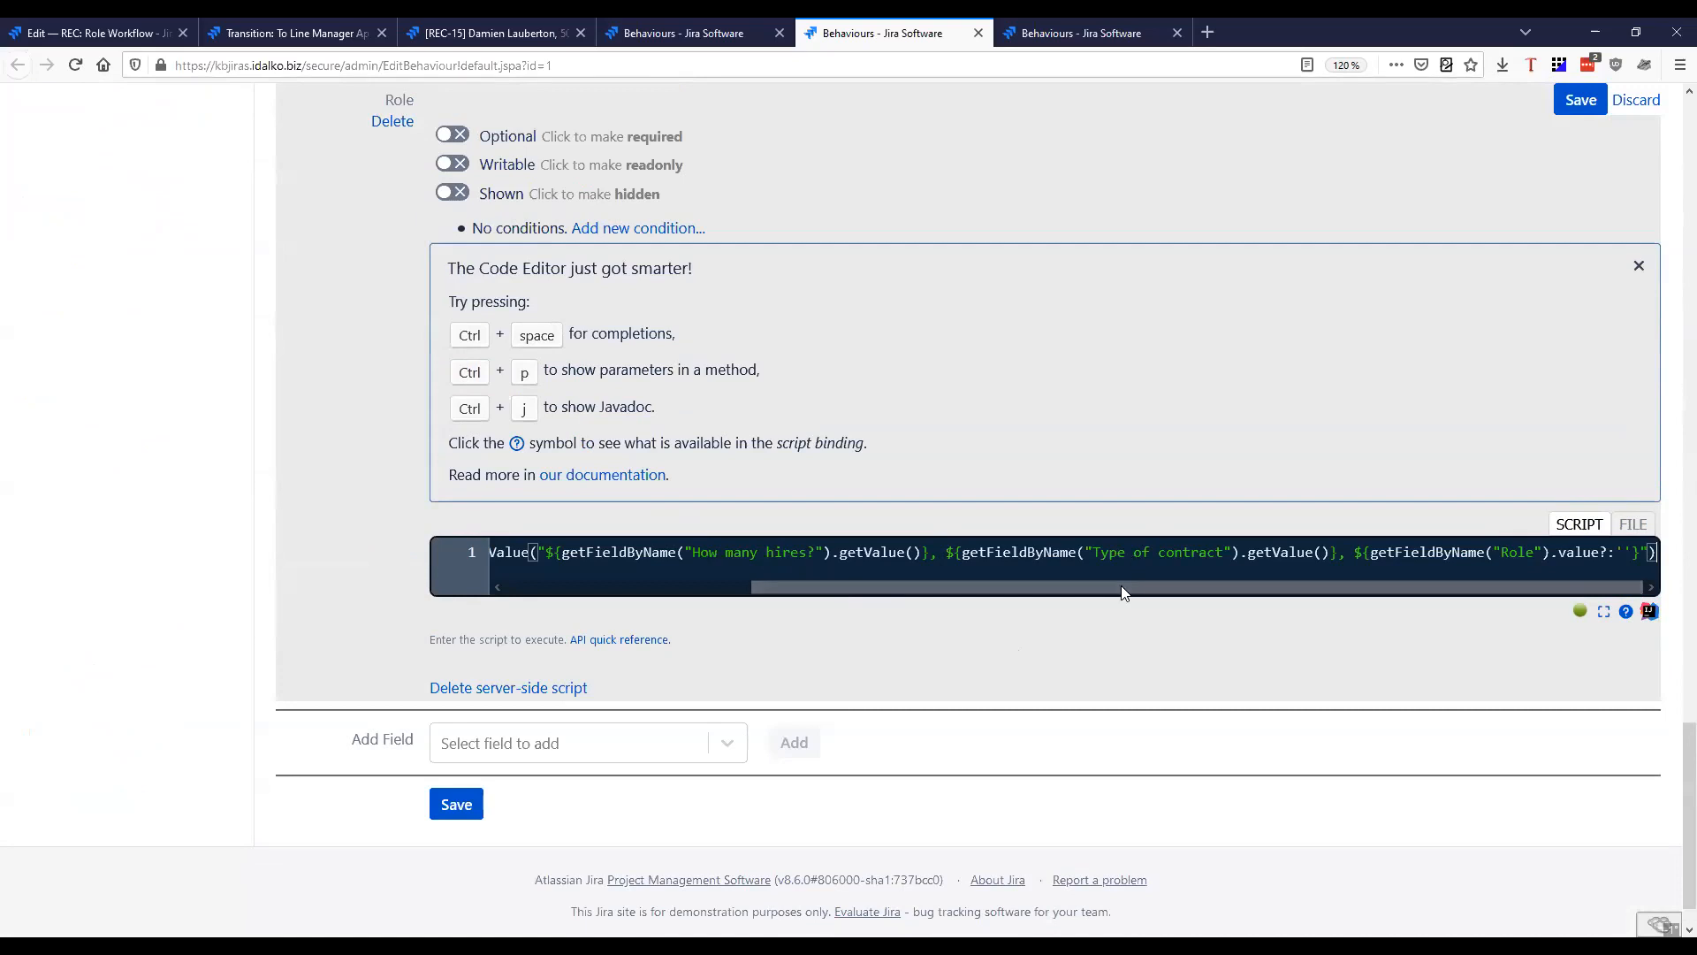
{"action": "scroll", "coordinate": [1492, 190], "scroll_direction": "up", "scroll_amount": 15}
{"action": "left_click", "coordinate": [1573, 104]}
{"action": "scroll", "coordinate": [1068, 378], "scroll_direction": "up", "scroll_amount": 3}
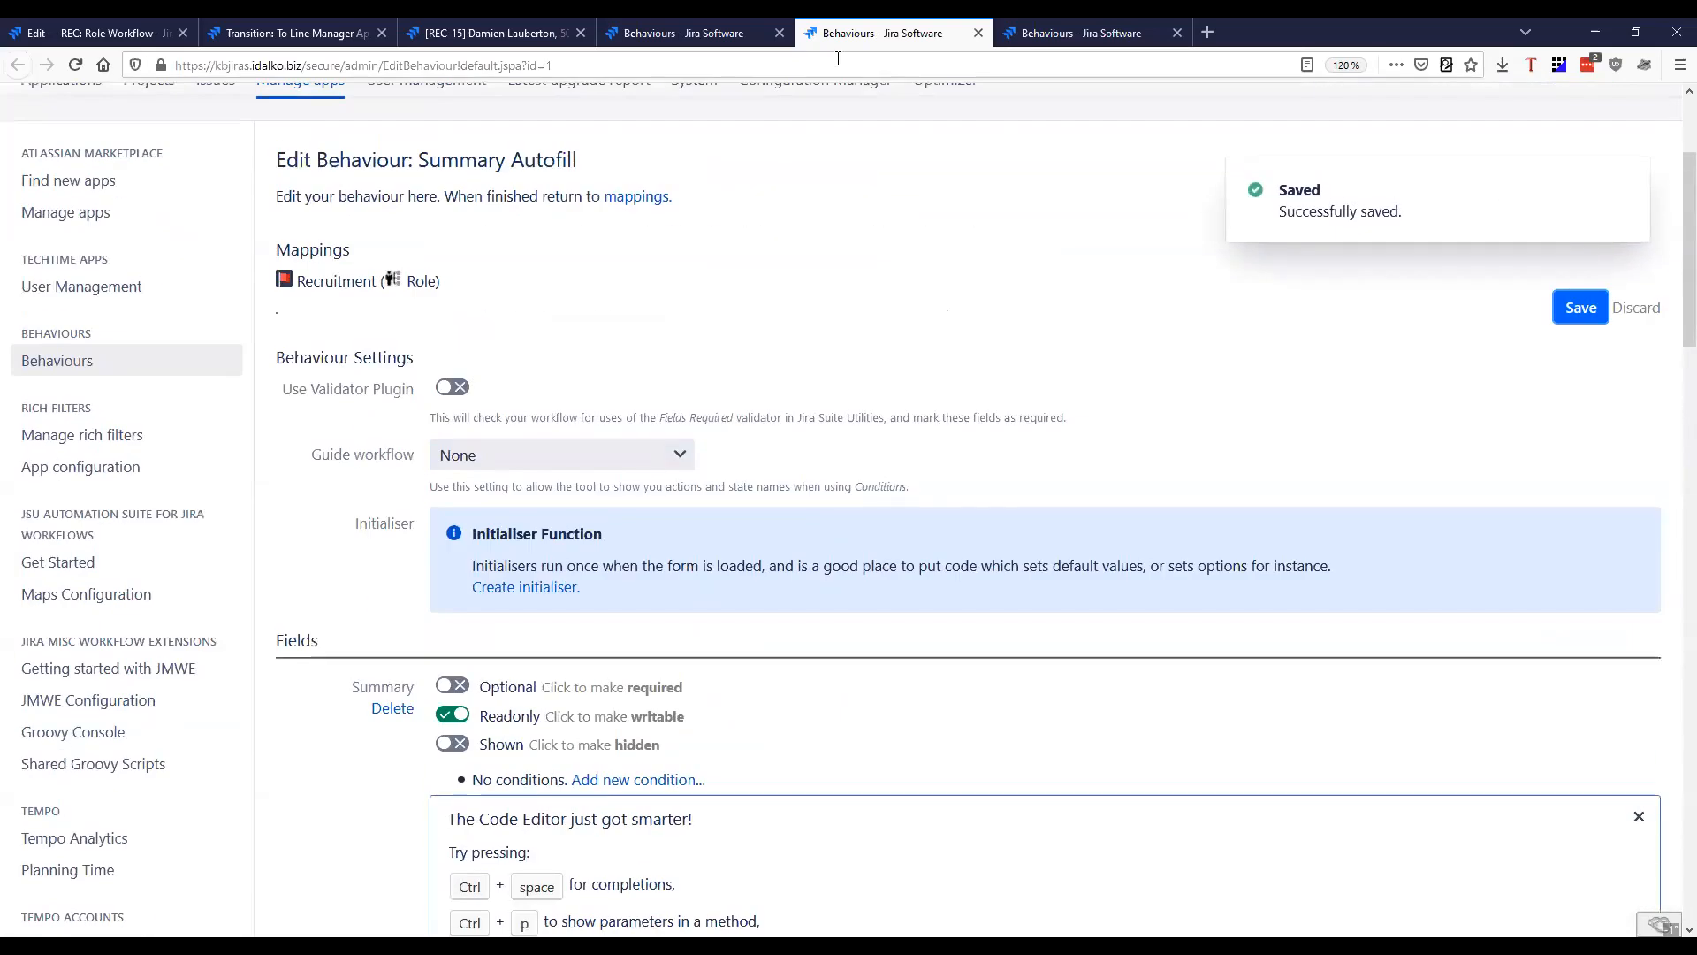
Test the summary autofill in a new Recruitment Role issue, choosing Agile Tester as the role and 3 hires
{"action": "left_click", "coordinate": [495, 32]}
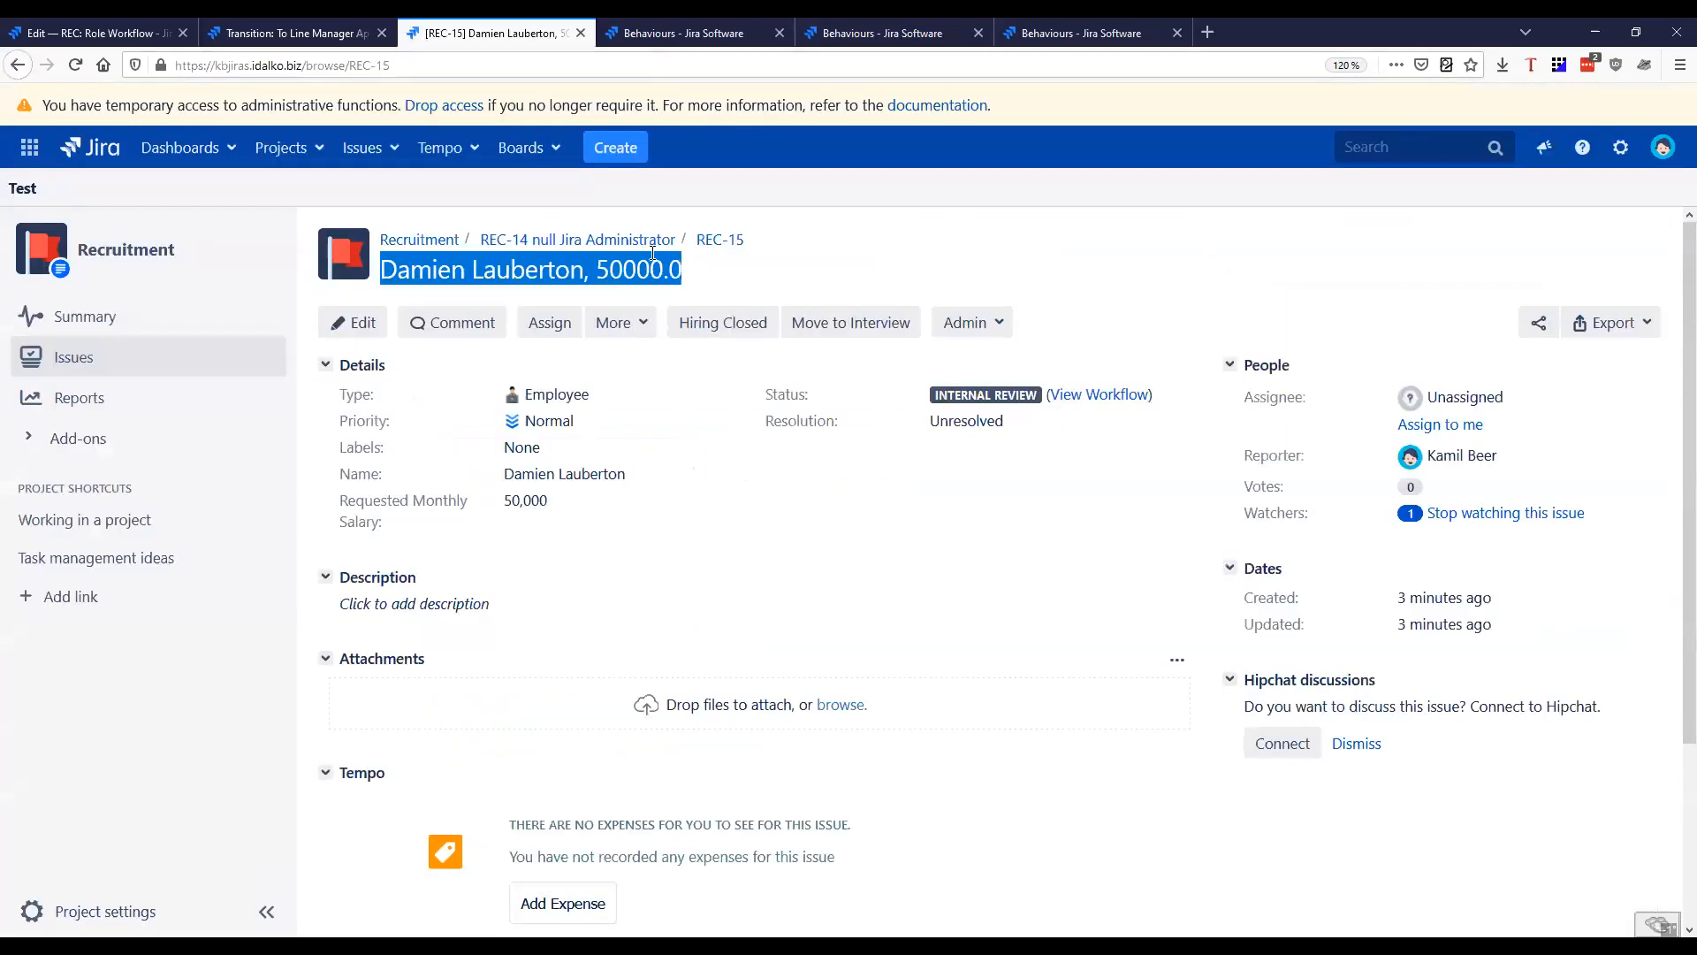
{"action": "left_click", "coordinate": [615, 148]}
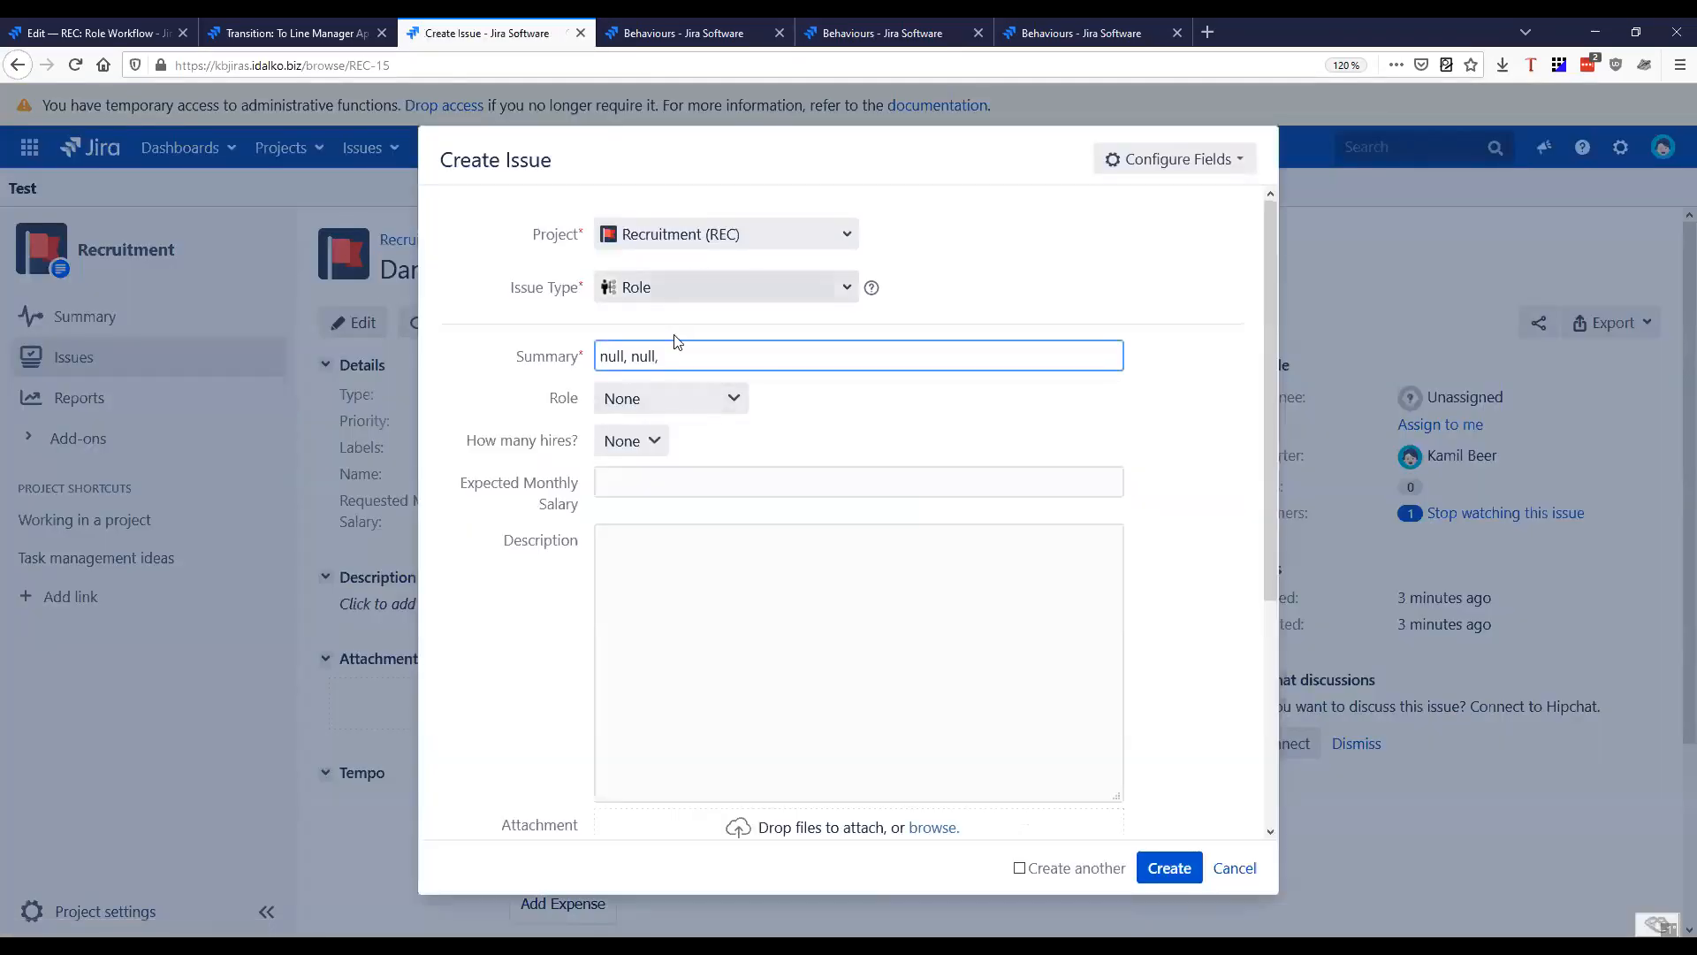
{"action": "left_click", "coordinate": [672, 410]}
{"action": "left_click", "coordinate": [631, 440]}
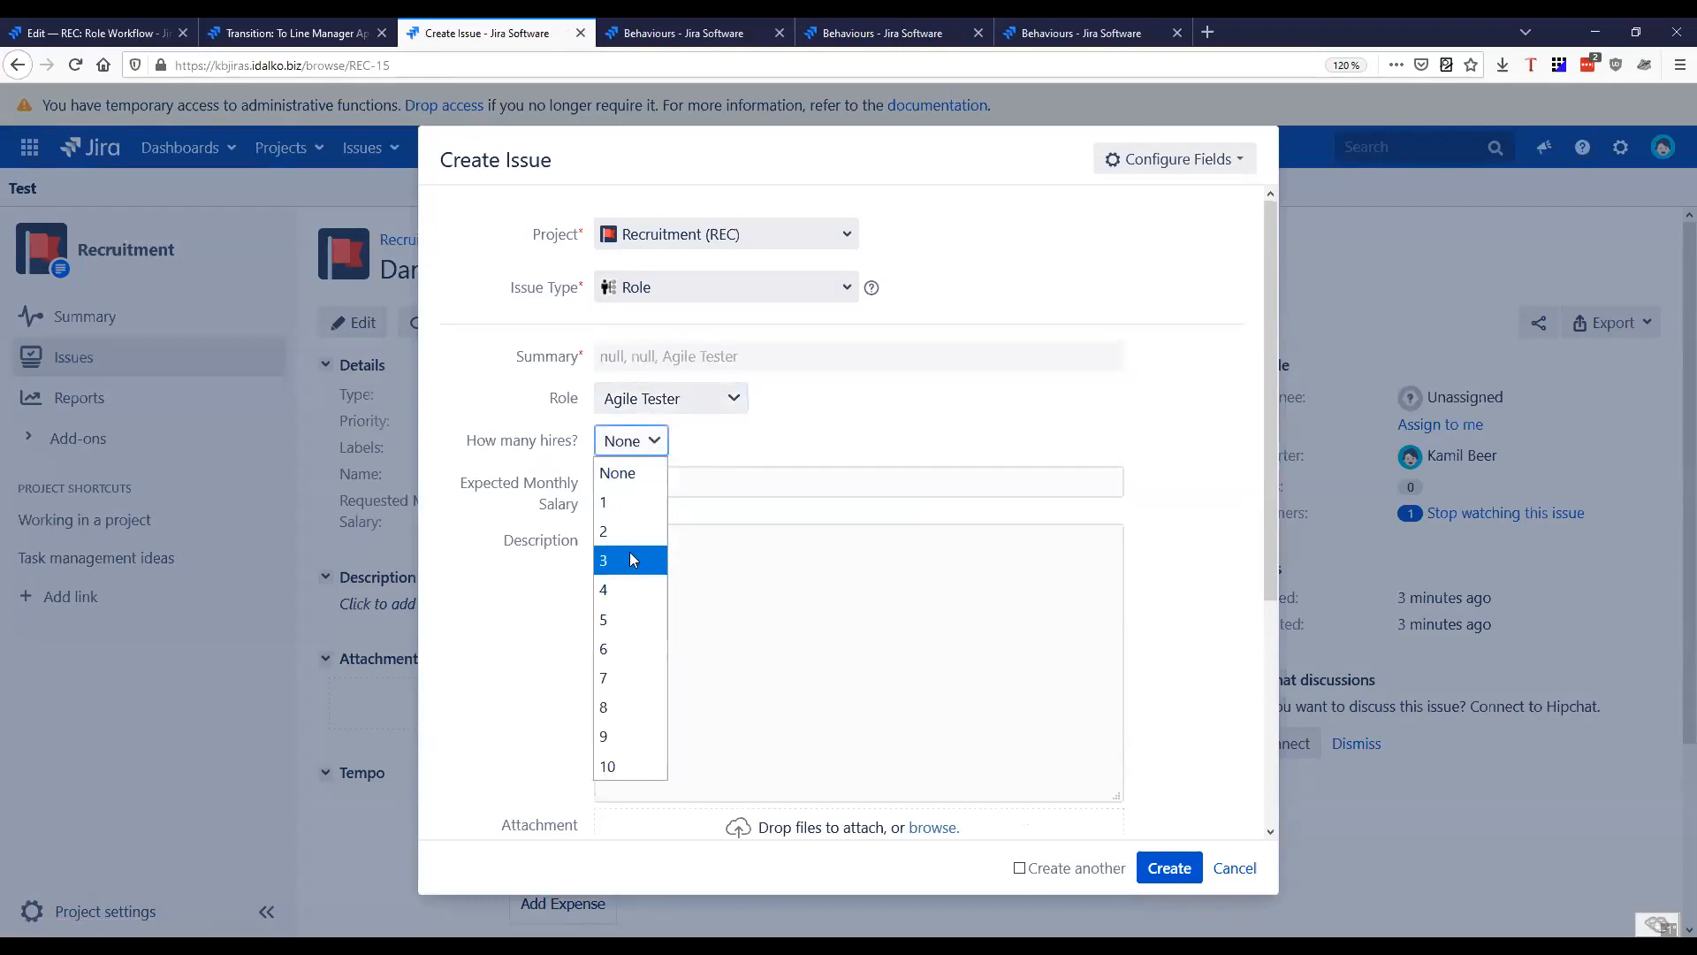
{"action": "left_click", "coordinate": [629, 555]}
{"action": "left_click", "coordinate": [702, 478]}
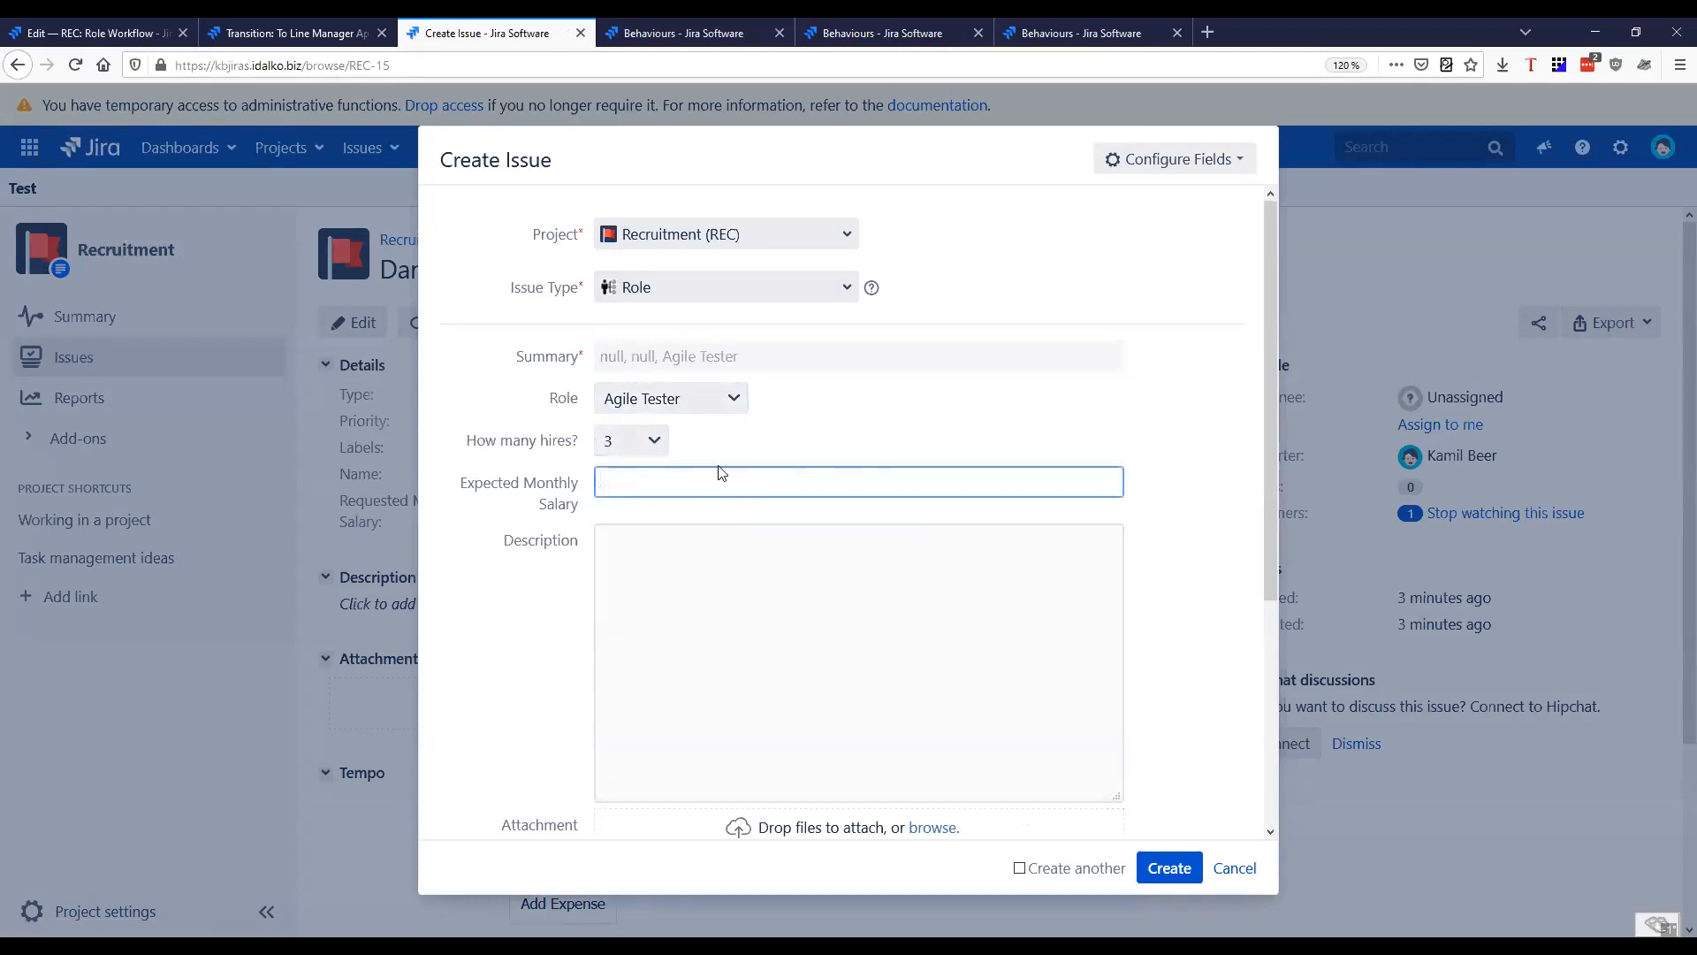
{"action": "left_click", "coordinate": [702, 591]}
{"action": "scroll", "coordinate": [702, 590], "scroll_direction": "down", "scroll_amount": 4}
{"action": "scroll", "coordinate": [559, 566], "scroll_direction": "up", "scroll_amount": 4}
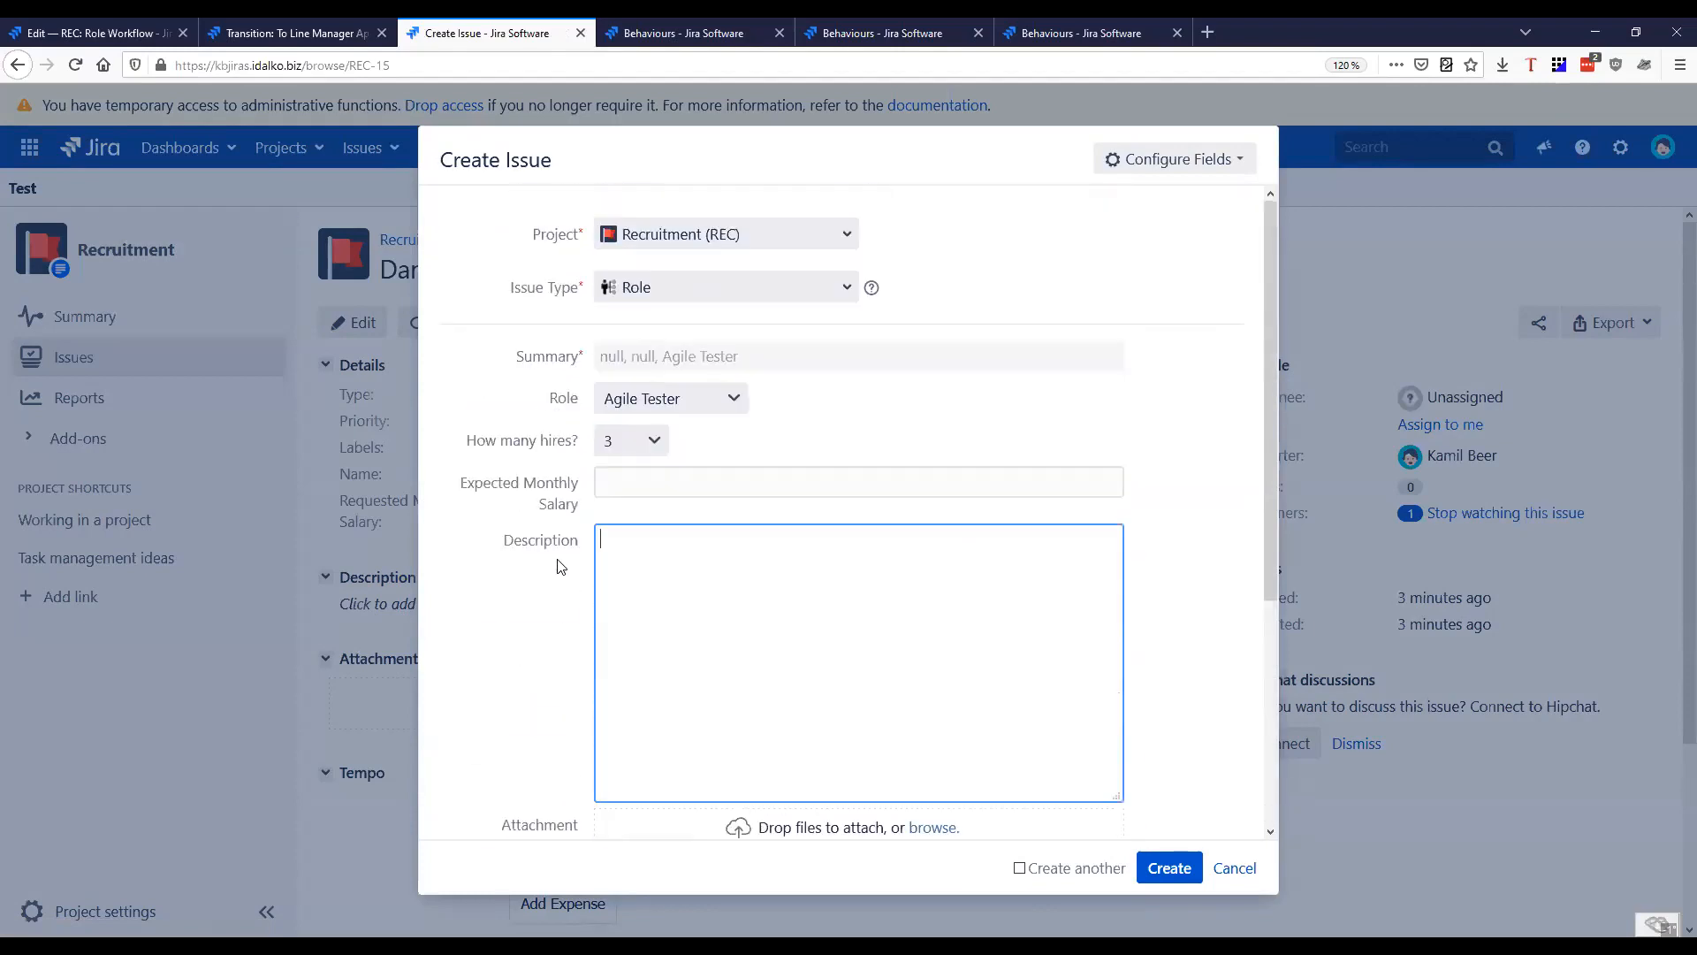
Enter 6000 as the expected monthly salary in the test issue and discard the issue form
{"action": "left_click", "coordinate": [856, 470]}
{"action": "type", "text": "6"}
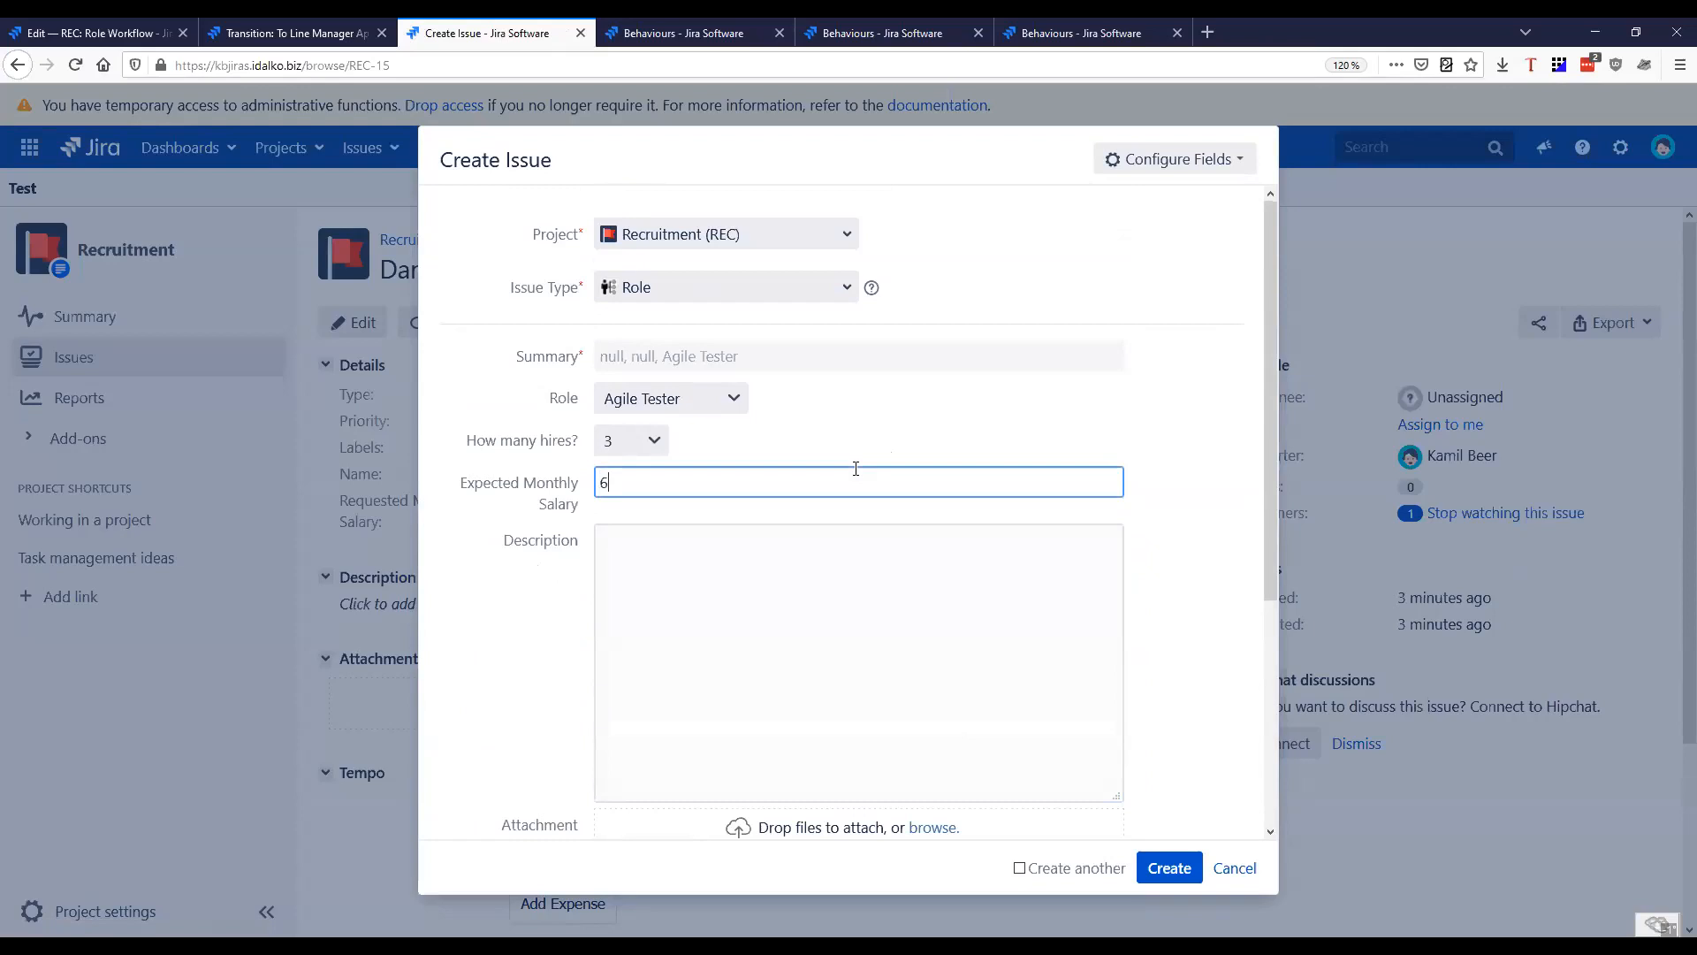
{"action": "type", "text": "000"}
{"action": "left_click", "coordinate": [764, 615]}
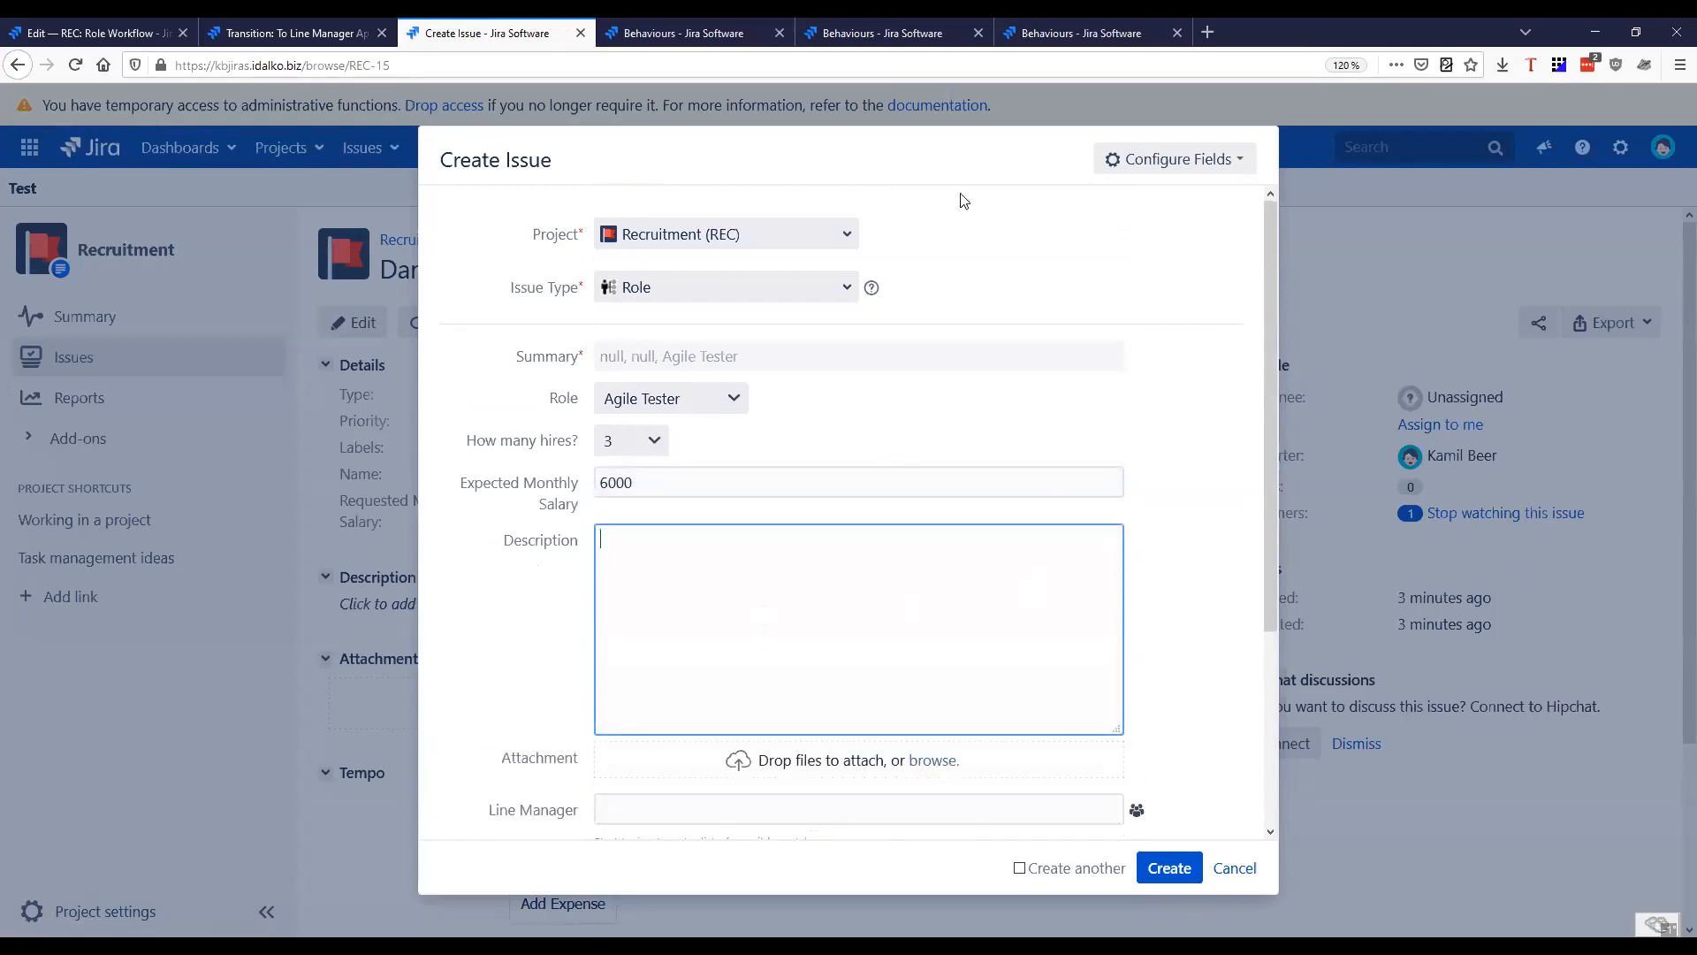
{"action": "key", "text": "Escape"}
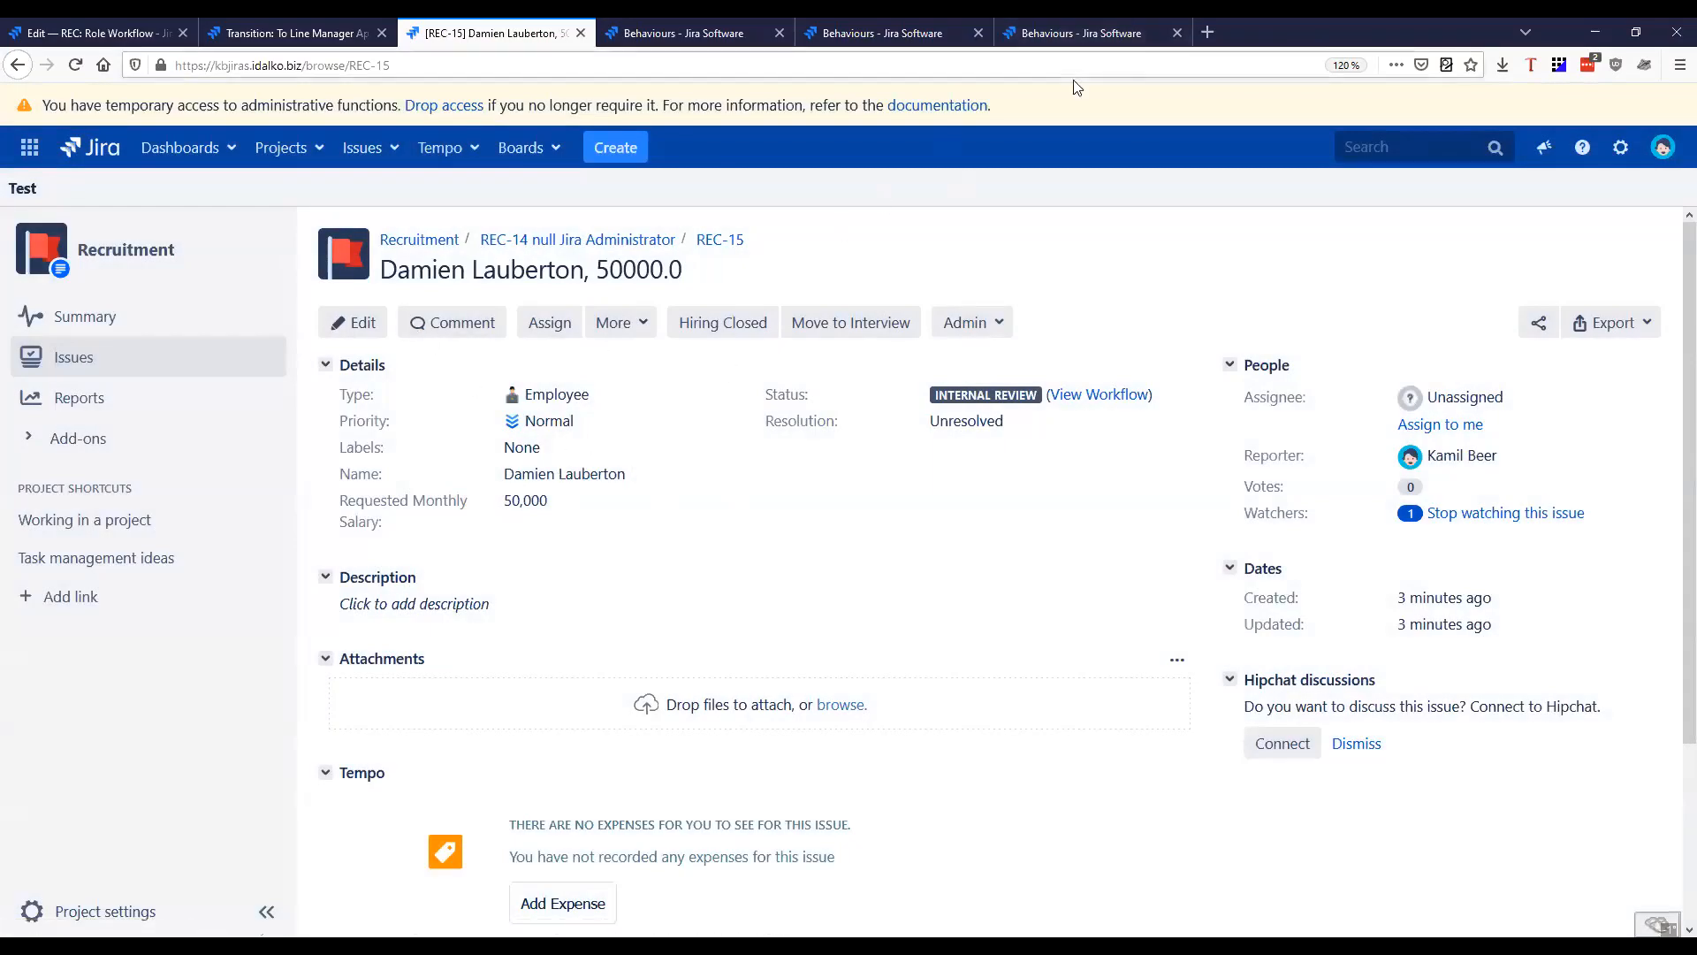
Review the Employee behaviour's mapping and Summary settings, and return to the REC-15 issue
{"action": "left_click", "coordinate": [1073, 34]}
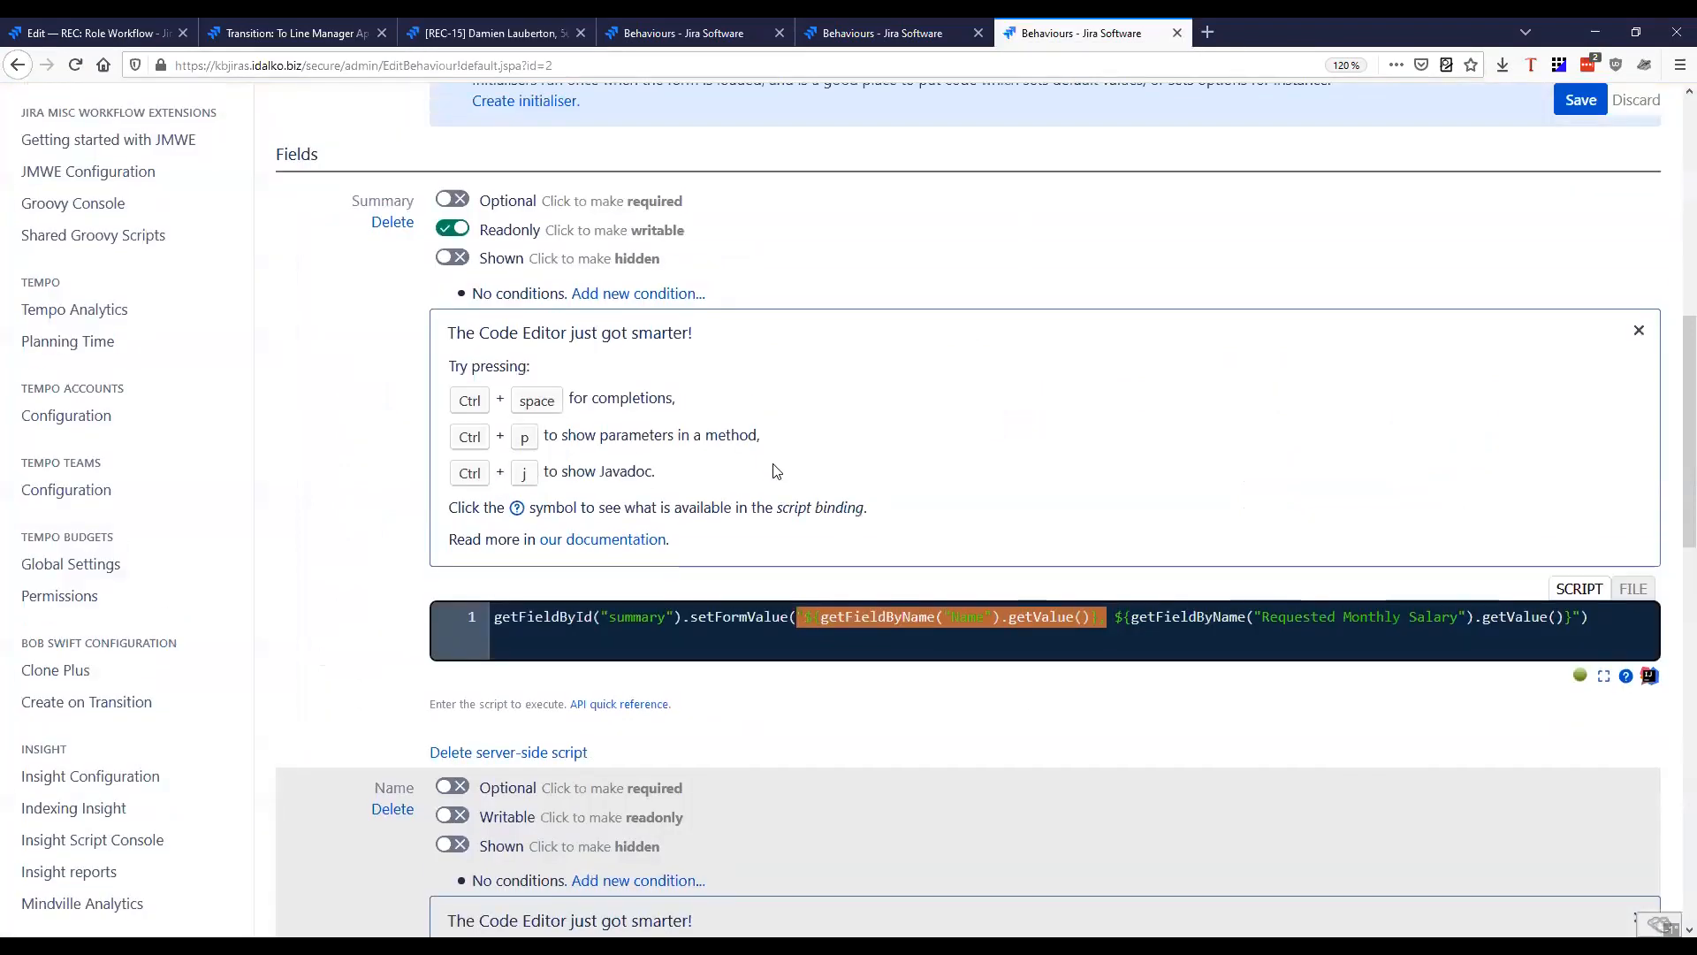
{"action": "scroll", "coordinate": [382, 560], "scroll_direction": "down", "scroll_amount": 9}
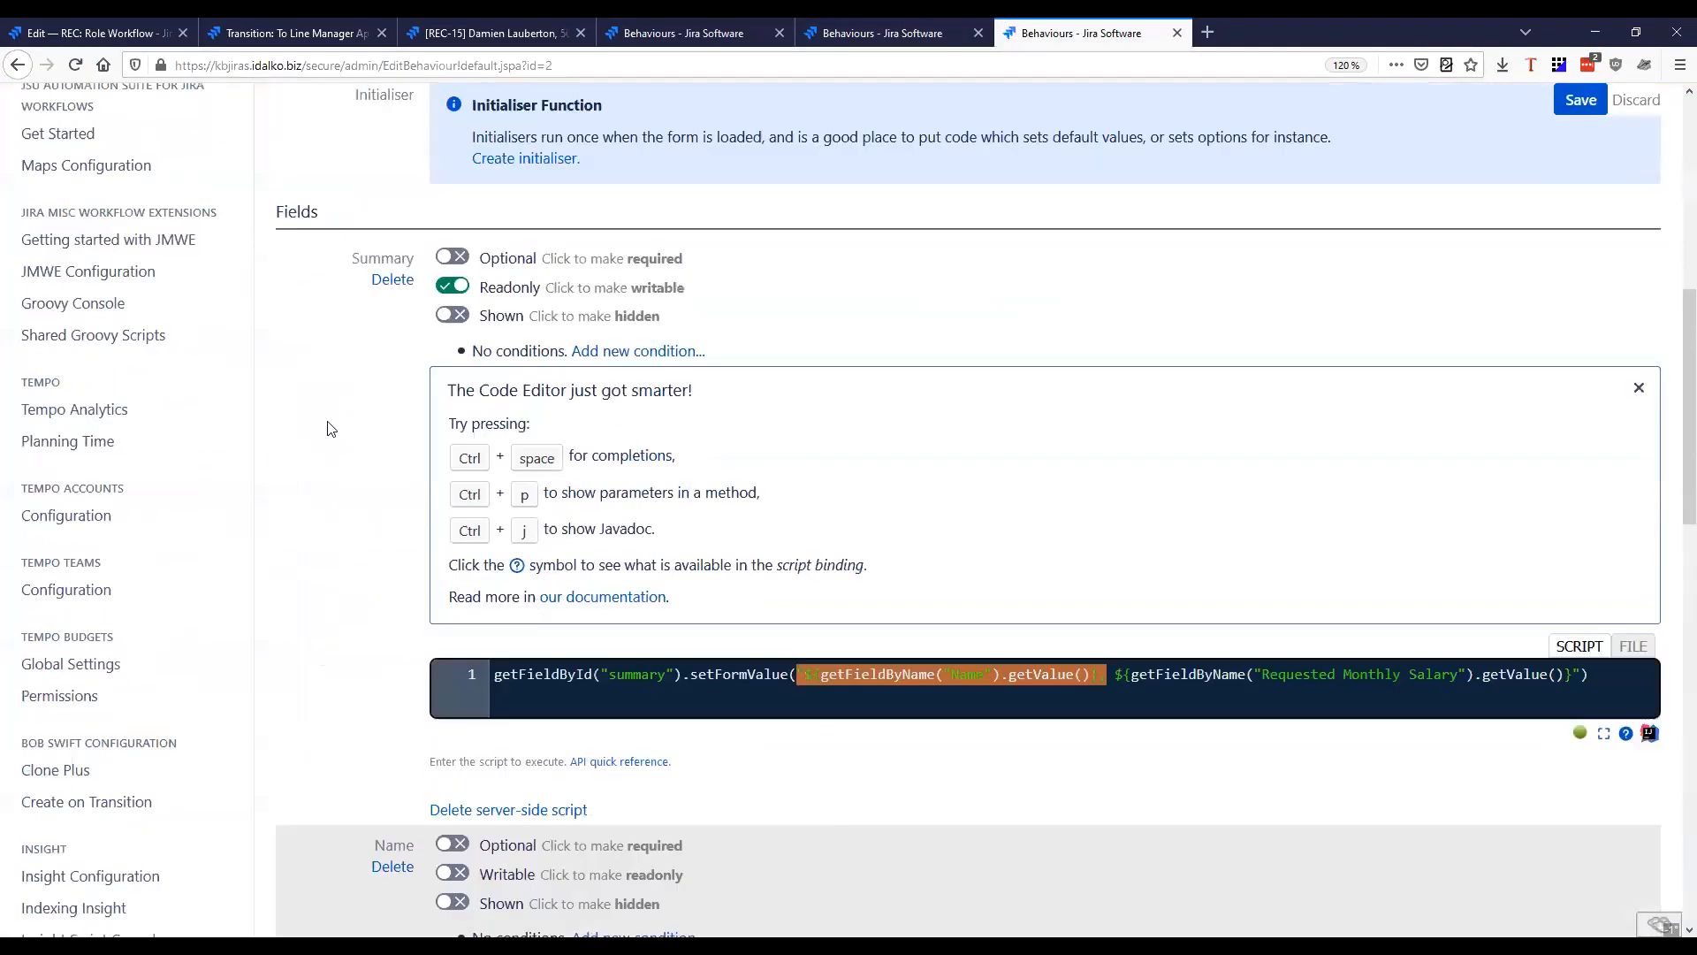
{"action": "scroll", "coordinate": [362, 601], "scroll_direction": "up", "scroll_amount": 5}
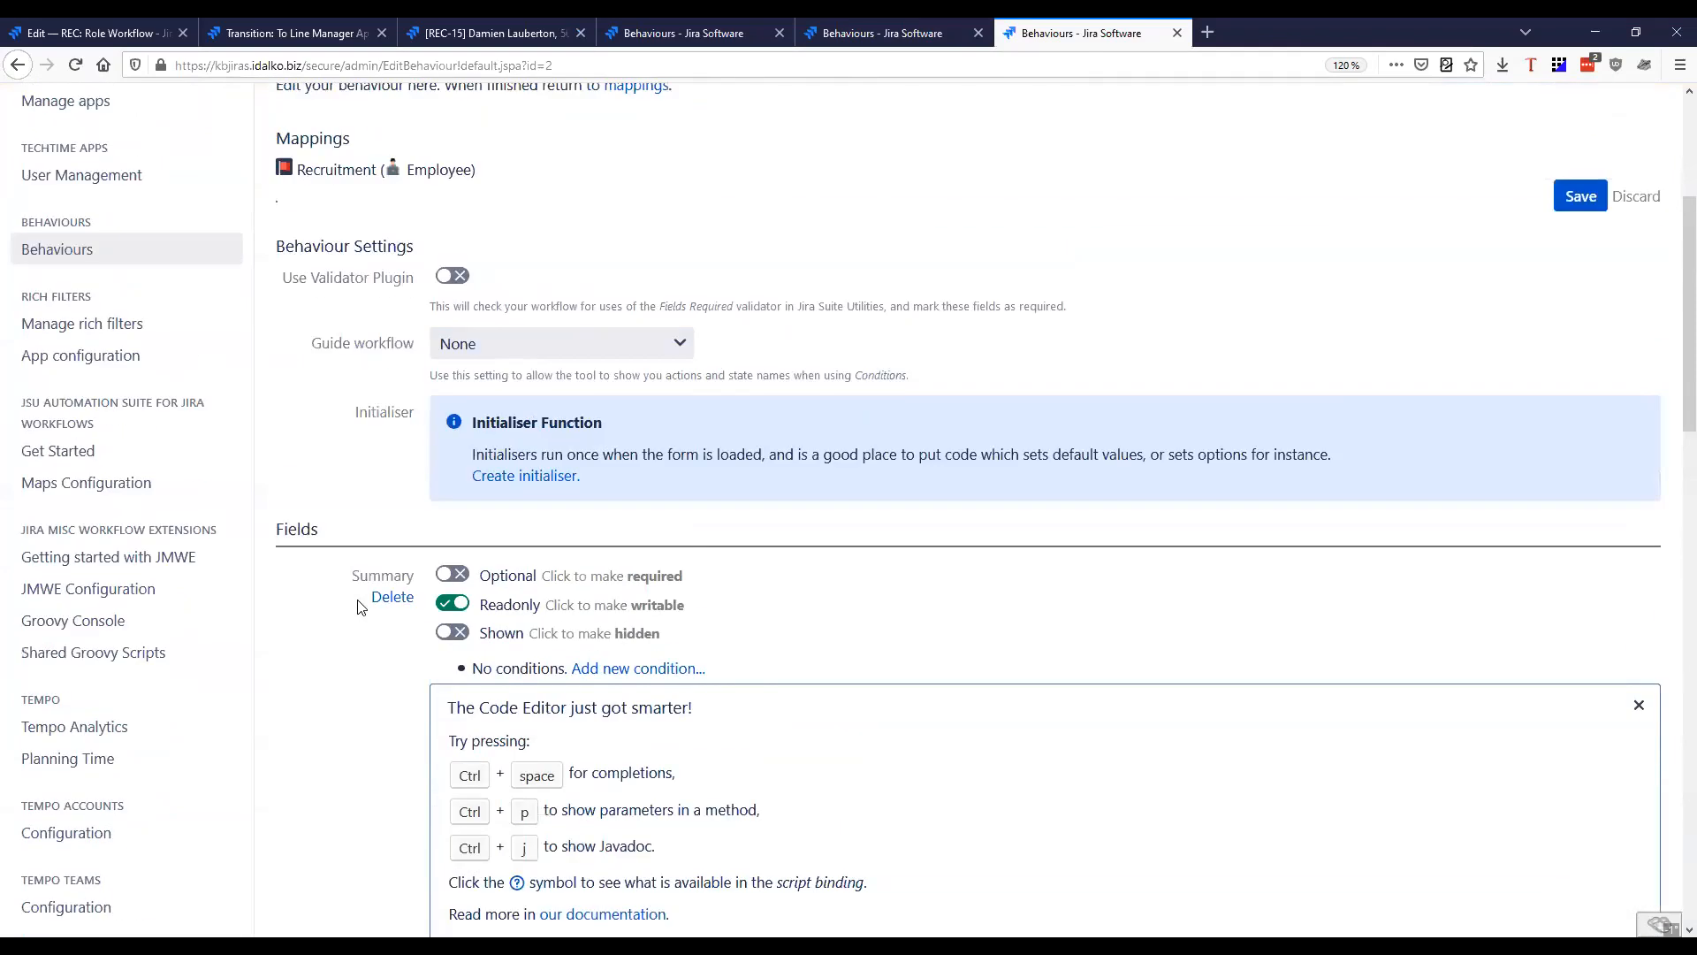
{"action": "left_click", "coordinate": [548, 34]}
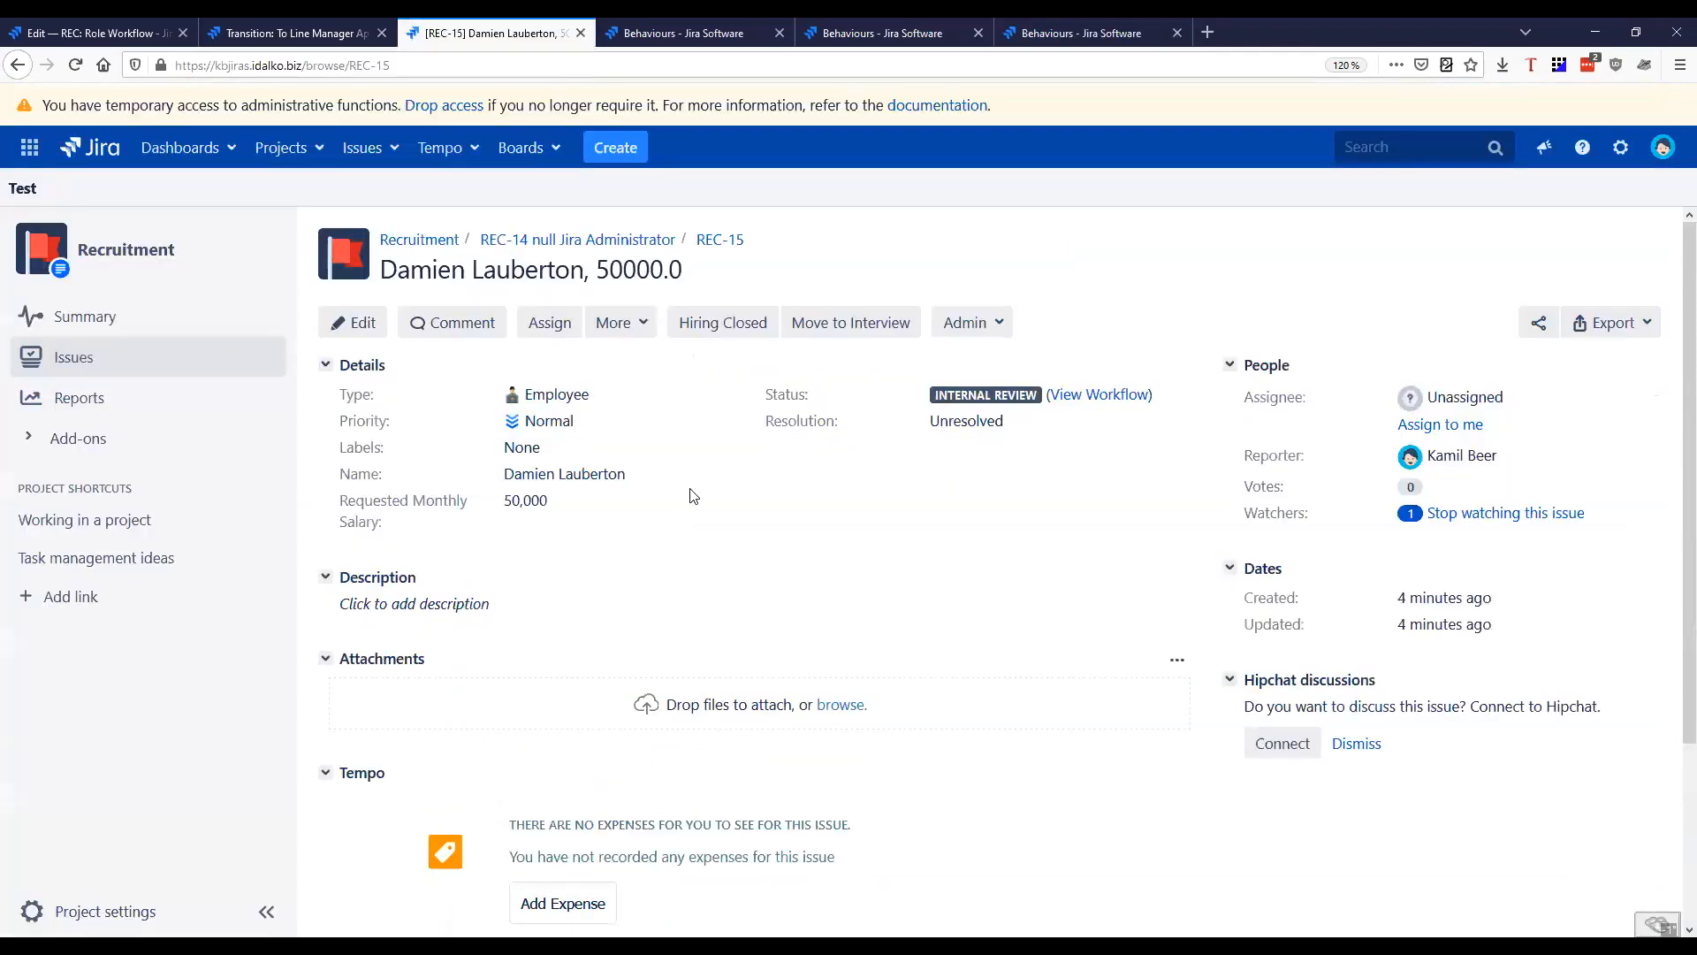
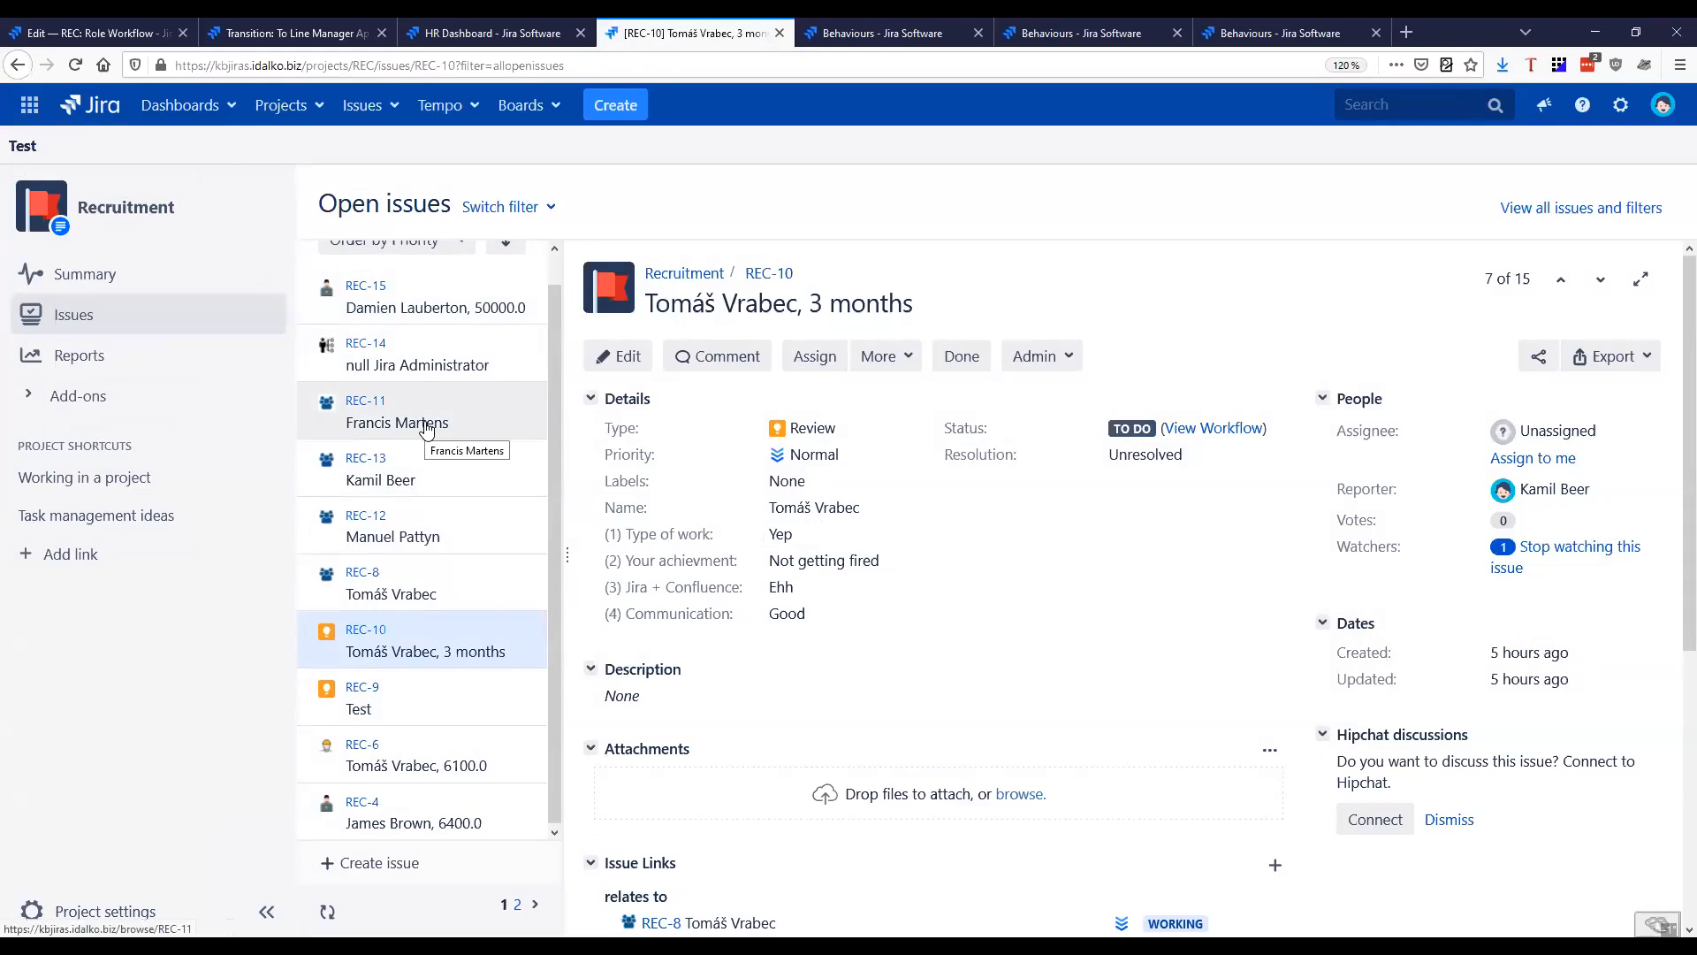
Open the REC-11 team member issue for editing and examine its Name, Skillset and Office Location fields
{"action": "left_click", "coordinate": [428, 424]}
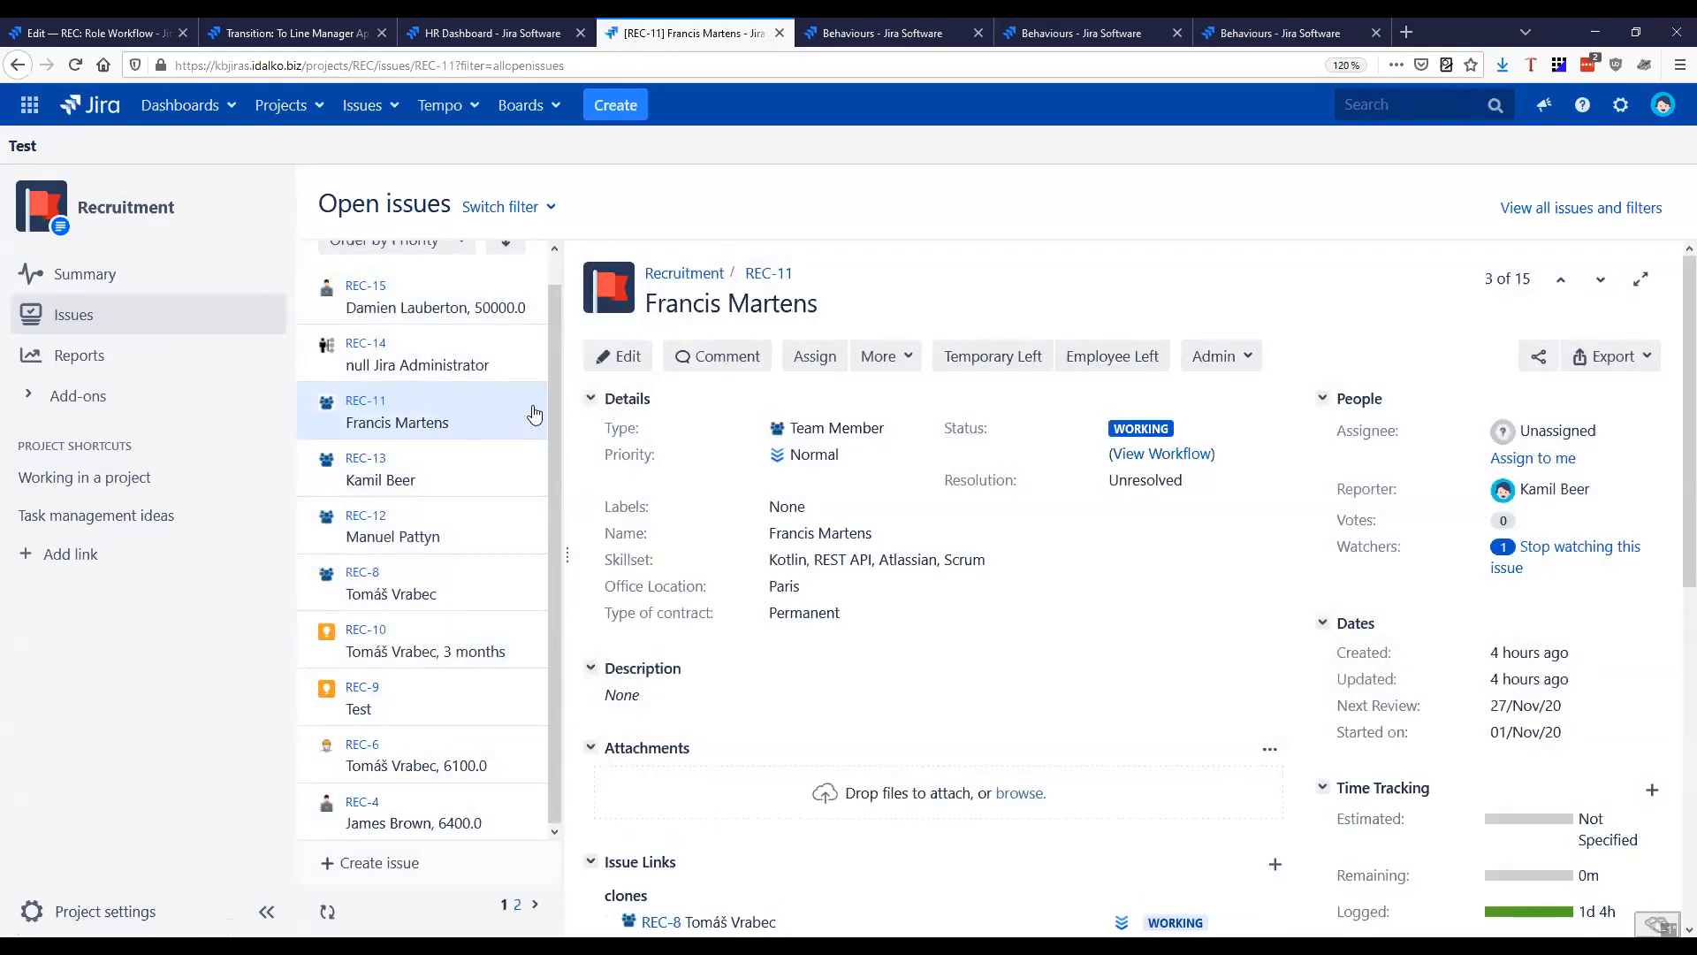
{"action": "left_click", "coordinate": [624, 359]}
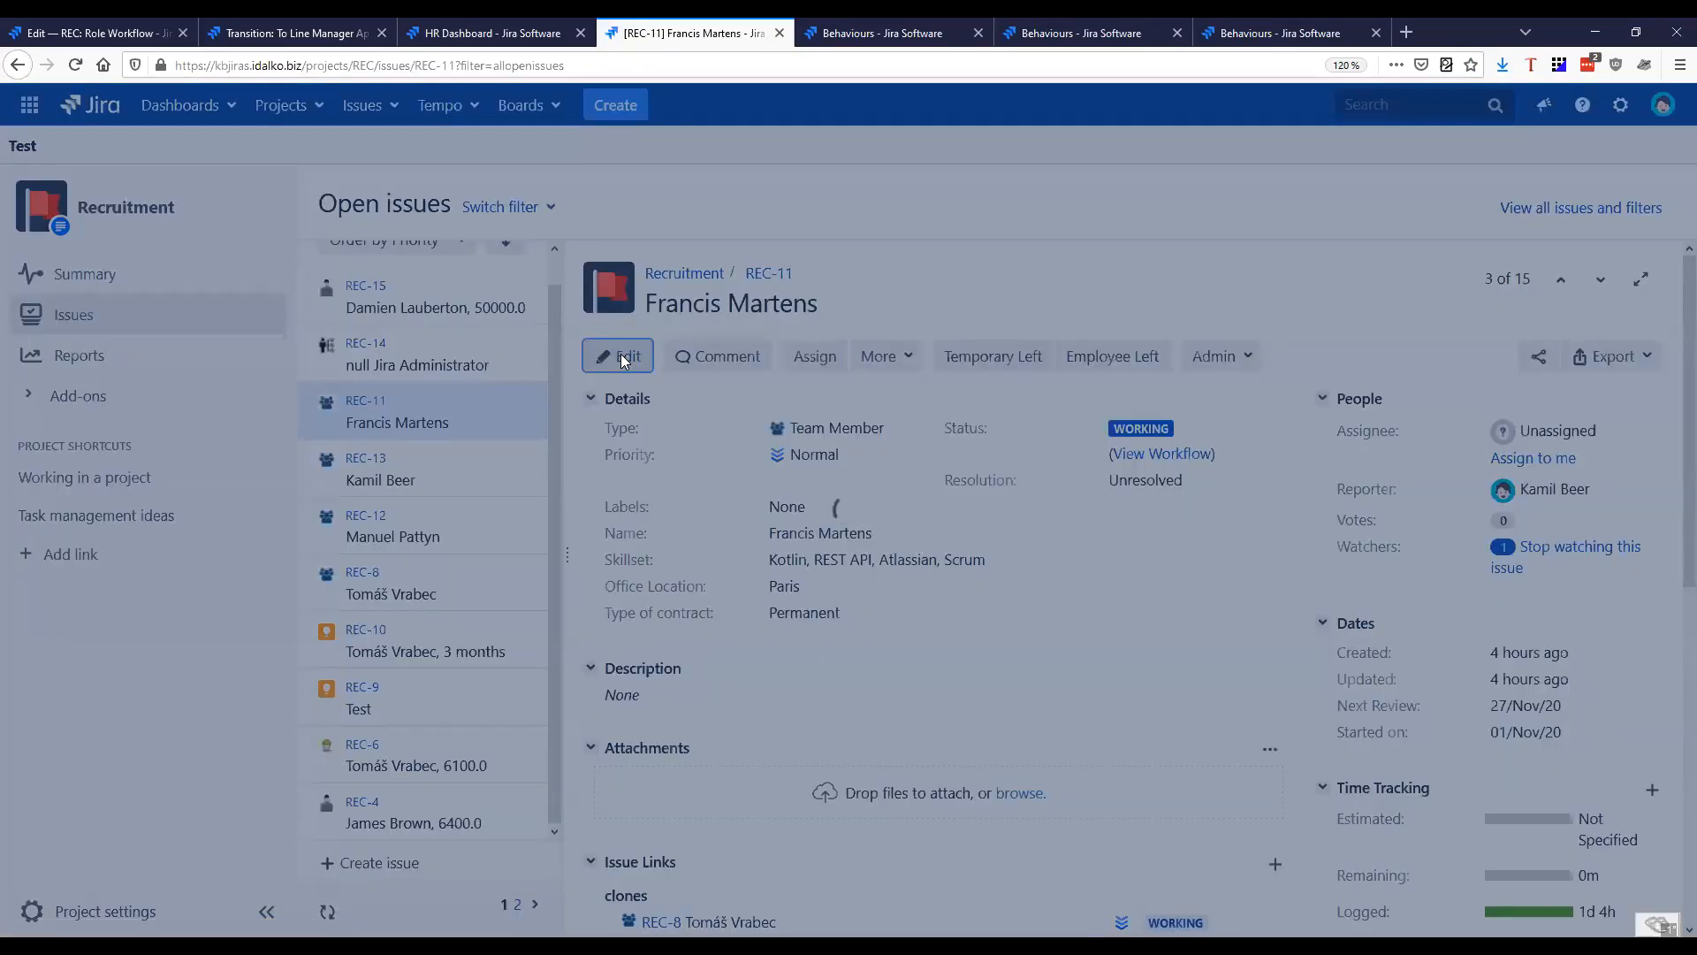
{"action": "left_click", "coordinate": [818, 515]}
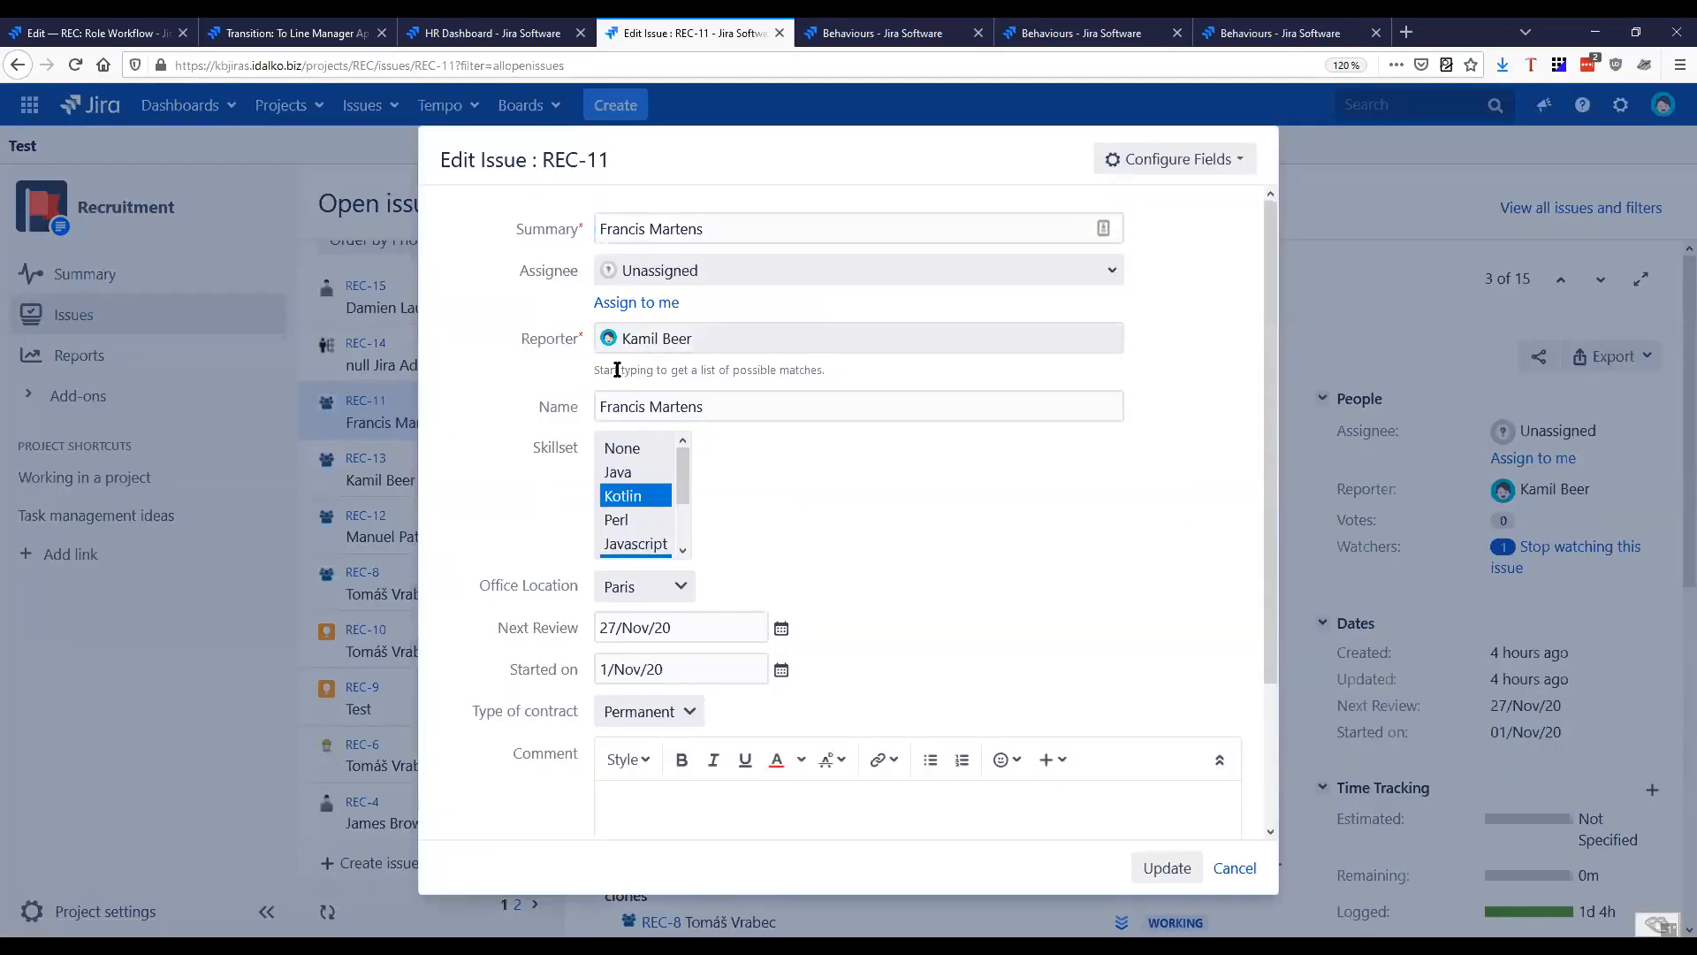
{"action": "left_click", "coordinate": [471, 413]}
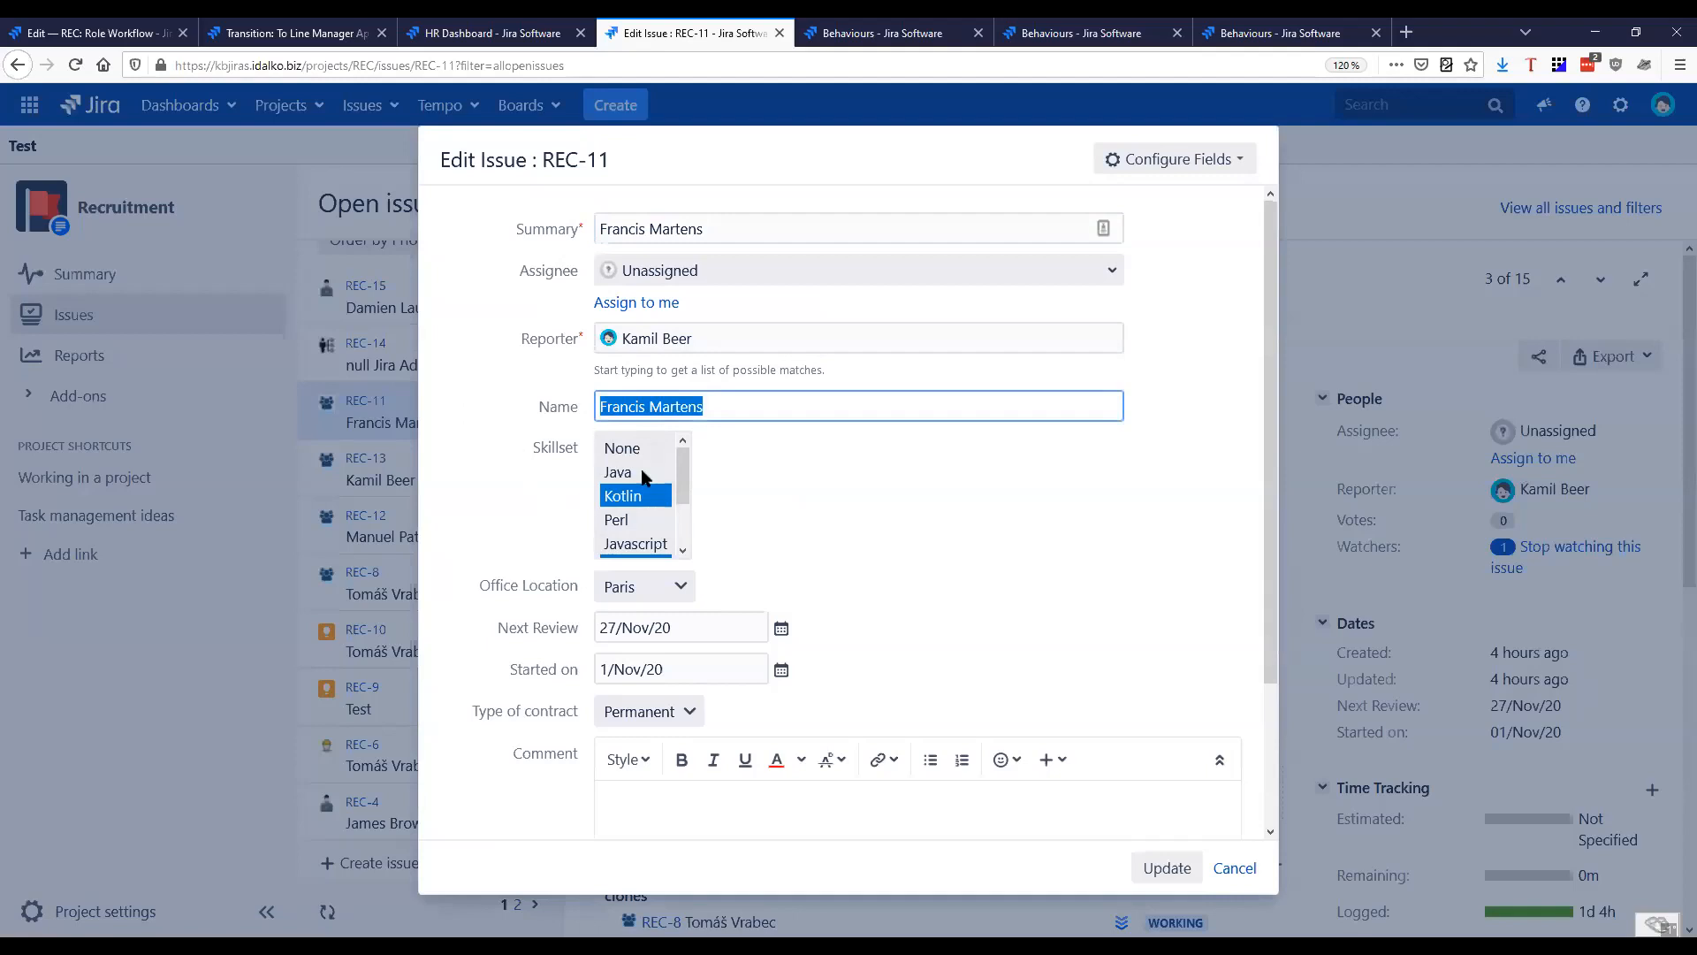
{"action": "mouse_move", "coordinate": [680, 480]}
{"action": "left_mouse_down"}
{"action": "mouse_move", "coordinate": [683, 544]}
{"action": "mouse_move", "coordinate": [682, 478]}
{"action": "left_mouse_up"}
{"action": "left_click", "coordinate": [642, 595]}
{"action": "left_click", "coordinate": [721, 574]}
{"action": "left_click", "coordinate": [638, 584]}
{"action": "left_click", "coordinate": [758, 589]}
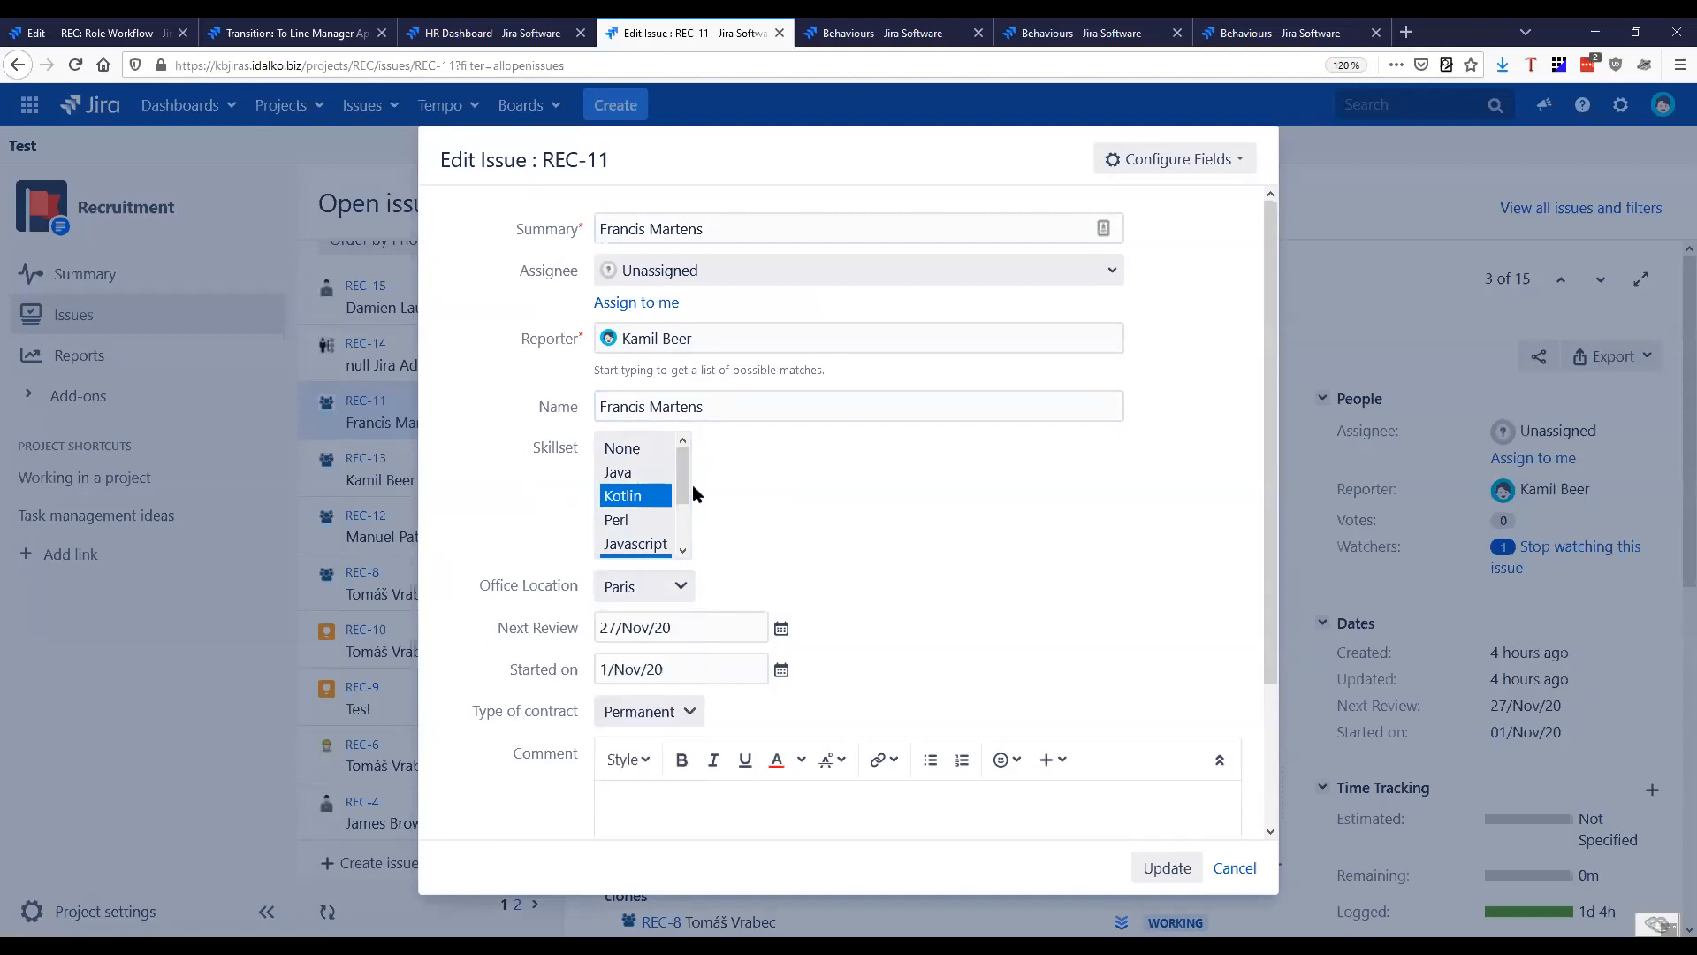
Review REC-11's Next Review, Started on and Type of contract fields and the contract options, and close the form without saving
{"action": "scroll", "coordinate": [511, 665], "scroll_direction": "down", "scroll_amount": 2}
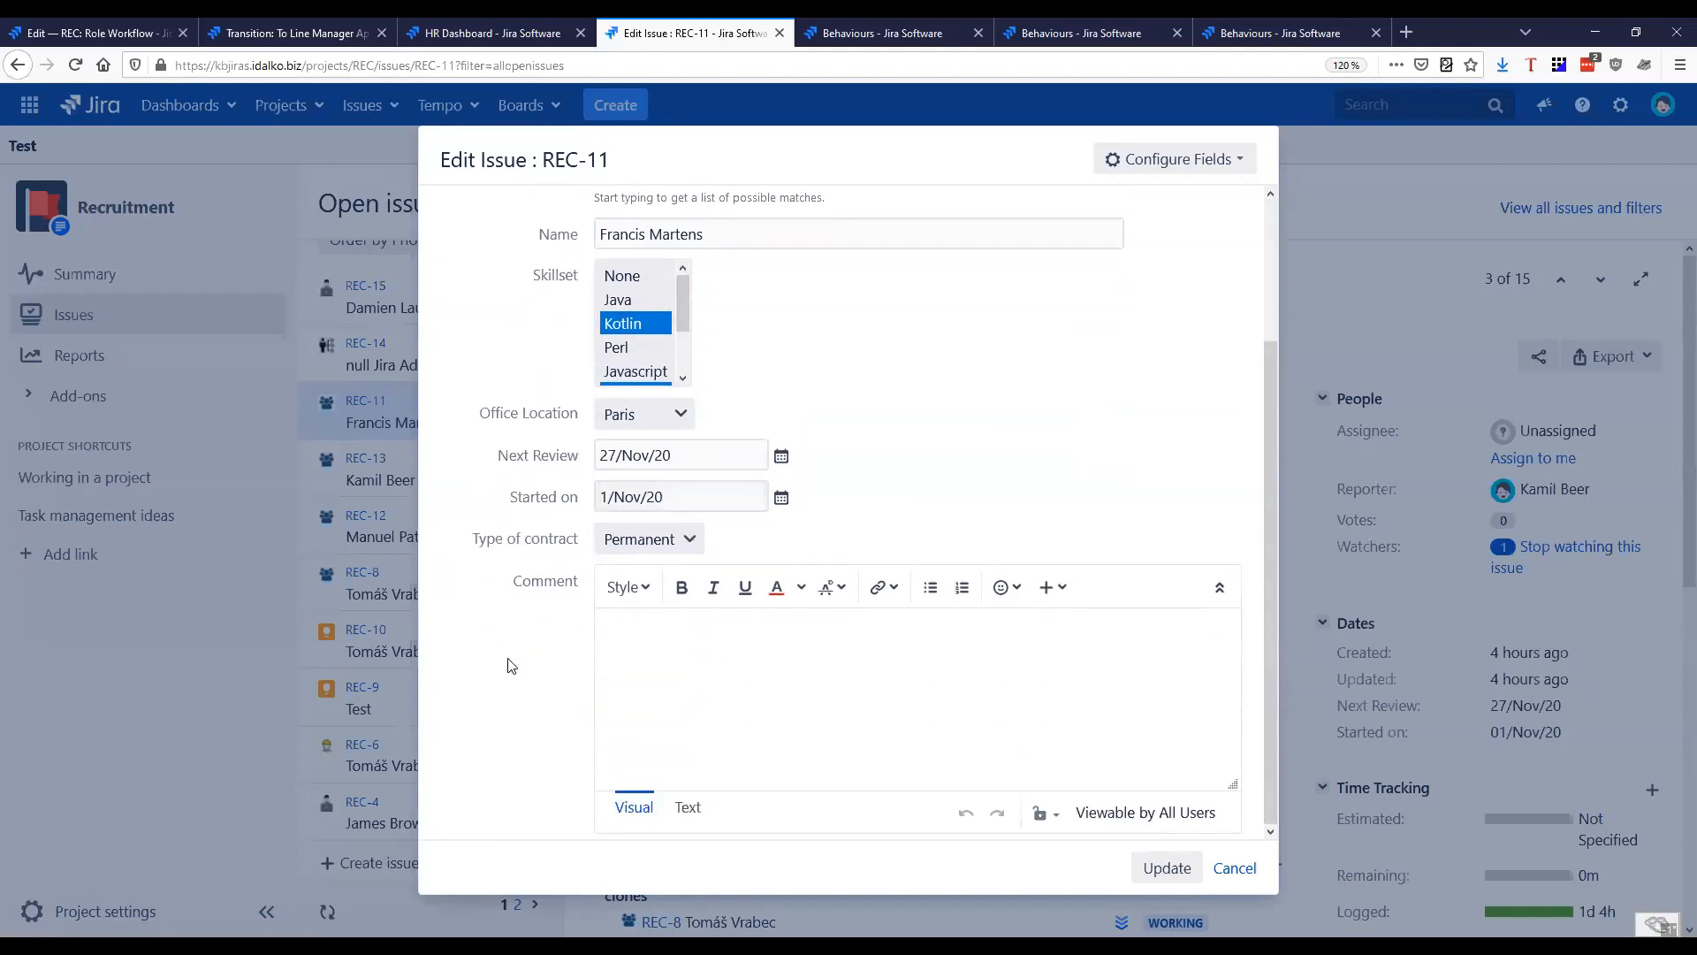
{"action": "scroll", "coordinate": [504, 637], "scroll_direction": "up", "scroll_amount": 1}
{"action": "scroll", "coordinate": [511, 623], "scroll_direction": "down", "scroll_amount": 1}
{"action": "left_click_drag", "start_coordinate": [511, 496], "coordinate": [690, 504]}
{"action": "left_click_drag", "start_coordinate": [496, 455], "coordinate": [582, 466]}
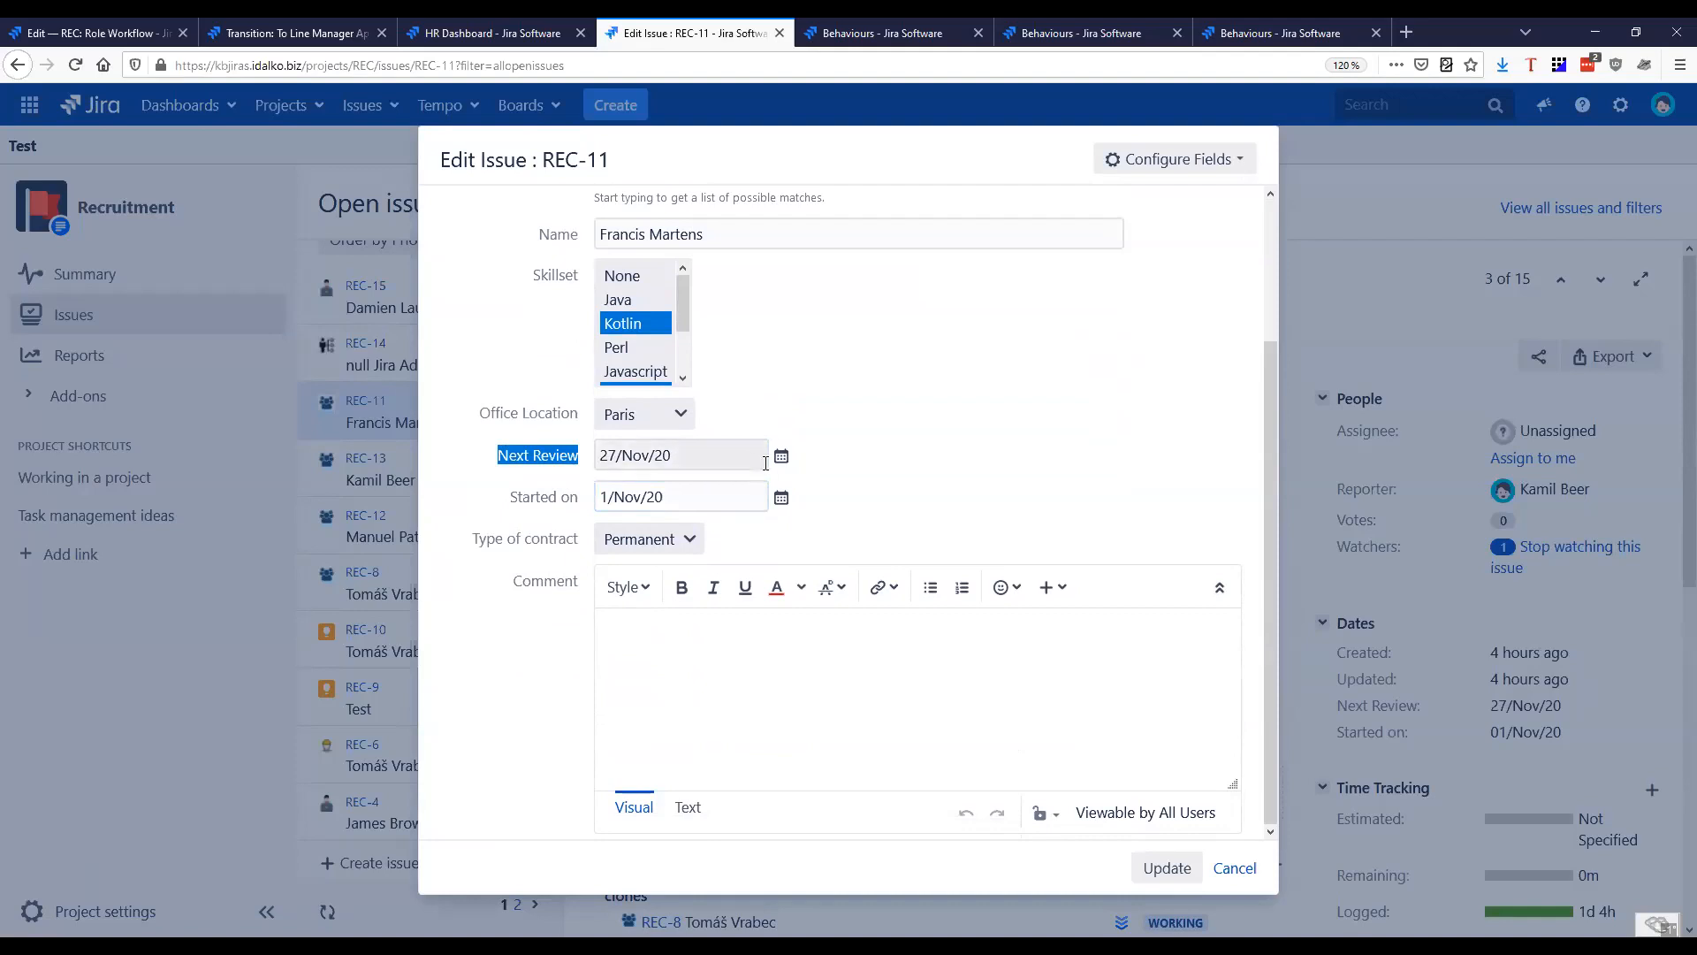
{"action": "left_click_drag", "start_coordinate": [471, 541], "coordinate": [582, 548]}
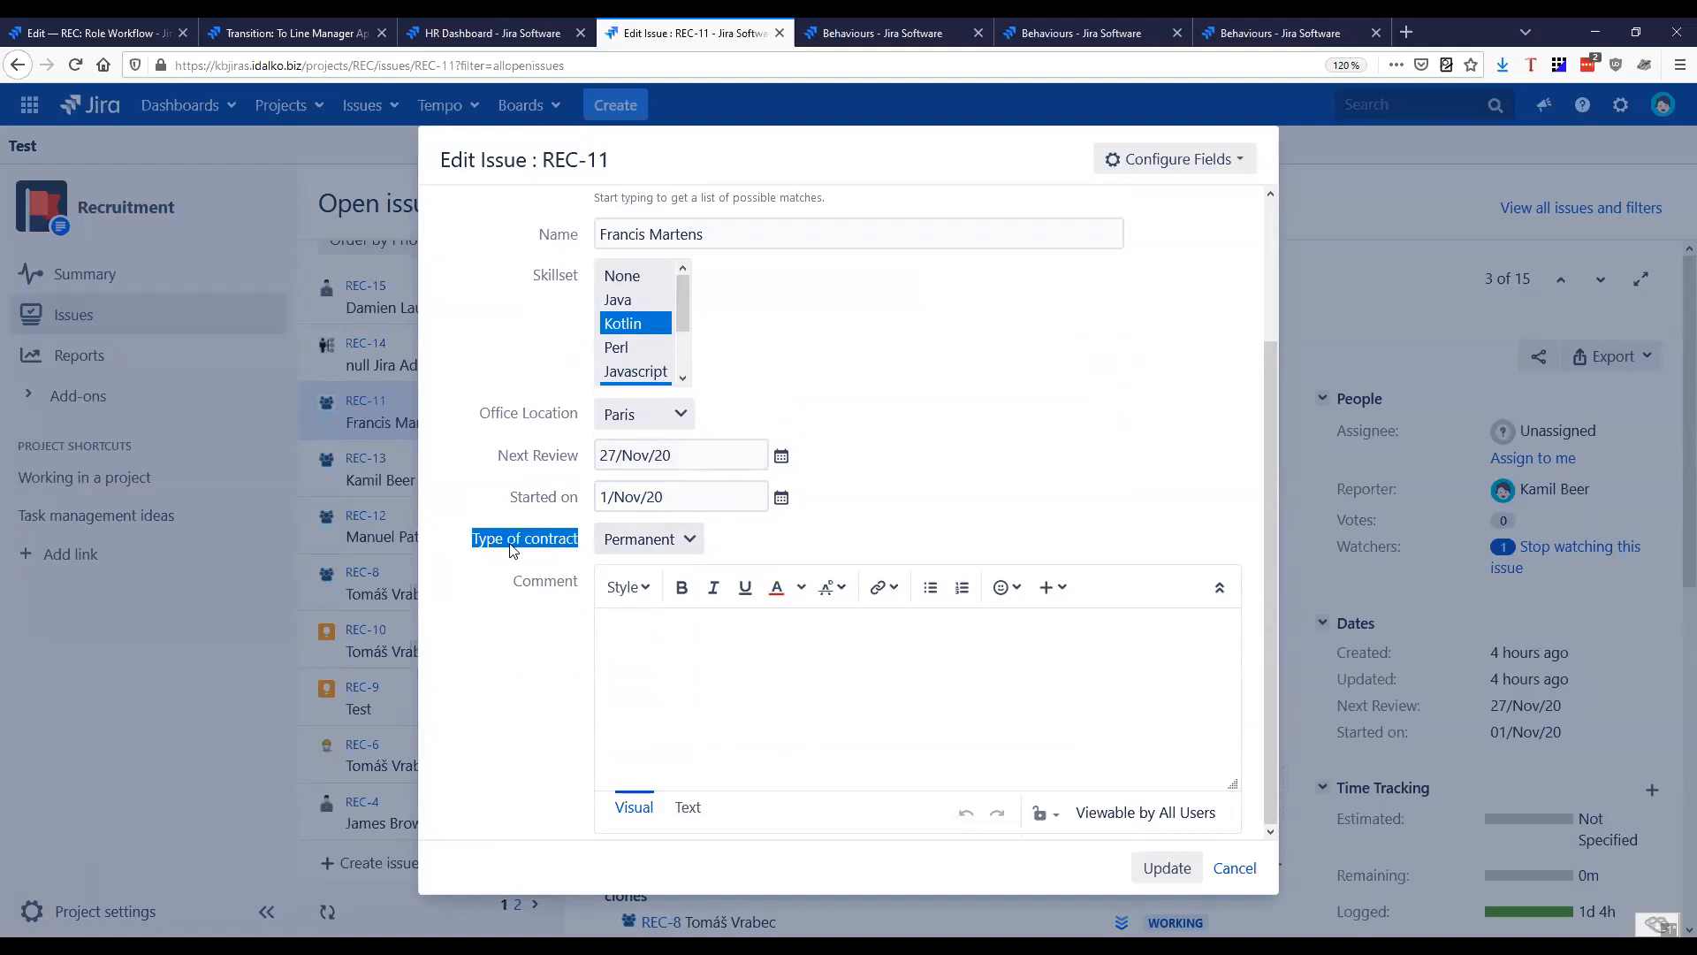
{"action": "left_click", "coordinate": [639, 541]}
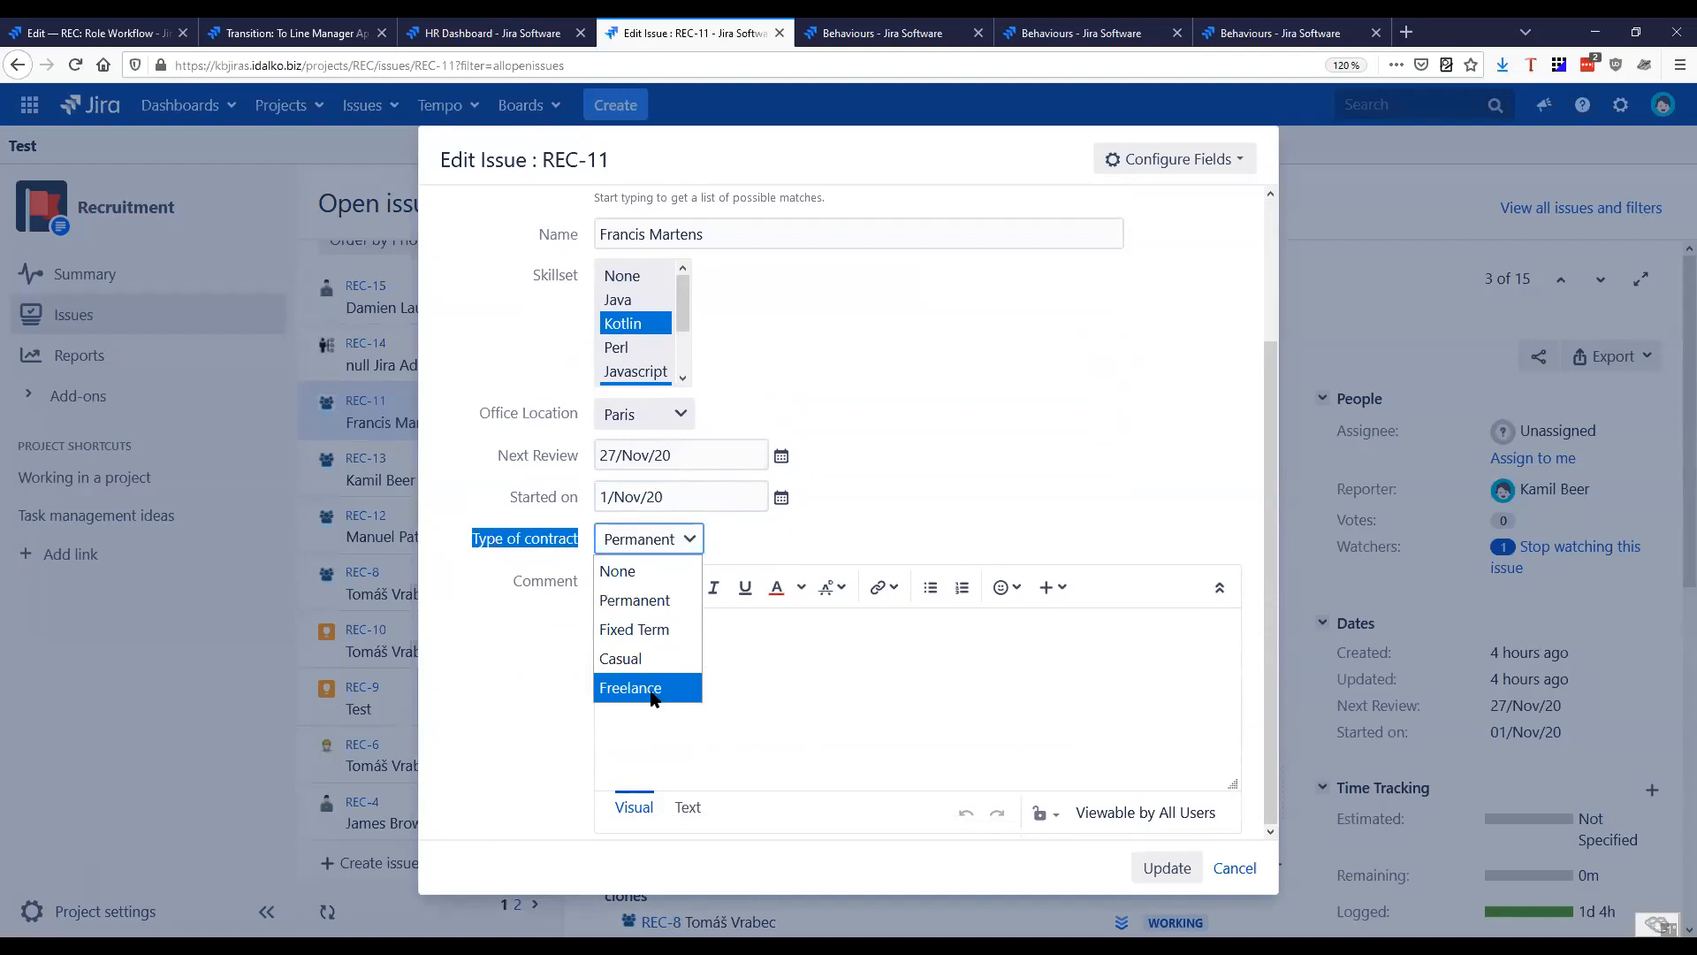
{"action": "left_click", "coordinate": [911, 447]}
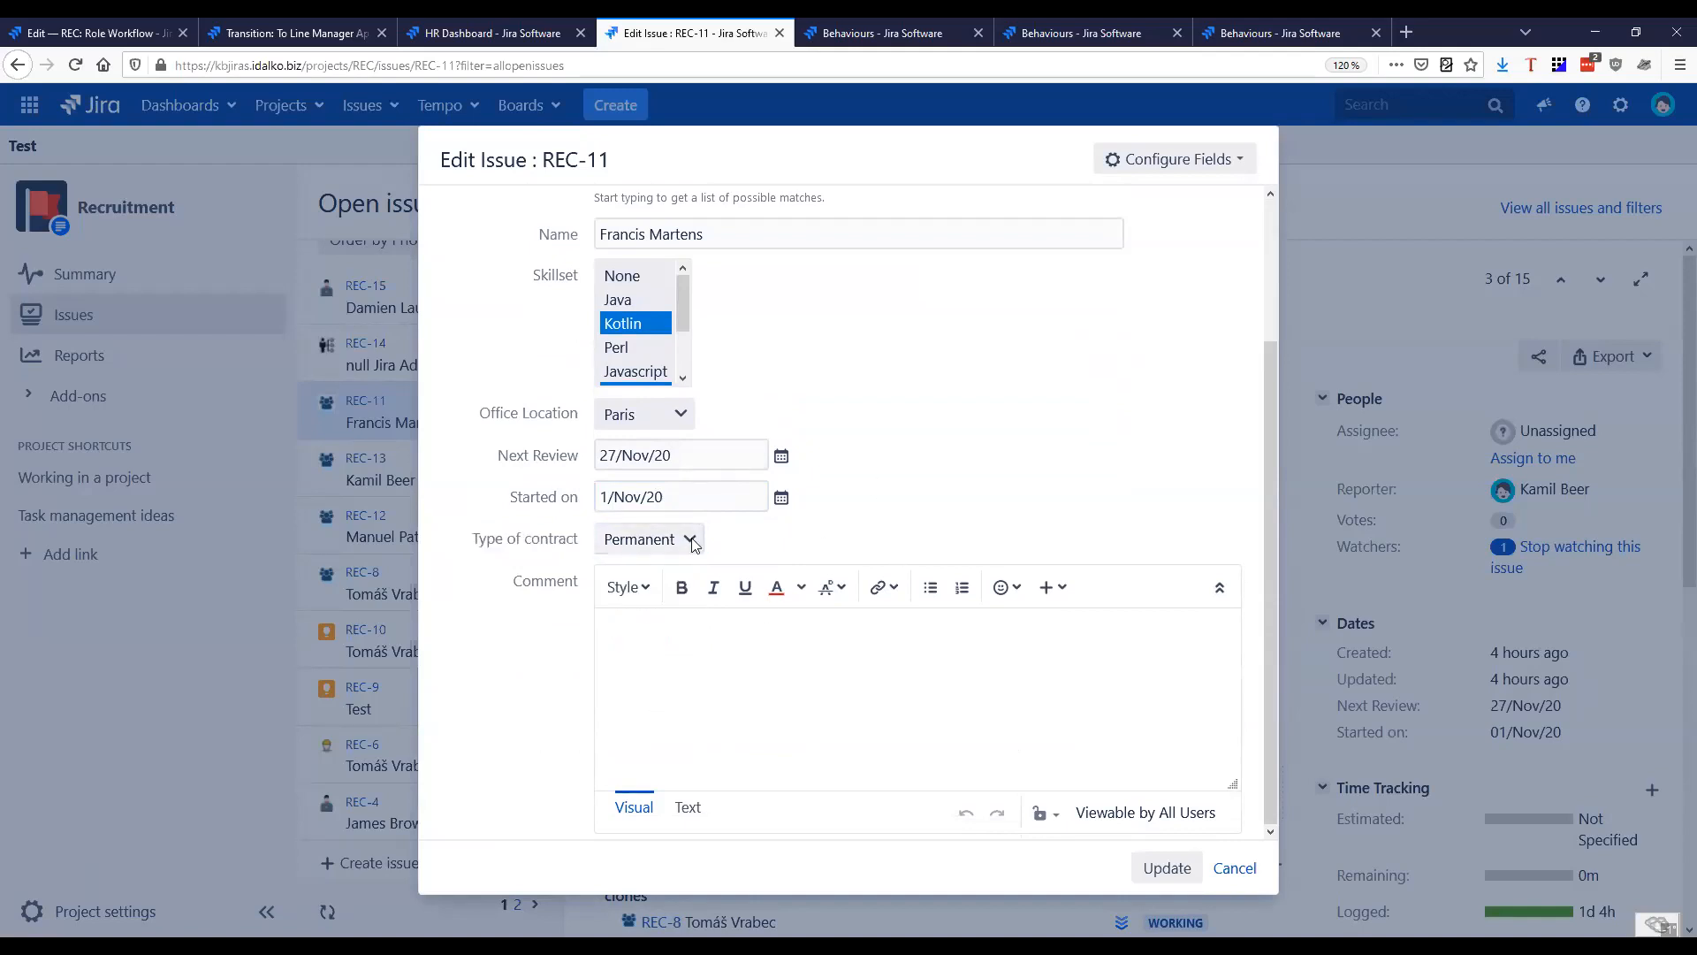
{"action": "scroll", "coordinate": [953, 548], "scroll_direction": "up", "scroll_amount": 3}
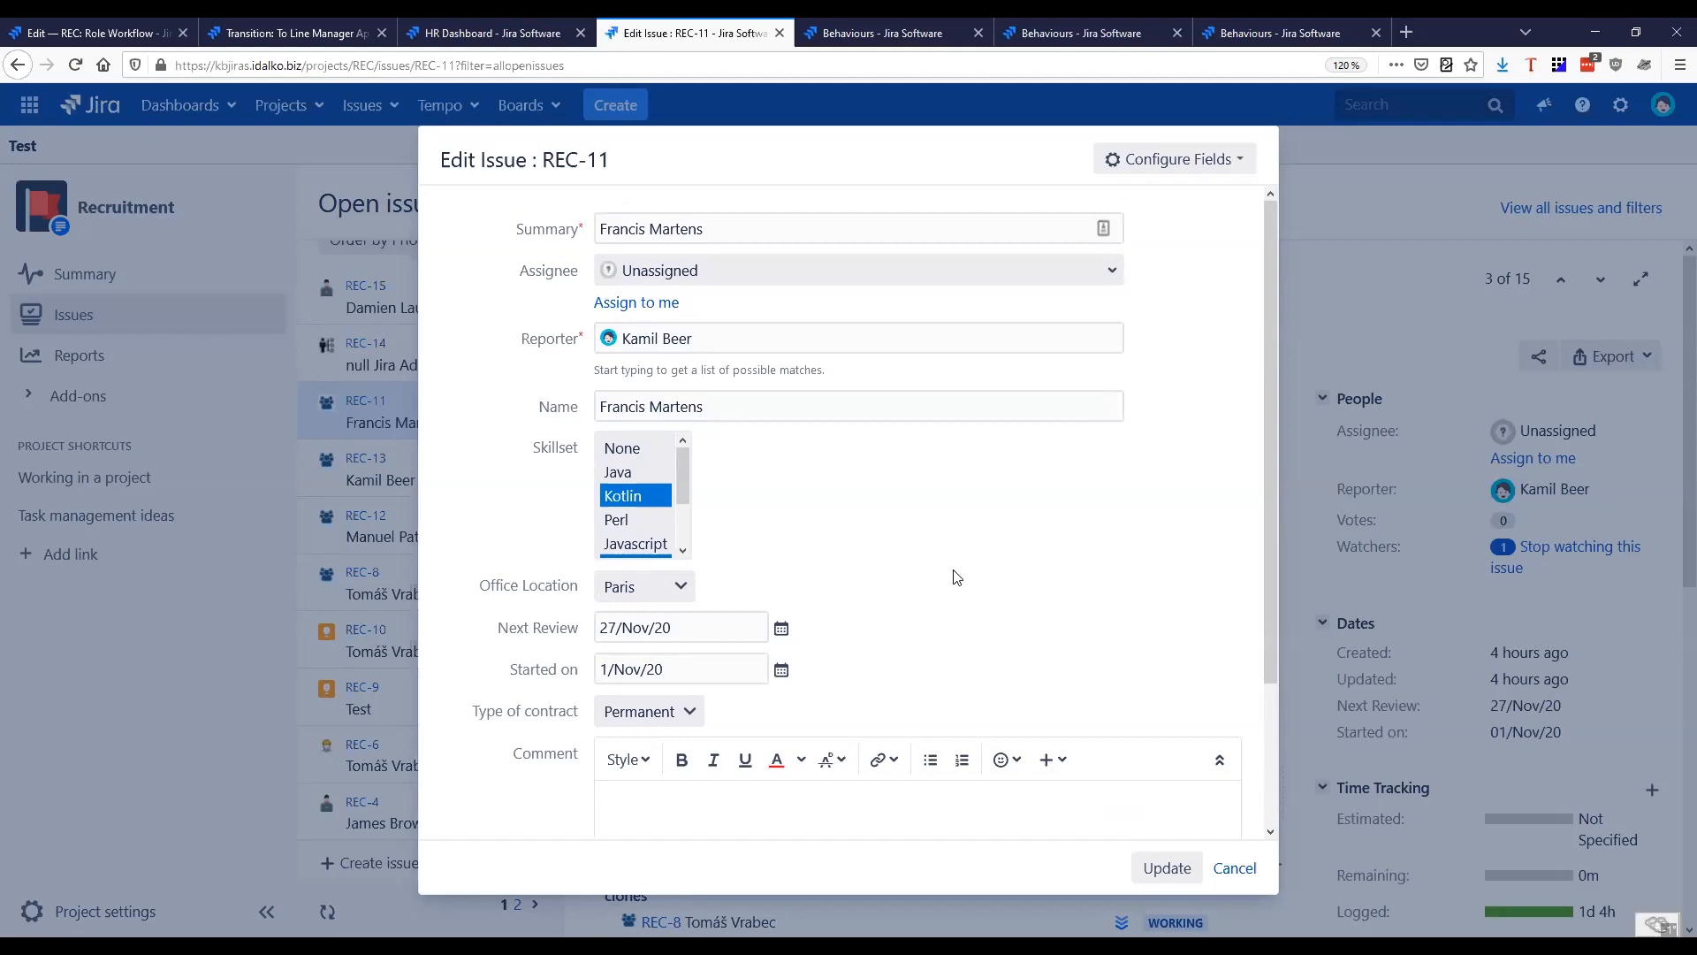
{"action": "left_click", "coordinate": [1235, 868]}
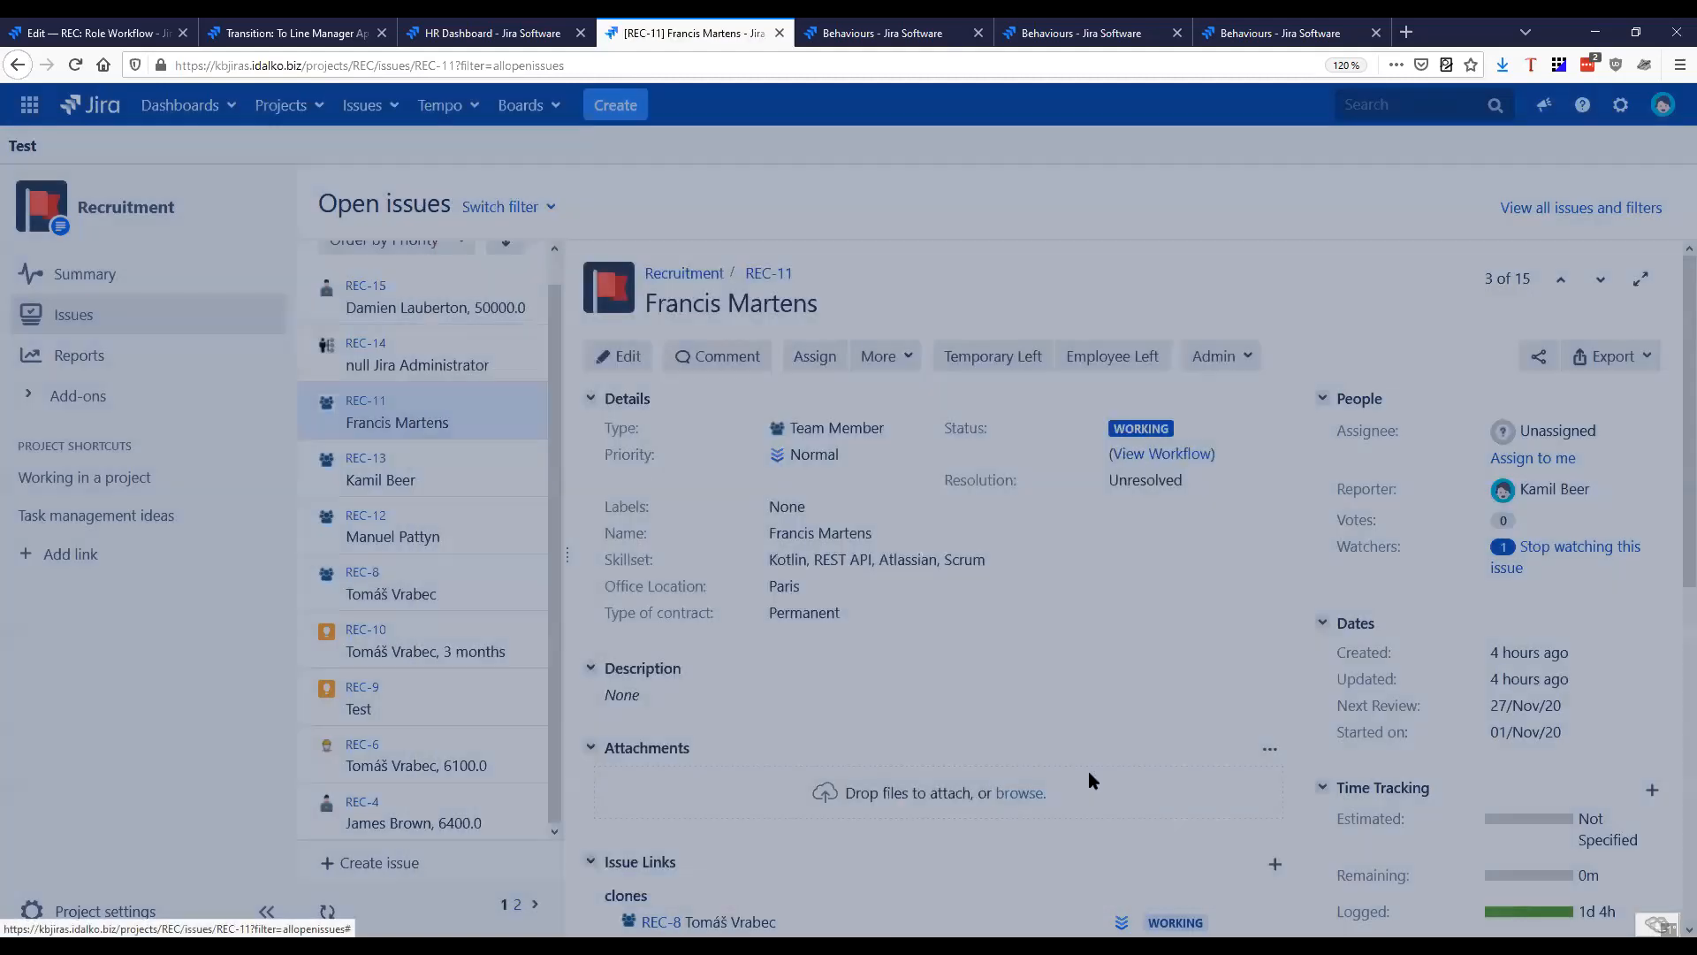
Examine the statuses and transitions in REC-11's Team Member workflow diagram, including Temporary Leave, and close the diagram
{"action": "left_click", "coordinate": [1162, 453]}
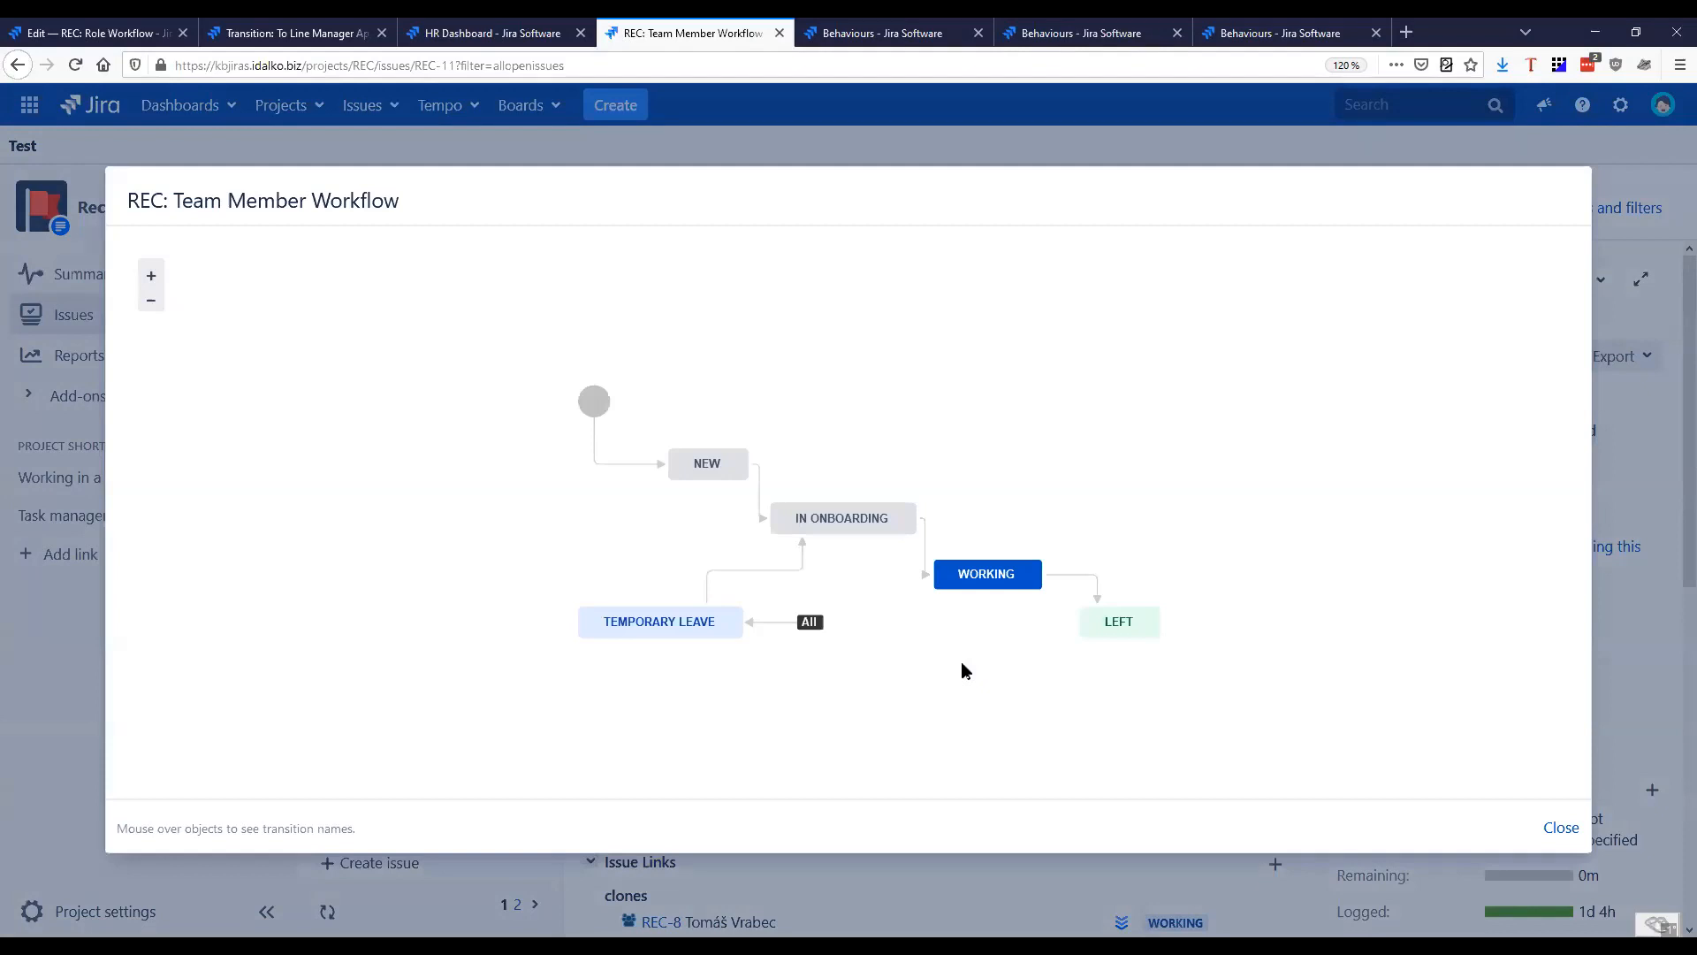
{"action": "mouse_move", "coordinate": [593, 432]}
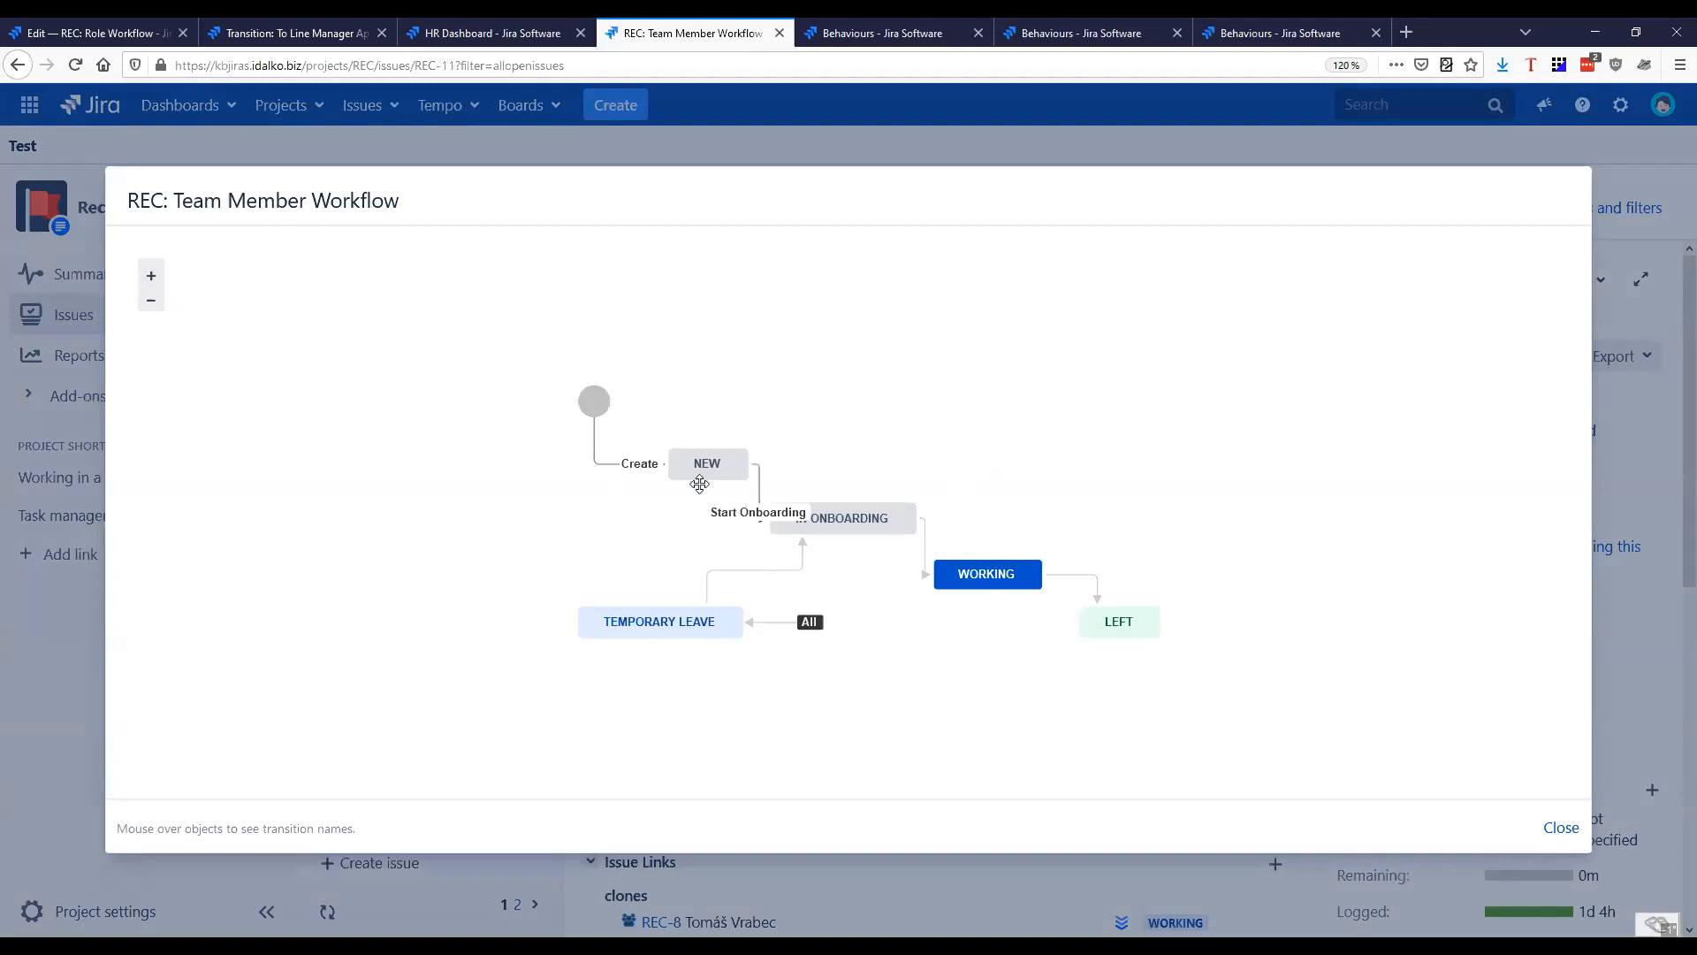
{"action": "mouse_move", "coordinate": [712, 465]}
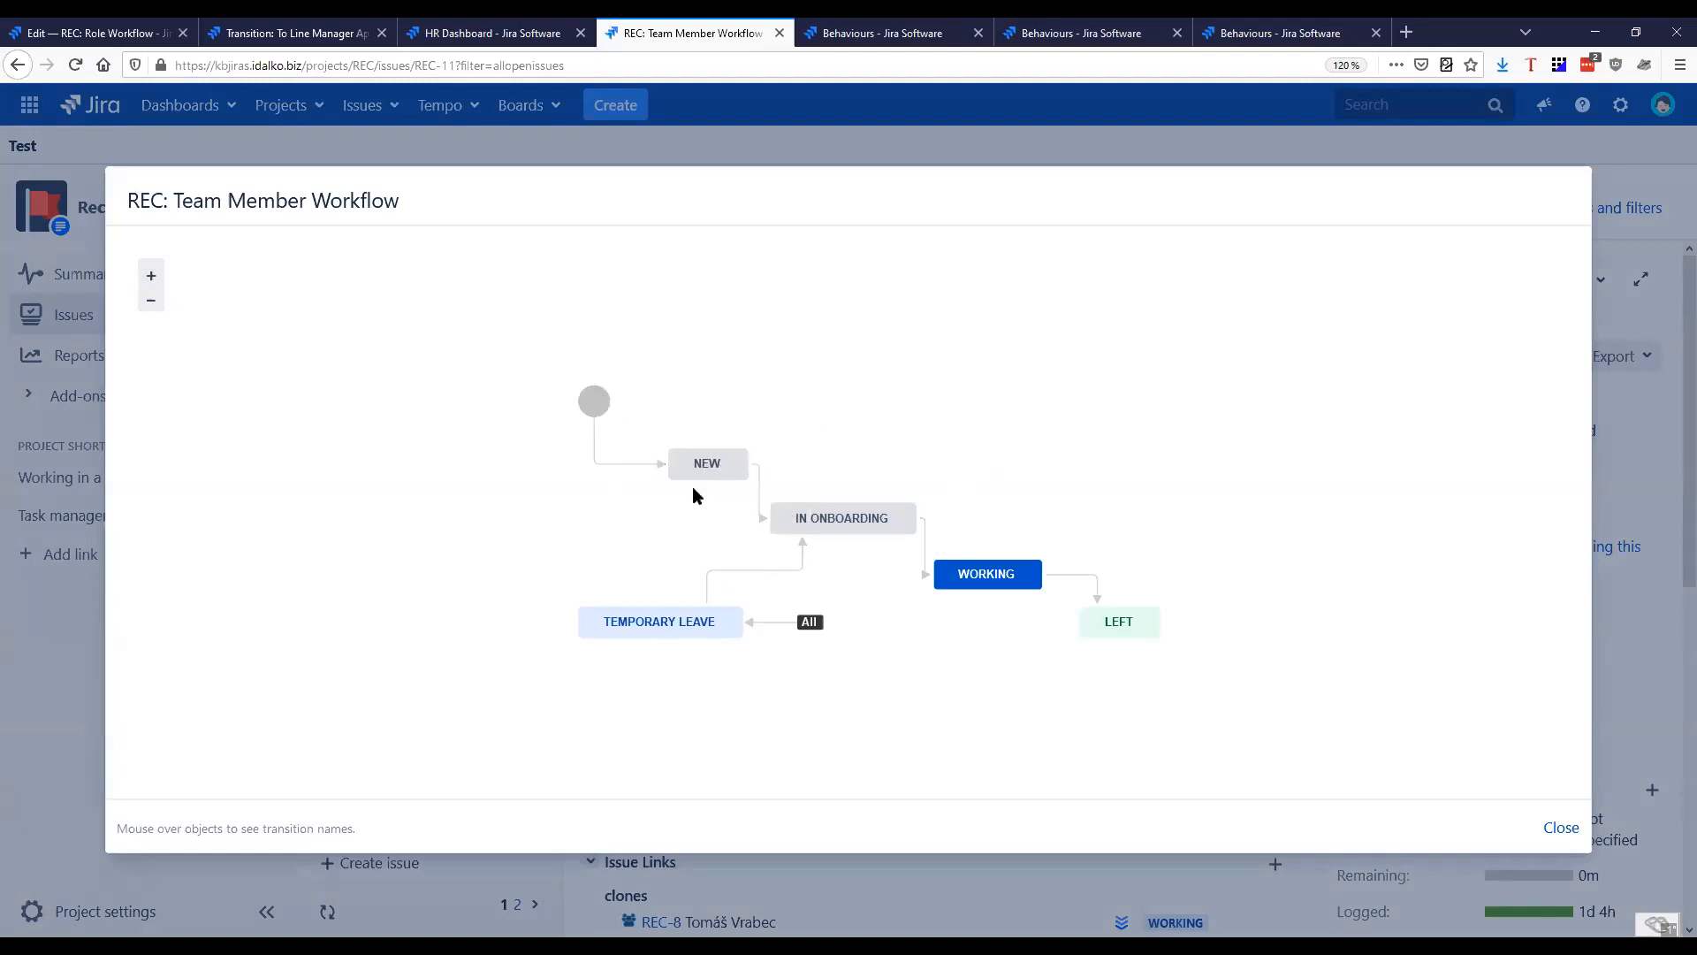
{"action": "mouse_move", "coordinate": [761, 491]}
{"action": "mouse_move", "coordinate": [864, 520]}
{"action": "mouse_move", "coordinate": [990, 575]}
{"action": "mouse_move", "coordinate": [663, 628]}
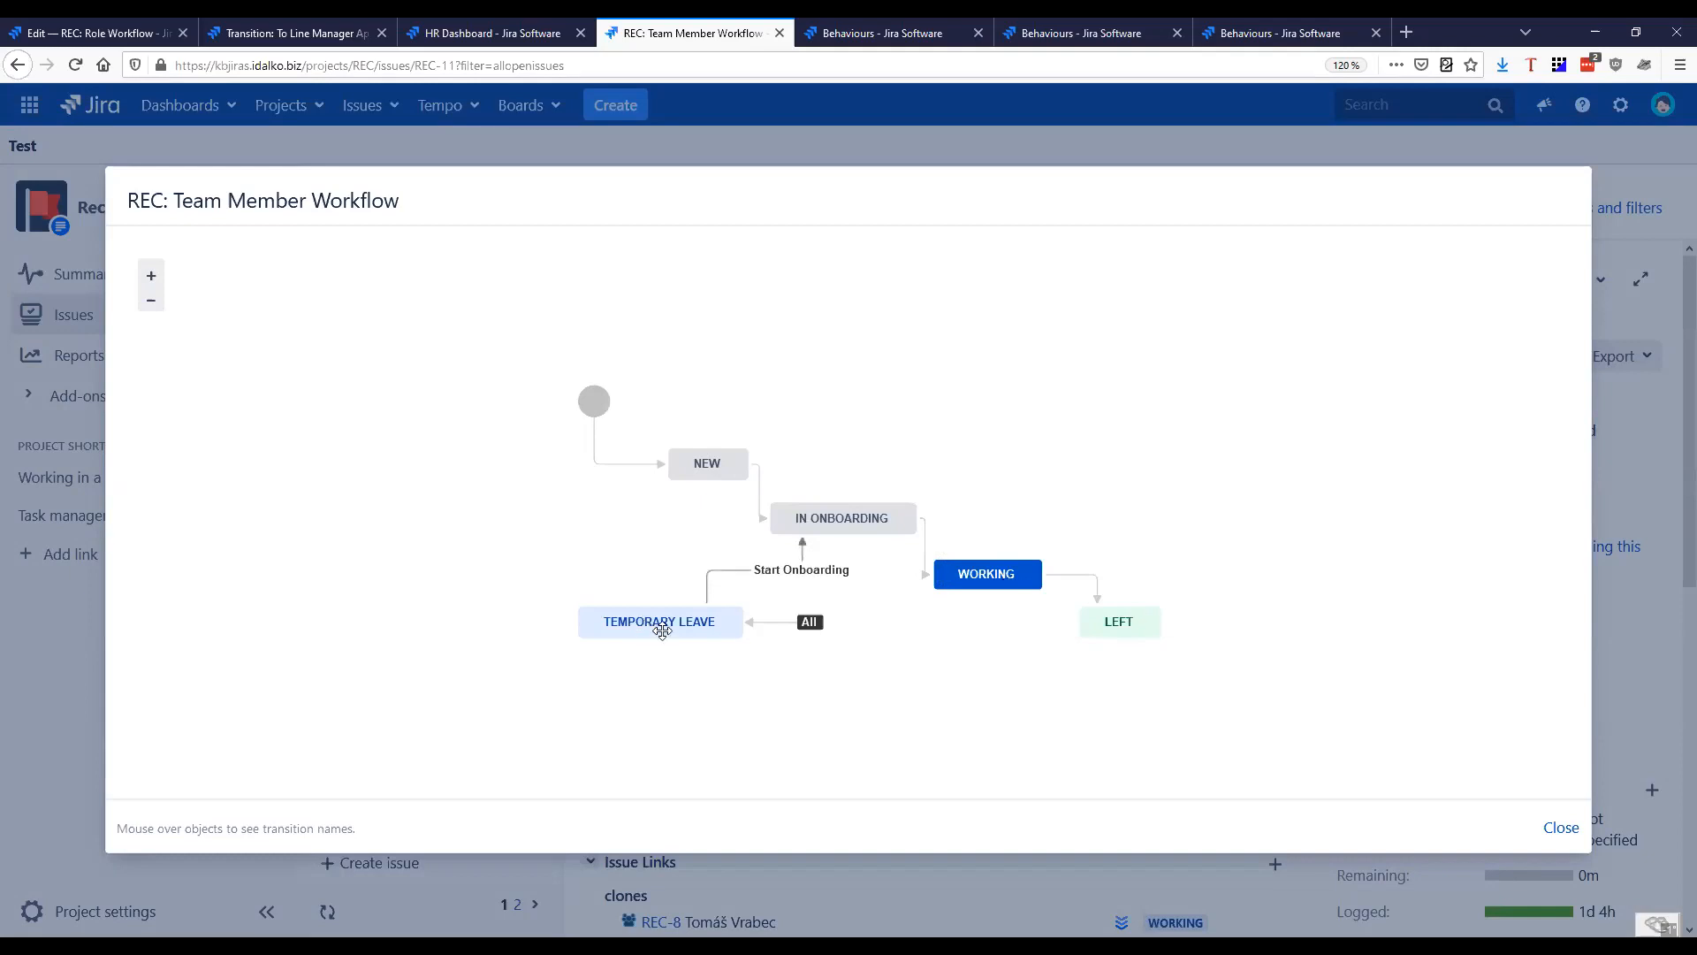
{"action": "left_click_drag", "start_coordinate": [679, 626], "coordinate": [664, 618]}
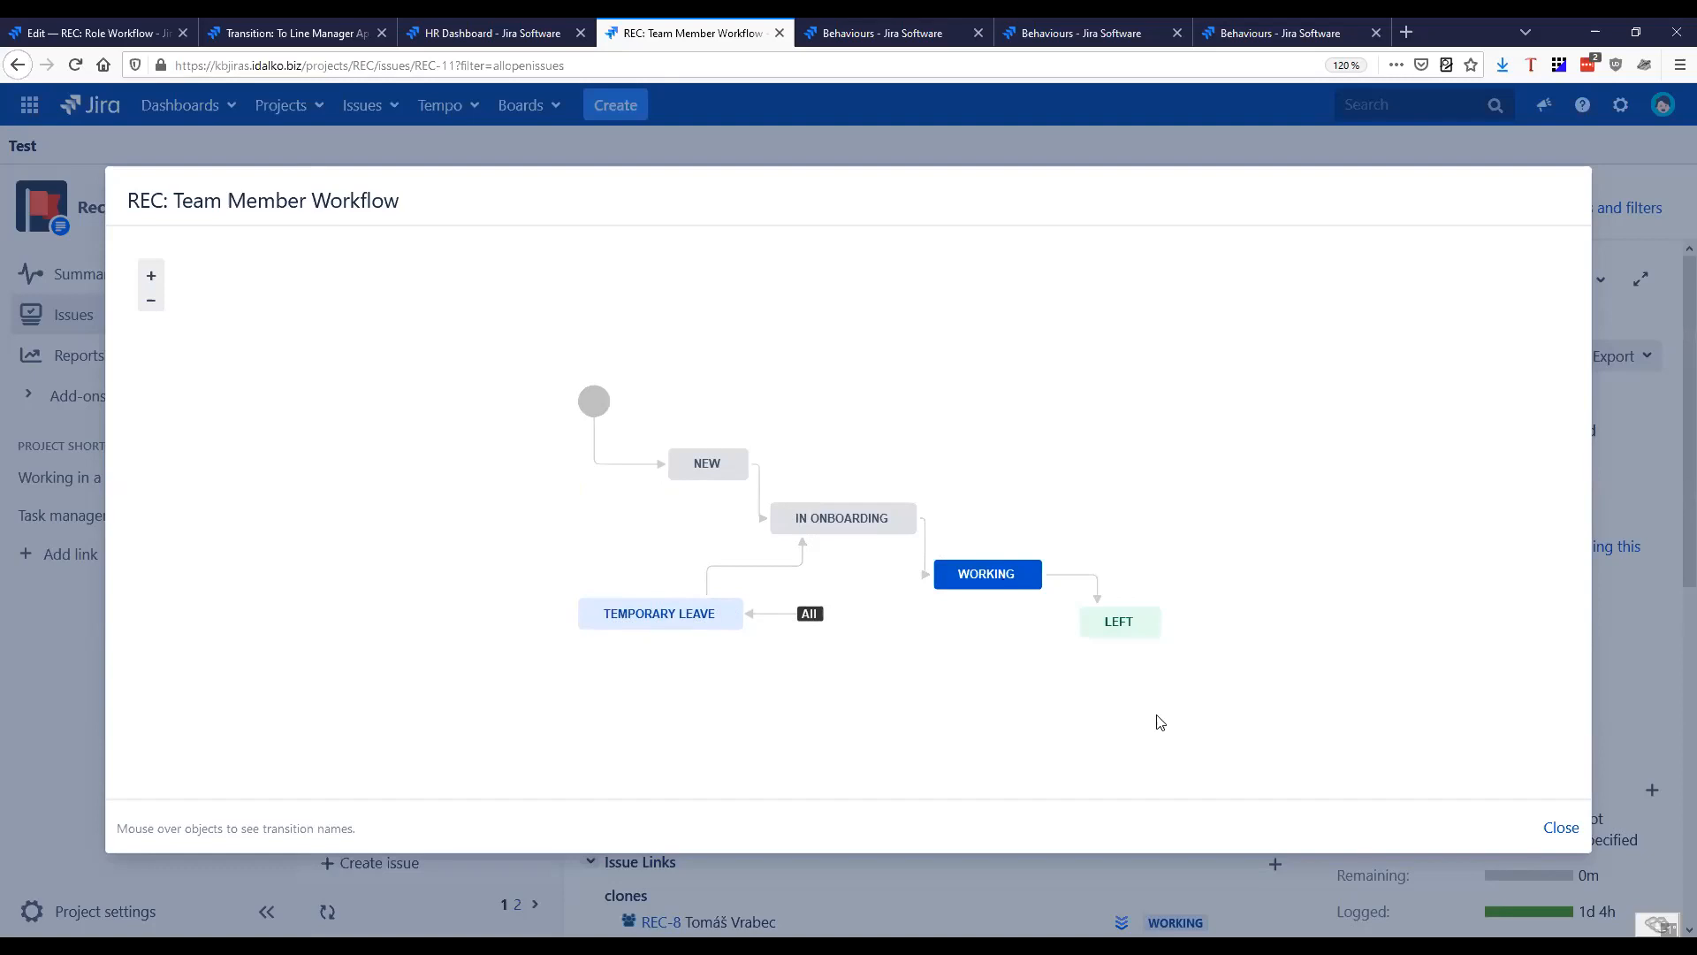
{"action": "left_click", "coordinate": [1558, 831]}
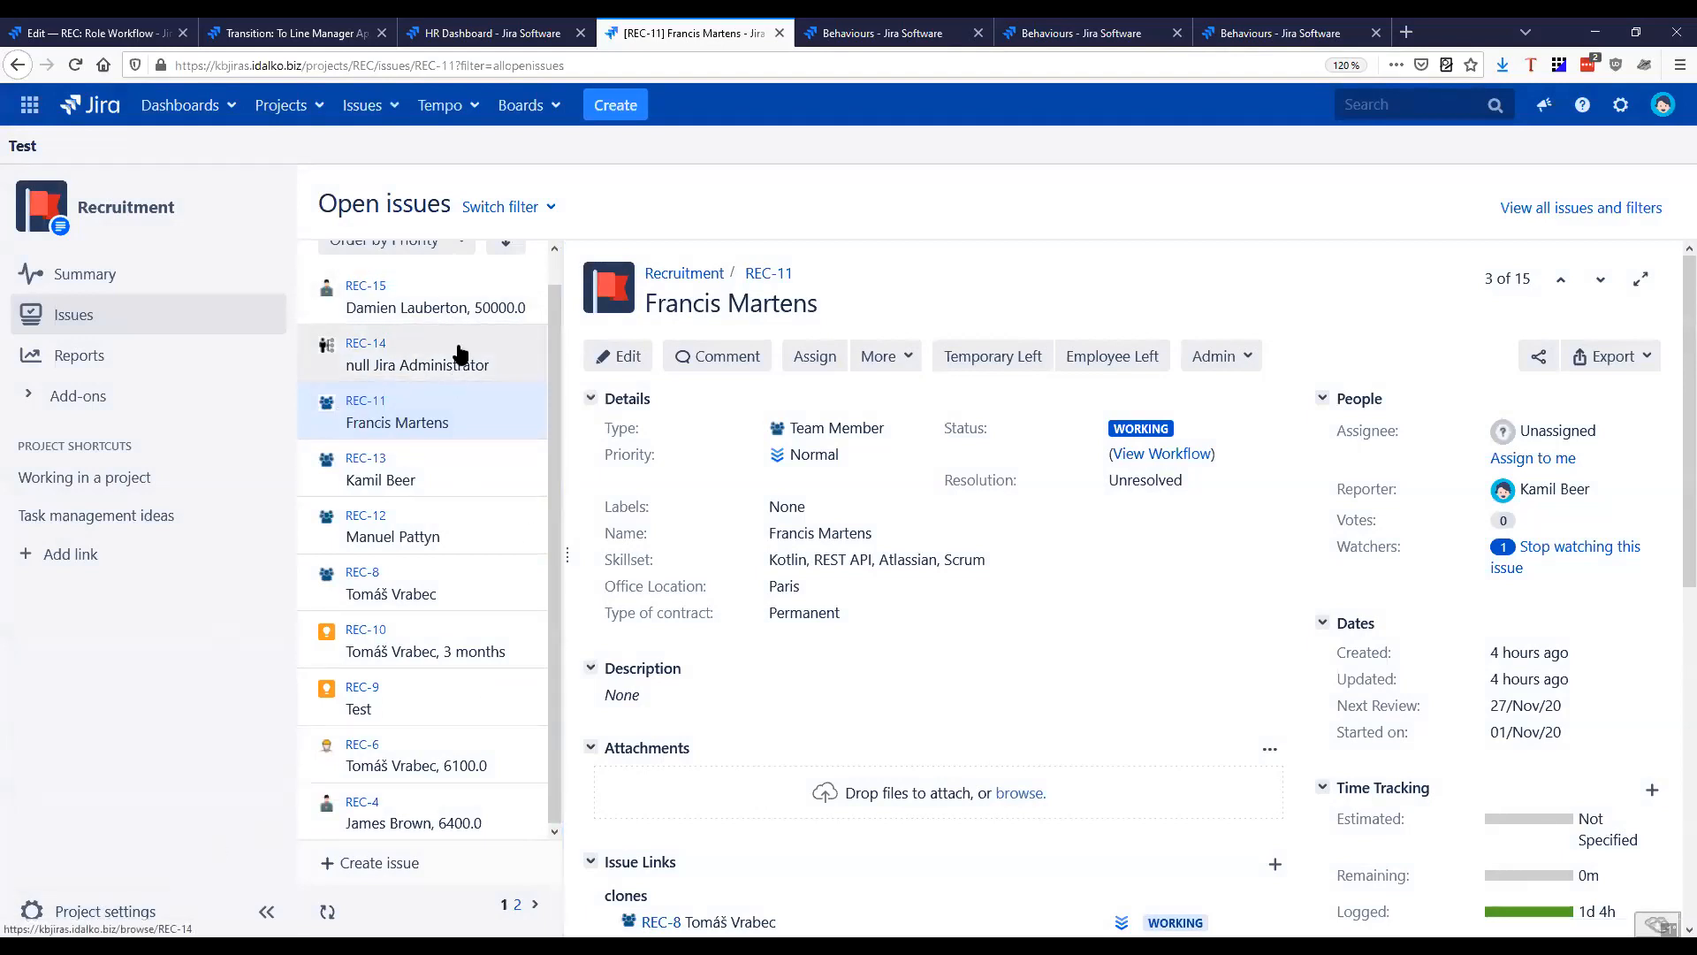
Transition REC-15 from Internal Review through Interview to Offer Accepted
{"action": "left_click", "coordinate": [456, 298]}
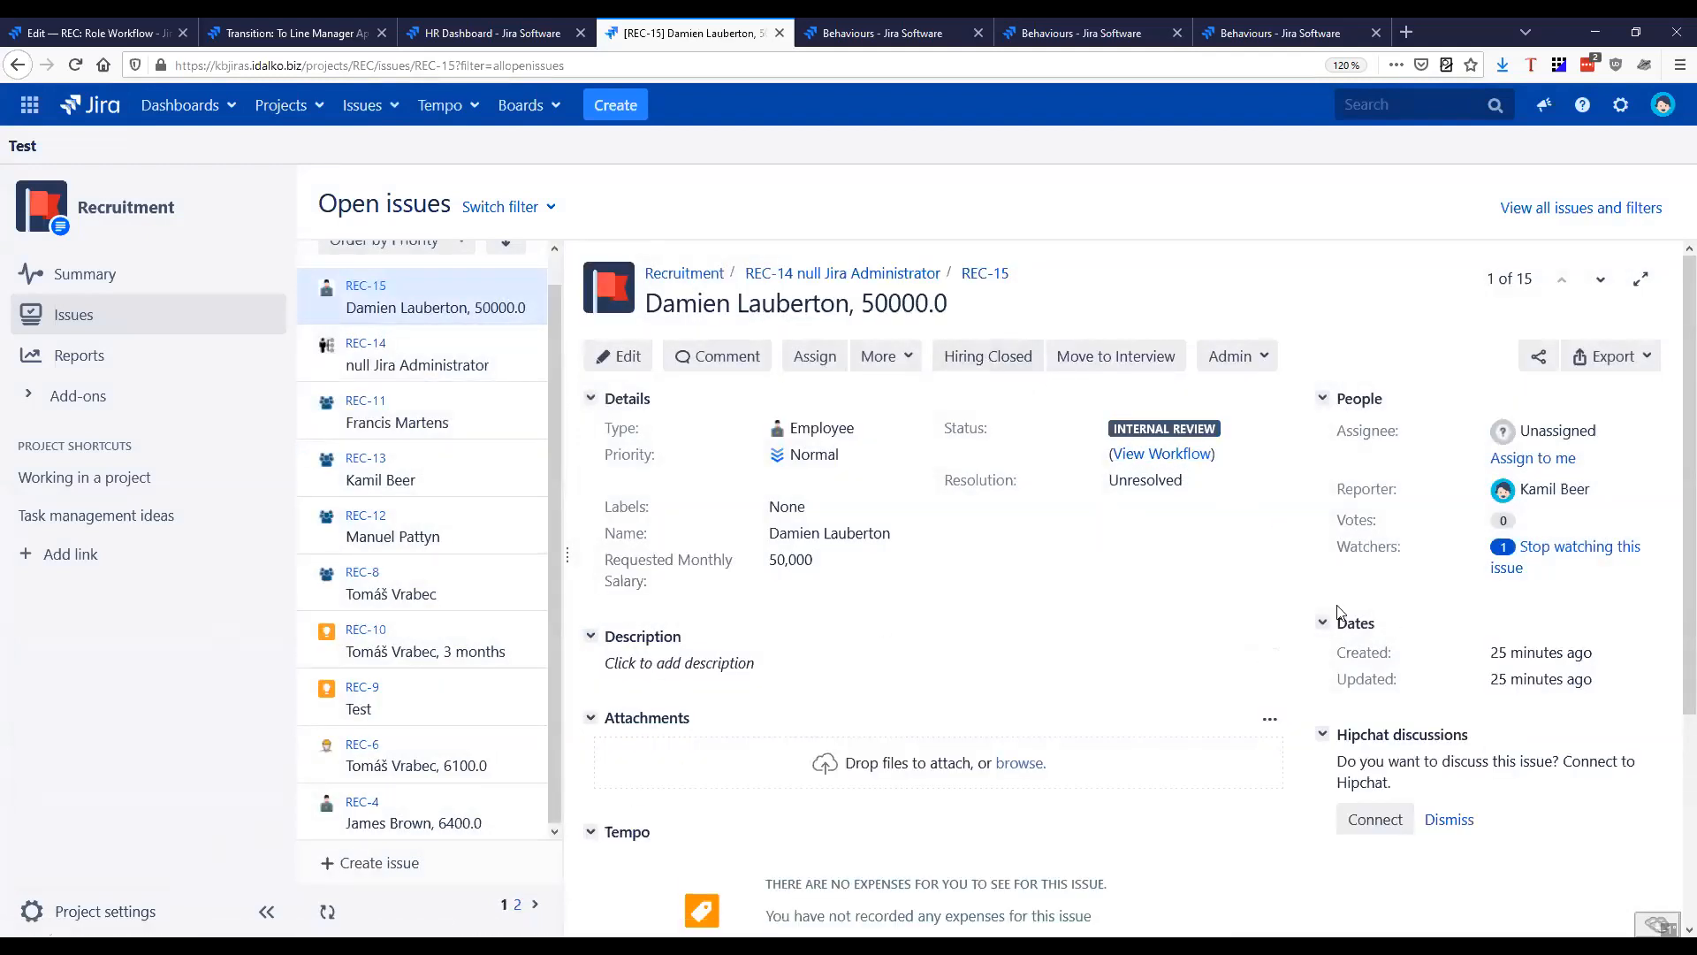
{"action": "left_click", "coordinate": [1111, 363]}
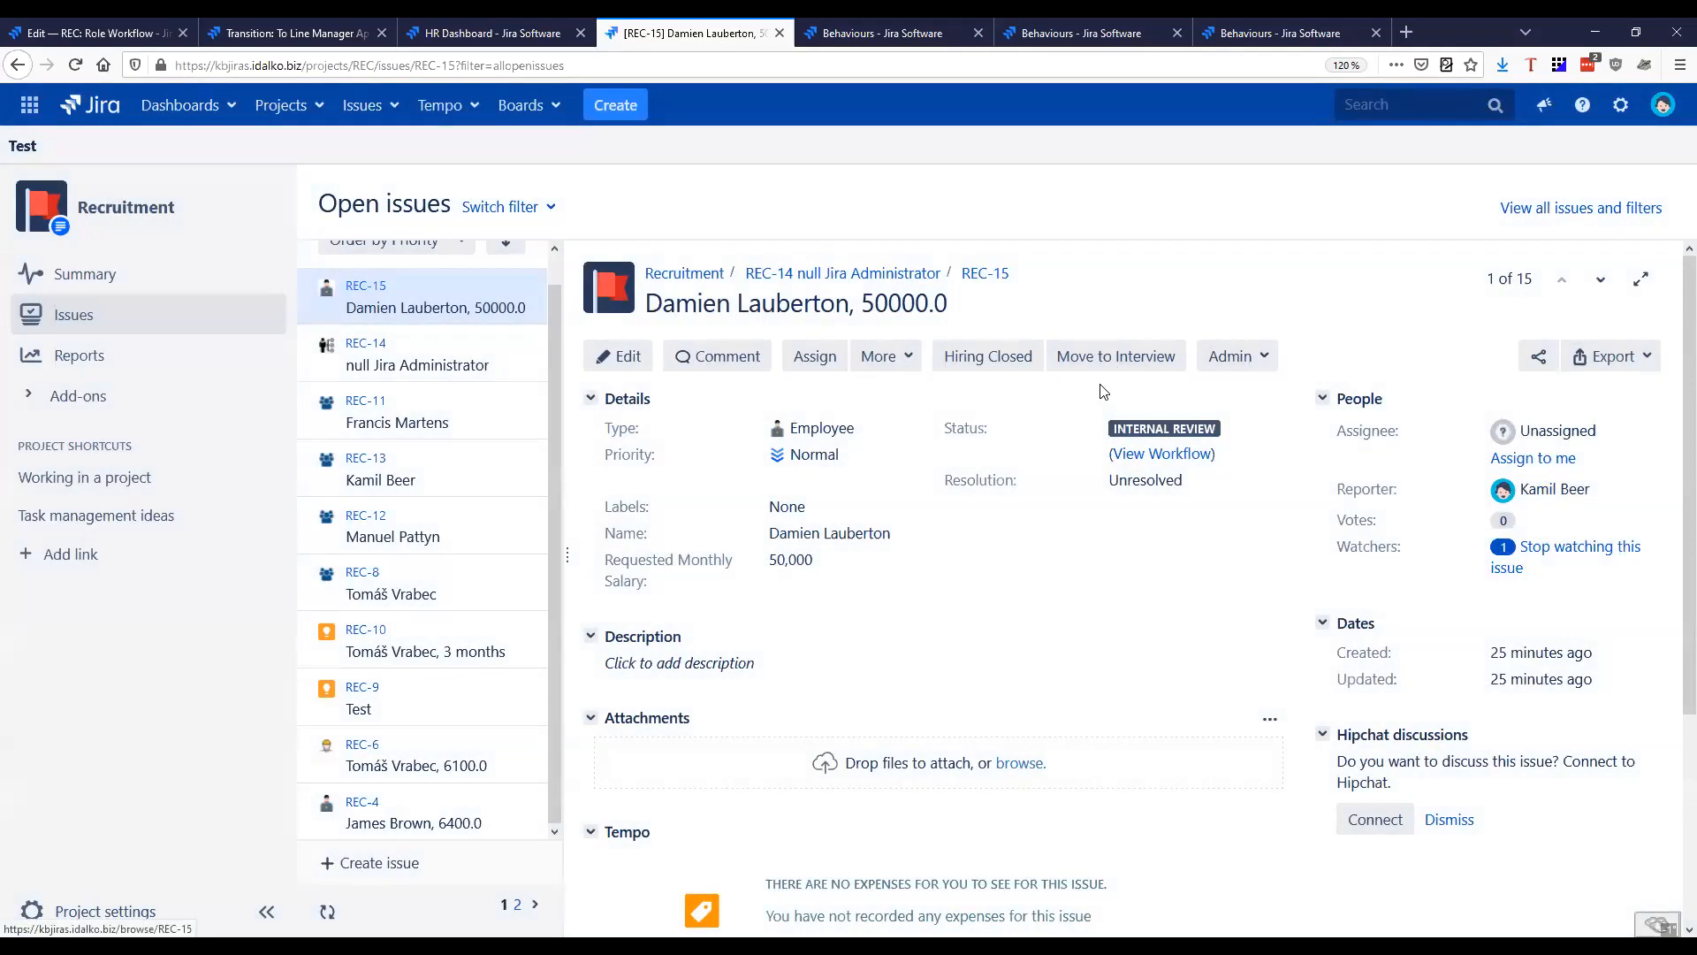
{"action": "left_click", "coordinate": [1109, 358]}
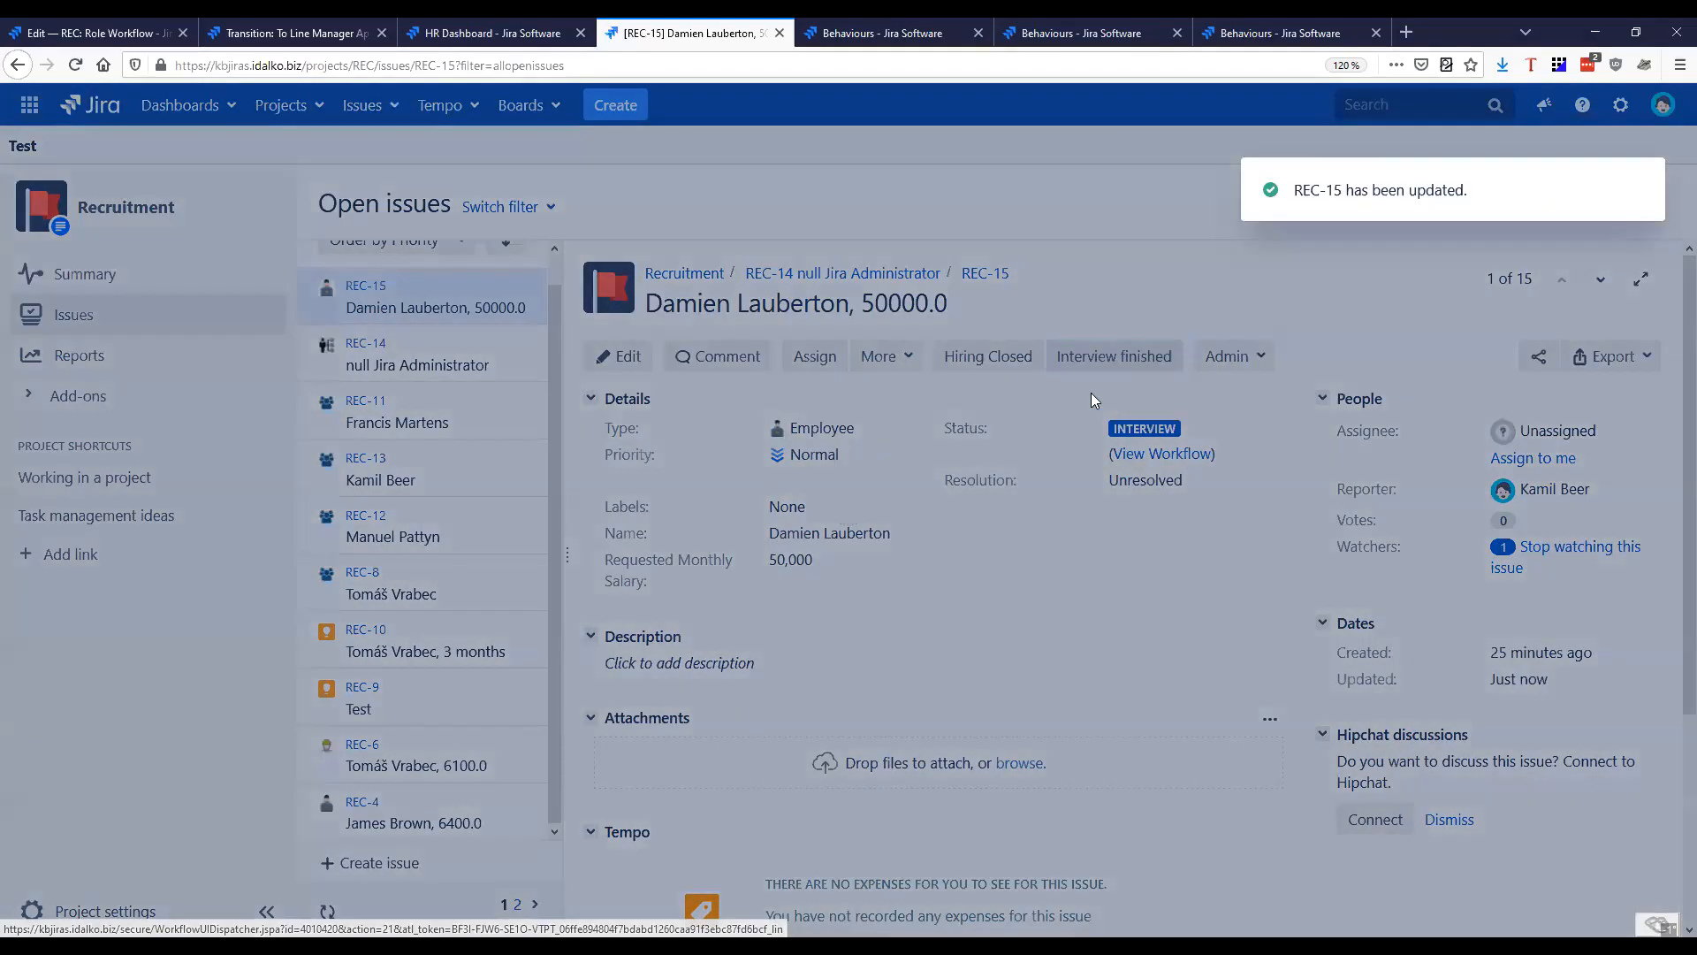
{"action": "left_click", "coordinate": [1218, 373]}
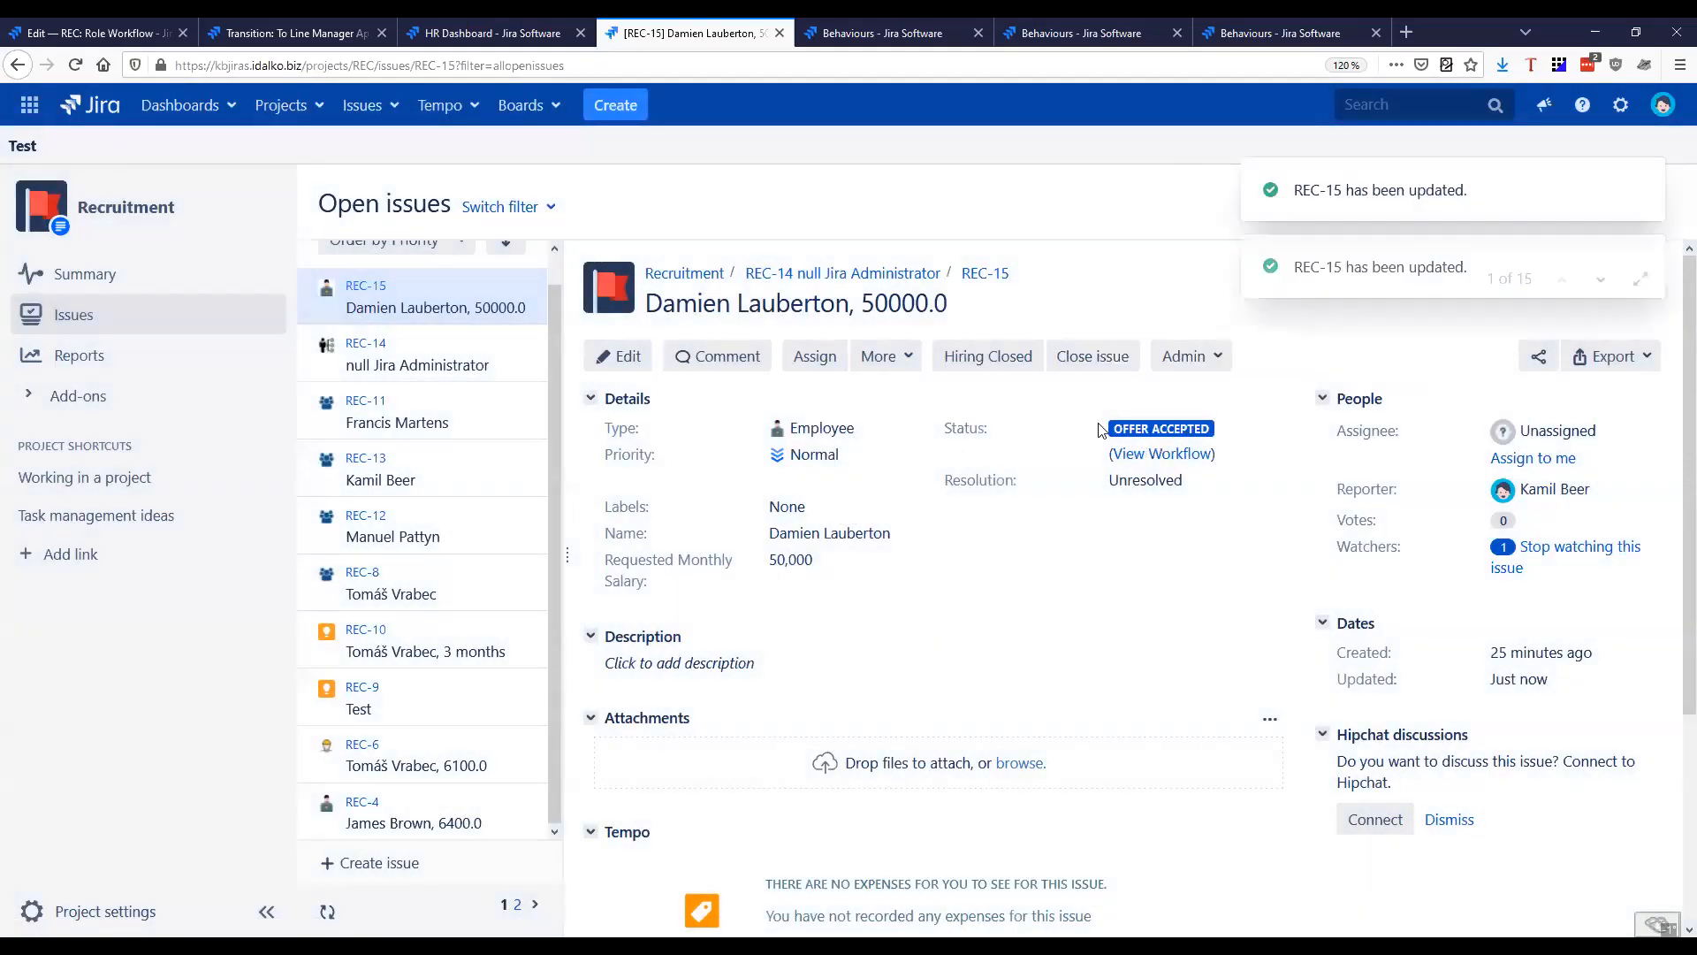
Apply the Hiring Closed transition to REC-15 and review its Emp/Con workflow diagram
{"action": "left_click", "coordinate": [998, 361]}
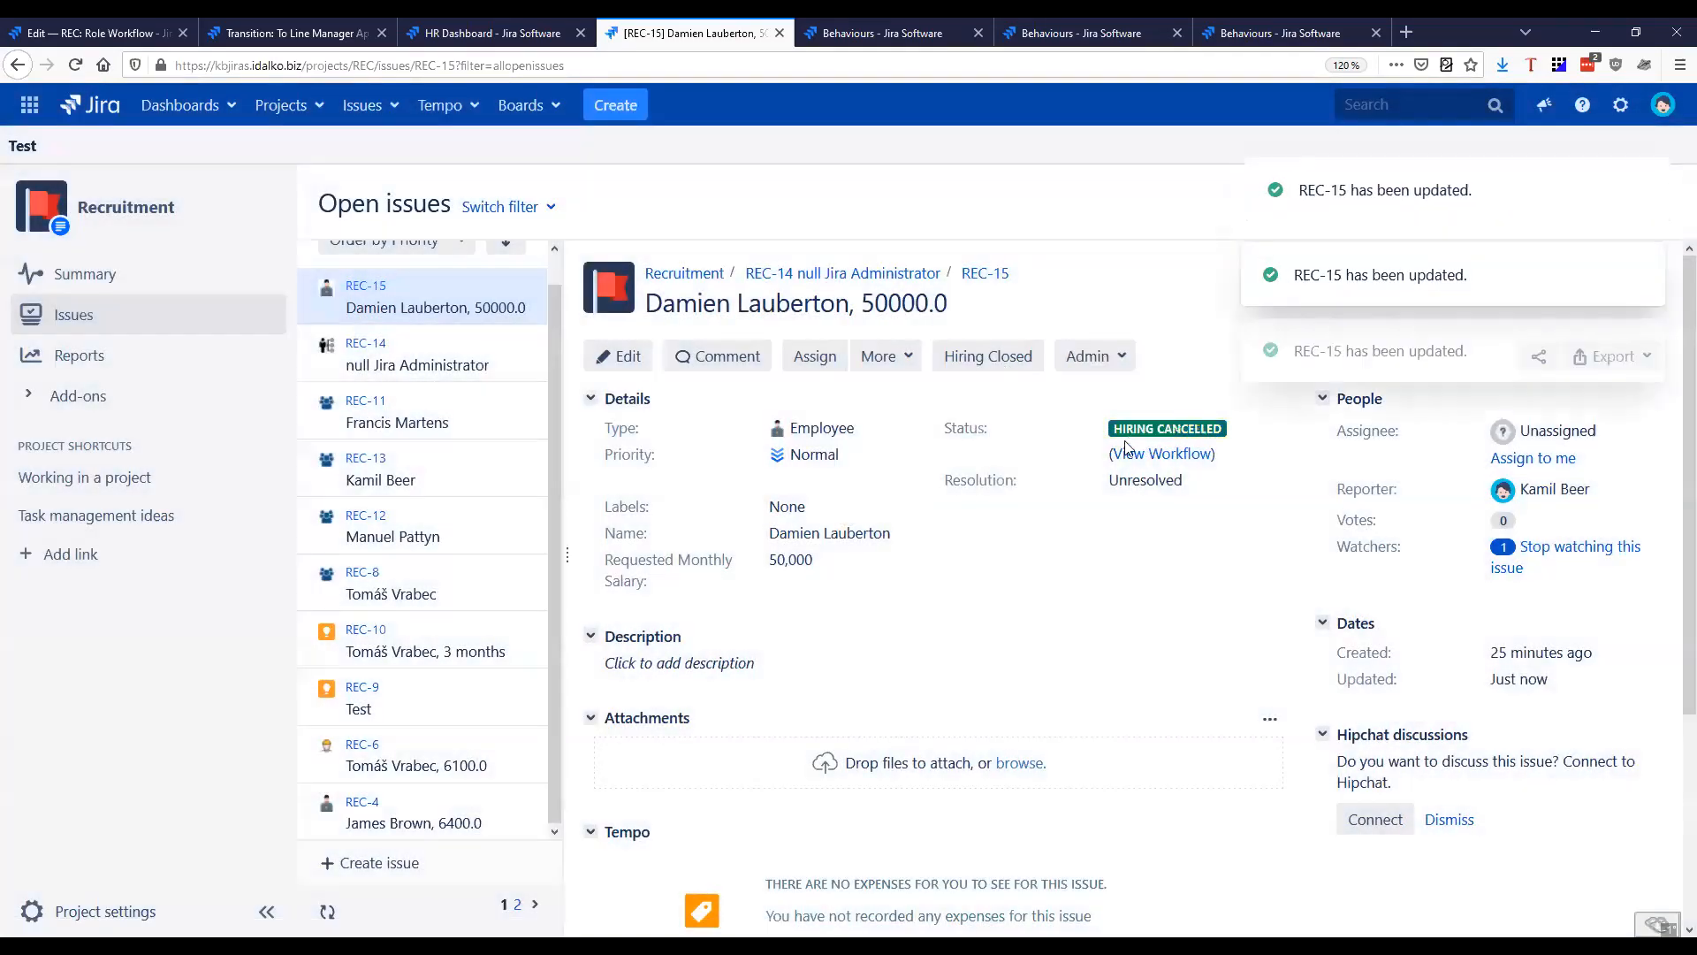
{"action": "left_click", "coordinate": [1016, 358]}
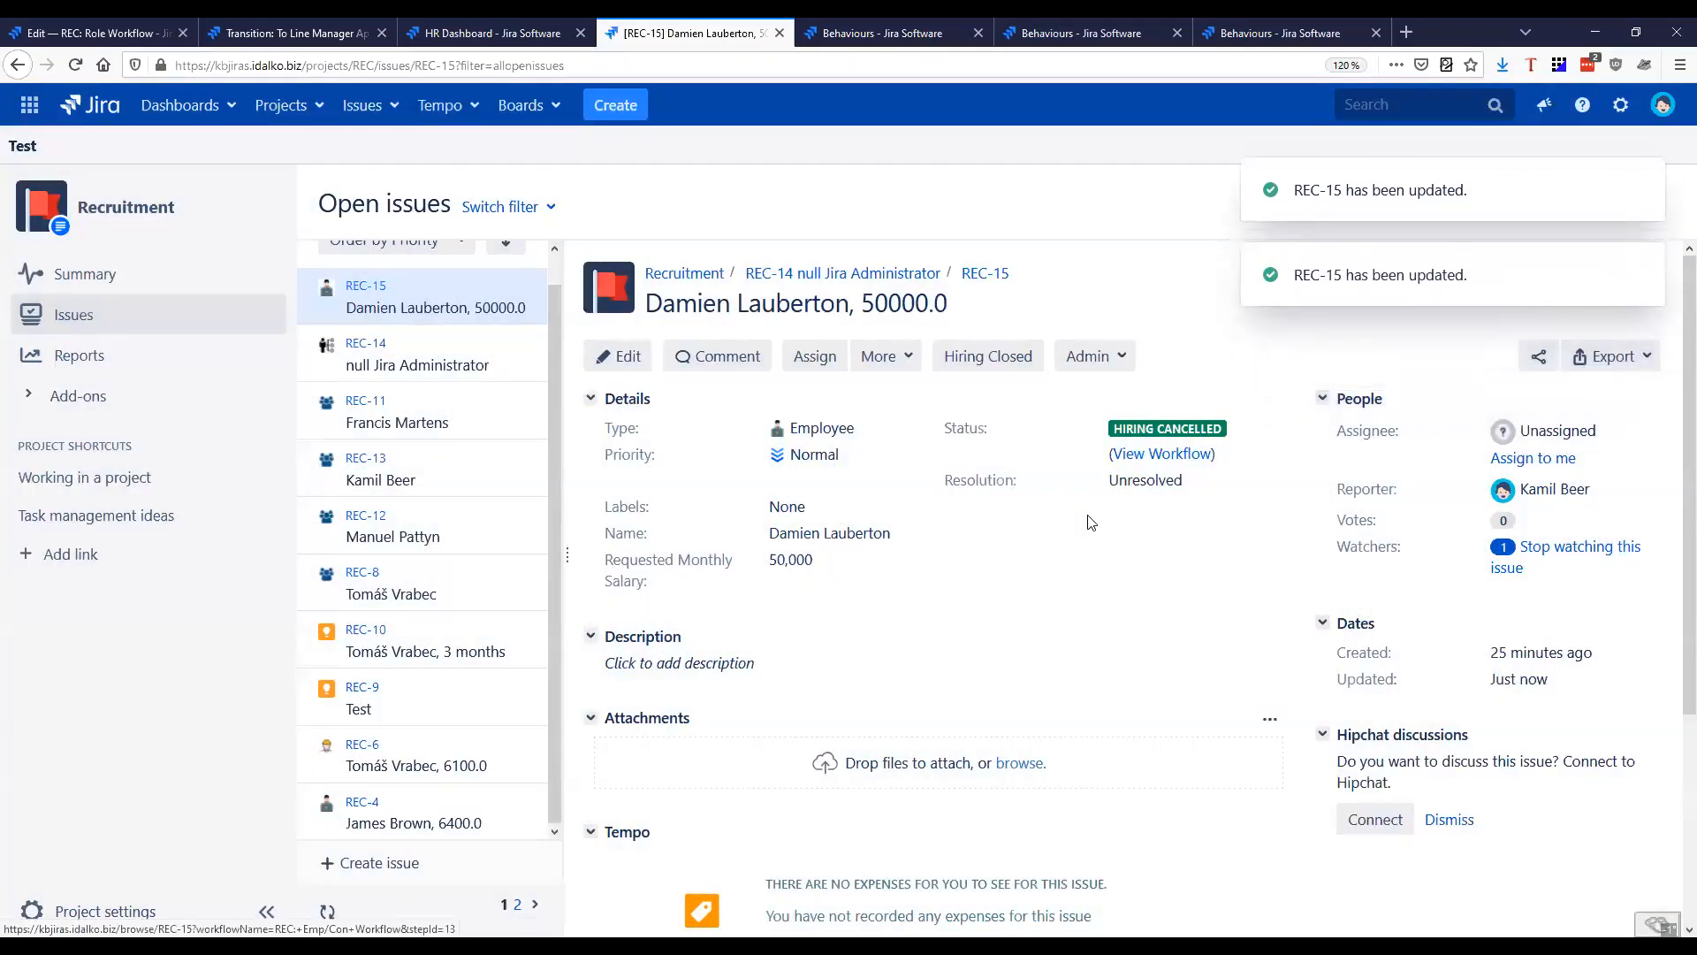
{"action": "left_click", "coordinate": [1180, 453]}
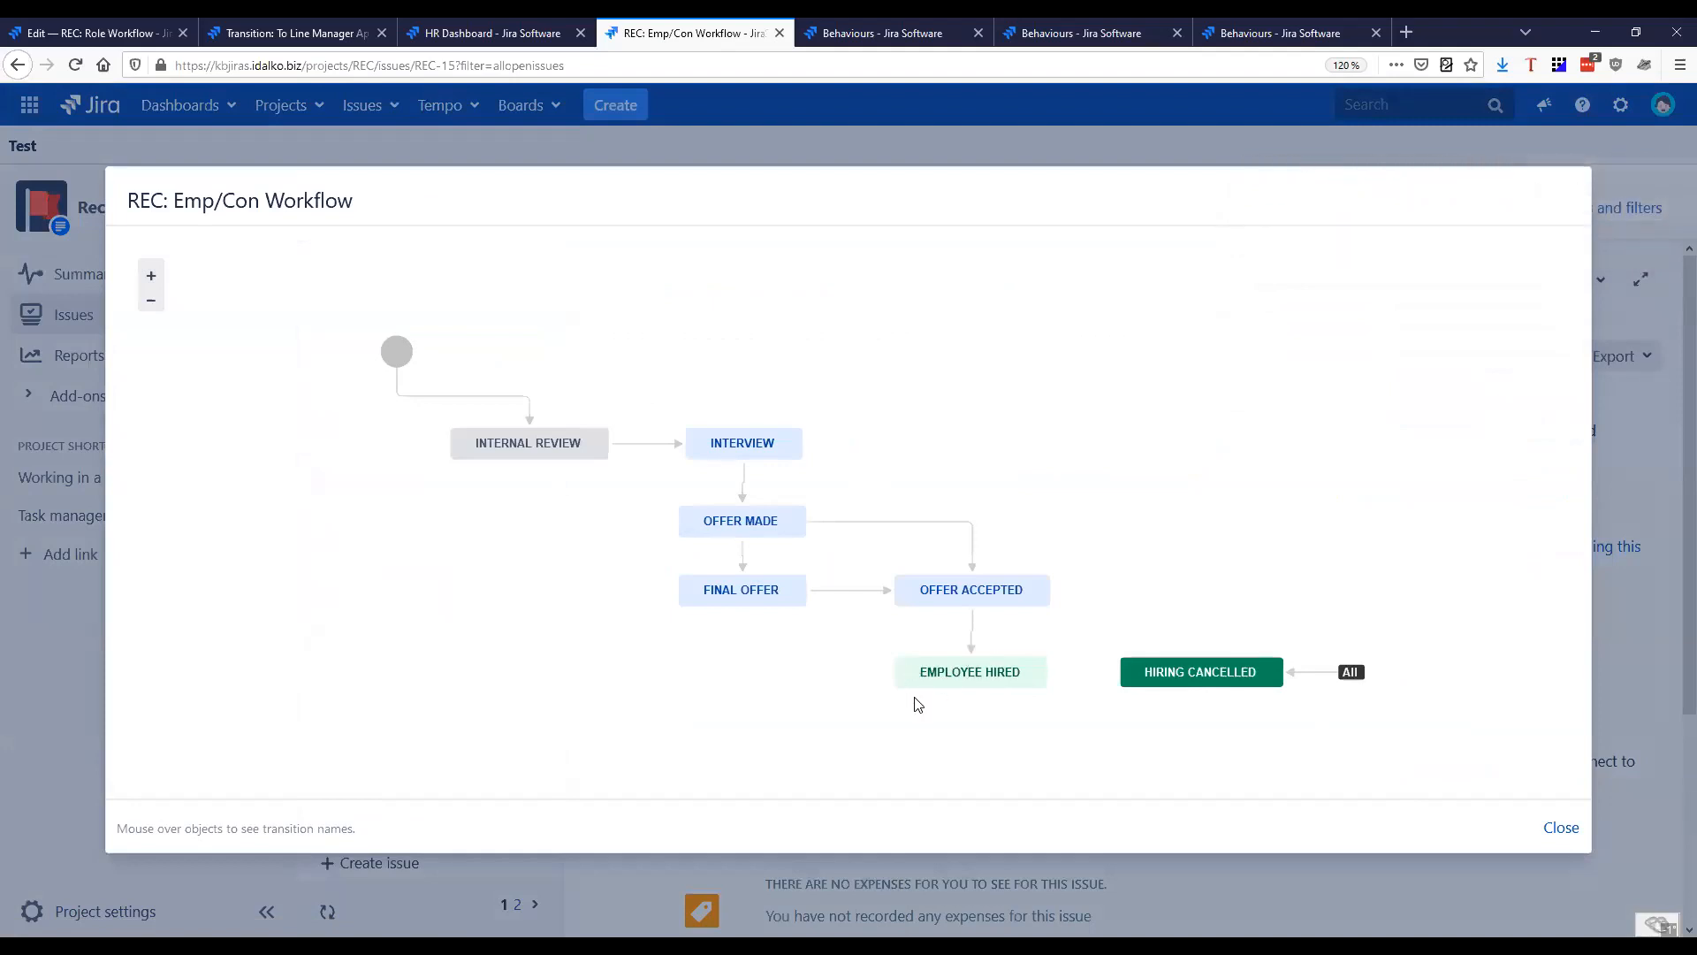
{"action": "left_click", "coordinate": [1561, 827]}
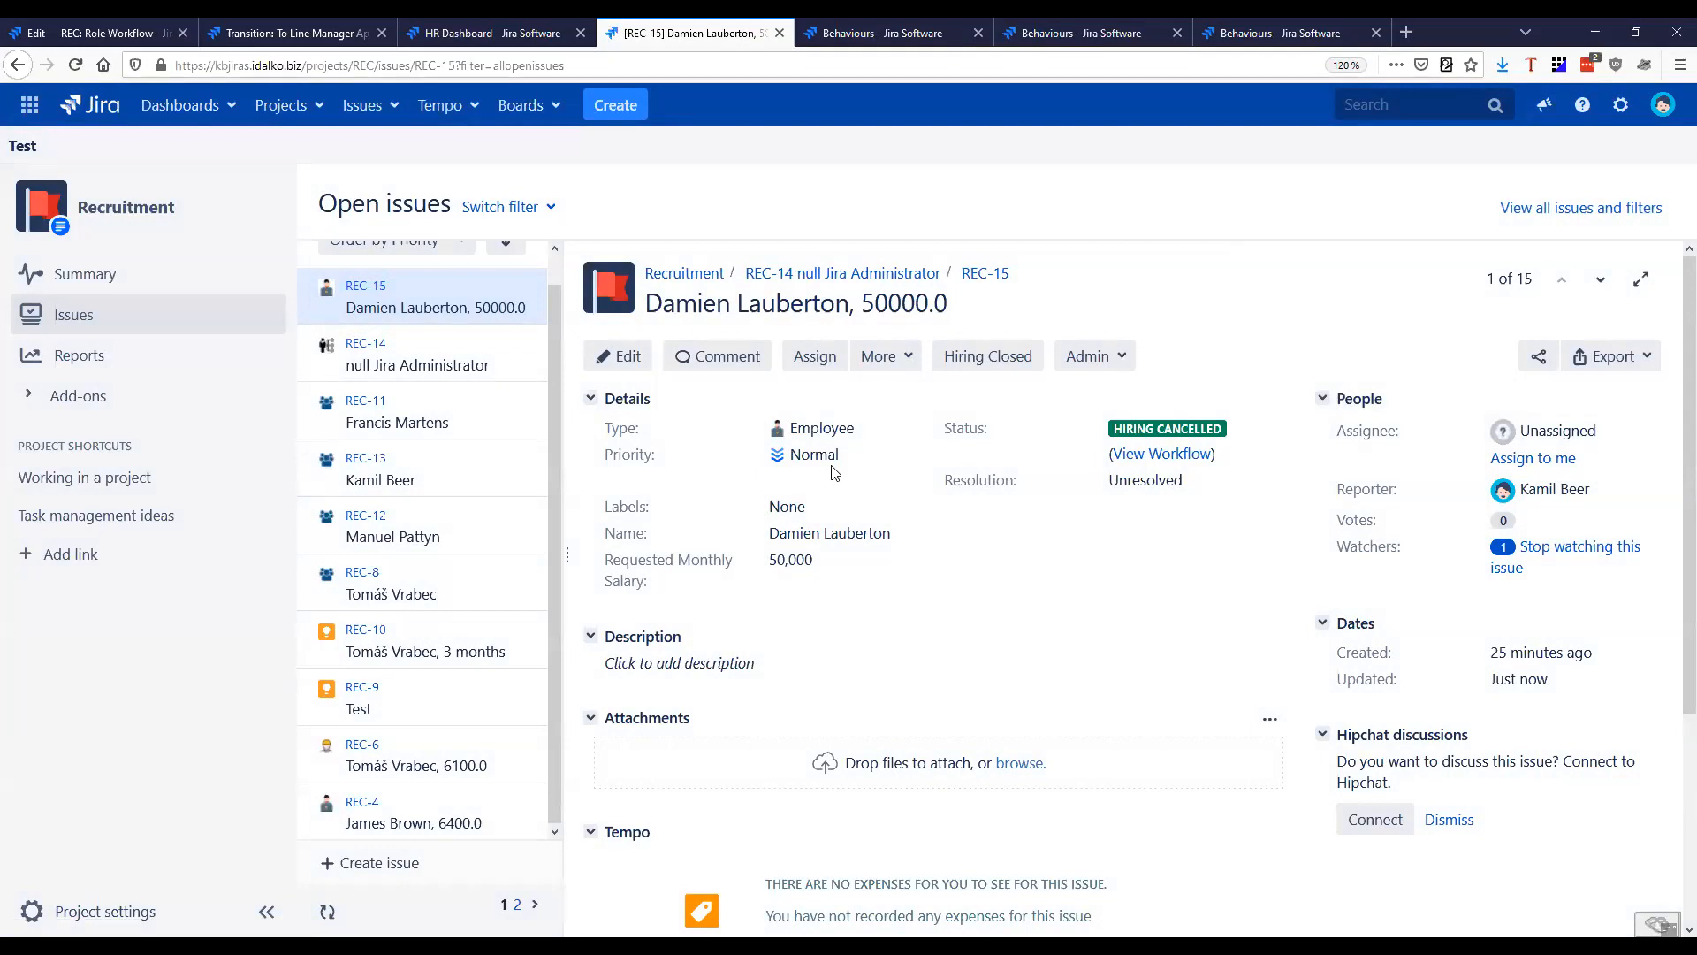
Clone REC-15, removing the final zero from the clone's summary, and open the cloned issue
{"action": "left_click", "coordinate": [881, 356]}
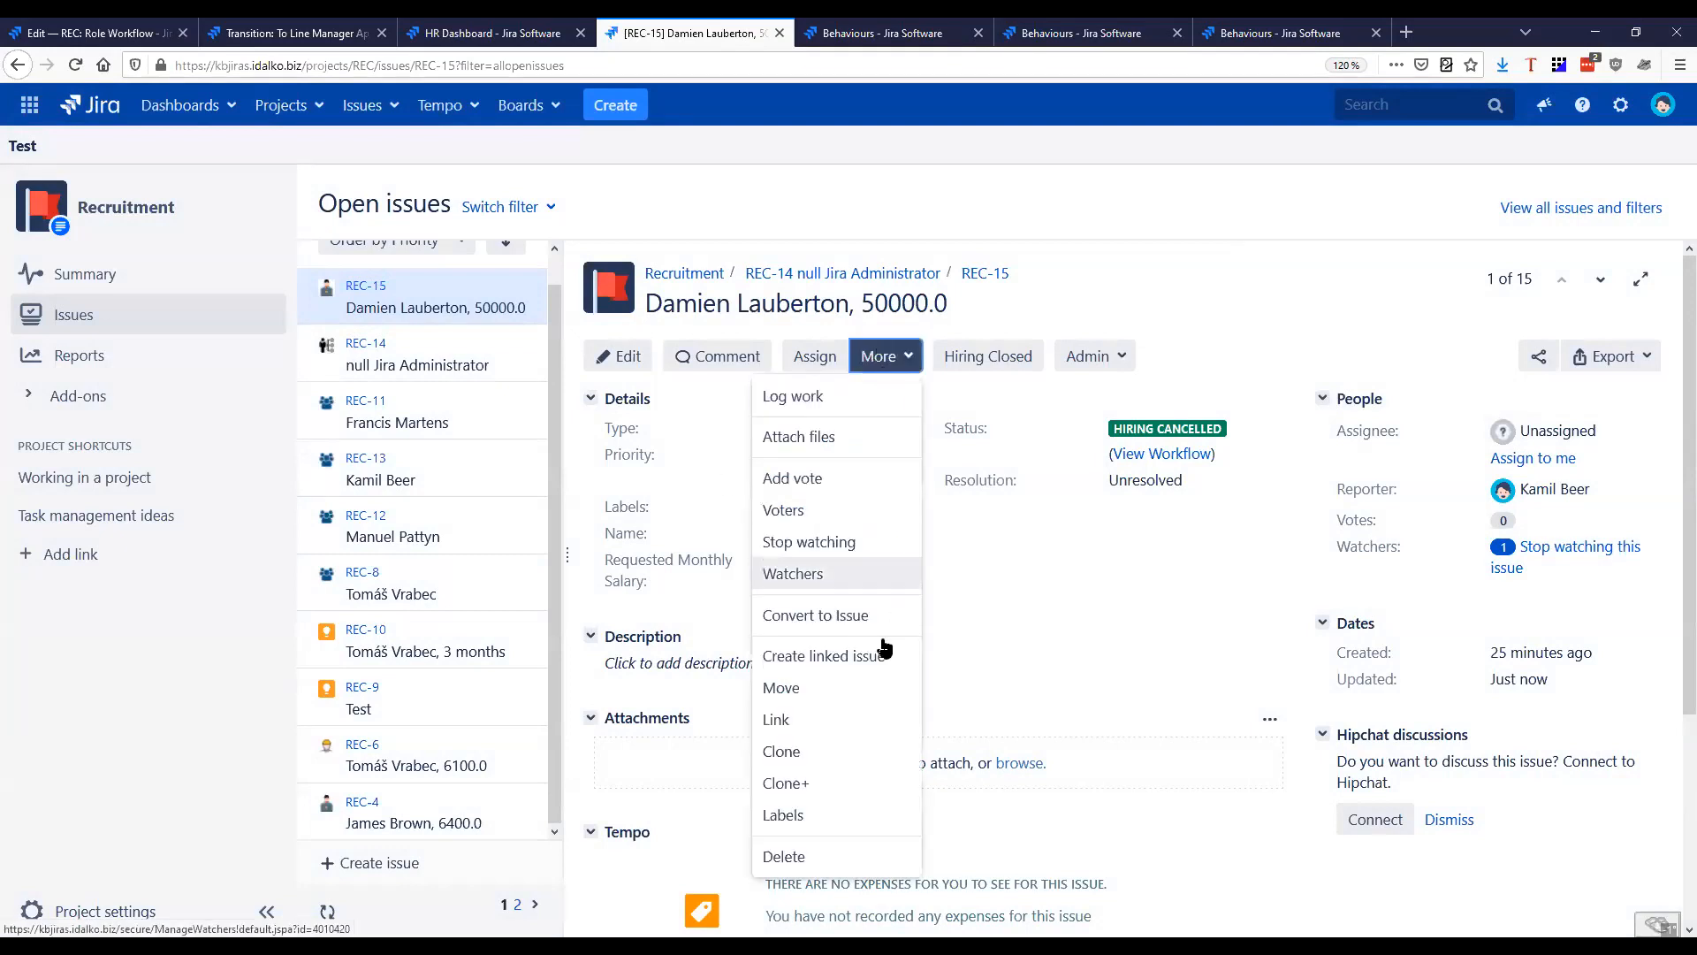
{"action": "left_click", "coordinate": [818, 765]}
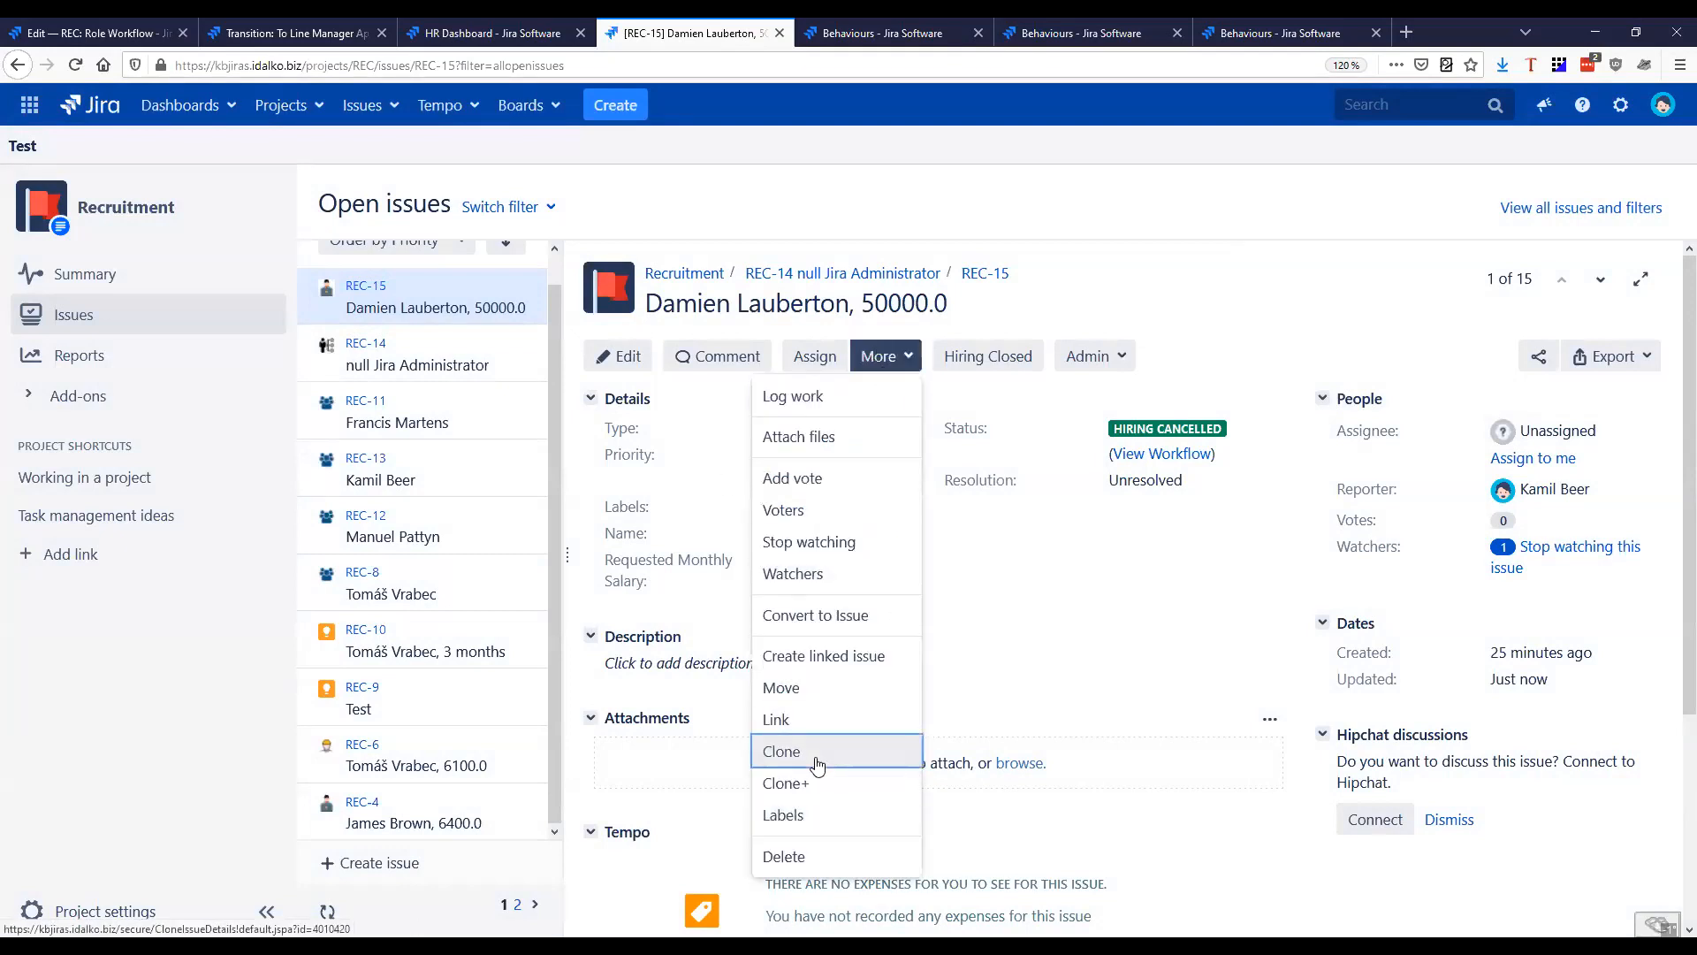
{"action": "key", "text": "Home"}
{"action": "key", "text": "ctrl+shift+Right"}
{"action": "key", "text": "ctrl+shift+Right"}
{"action": "key", "text": "BackSpace"}
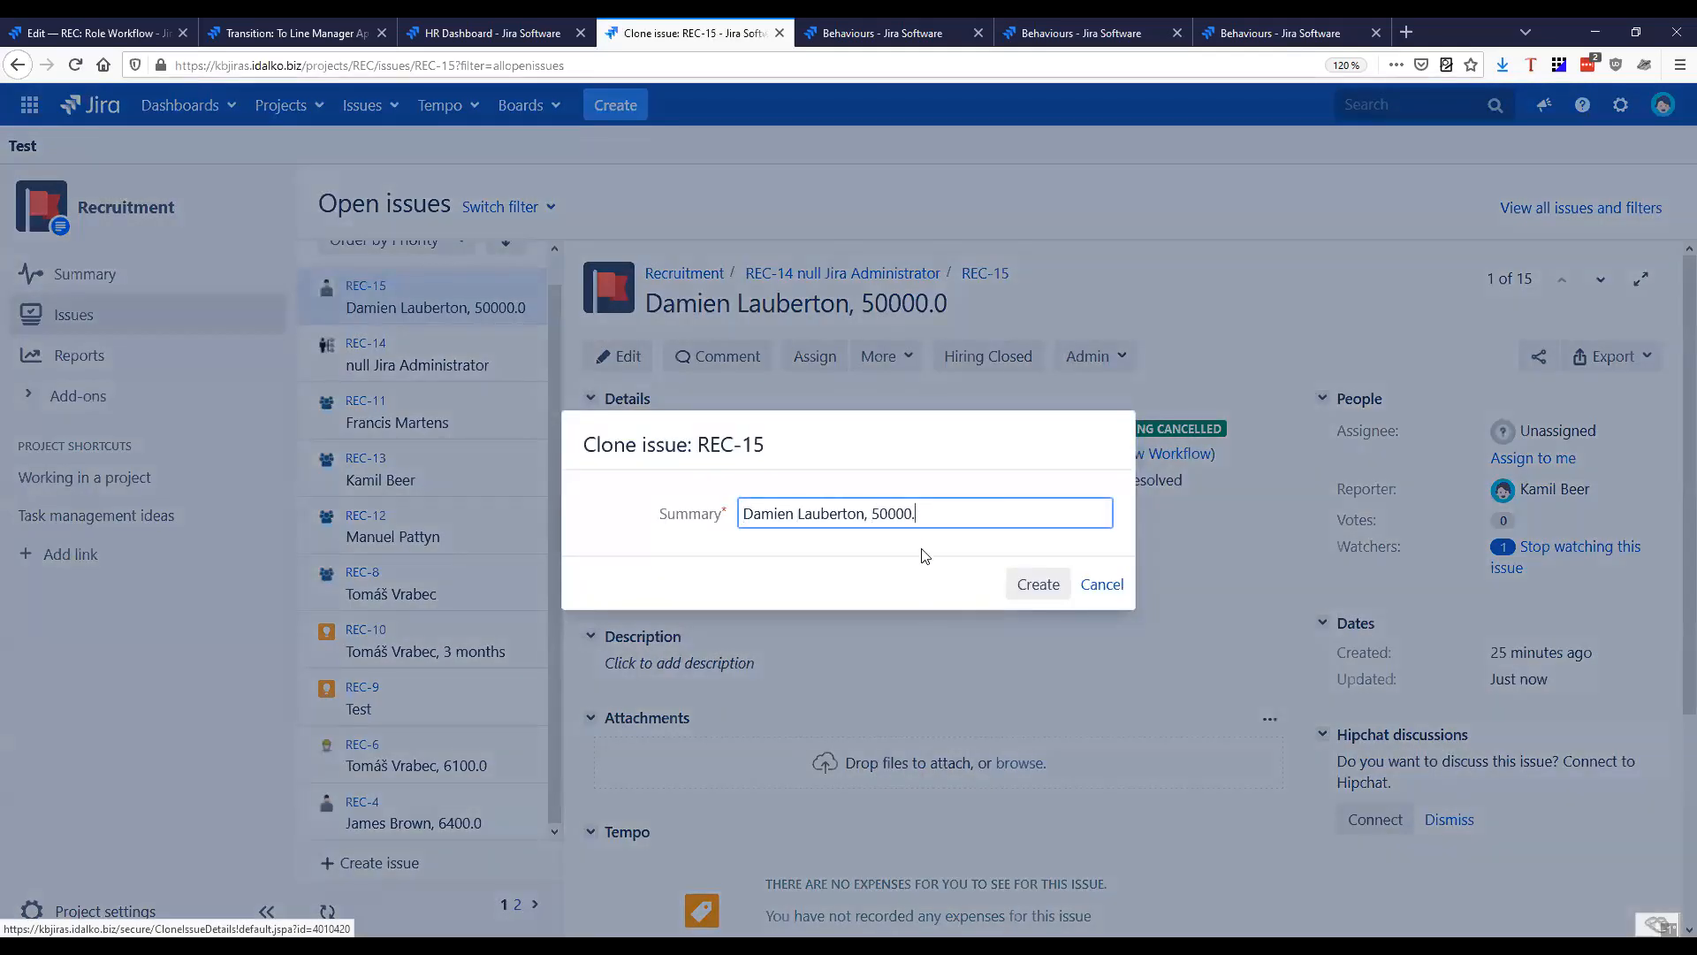
{"action": "left_click", "coordinate": [1014, 579]}
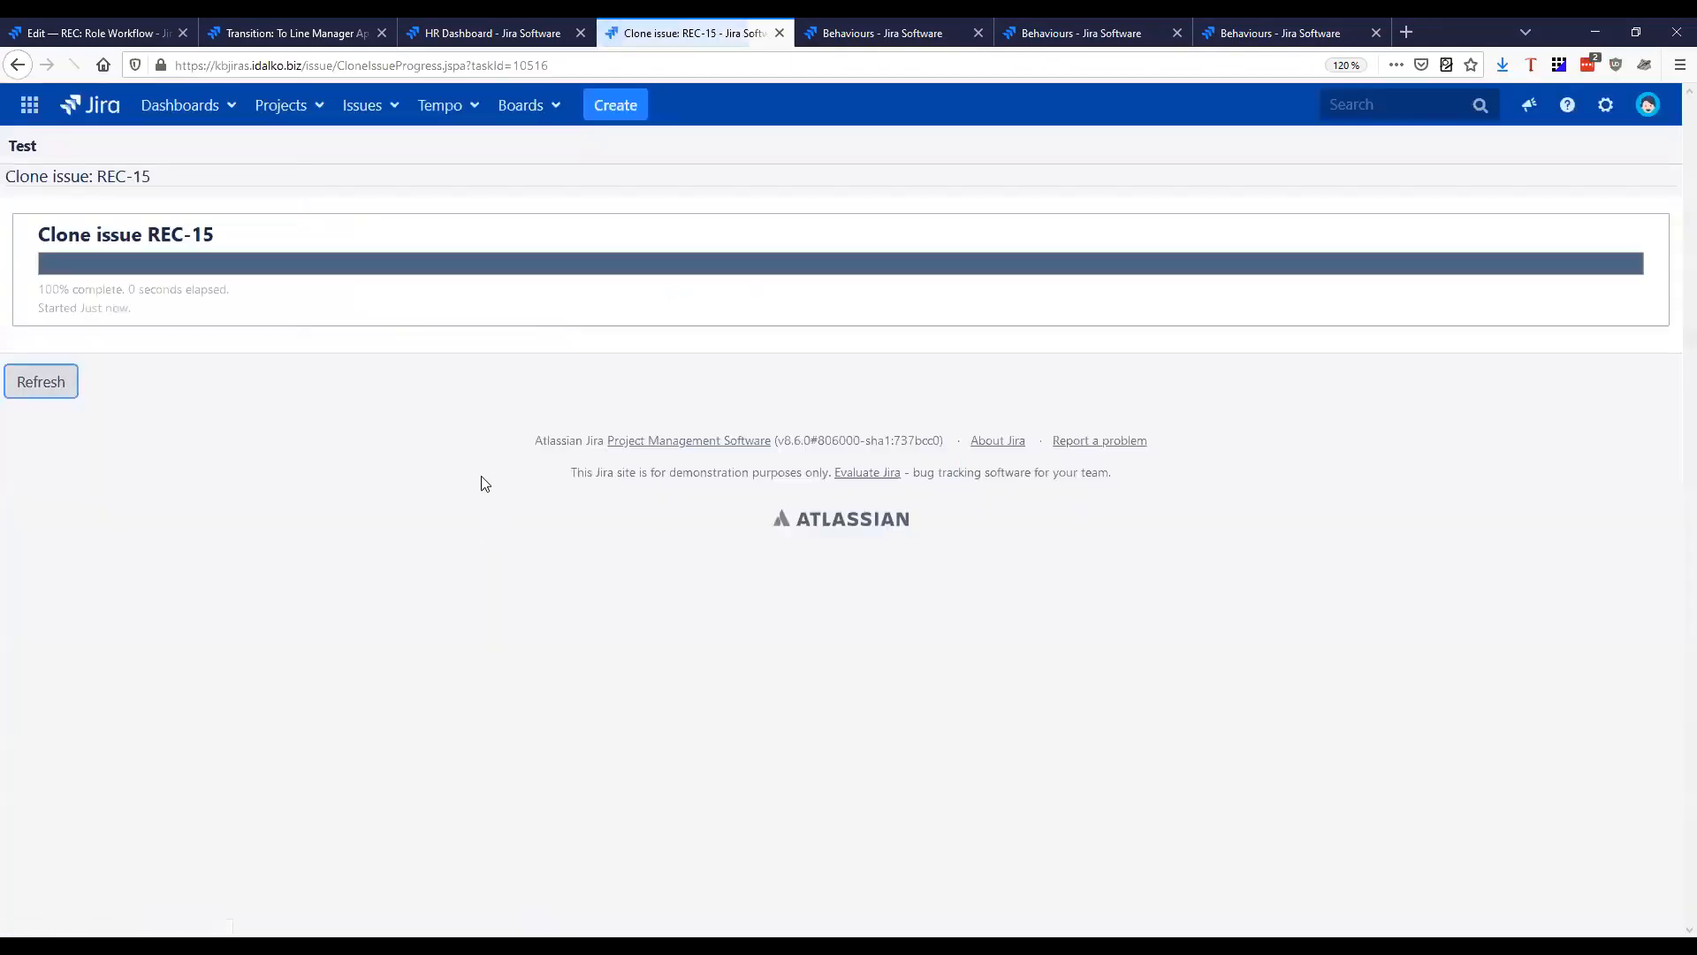
{"action": "left_click", "coordinate": [57, 385]}
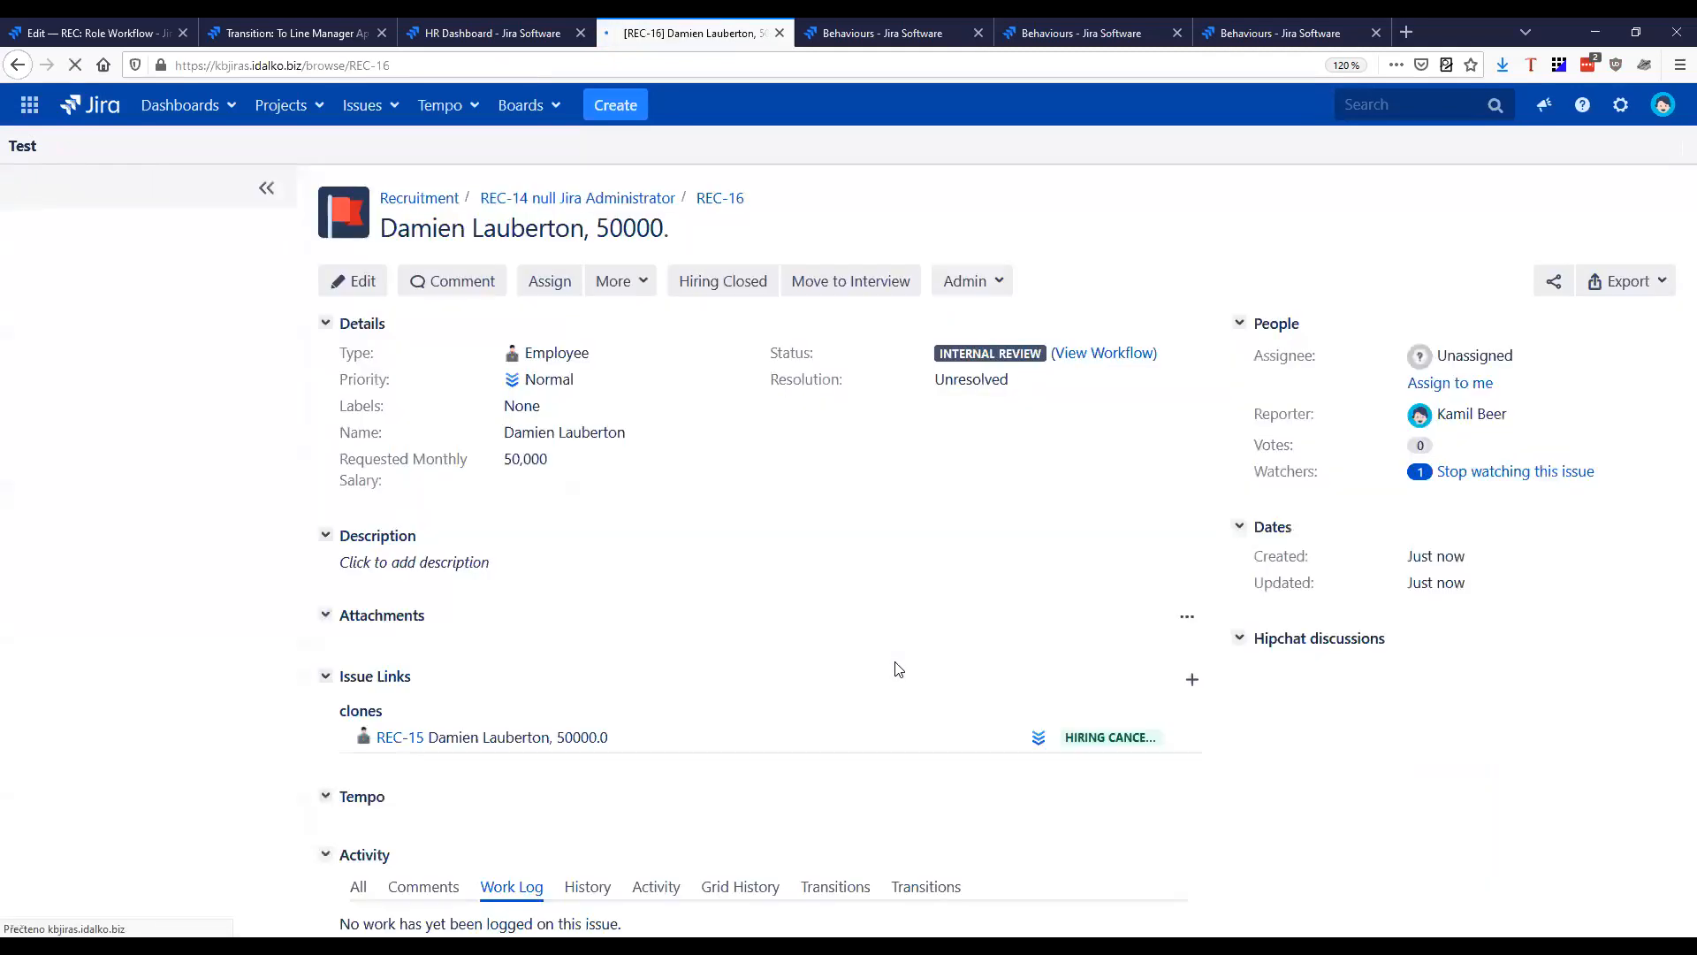
Start converting sub-task REC-16 to a standalone issue, choosing Team Member as the new issue type and New as the status
{"action": "left_click", "coordinate": [623, 291]}
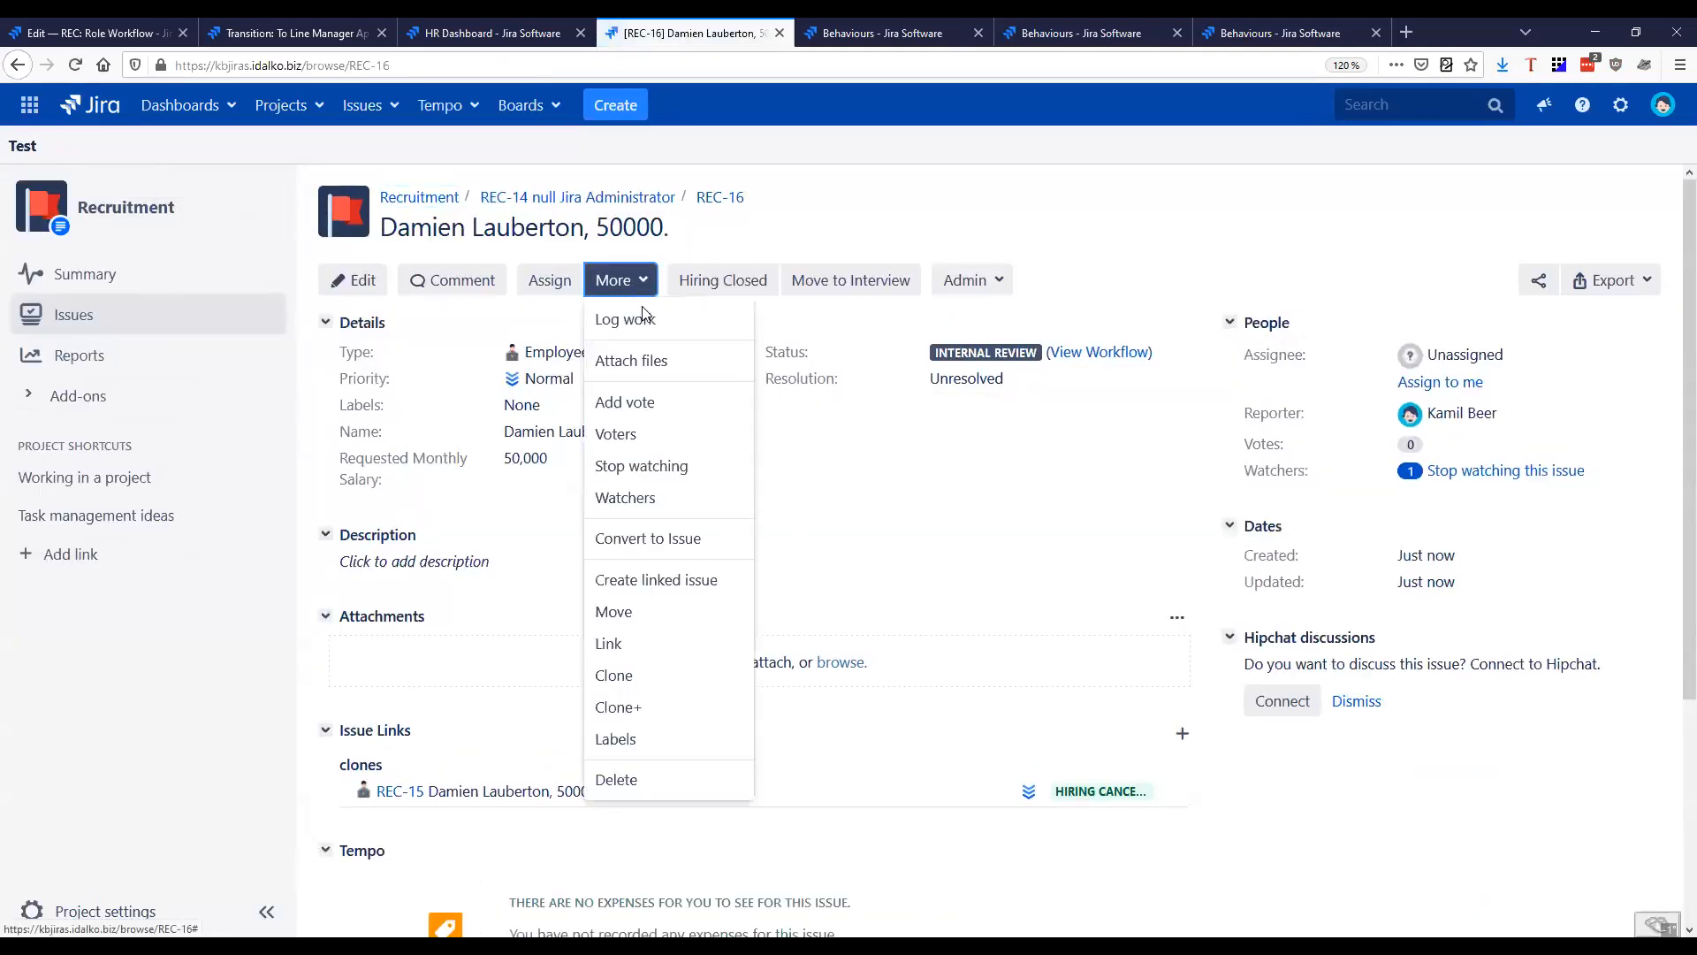
{"action": "left_click", "coordinate": [660, 541]}
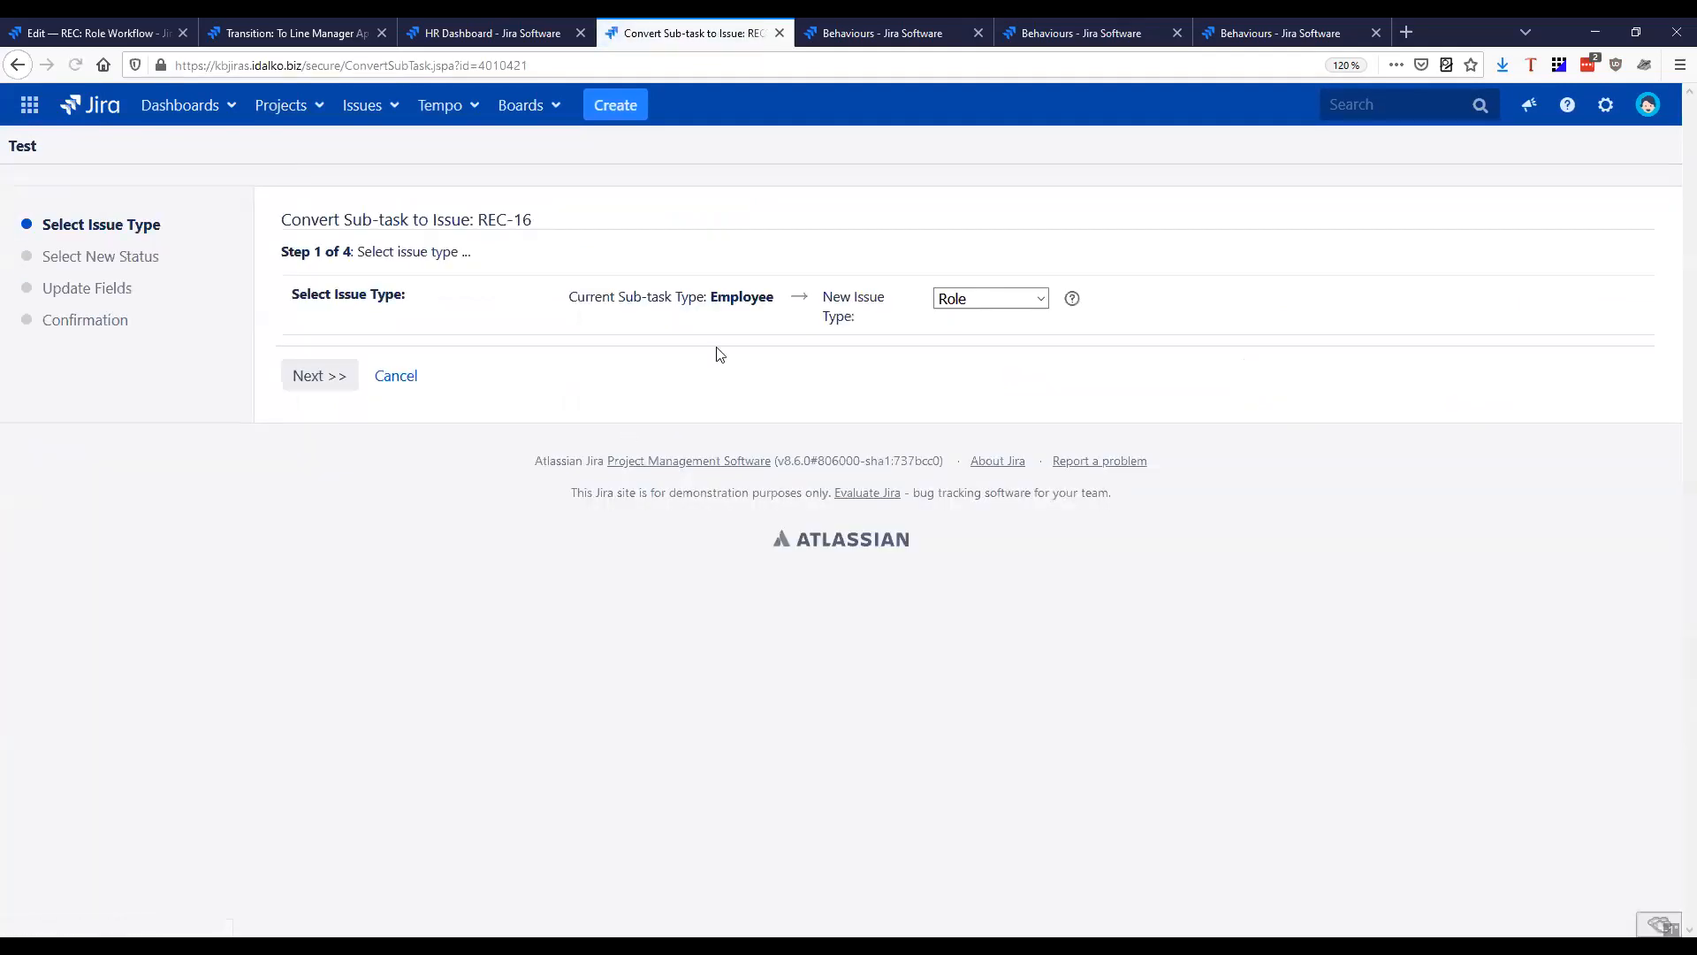
{"action": "left_click", "coordinate": [990, 297]}
{"action": "left_click", "coordinate": [983, 360]}
{"action": "left_click", "coordinate": [329, 382]}
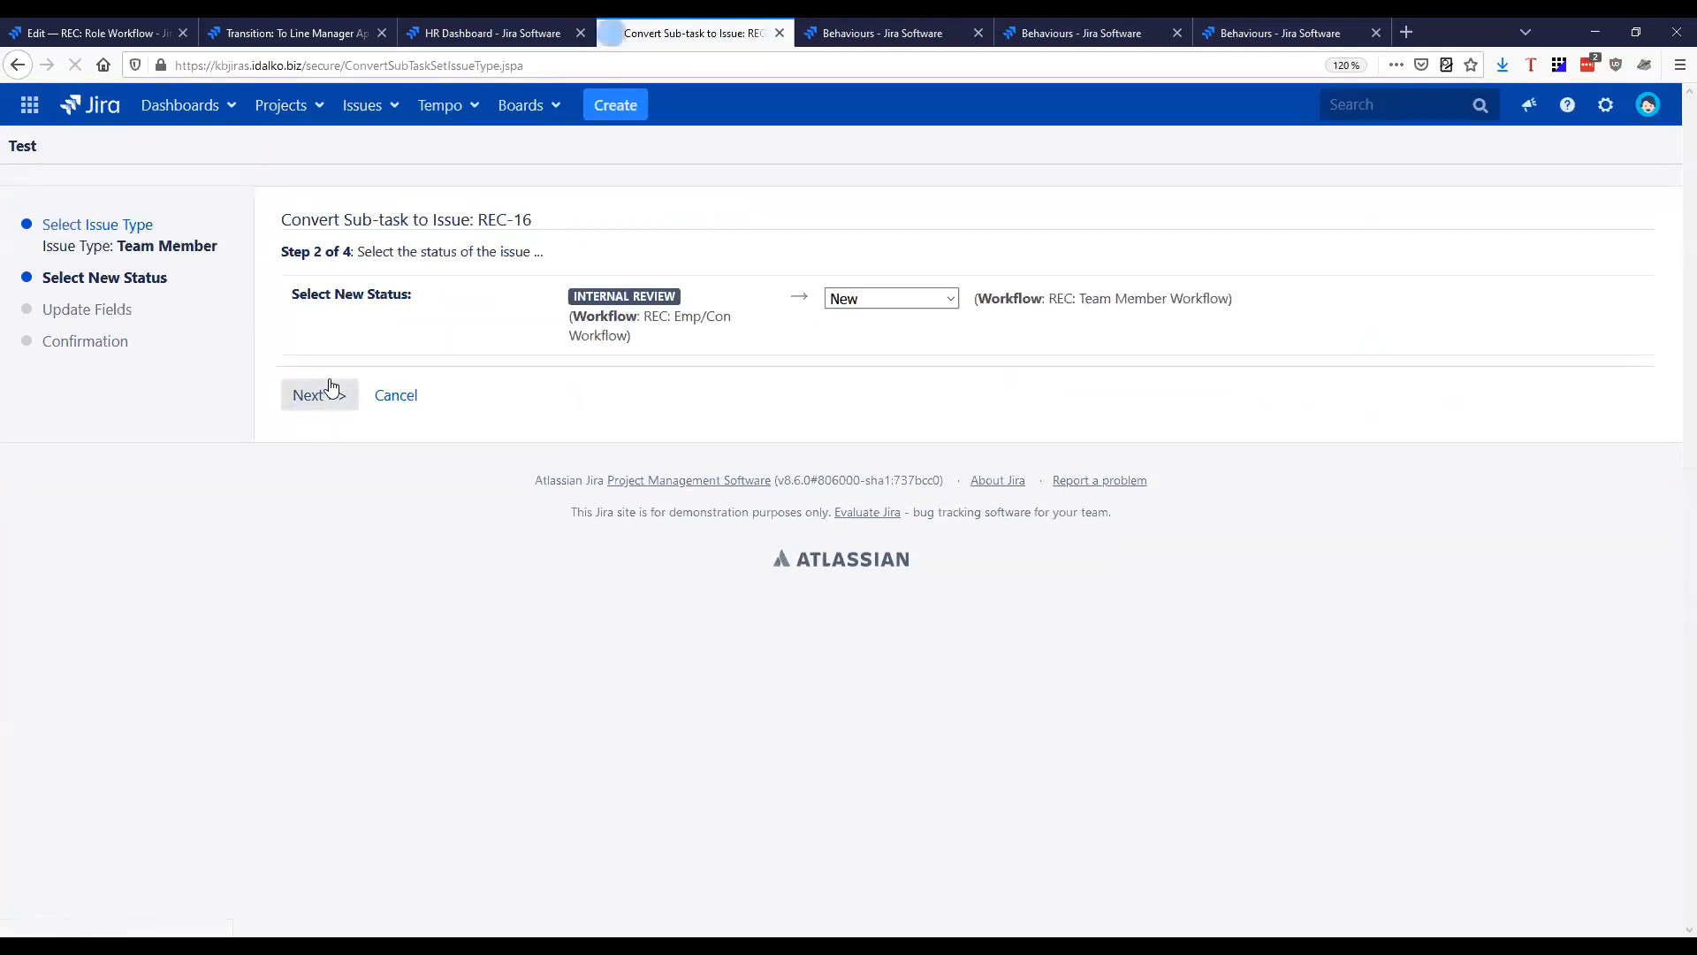
{"action": "left_click", "coordinate": [319, 408]}
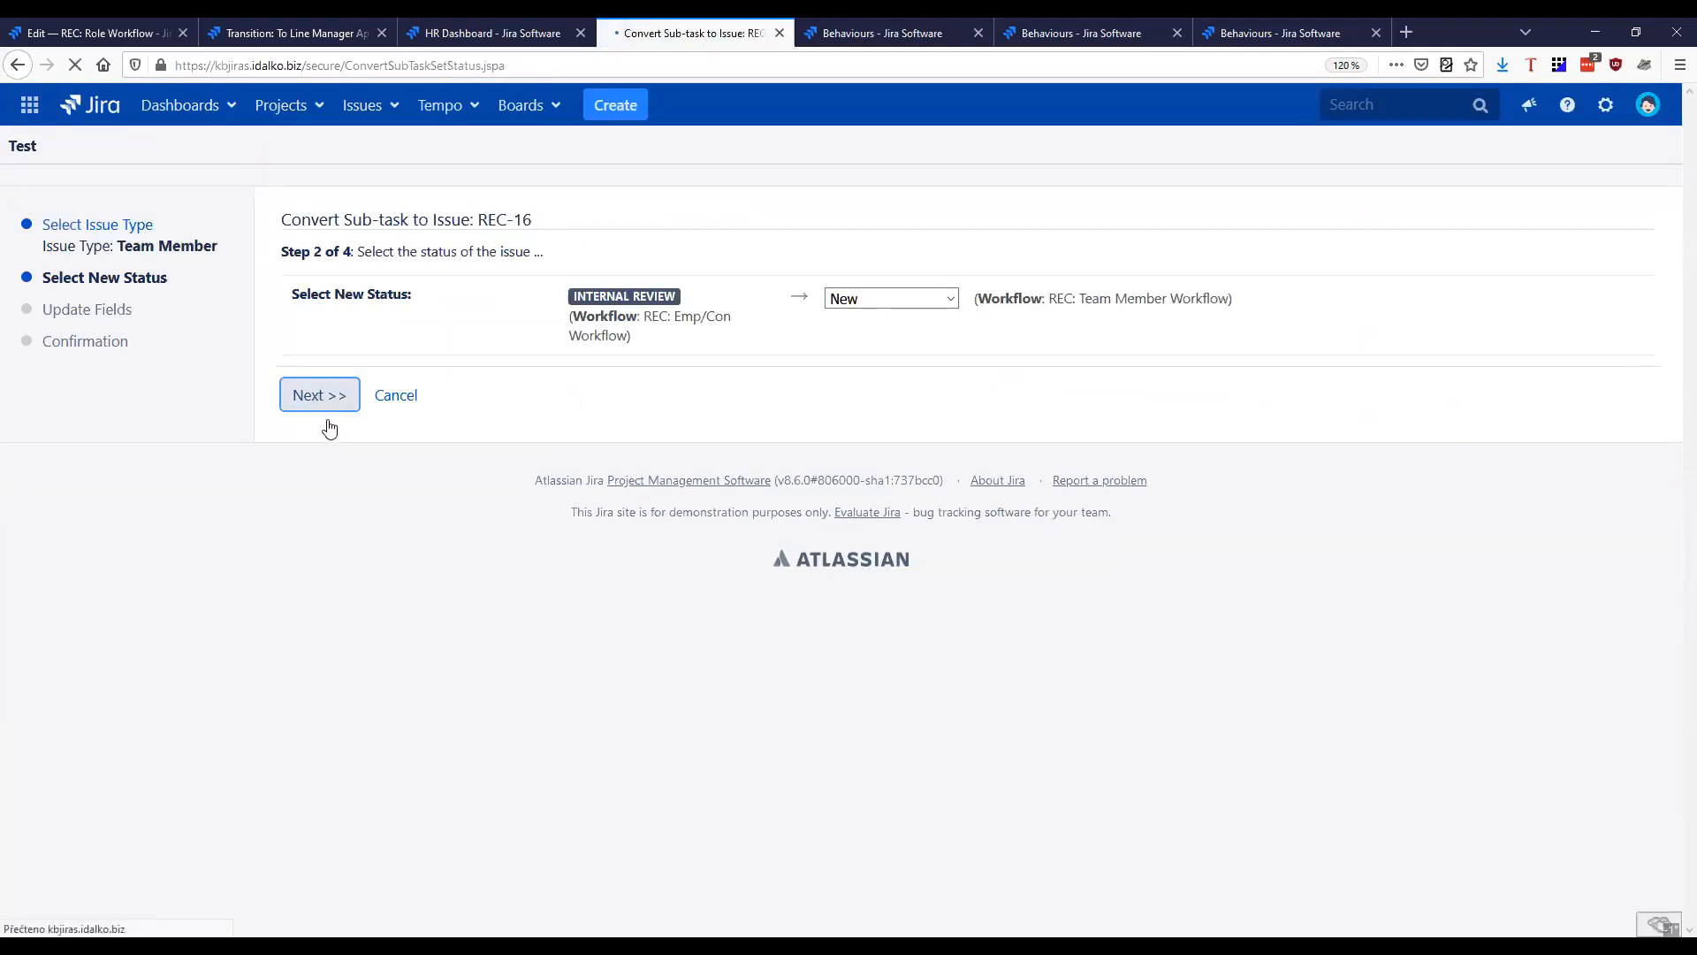
Set the type of contract to Permanent and complete the conversion of REC-16
{"action": "left_click", "coordinate": [543, 285]}
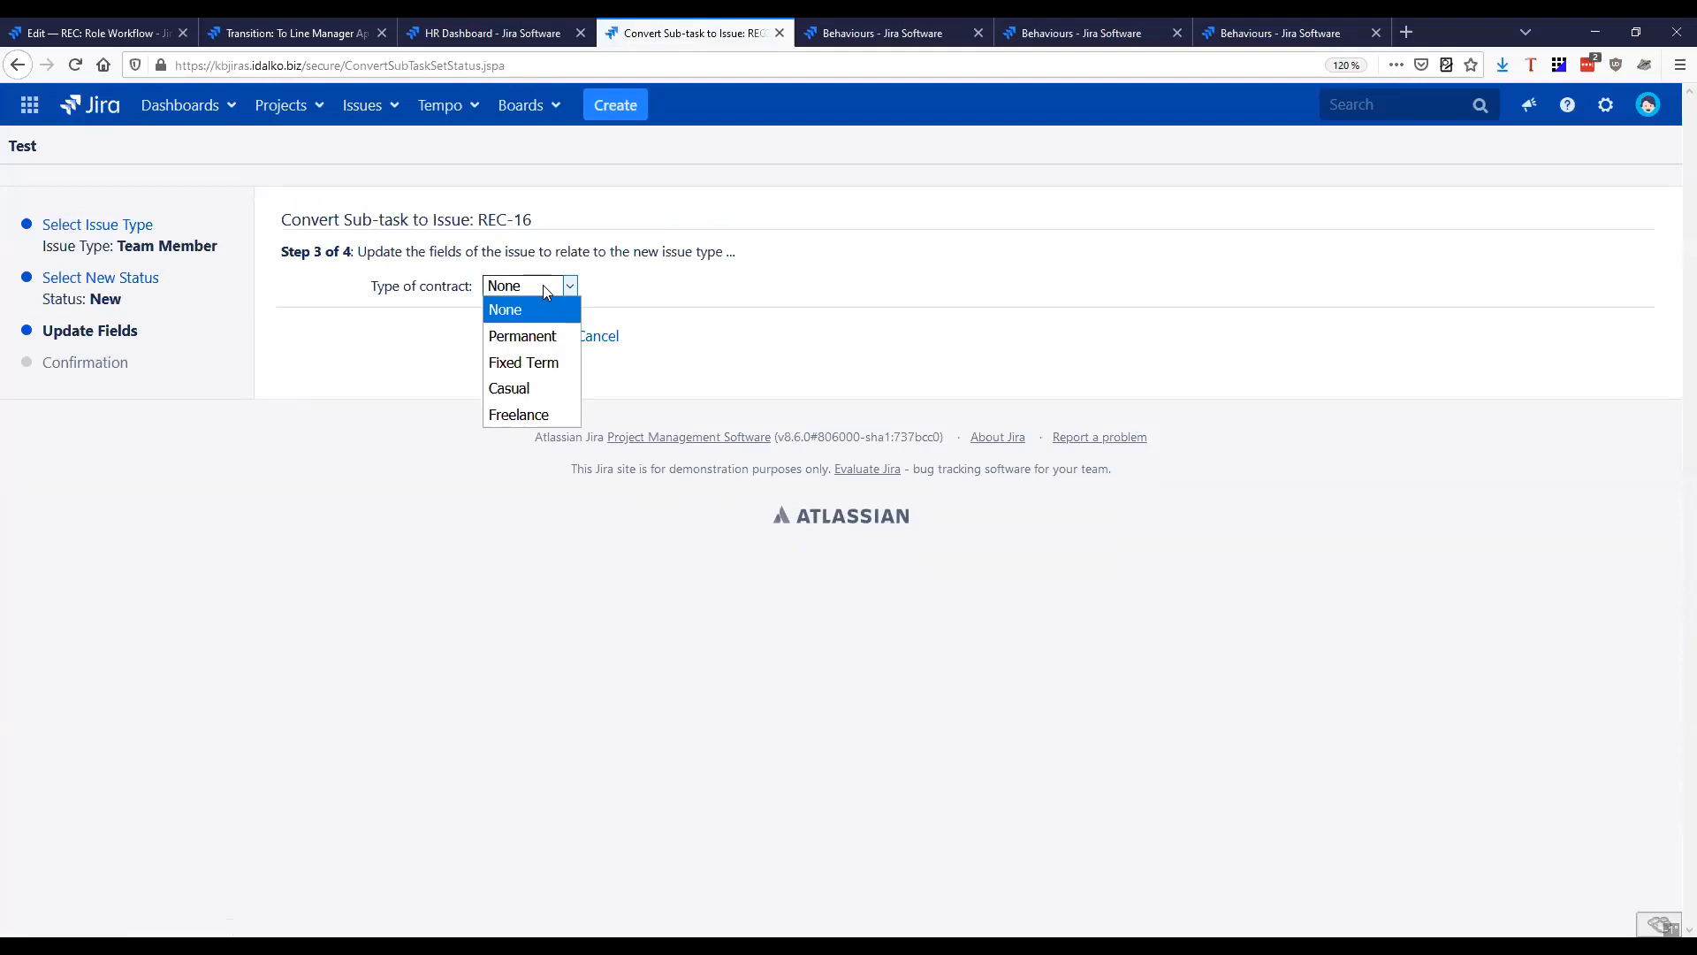
{"action": "left_click", "coordinate": [535, 343]}
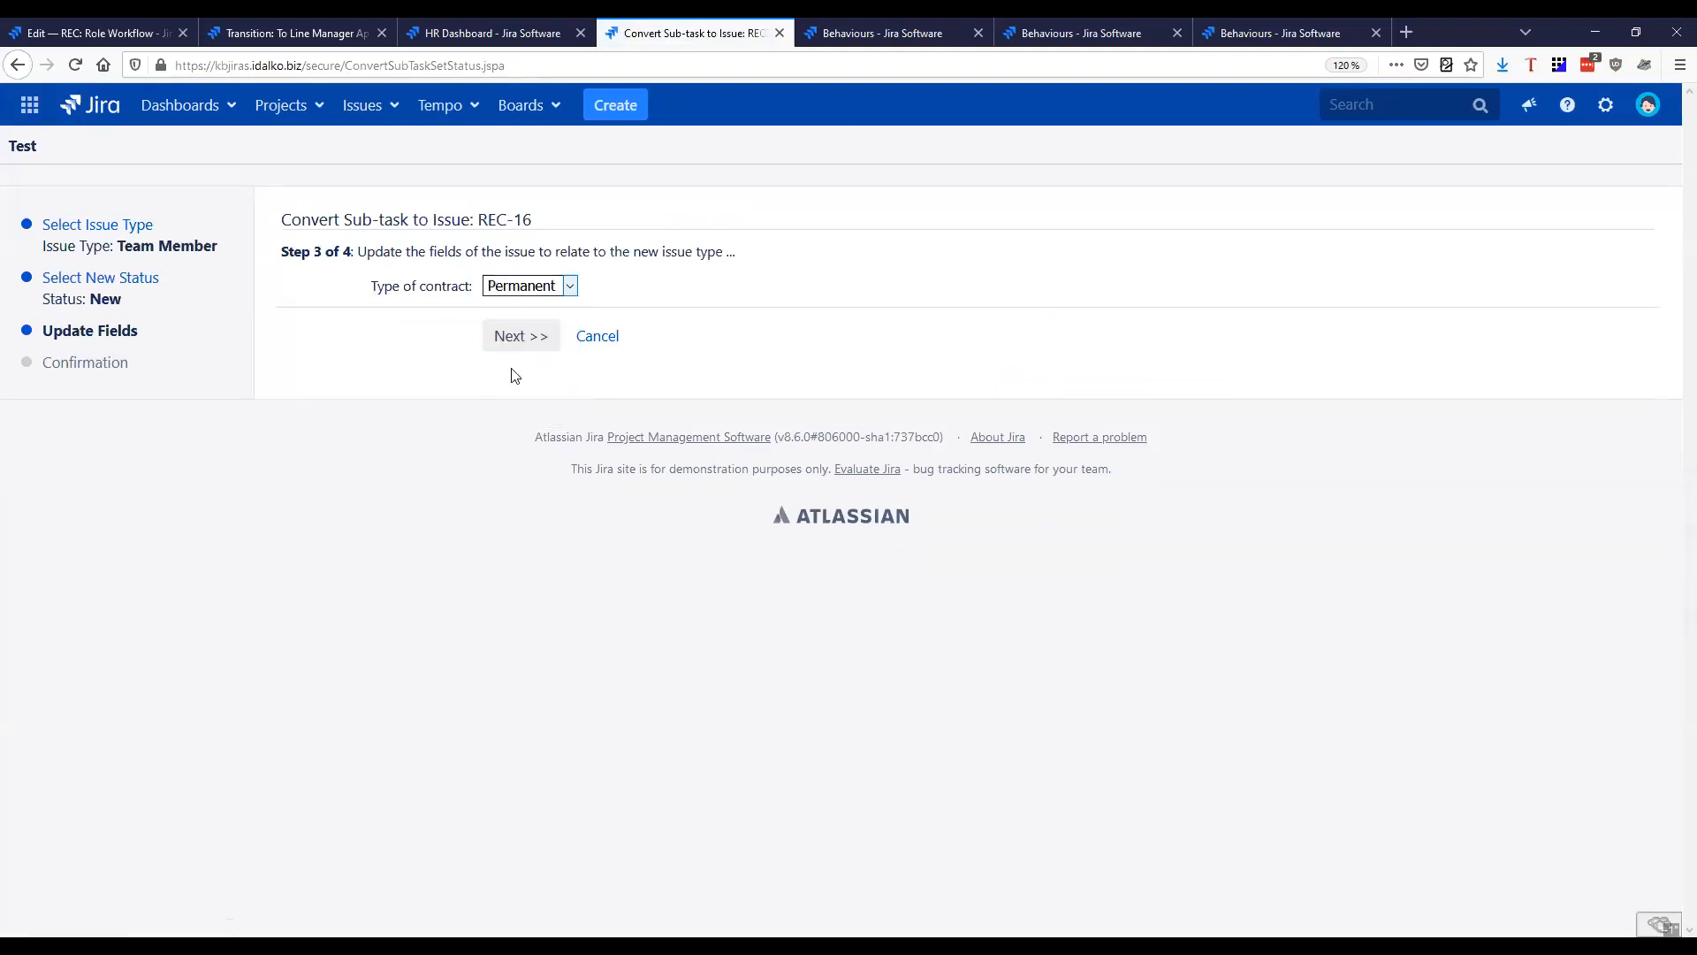
{"action": "left_click", "coordinate": [516, 337]}
{"action": "left_click", "coordinate": [311, 460]}
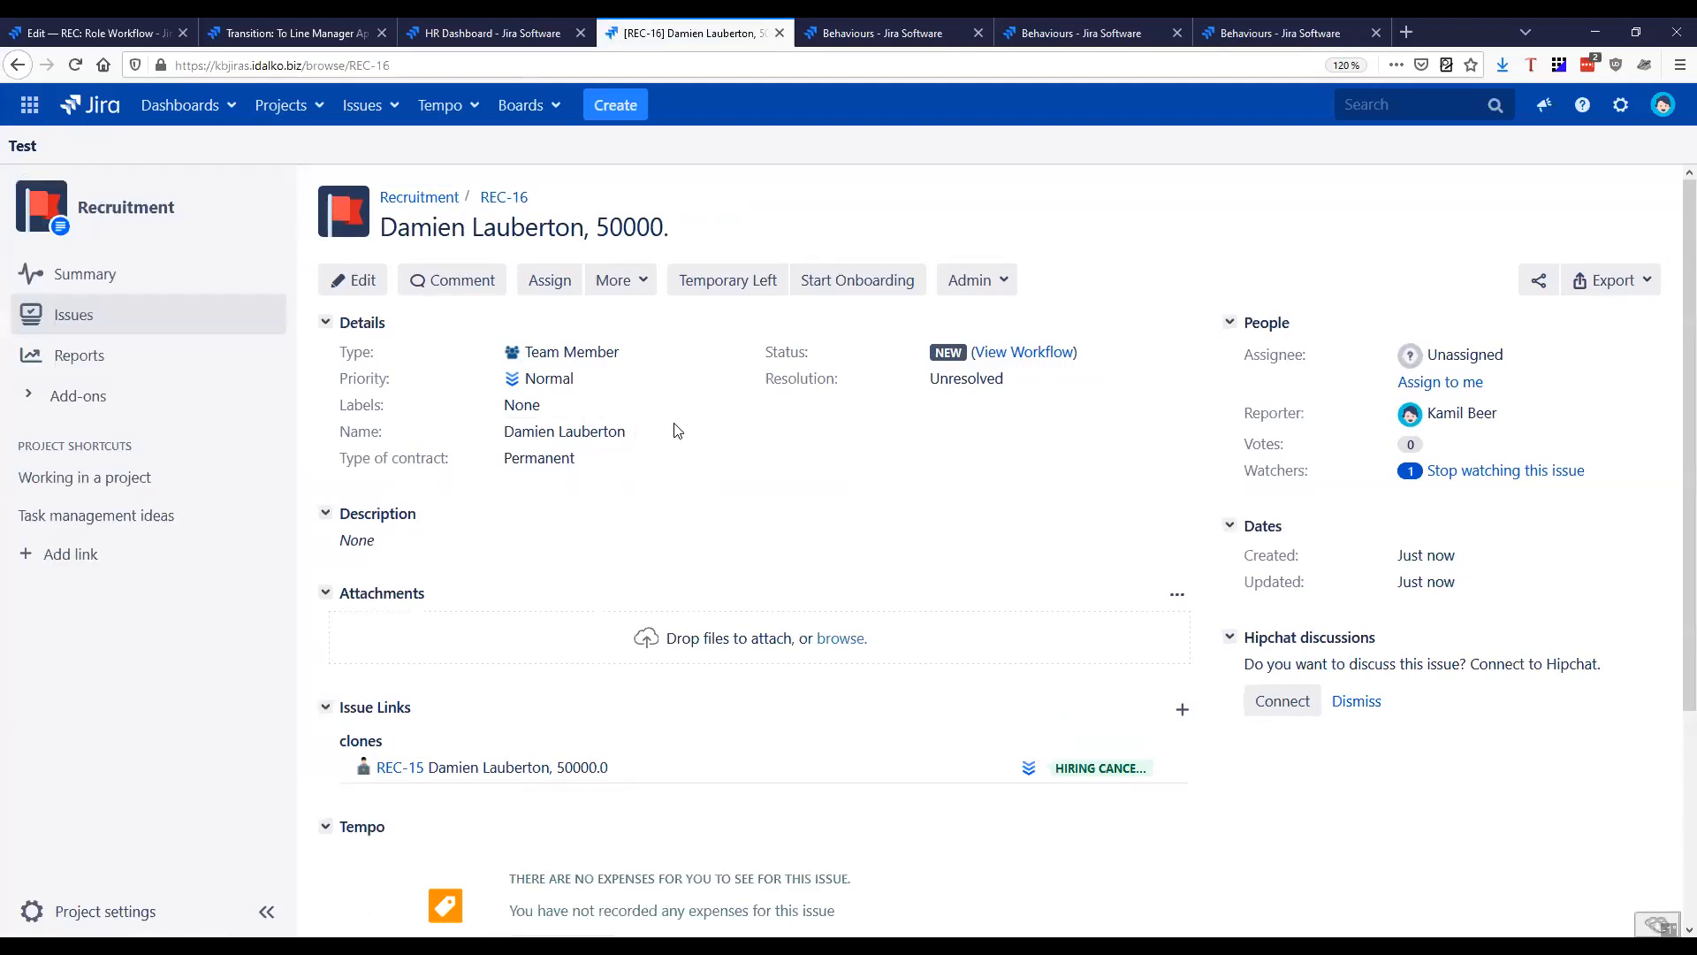
Look through the Team Member fields in REC-16's edit form, try Java as the skillset, and discard the edit
{"action": "left_click", "coordinate": [363, 285]}
{"action": "scroll", "coordinate": [731, 547], "scroll_direction": "down", "scroll_amount": 2}
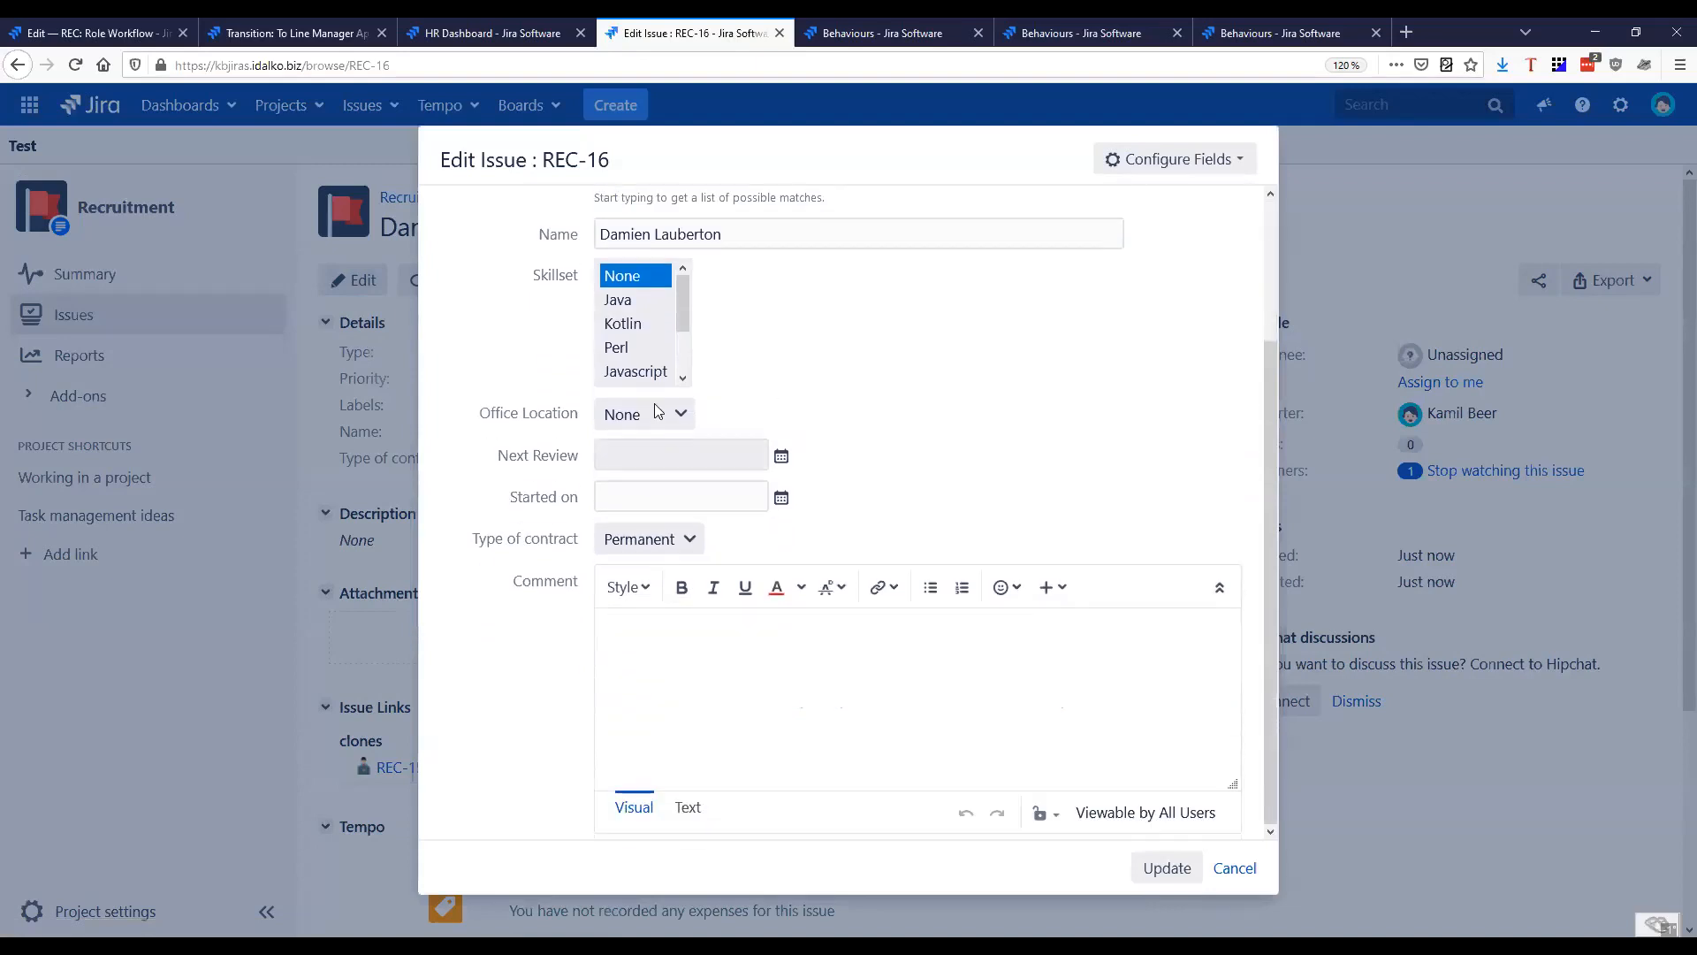
{"action": "left_click", "coordinate": [636, 300]}
{"action": "left_click", "coordinate": [676, 413]}
{"action": "left_click", "coordinate": [886, 481]}
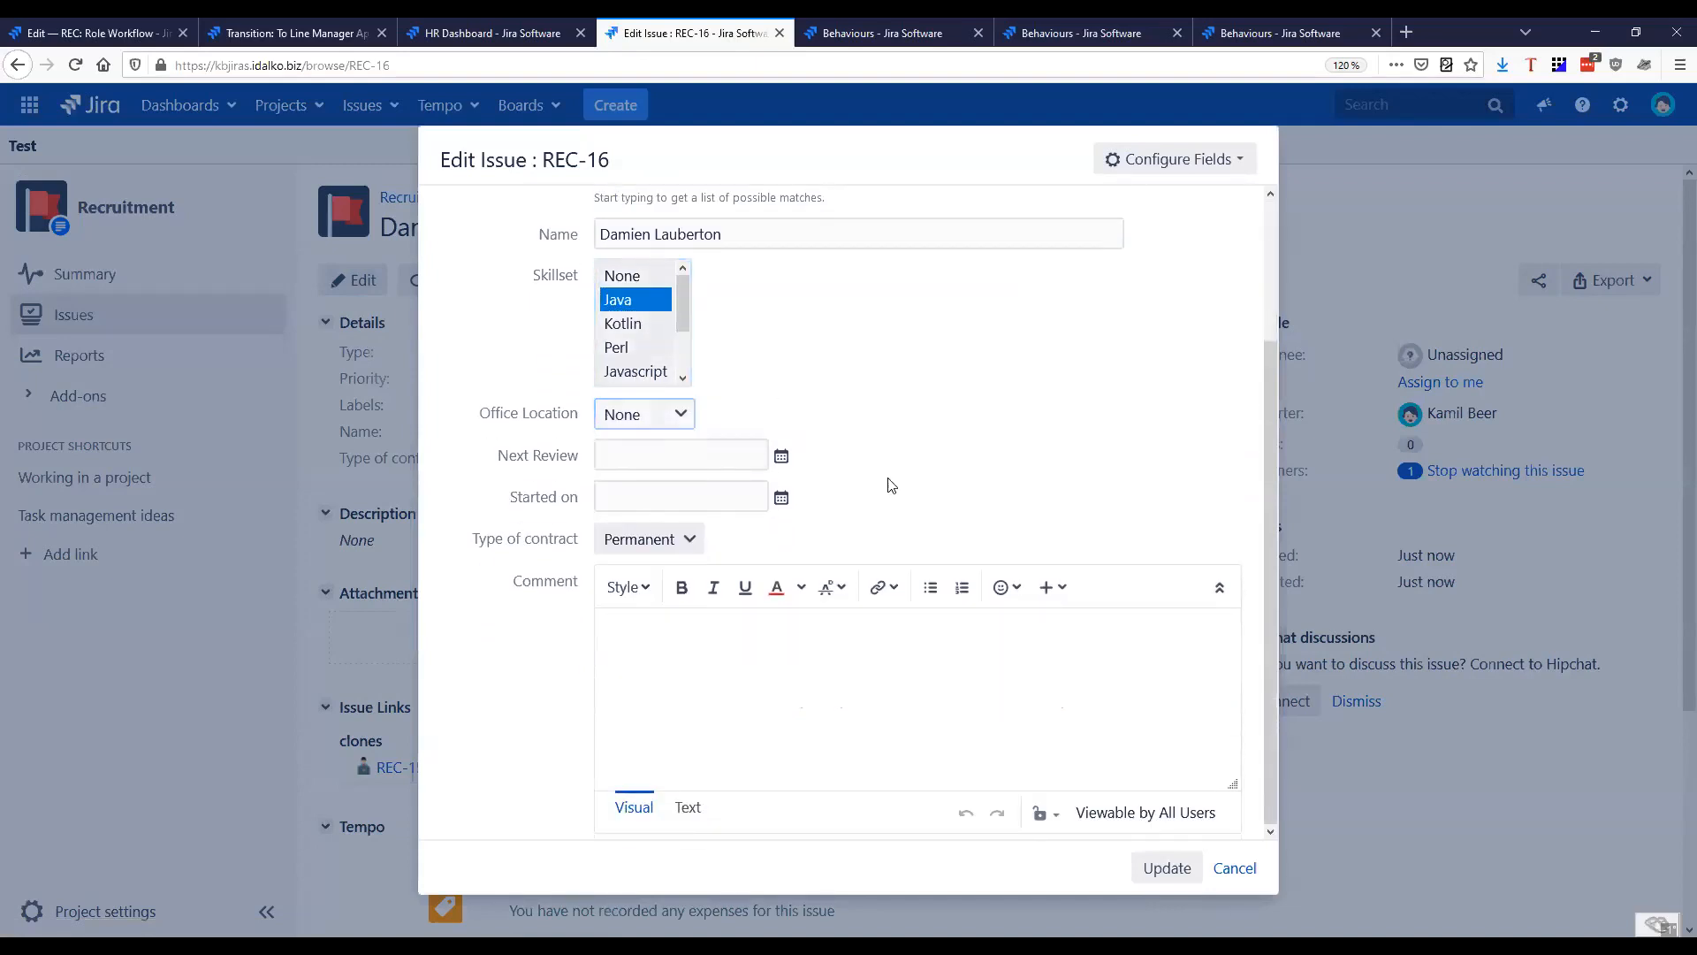
{"action": "left_click", "coordinate": [1235, 867]}
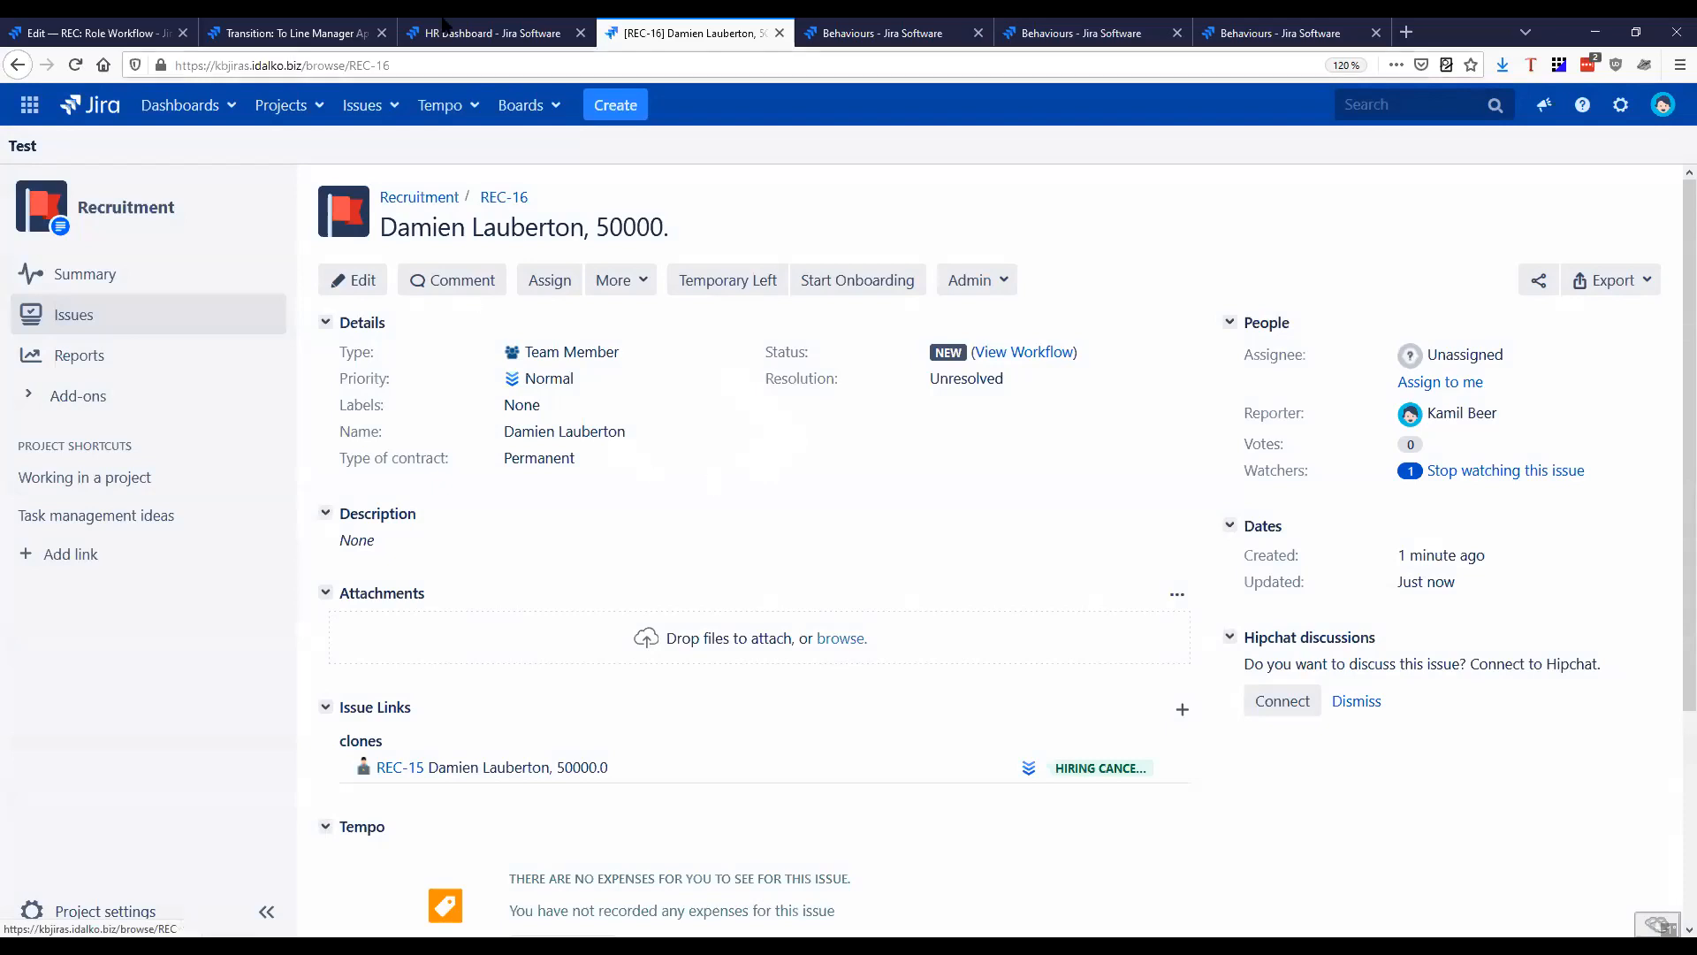
Open the three-month Review issue REC-10 from the recent issues and read its answers
{"action": "left_click", "coordinate": [380, 106]}
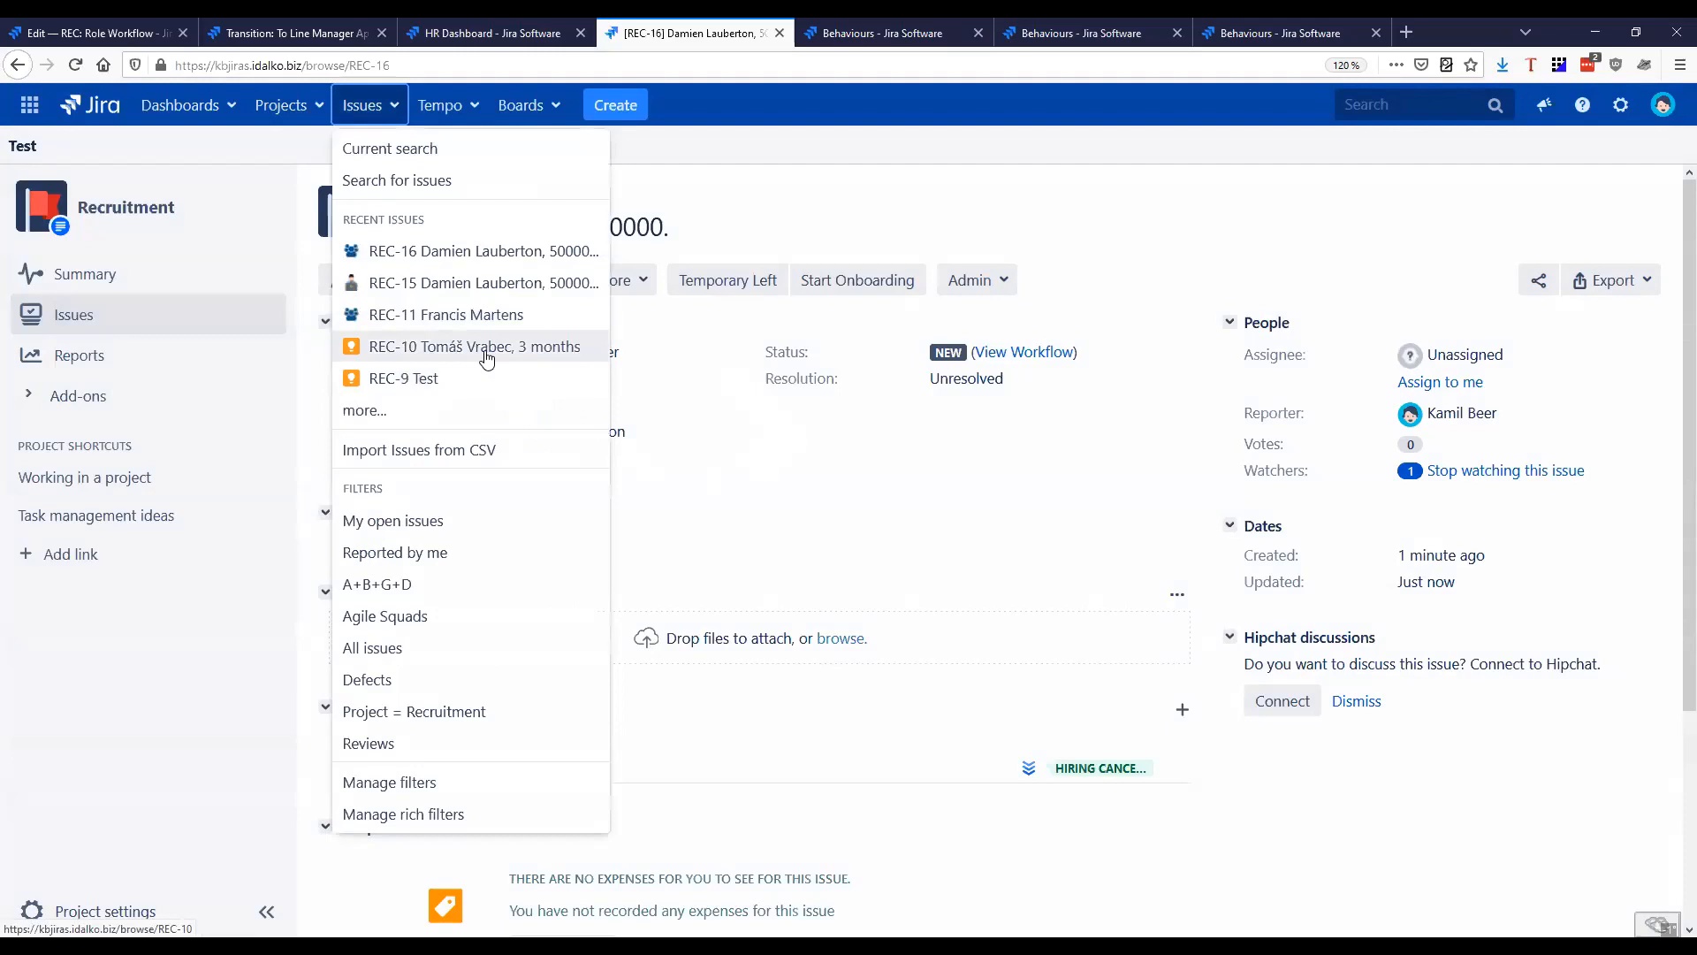
{"action": "left_click", "coordinate": [457, 358]}
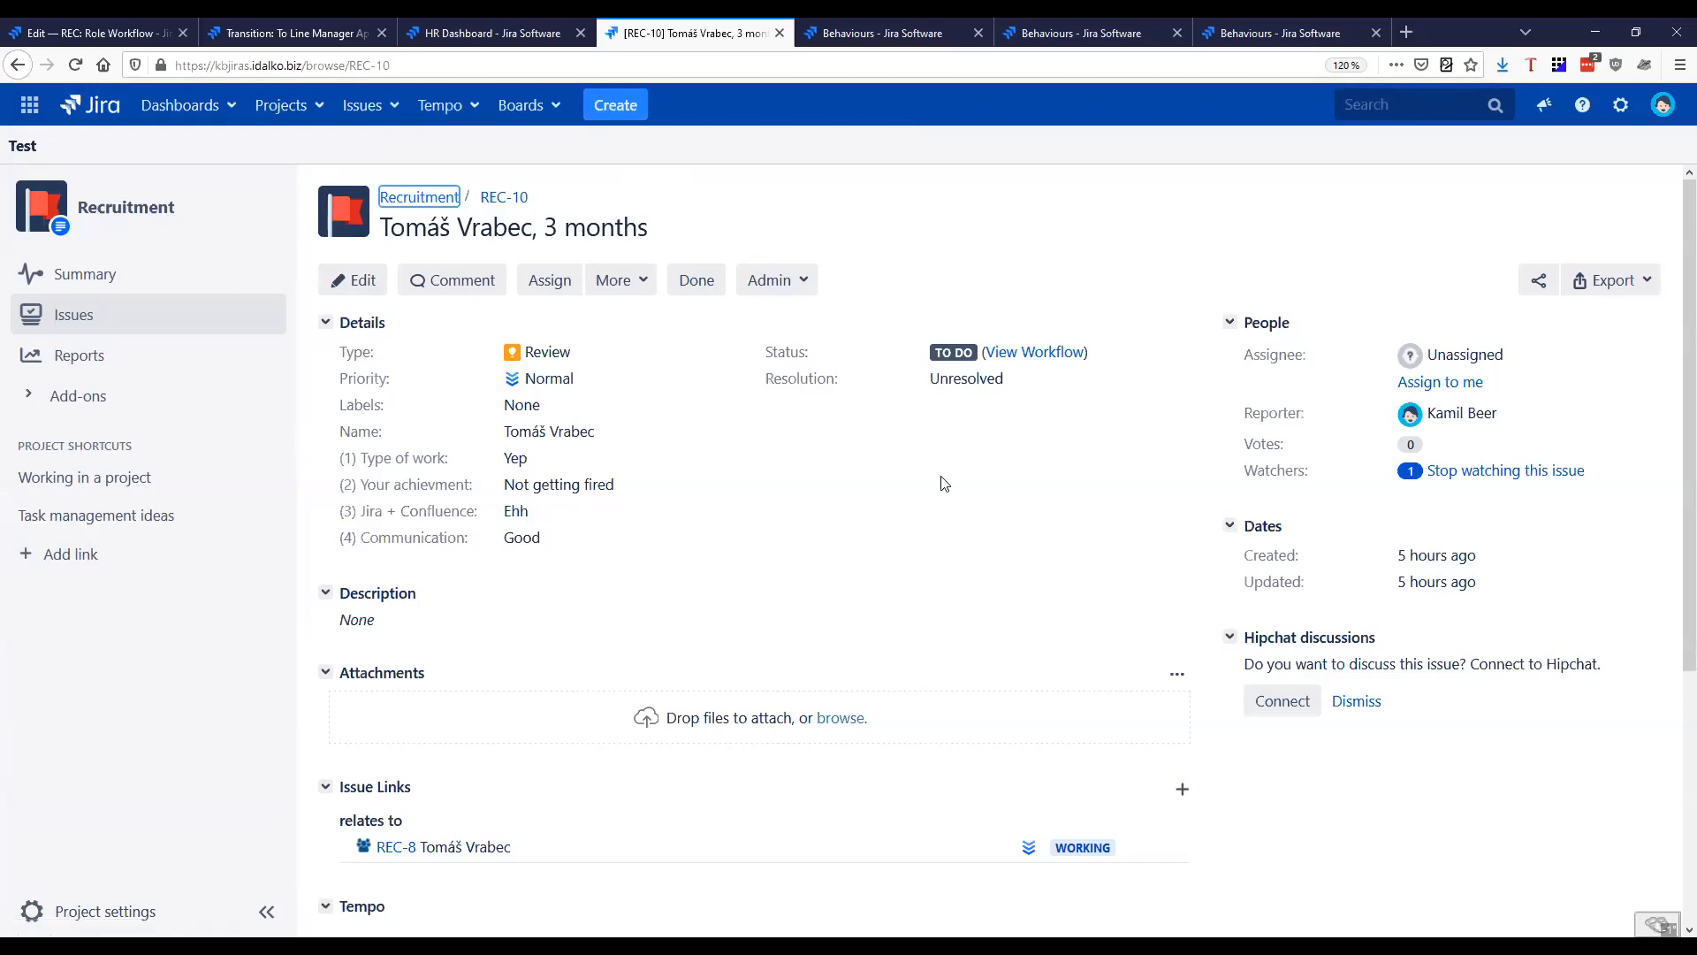
Examine the name and four question fields of a new Review issue in the Recruitment project, and close the form without creating it
{"action": "left_click", "coordinate": [622, 117]}
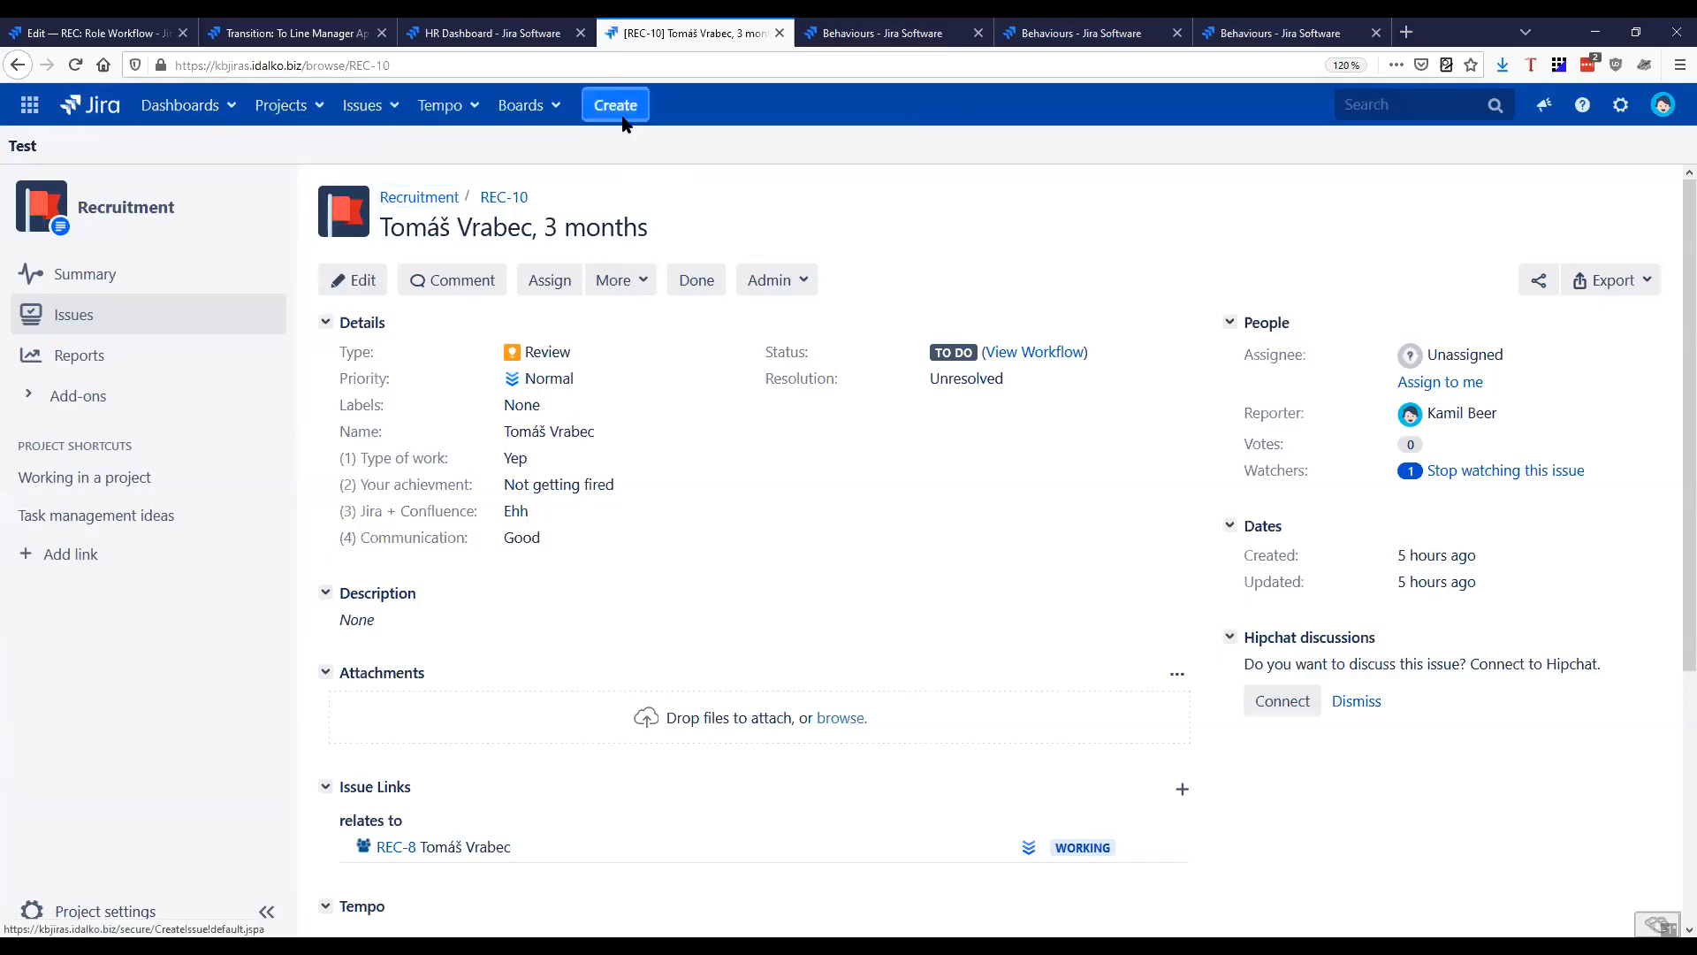
{"action": "left_click", "coordinate": [732, 285]}
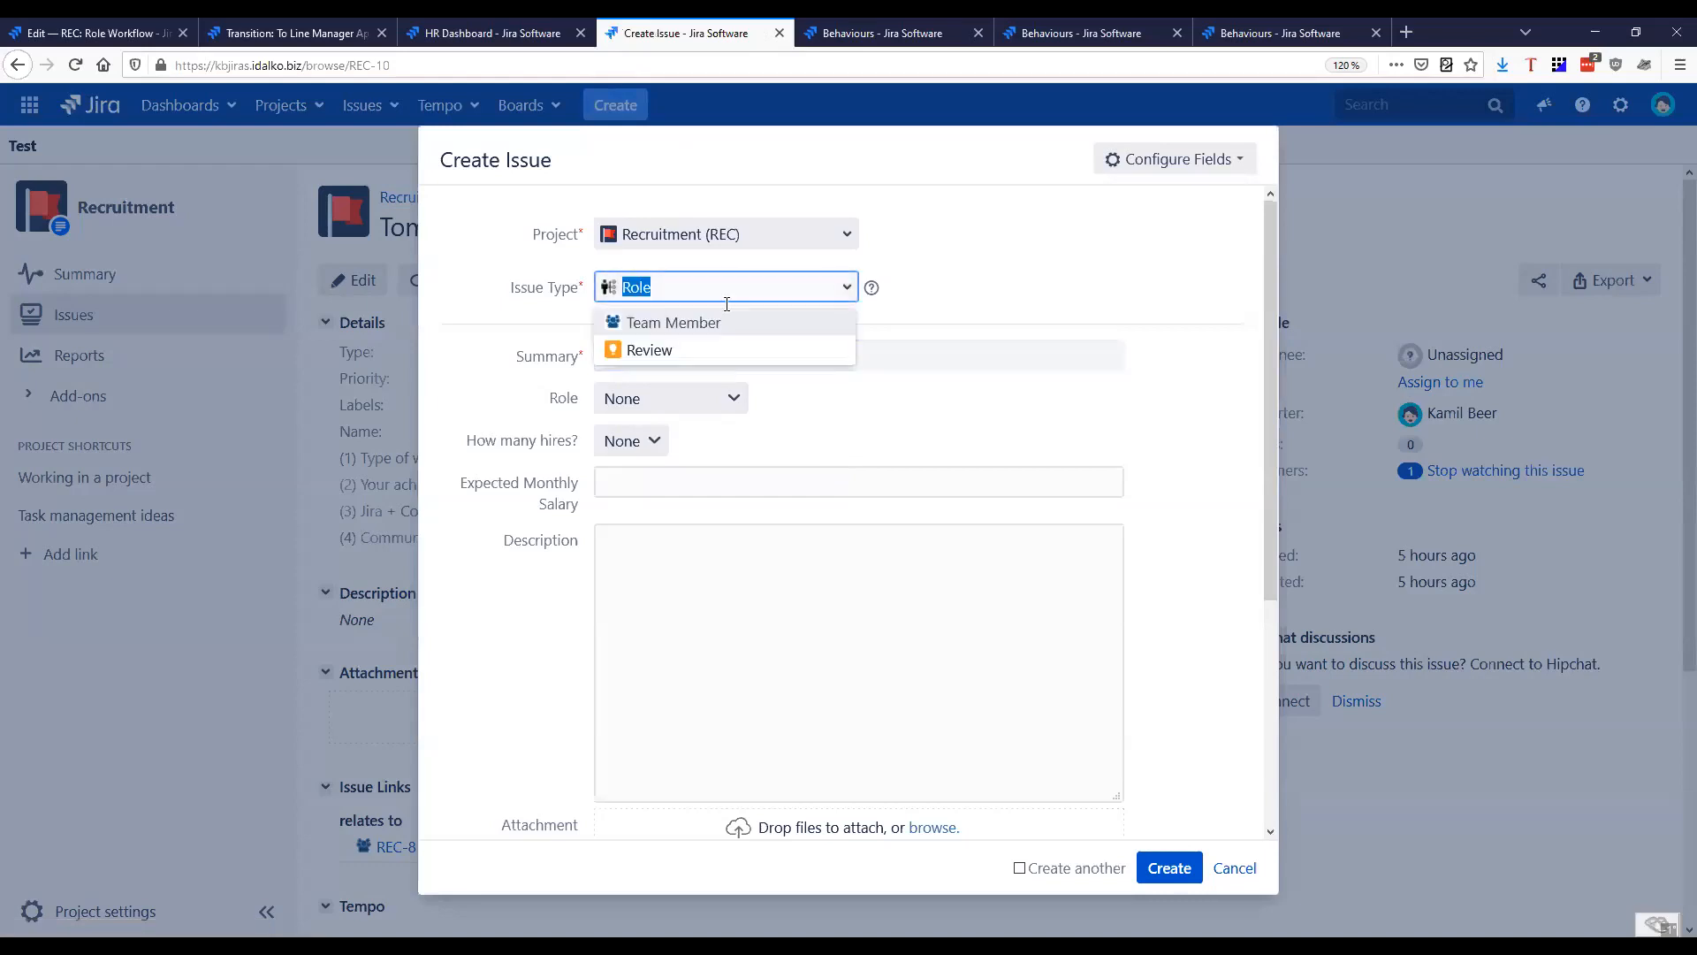
{"action": "left_click", "coordinate": [716, 349]}
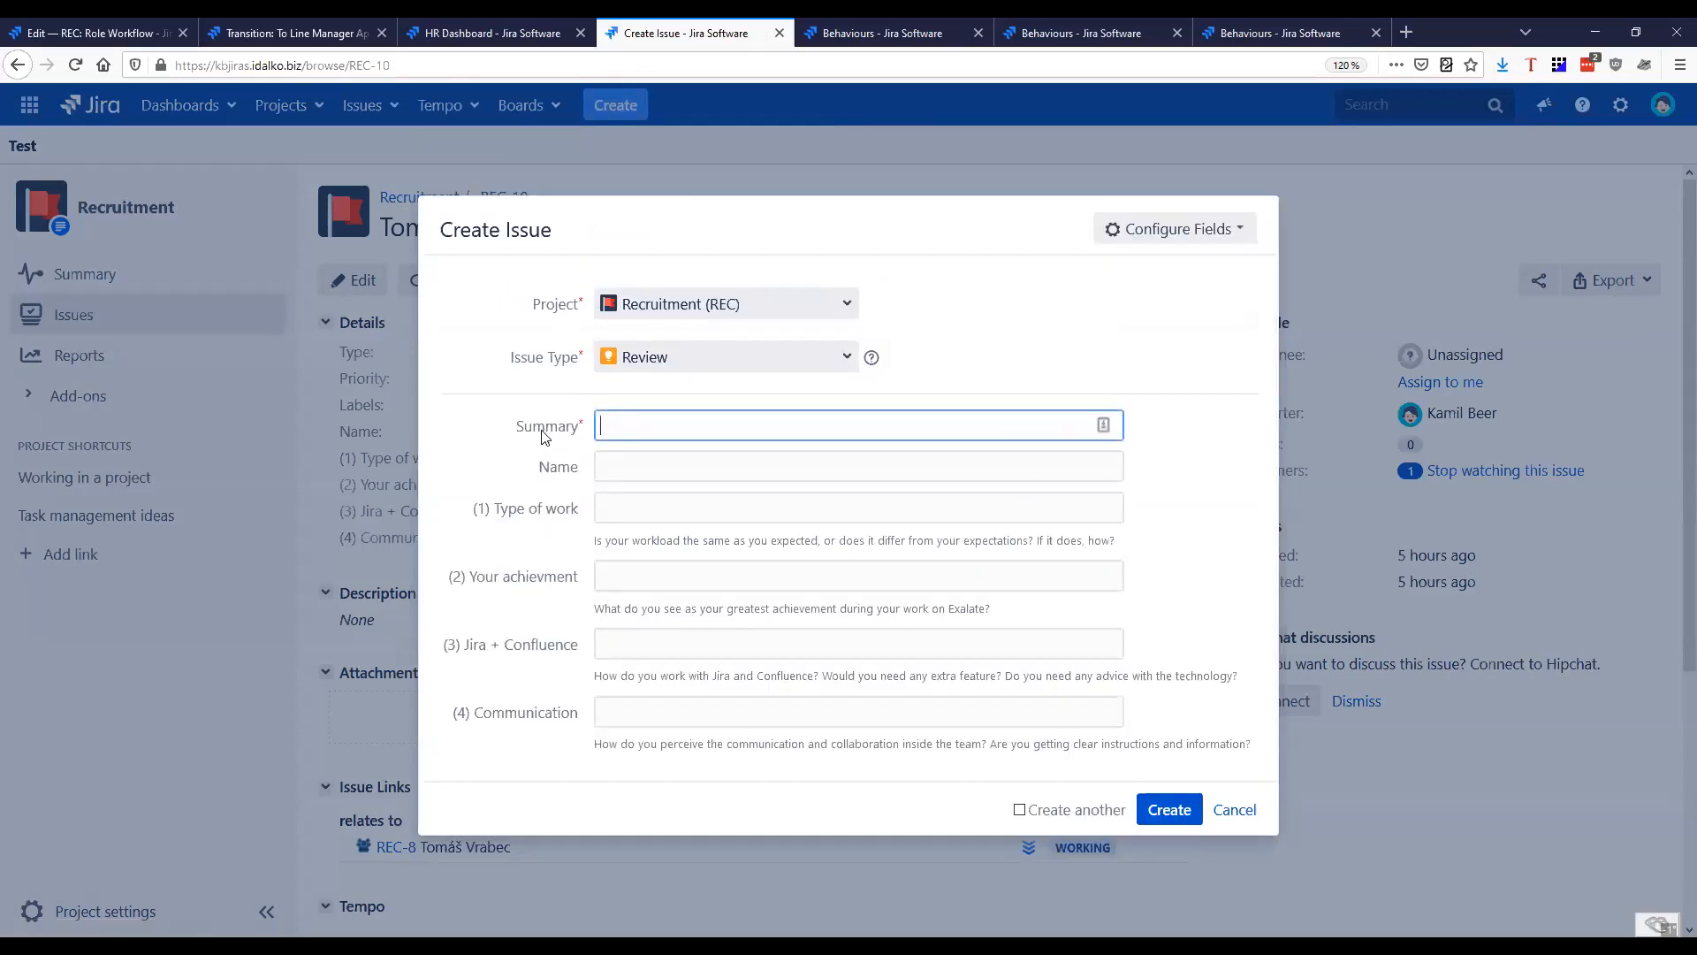
{"action": "double_click", "coordinate": [552, 466]}
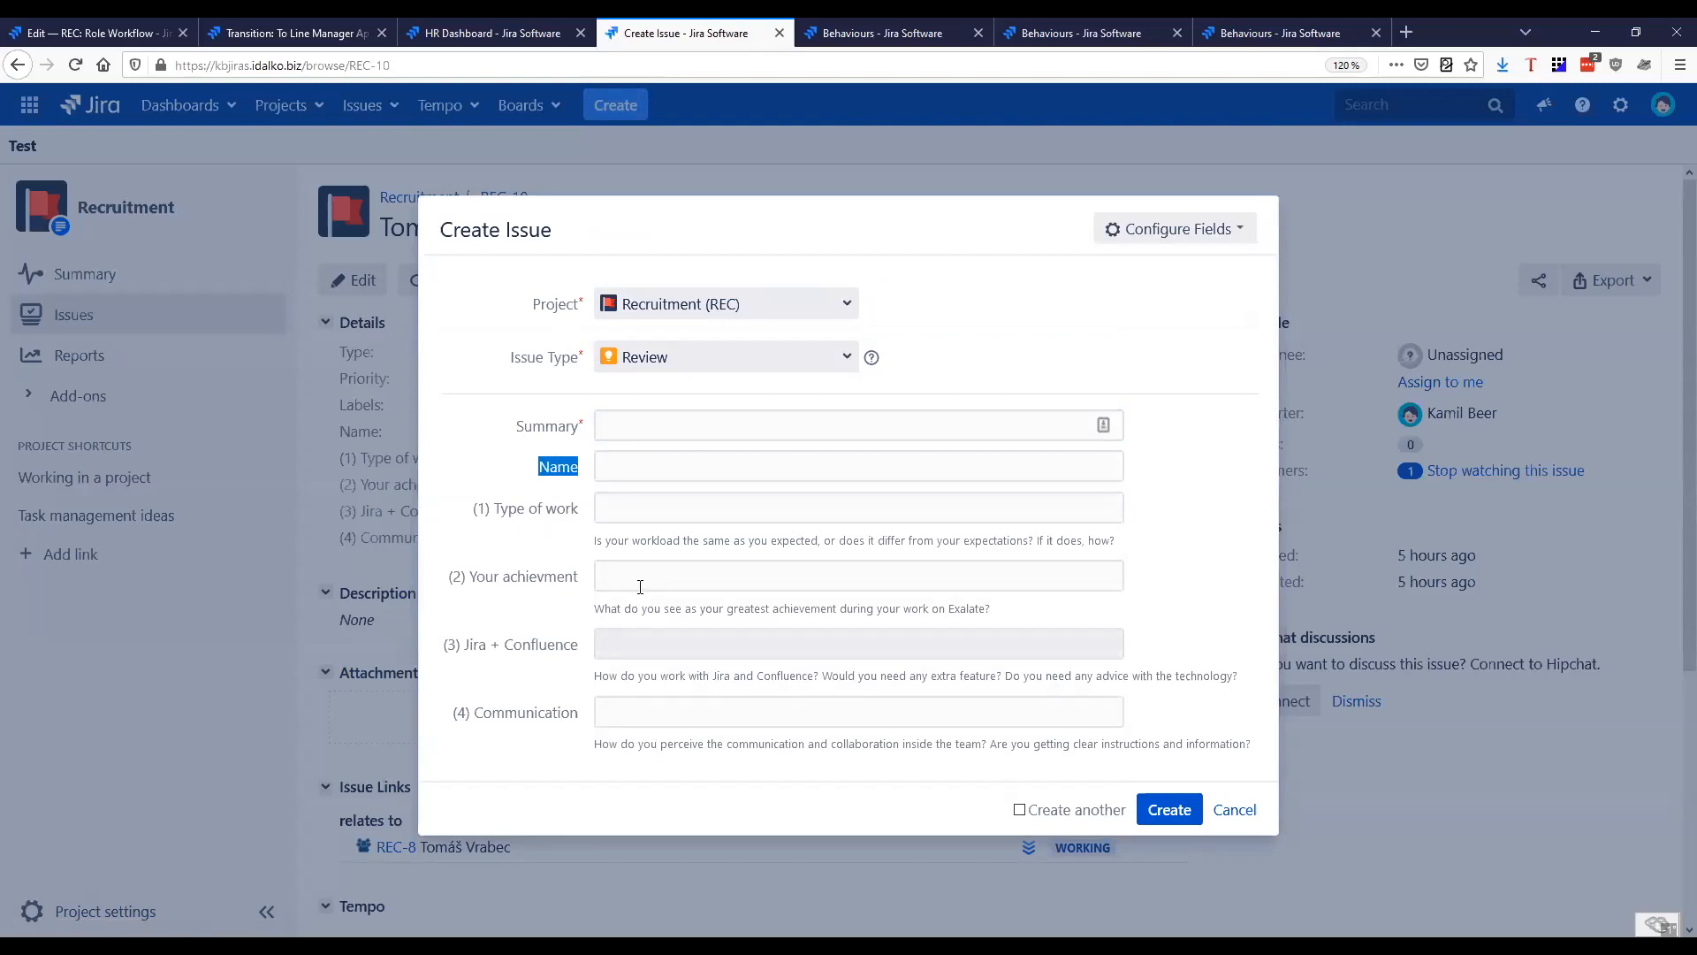
{"action": "left_click_drag", "start_coordinate": [592, 540], "coordinate": [799, 538]}
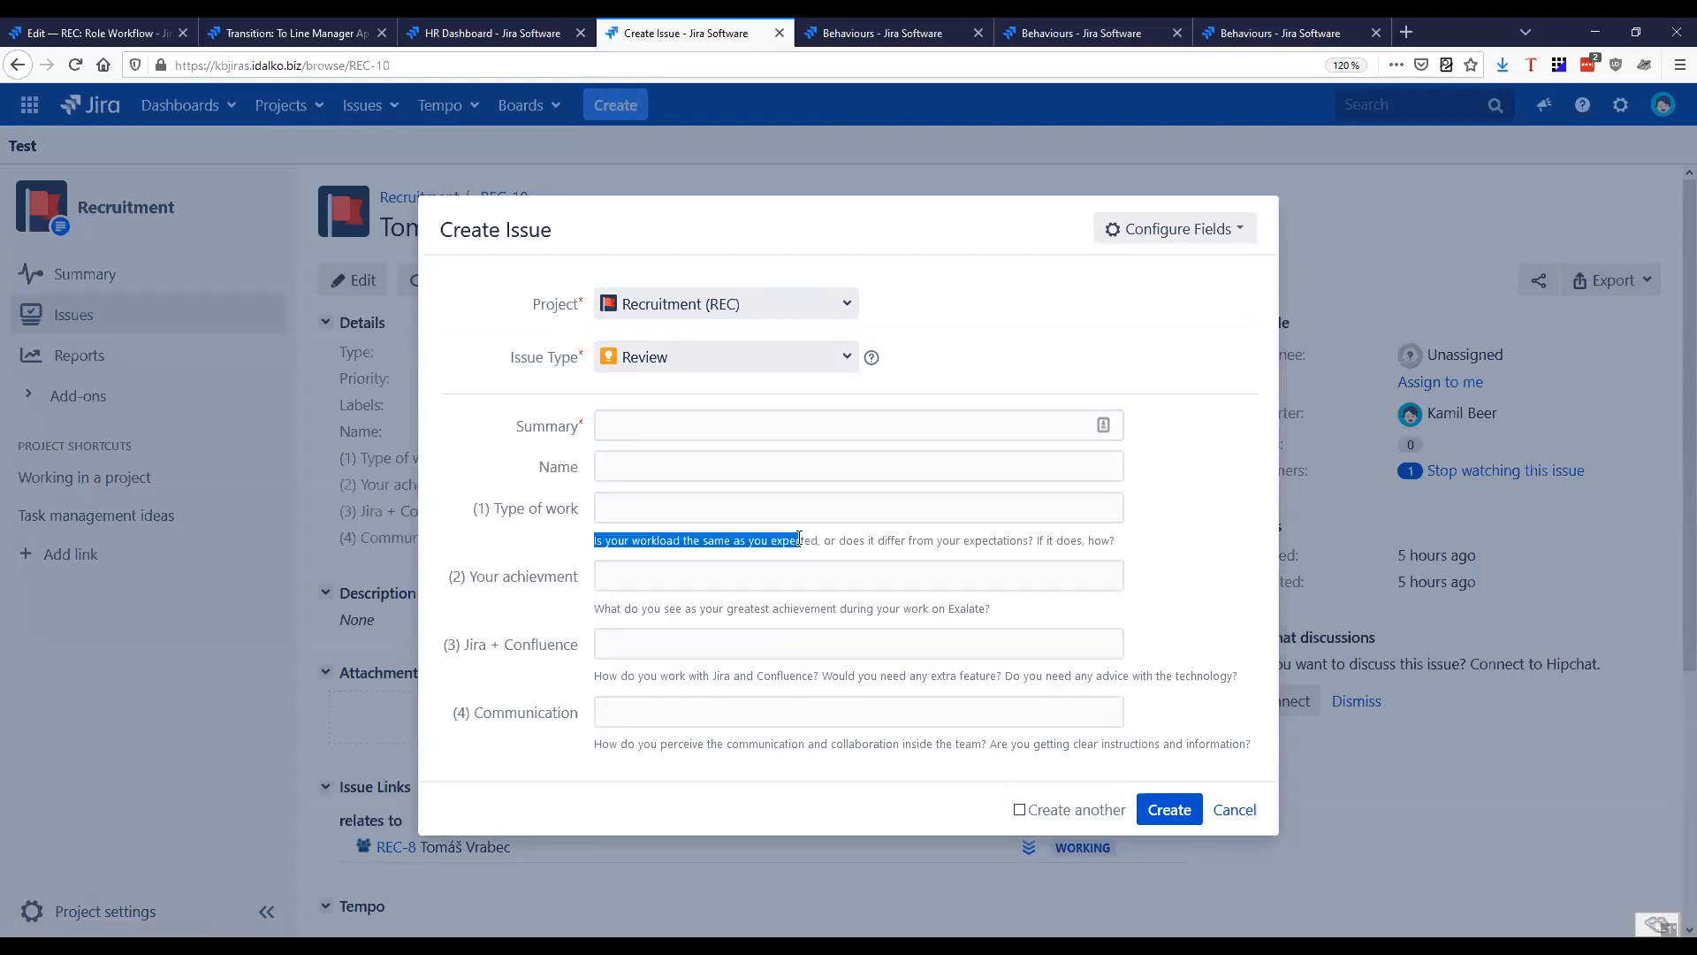
{"action": "left_click_drag", "start_coordinate": [589, 611], "coordinate": [800, 607]}
{"action": "left_click", "coordinate": [822, 584]}
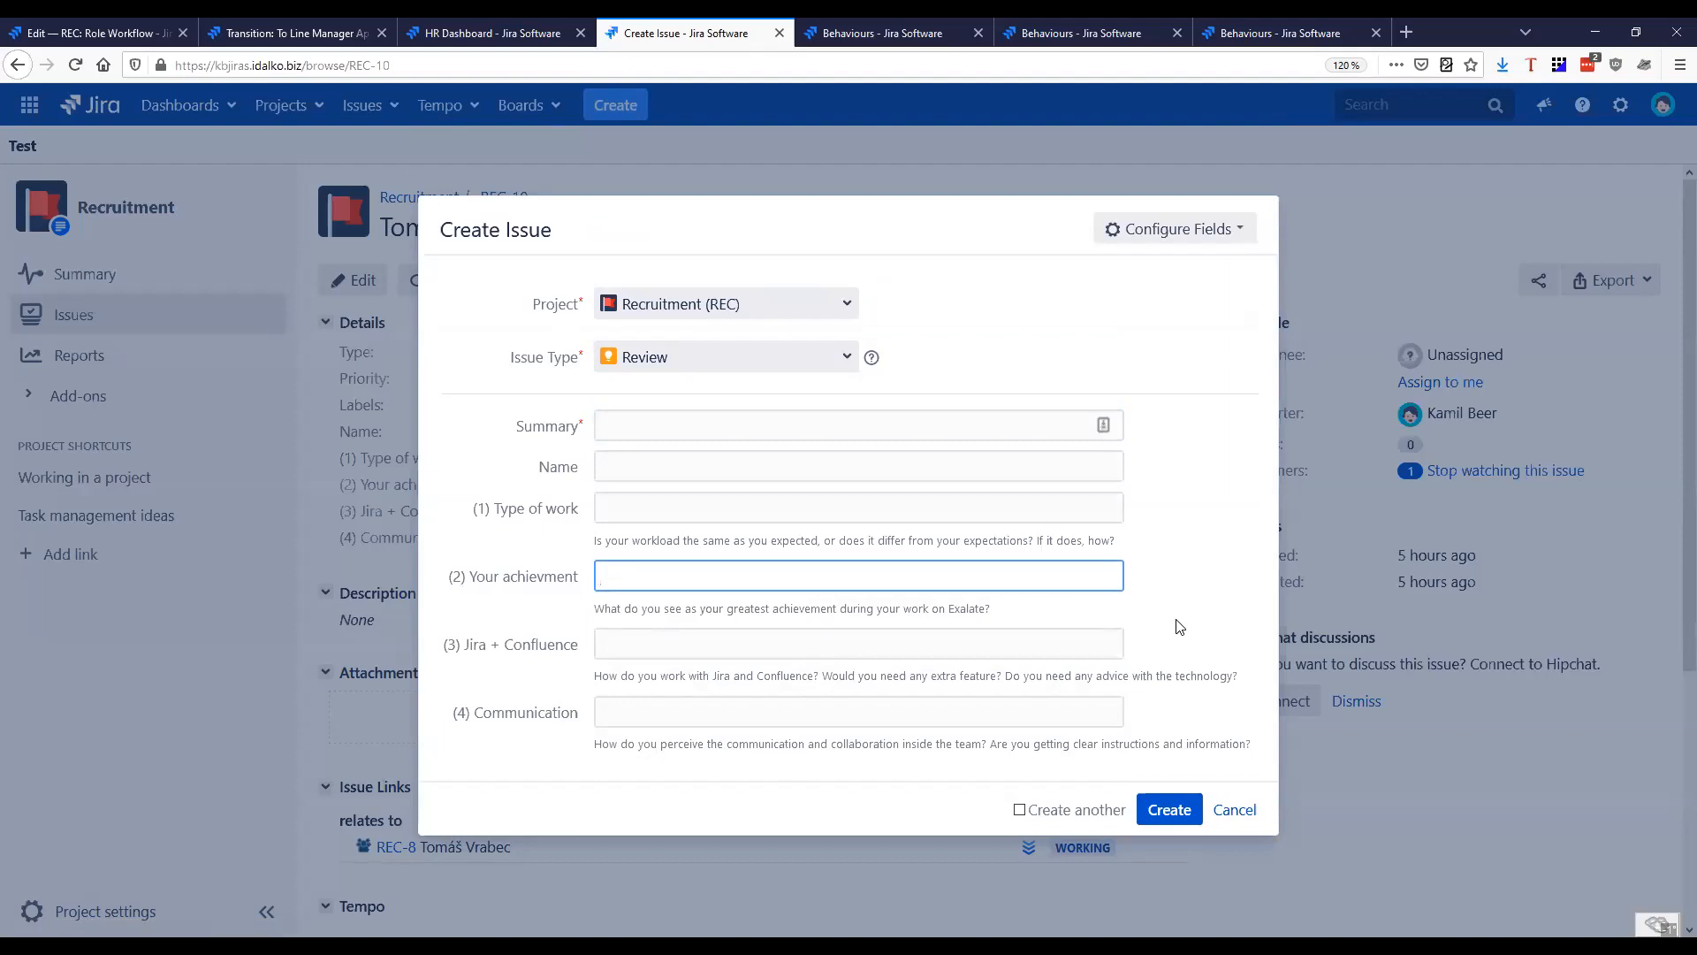
{"action": "left_click", "coordinate": [1235, 810]}
{"action": "left_click", "coordinate": [1048, 442]}
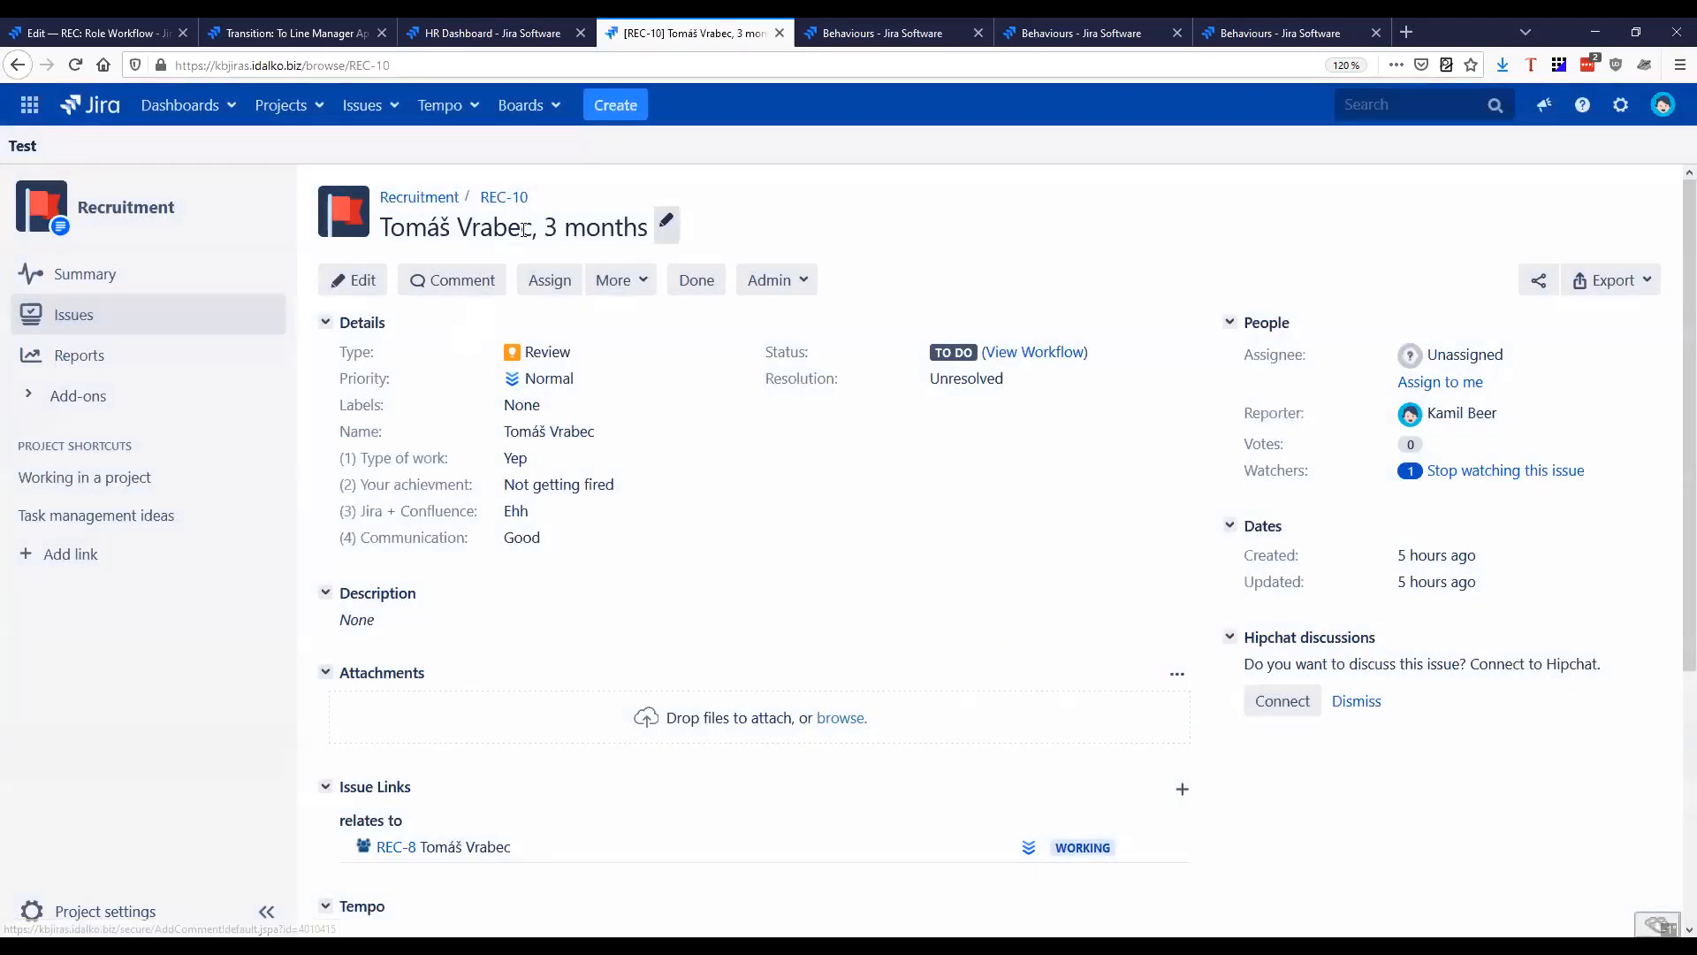
Examine how REC-10's summary combines the team member's name with the review period
{"action": "left_click_drag", "start_coordinate": [649, 228], "coordinate": [537, 228]}
{"action": "left_click_drag", "start_coordinate": [390, 228], "coordinate": [534, 228]}
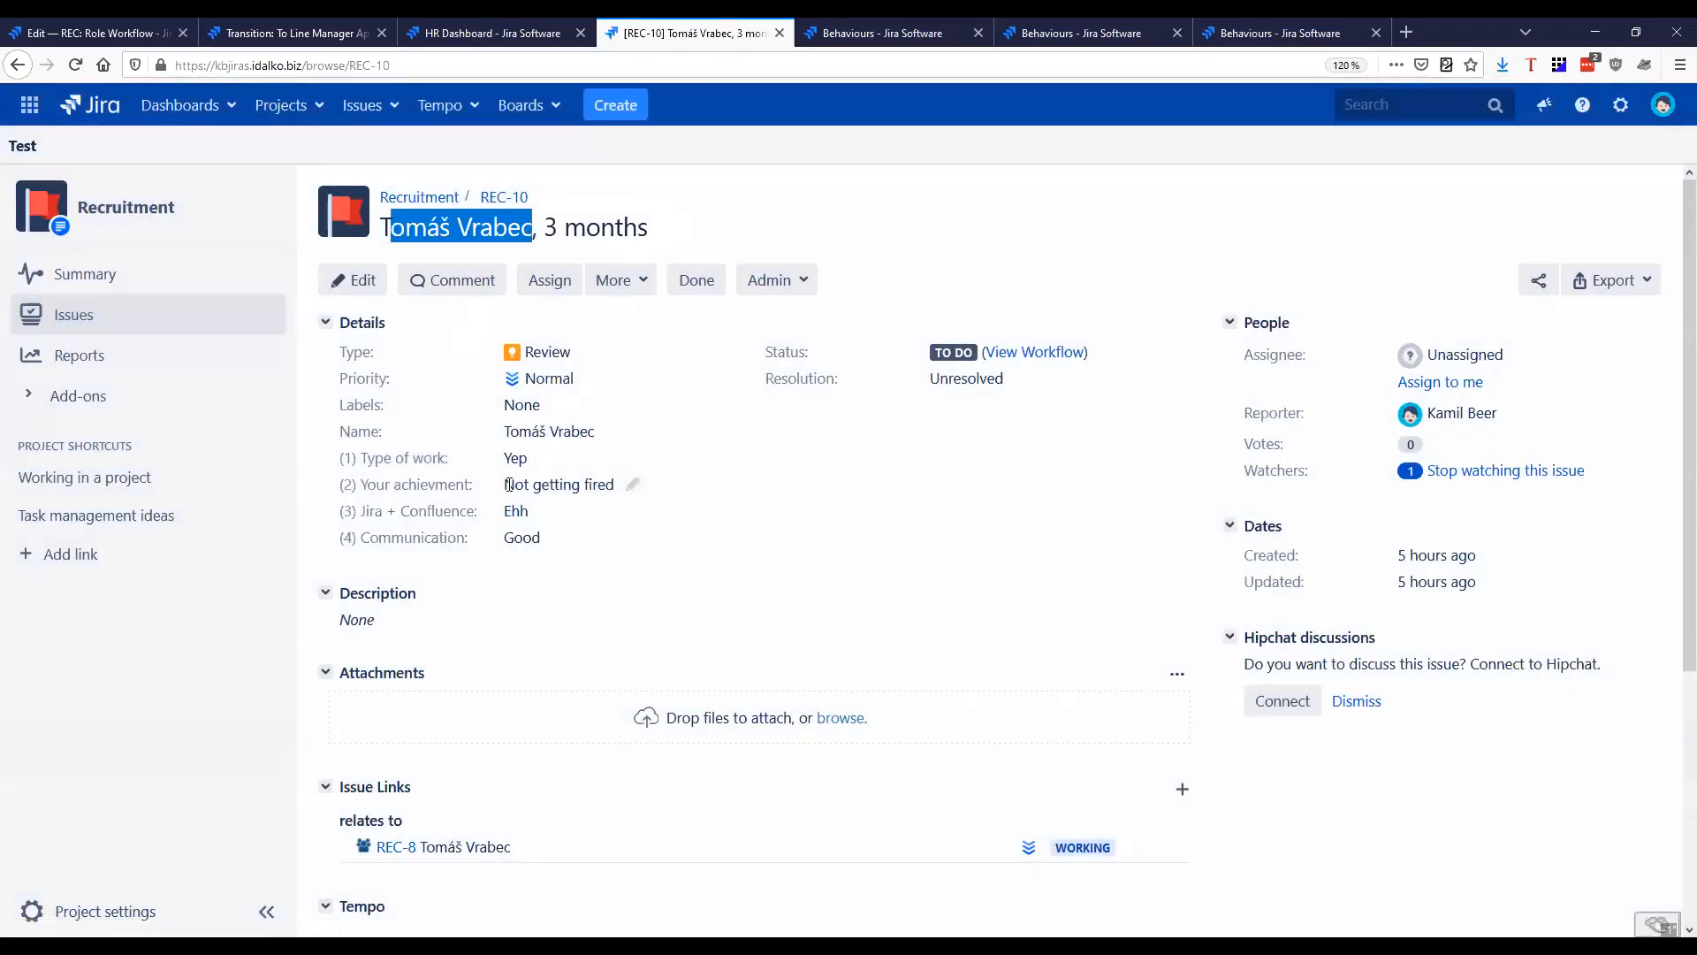
{"action": "left_click", "coordinate": [675, 617]}
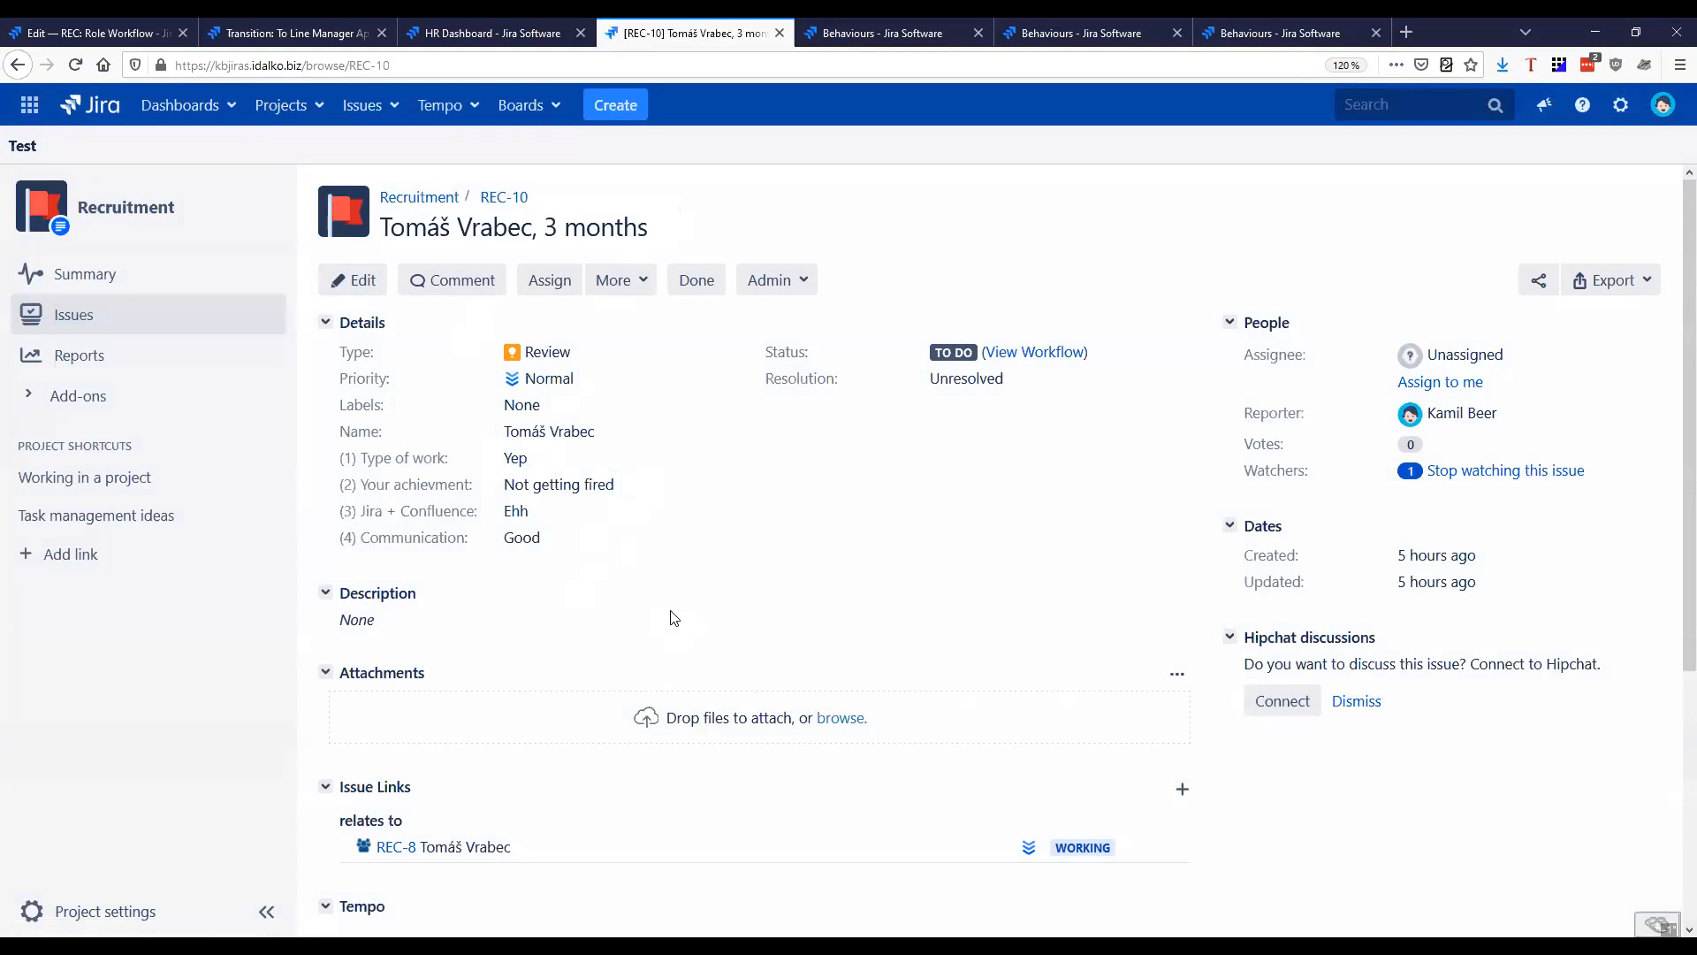
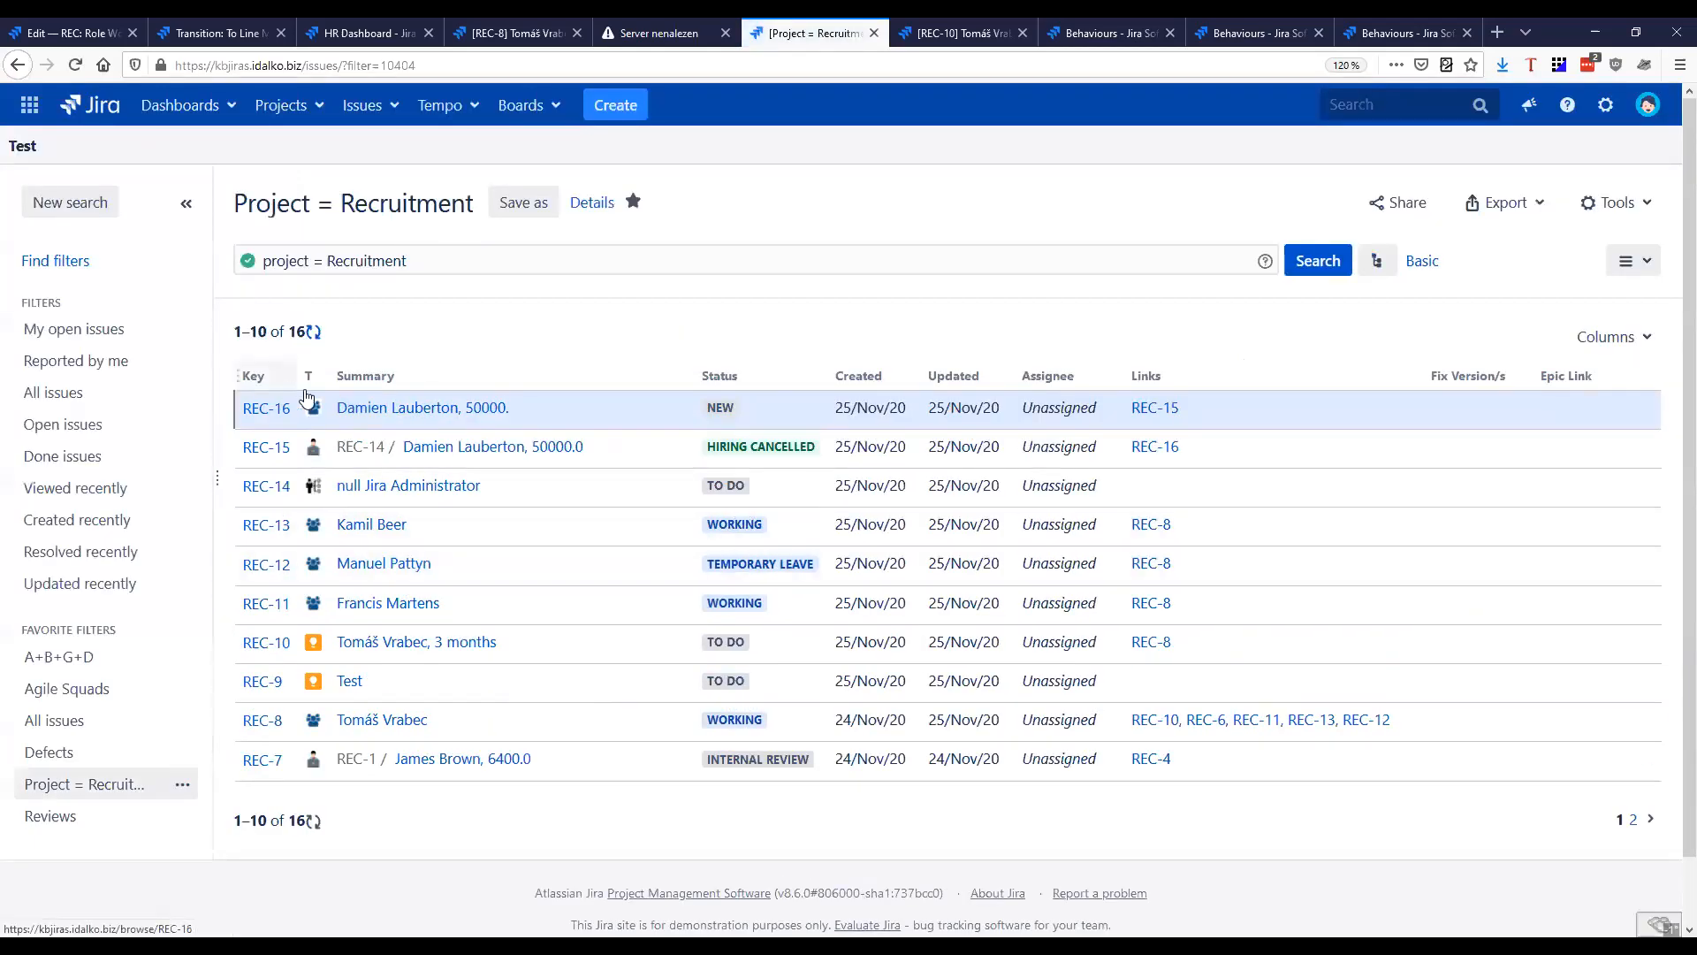
Open the Recruitment rich filter, based on the Project = Recruitment Jira filter, from the rich filters list
{"action": "left_click_drag", "start_coordinate": [256, 210], "coordinate": [488, 212]}
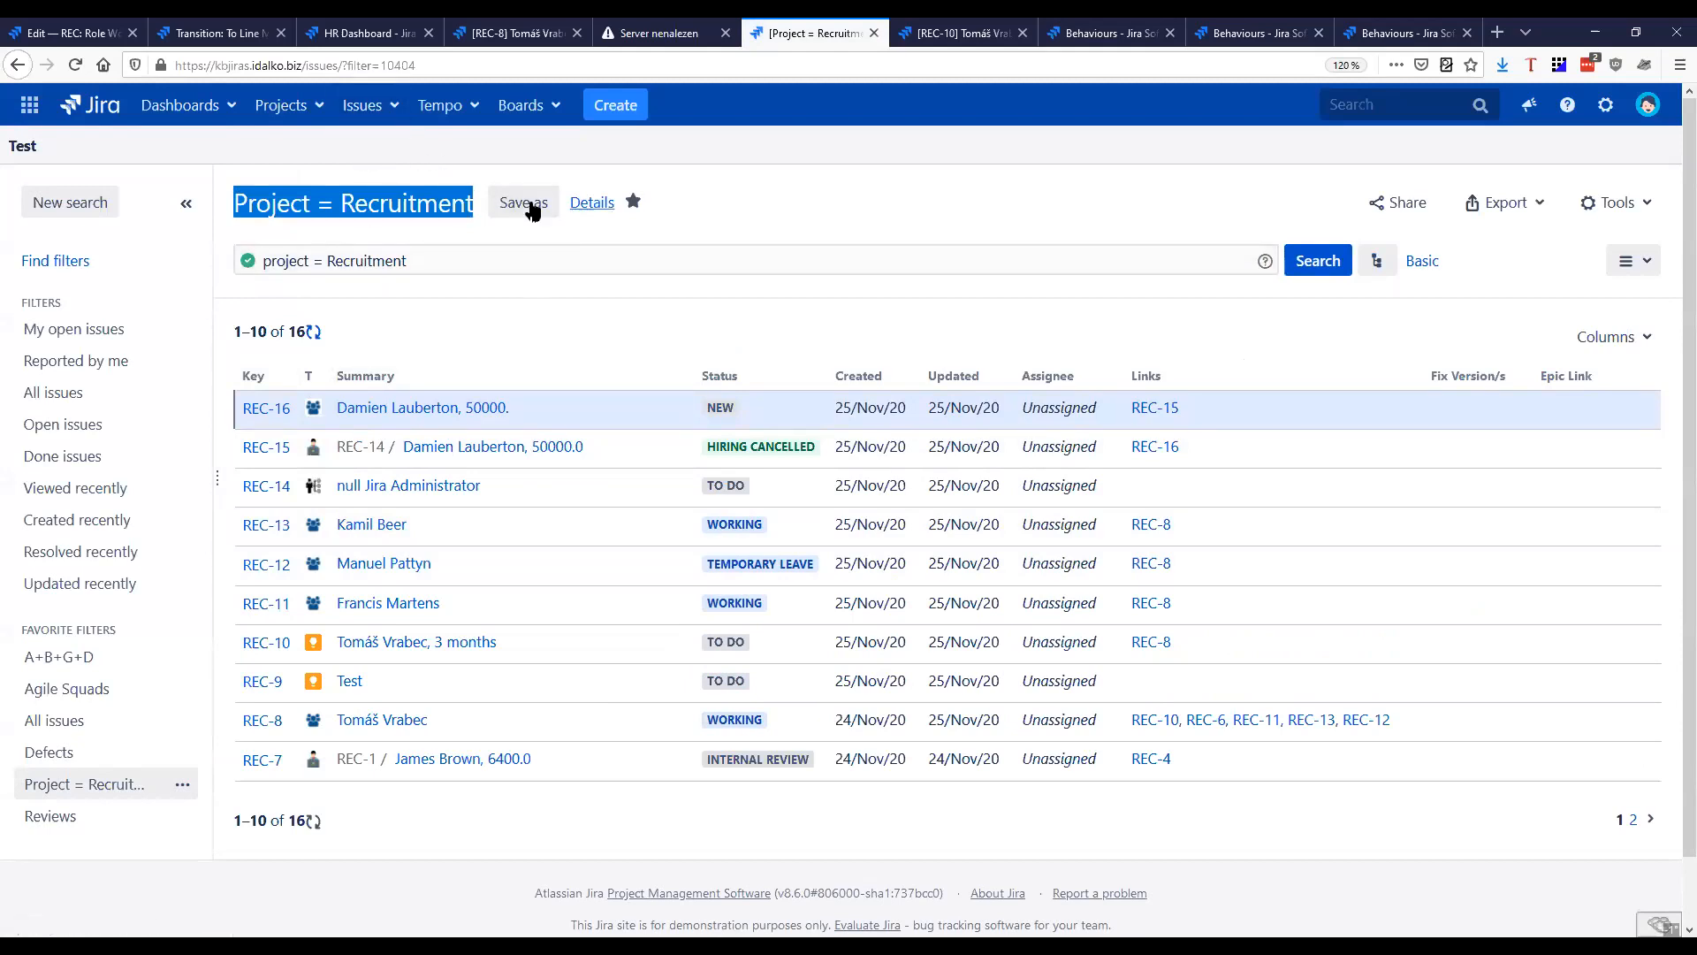
{"action": "left_click", "coordinate": [364, 106]}
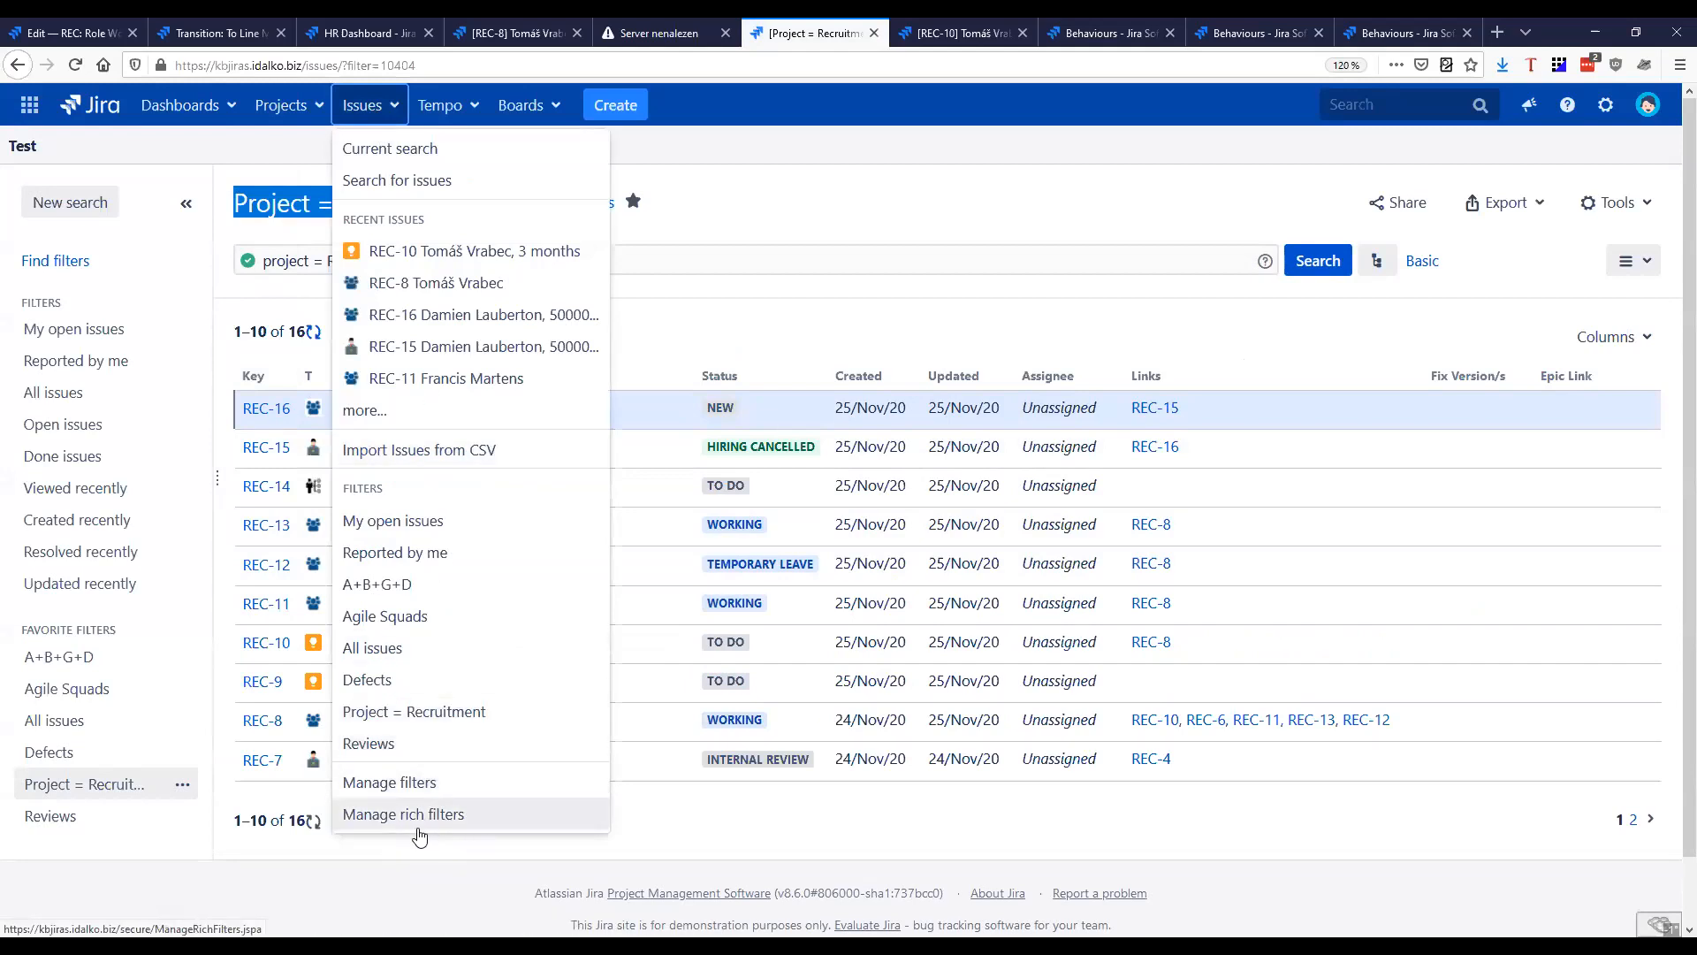
{"action": "left_click", "coordinate": [441, 814]}
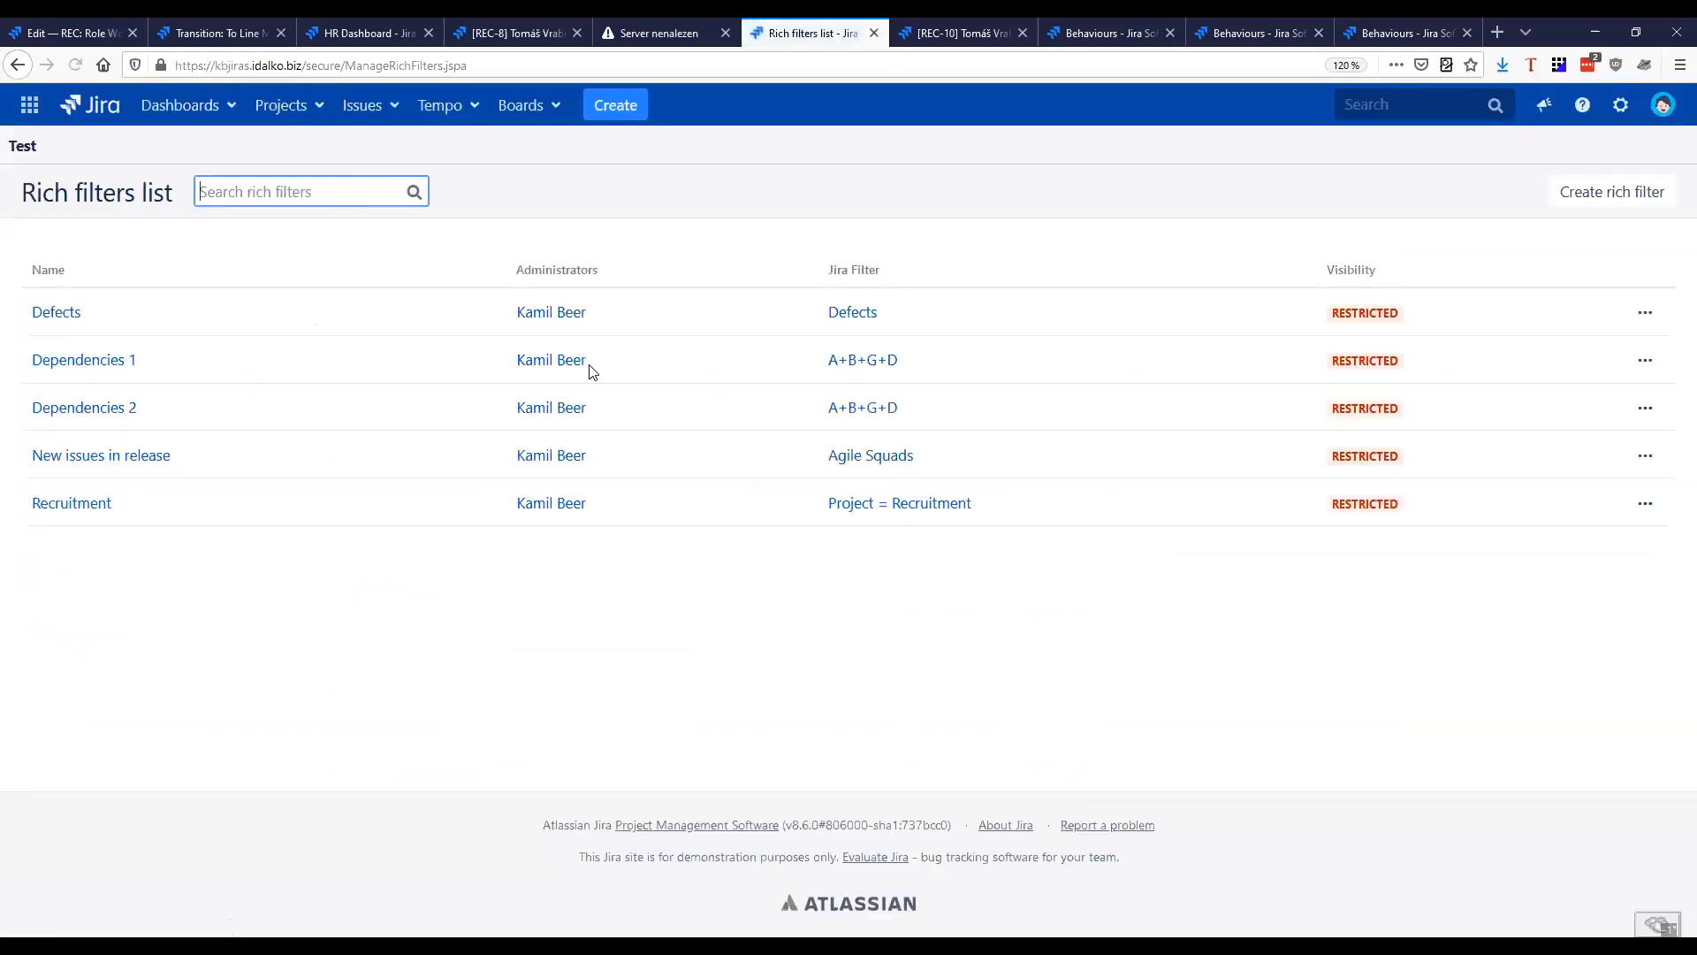
{"action": "left_click_drag", "start_coordinate": [115, 504], "coordinate": [32, 511]}
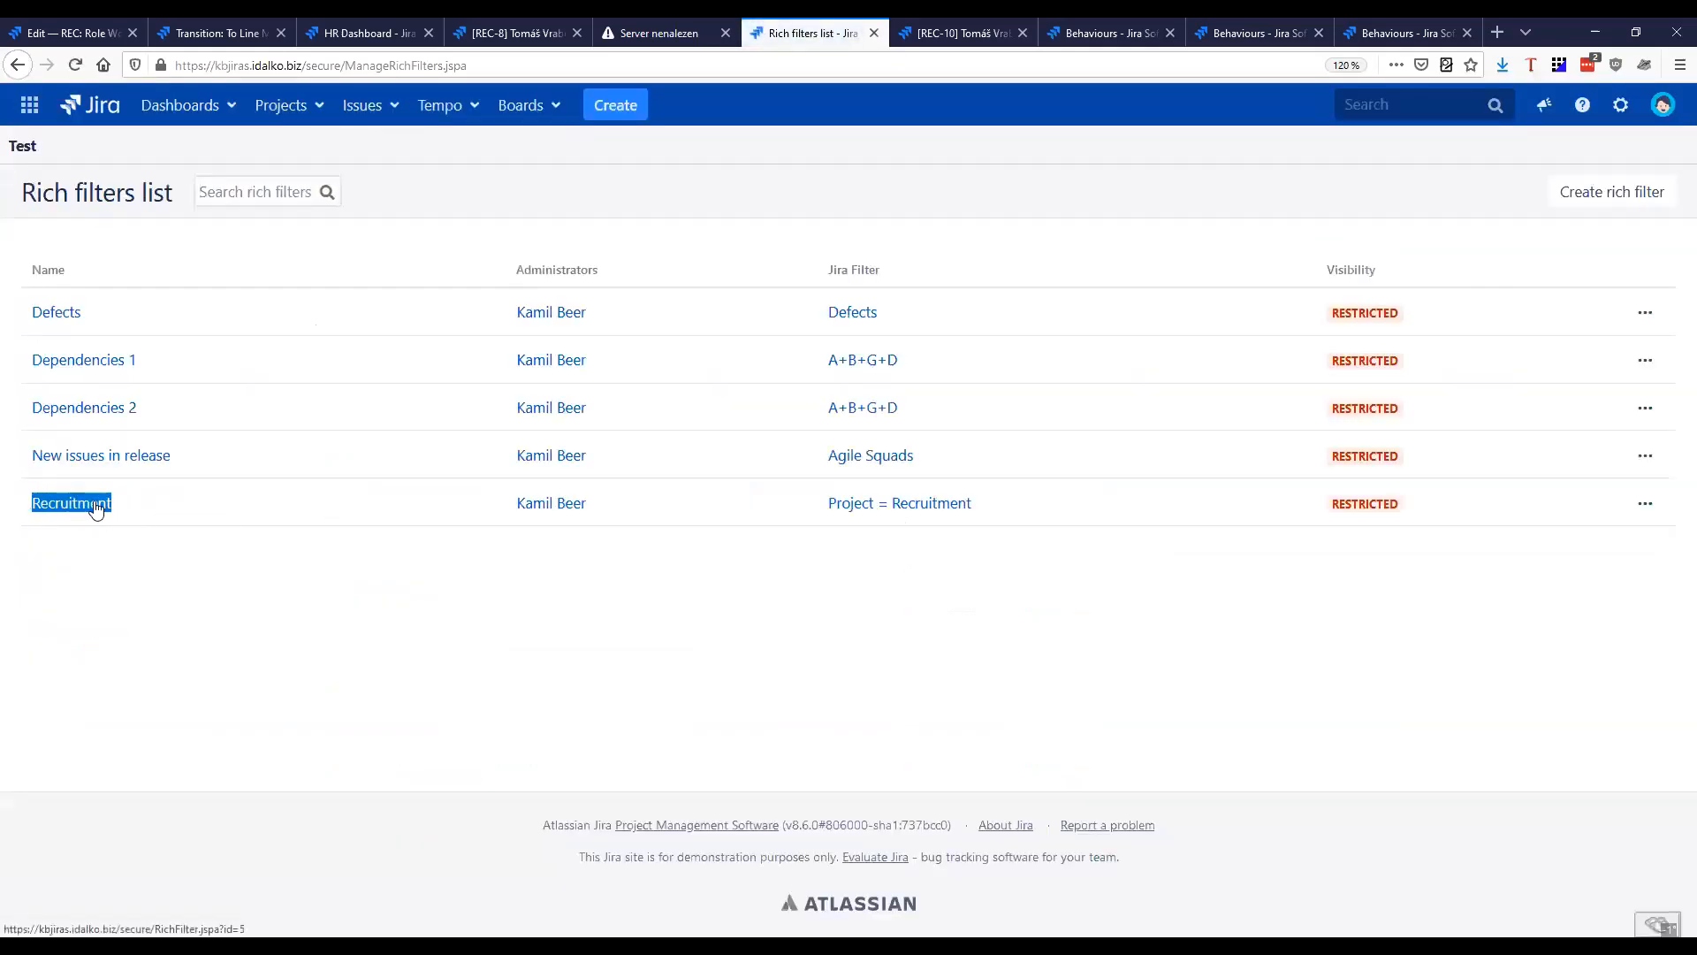
{"action": "left_click_drag", "start_coordinate": [823, 503], "coordinate": [959, 521]}
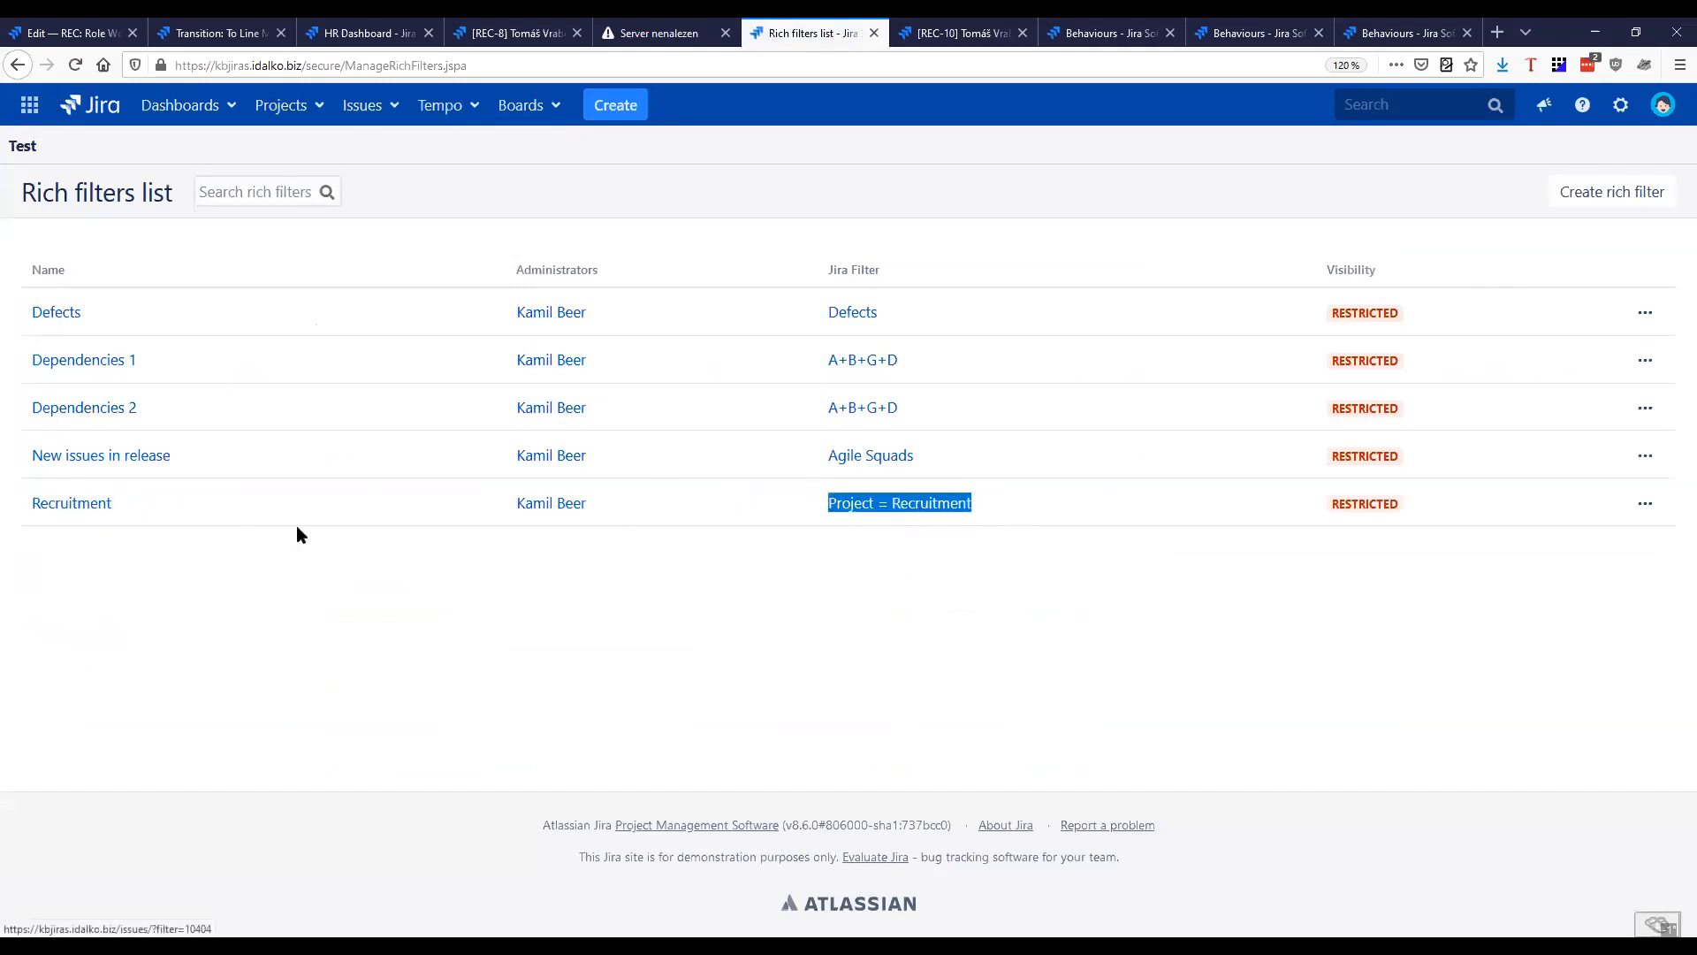
{"action": "left_click", "coordinate": [92, 509]}
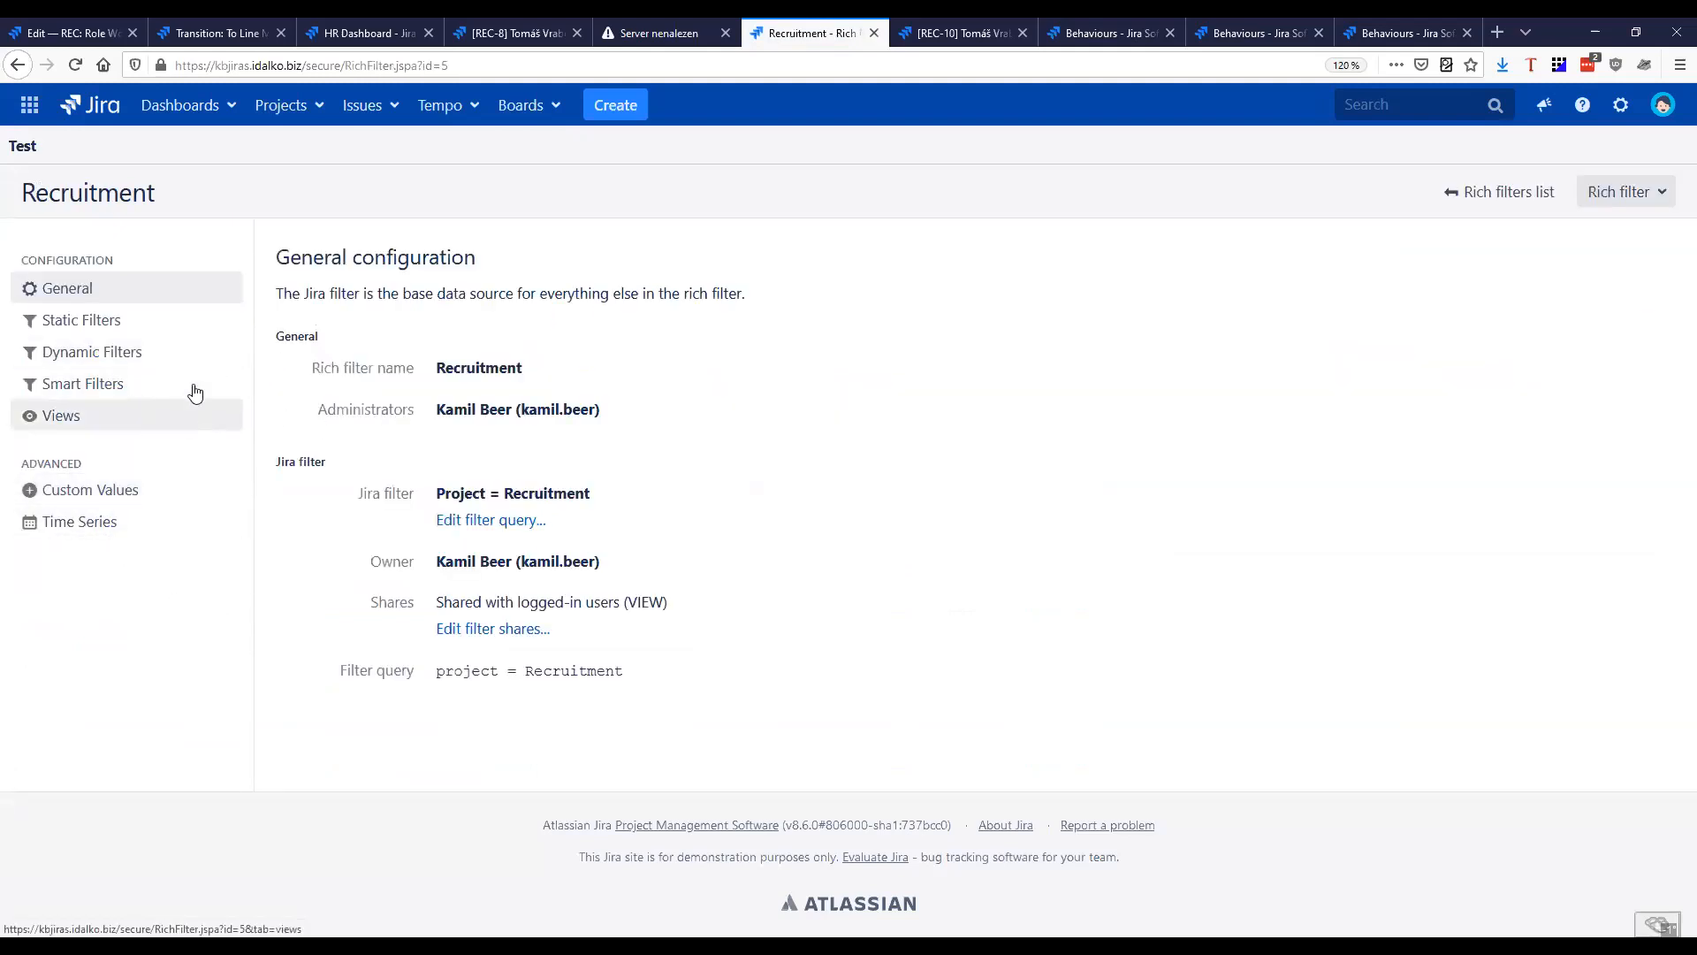
Examine the Recruitment rich filter's dynamic filters, including Skillset and Type of contract, and open the HR Dashboard in a separate browser tab
{"action": "left_click", "coordinate": [134, 356]}
{"action": "left_click", "coordinate": [125, 323]}
{"action": "left_click", "coordinate": [143, 354]}
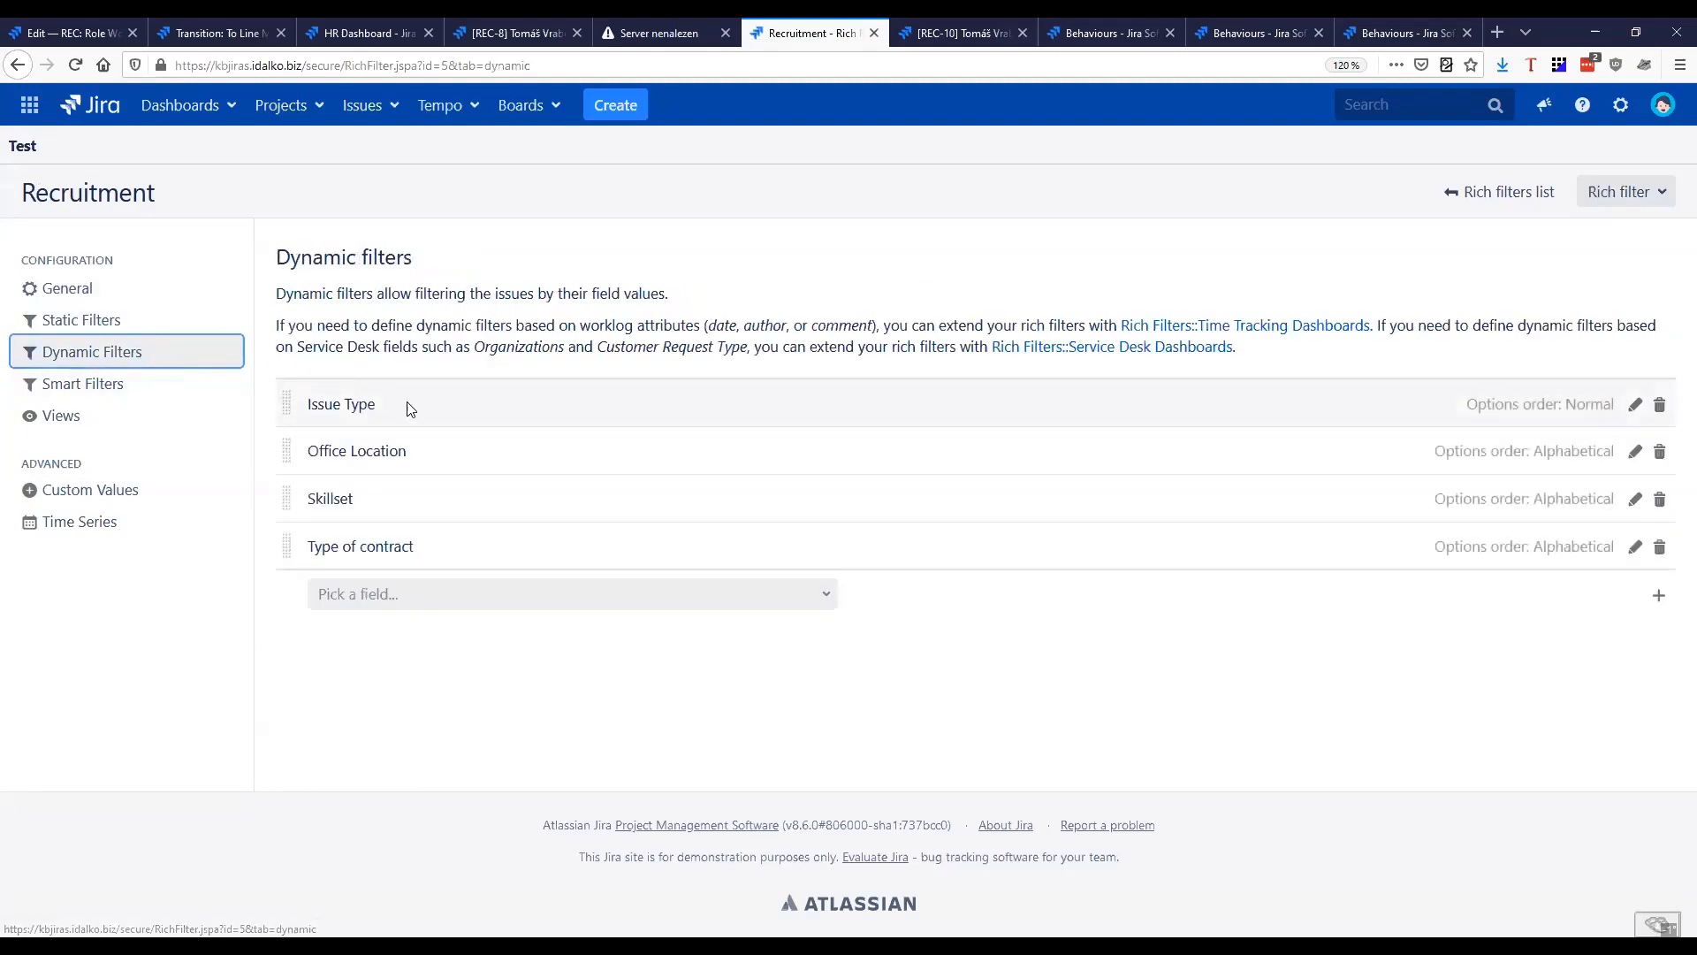
{"action": "middle_click", "coordinate": [118, 122]}
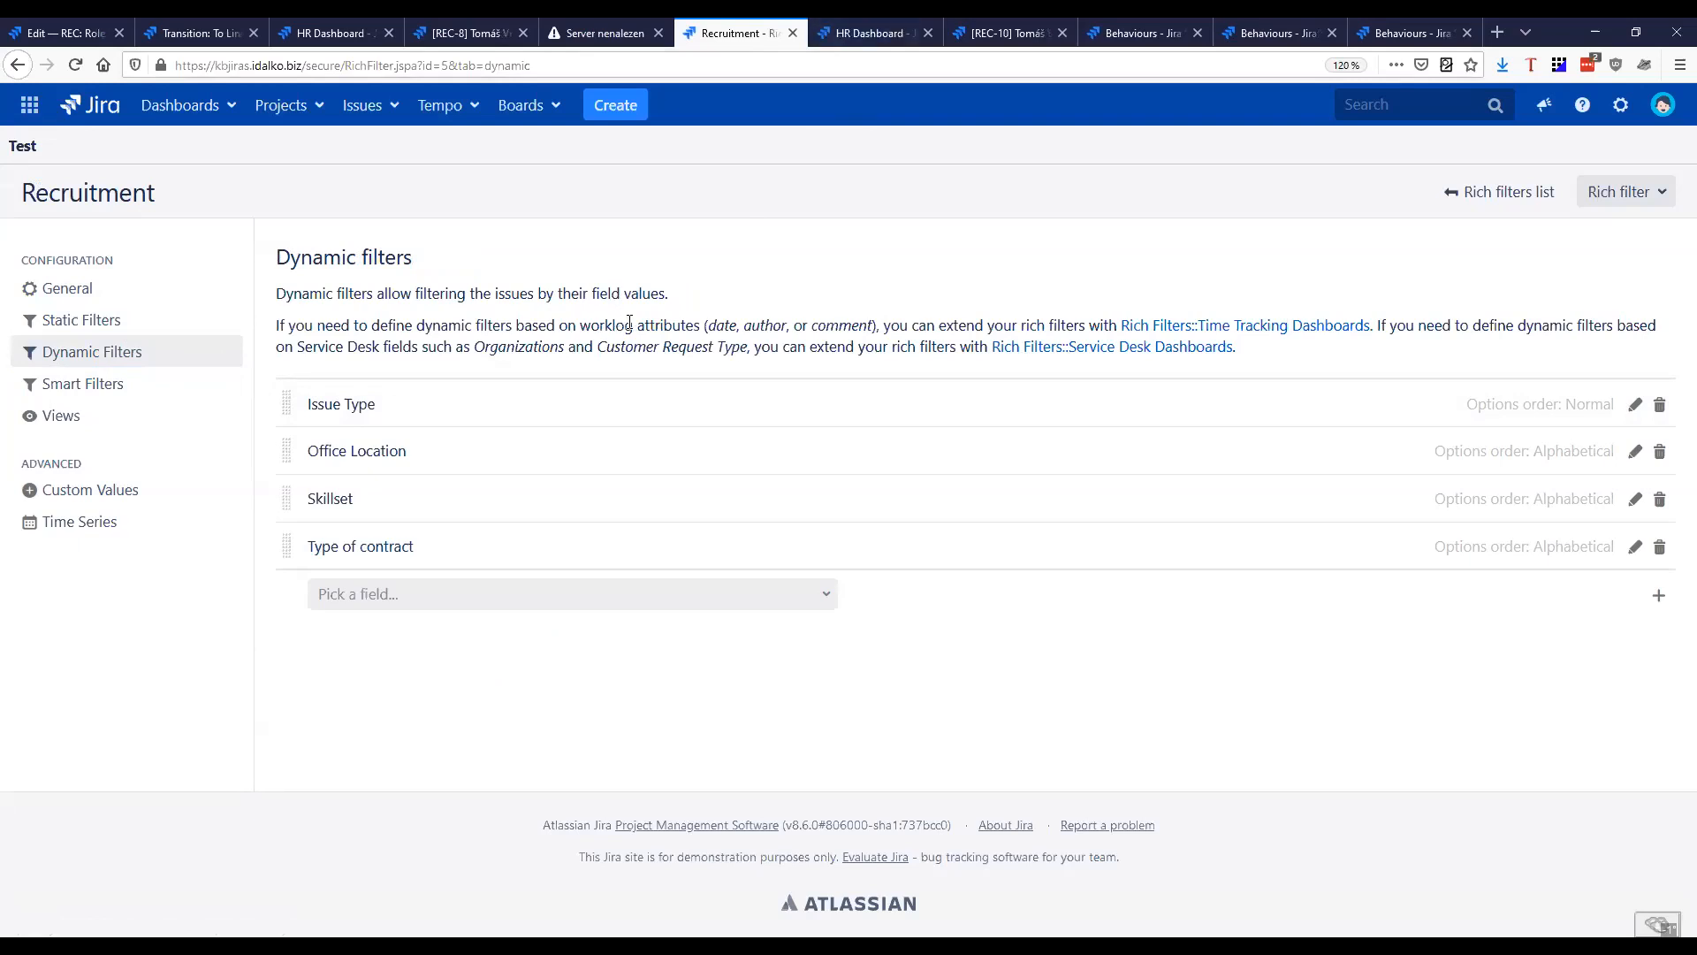
{"action": "left_click_drag", "start_coordinate": [406, 413], "coordinate": [296, 495]}
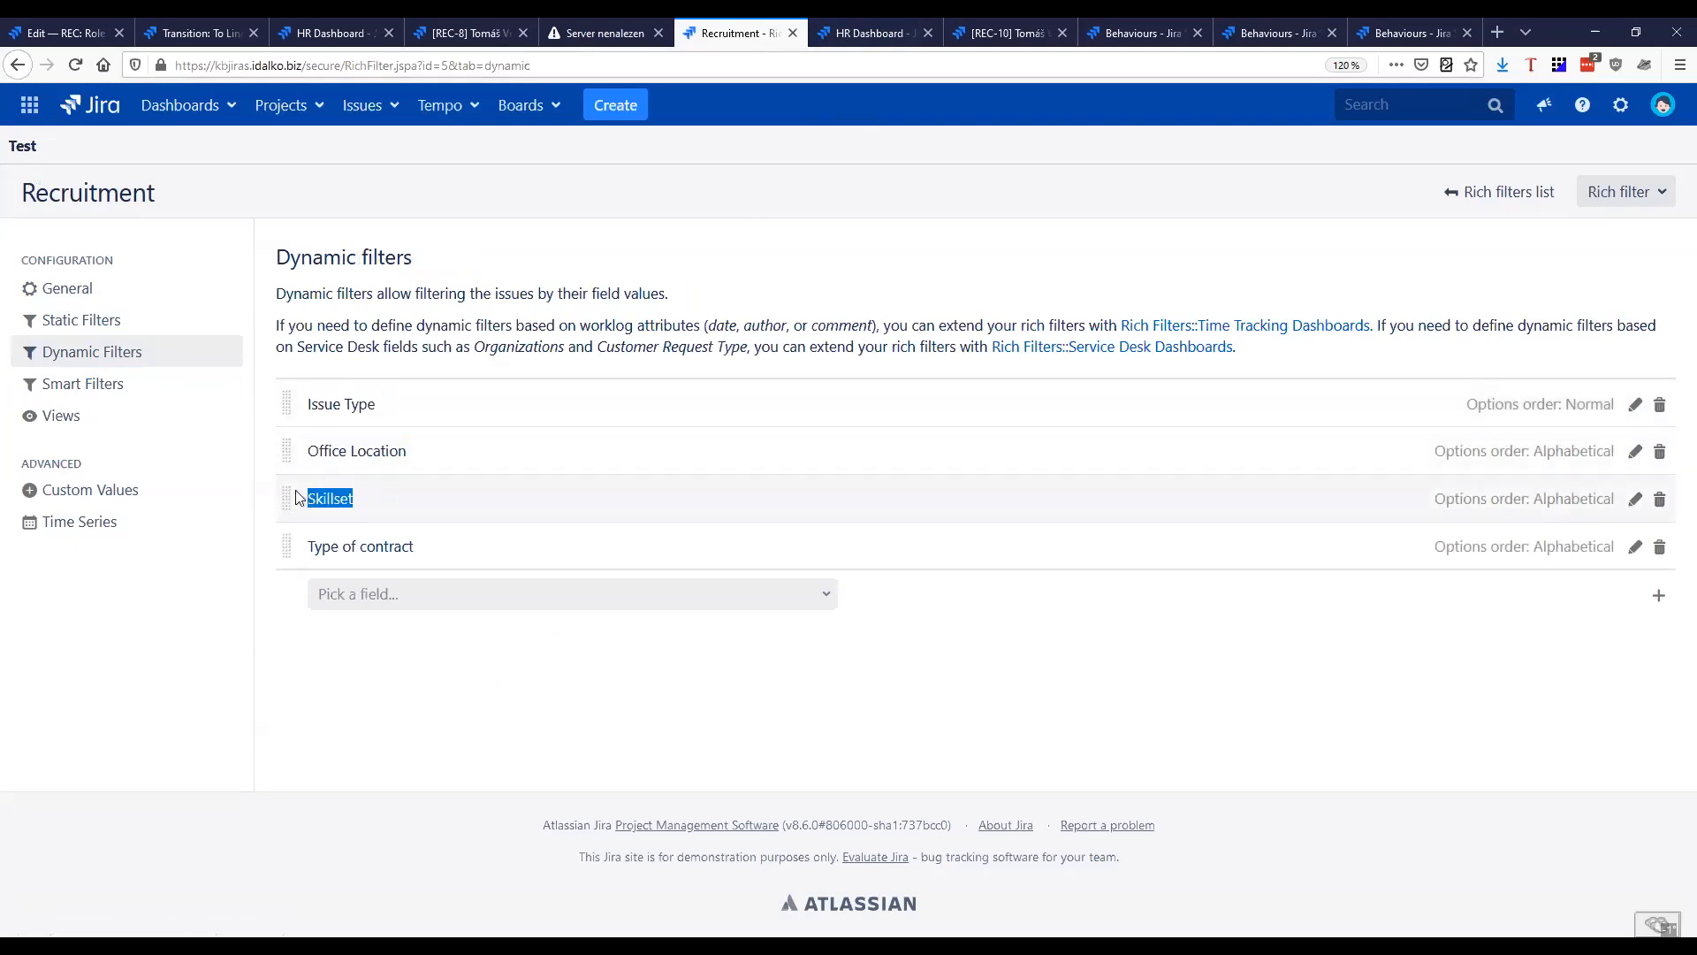
{"action": "left_click_drag", "start_coordinate": [439, 564], "coordinate": [297, 553]}
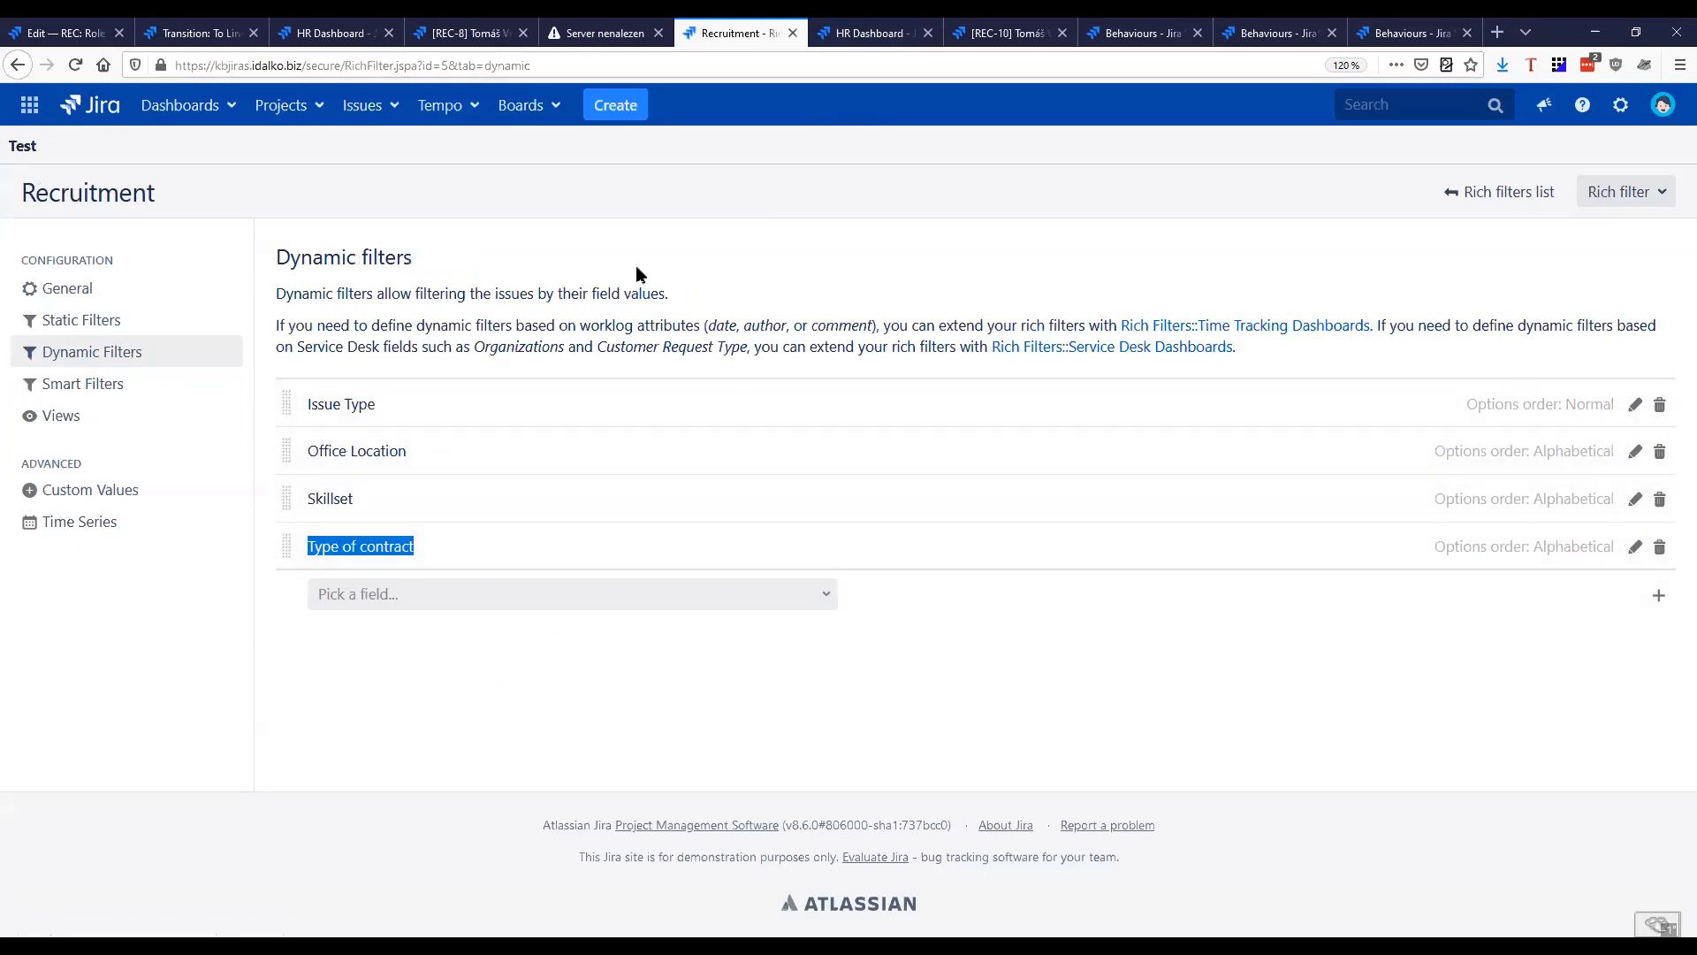
Look through the Issue Type, Office Location, Skillset and Type of contract filter options in the HR Dashboard's controller gadget
{"action": "left_click", "coordinate": [826, 51]}
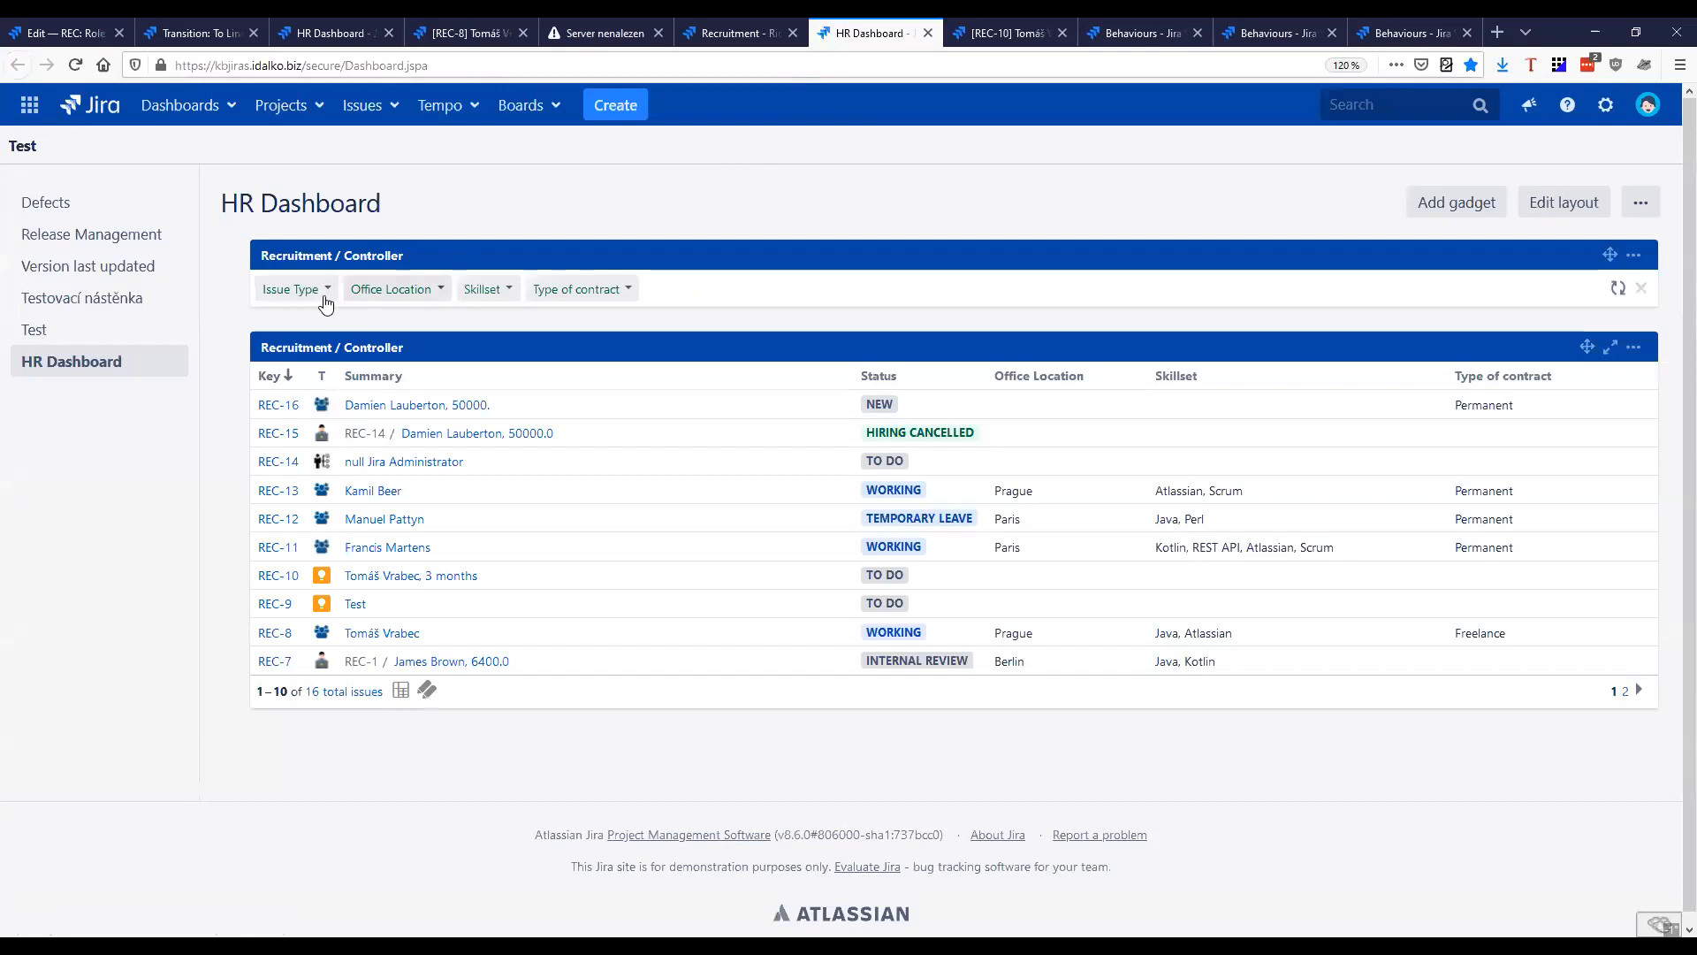
{"action": "left_click", "coordinate": [310, 299]}
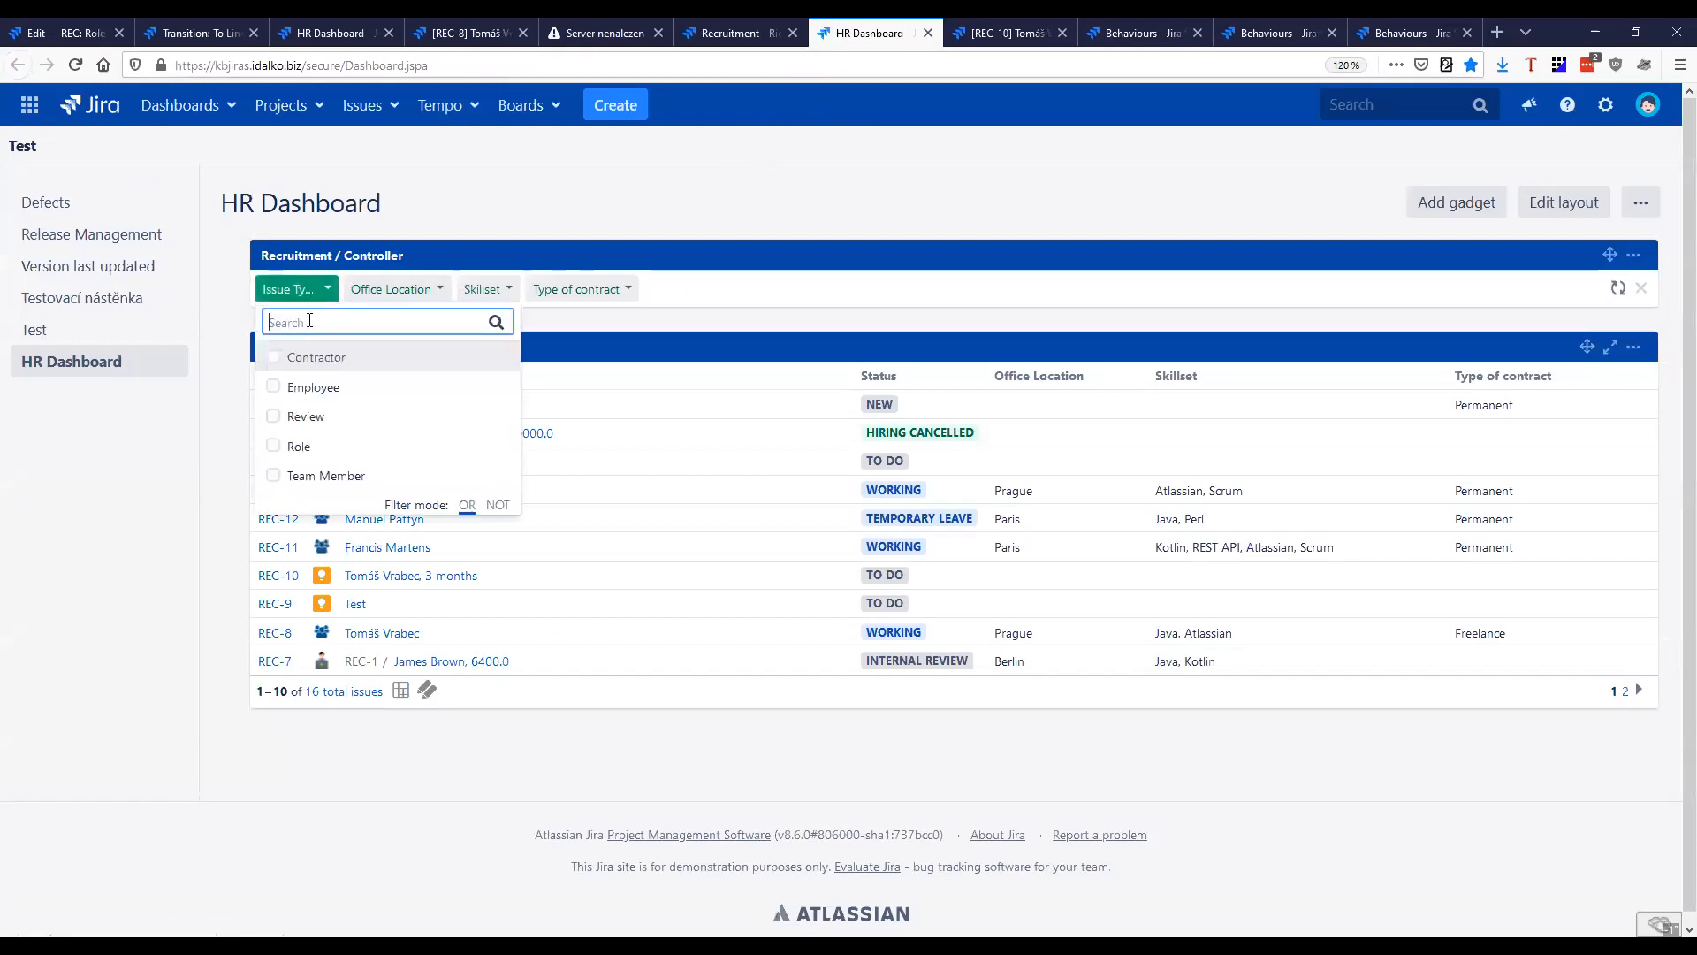
{"action": "left_click", "coordinate": [384, 295]}
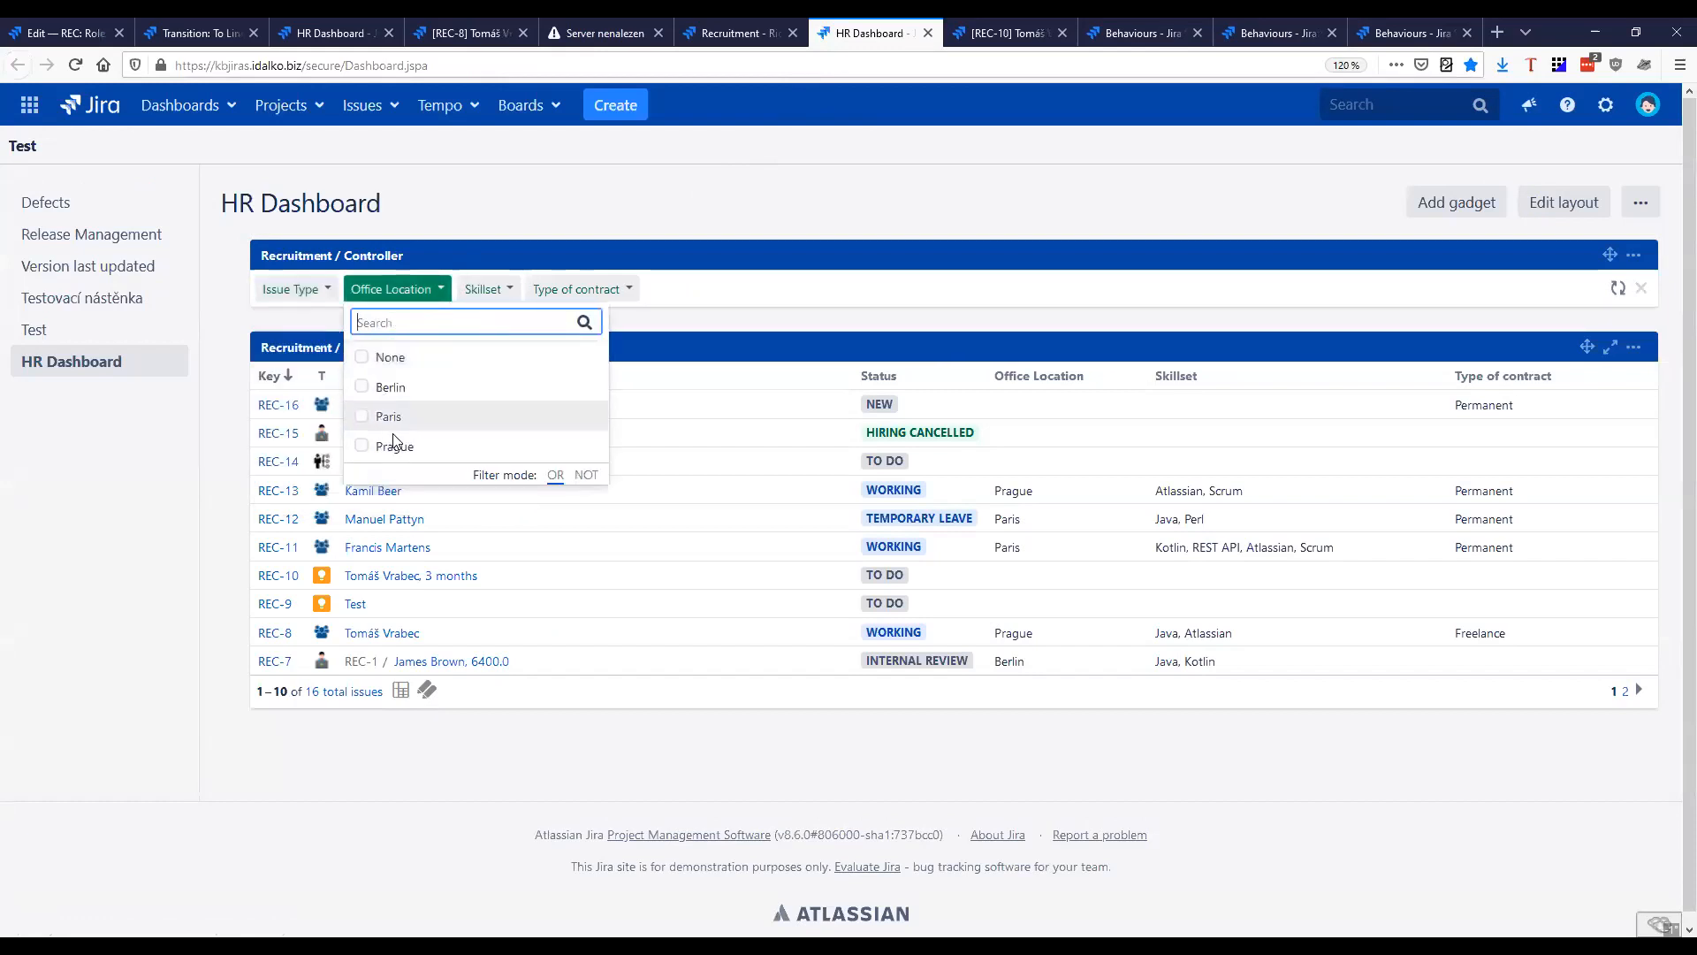
{"action": "left_click", "coordinate": [484, 290]}
{"action": "left_click", "coordinate": [579, 289]}
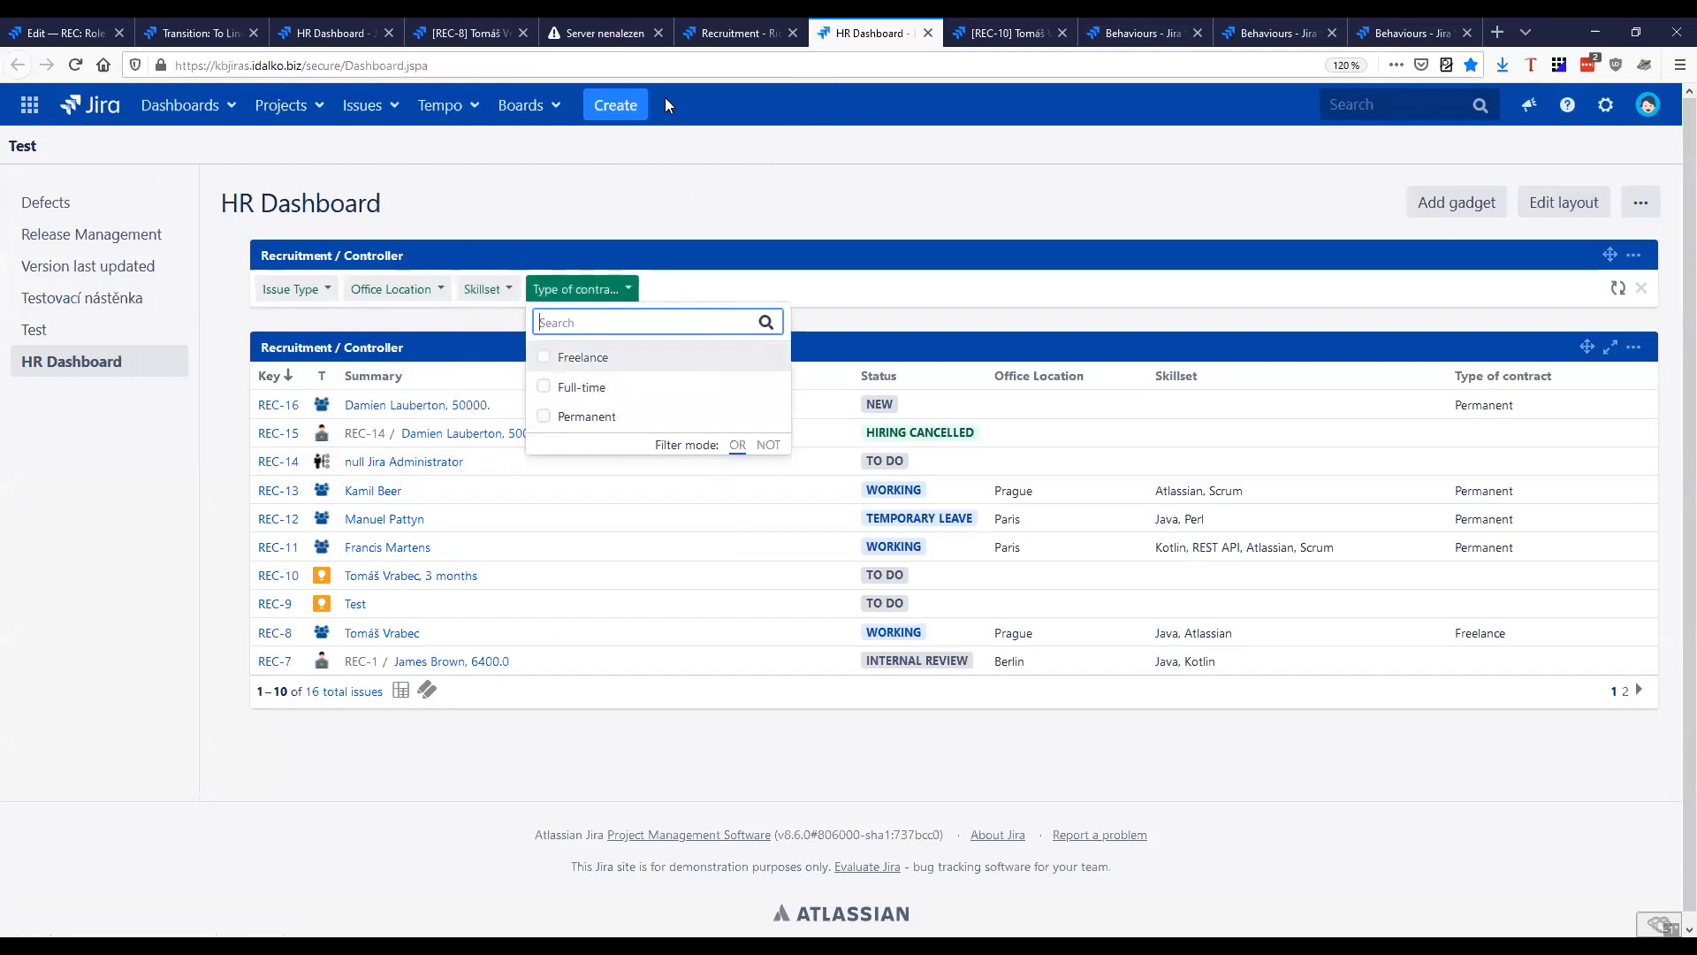
Examine the columns of the rich filter's Basic view and compare them with the results gadget on the HR Dashboard
{"action": "left_click", "coordinate": [703, 35]}
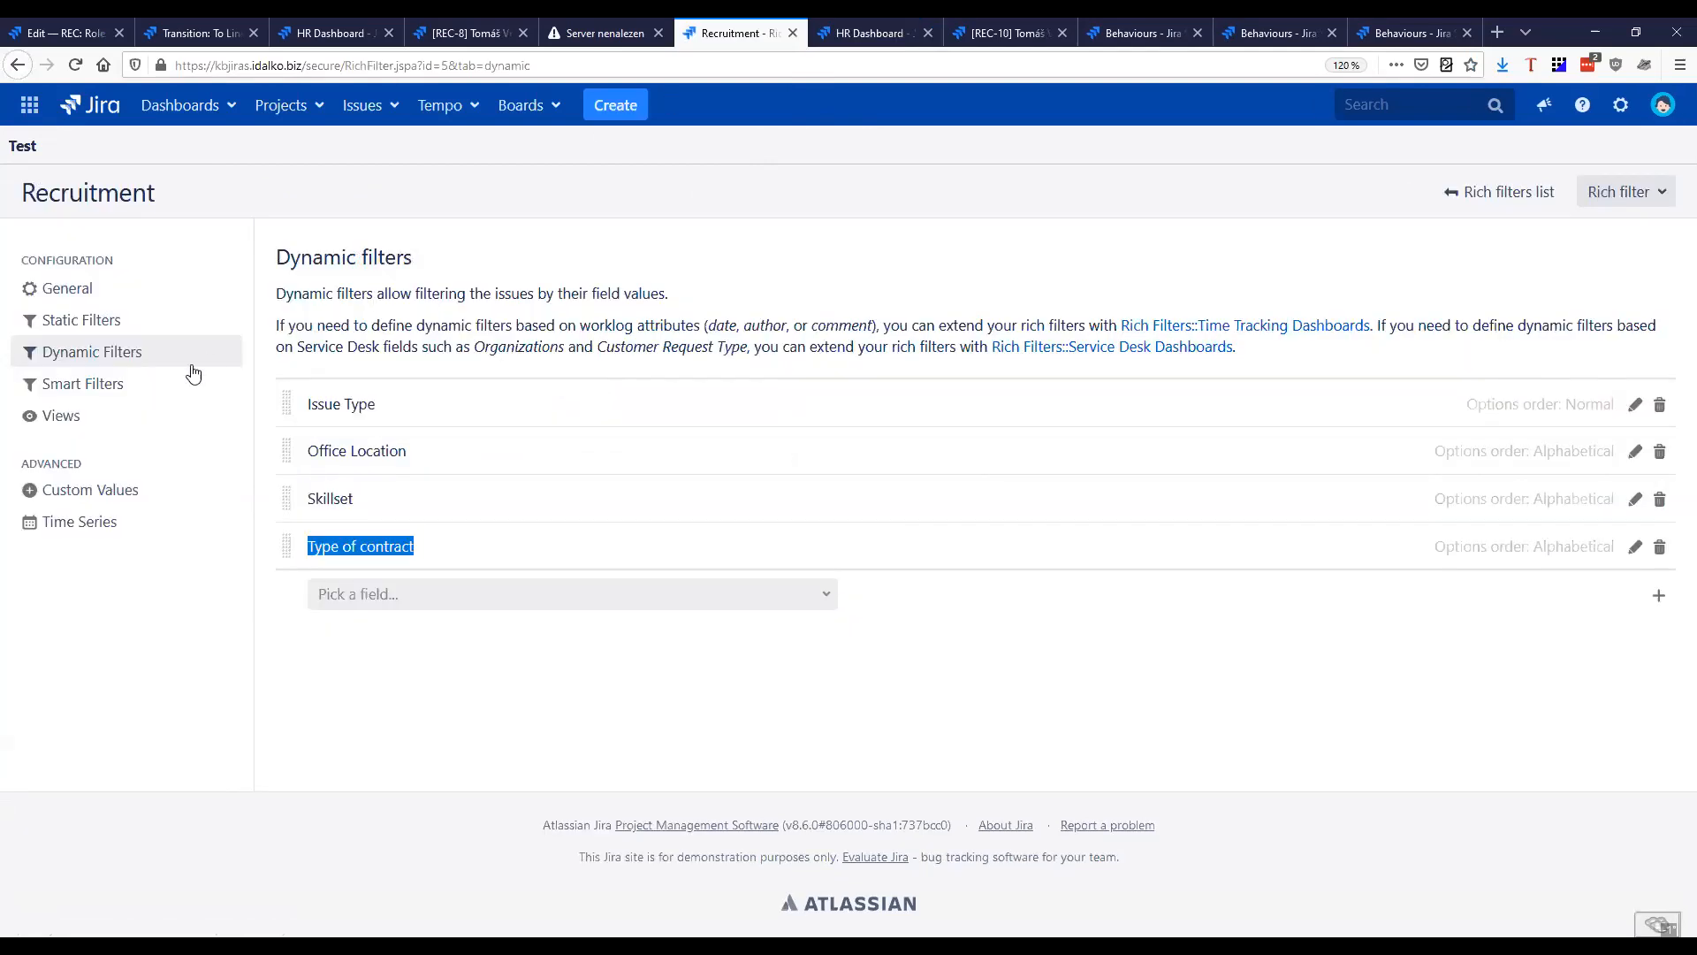
{"action": "left_click", "coordinate": [113, 426]}
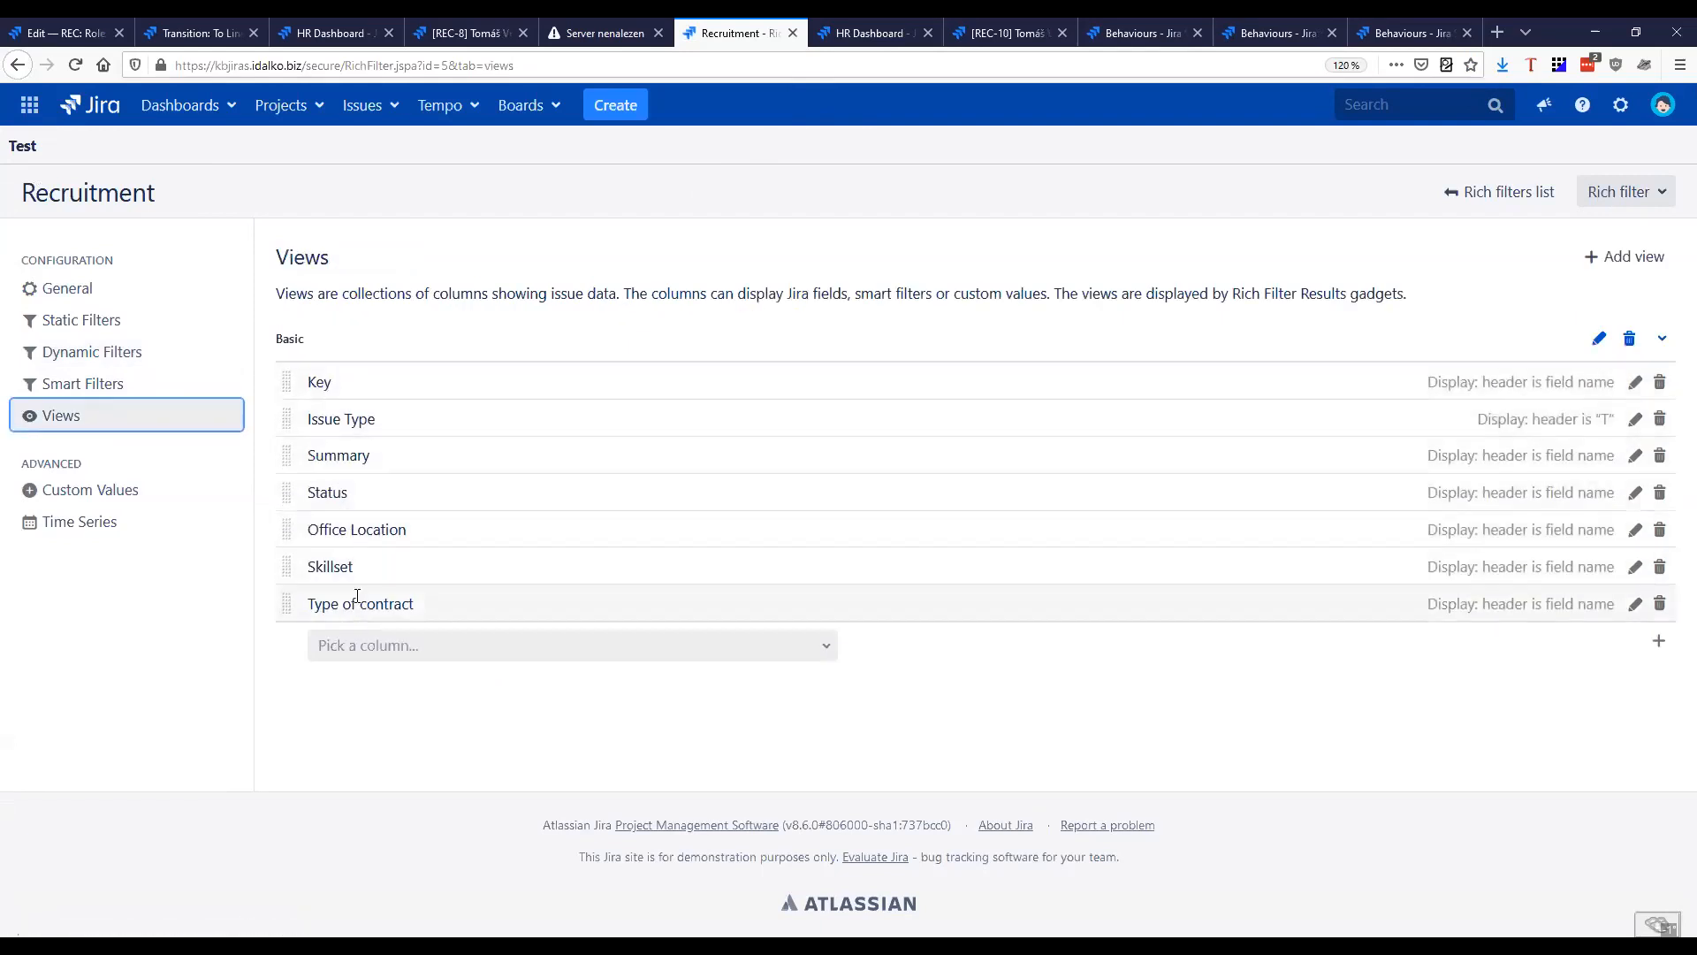
{"action": "double_click", "coordinate": [326, 383]}
{"action": "left_click_drag", "start_coordinate": [405, 422], "coordinate": [302, 420]}
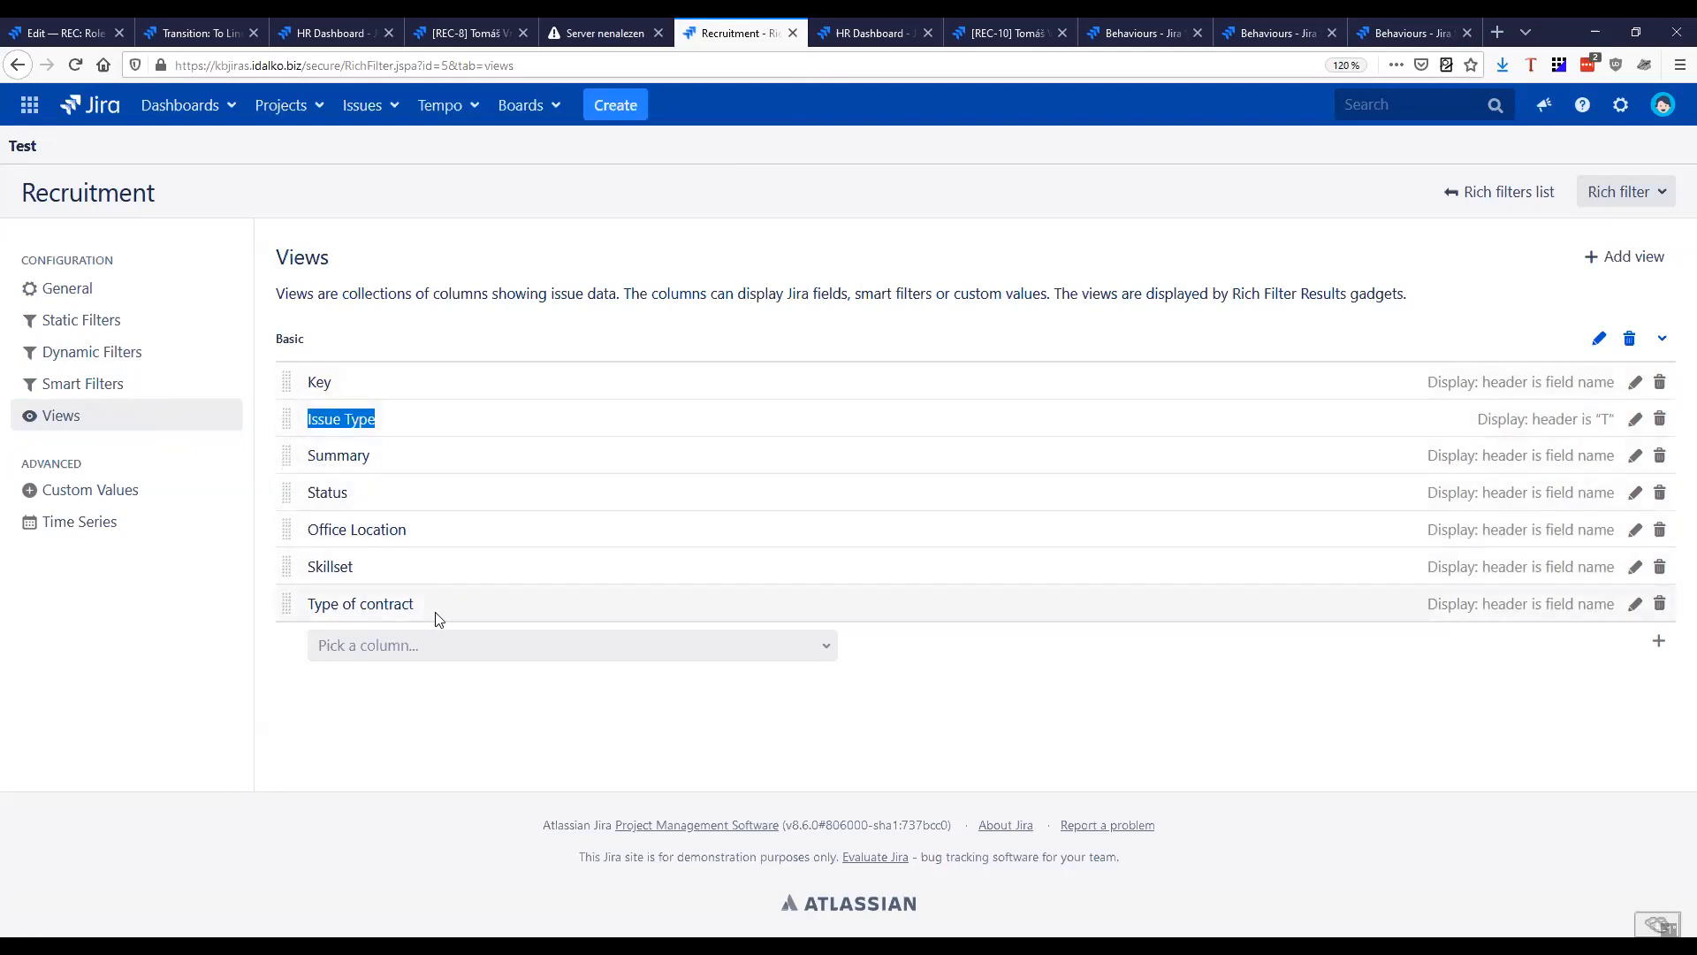
{"action": "left_click", "coordinate": [859, 37]}
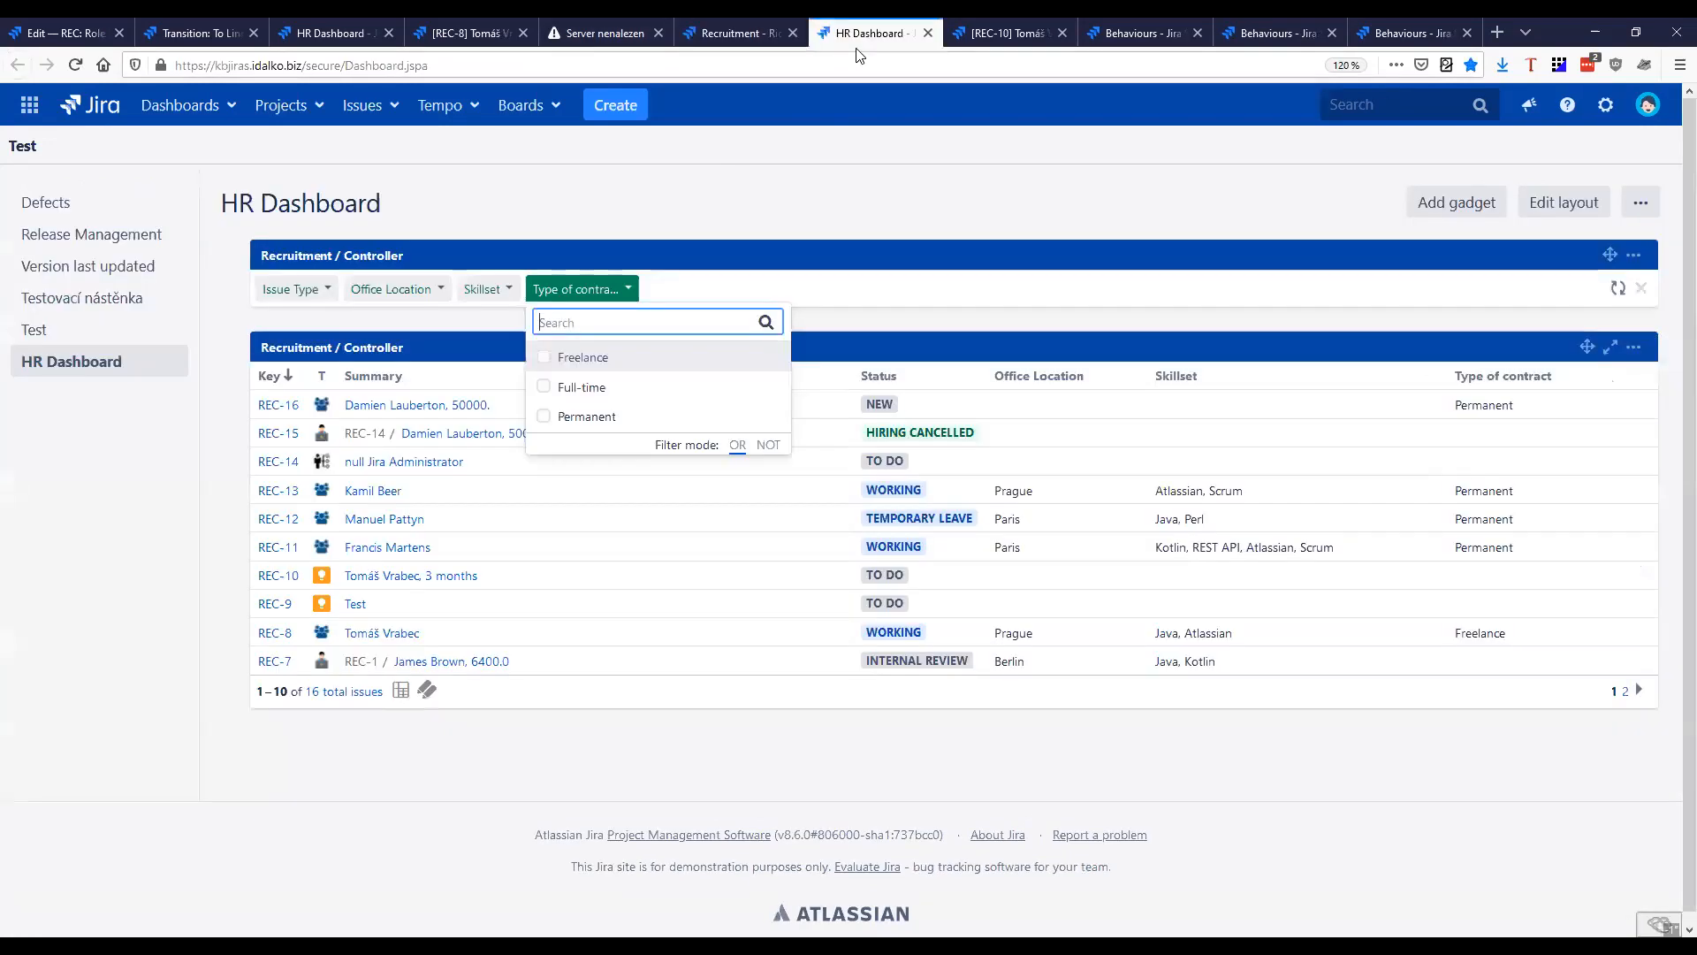
{"action": "left_click", "coordinate": [934, 317]}
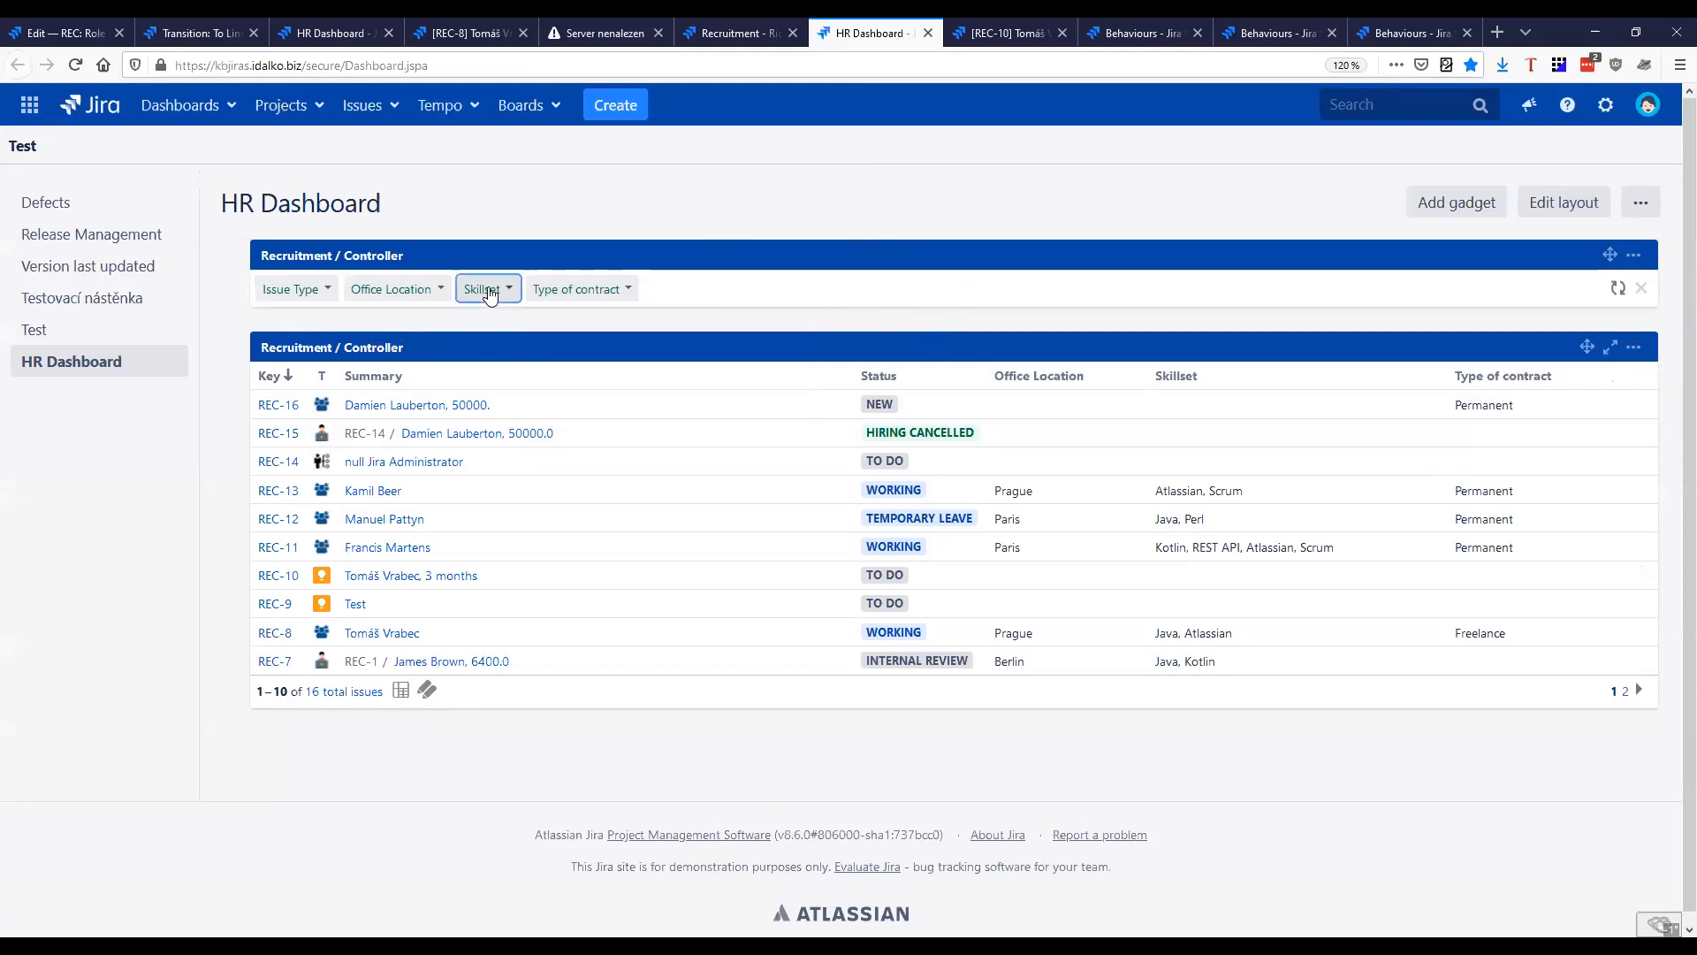
Filter the HR Dashboard to Team Member issues with the Java skillset and the Prague office location
{"action": "left_click", "coordinate": [491, 291]}
{"action": "left_click", "coordinate": [318, 290]}
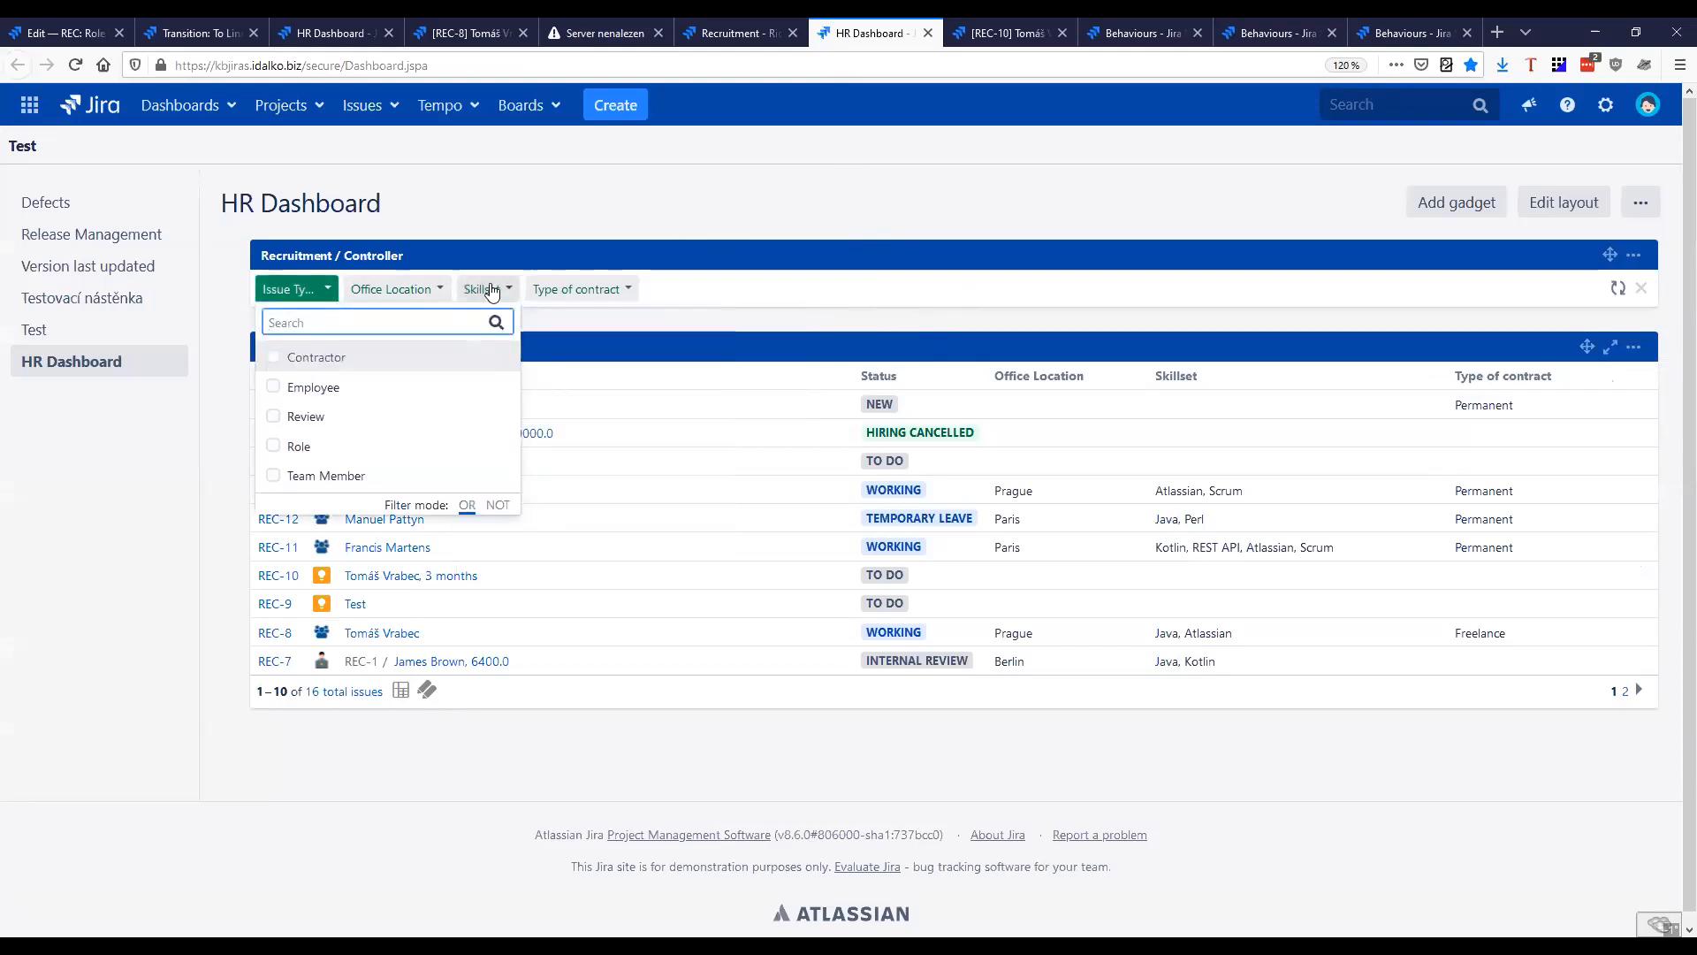
{"action": "left_click", "coordinate": [486, 290]}
{"action": "left_click", "coordinate": [507, 418]}
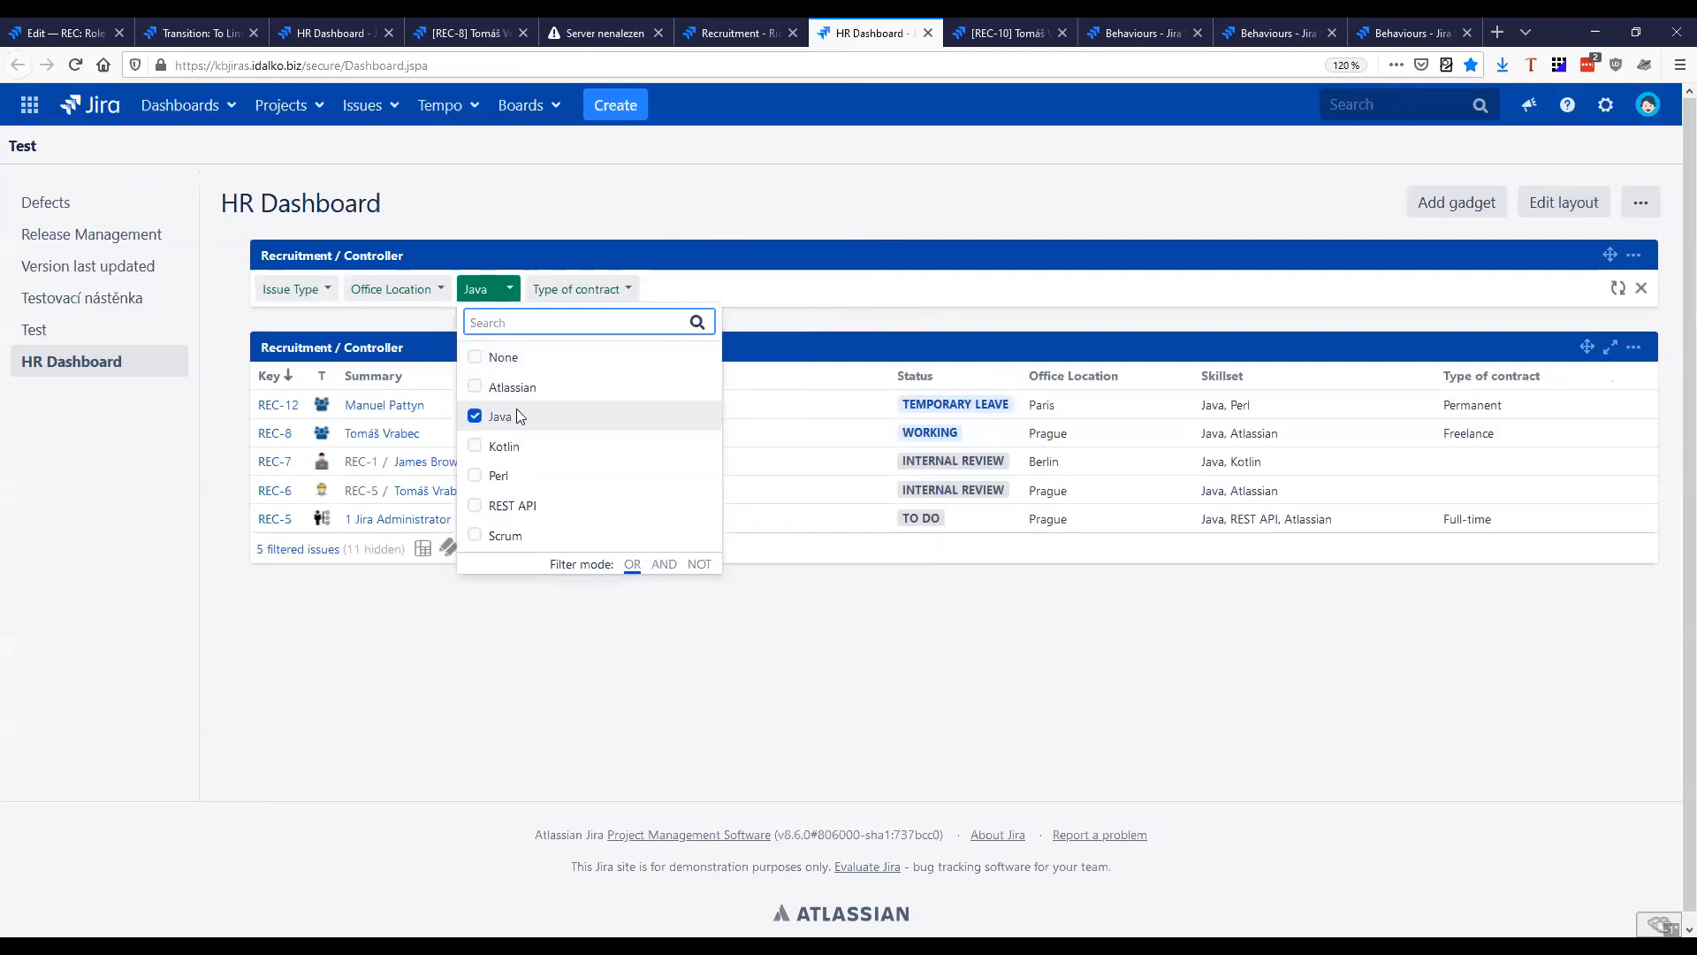
{"action": "left_click", "coordinate": [392, 291]}
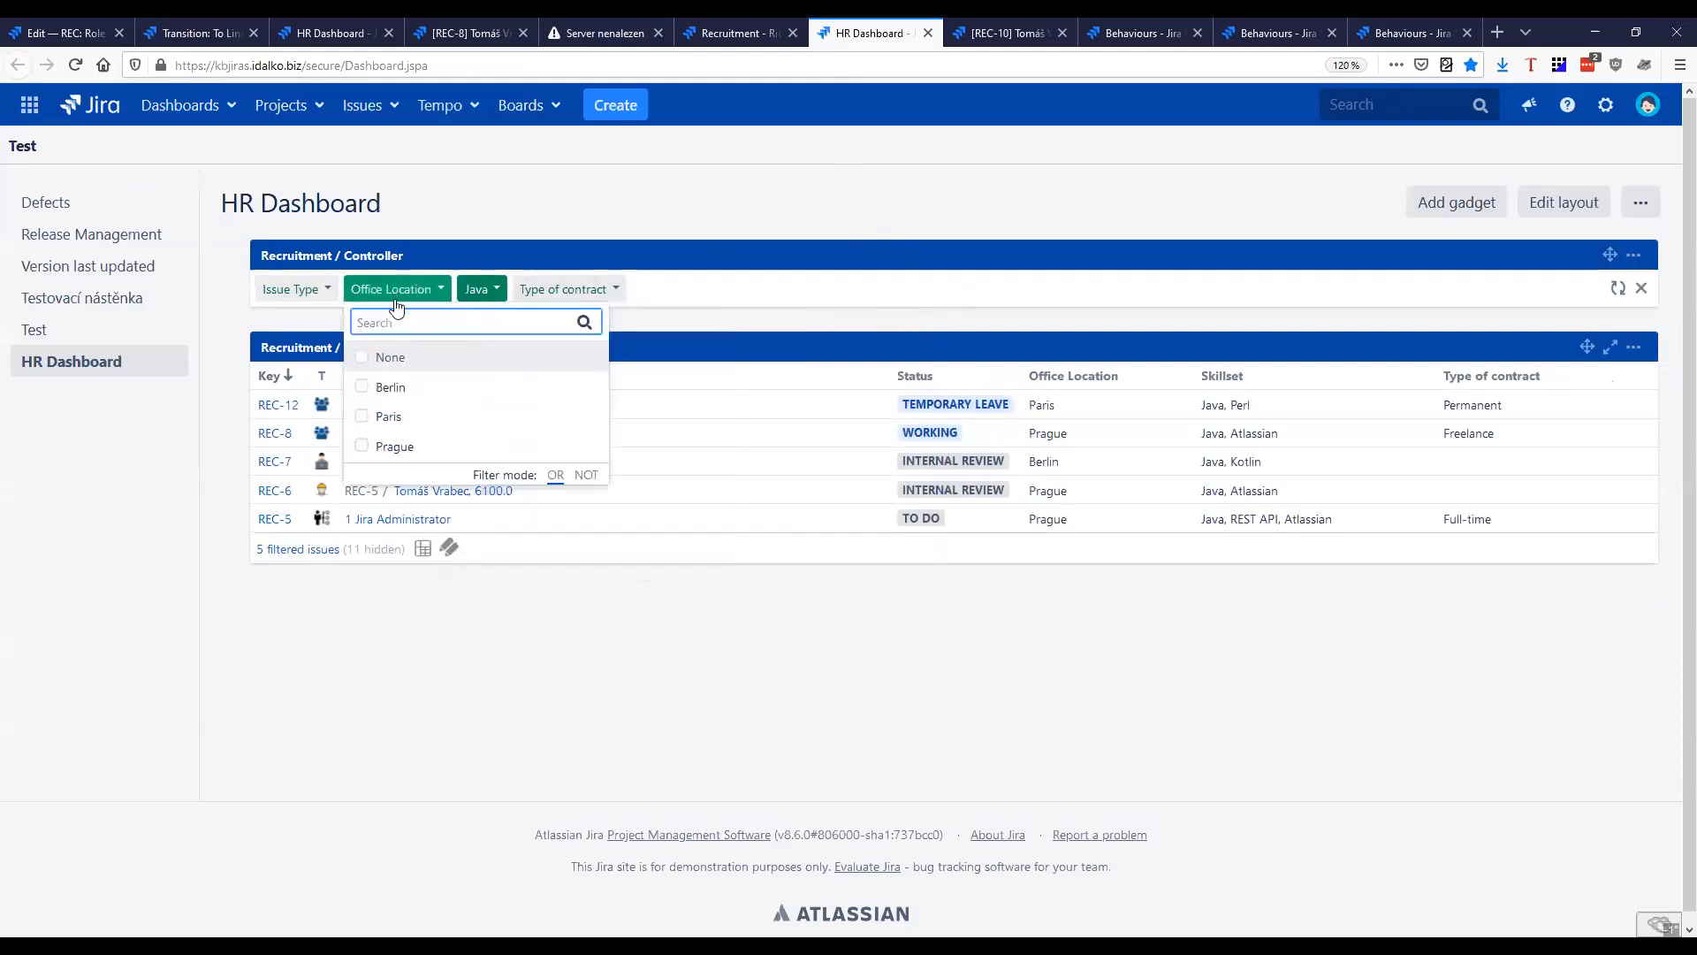
{"action": "left_click", "coordinate": [402, 447]}
{"action": "left_click", "coordinate": [337, 336]}
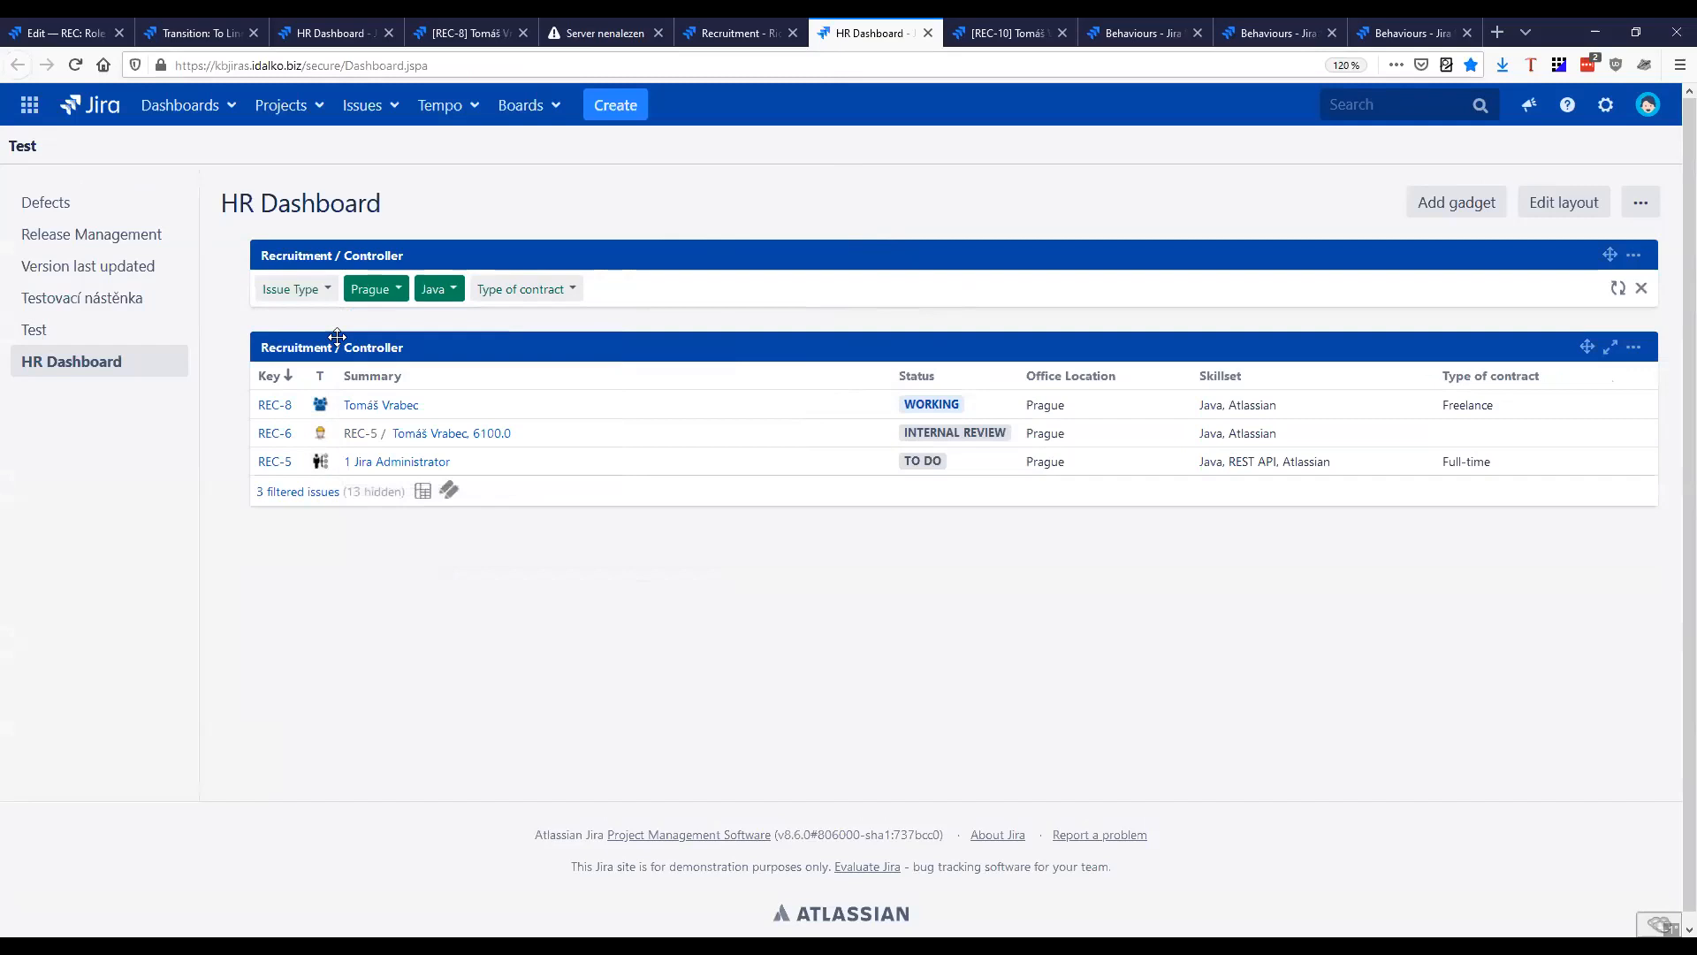
{"action": "left_click", "coordinate": [298, 289]}
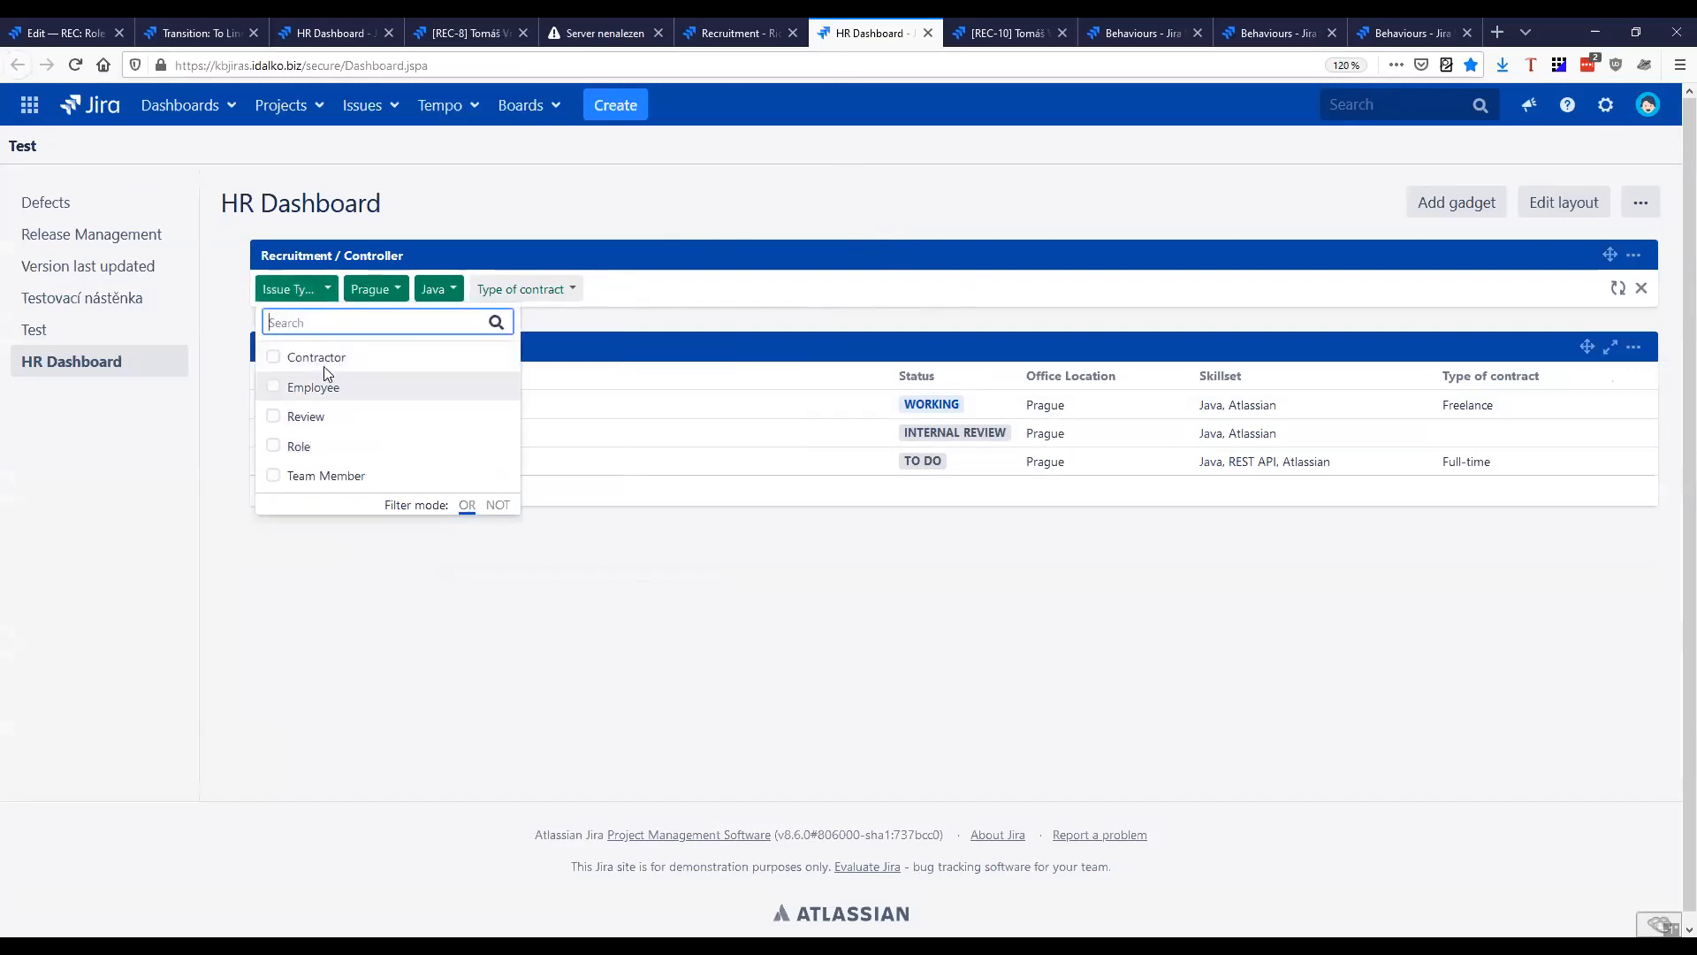
{"action": "left_click", "coordinate": [320, 479]}
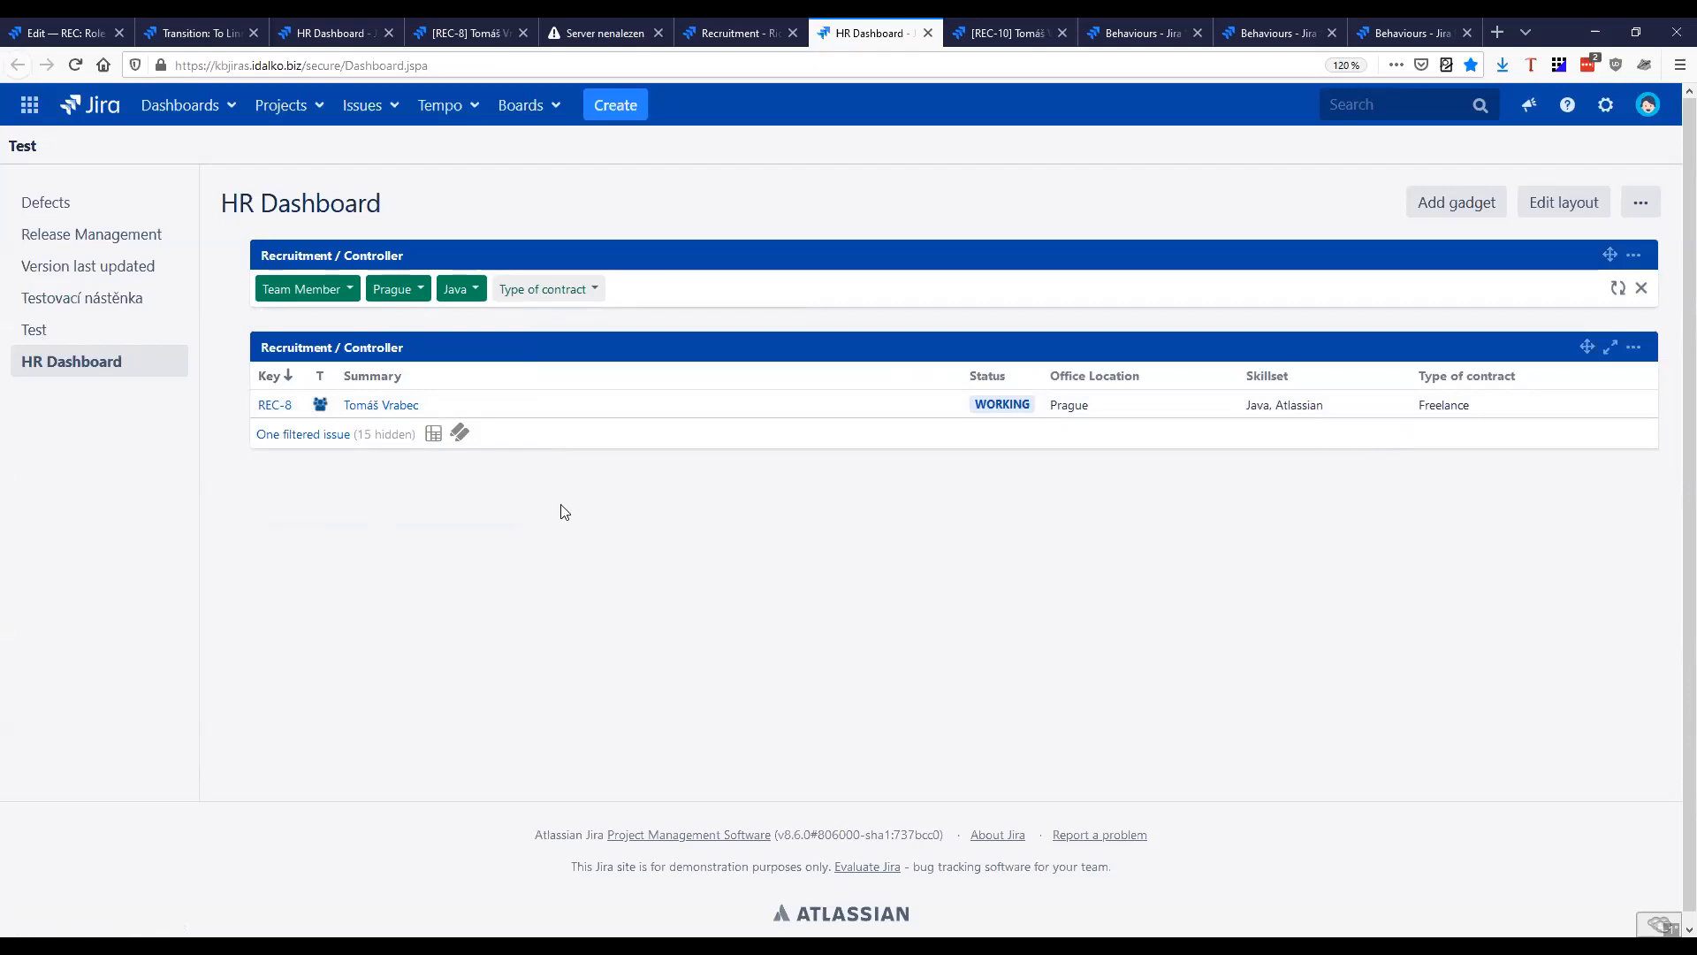
Clear the Team Member, Prague and Java filters on the HR Dashboard
{"action": "left_click", "coordinate": [306, 292]}
{"action": "left_click", "coordinate": [380, 356]}
{"action": "left_click", "coordinate": [398, 289]}
{"action": "left_click", "coordinate": [417, 356]}
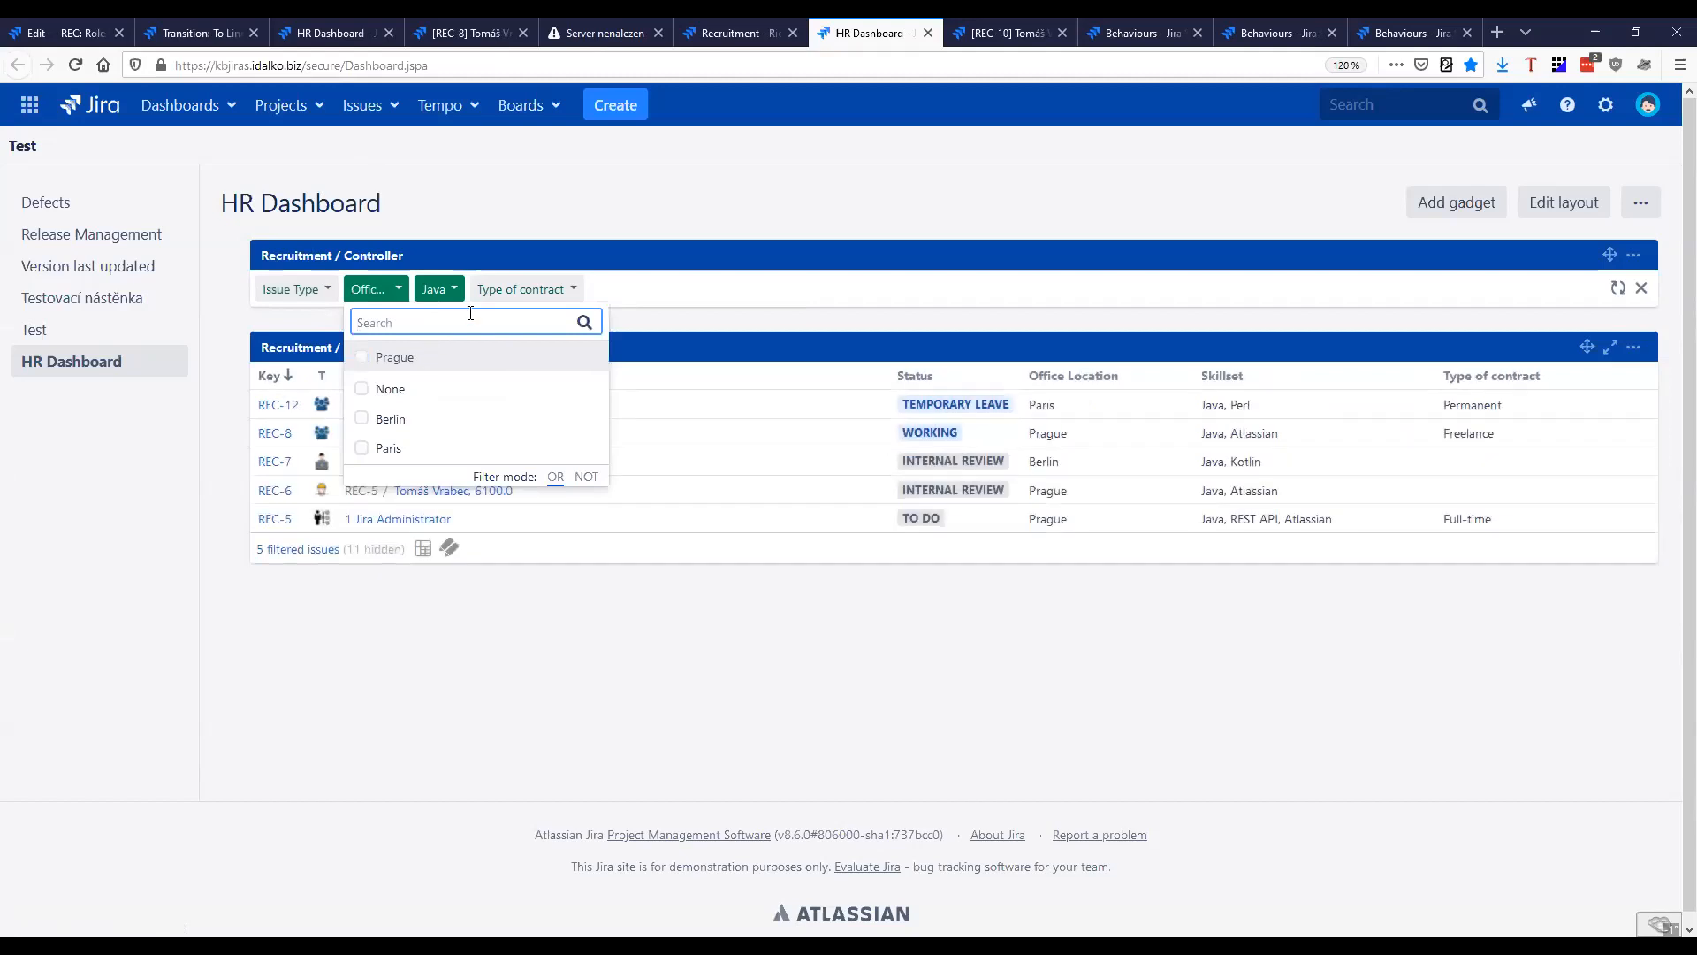
{"action": "left_click", "coordinate": [451, 290]}
{"action": "left_click", "coordinate": [482, 356]}
{"action": "left_click", "coordinate": [398, 289]}
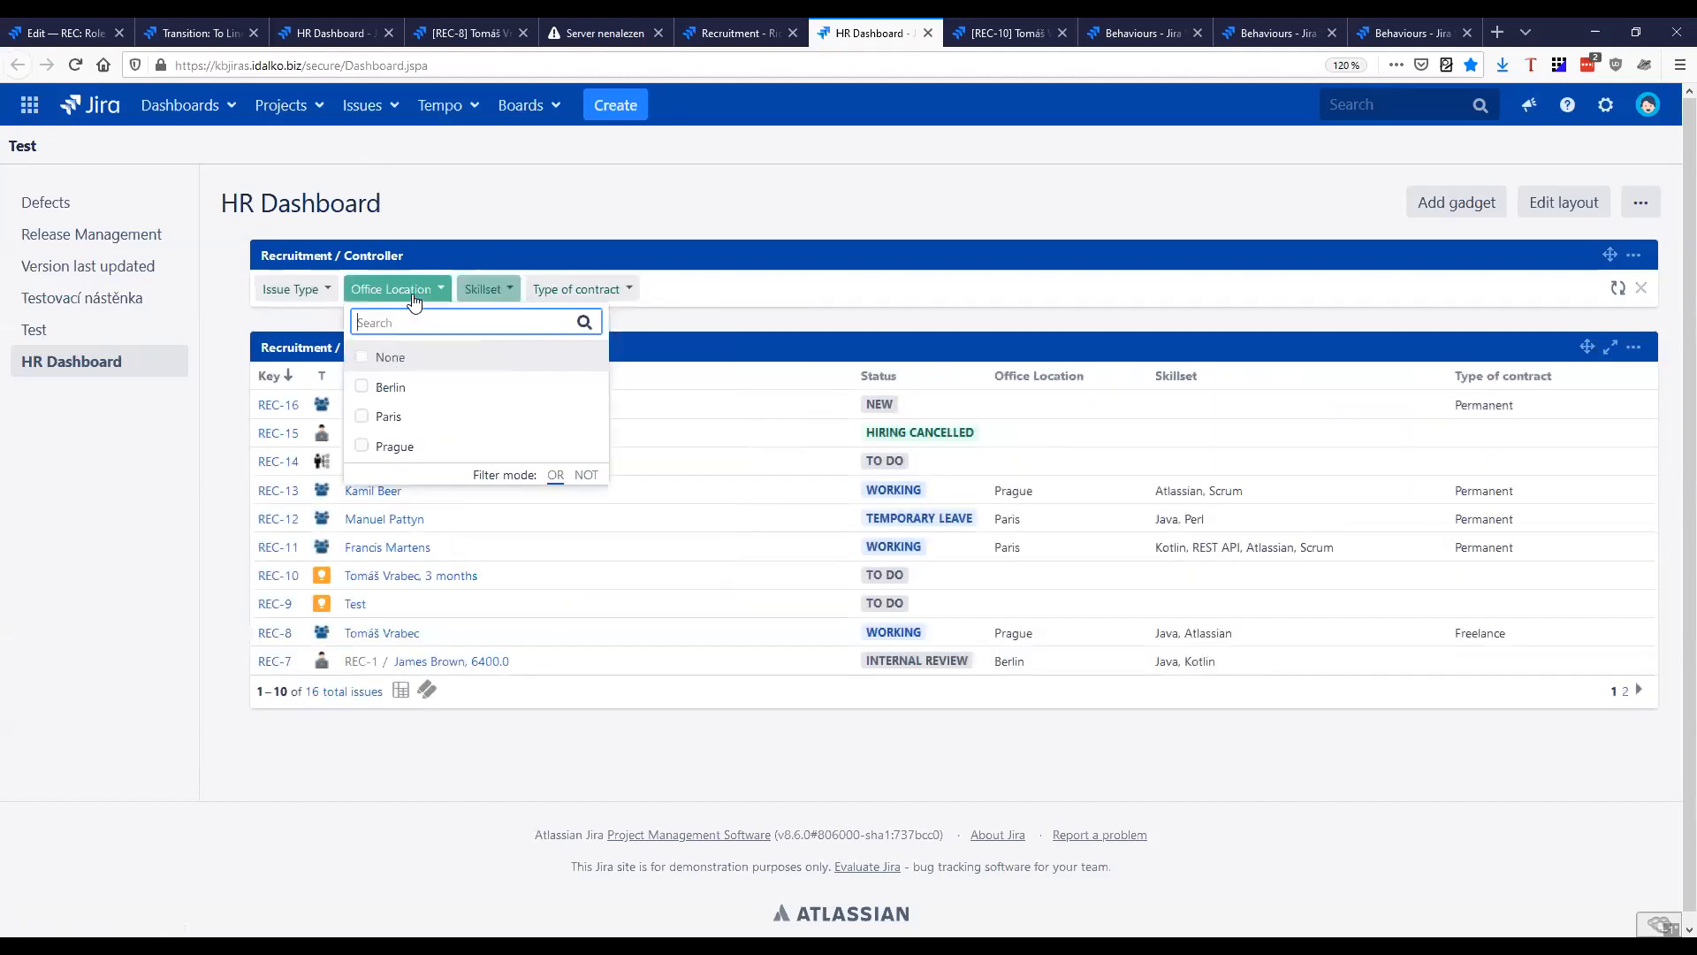
{"action": "left_click", "coordinate": [683, 322]}
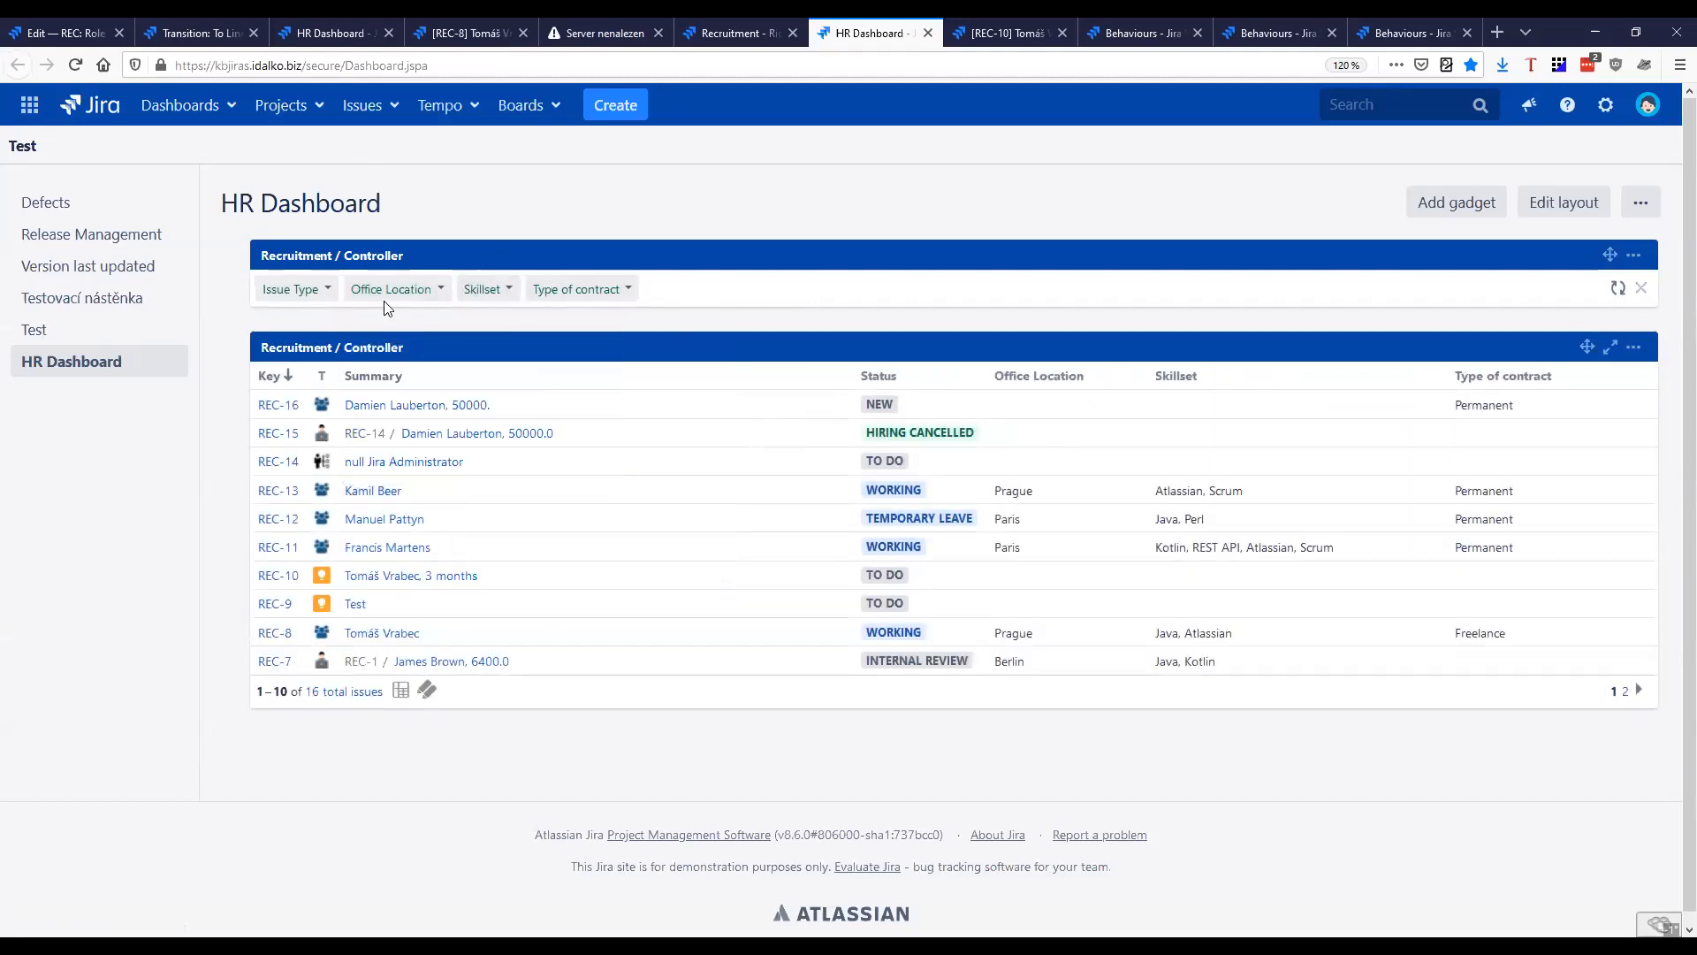
Filter the HR Dashboard to Team Member issues in Paris with Permanent or Full-time contracts
{"action": "left_click", "coordinate": [320, 292]}
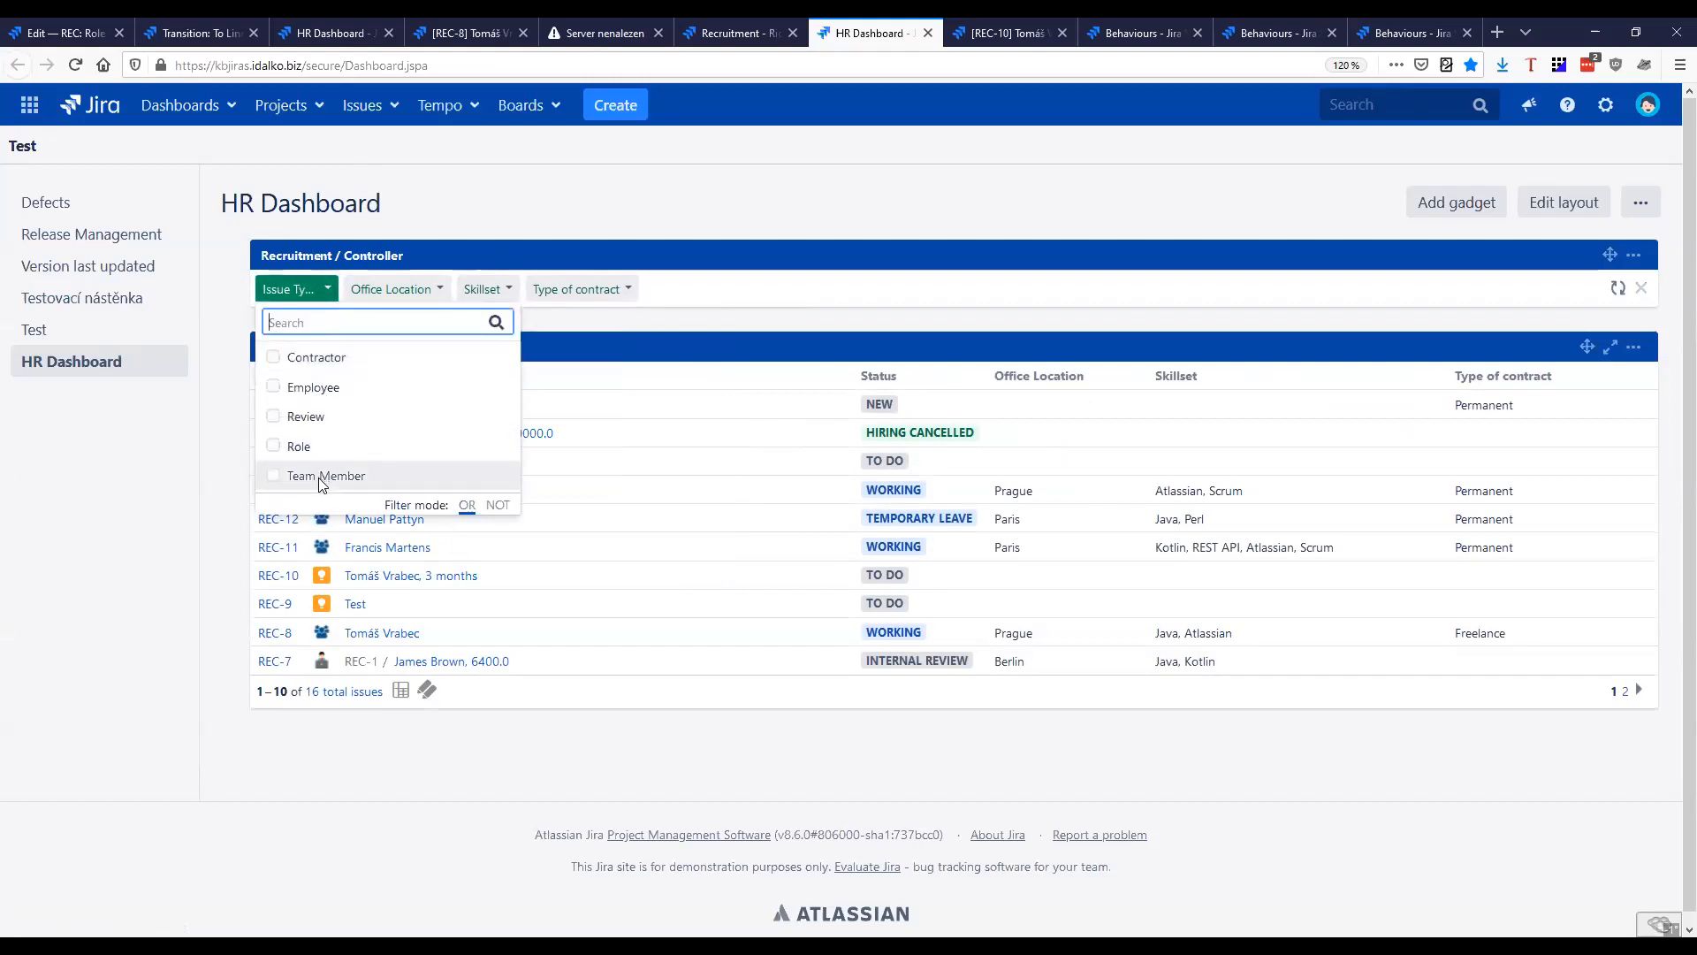
{"action": "left_click", "coordinate": [320, 477]}
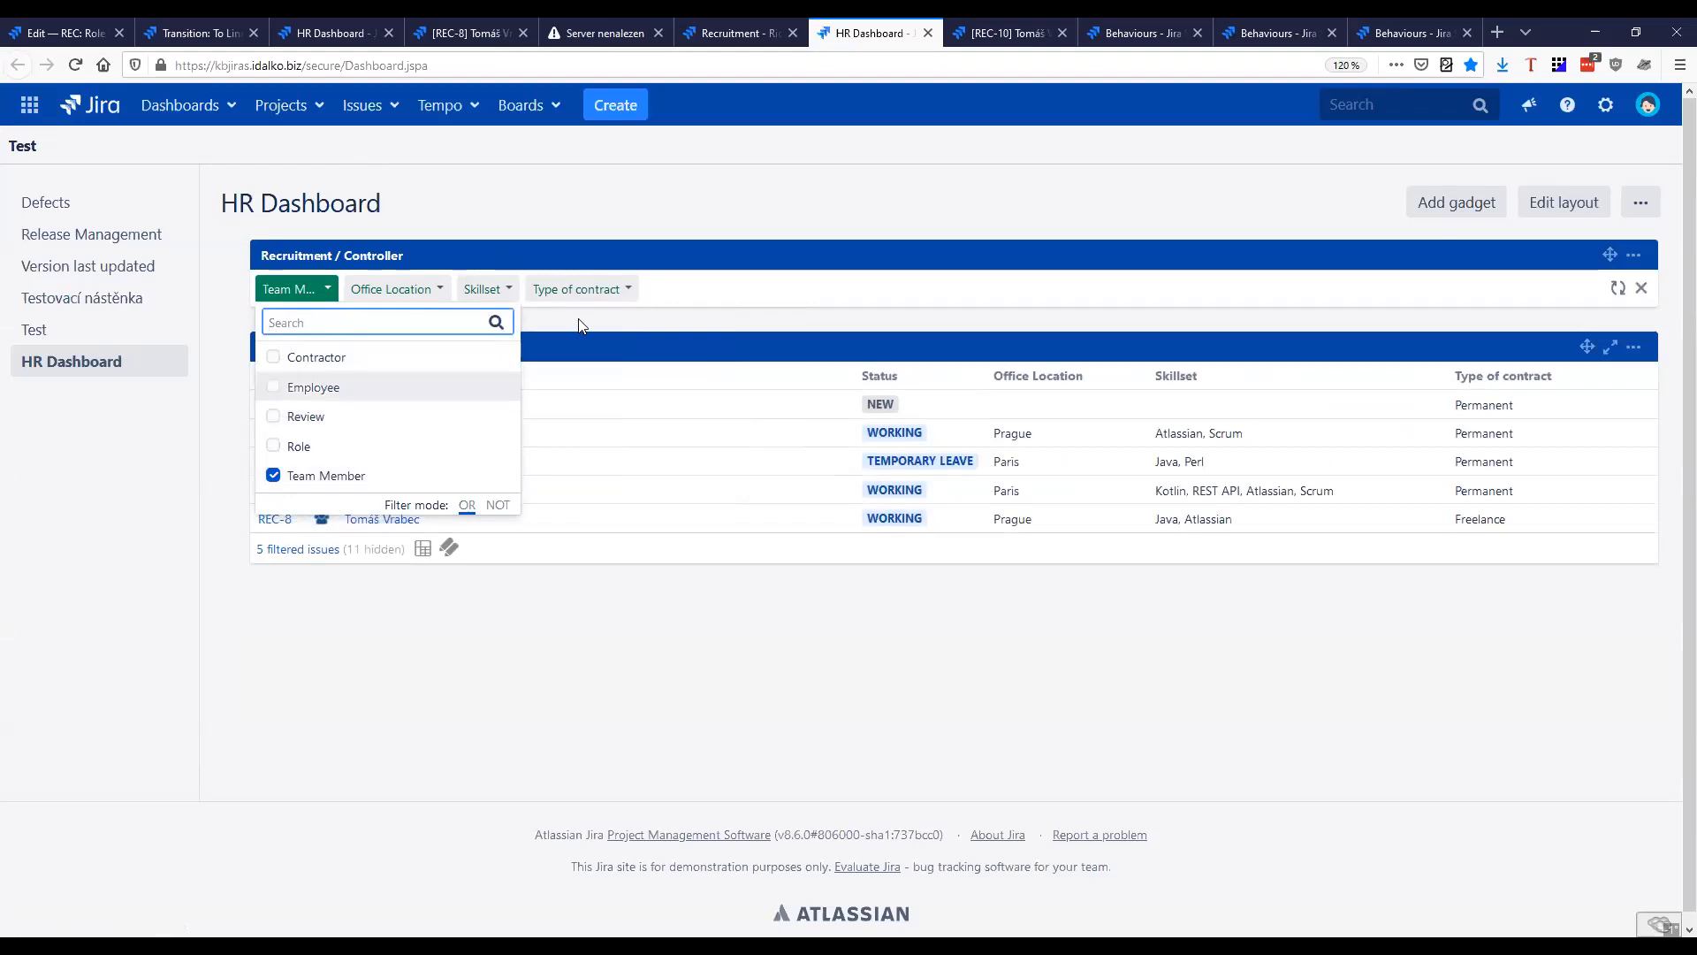
{"action": "left_click", "coordinate": [417, 289]}
{"action": "left_click", "coordinate": [416, 423]}
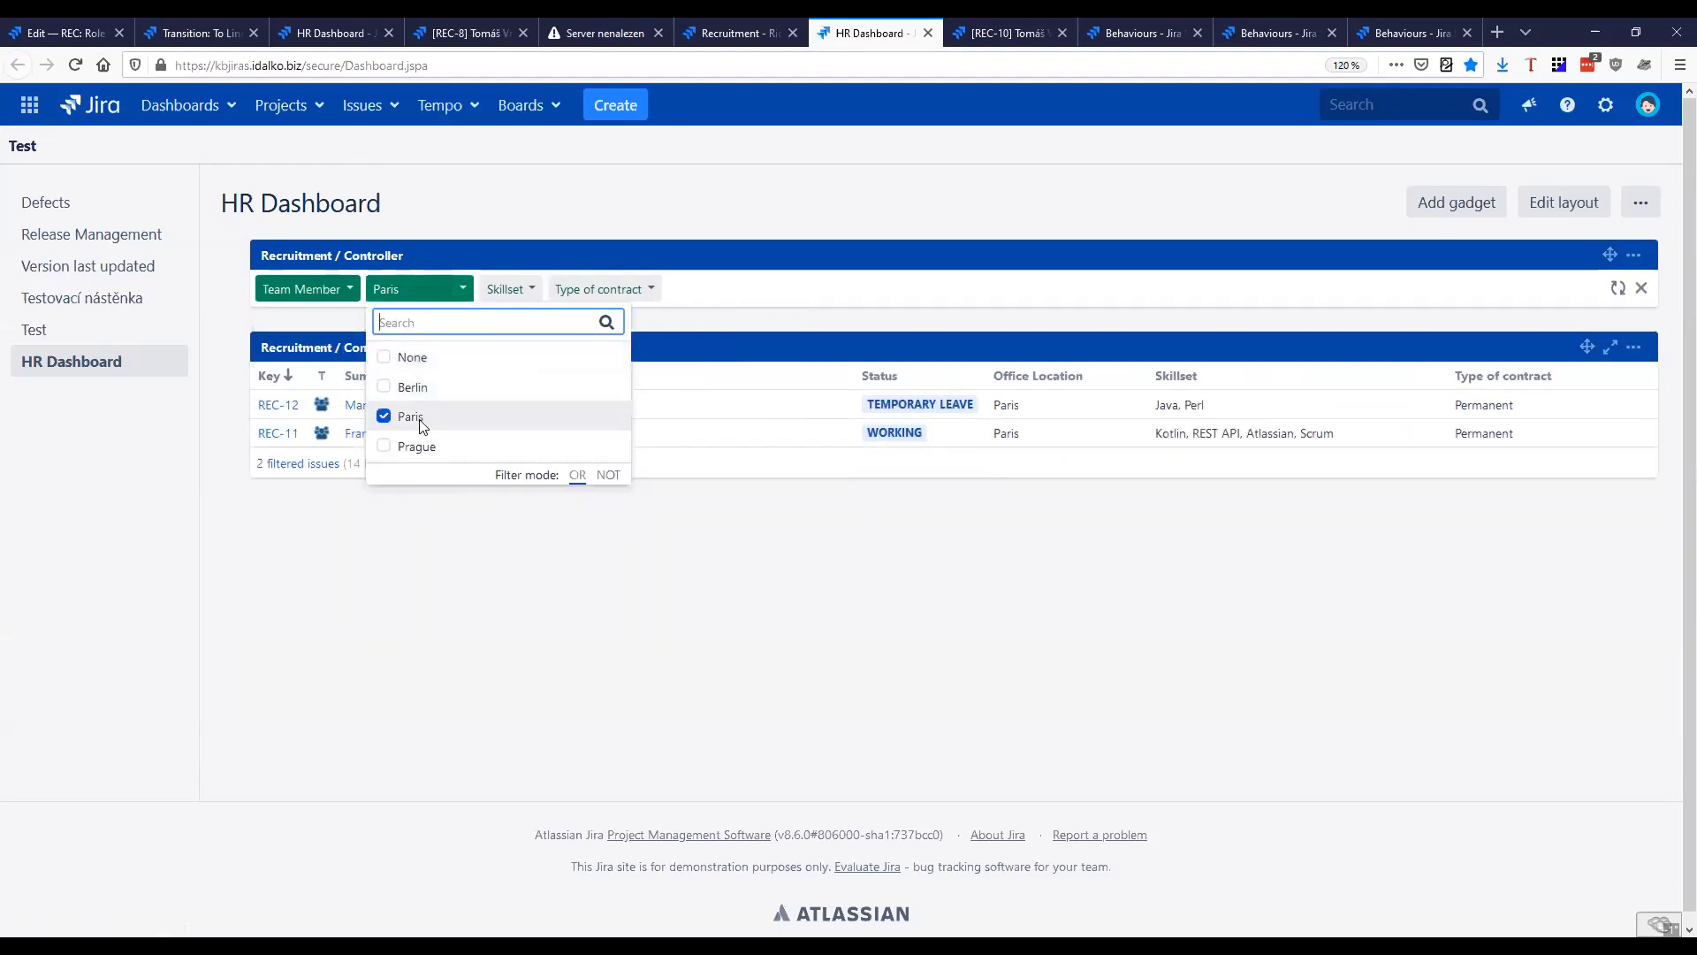
{"action": "left_click", "coordinate": [626, 291]}
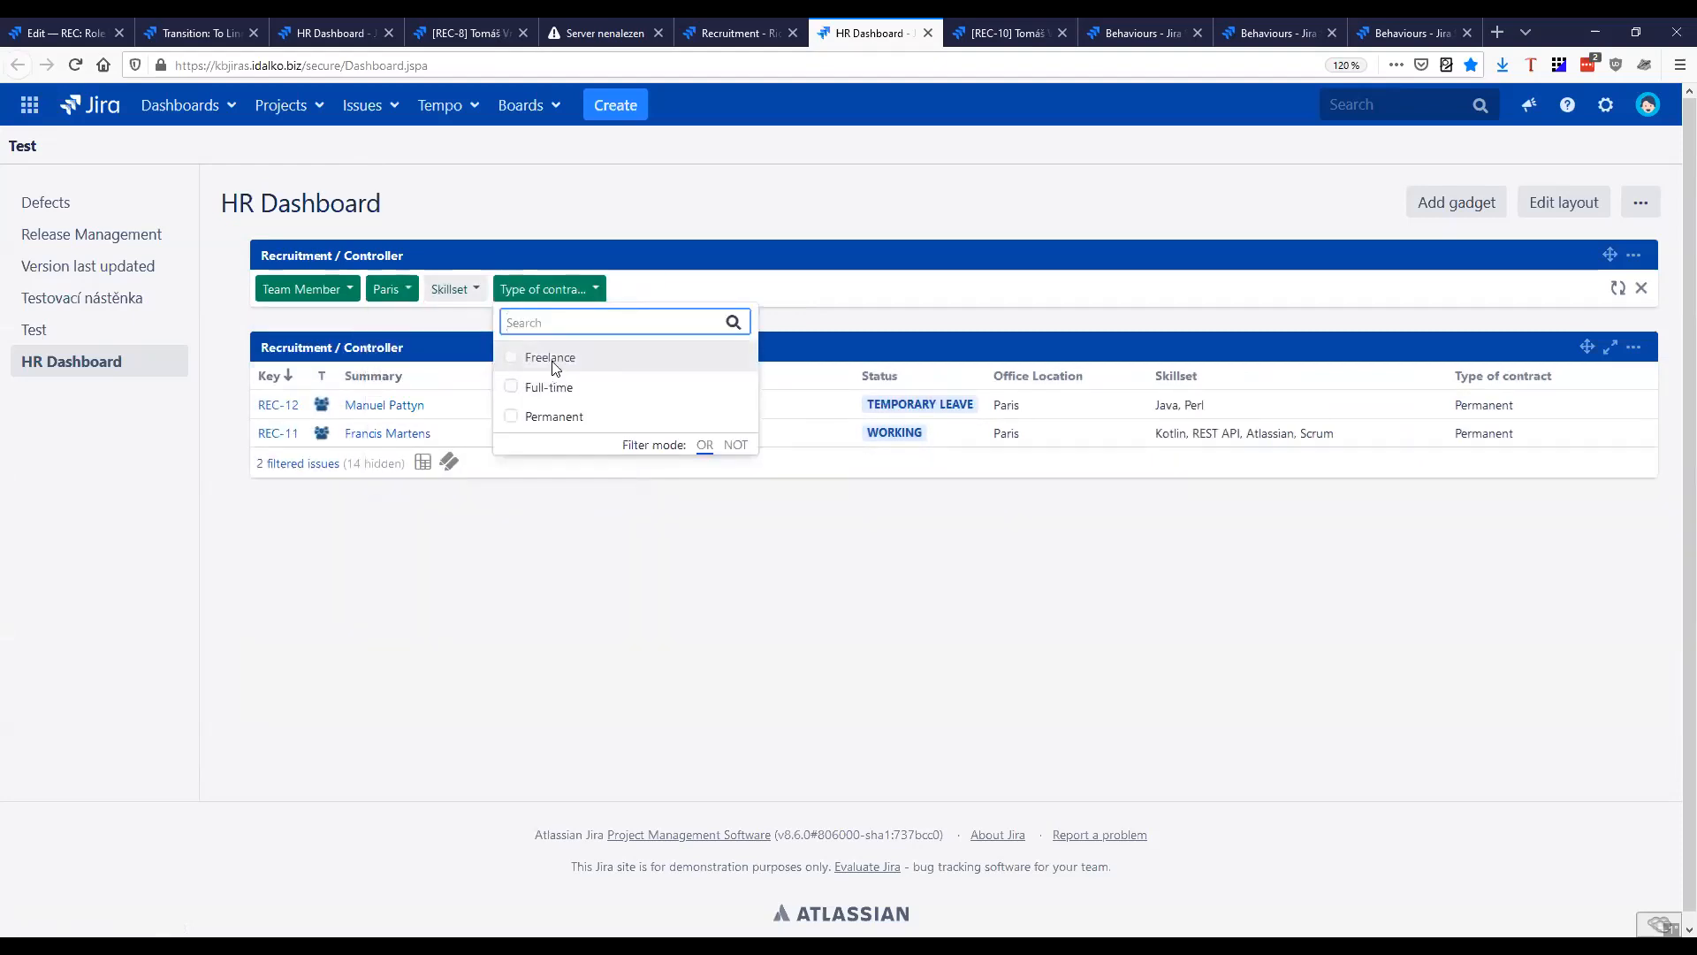
{"action": "left_click", "coordinate": [568, 417]}
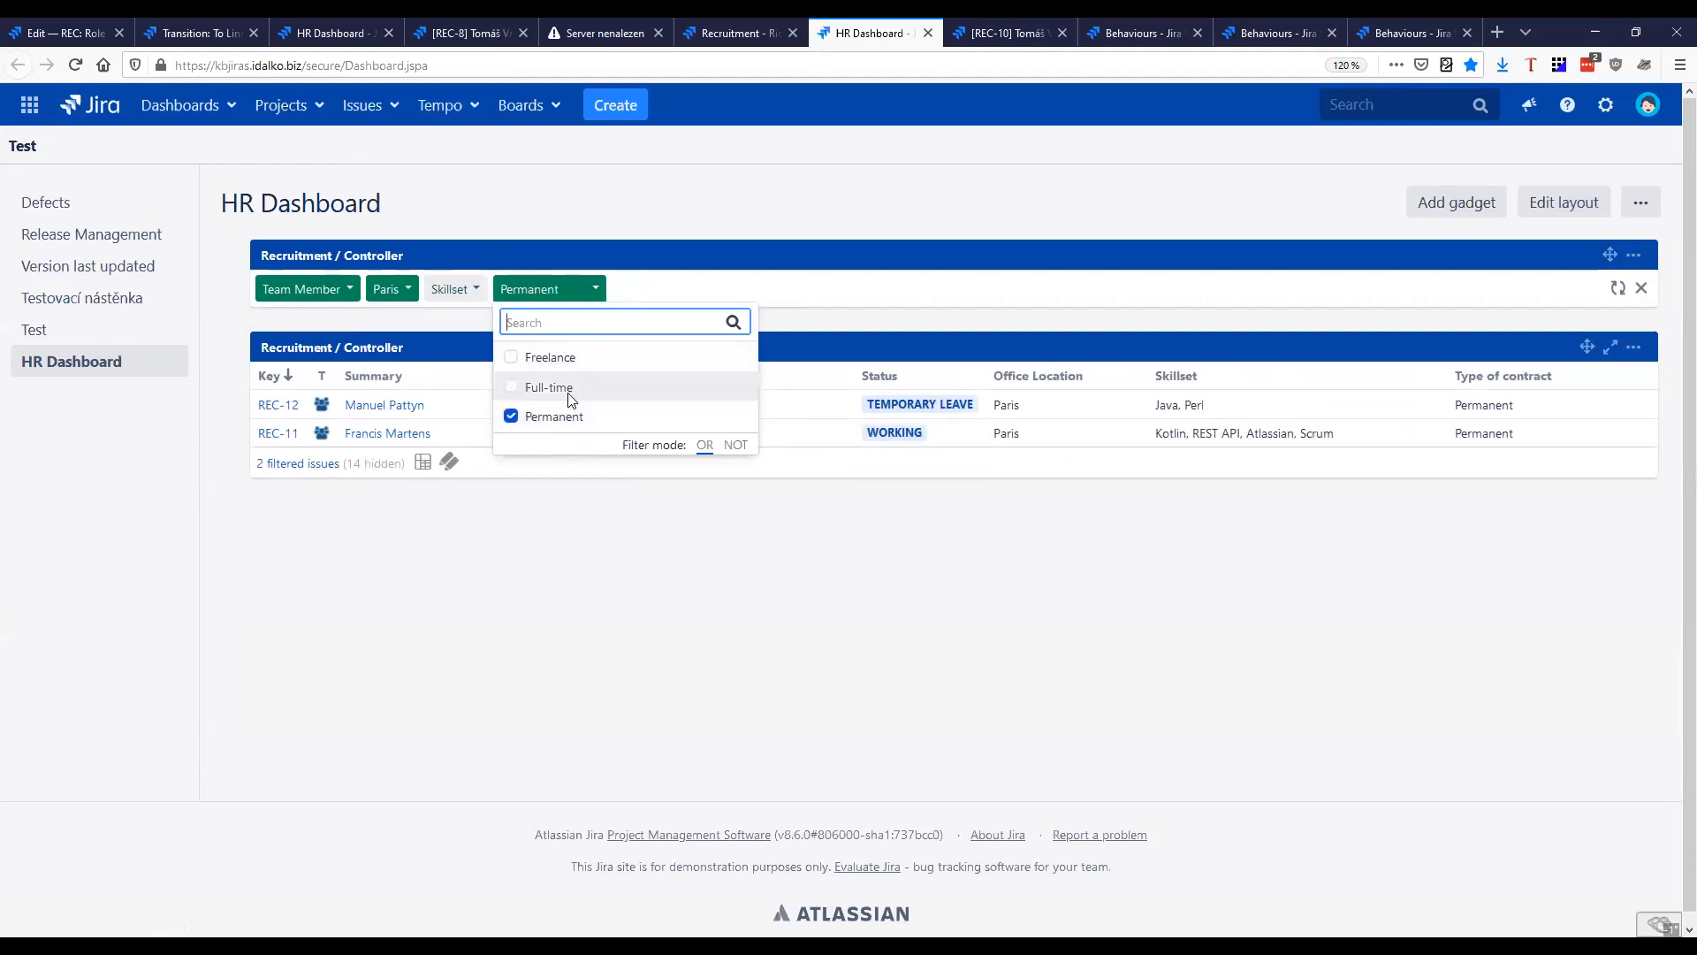
{"action": "left_click", "coordinate": [568, 389]}
{"action": "left_click", "coordinate": [568, 560]}
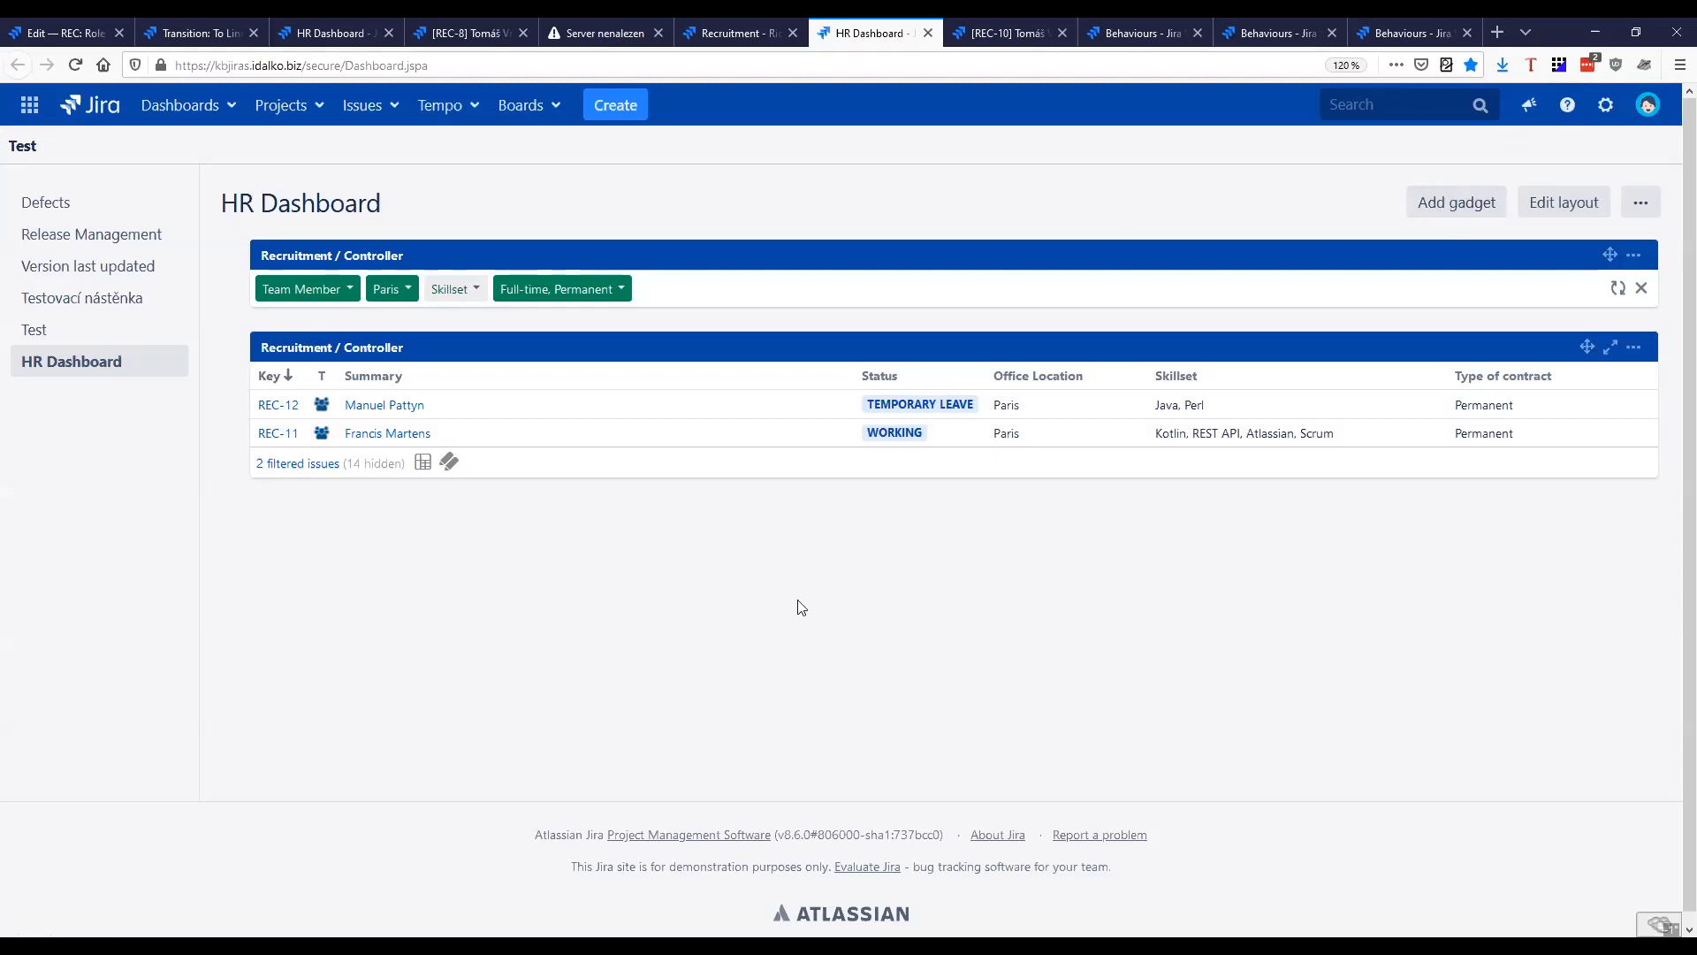
Load all gadgets available for the HR Dashboard and search them for "Rich filter"
{"action": "left_click", "coordinate": [1457, 202]}
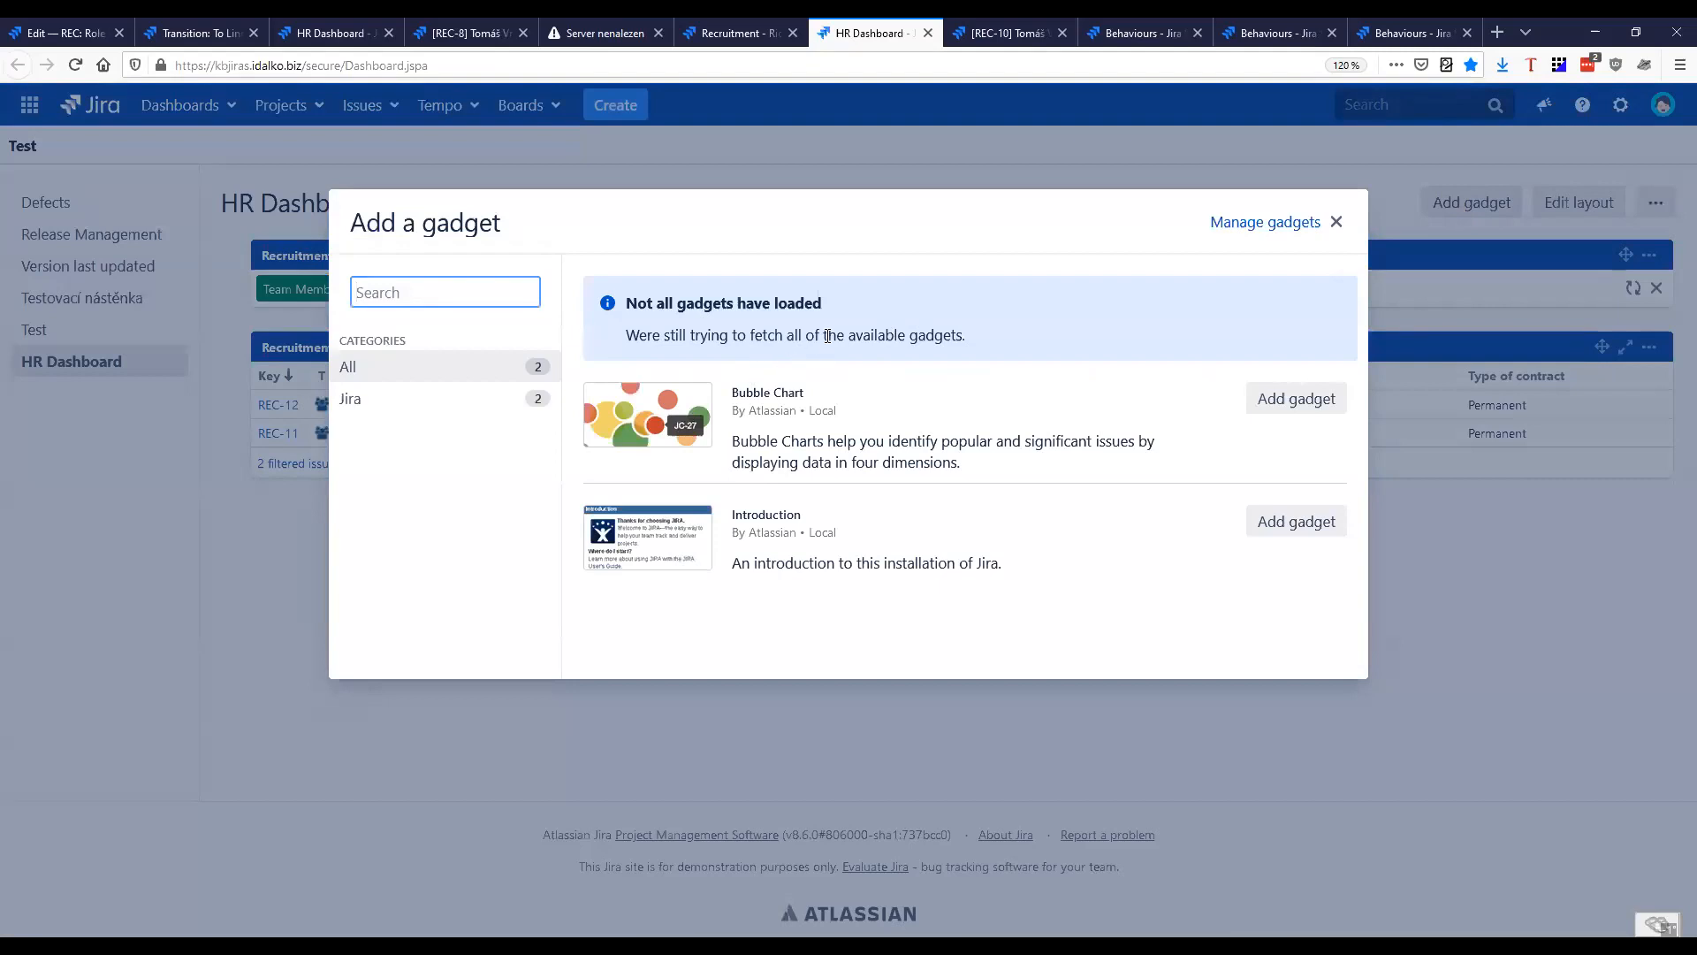
{"action": "left_click", "coordinate": [686, 364]}
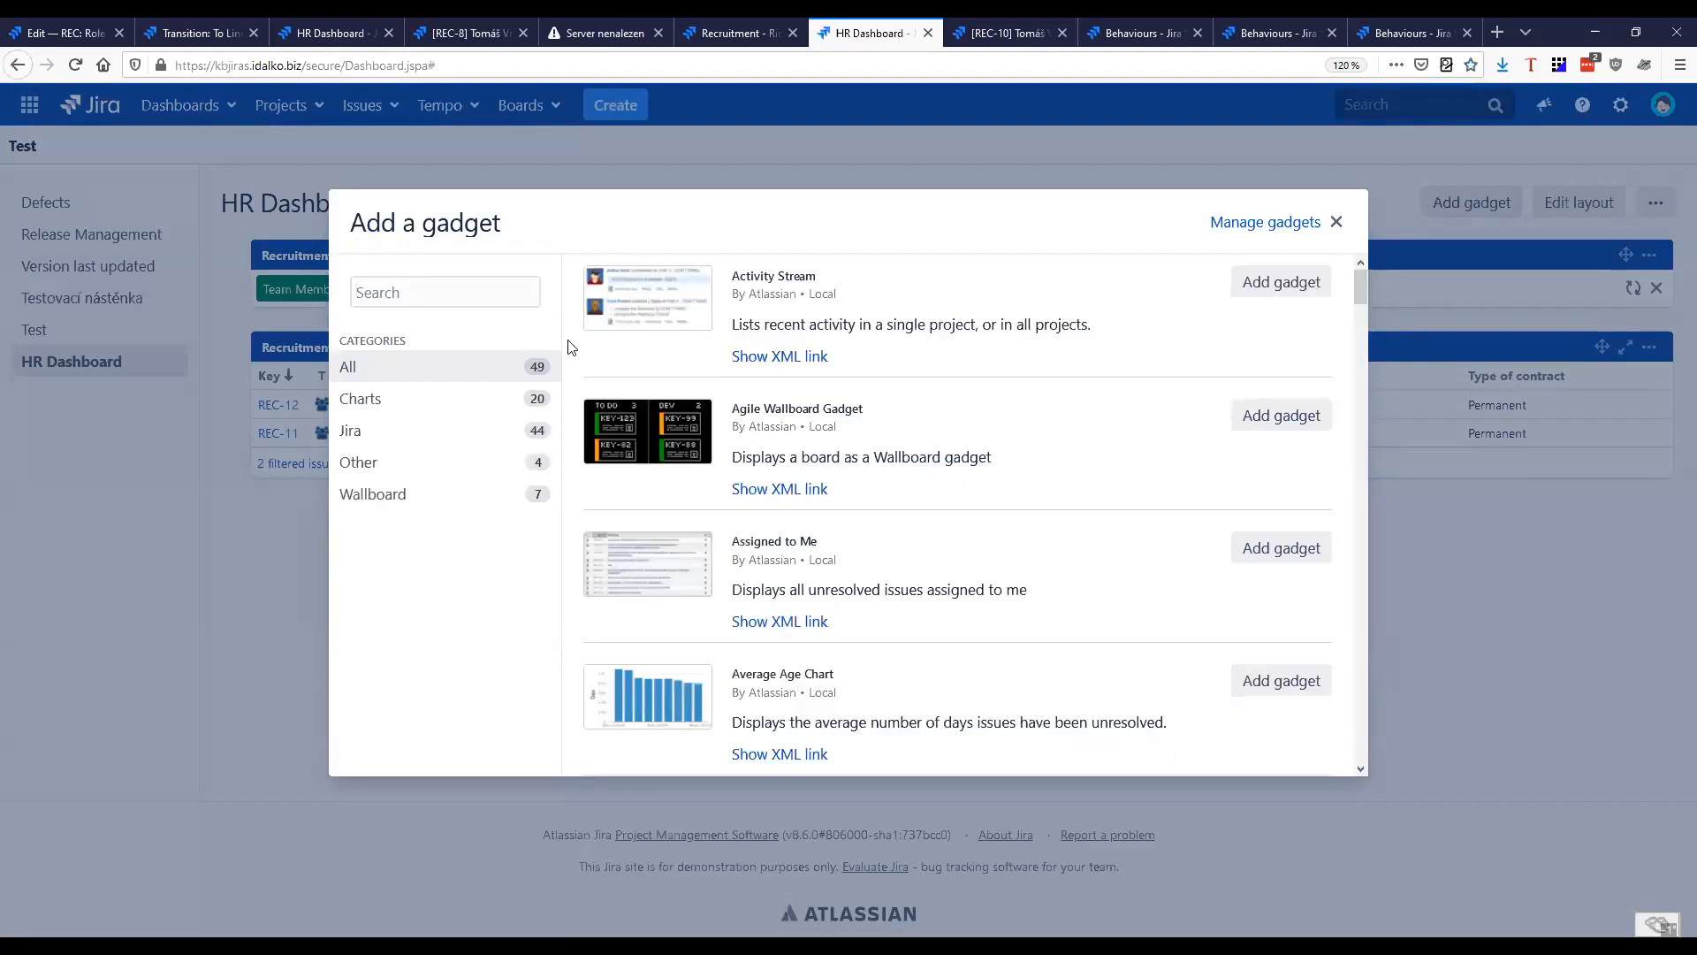
{"action": "type", "text": "Rich filter"}
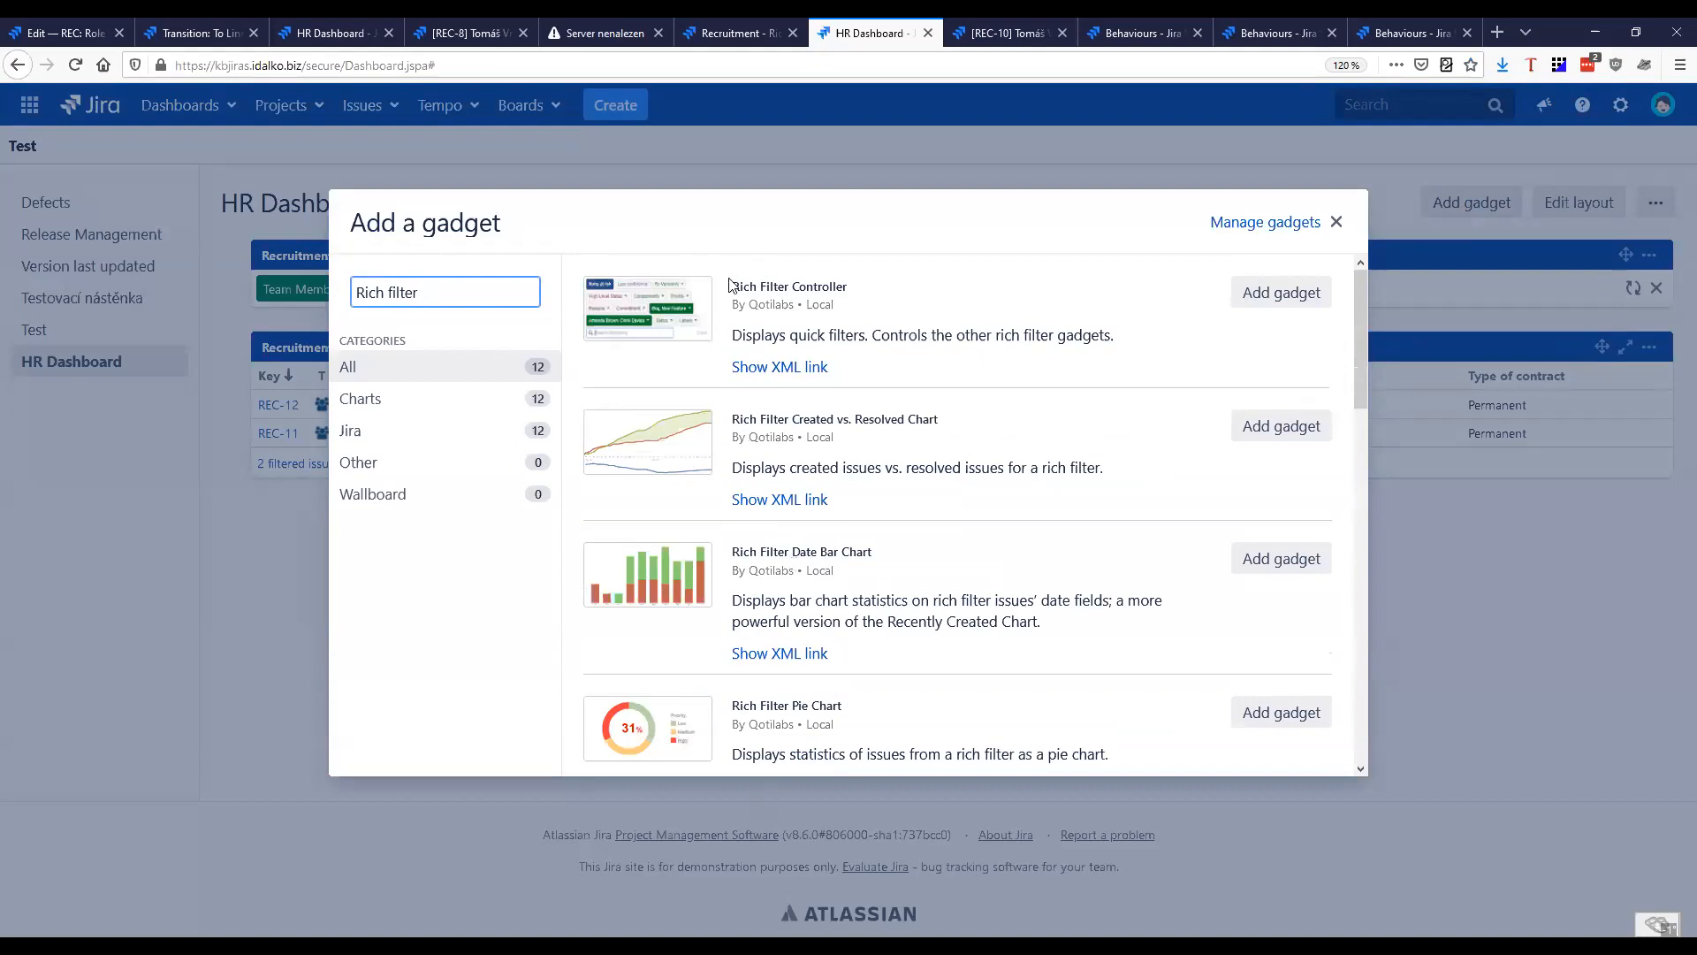
Examine the Rich Filter Controller and Rich Filter Results entries in the gadget list, and return to the HR Dashboard without adding any gadget
{"action": "left_click_drag", "start_coordinate": [730, 285], "coordinate": [870, 292]}
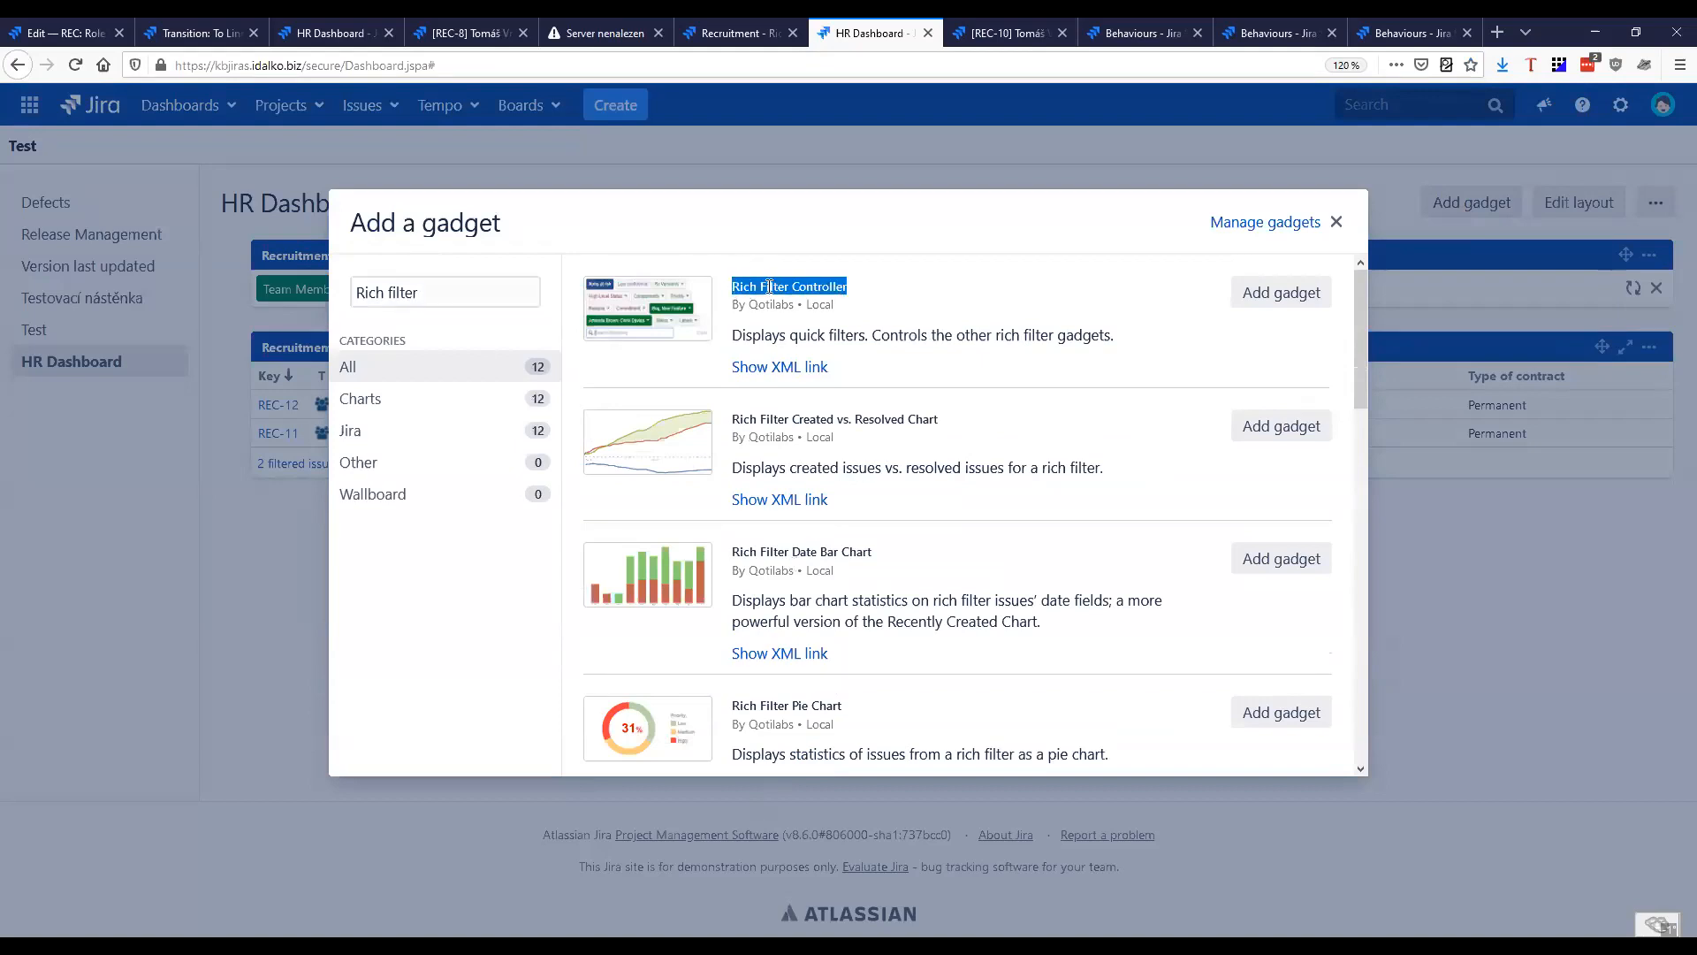
{"action": "scroll", "coordinate": [895, 526], "scroll_direction": "down", "scroll_amount": 5}
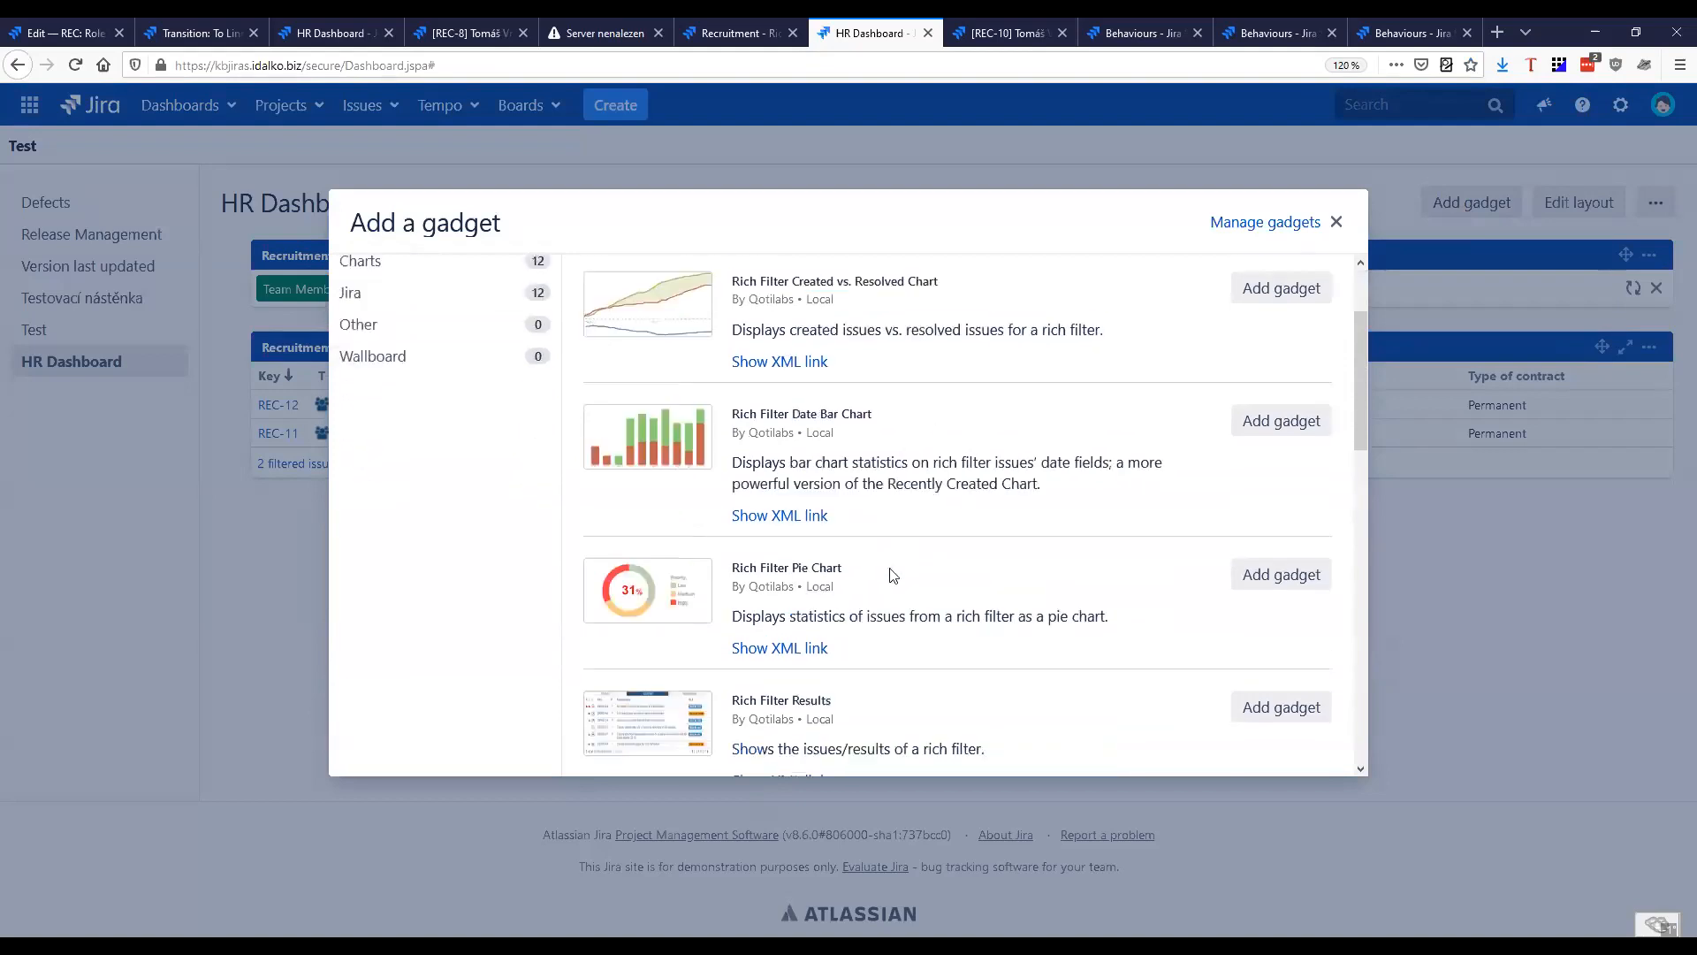
{"action": "scroll", "coordinate": [783, 447], "scroll_direction": "up", "scroll_amount": 1}
{"action": "left_click_drag", "start_coordinate": [730, 371], "coordinate": [873, 370]}
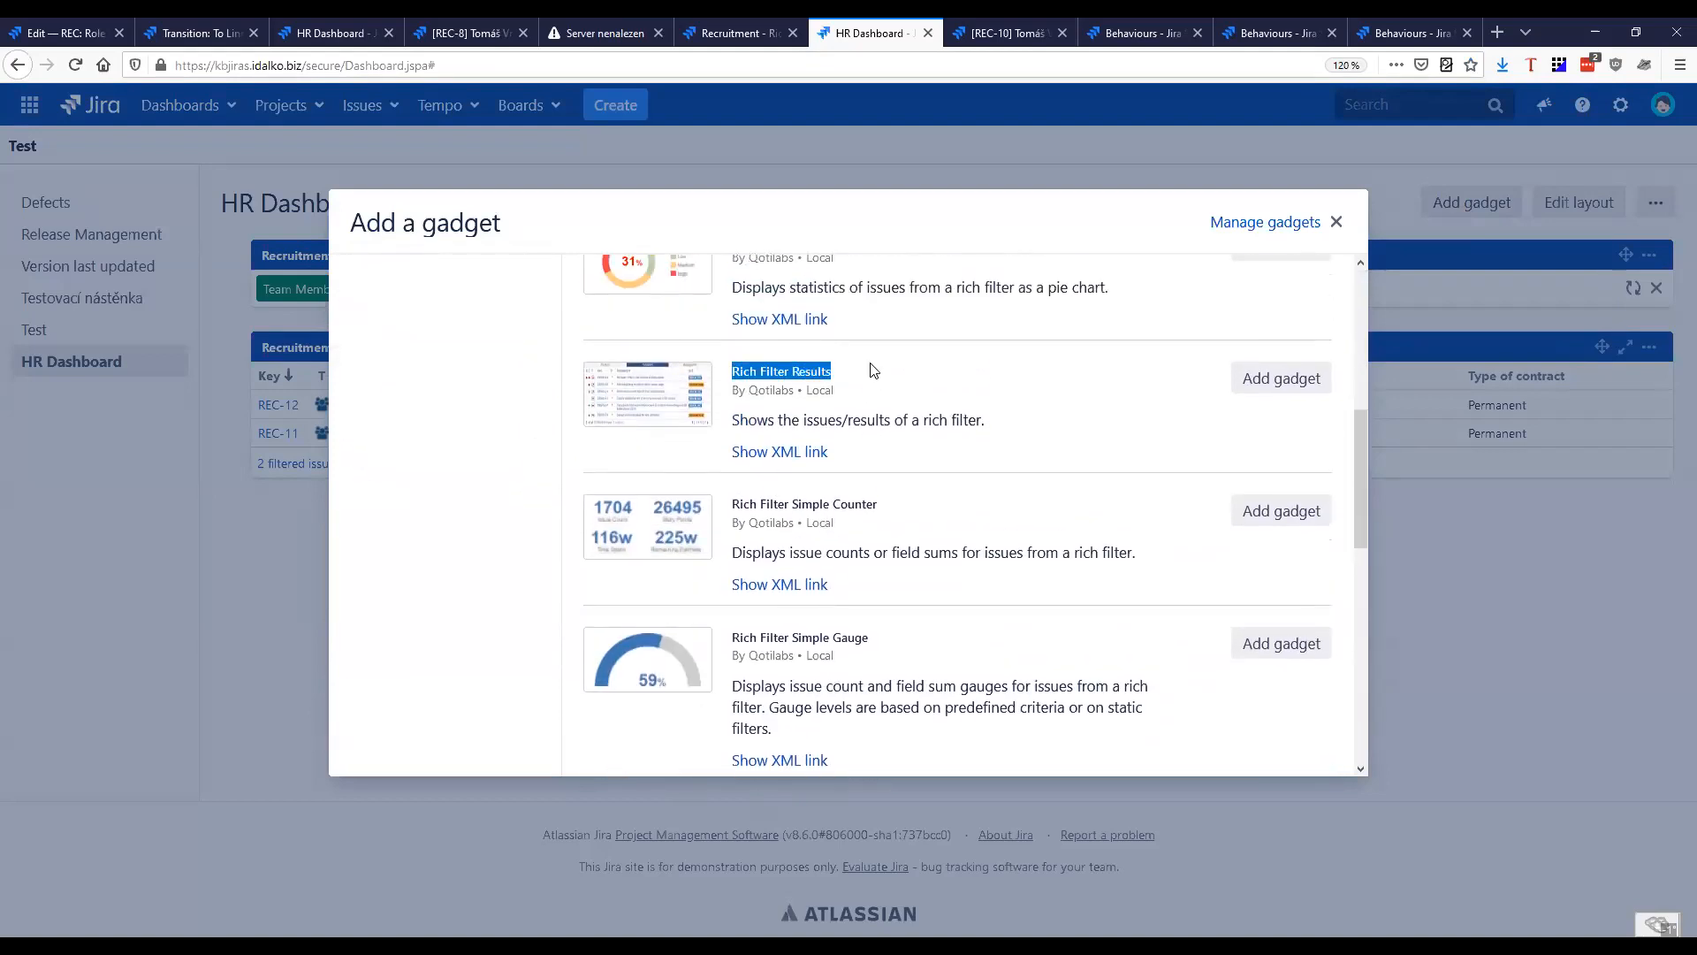
{"action": "scroll", "coordinate": [985, 481], "scroll_direction": "up", "scroll_amount": 7}
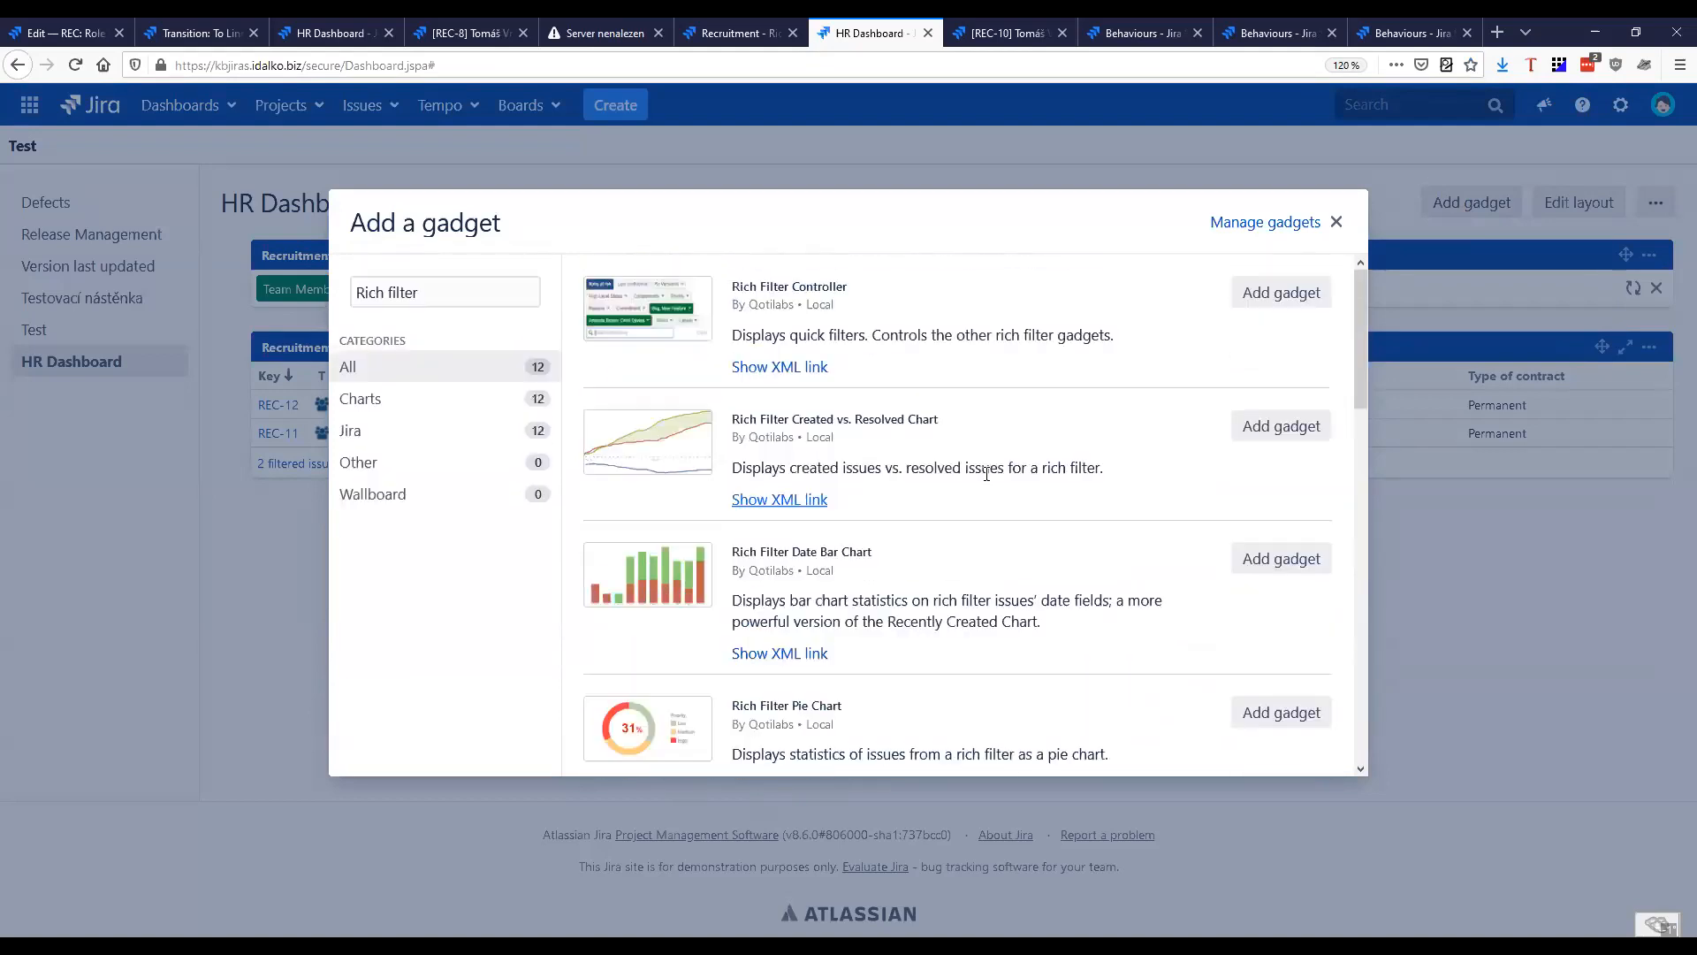
{"action": "left_click", "coordinate": [313, 237]}
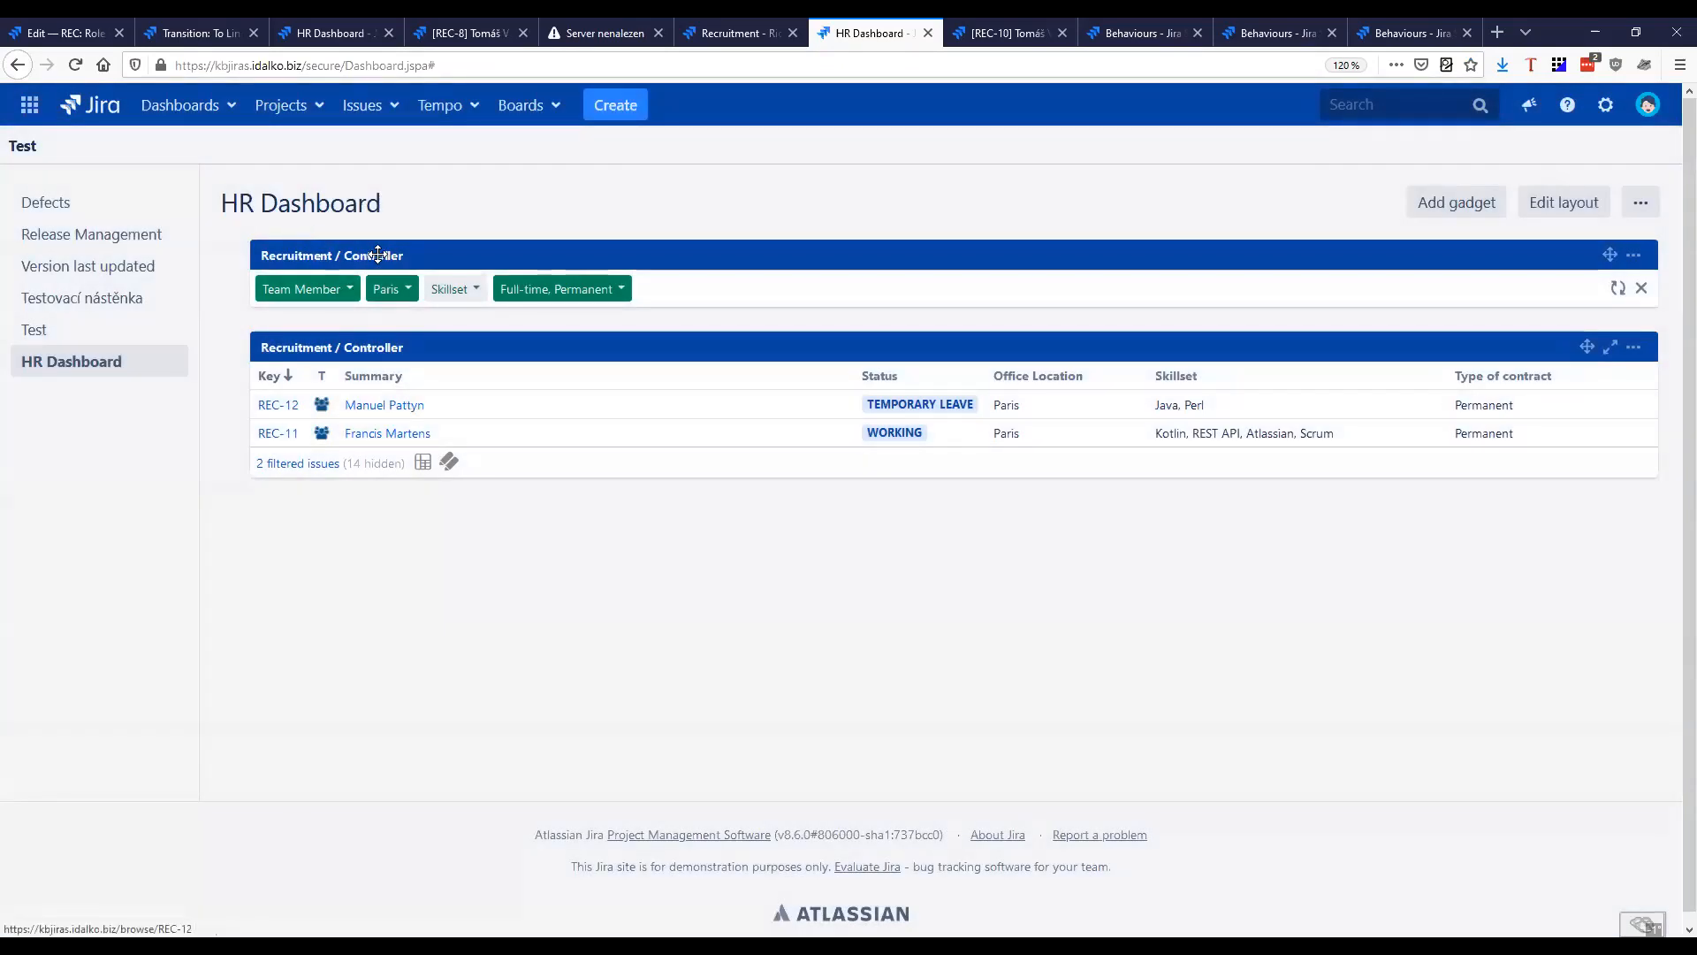
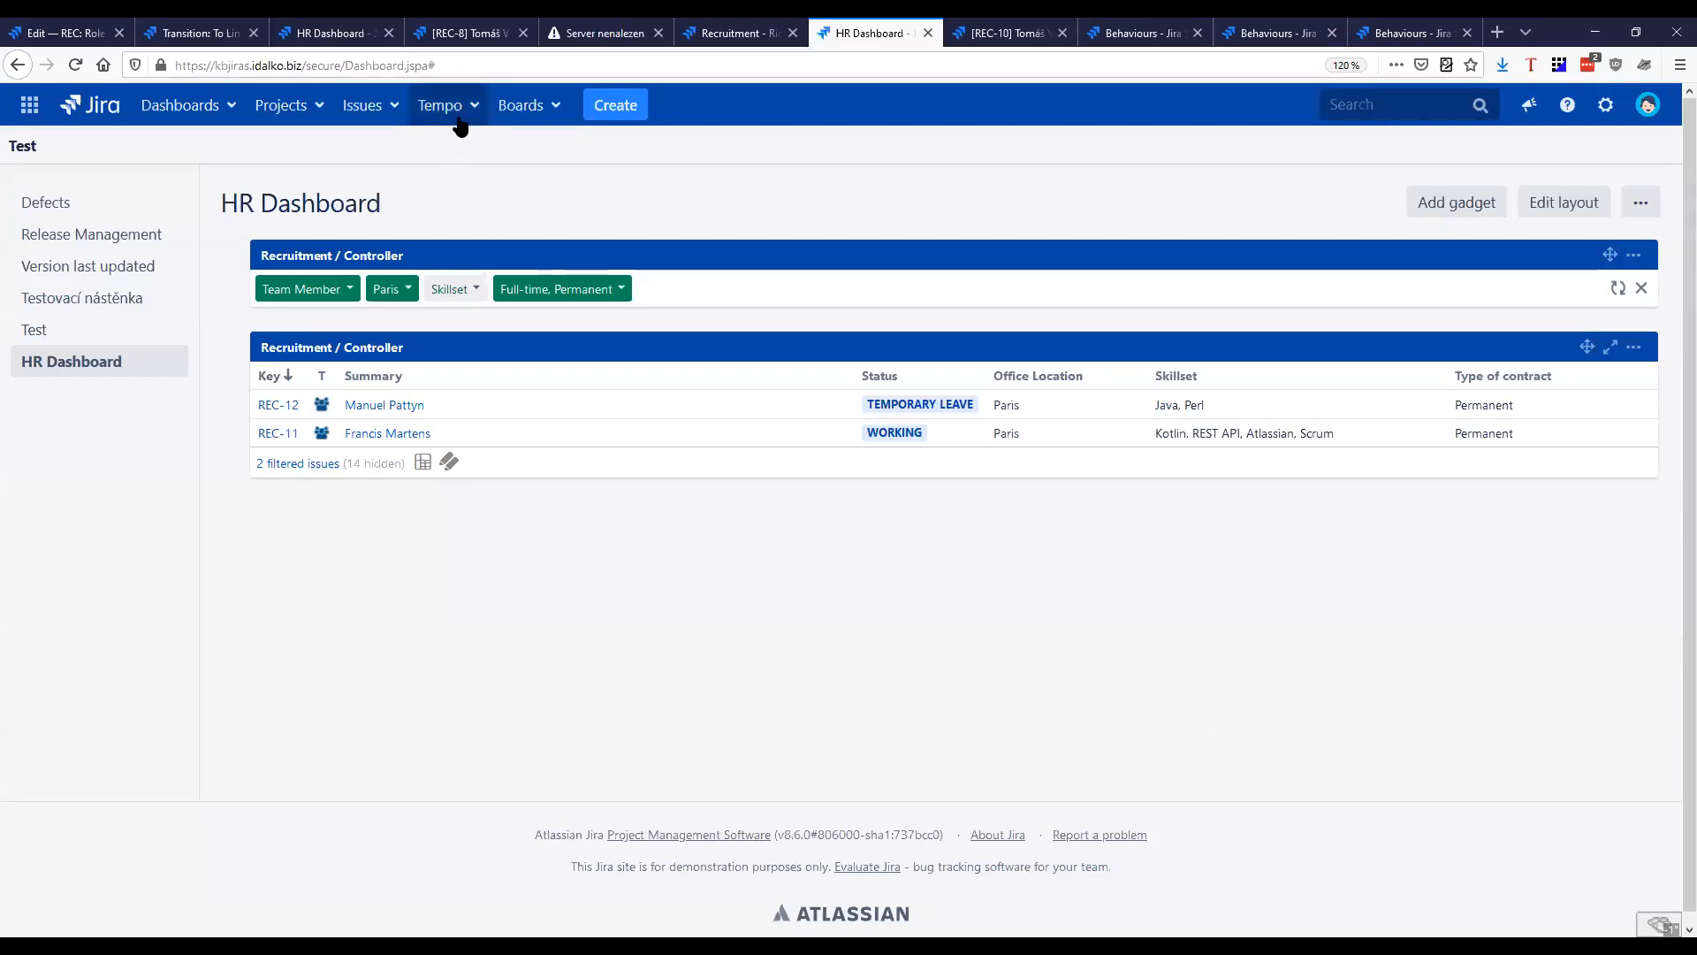
Open the Employee Costs folio in Tempo Budgets and view its list of staff members
{"action": "left_click", "coordinate": [468, 107]}
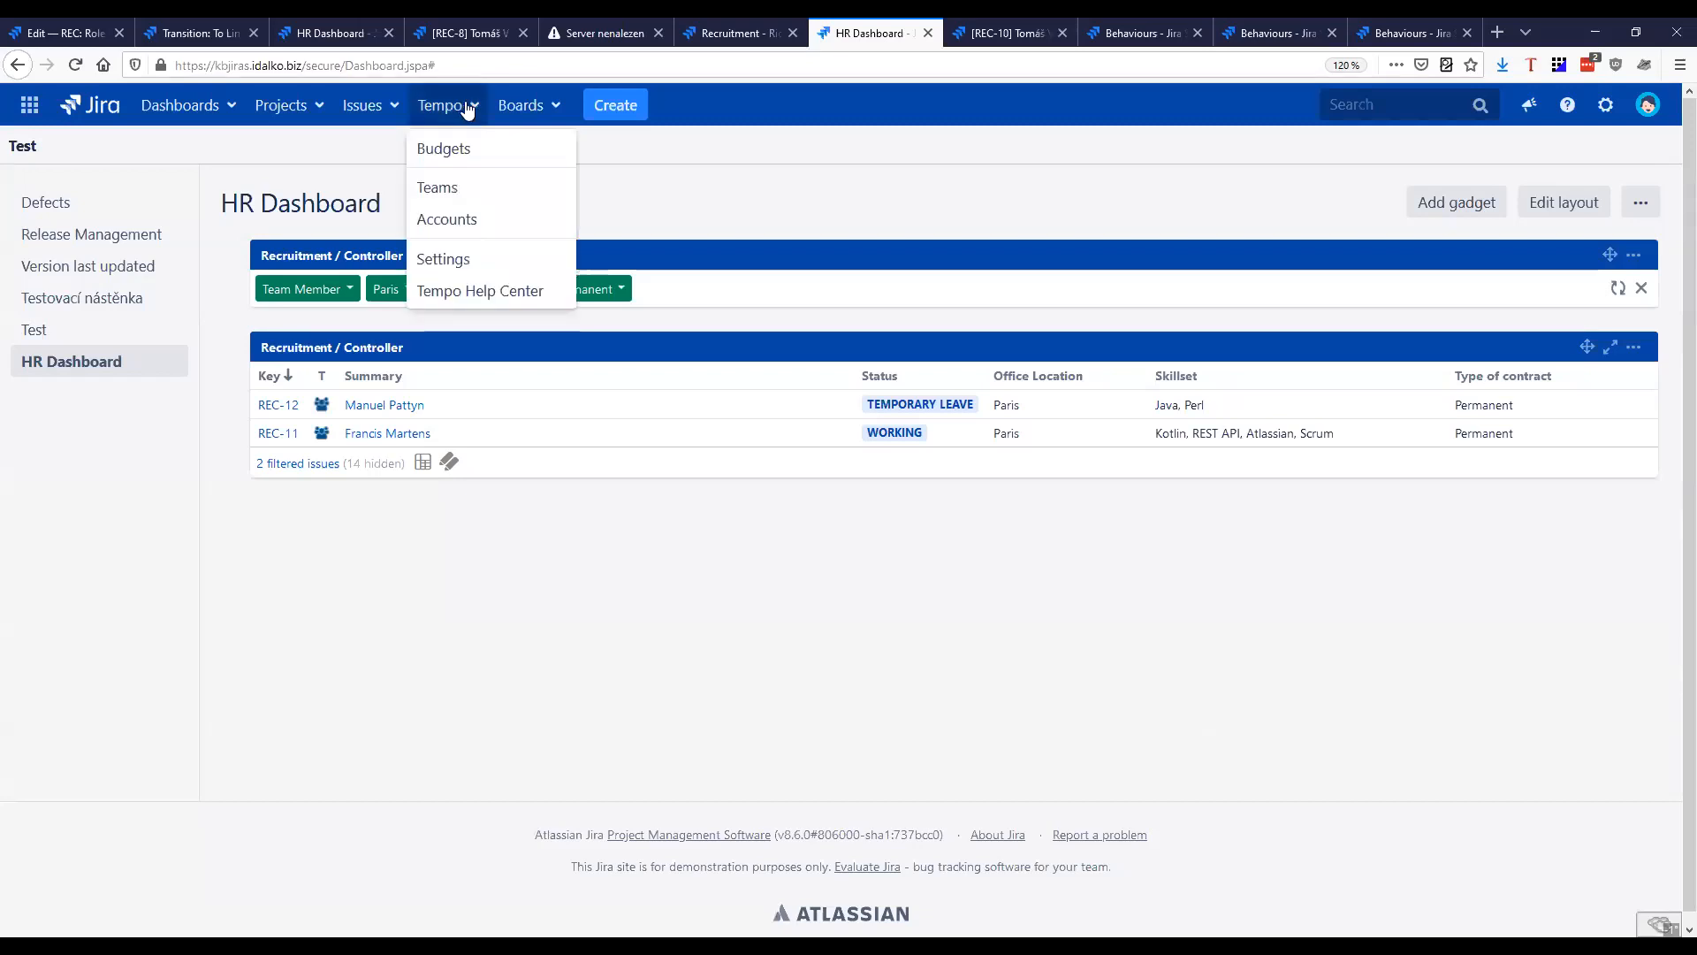
{"action": "left_click", "coordinate": [452, 151]}
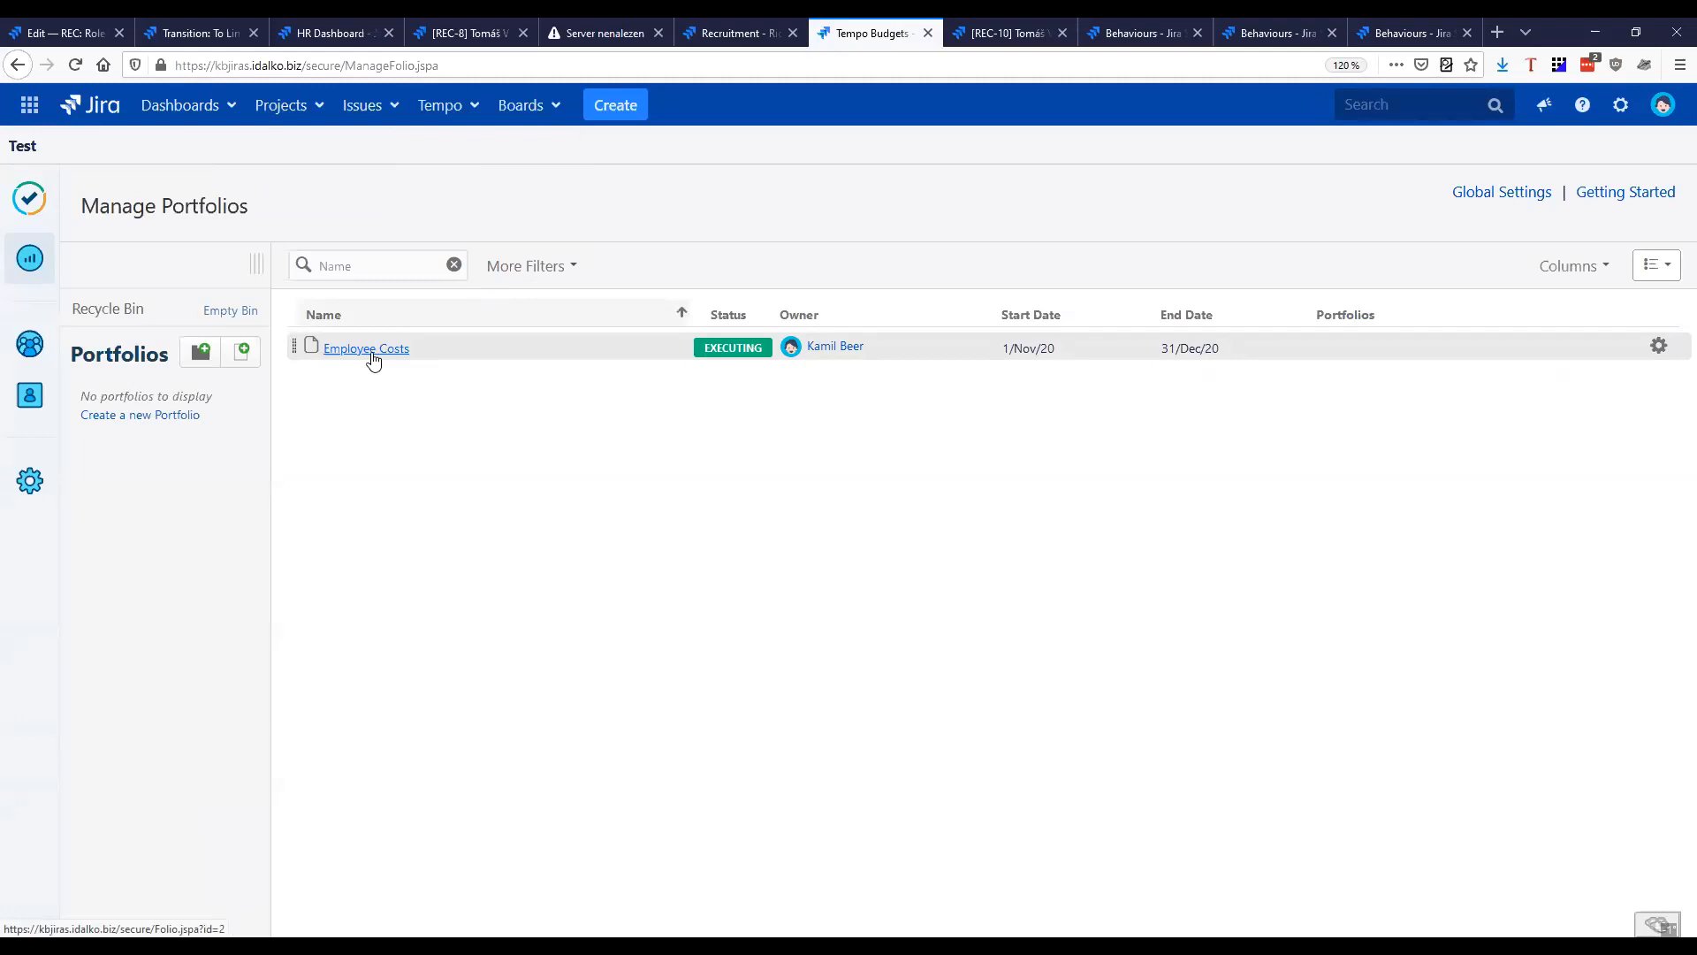
{"action": "left_click", "coordinate": [372, 350]}
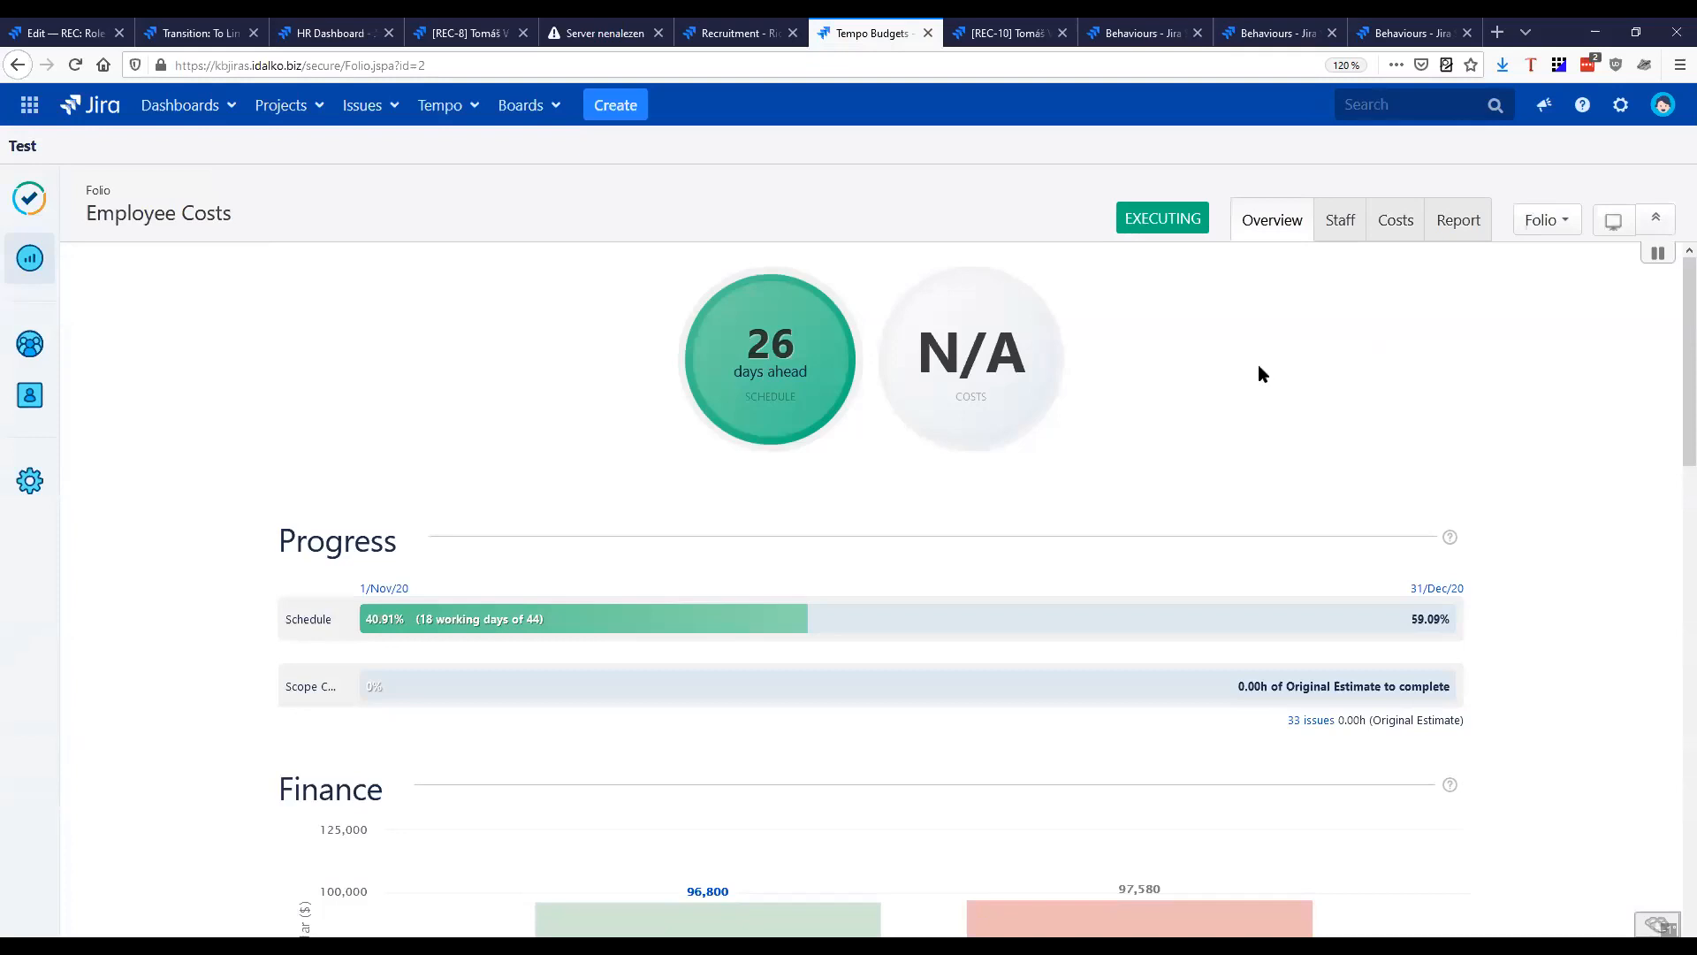
{"action": "left_click", "coordinate": [1344, 228]}
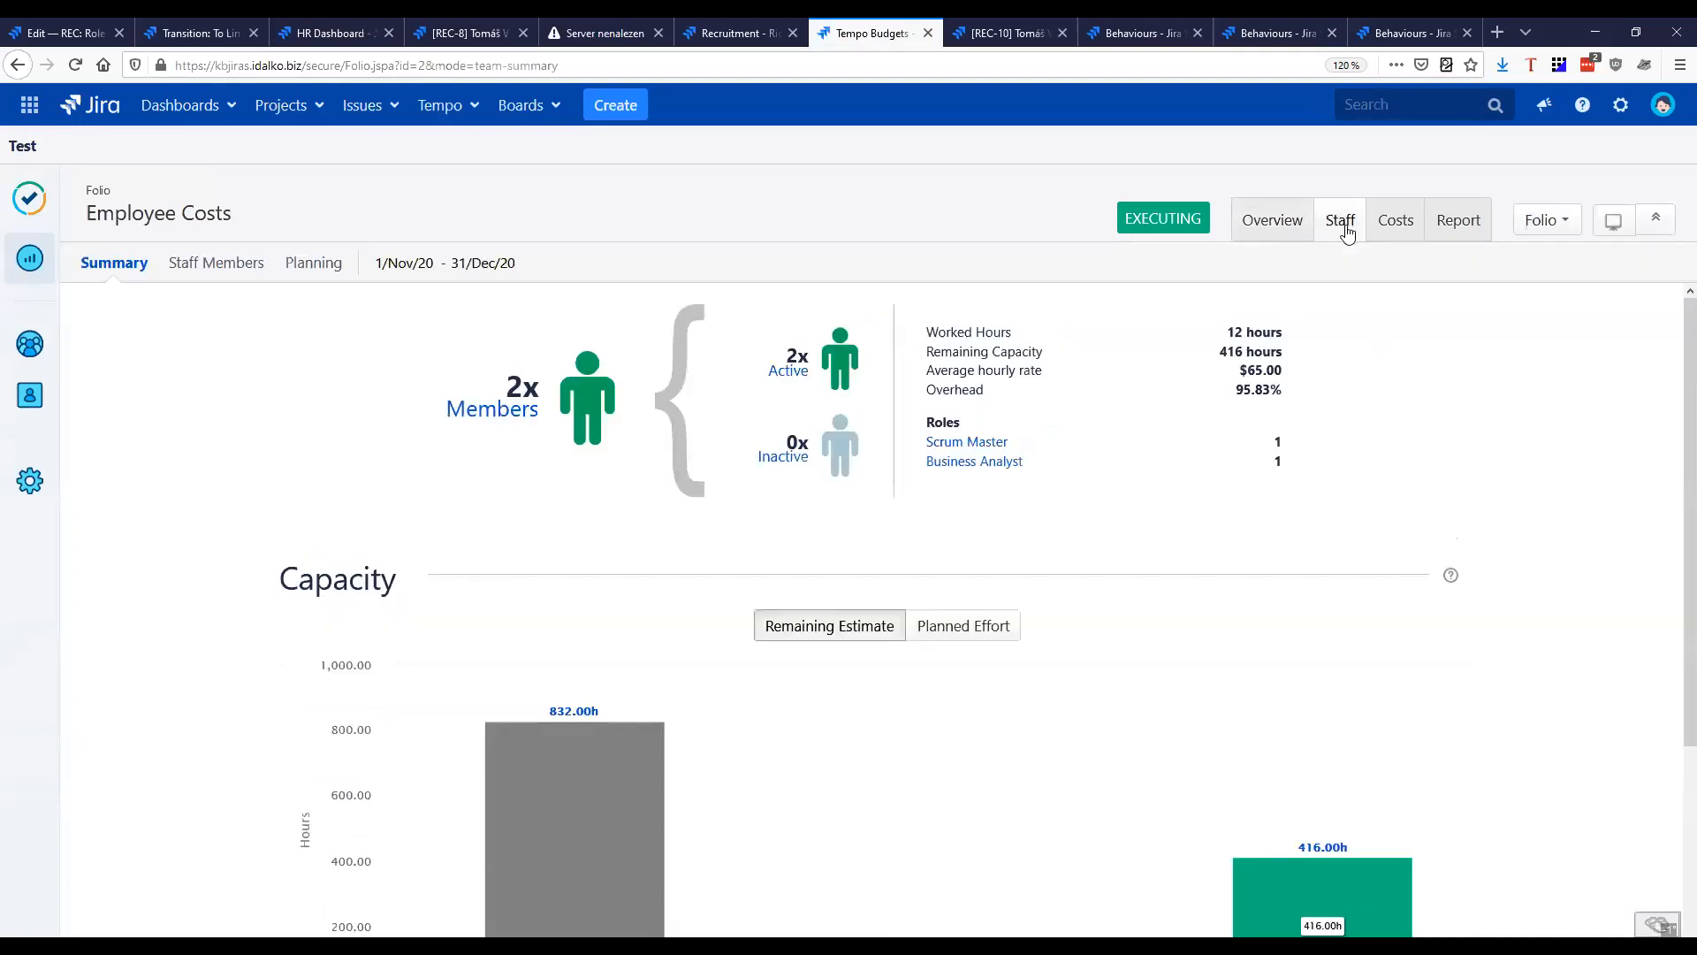
{"action": "left_click", "coordinate": [212, 262]}
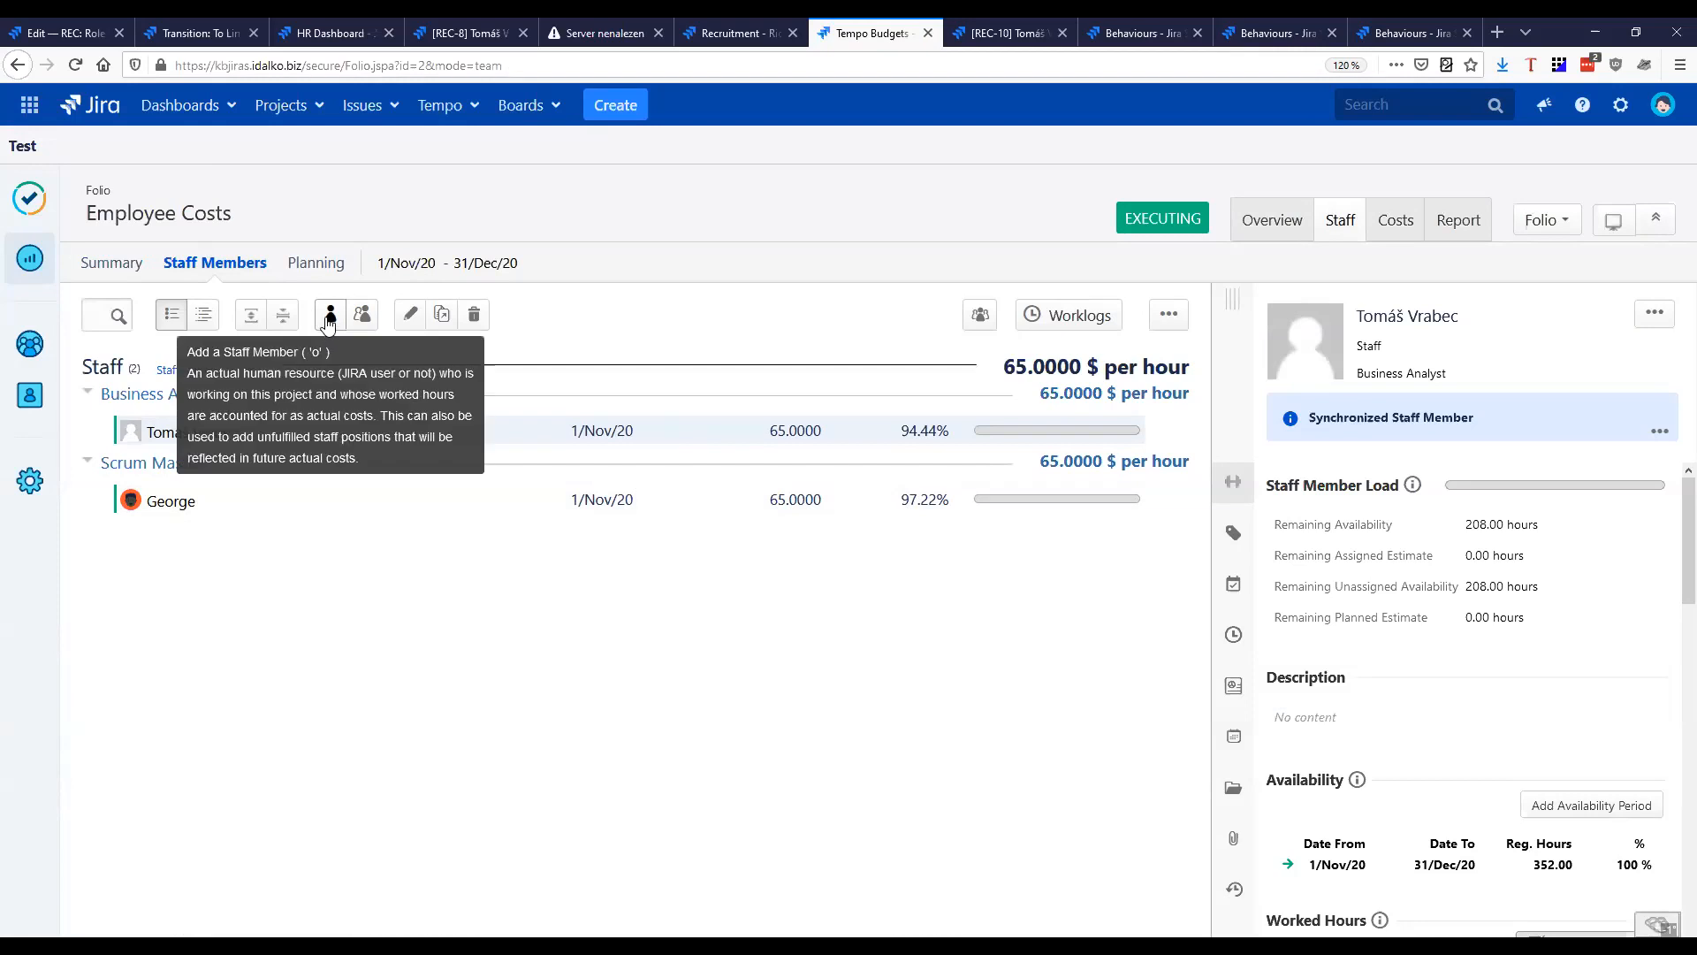
Start adding a suggested Jira user as a staff member with the Designer role, using the folio's start and end dates
{"action": "left_click", "coordinate": [329, 317]}
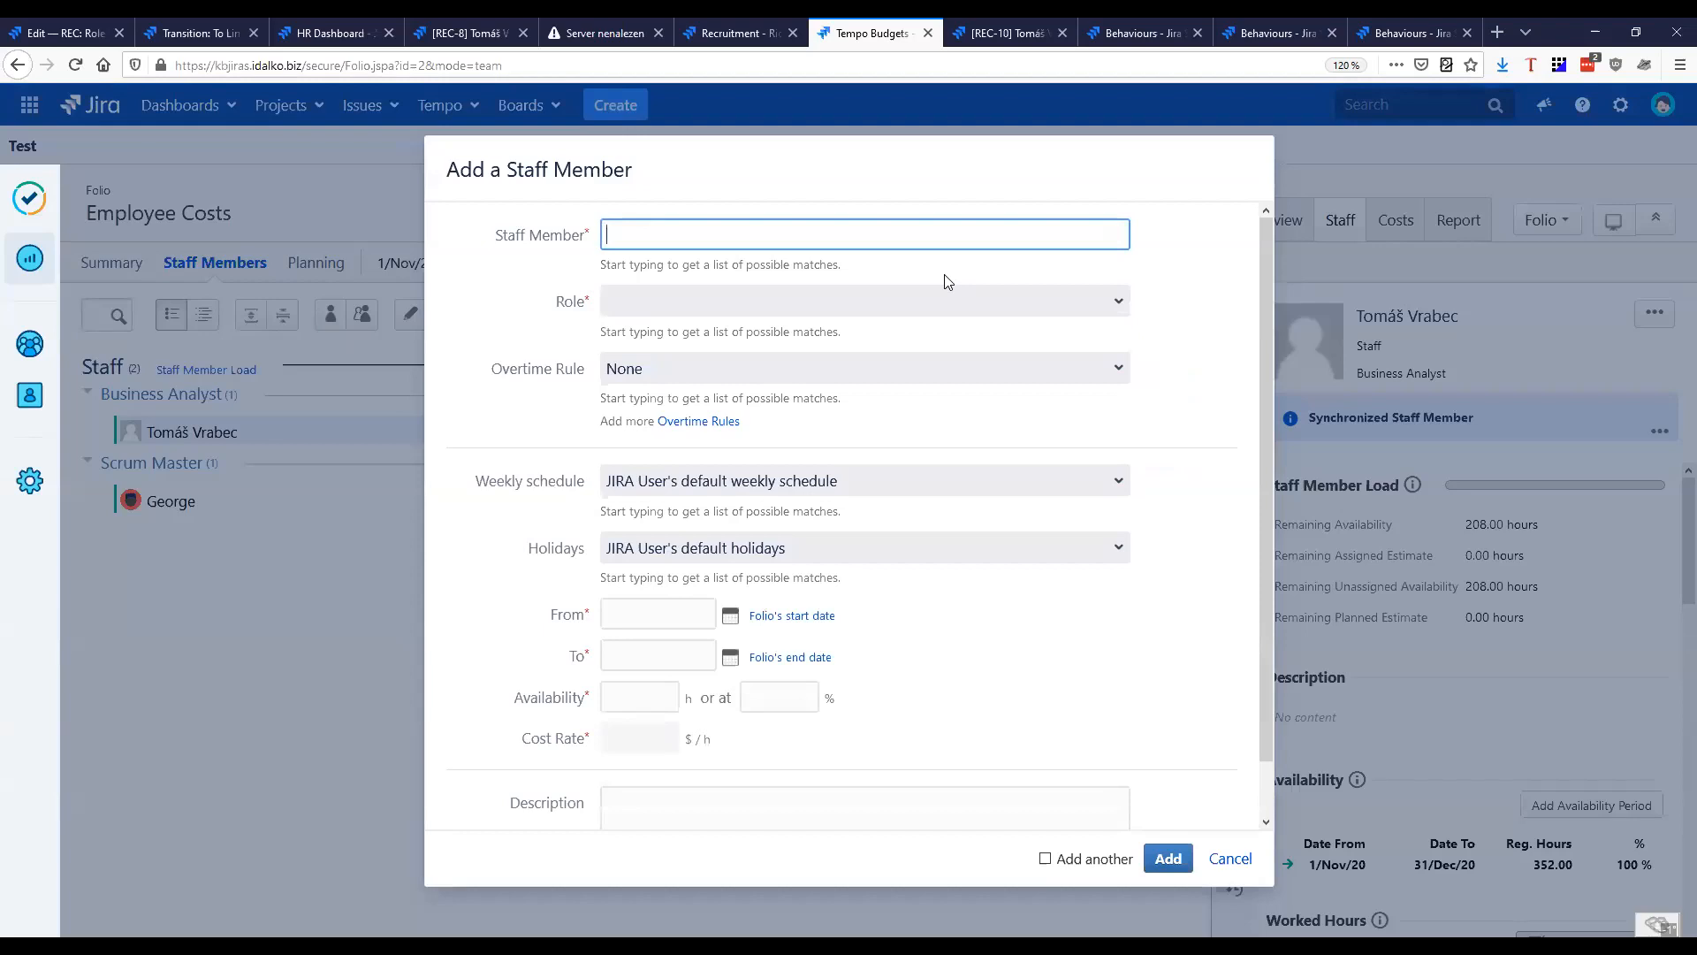
{"action": "type", "text": "Alex"}
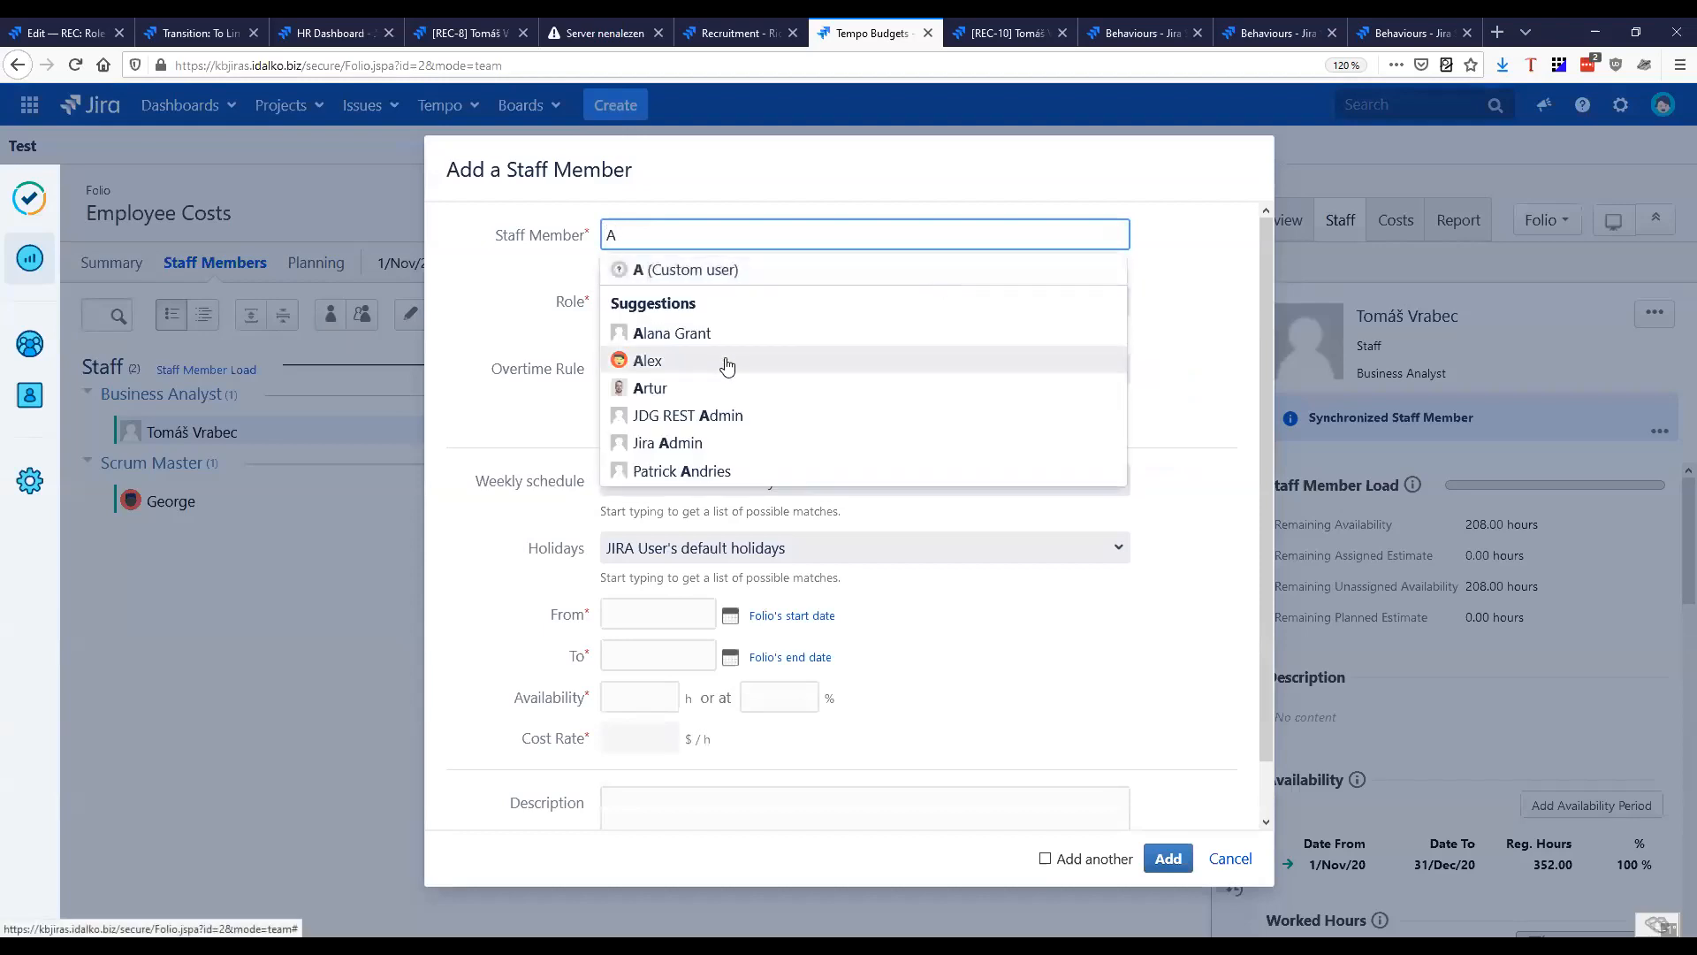
{"action": "left_click", "coordinate": [747, 359]}
{"action": "left_click", "coordinate": [707, 305]}
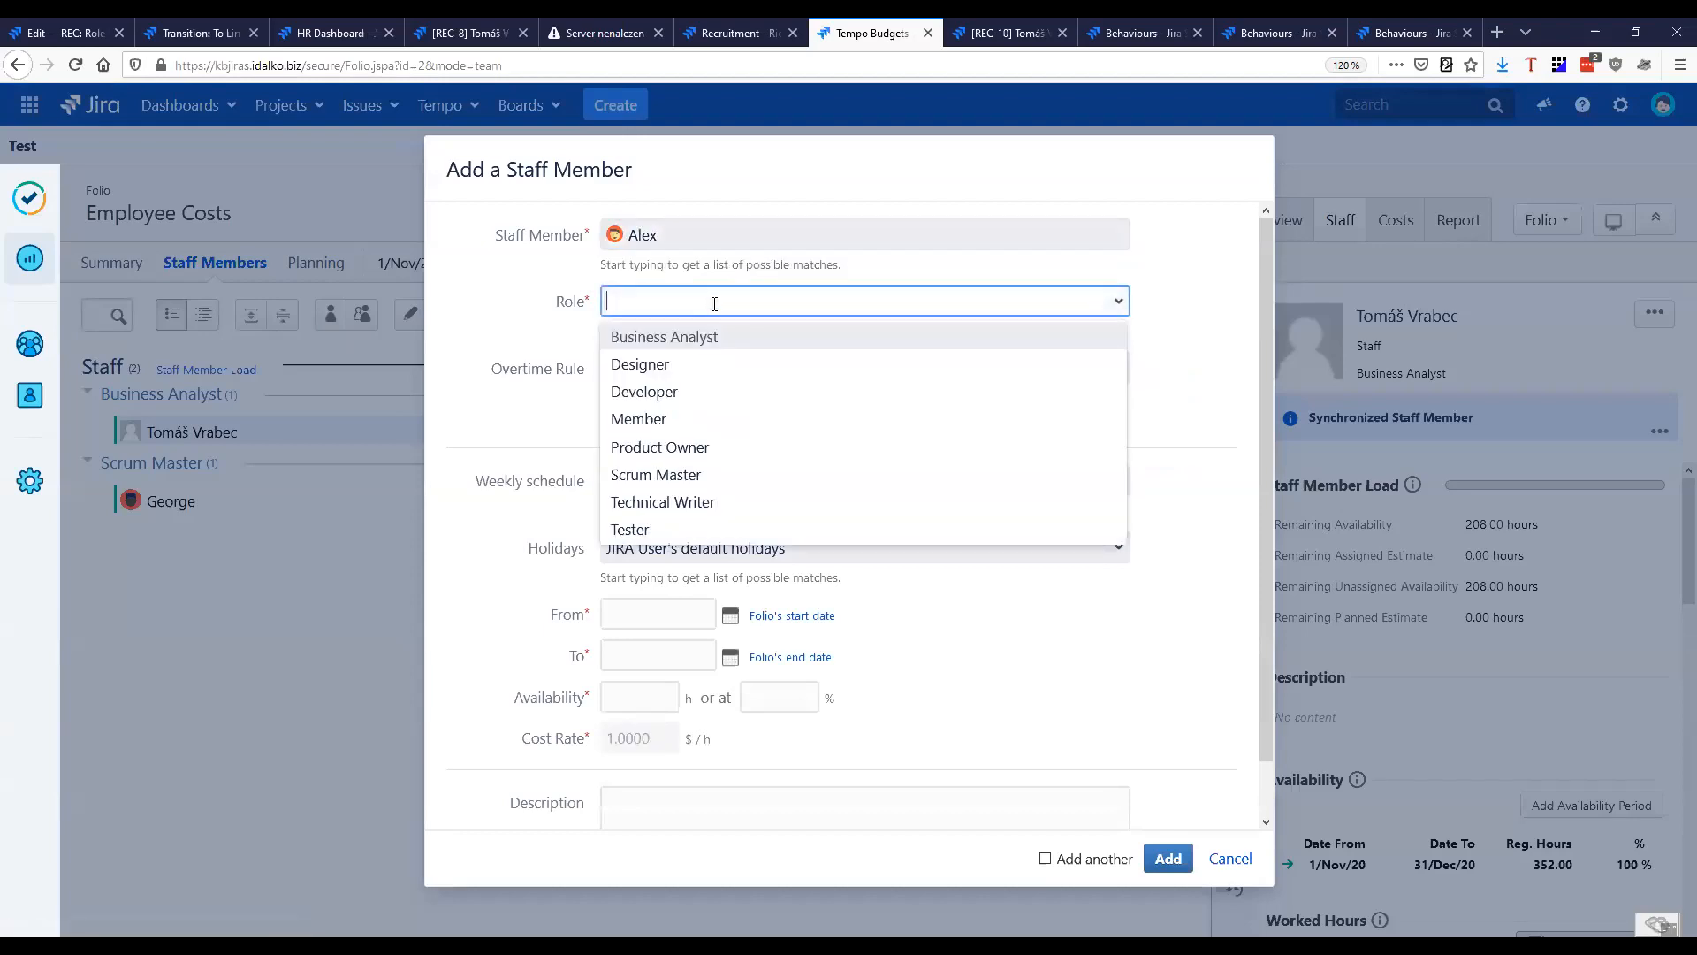
{"action": "left_click", "coordinate": [686, 370]}
{"action": "scroll", "coordinate": [849, 511], "scroll_direction": "down", "scroll_amount": 1}
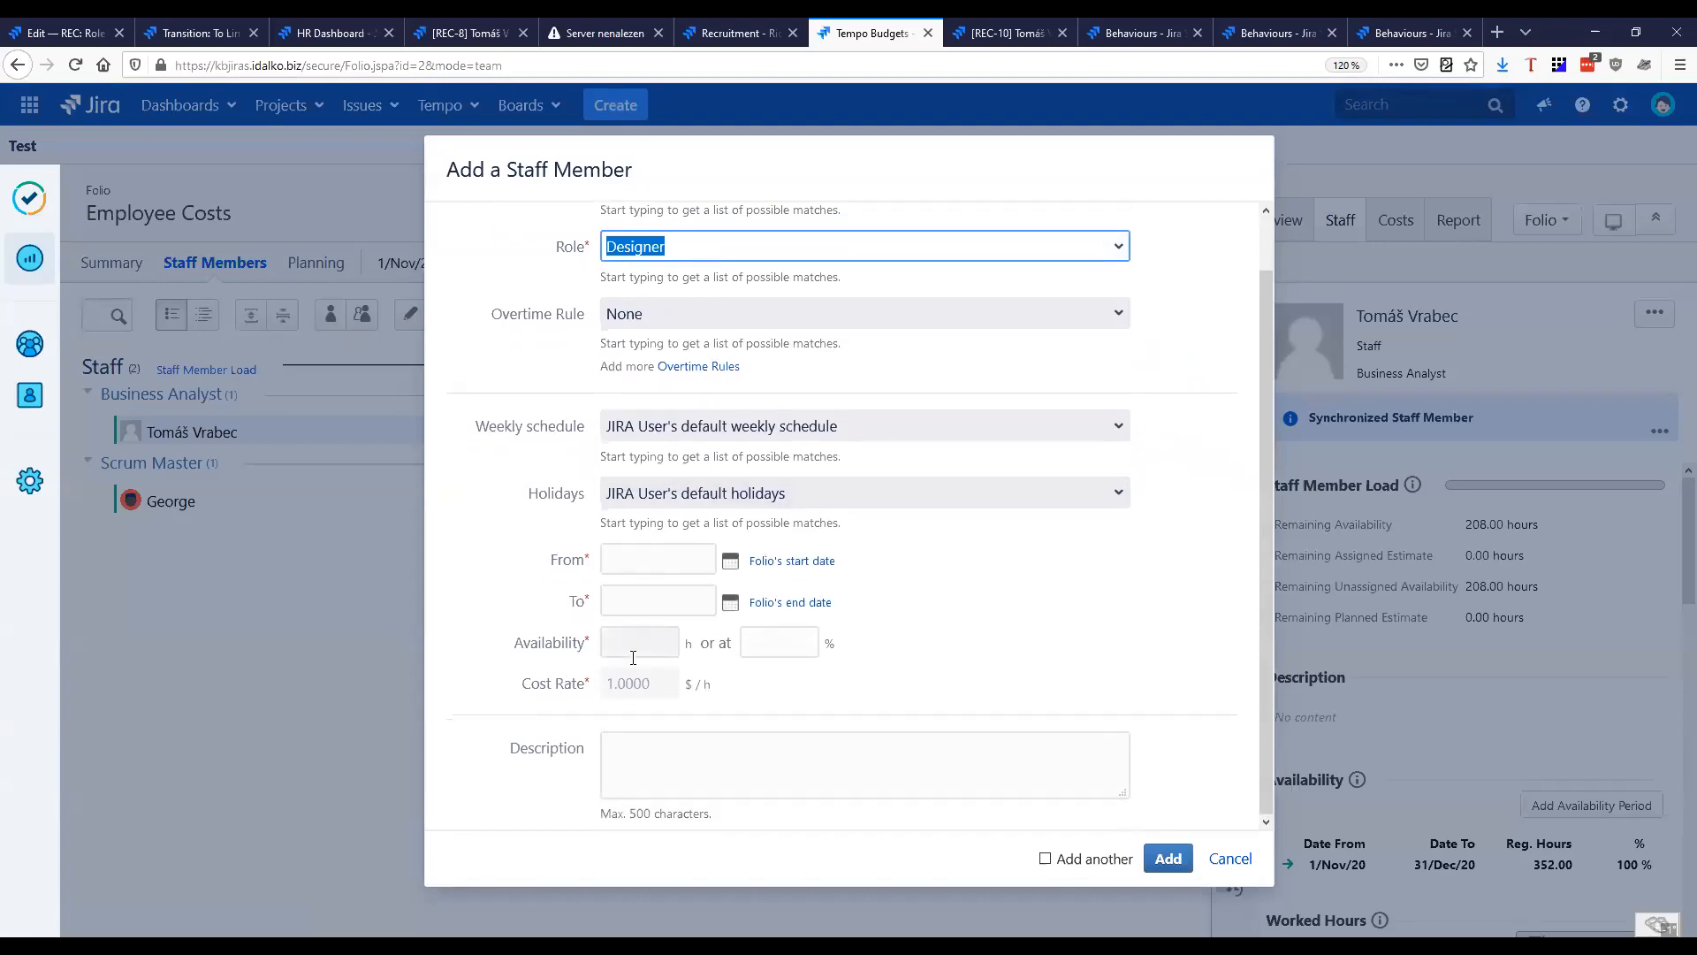
{"action": "left_click", "coordinate": [758, 564]}
{"action": "left_click", "coordinate": [774, 604]}
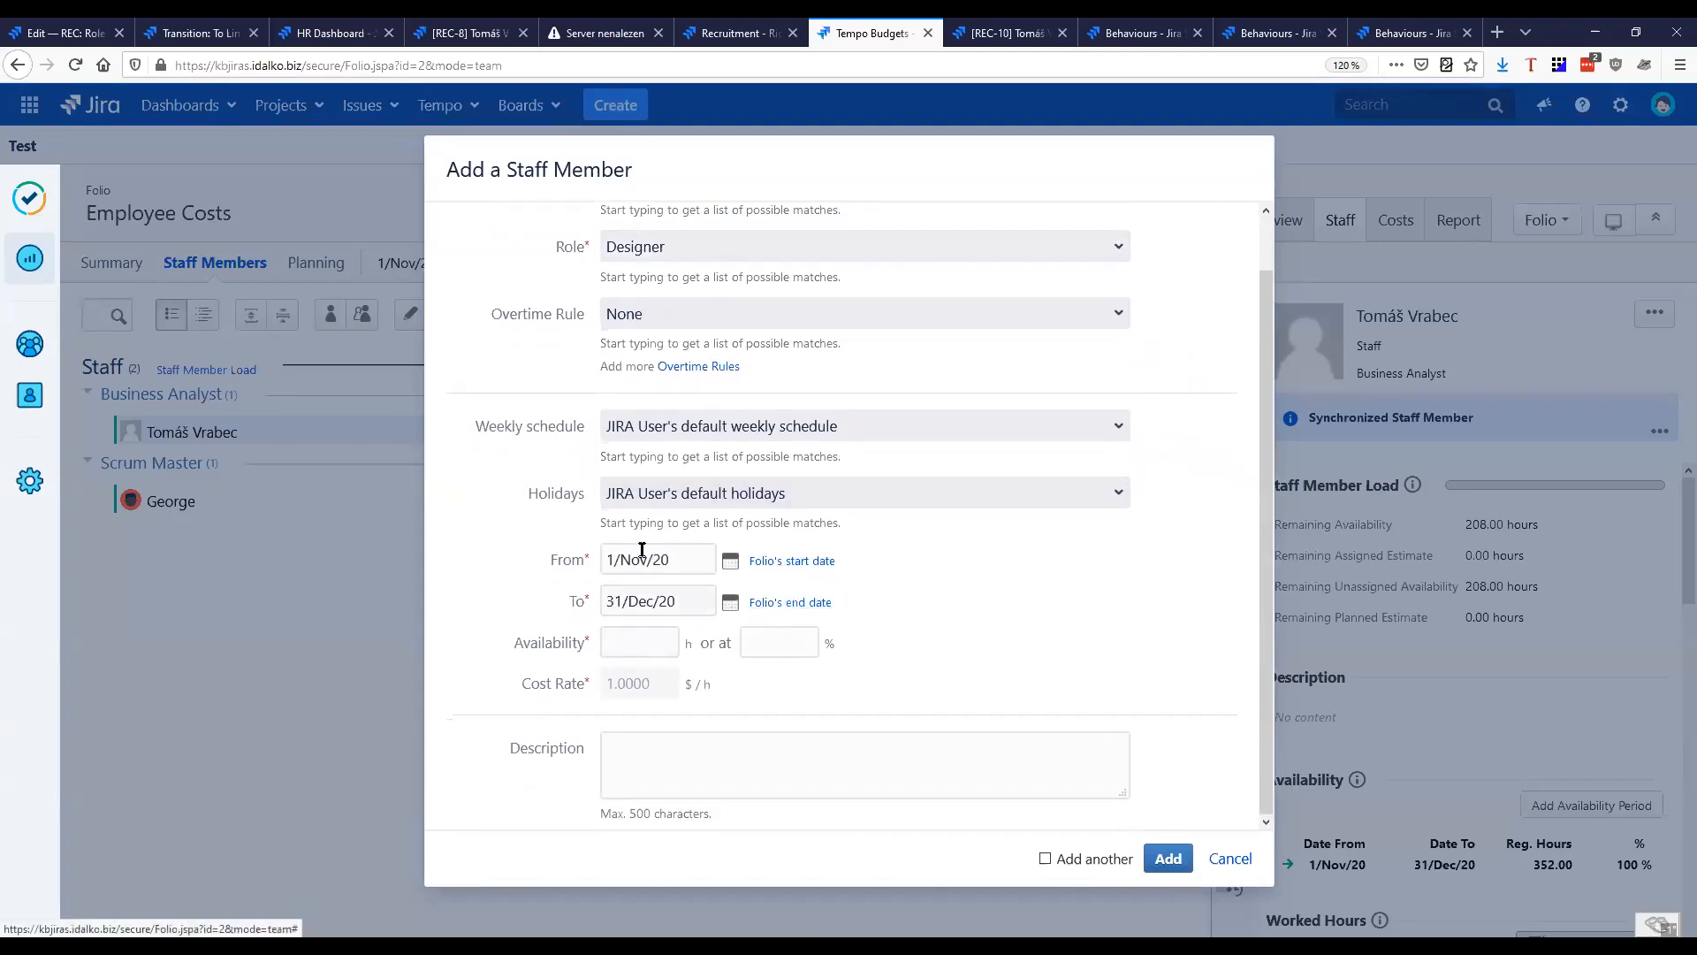
Set the new staff member's availability to 100 % and add them to the Employee Costs folio
{"action": "left_click", "coordinate": [649, 644]}
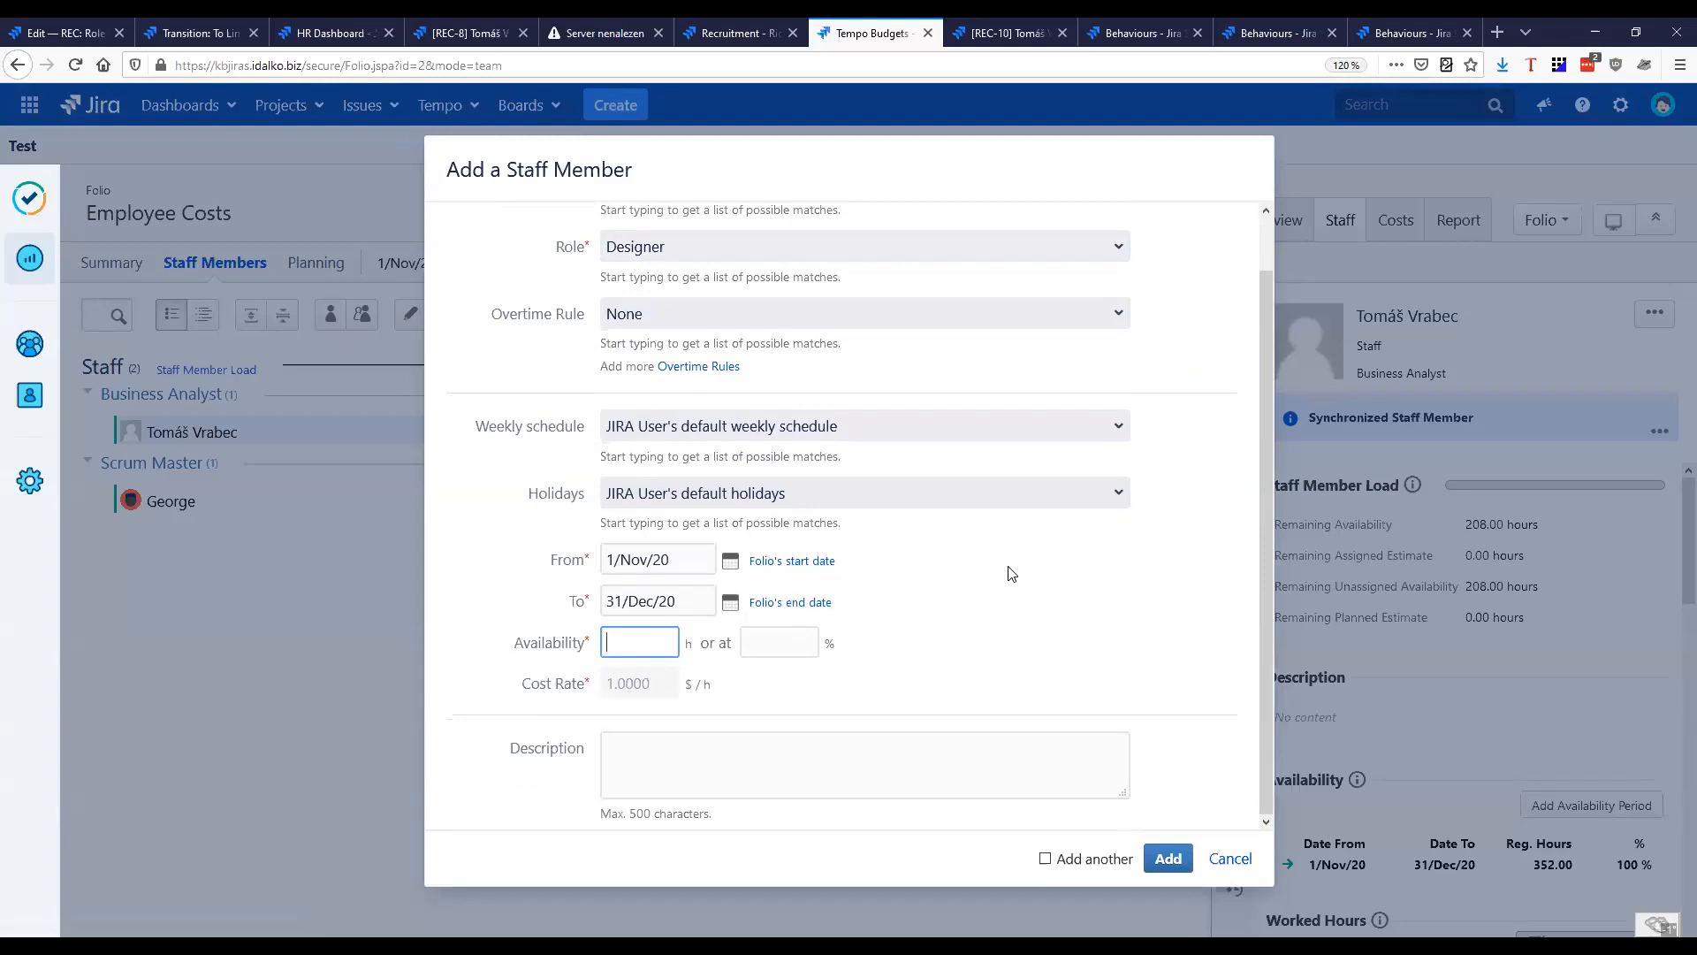
{"action": "type", "text": "100"}
{"action": "key", "text": "ctrl+a"}
{"action": "key", "text": "BackSpace"}
{"action": "key", "text": "Tab"}
{"action": "type", "text": "100"}
{"action": "key", "text": "ctrl+a"}
{"action": "type", "text": "10"}
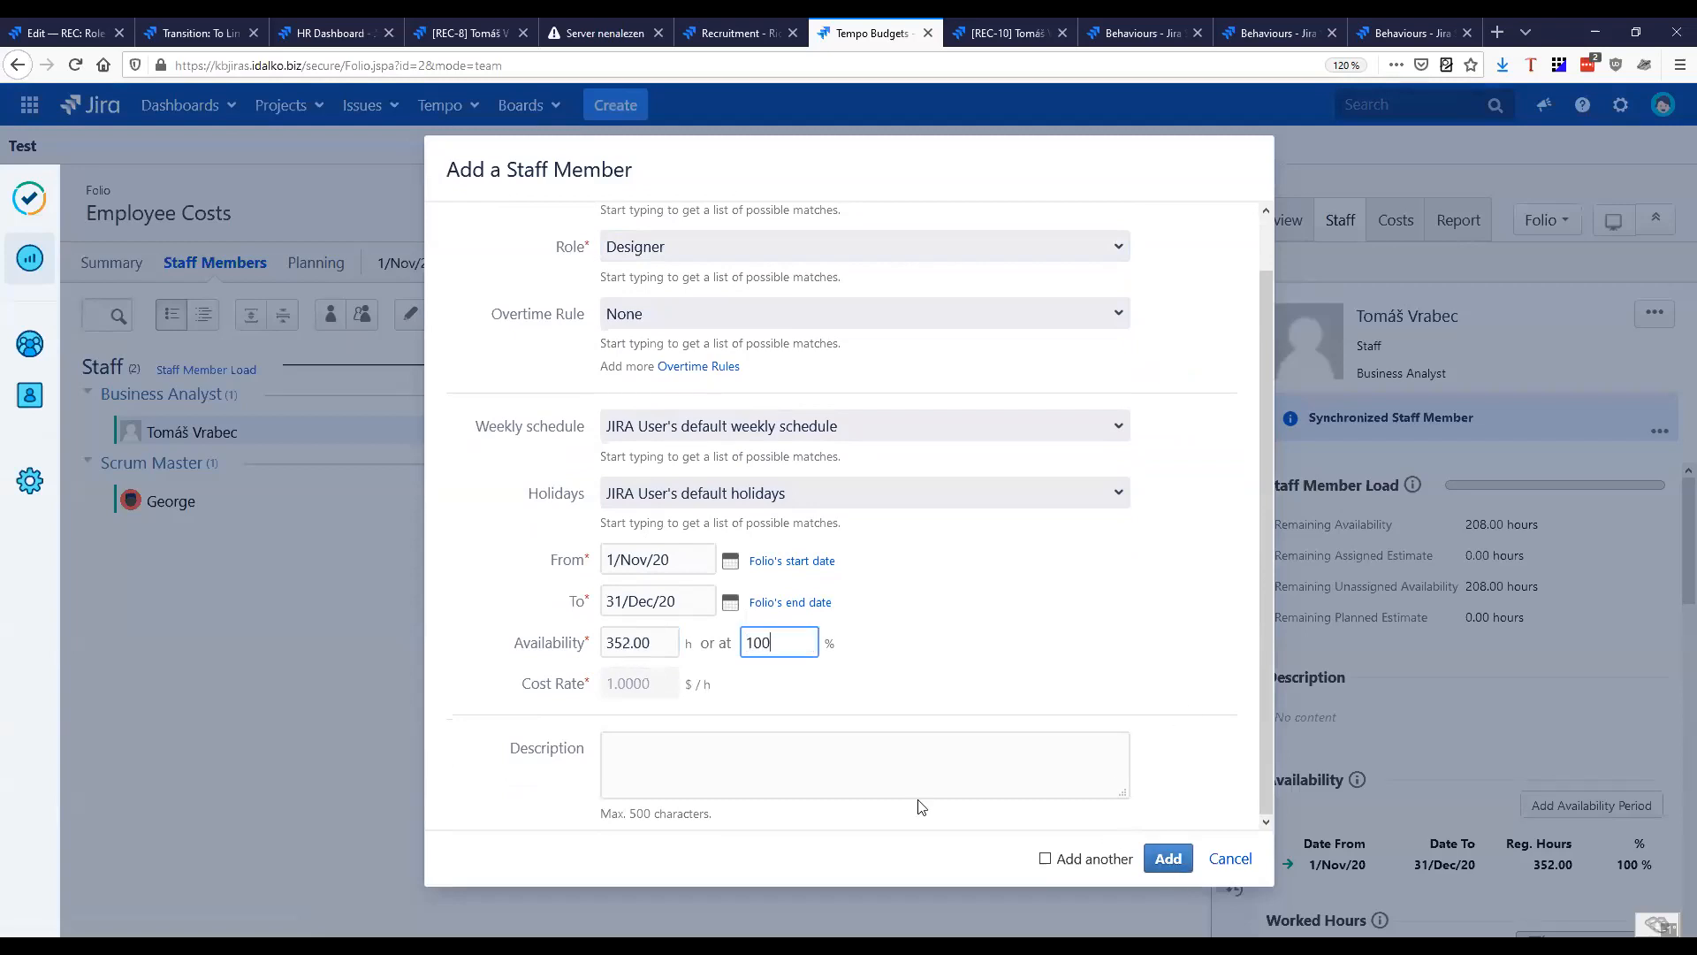
{"action": "left_click_drag", "start_coordinate": [522, 695], "coordinate": [582, 688]}
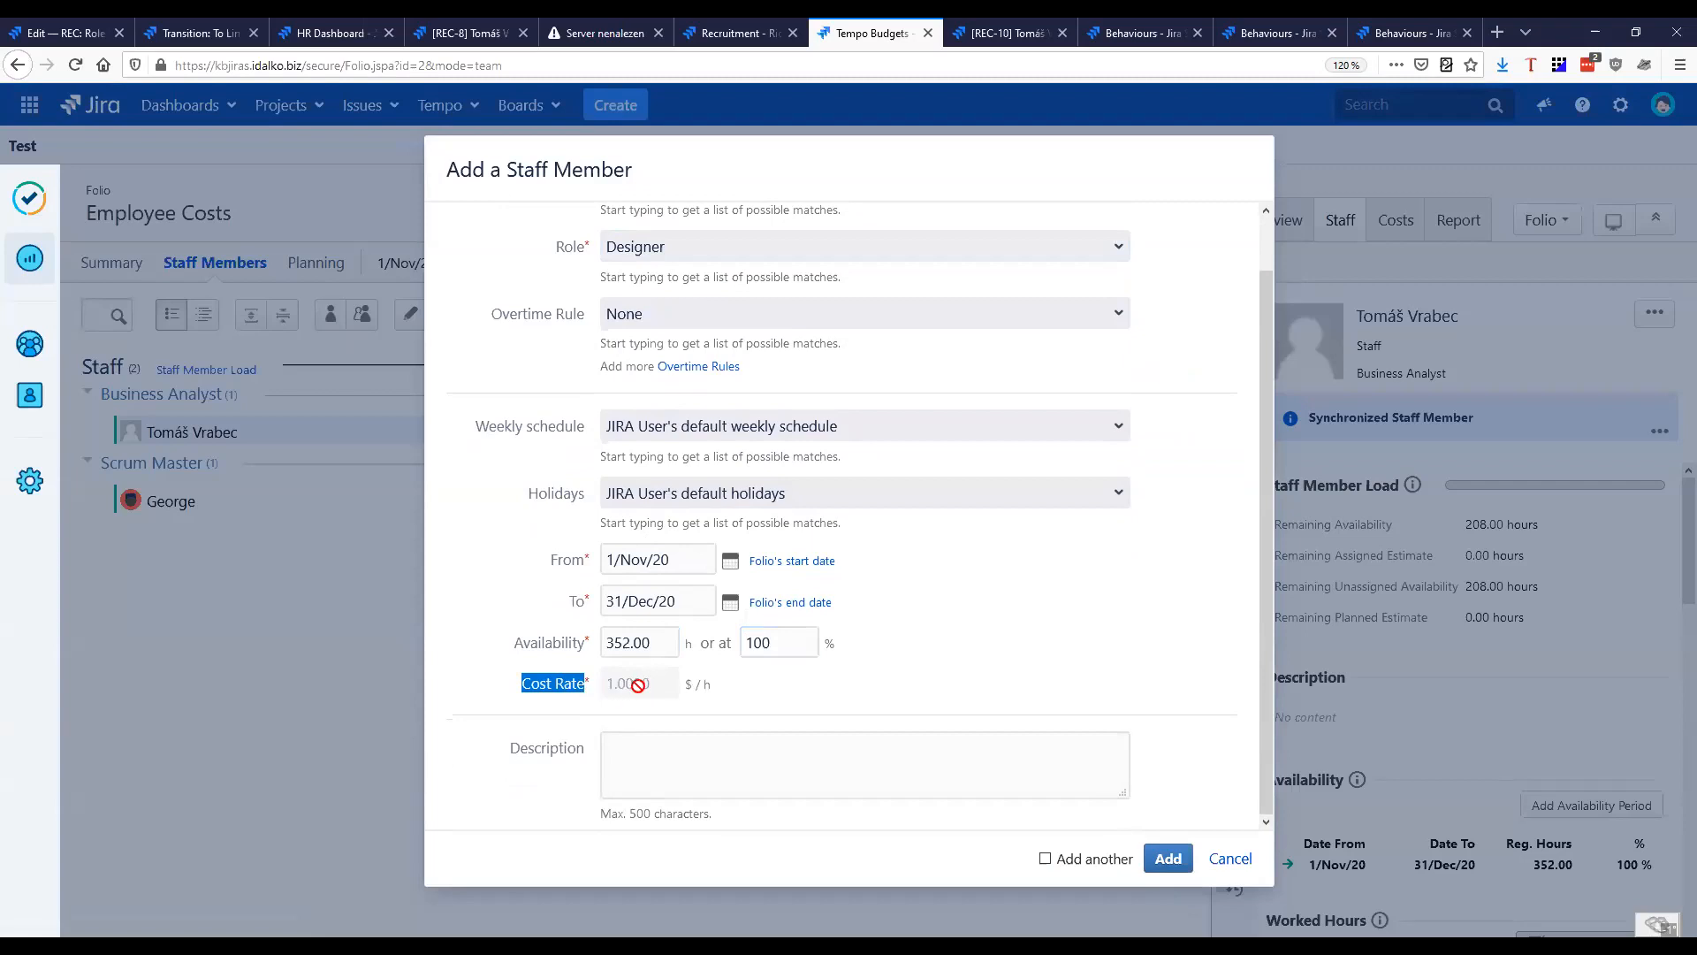
{"action": "left_click", "coordinate": [1169, 858]}
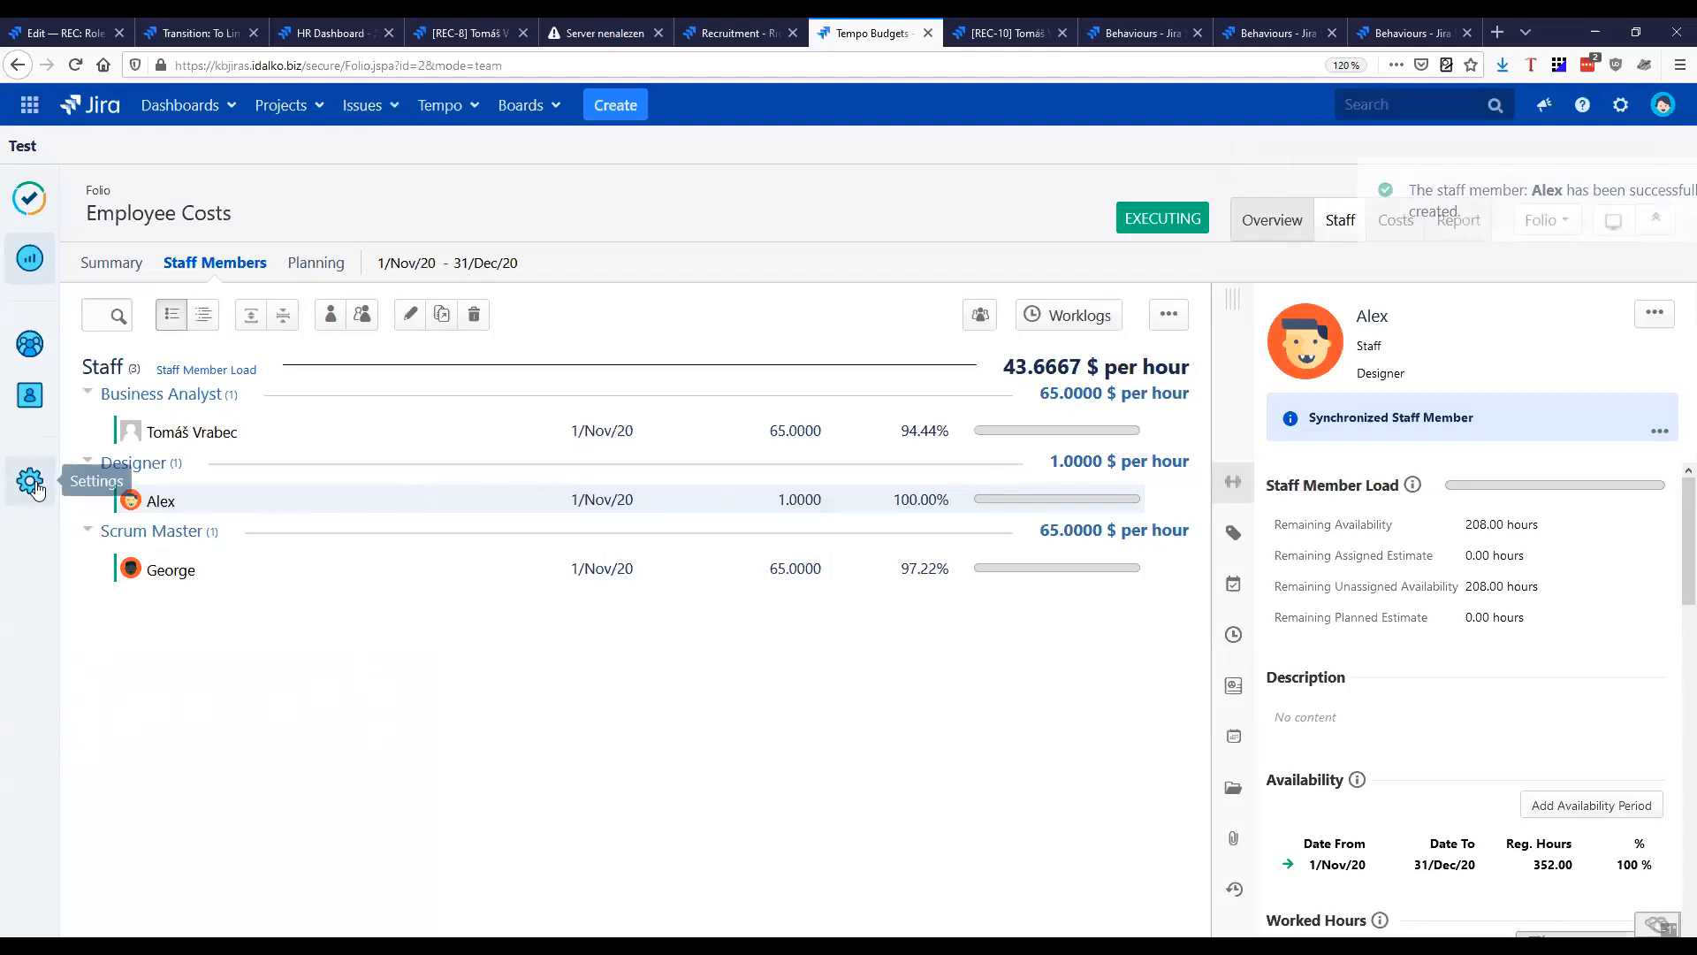
Access Jira's app administration, confirming administrator access with the account password
{"action": "left_click", "coordinate": [1620, 104]}
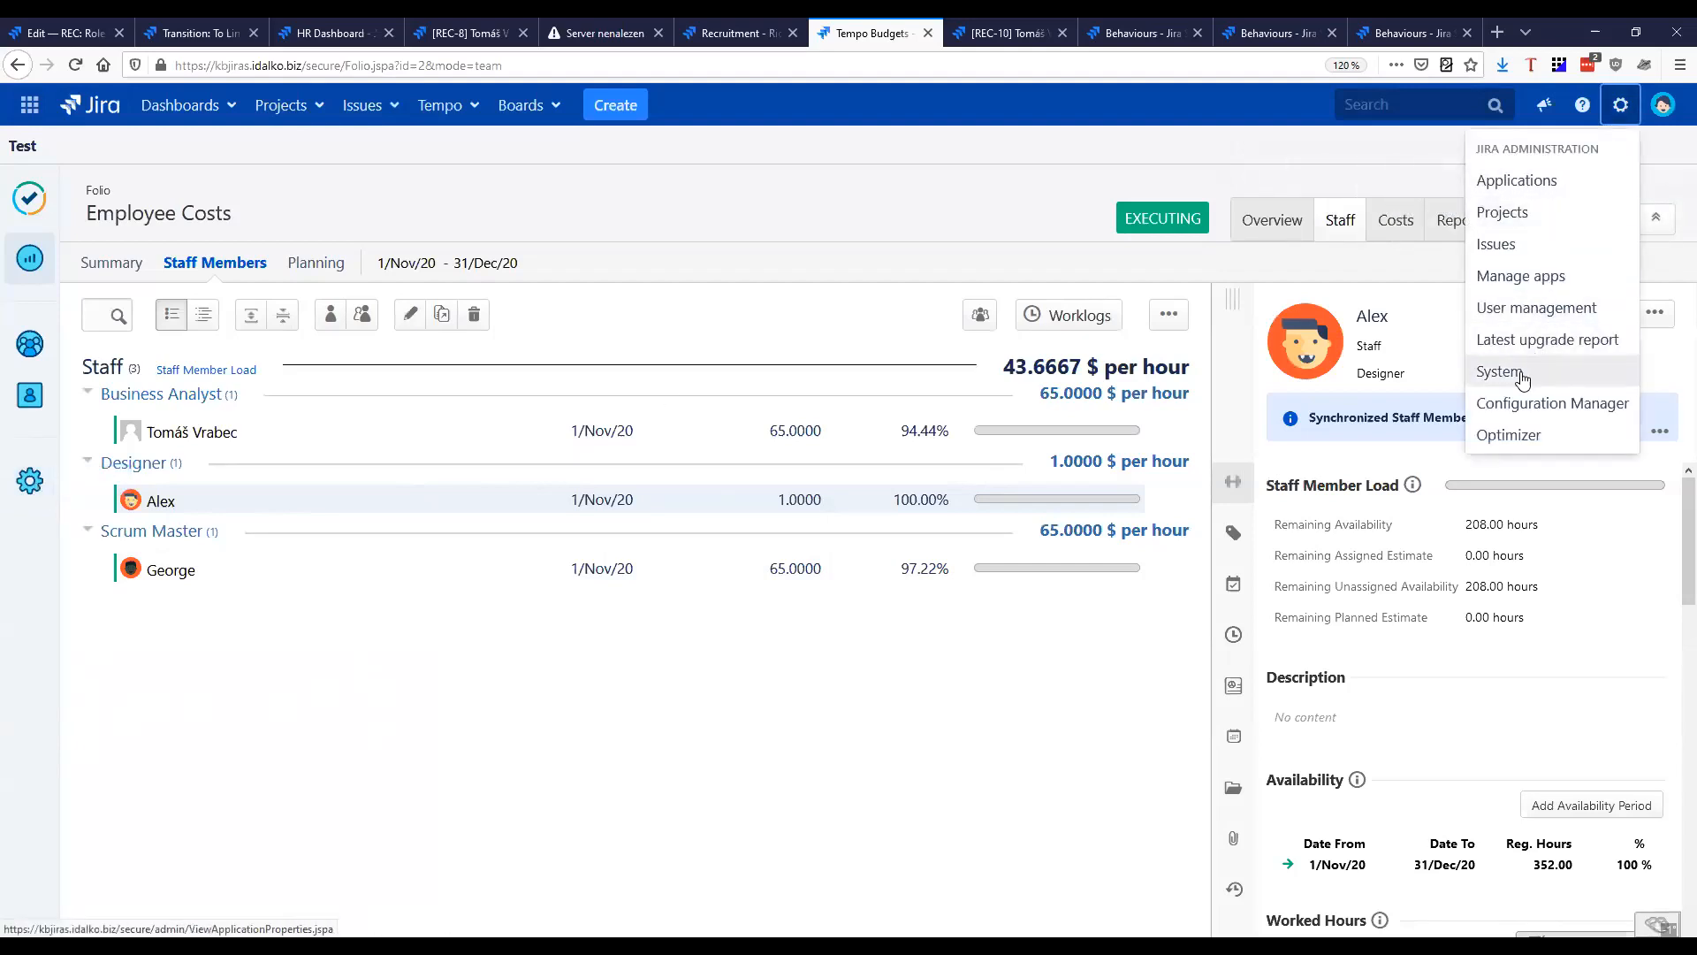
{"action": "left_click", "coordinate": [1534, 275]}
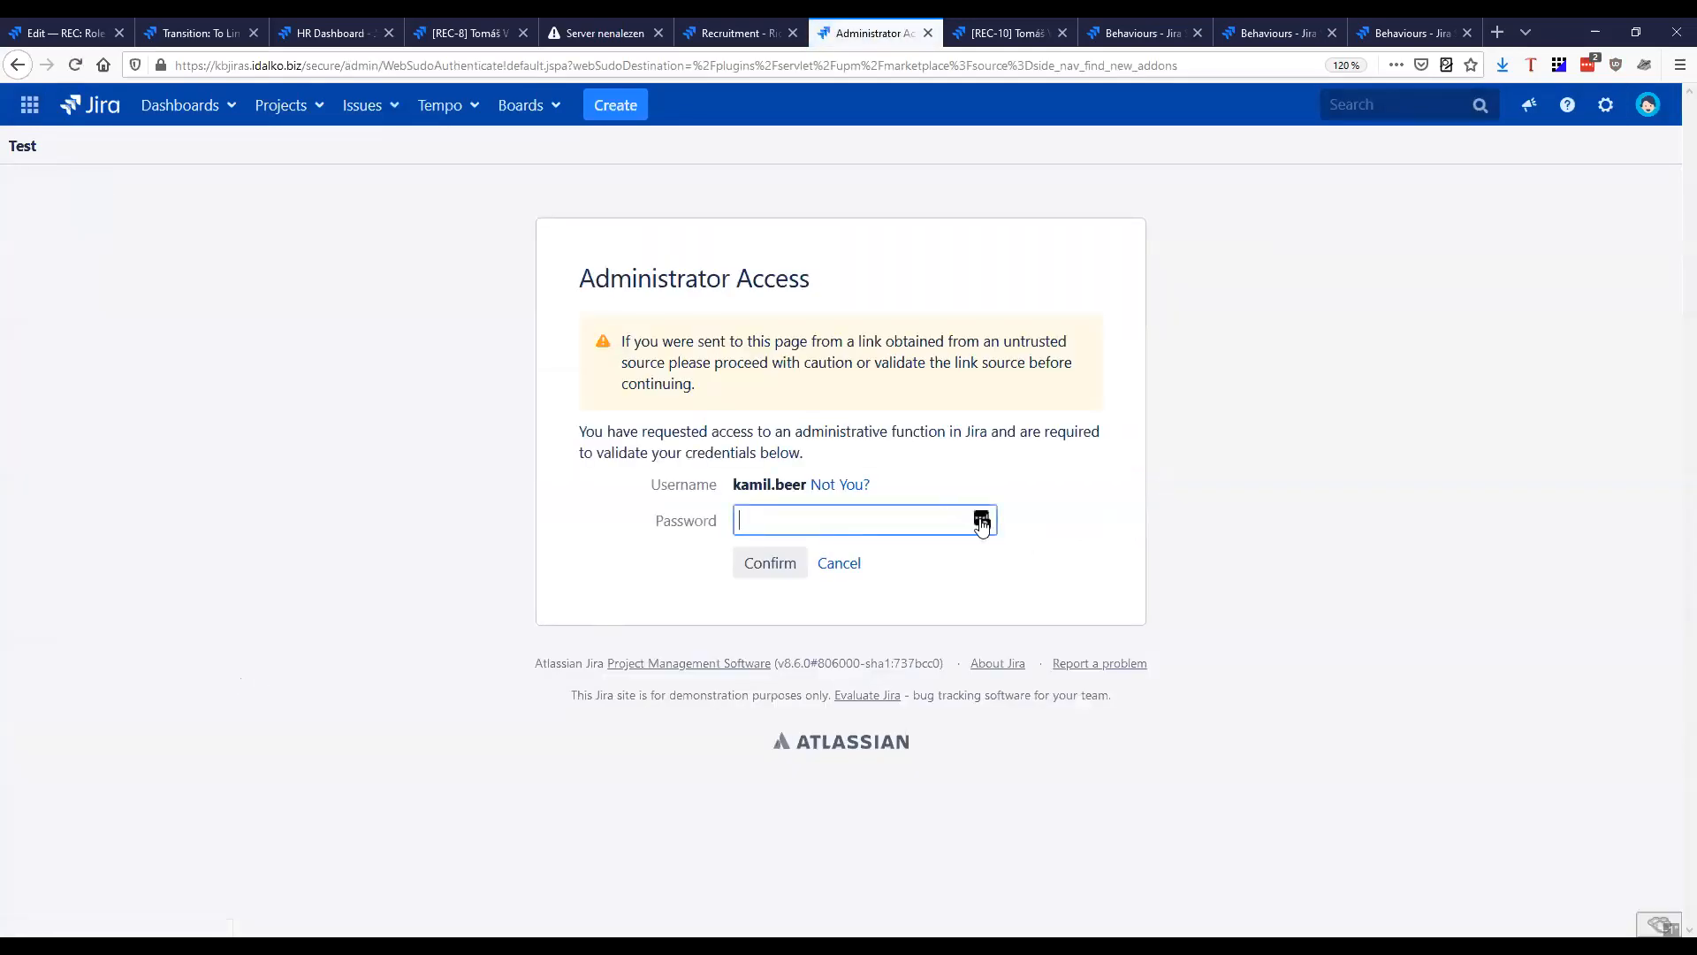
{"action": "left_click", "coordinate": [982, 522]}
{"action": "left_click", "coordinate": [770, 660]}
{"action": "left_click", "coordinate": [768, 560]}
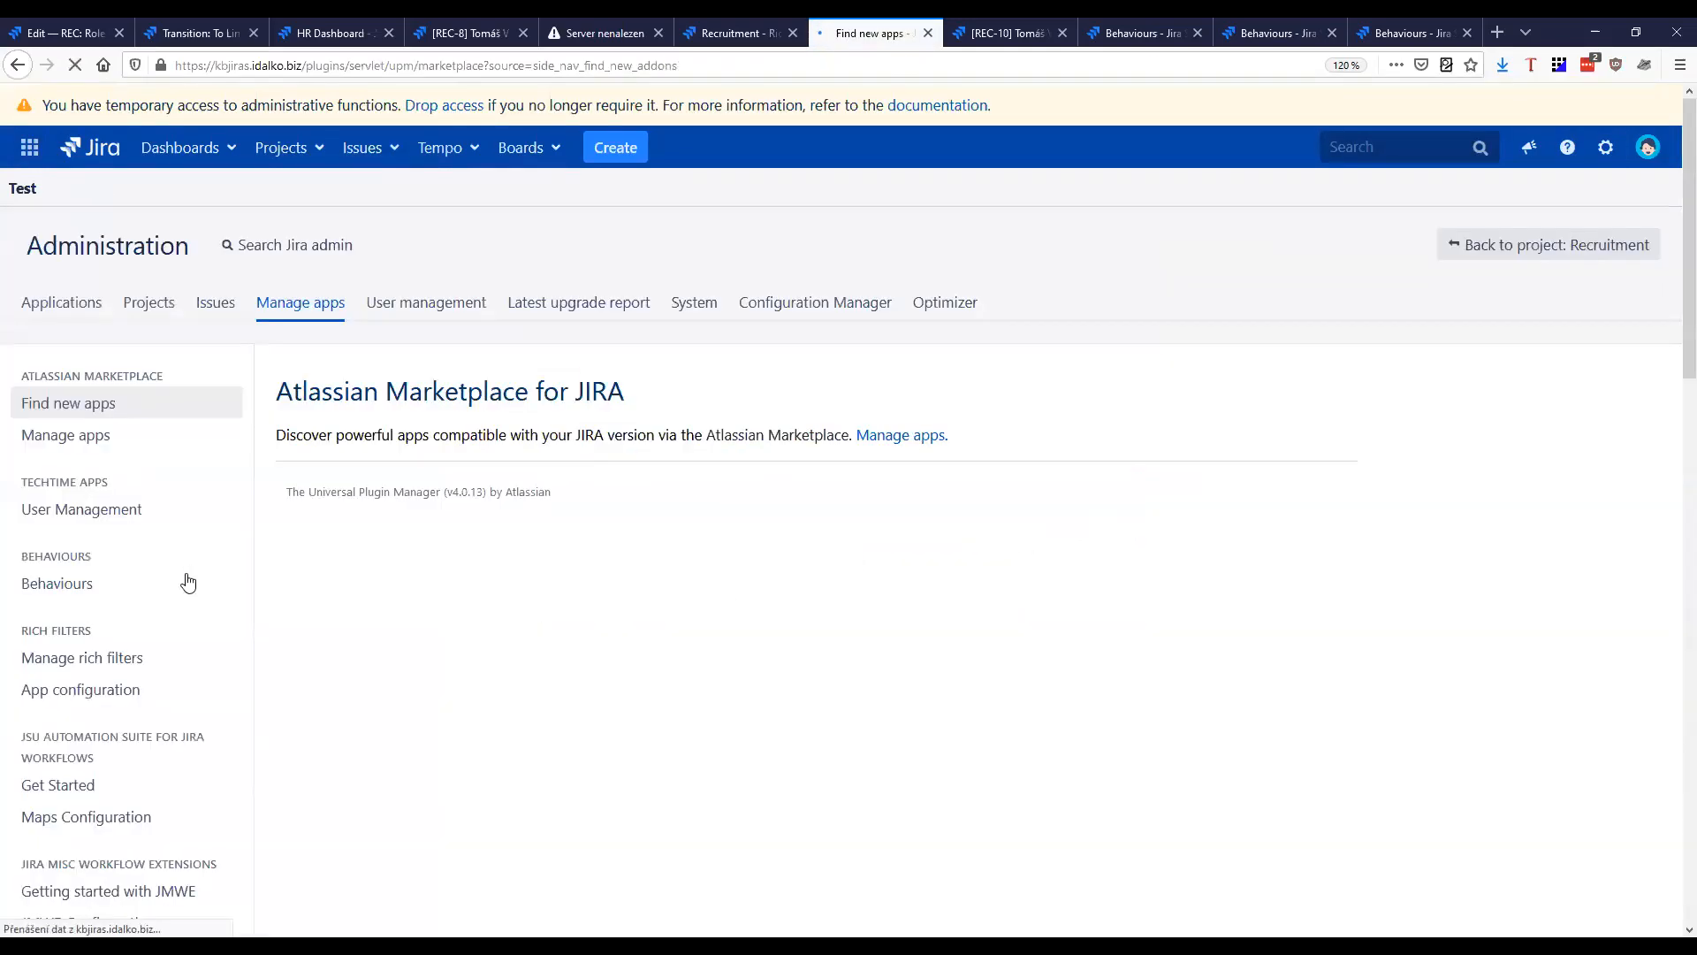
Open the Cost Rates page in the Tempo Budgets global settings
{"action": "scroll", "coordinate": [136, 636], "scroll_direction": "down", "scroll_amount": 8}
{"action": "left_click", "coordinate": [134, 542]}
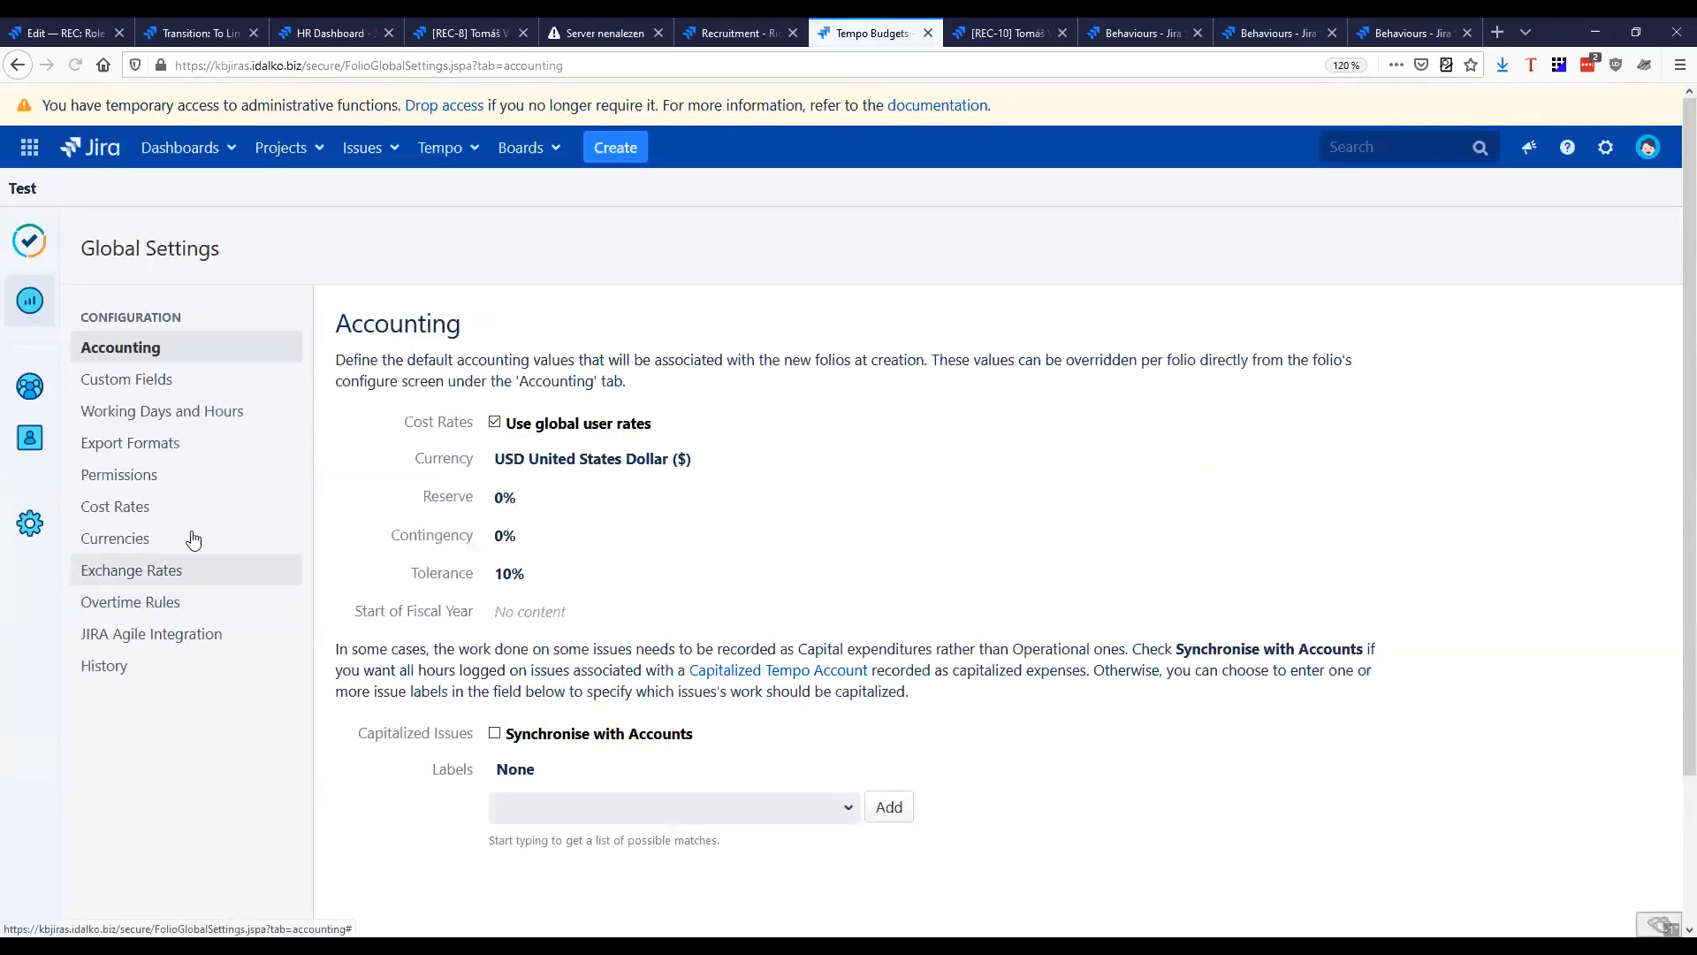
{"action": "left_click", "coordinate": [133, 505]}
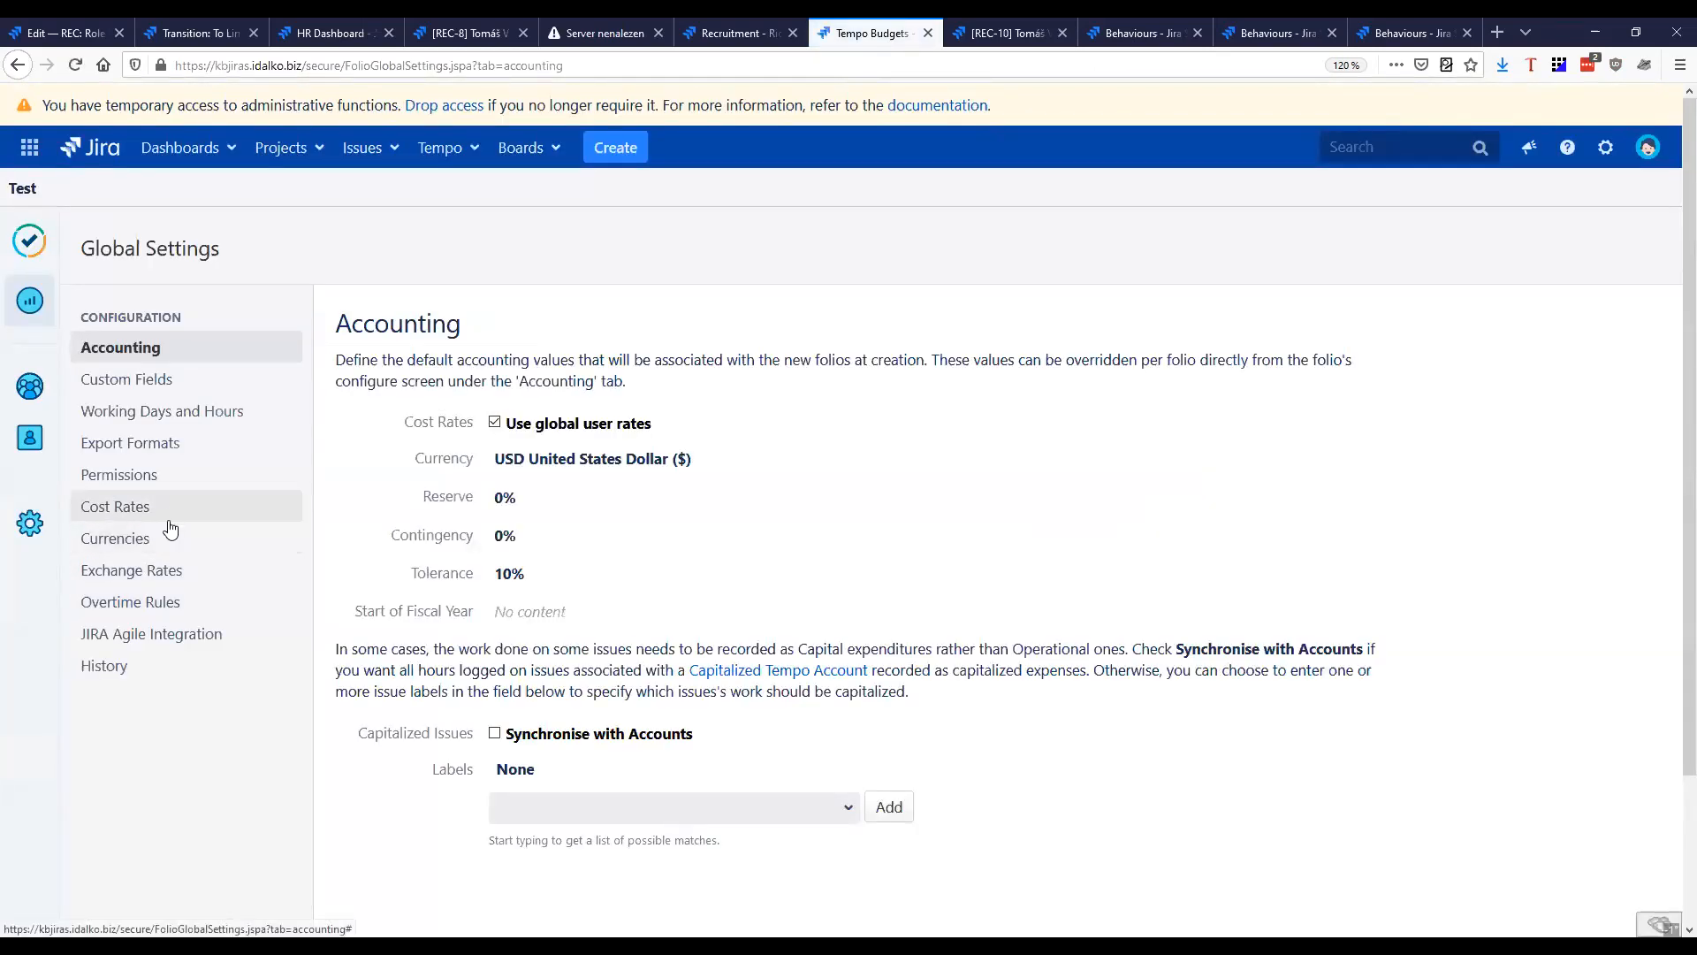
Examine the cost rates listed by user, including the currency and hourly rate of the existing Scrum Master
{"action": "scroll", "coordinate": [587, 527], "scroll_direction": "down", "scroll_amount": 5}
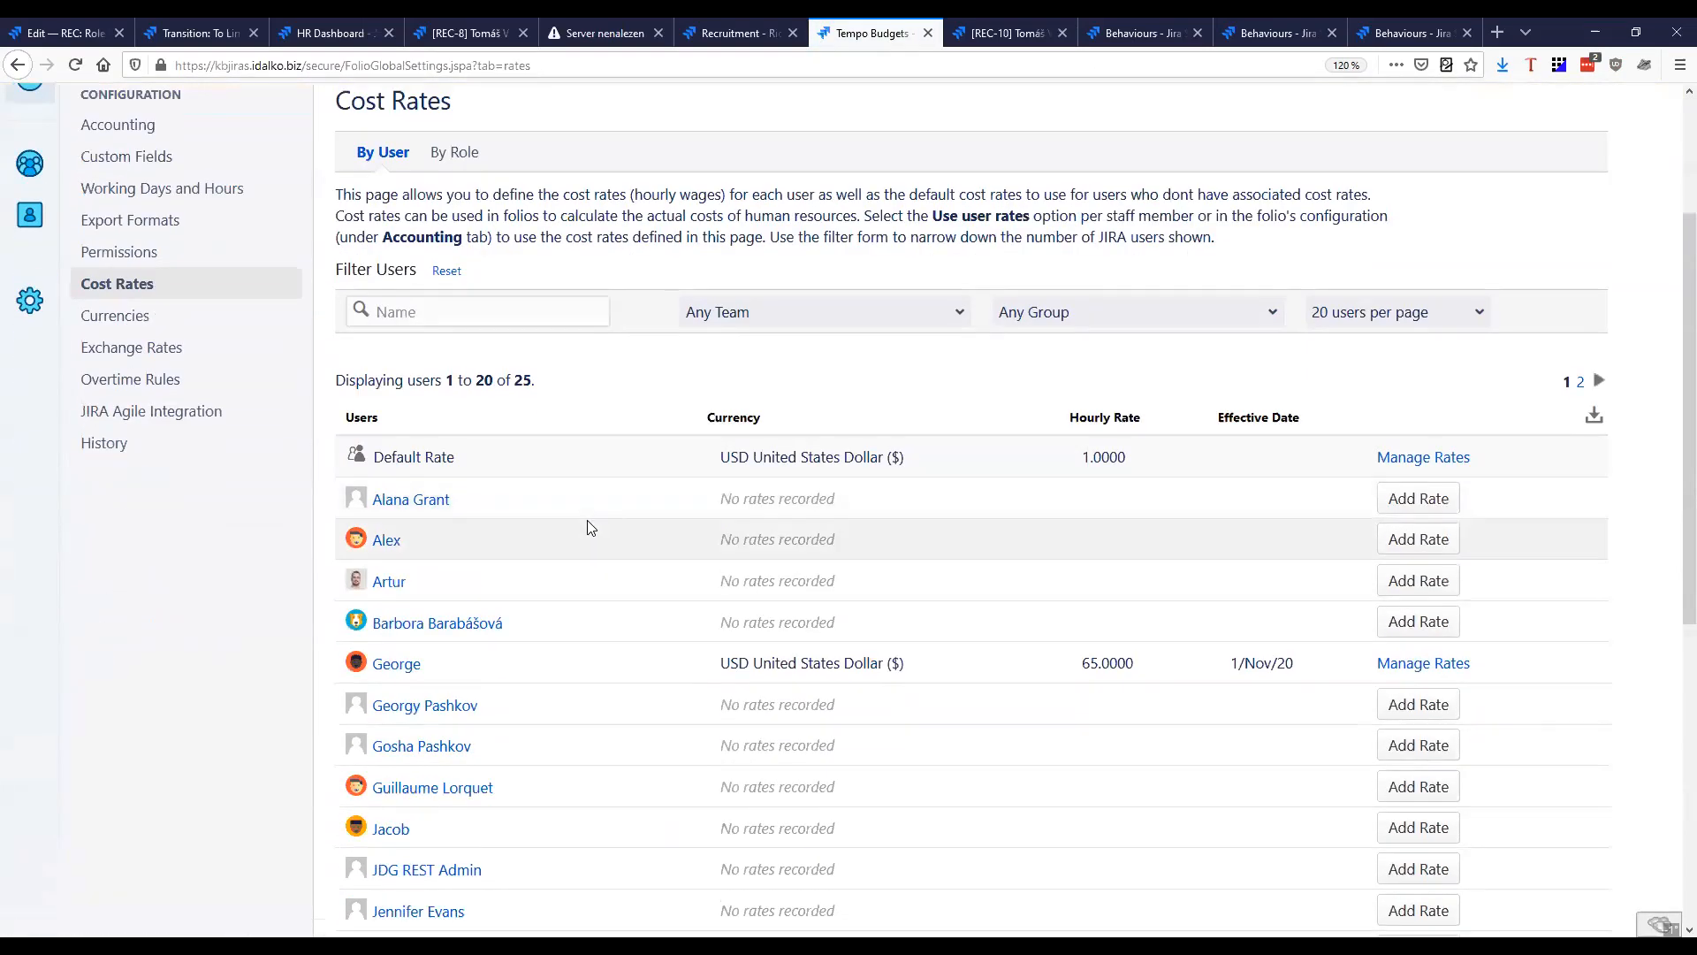
{"action": "scroll", "coordinate": [630, 485], "scroll_direction": "down", "scroll_amount": 3}
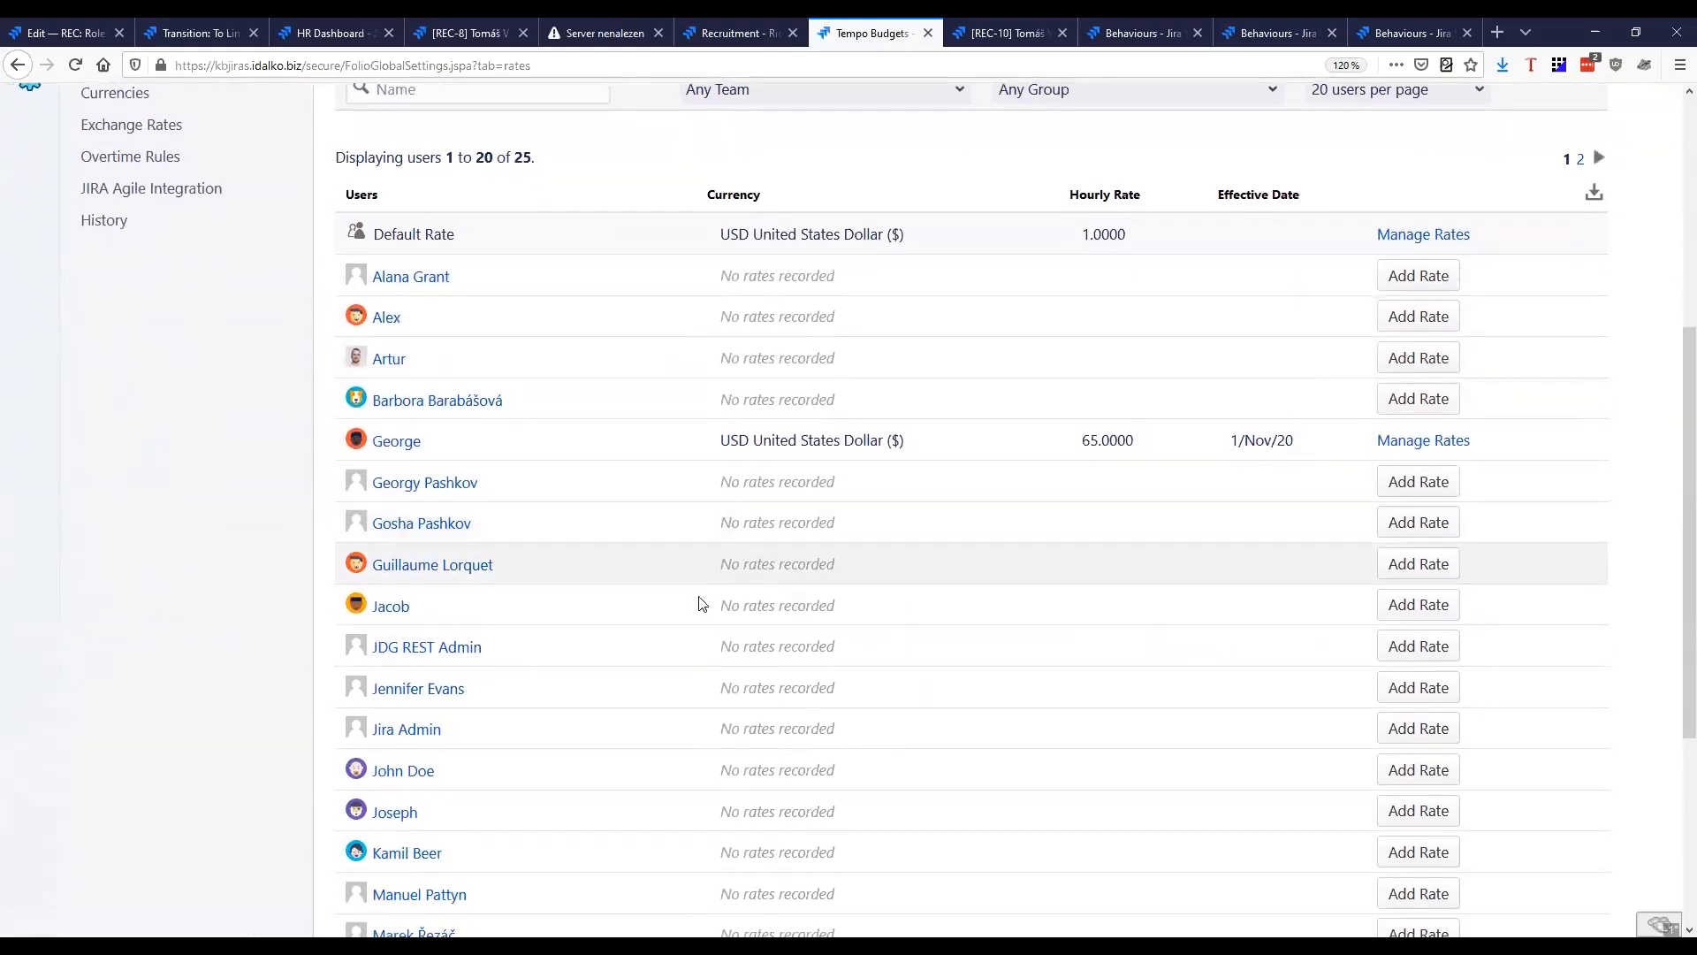
{"action": "scroll", "coordinate": [618, 321], "scroll_direction": "up", "scroll_amount": 2}
{"action": "scroll", "coordinate": [725, 550], "scroll_direction": "up", "scroll_amount": 1}
{"action": "left_click_drag", "start_coordinate": [712, 555], "coordinate": [921, 566]}
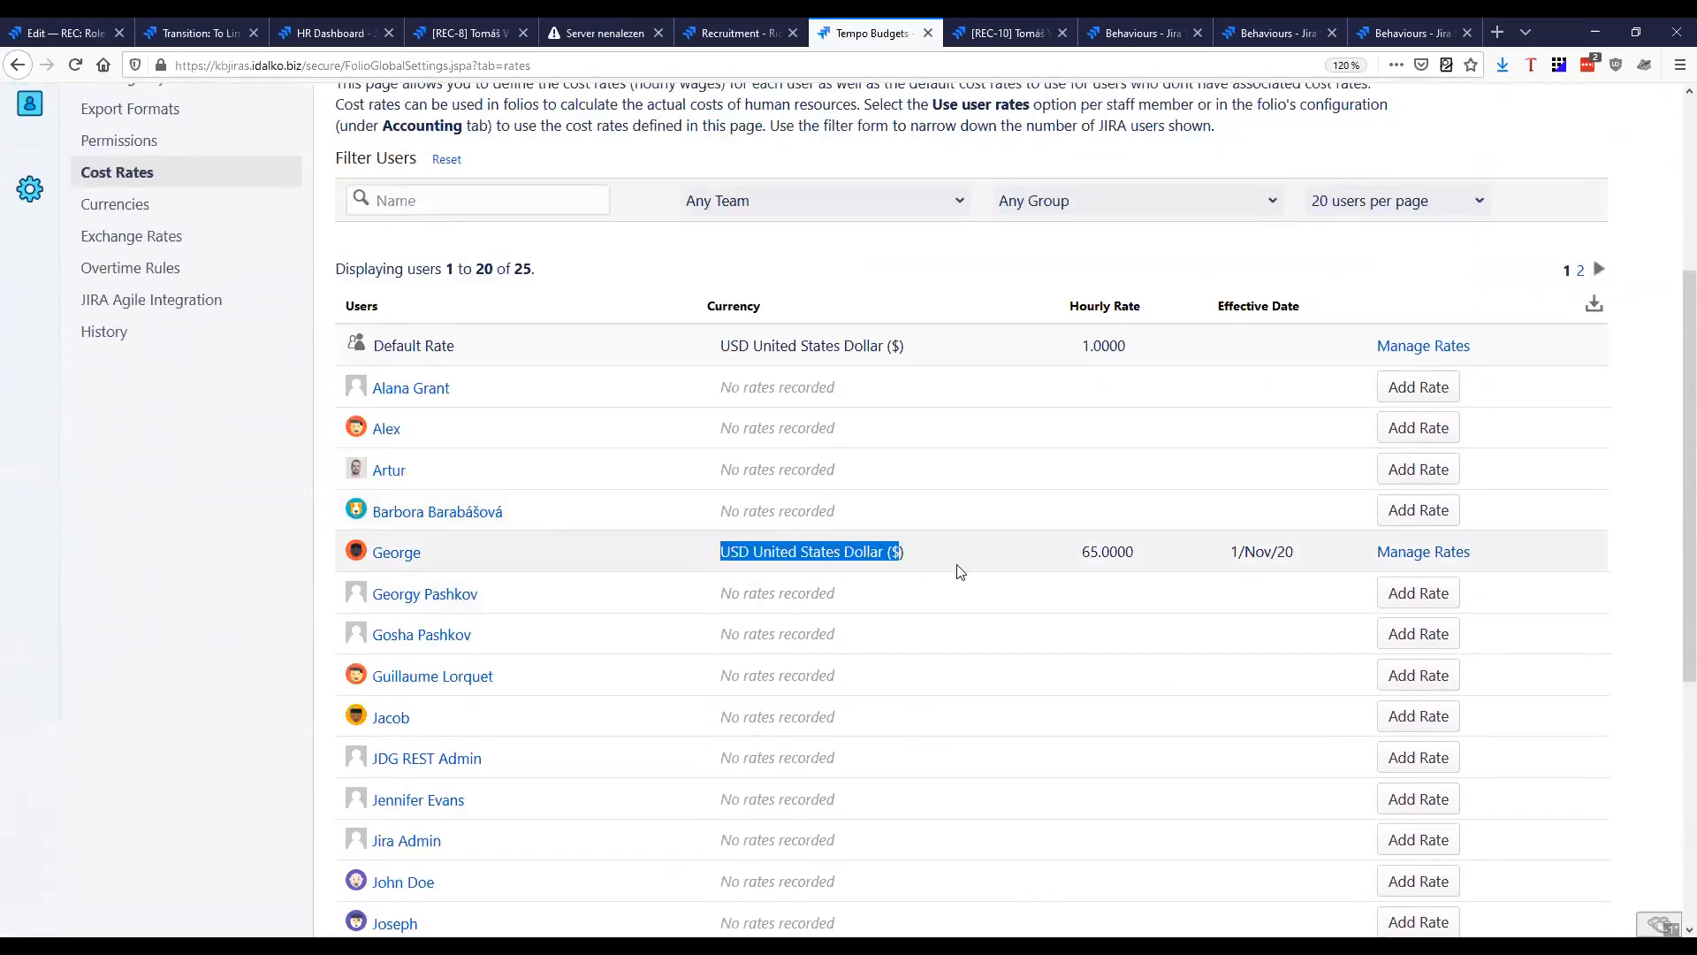
{"action": "left_click_drag", "start_coordinate": [1083, 557], "coordinate": [1097, 552]}
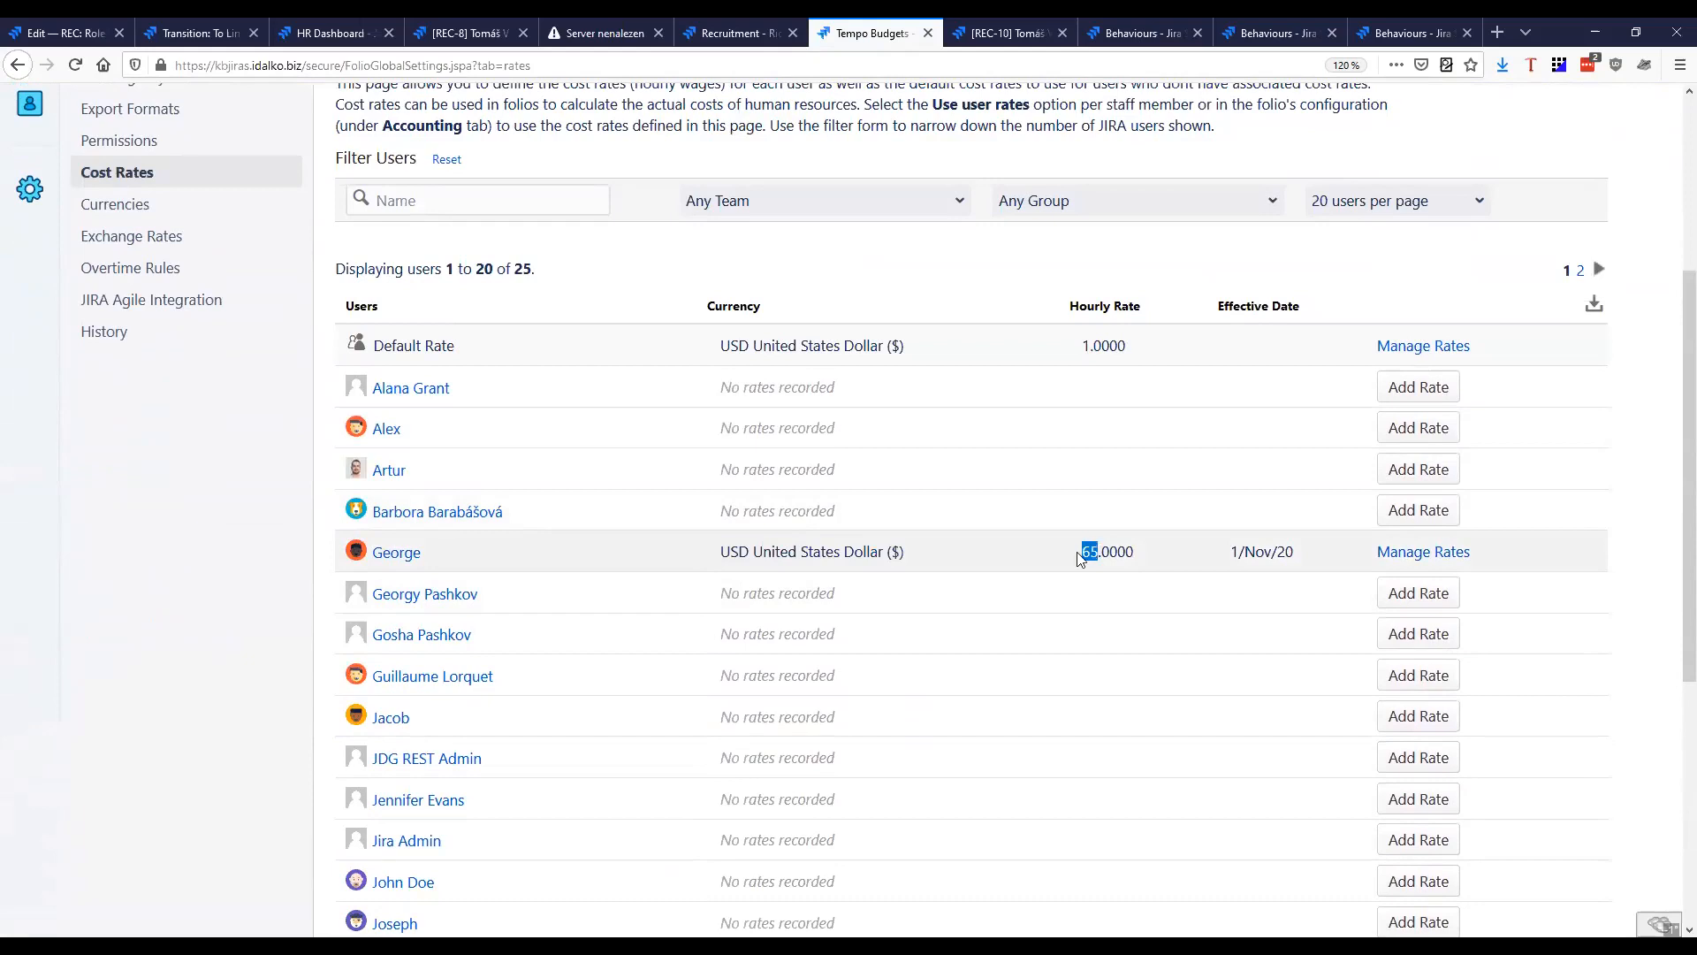
{"action": "scroll", "coordinate": [814, 568], "scroll_direction": "down", "scroll_amount": 5}
{"action": "scroll", "coordinate": [737, 610], "scroll_direction": "up", "scroll_amount": 6}
Filter the cost rates by the Business Analyst's first name, check the hourly rate, and clear the name filter
{"action": "left_click", "coordinate": [458, 532]}
{"action": "type", "text": "Tom"}
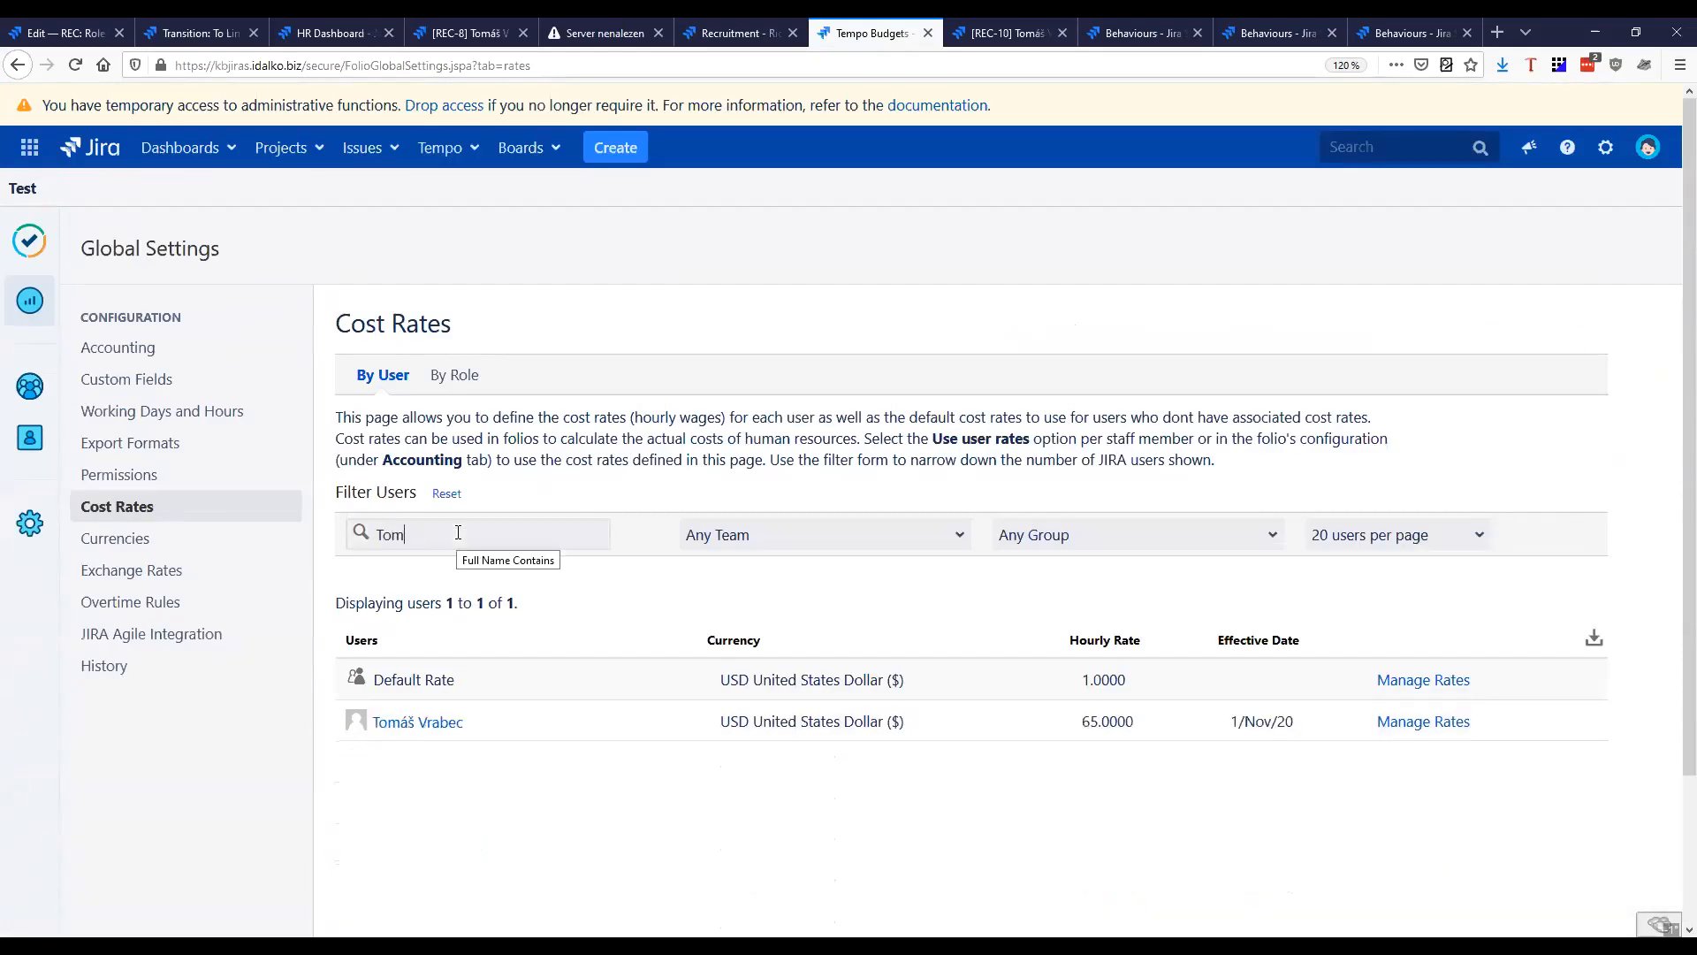
{"action": "left_click_drag", "start_coordinate": [1081, 723], "coordinate": [1098, 722]}
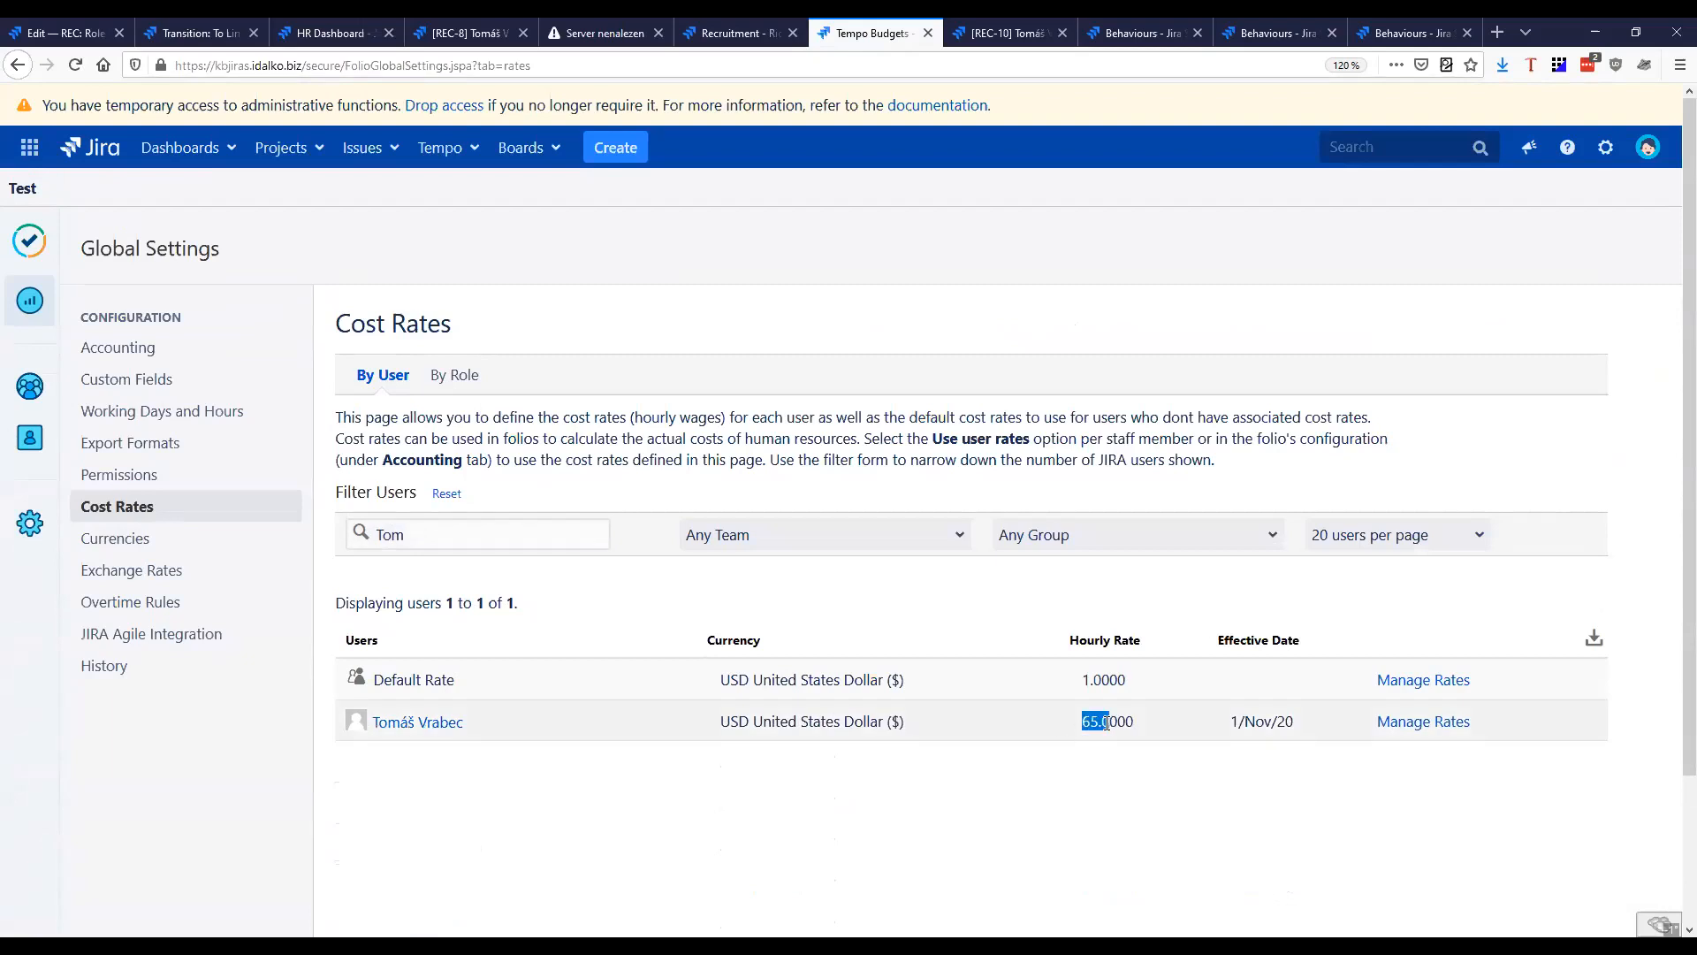
{"action": "left_click_drag", "start_coordinate": [495, 541], "coordinate": [140, 543]}
{"action": "key", "text": "BackSpace"}
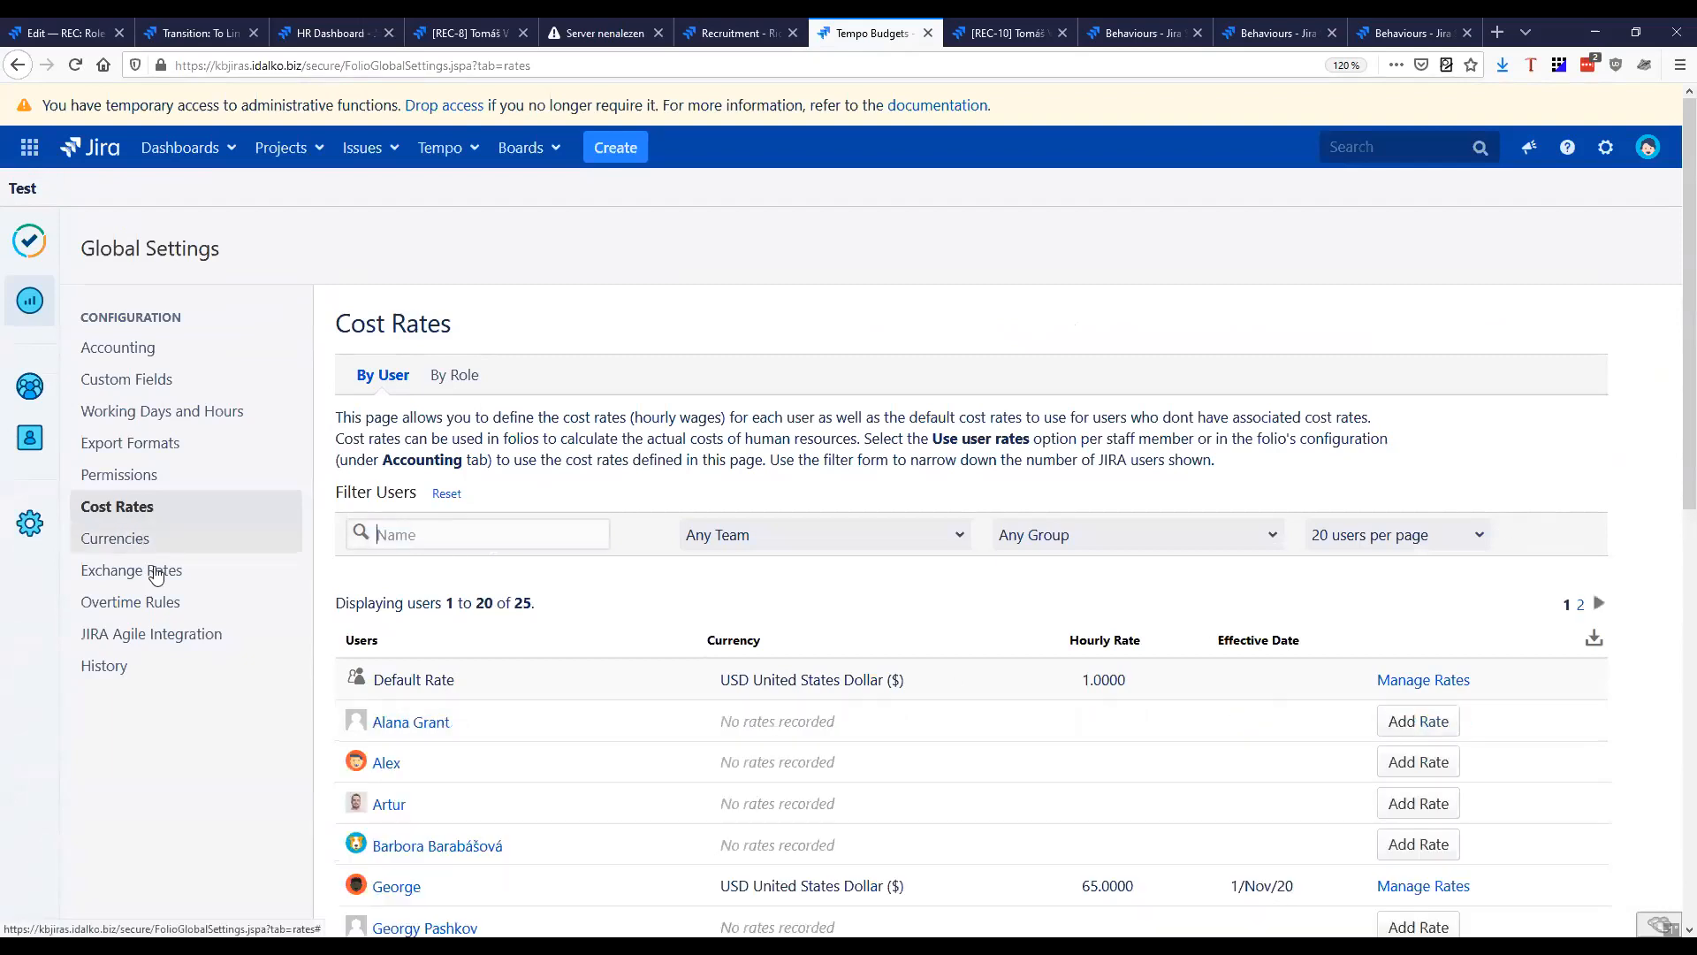
Add a cost rate for the new Designer of 50 USD per hour, effective 1/Nov/20
{"action": "scroll", "coordinate": [943, 753], "scroll_direction": "down", "scroll_amount": 5}
{"action": "left_click_drag", "start_coordinate": [444, 309], "coordinate": [349, 317]}
{"action": "left_click", "coordinate": [1418, 317]}
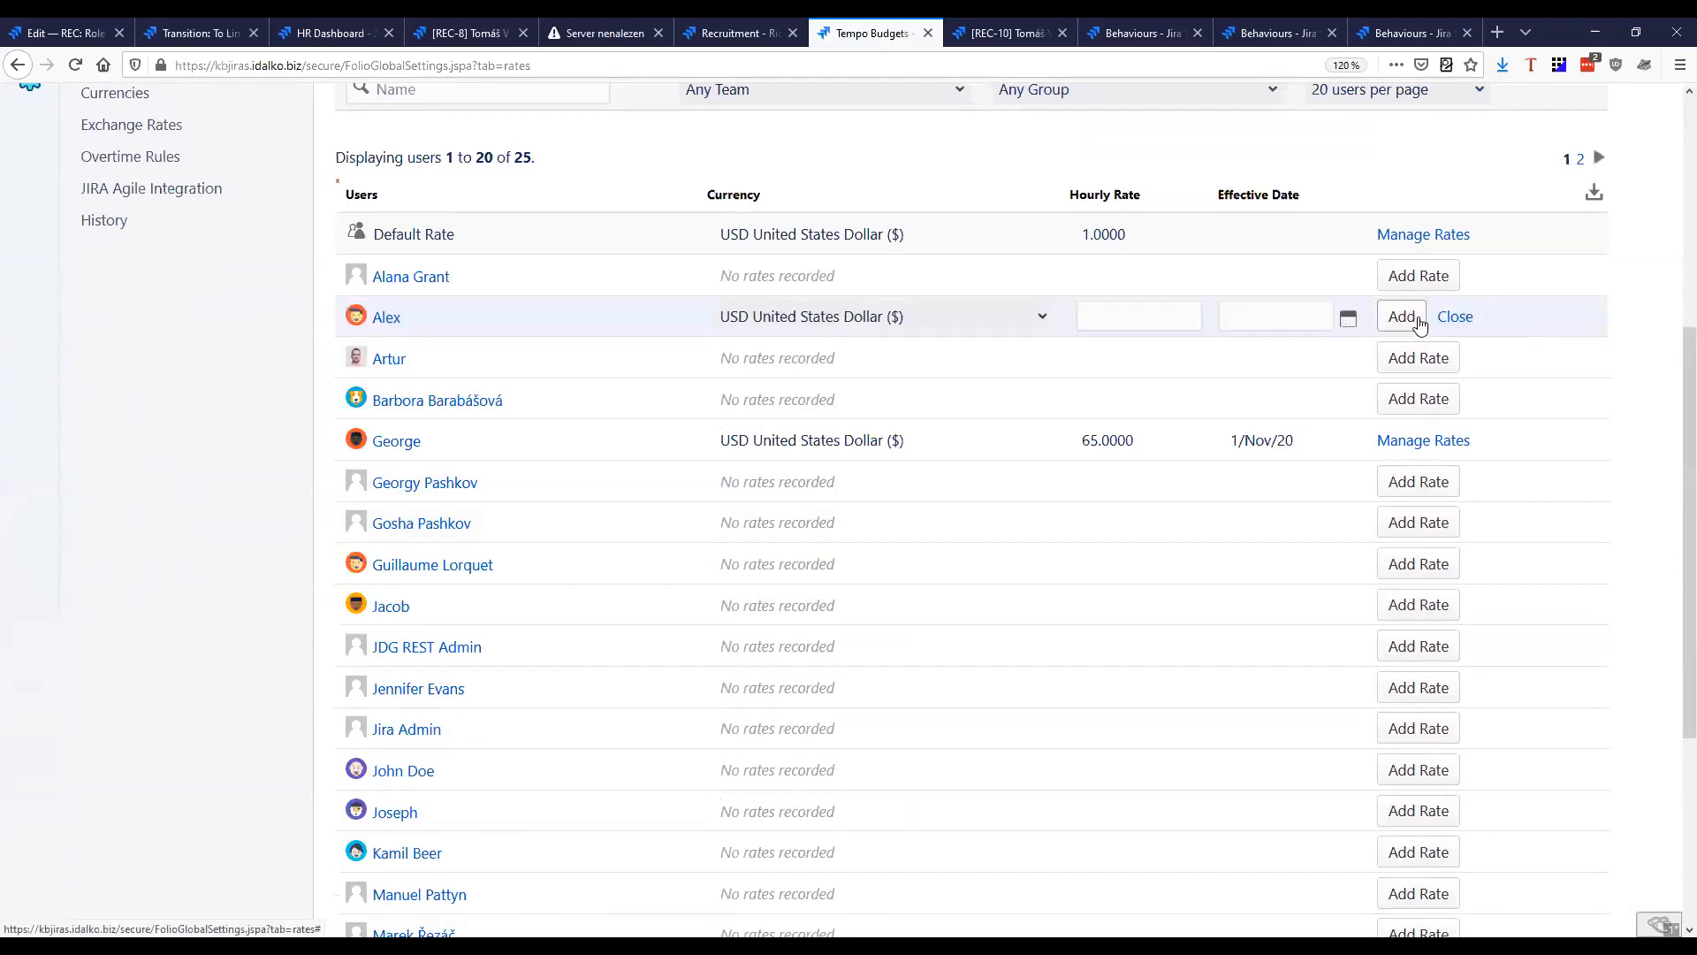
{"action": "left_click", "coordinate": [1193, 324]}
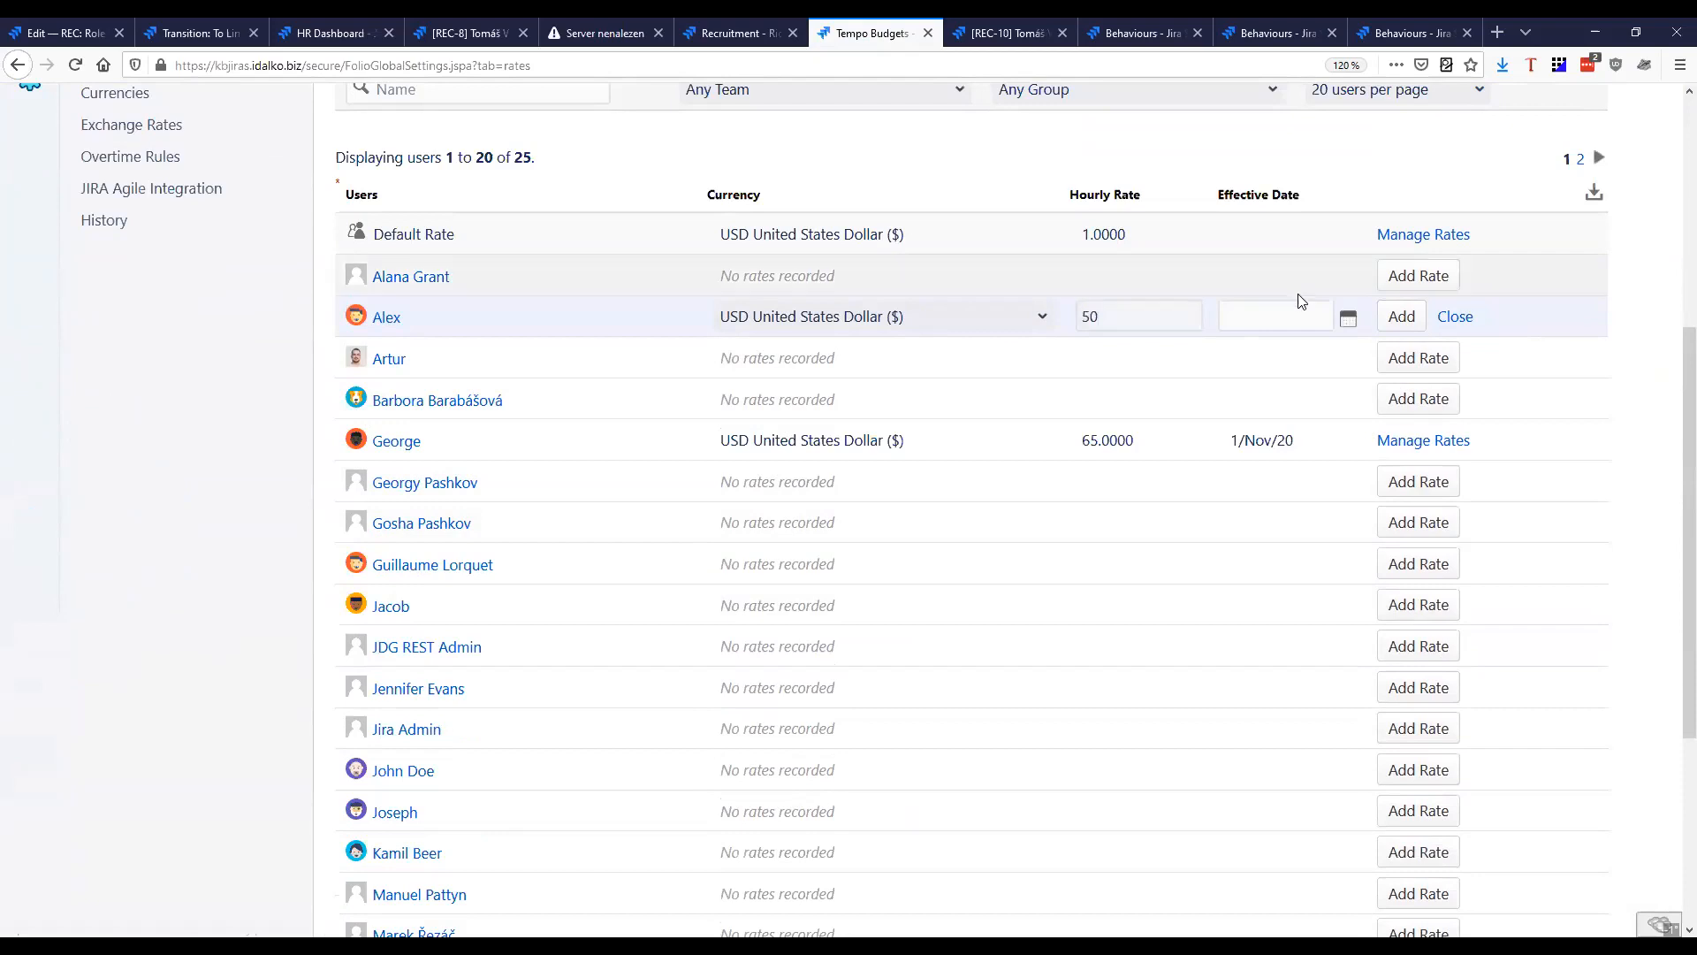
{"action": "left_click", "coordinate": [1348, 318]}
{"action": "left_click", "coordinate": [1416, 205]}
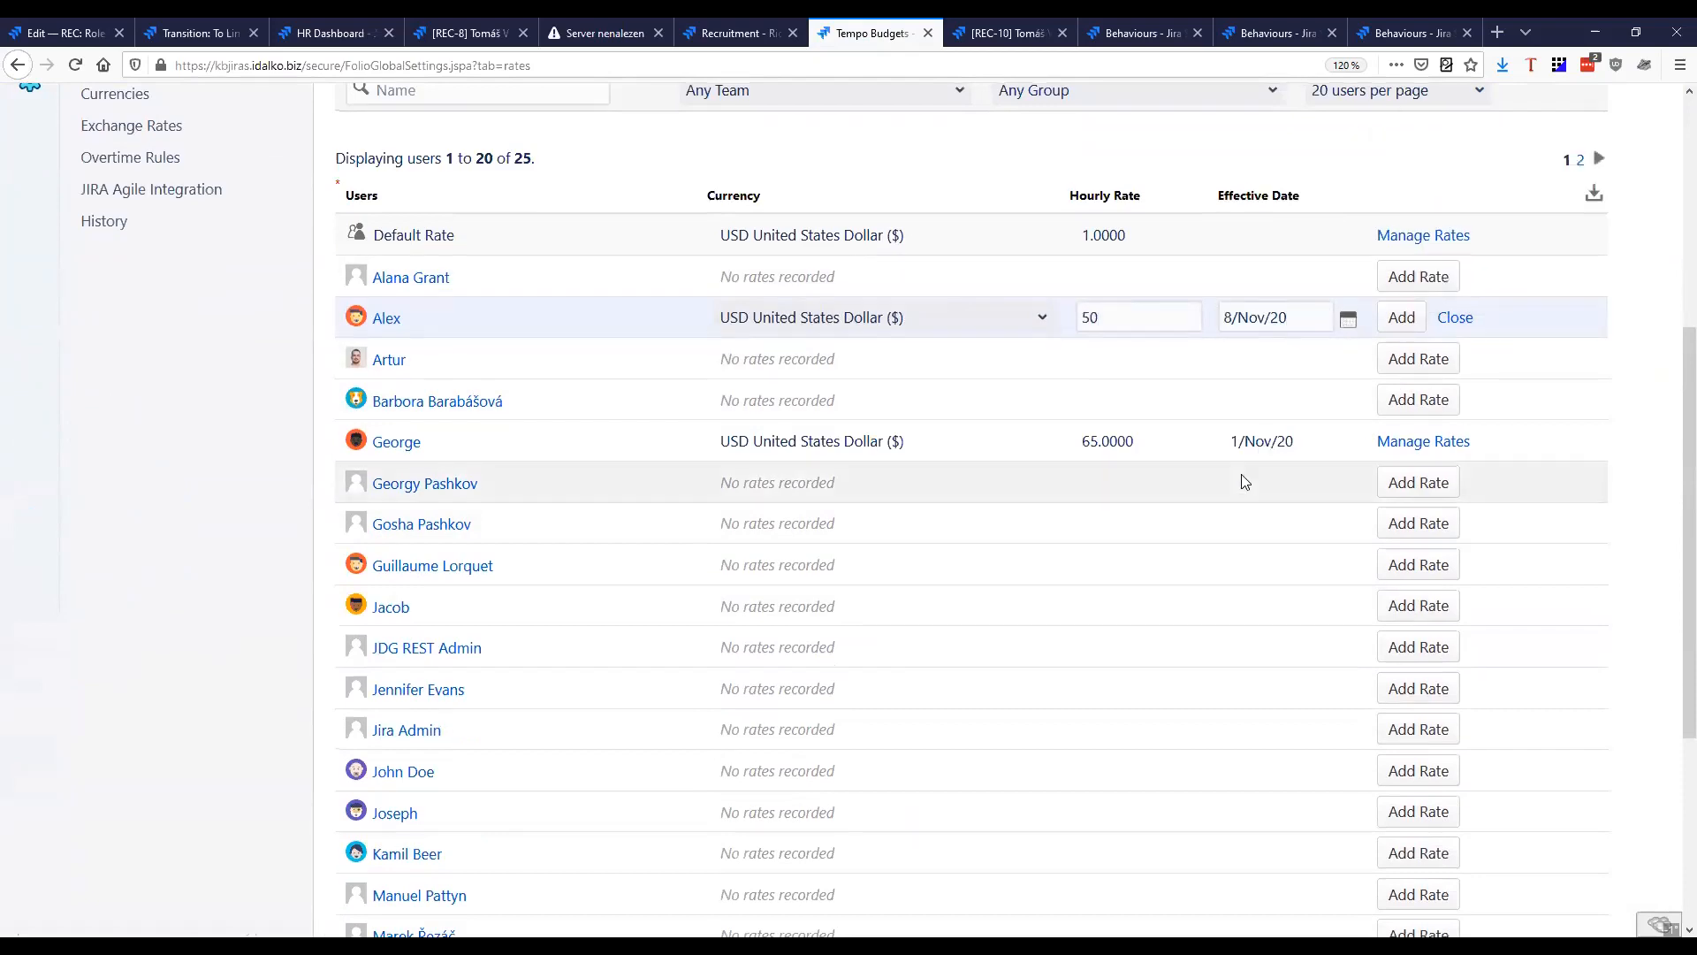
{"action": "scroll", "coordinate": [1243, 481], "scroll_direction": "up", "scroll_amount": 3}
{"action": "left_click", "coordinate": [1348, 541]}
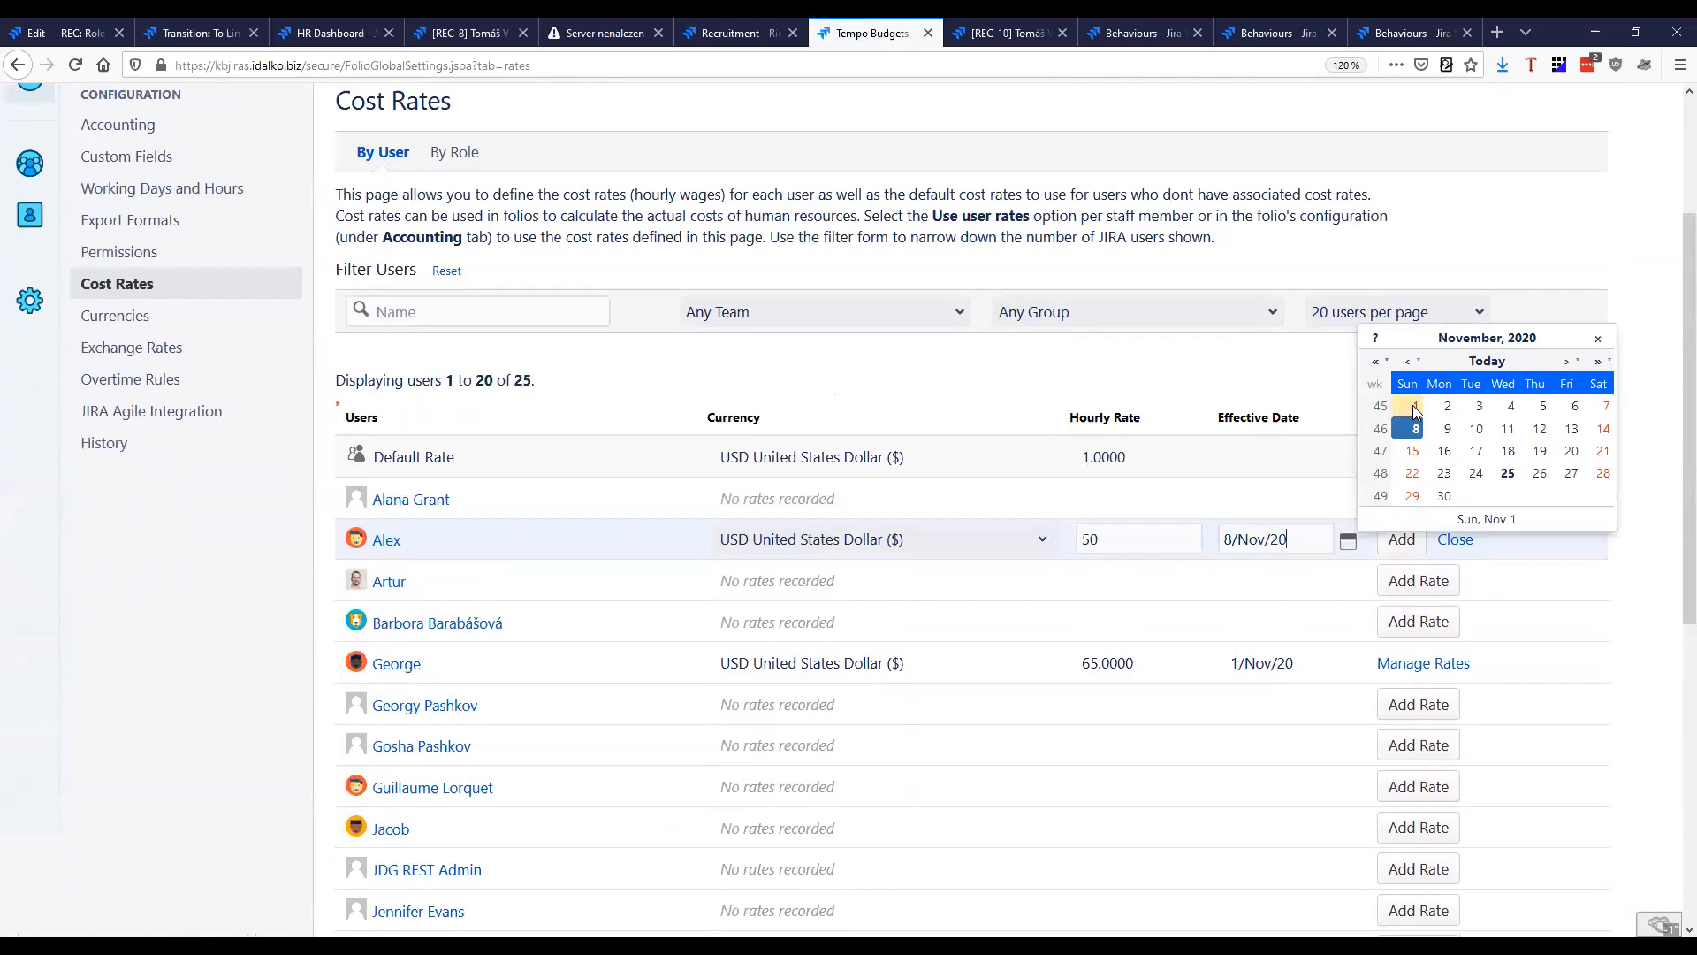
{"action": "left_click", "coordinate": [1415, 407]}
{"action": "left_click", "coordinate": [1402, 539]}
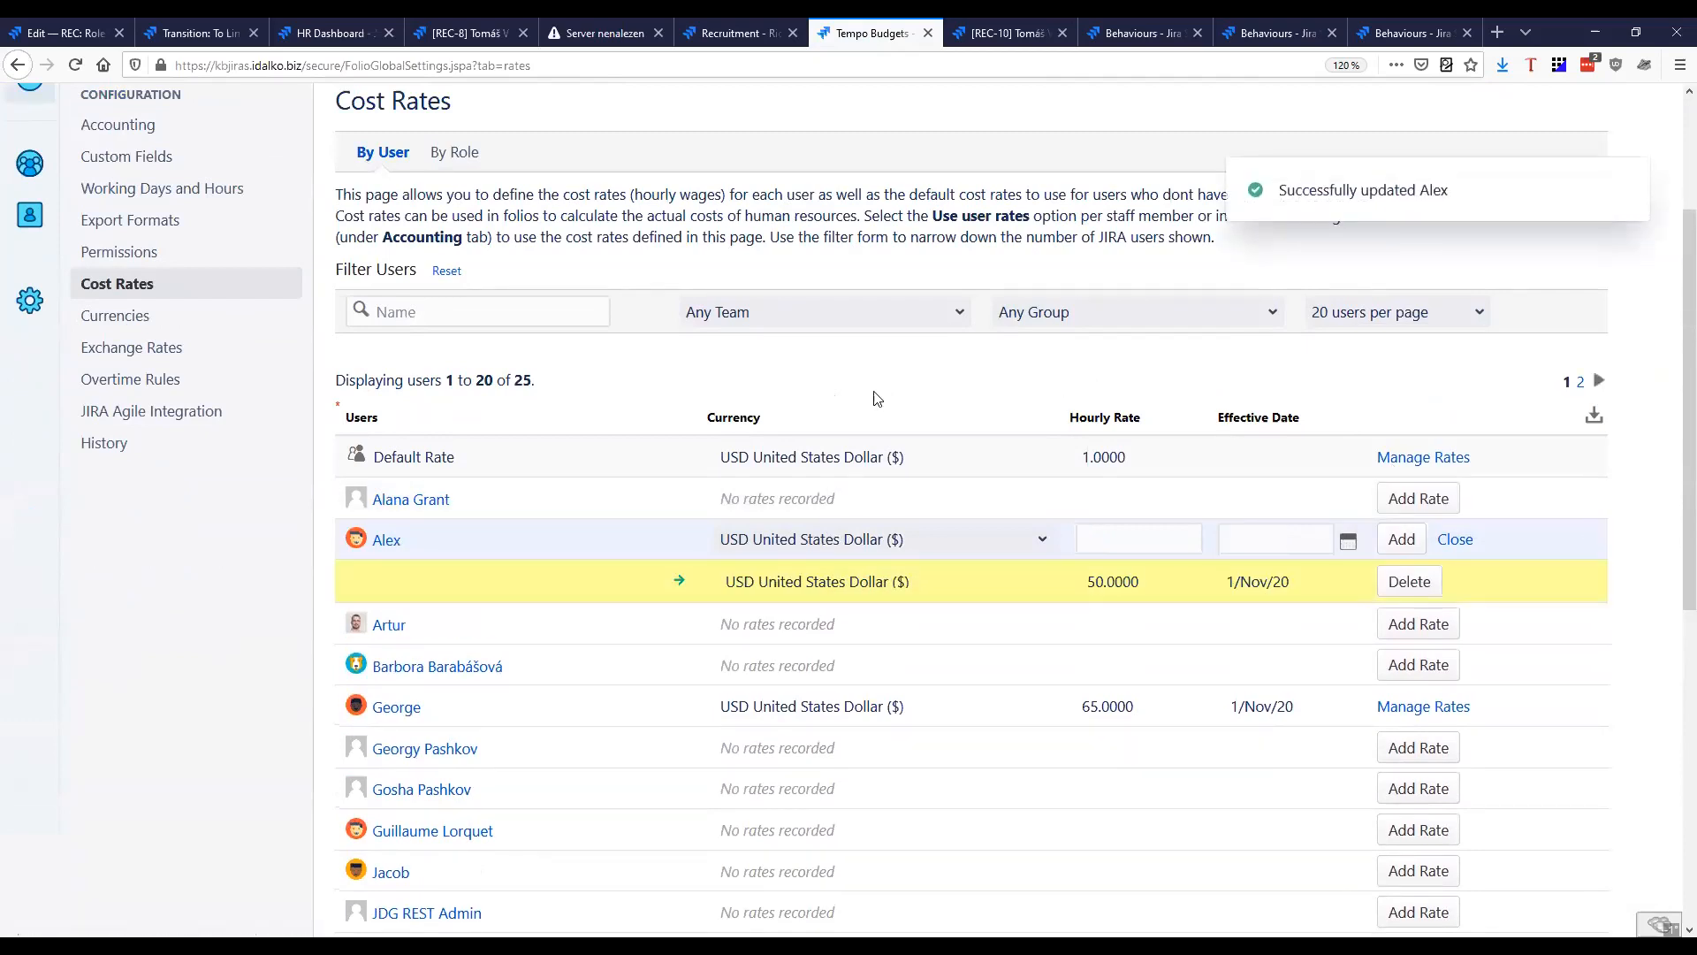
Open the REC-10 review issue from the recent issues
{"action": "scroll", "coordinate": [853, 428], "scroll_direction": "up", "scroll_amount": 3}
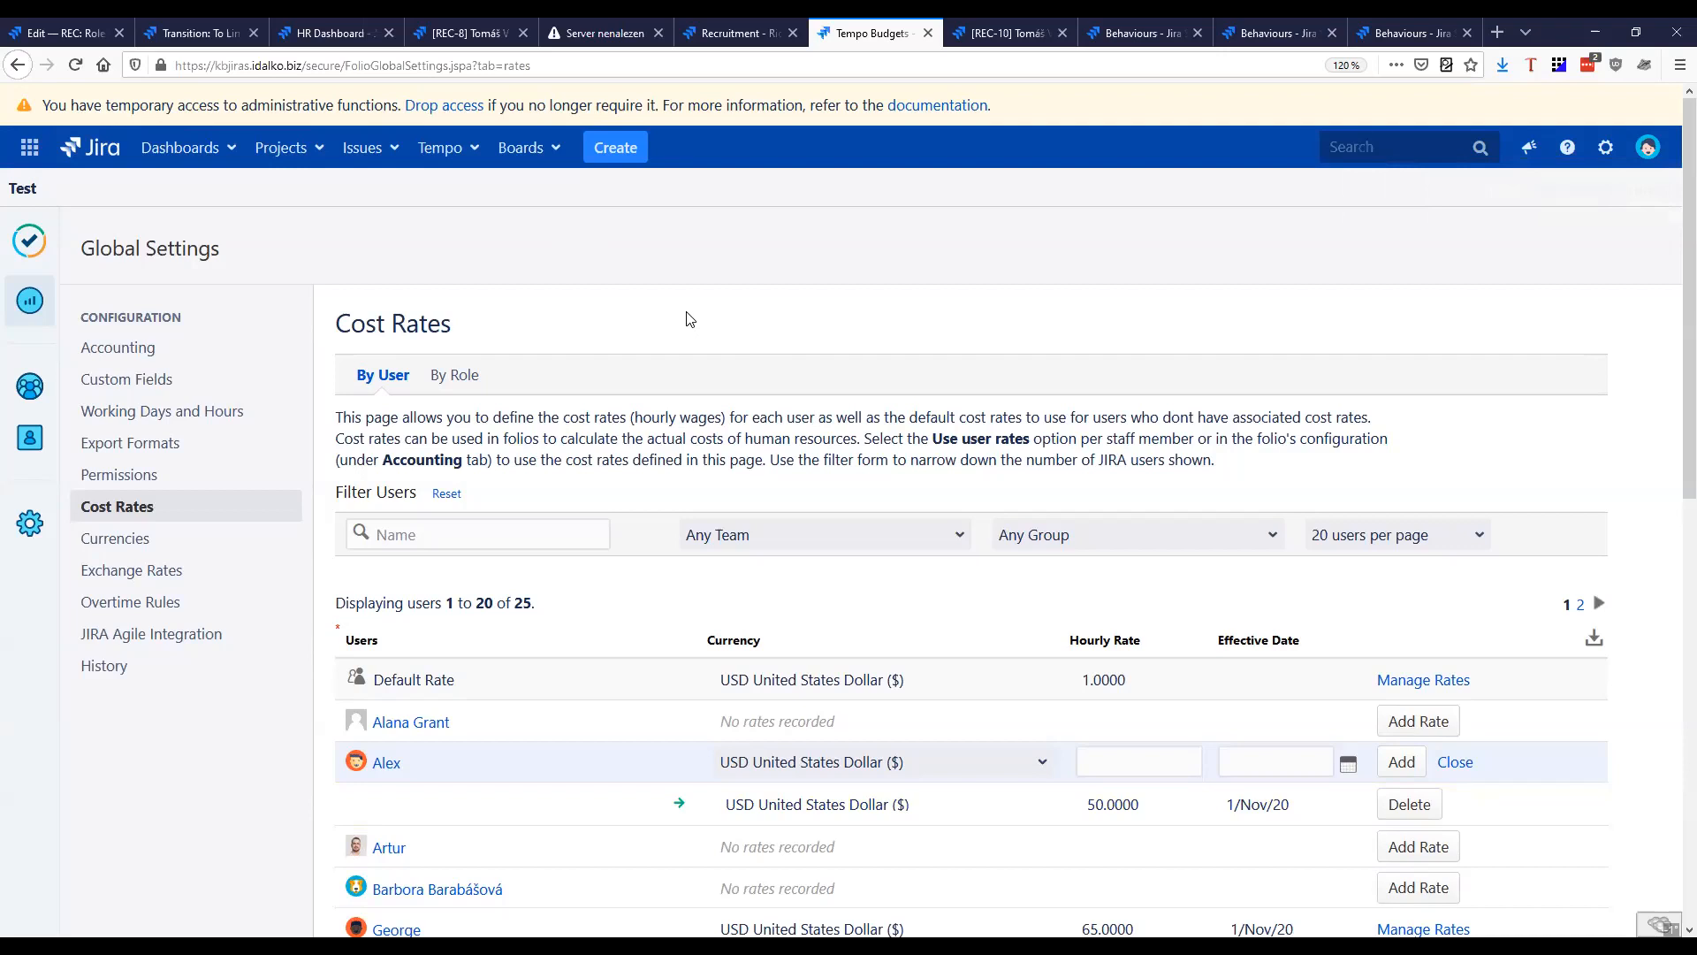
{"action": "left_click", "coordinate": [366, 159]}
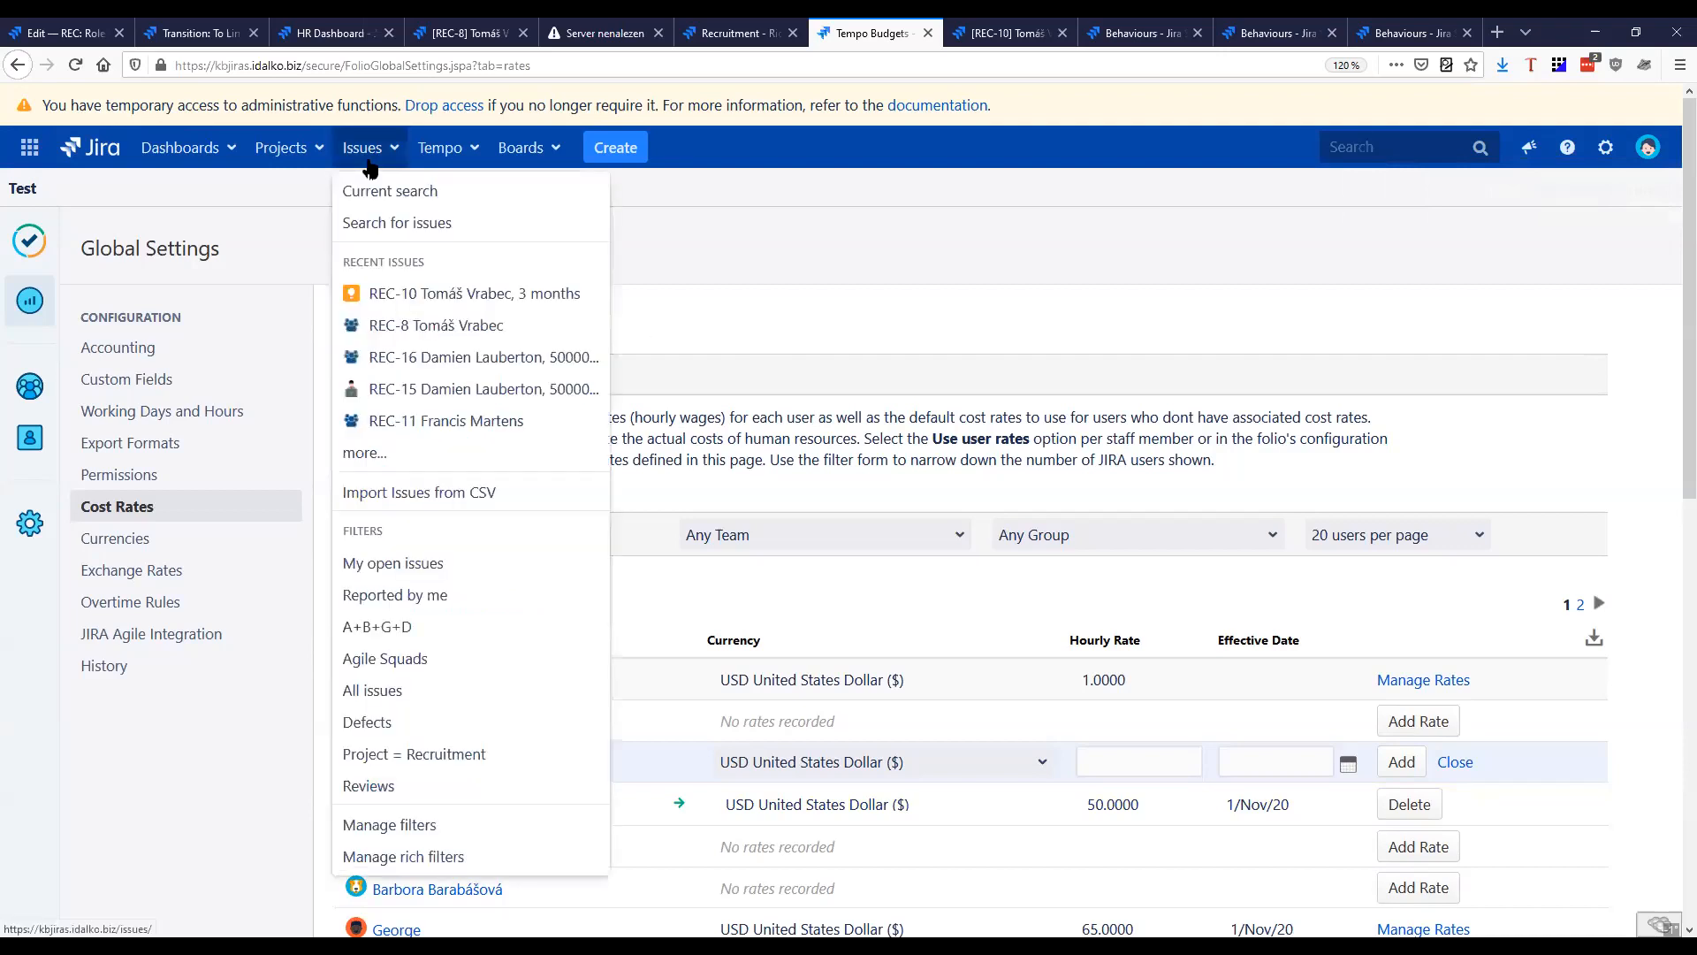
{"action": "left_click", "coordinate": [840, 305]}
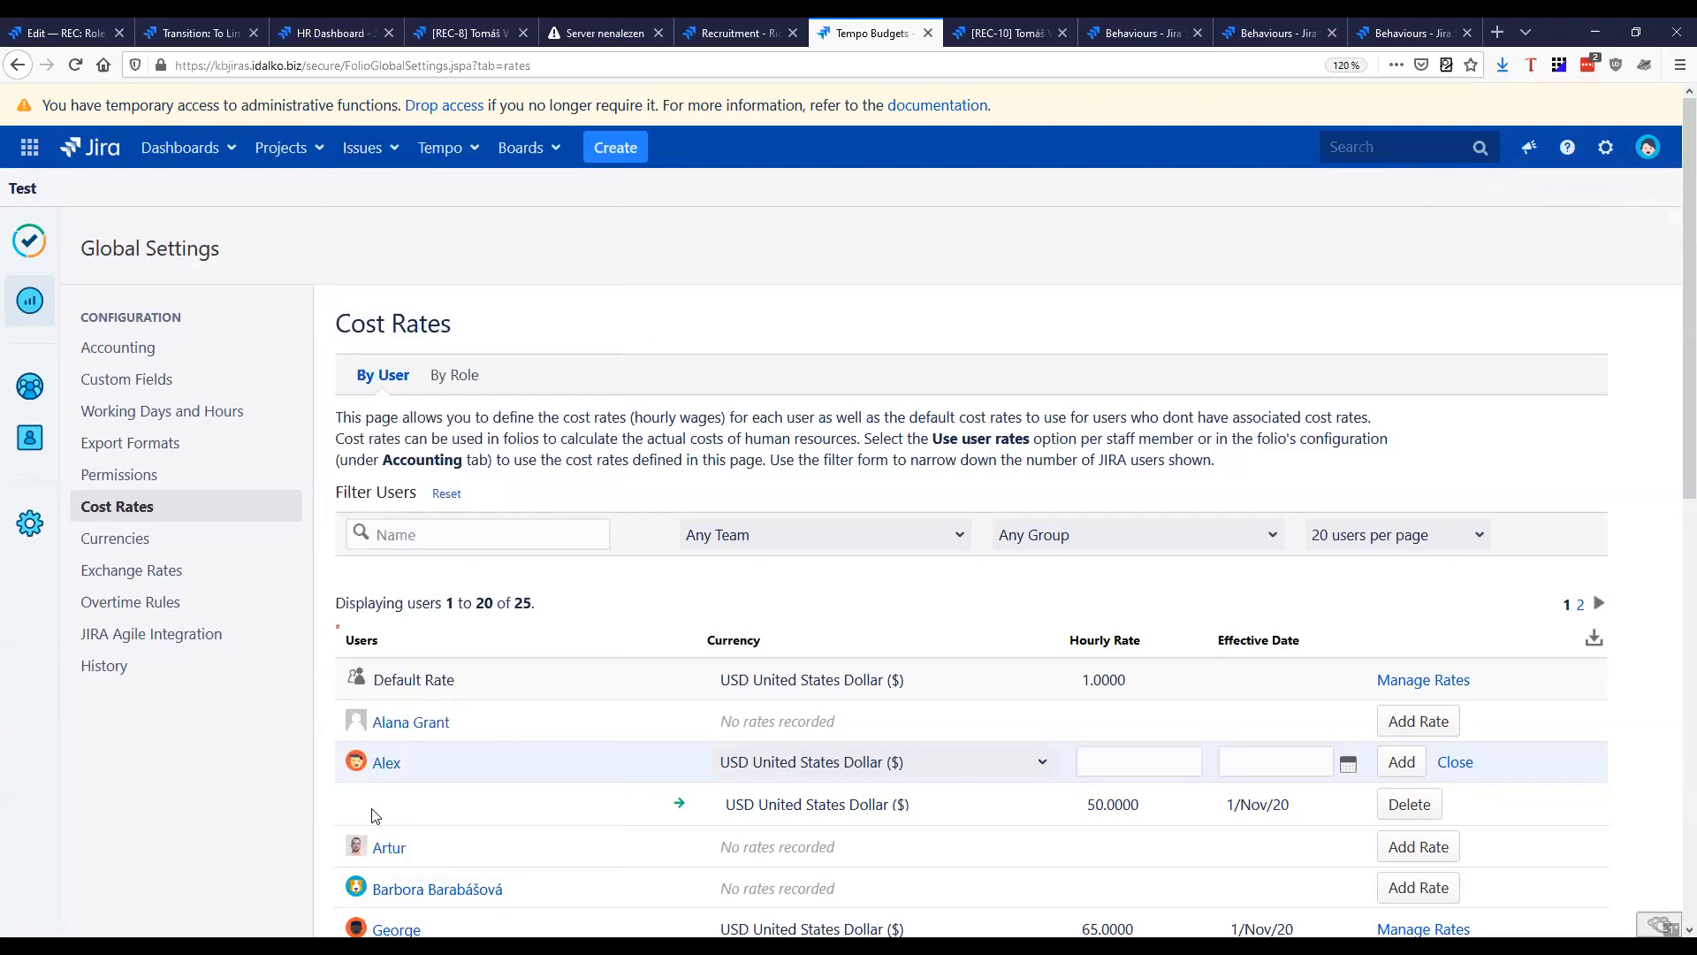
{"action": "left_click", "coordinate": [385, 161]}
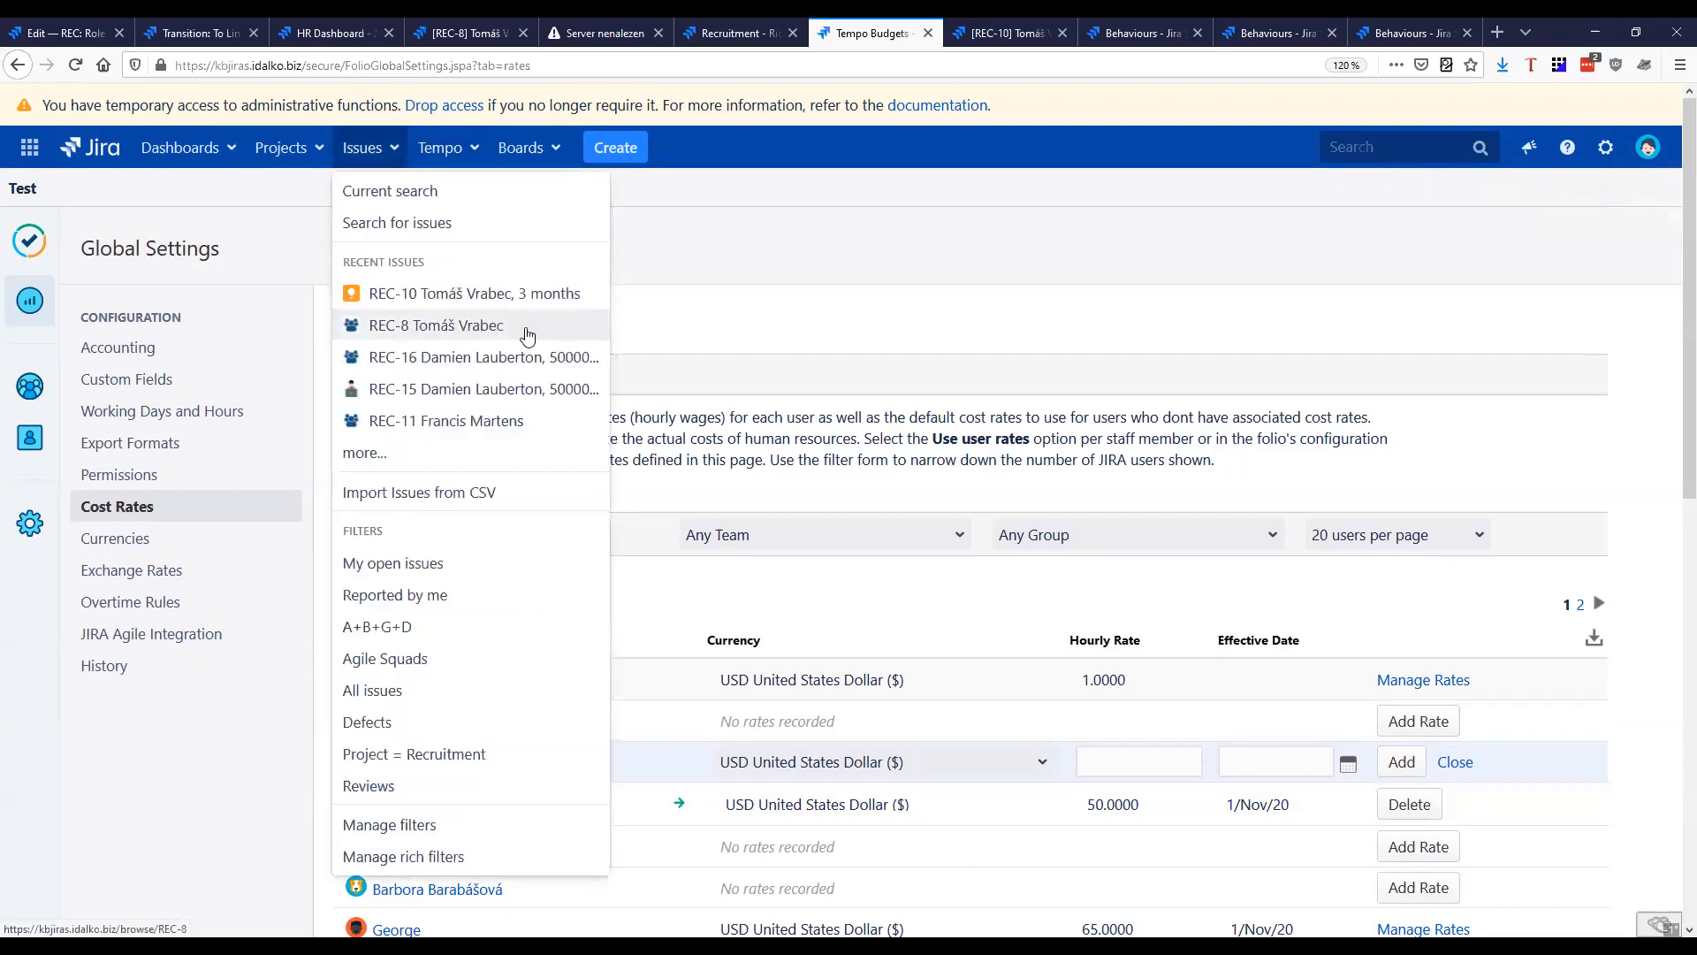
{"action": "left_click", "coordinate": [527, 300]}
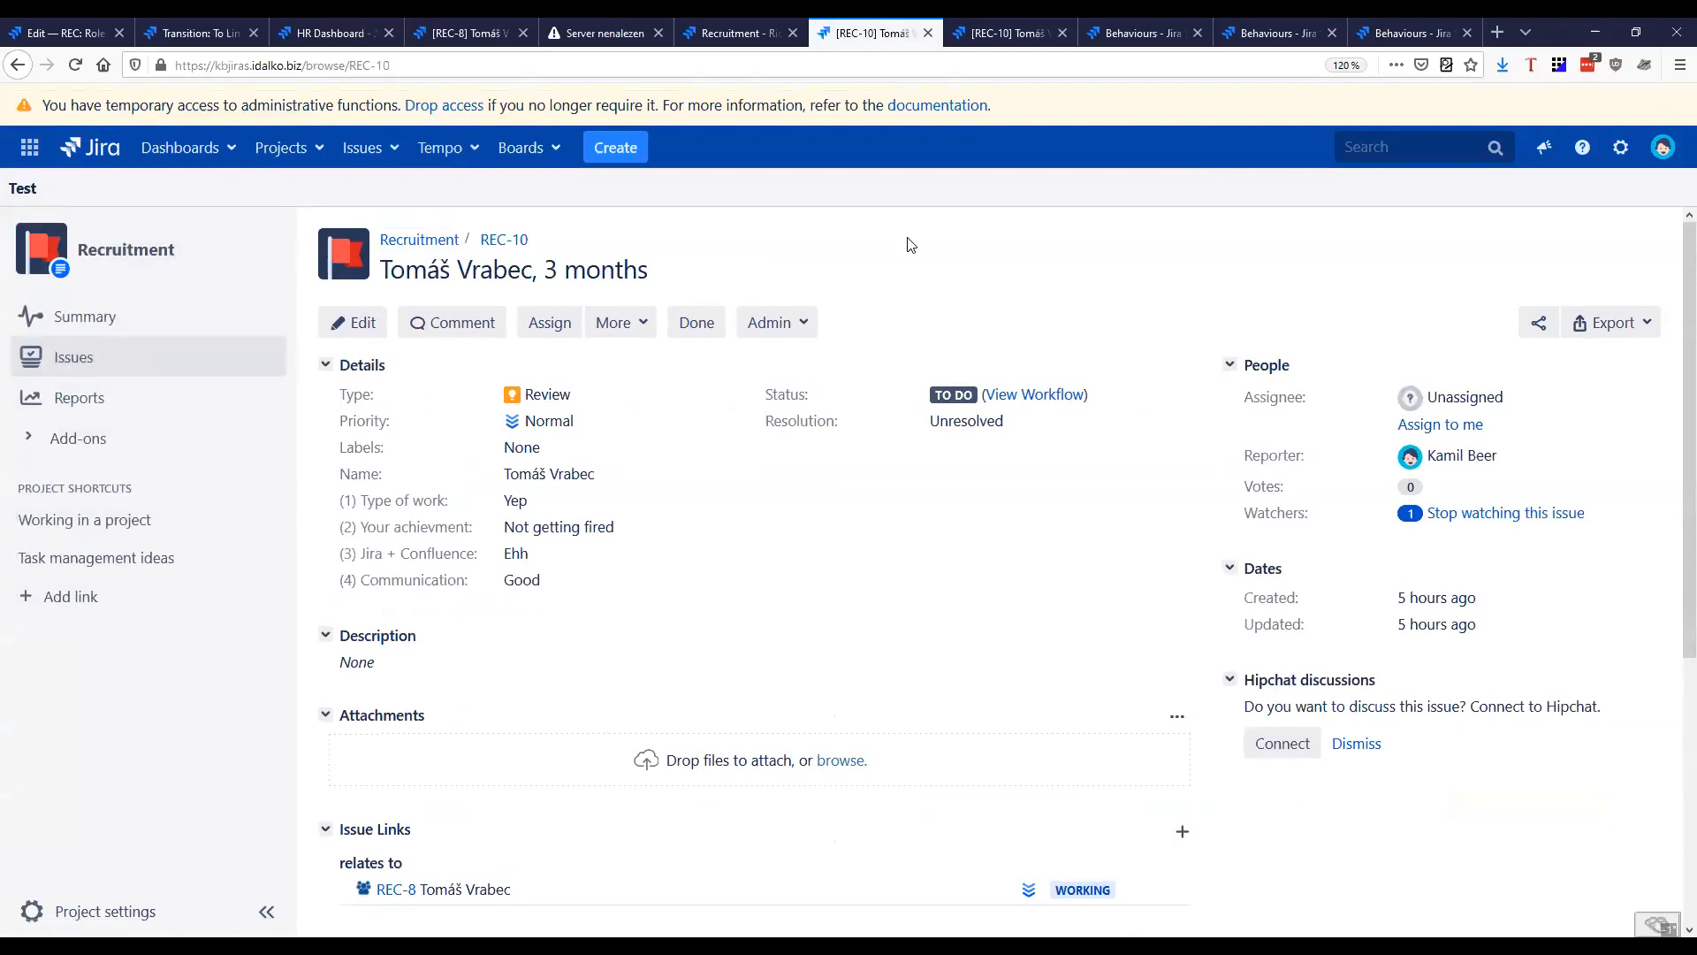
Switch the Jira session to the Designer's user account
{"action": "key", "text": "x"}
{"action": "key", "text": "x"}
{"action": "type", "text": "als"}
{"action": "key", "text": "BackSpace"}
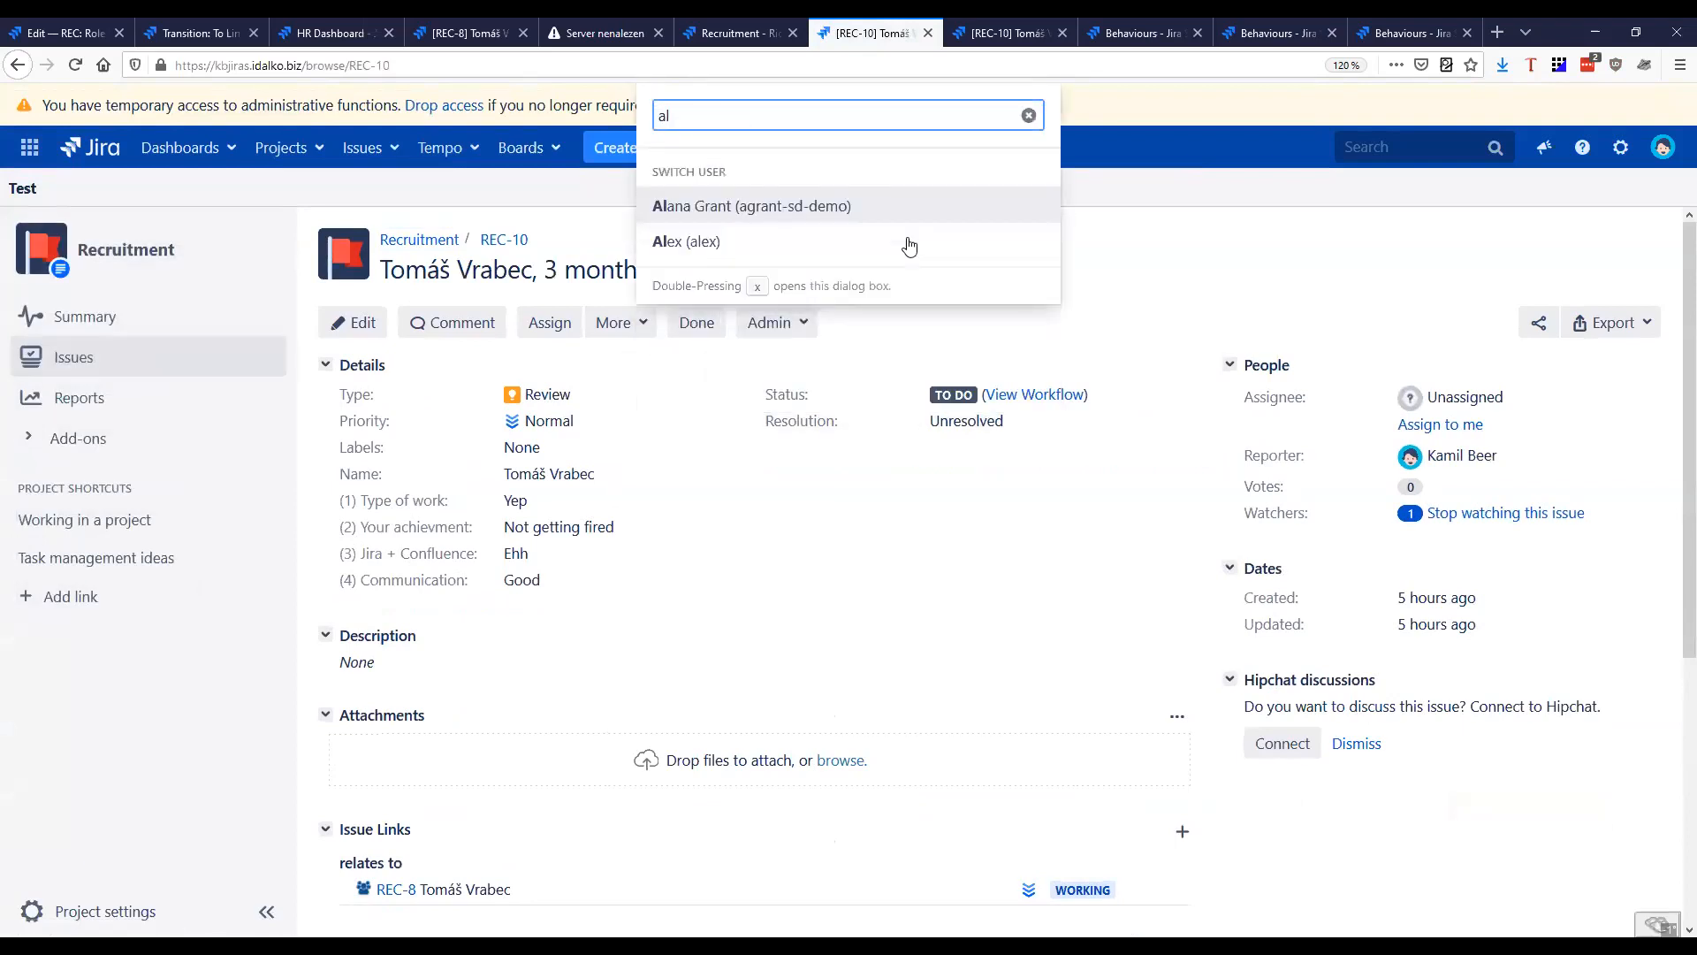
{"action": "key", "text": "Return"}
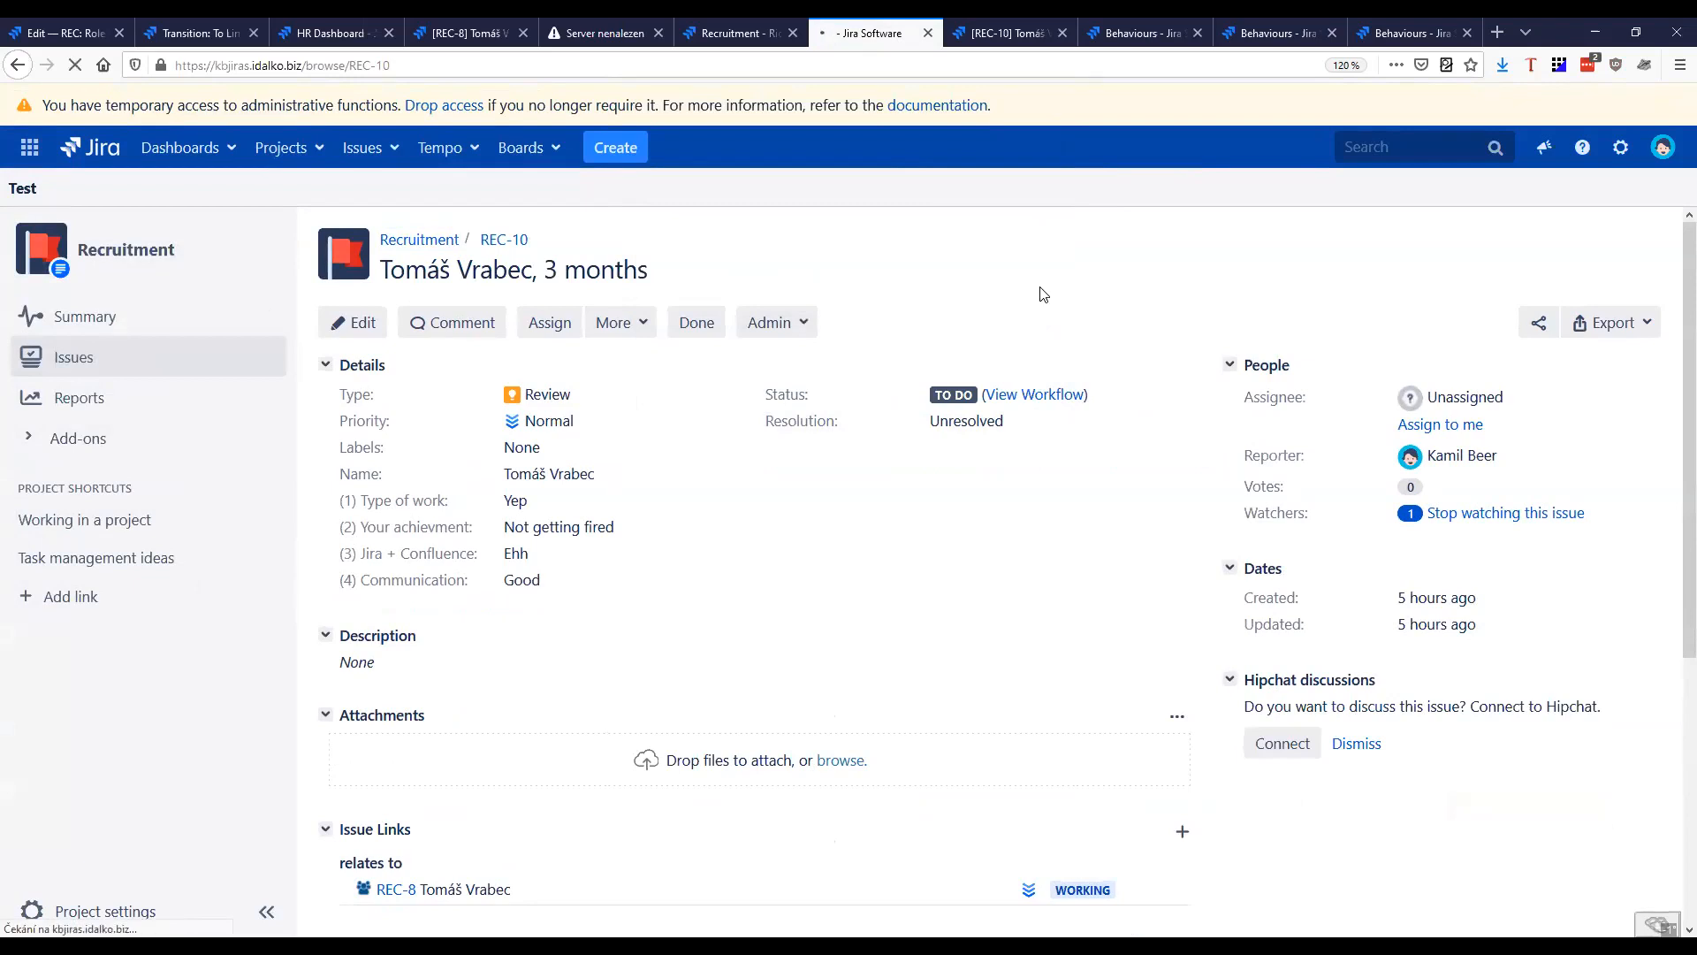
Close the unneeded browser tabs for the HR Dashboard, REC-8, server error, Recruitment and workflow transition pages
{"action": "scroll", "coordinate": [916, 263], "scroll_direction": "down", "scroll_amount": 1}
{"action": "scroll", "coordinate": [865, 354], "scroll_direction": "up", "scroll_amount": 1}
{"action": "left_click", "coordinate": [389, 34]}
{"action": "left_click", "coordinate": [389, 34]}
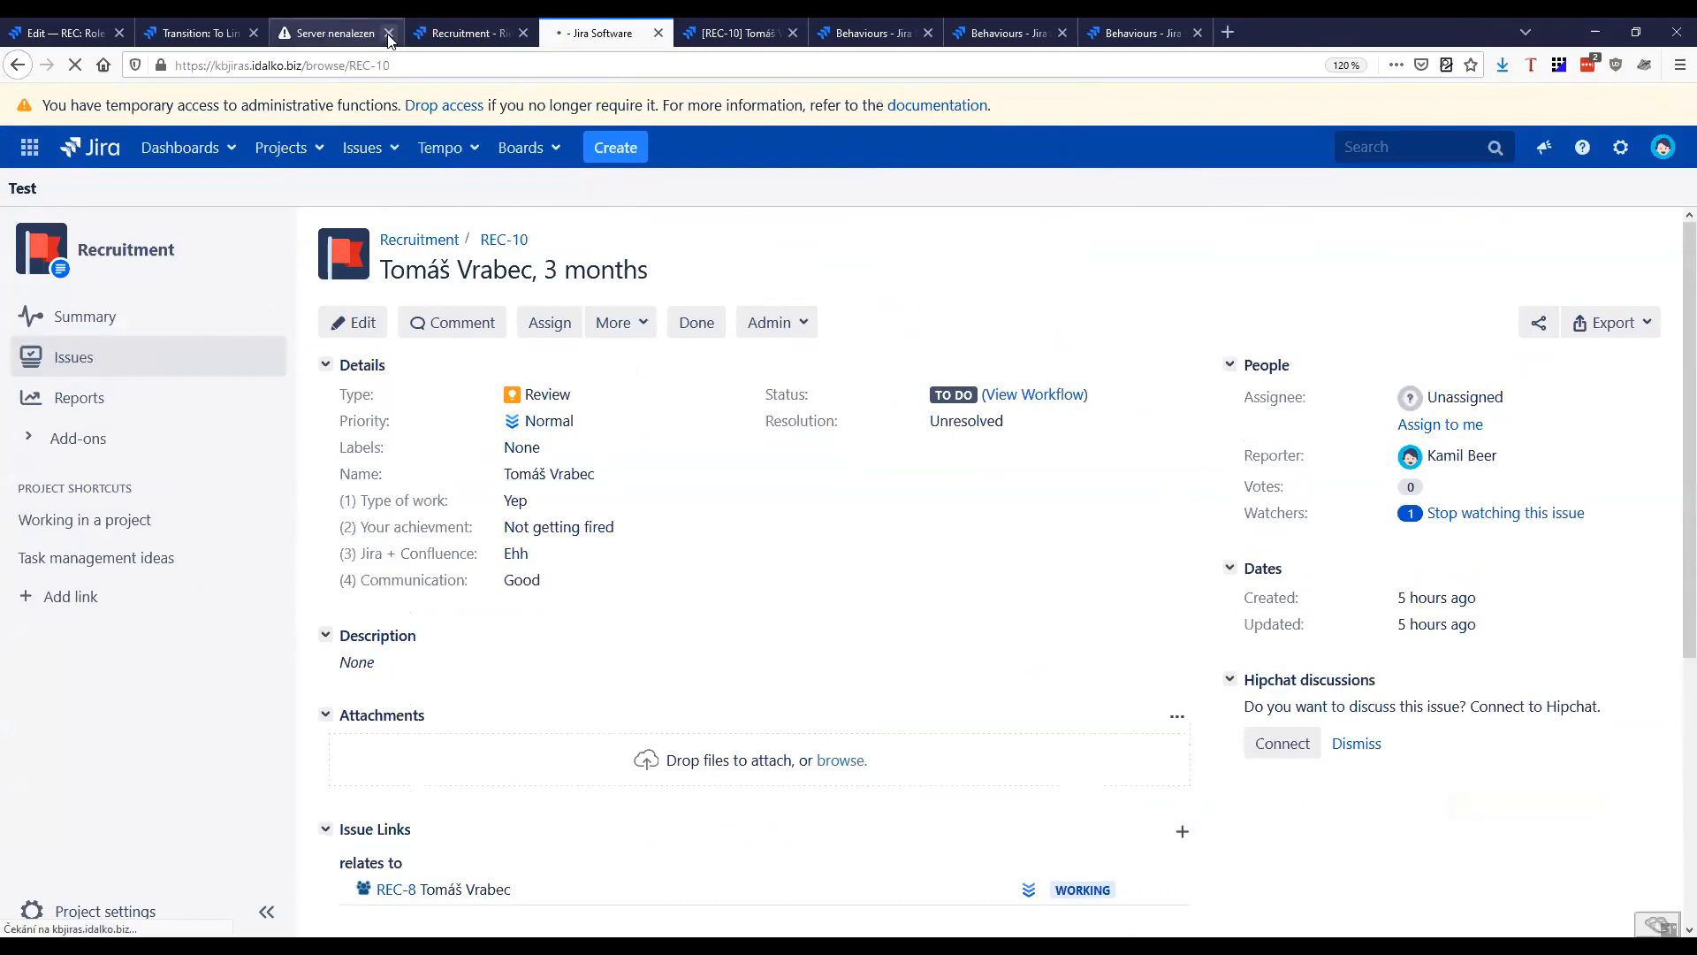
{"action": "left_click", "coordinate": [389, 33]}
{"action": "left_click", "coordinate": [389, 34]}
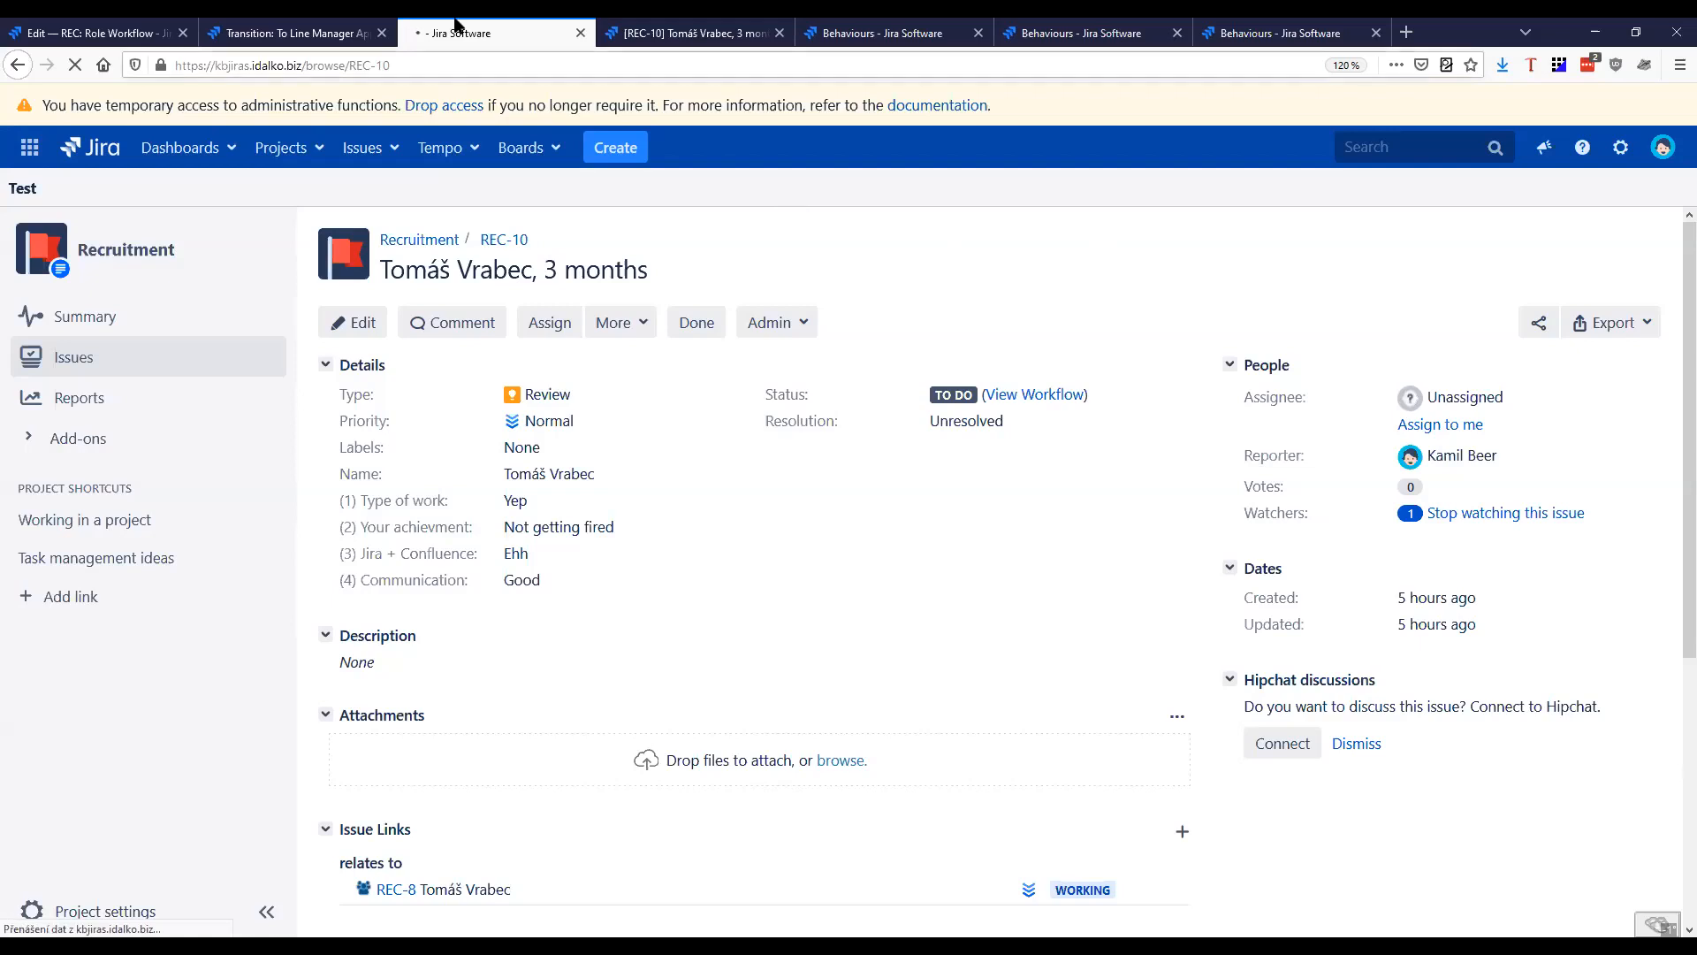
{"action": "left_click", "coordinate": [382, 33]}
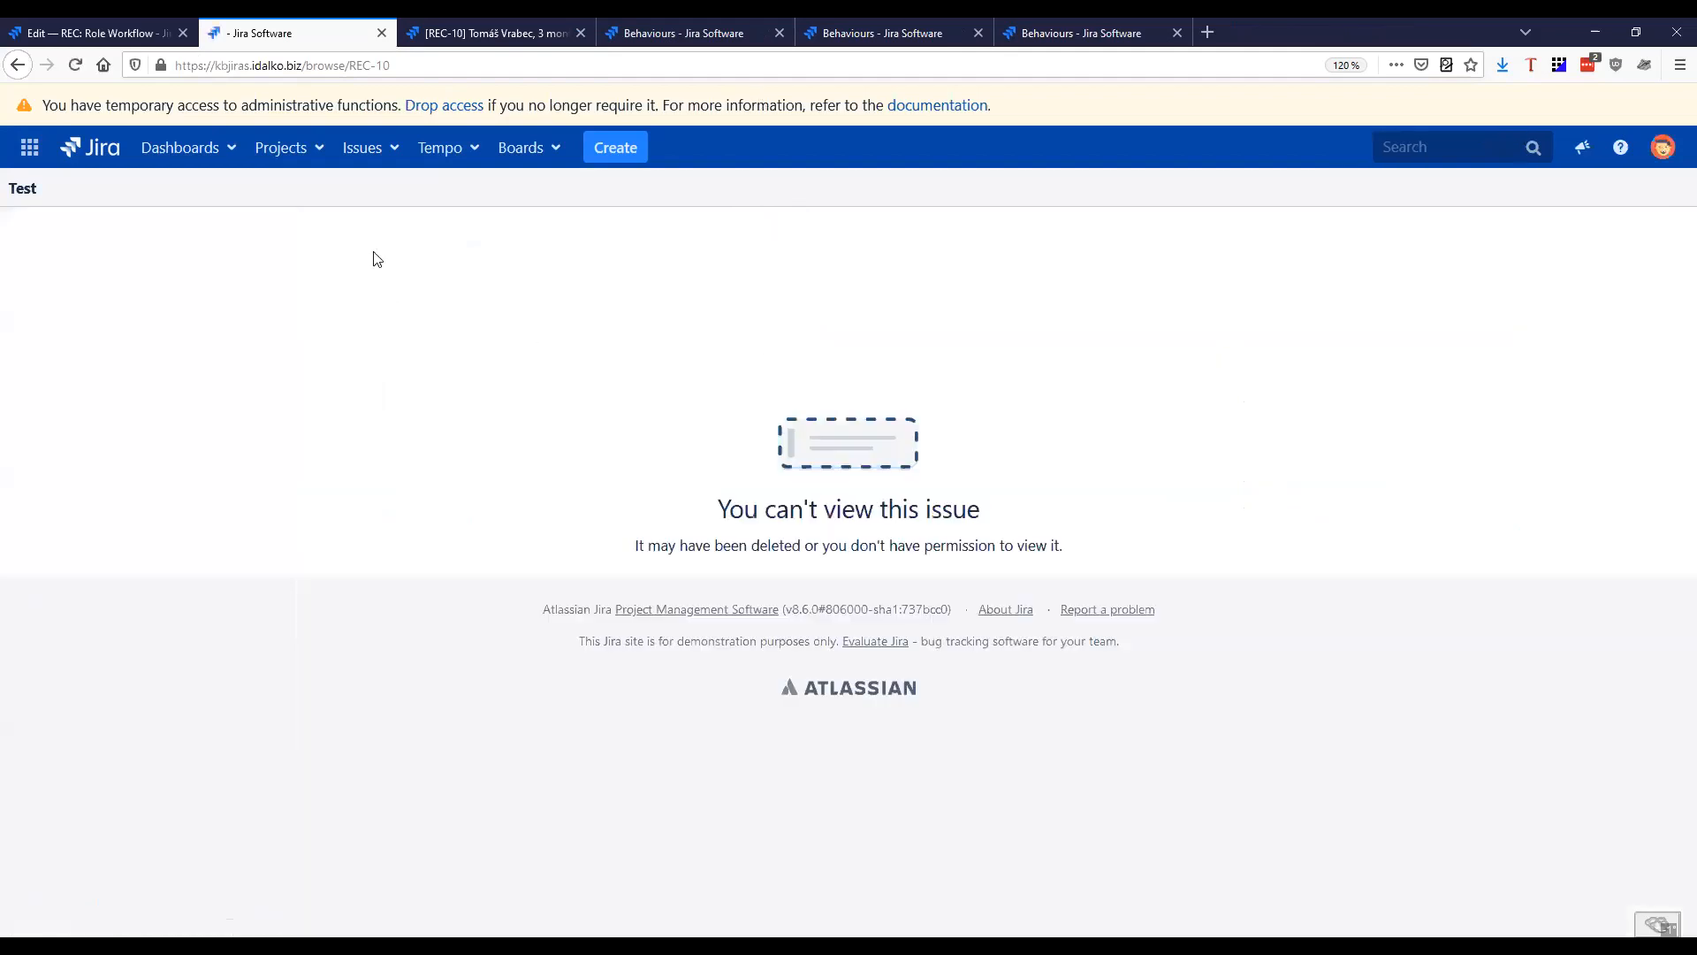
Check the Designer's recent issues and open the list of all projects
{"action": "left_click", "coordinate": [366, 155]}
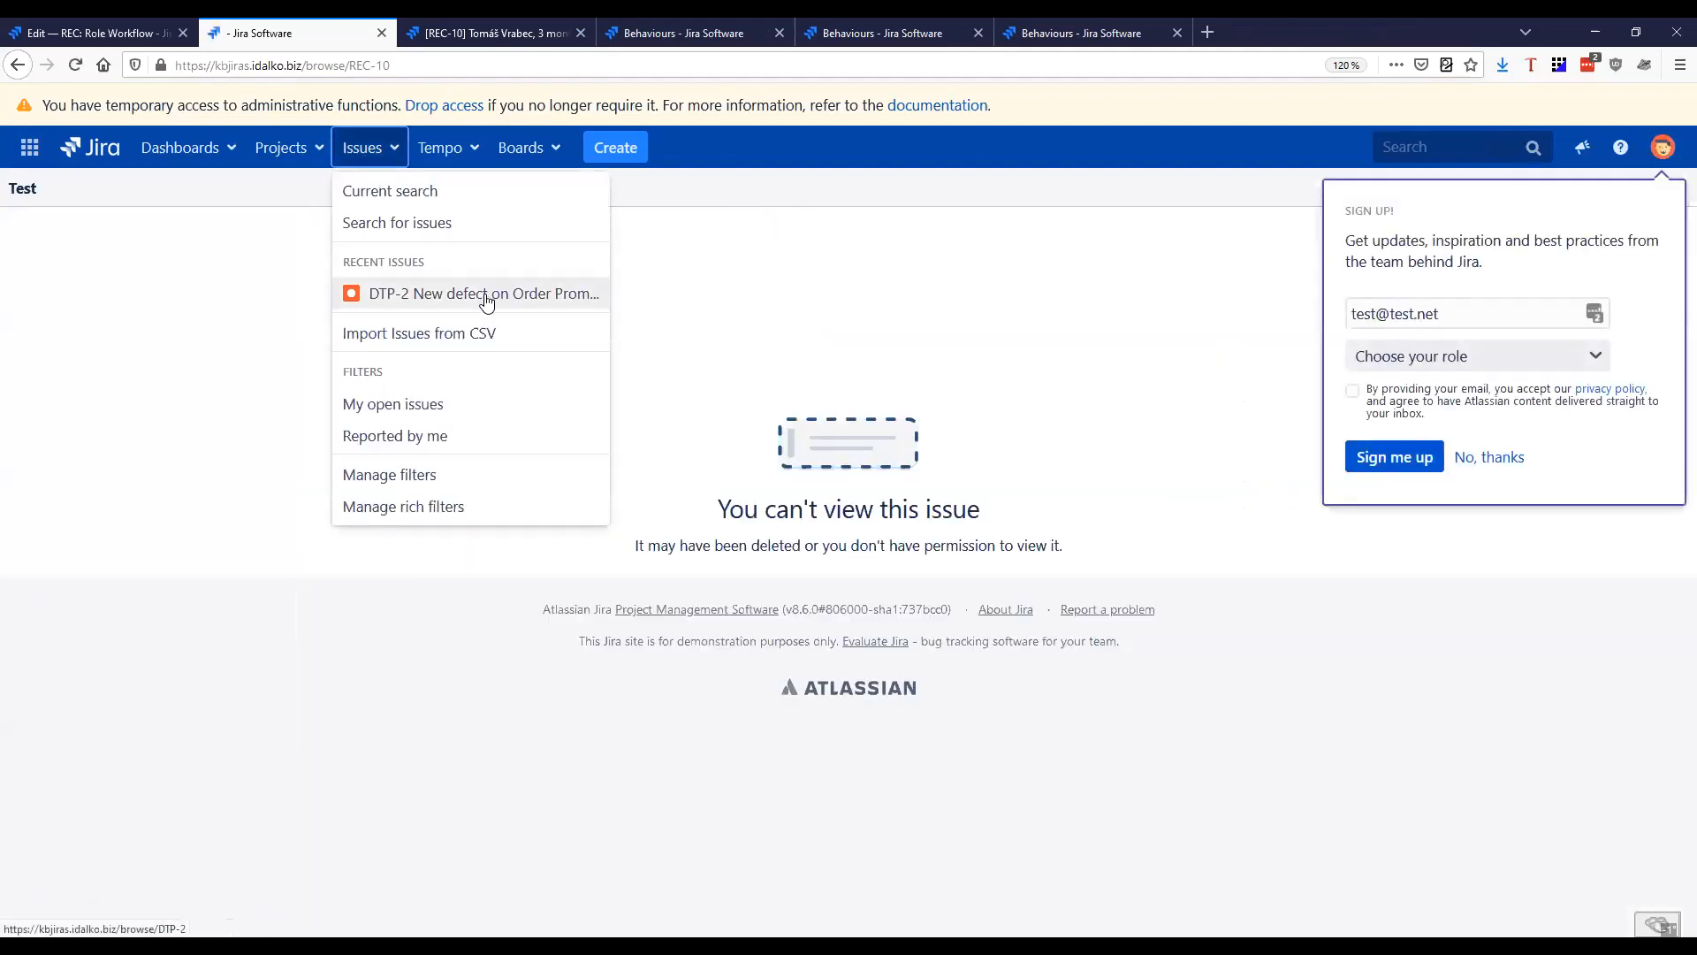
{"action": "left_click", "coordinate": [826, 280]}
{"action": "left_click", "coordinate": [286, 157]}
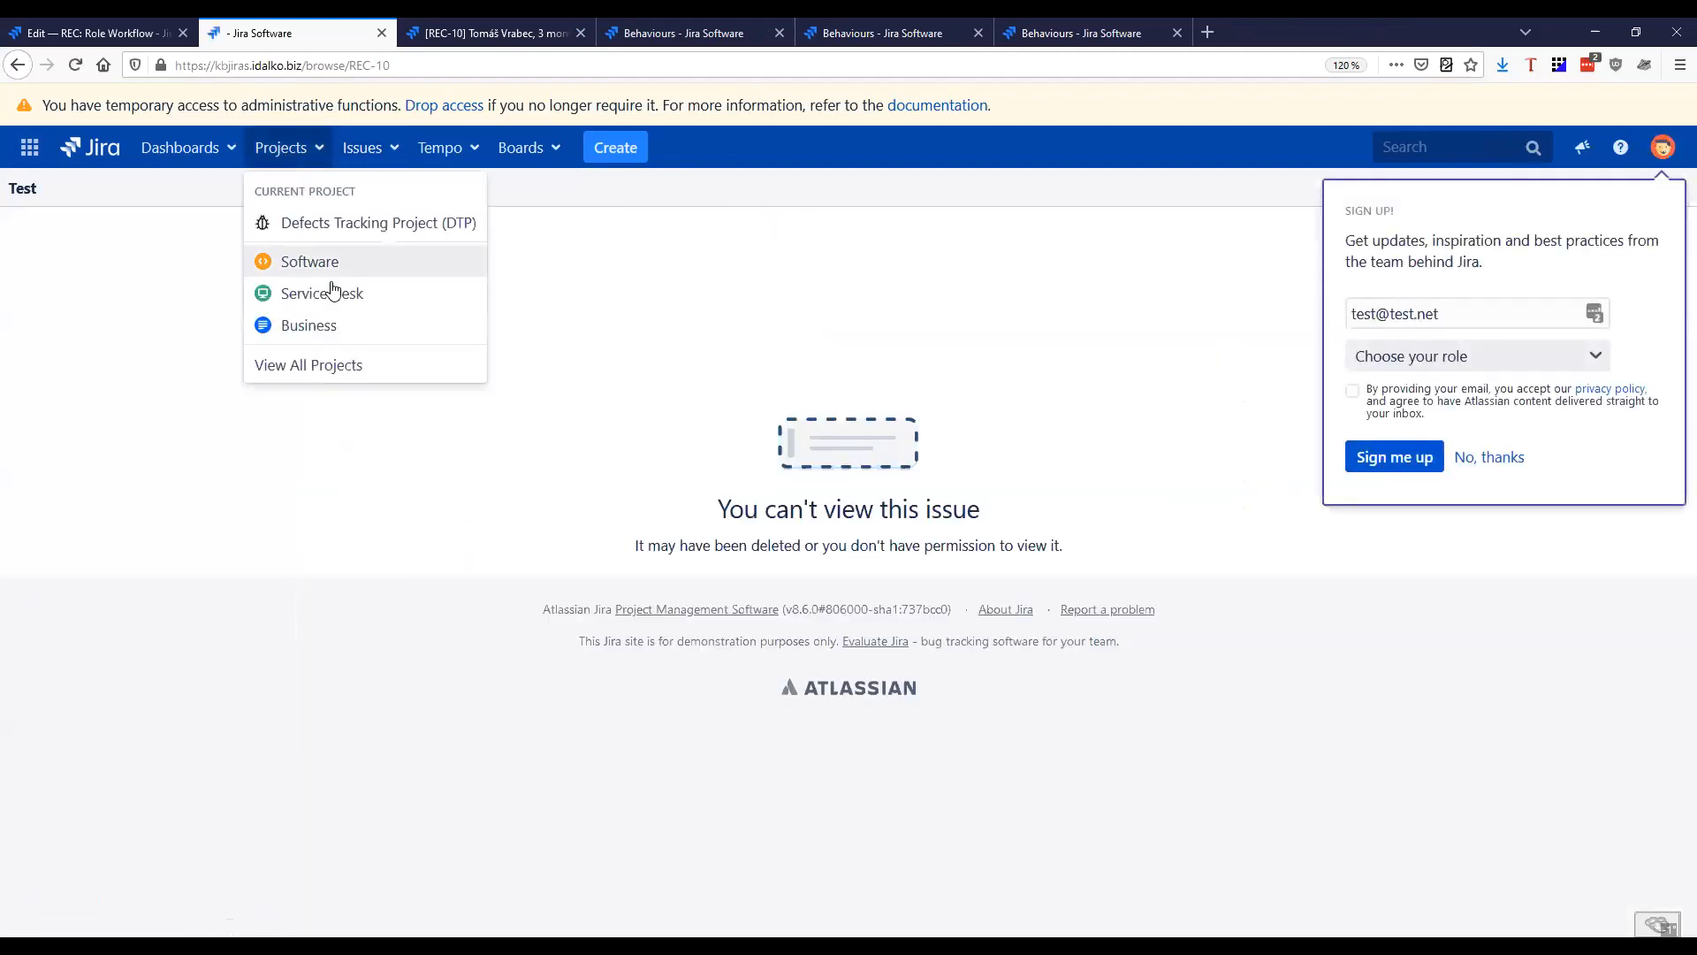
{"action": "left_click", "coordinate": [309, 365]}
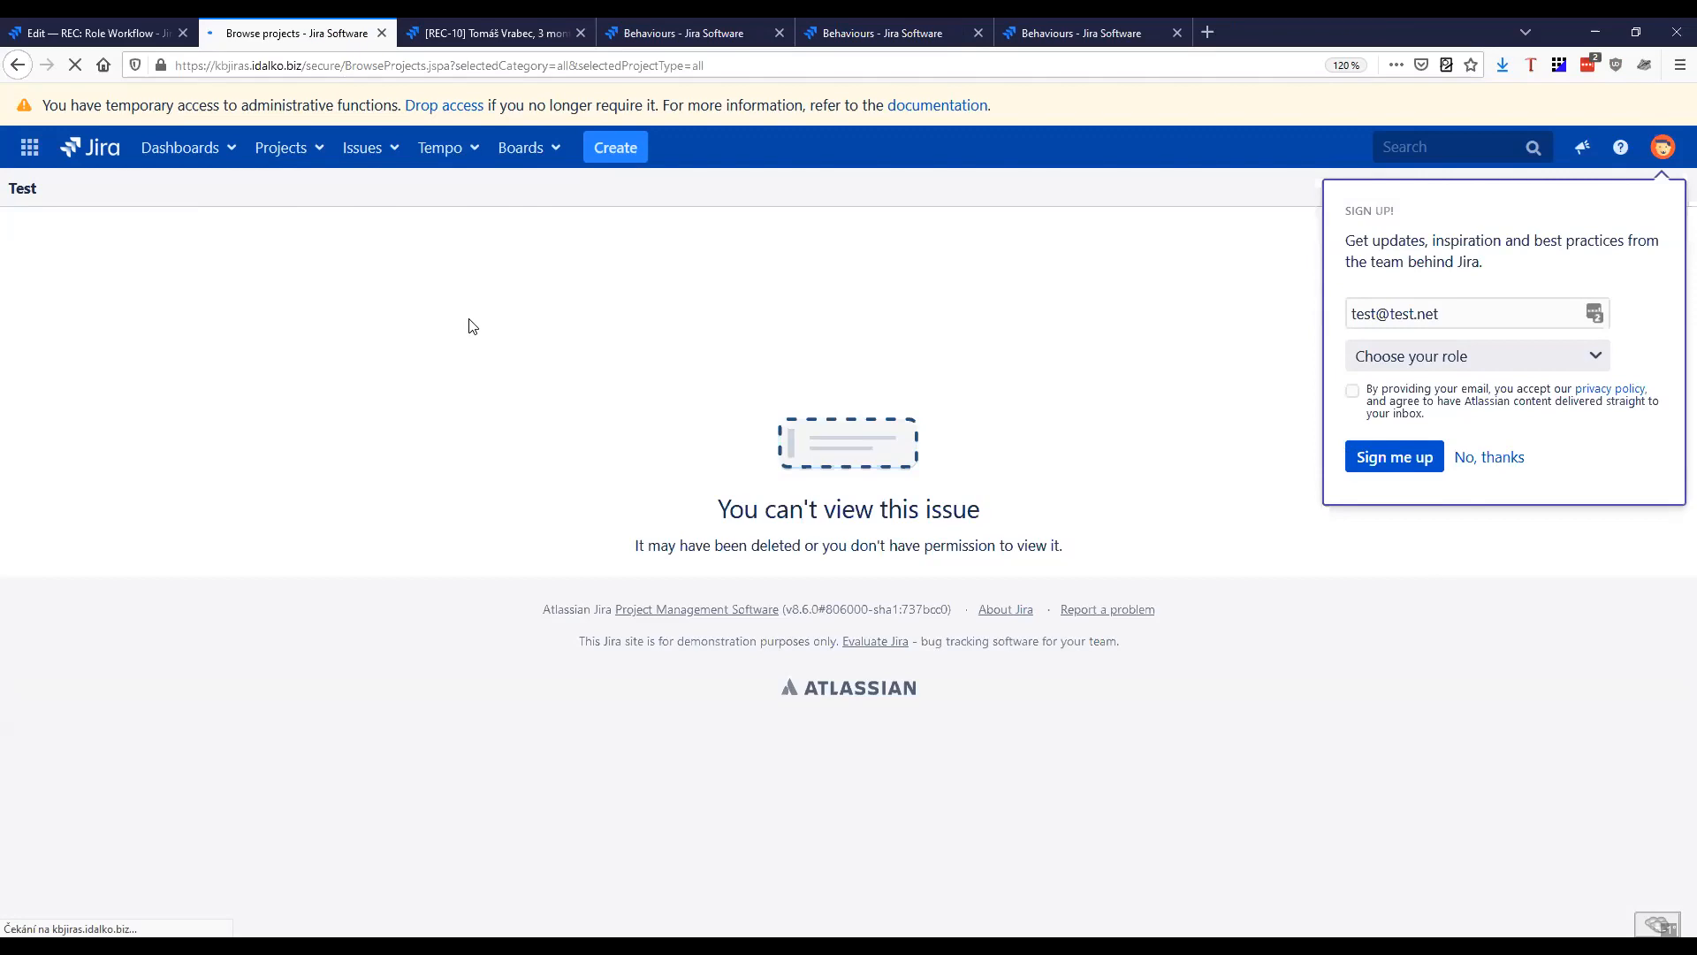
Go to the Jira home page from the workflow tab and complete the welcome setup with the default English (United States) language
{"action": "left_click", "coordinate": [89, 32]}
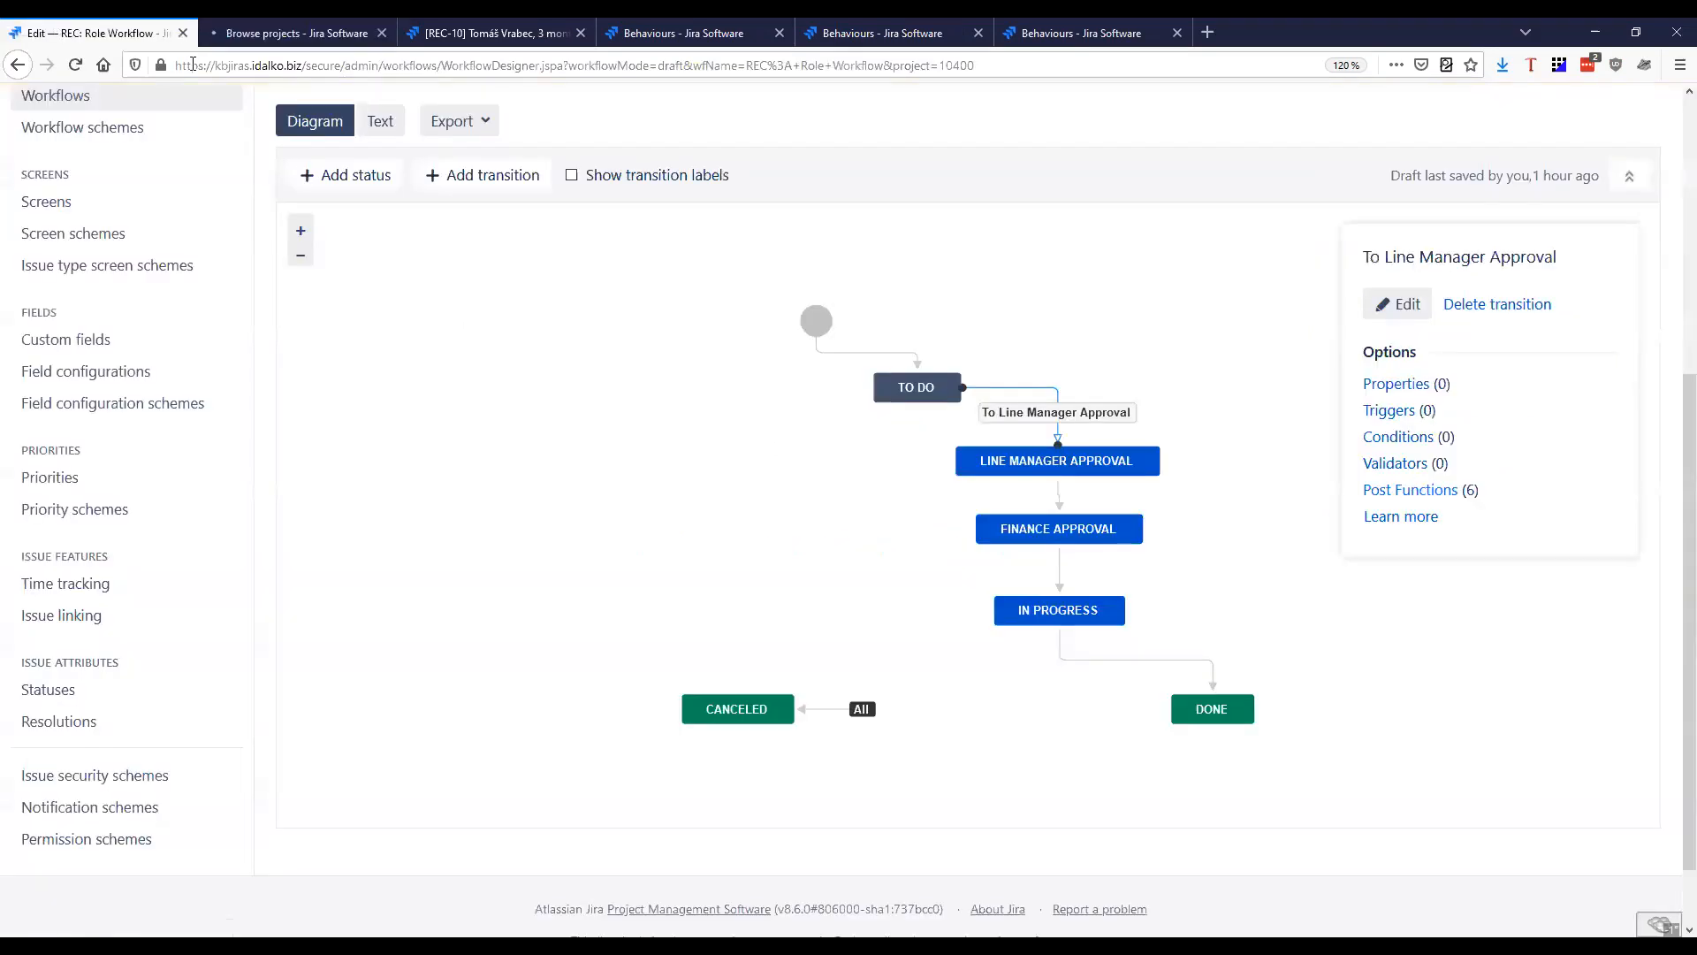
{"action": "scroll", "coordinate": [106, 194], "scroll_direction": "up", "scroll_amount": 5}
{"action": "left_click", "coordinate": [87, 154]}
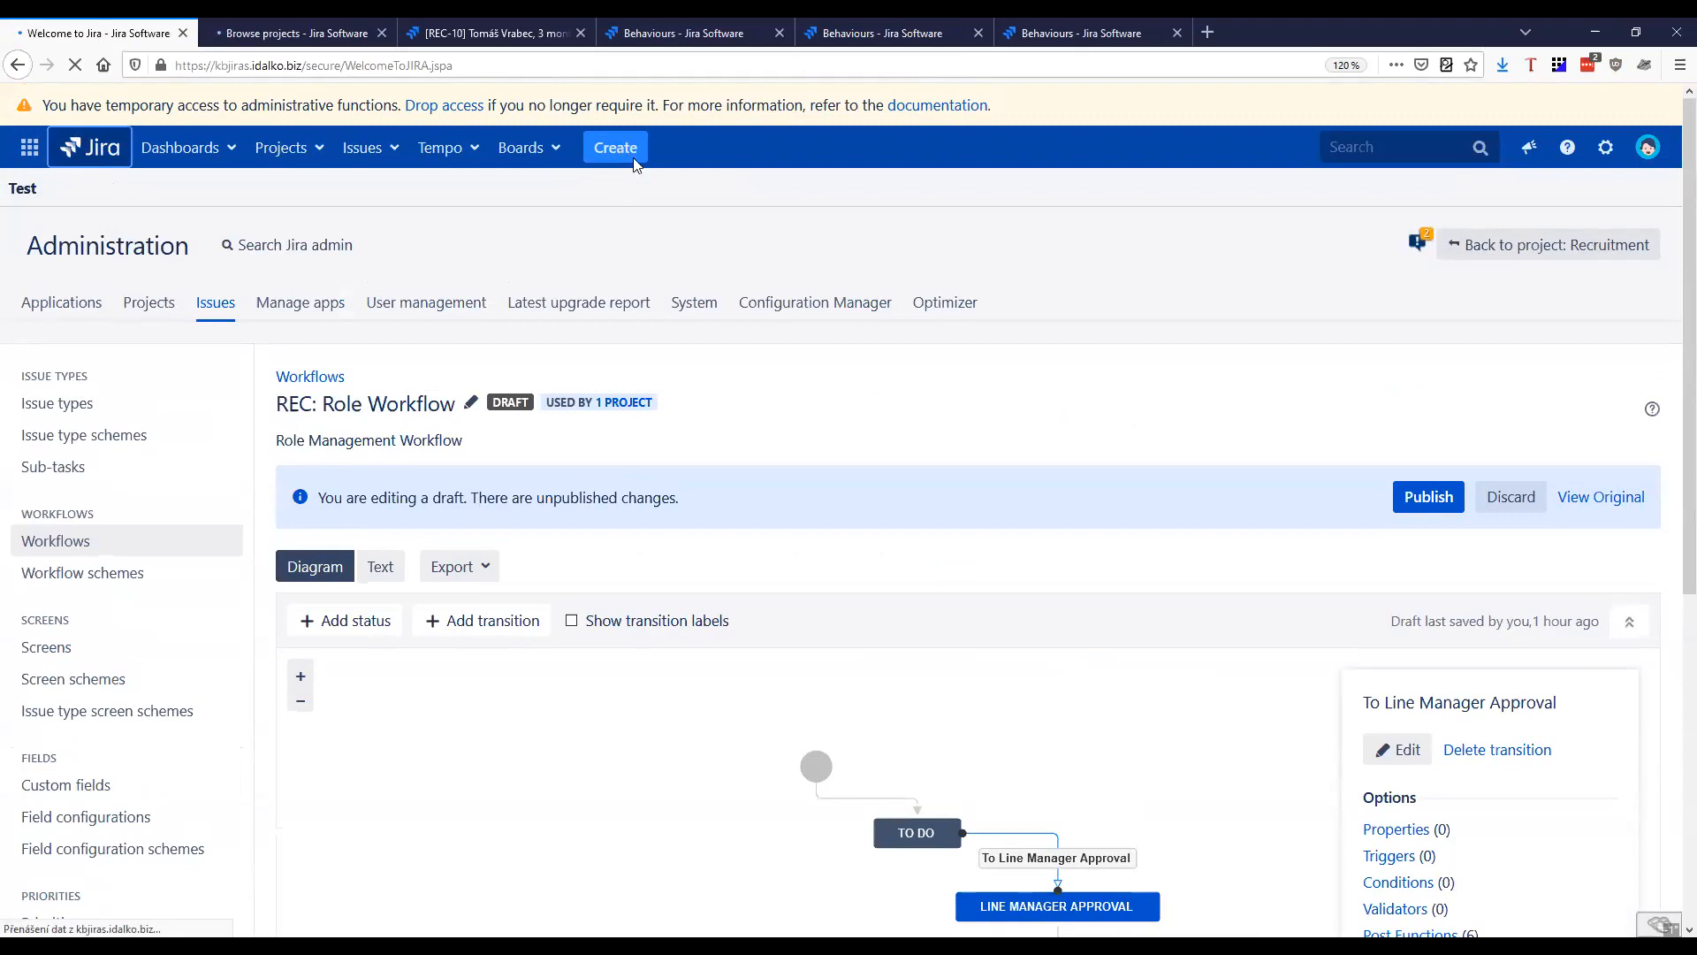
{"action": "scroll", "coordinate": [973, 707], "scroll_direction": "down", "scroll_amount": 2}
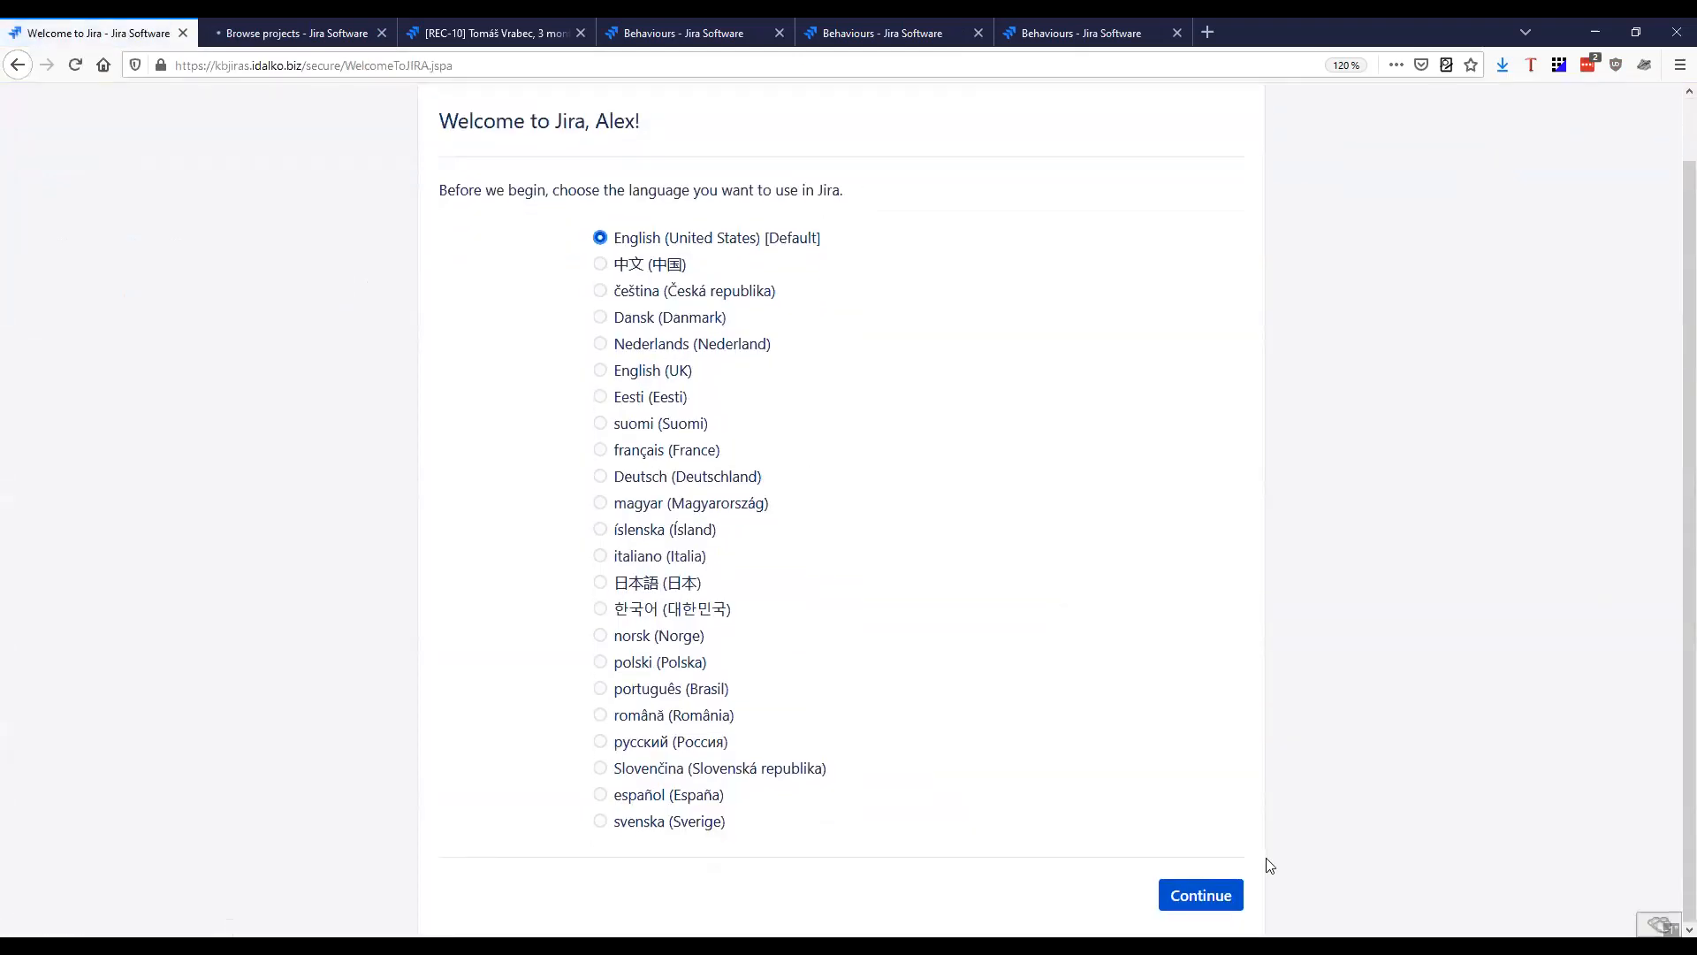
{"action": "left_click", "coordinate": [1209, 896]}
{"action": "left_click", "coordinate": [1225, 511]}
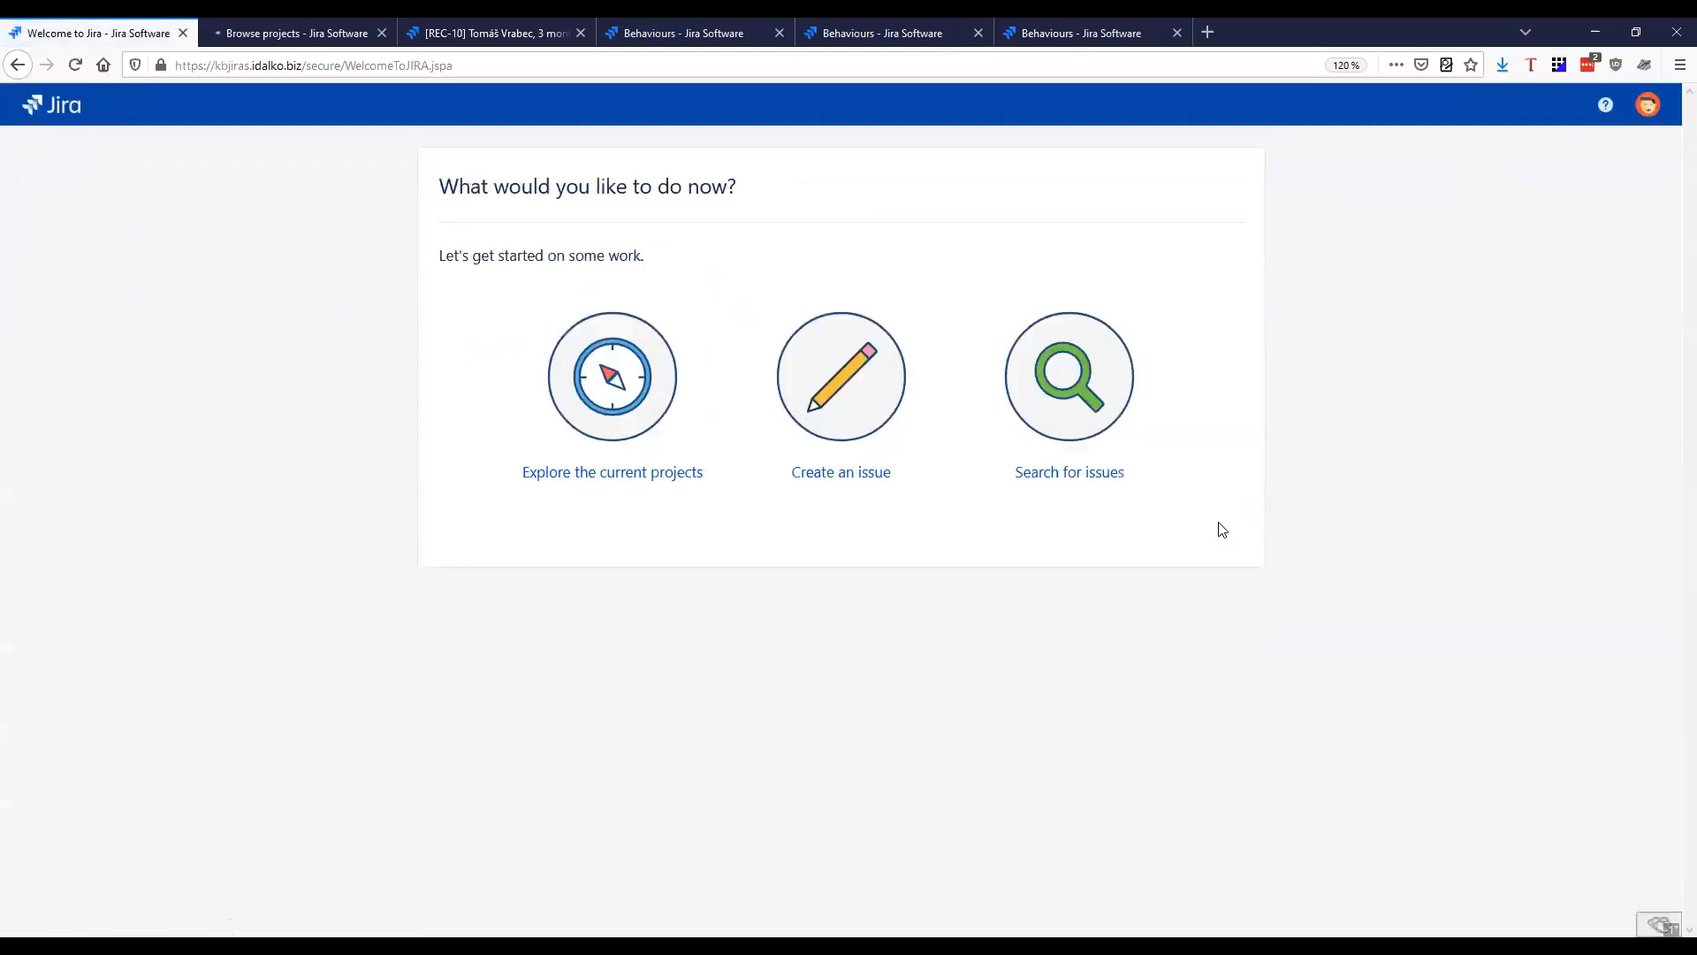
Start a new issue in the Recruitment (REC) project with the issue type Review and proceed to its details form
{"action": "left_click", "coordinate": [841, 472]}
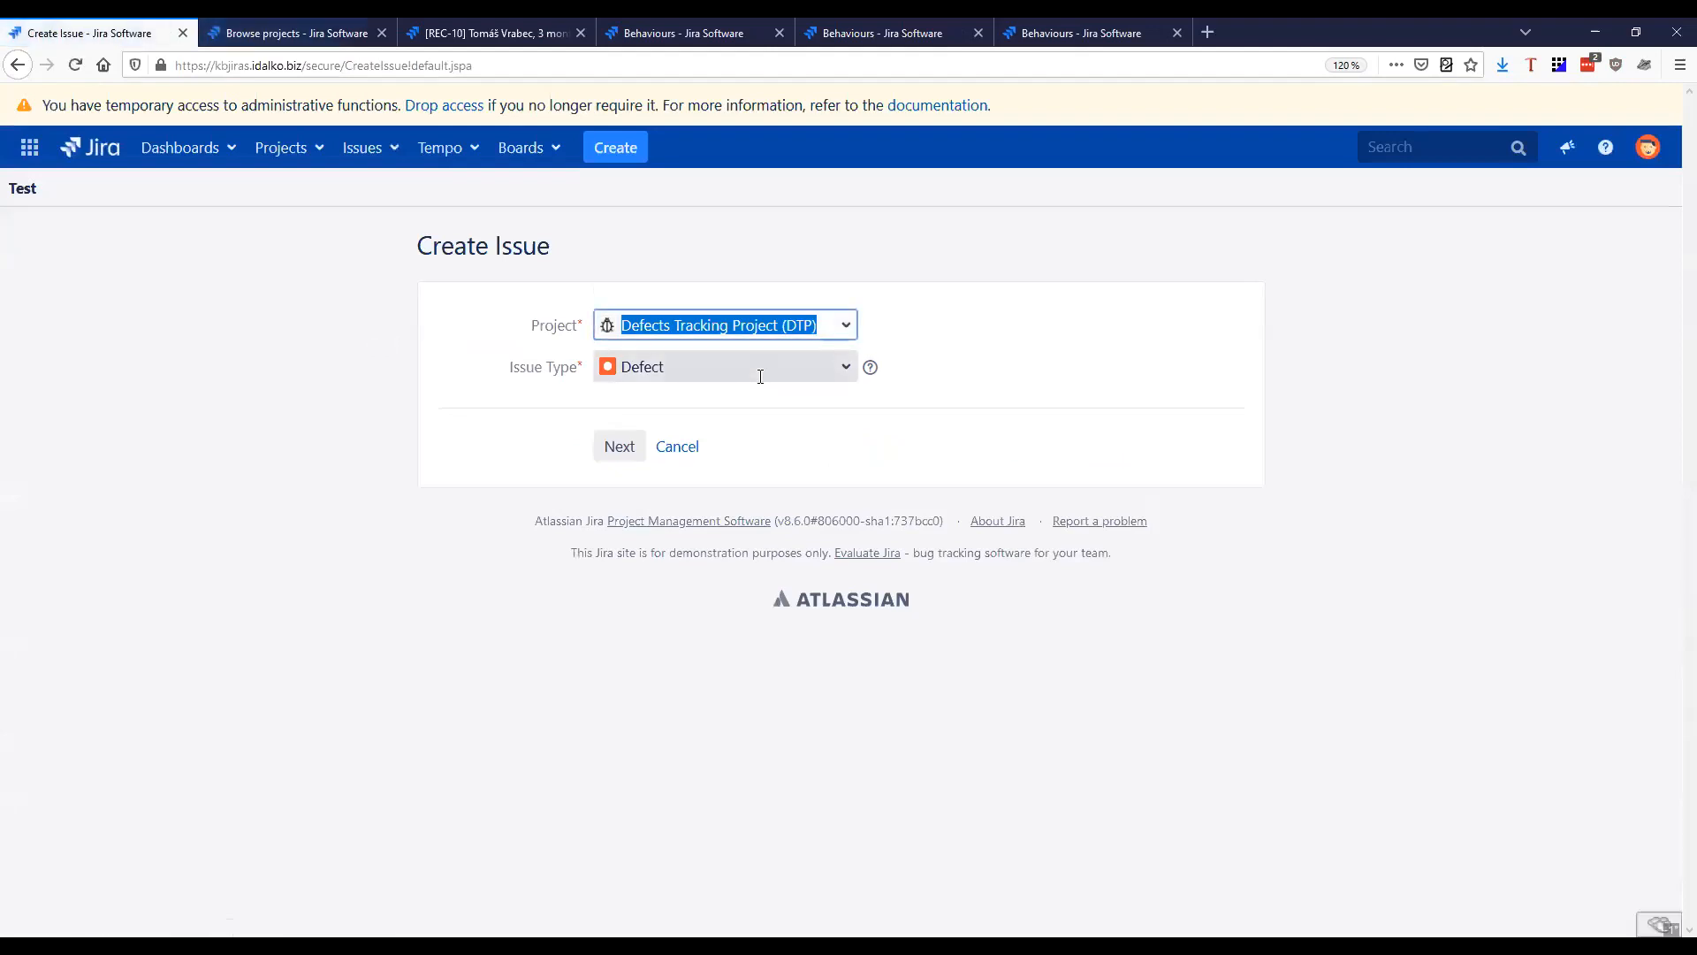
{"action": "left_click", "coordinate": [761, 370]}
{"action": "left_click", "coordinate": [748, 329]}
{"action": "left_click", "coordinate": [680, 391]}
{"action": "left_click", "coordinate": [675, 378]}
{"action": "left_click", "coordinate": [674, 426]}
{"action": "left_click", "coordinate": [627, 451]}
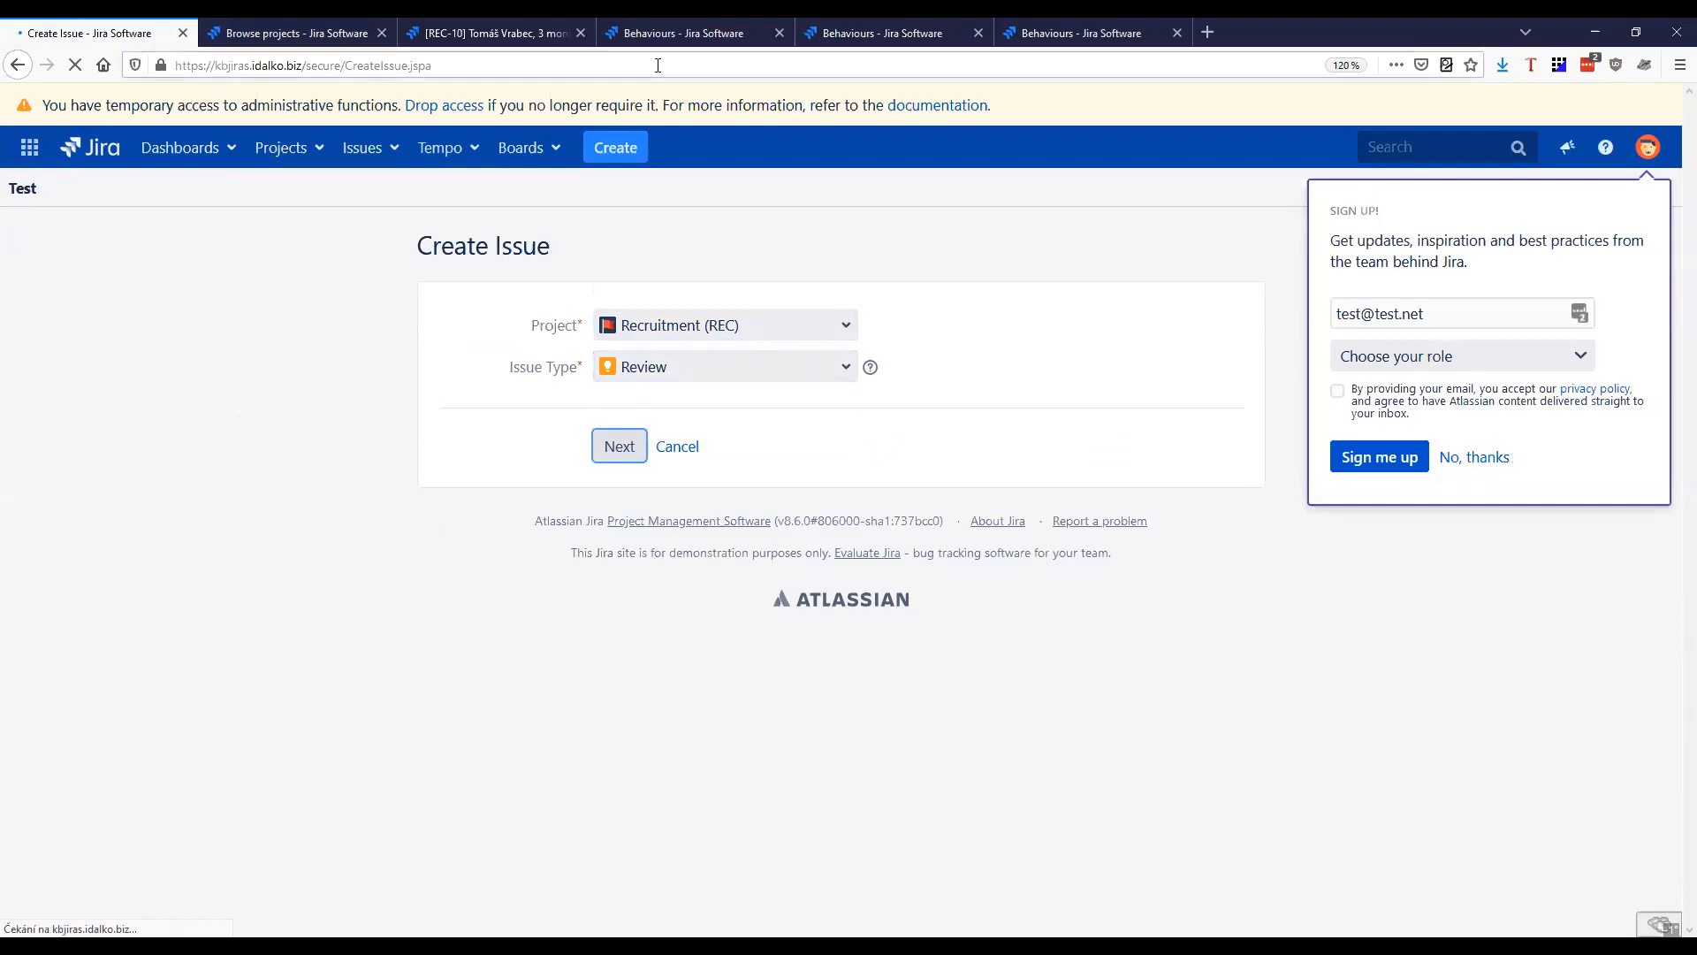
Open the Recruitment project from the project list in the other tab, and return to the issue creation form
{"action": "left_click", "coordinate": [285, 35]}
{"action": "left_click", "coordinate": [371, 531]}
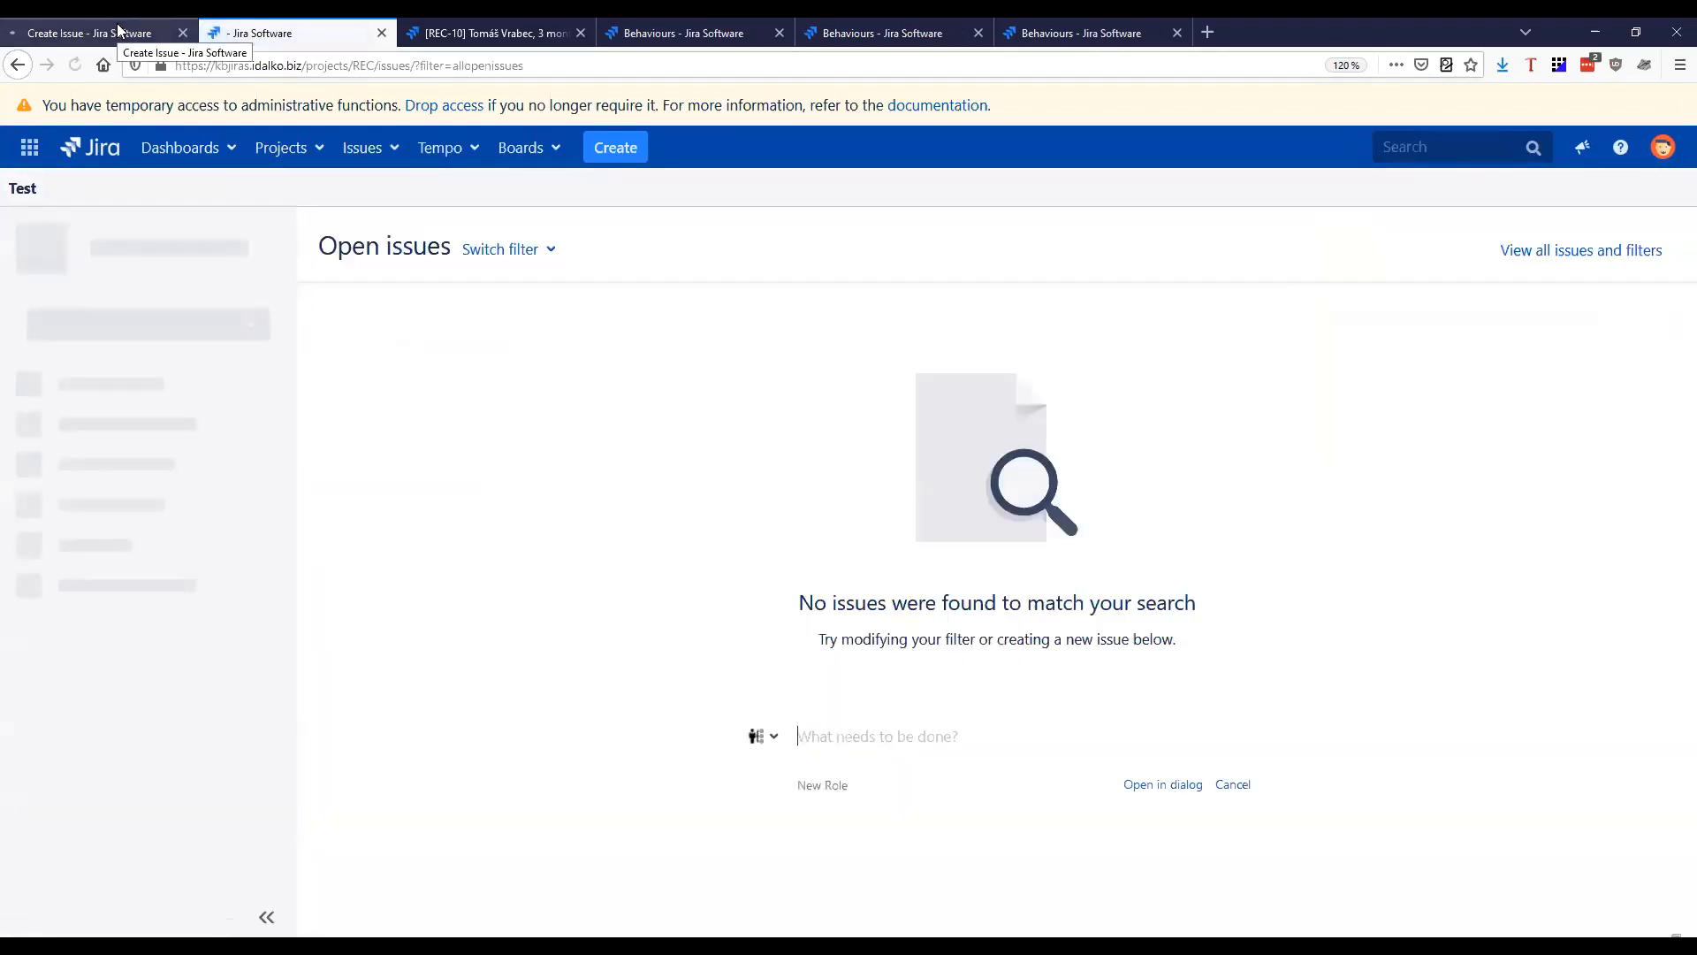
{"action": "left_click", "coordinate": [120, 27]}
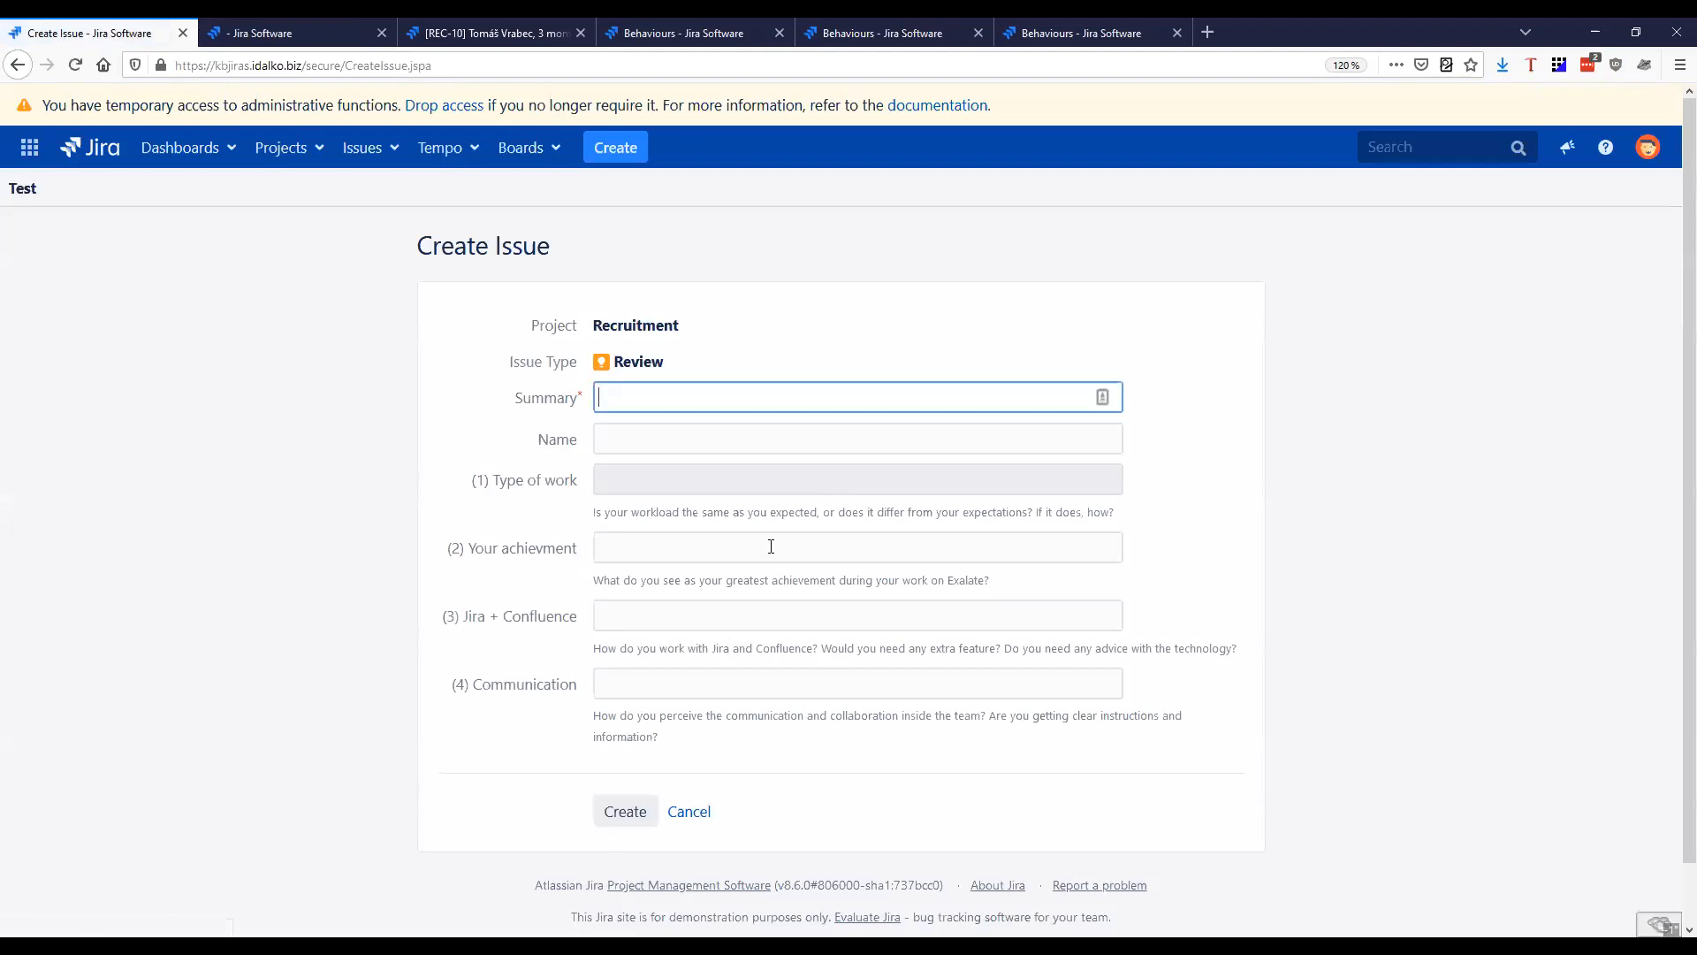
Create the review issue with the summary "Test"
{"action": "type", "text": "Test"}
{"action": "key", "text": "Tab"}
{"action": "left_click", "coordinate": [653, 814]}
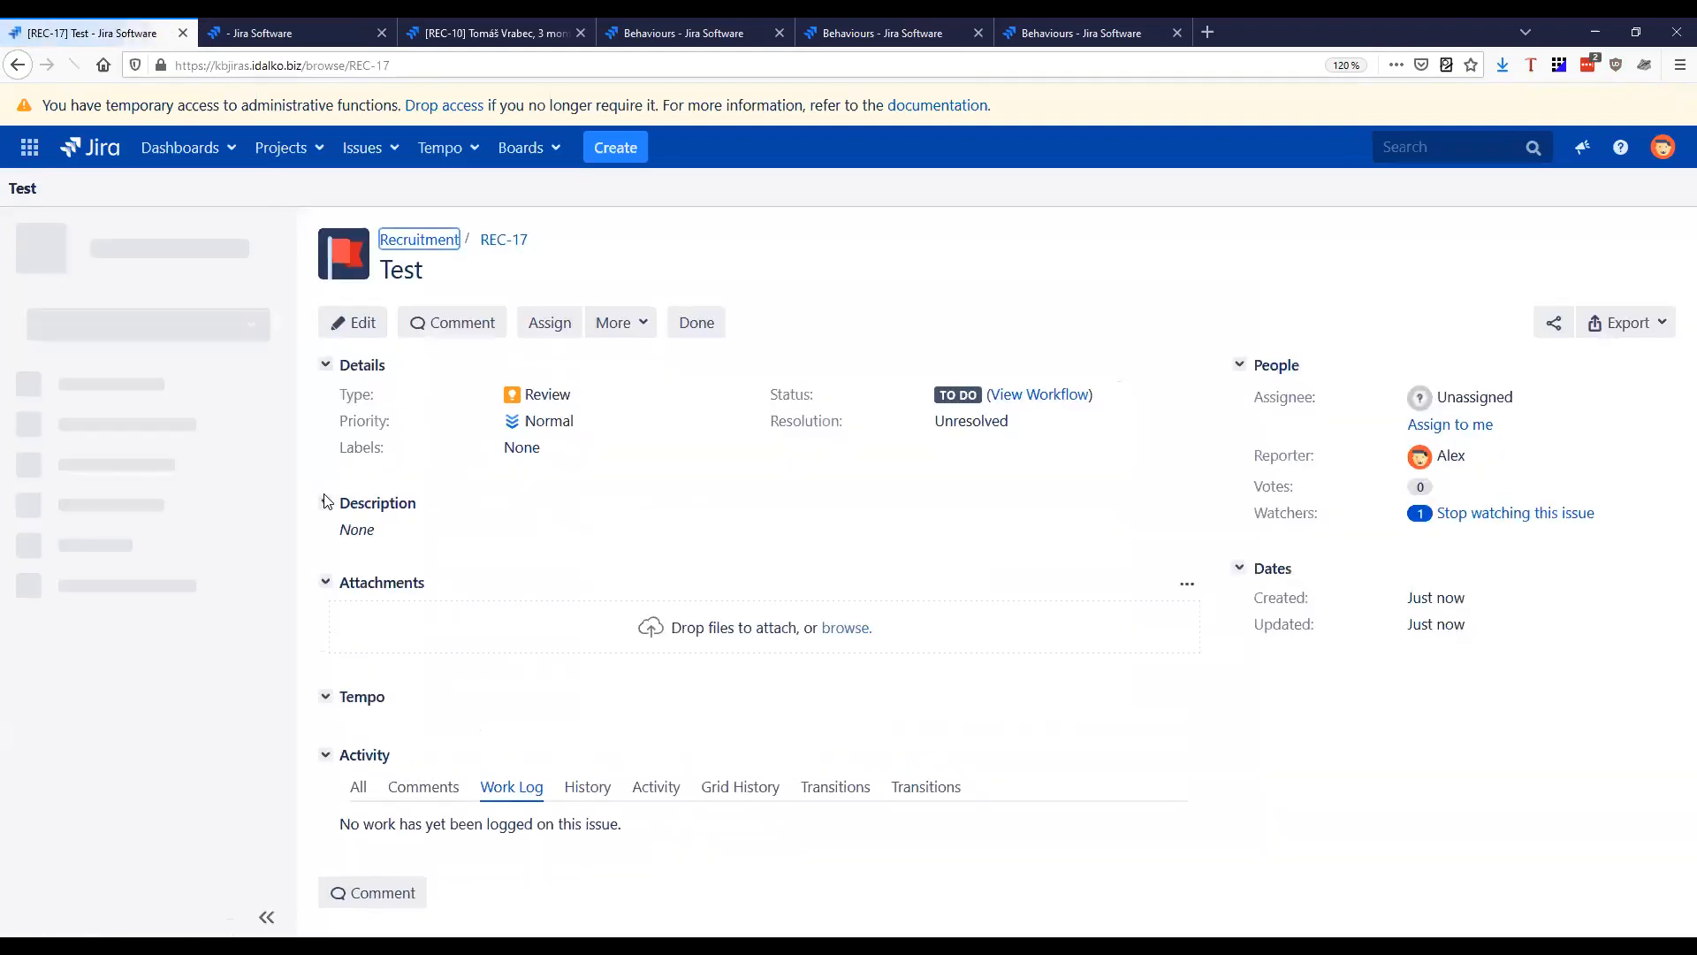
Log 4h of work on the new Test issue
{"action": "key", "text": "period"}
{"action": "type", "text": "log"}
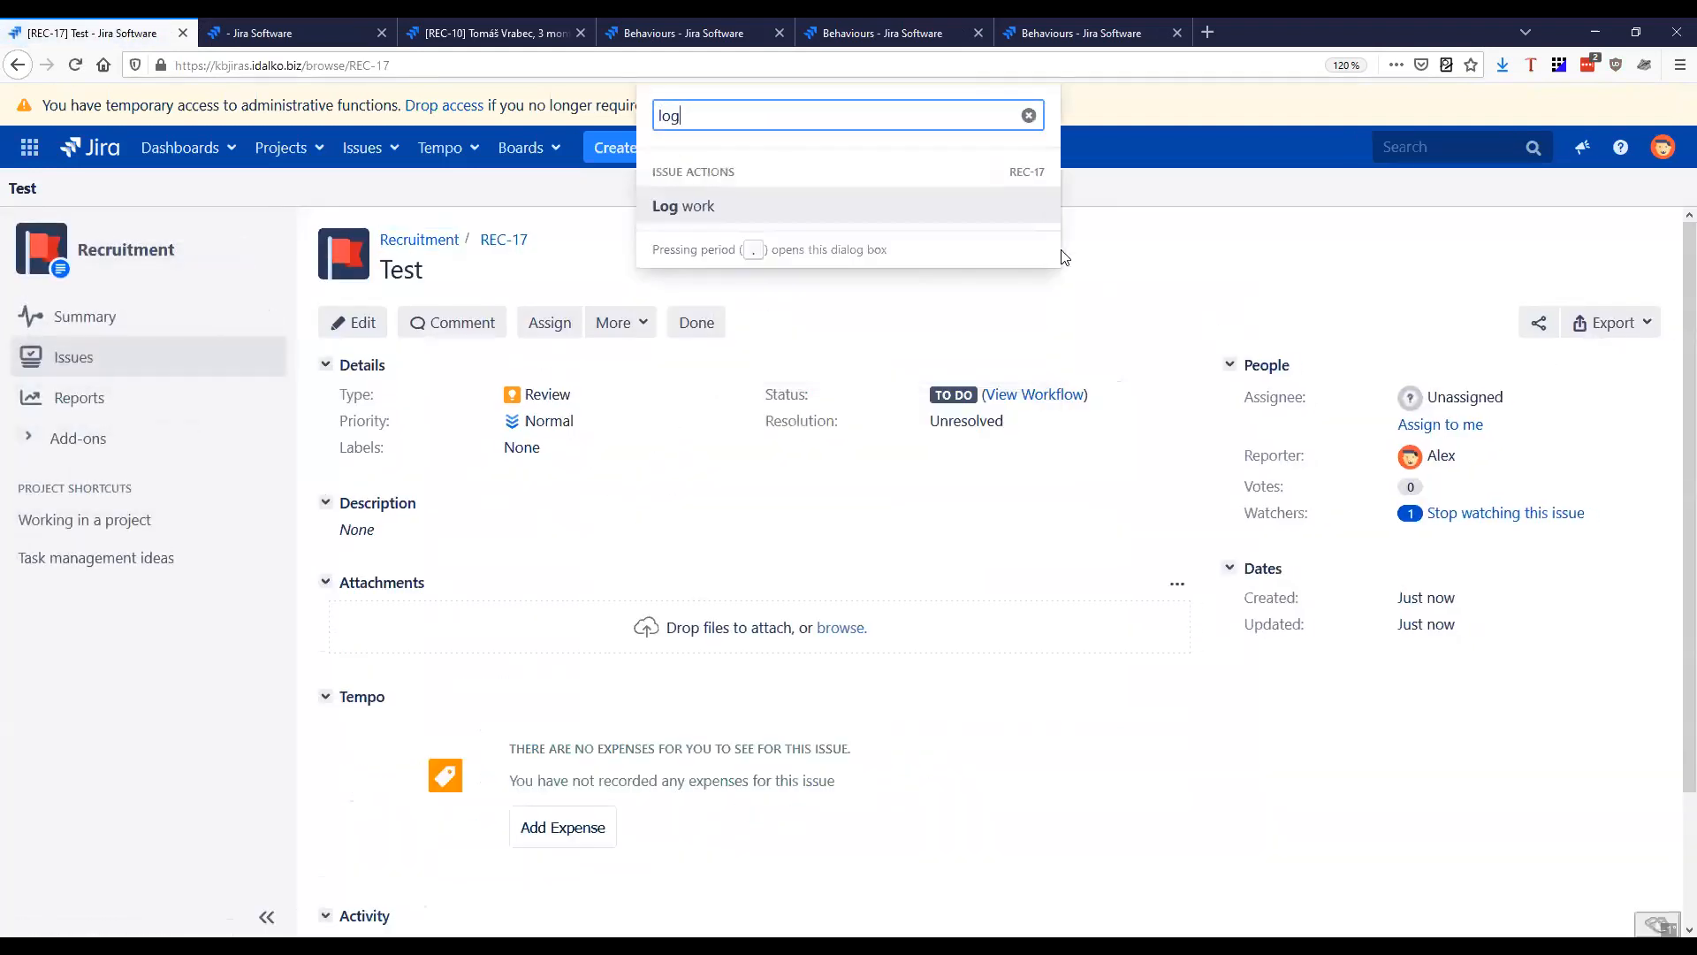
{"action": "key", "text": "Return"}
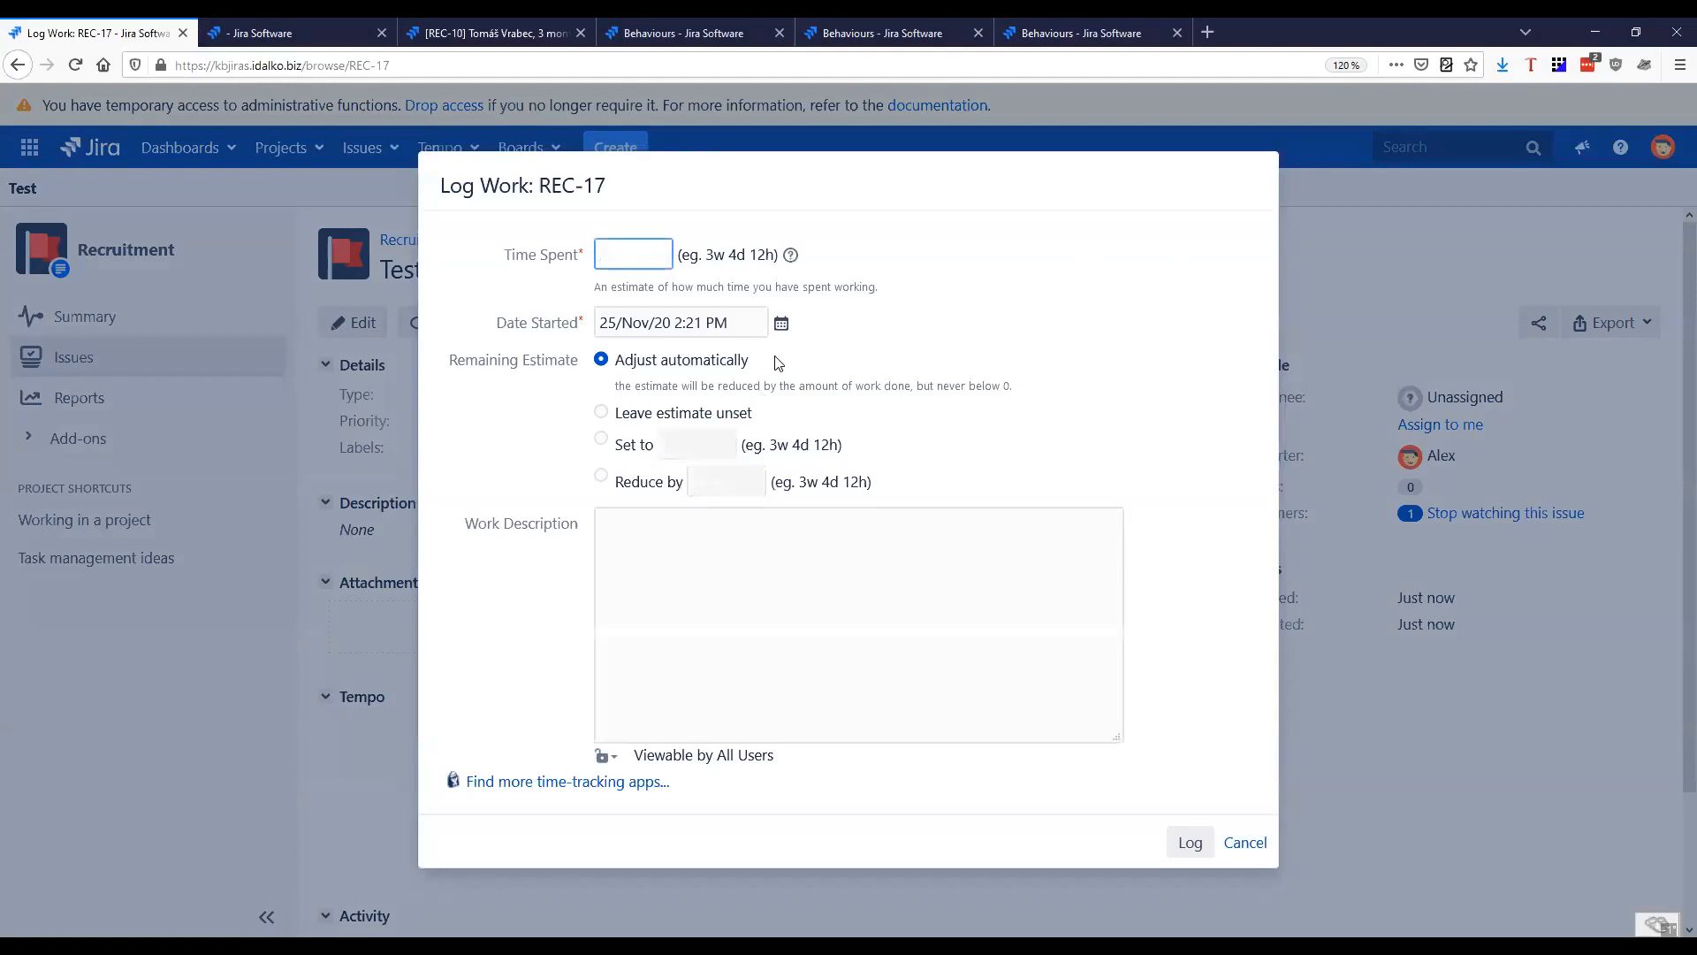
{"action": "type", "text": "4h"}
{"action": "left_click", "coordinate": [1189, 842]}
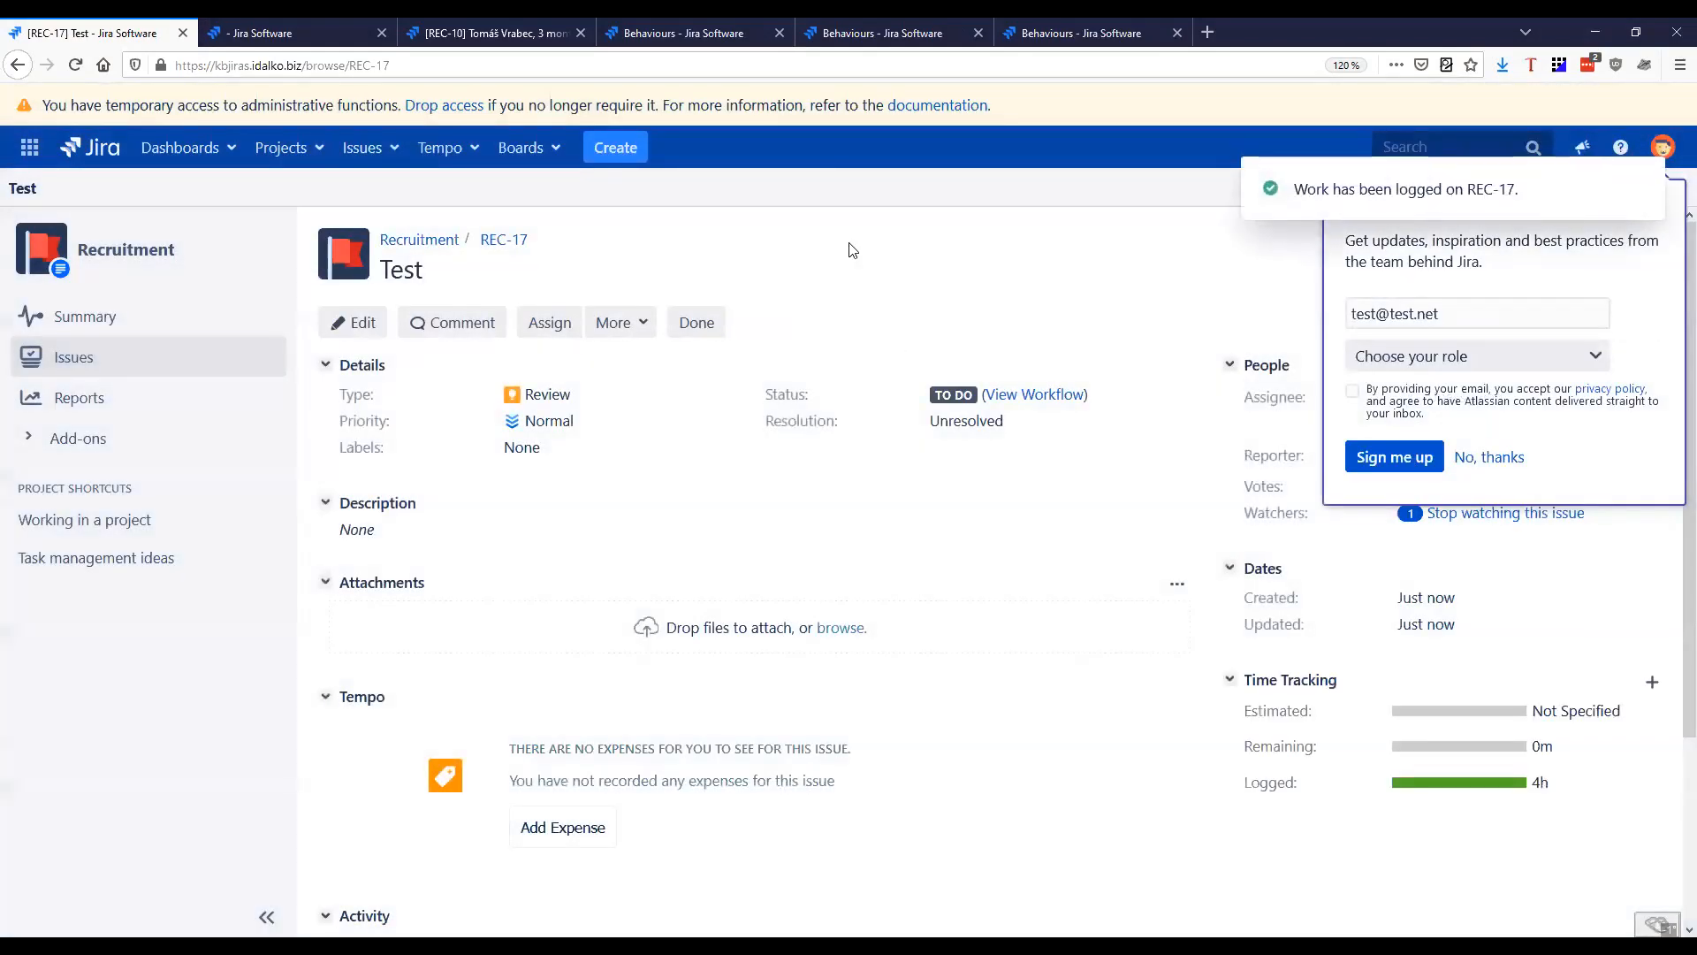
Switch the Jira session back to the administrator's user account
{"action": "key", "text": "x"}
{"action": "key", "text": "x"}
{"action": "type", "text": "kamil"}
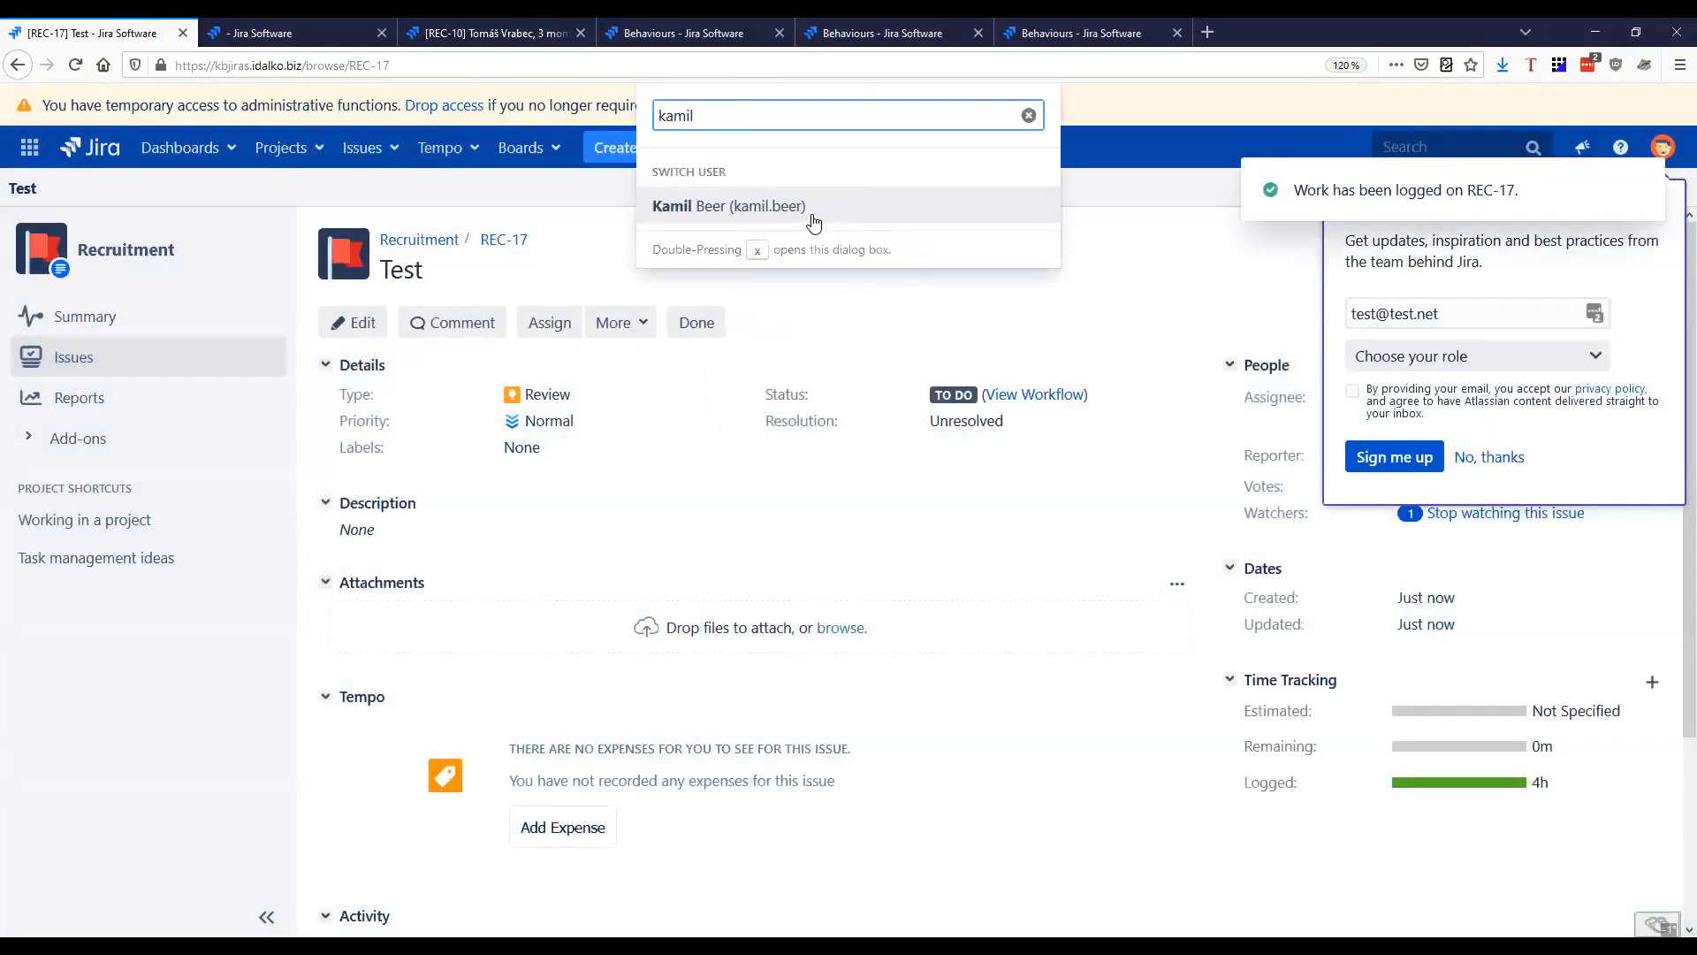
{"action": "left_click", "coordinate": [817, 226]}
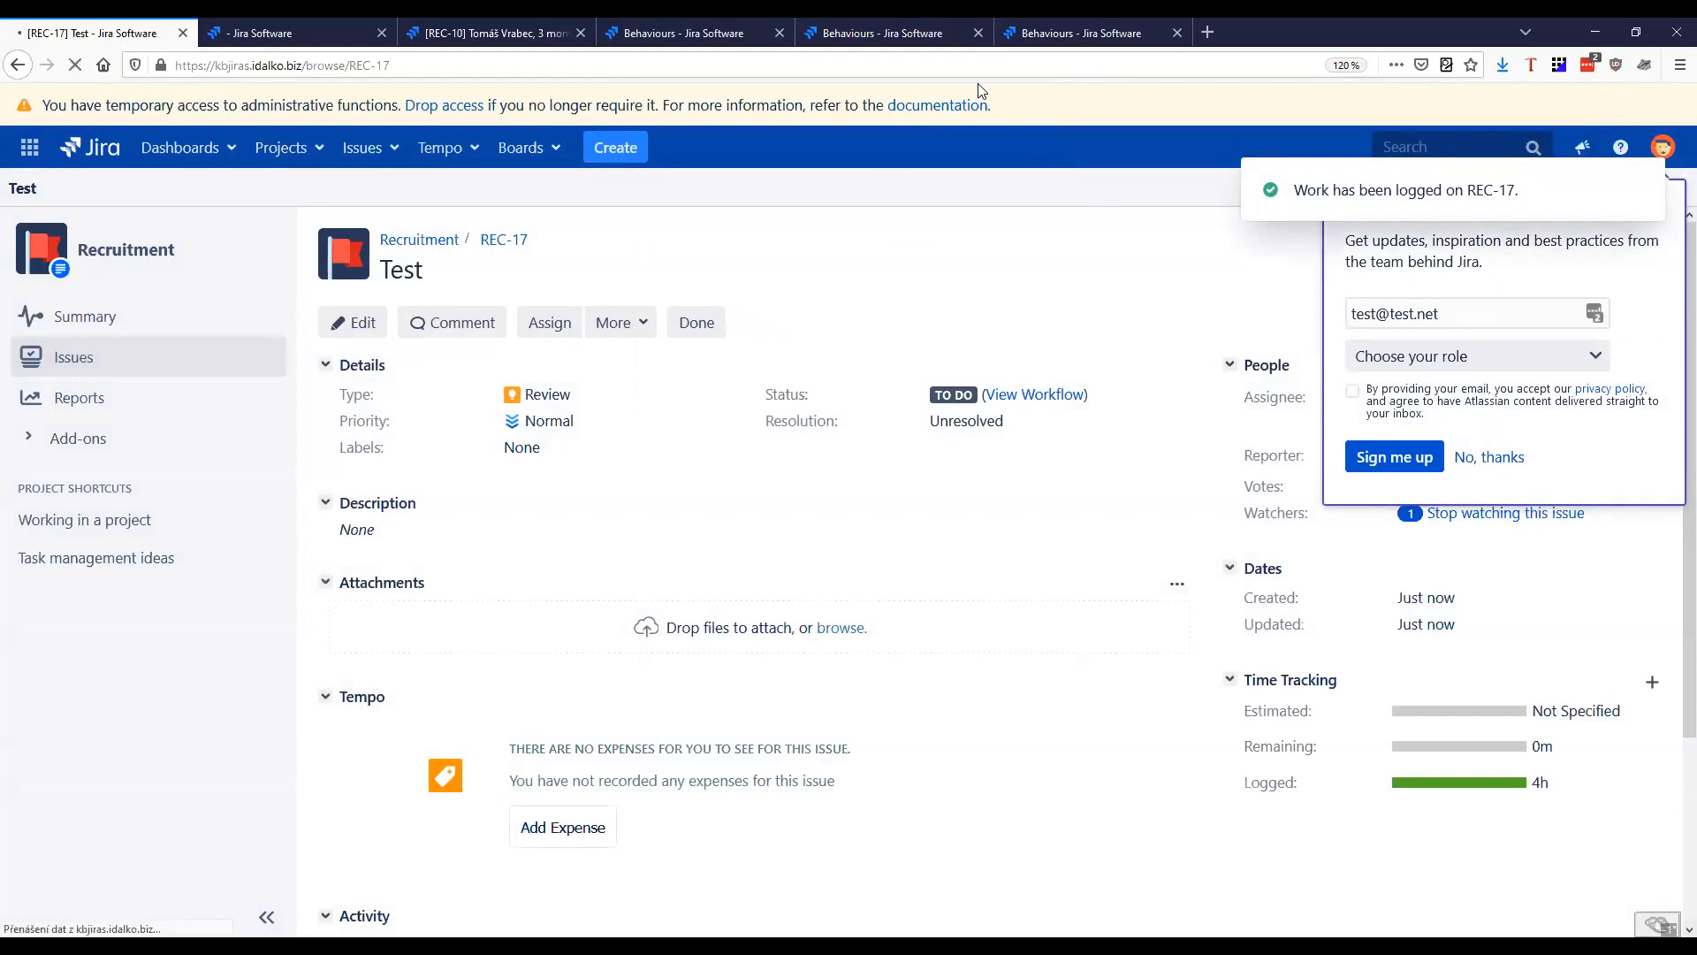
Open the Employee Costs folio in Tempo Budgets
{"action": "left_click", "coordinate": [448, 151]}
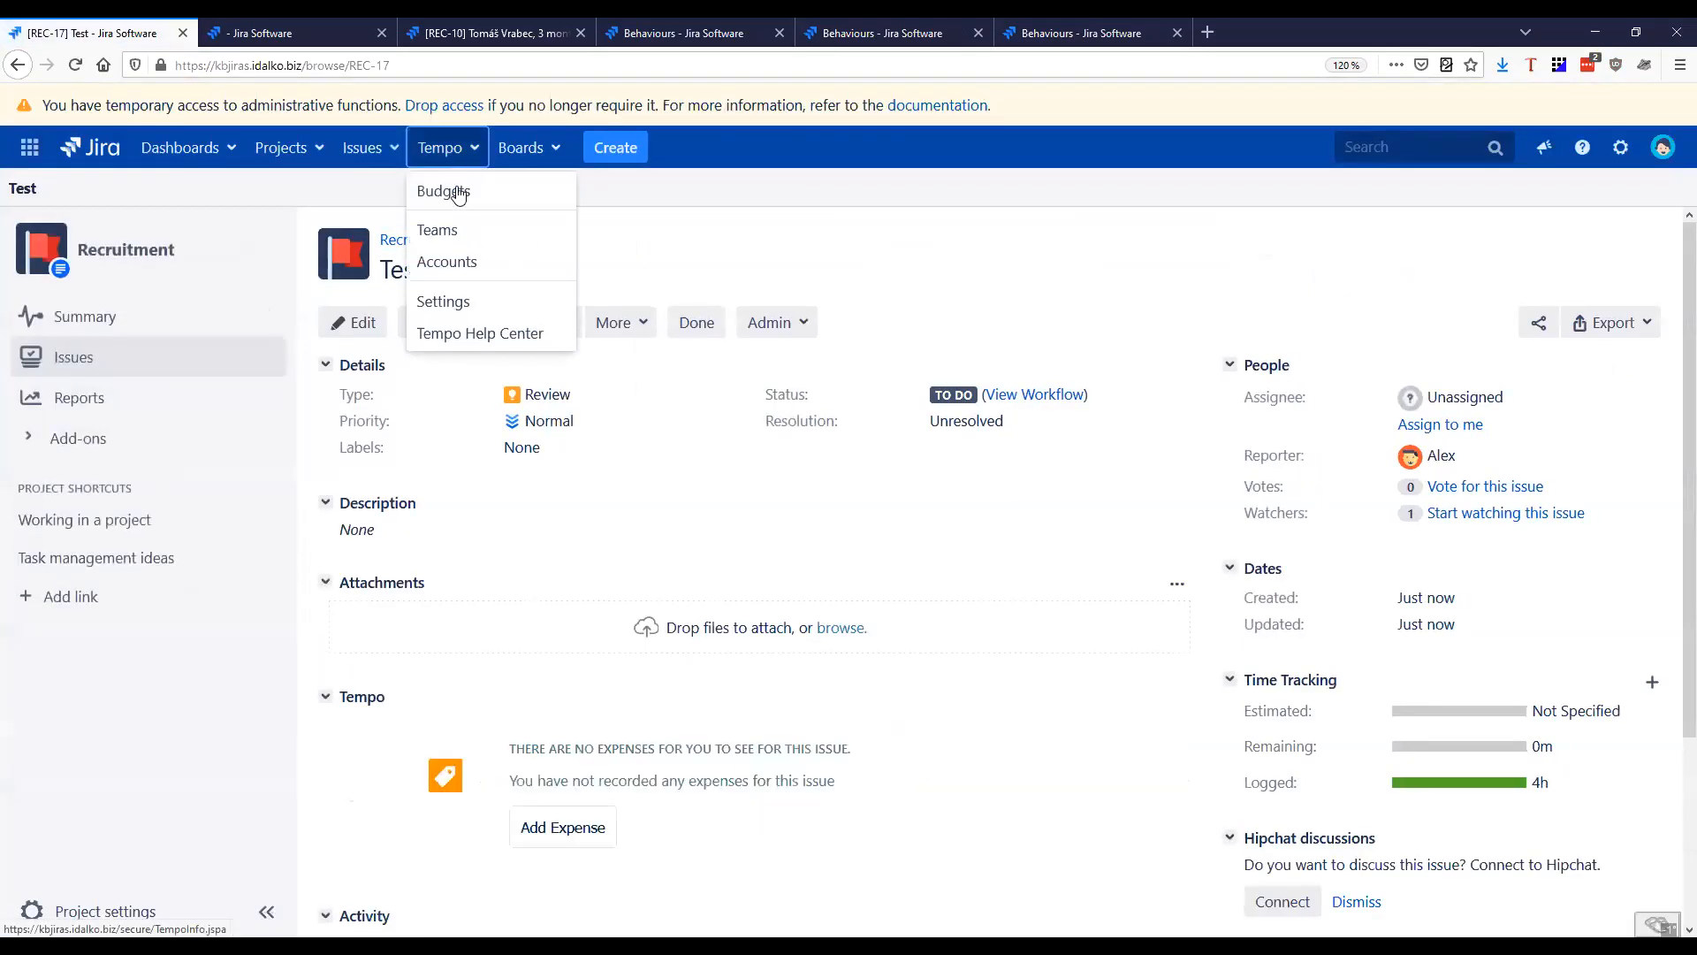
{"action": "left_click", "coordinate": [461, 198]}
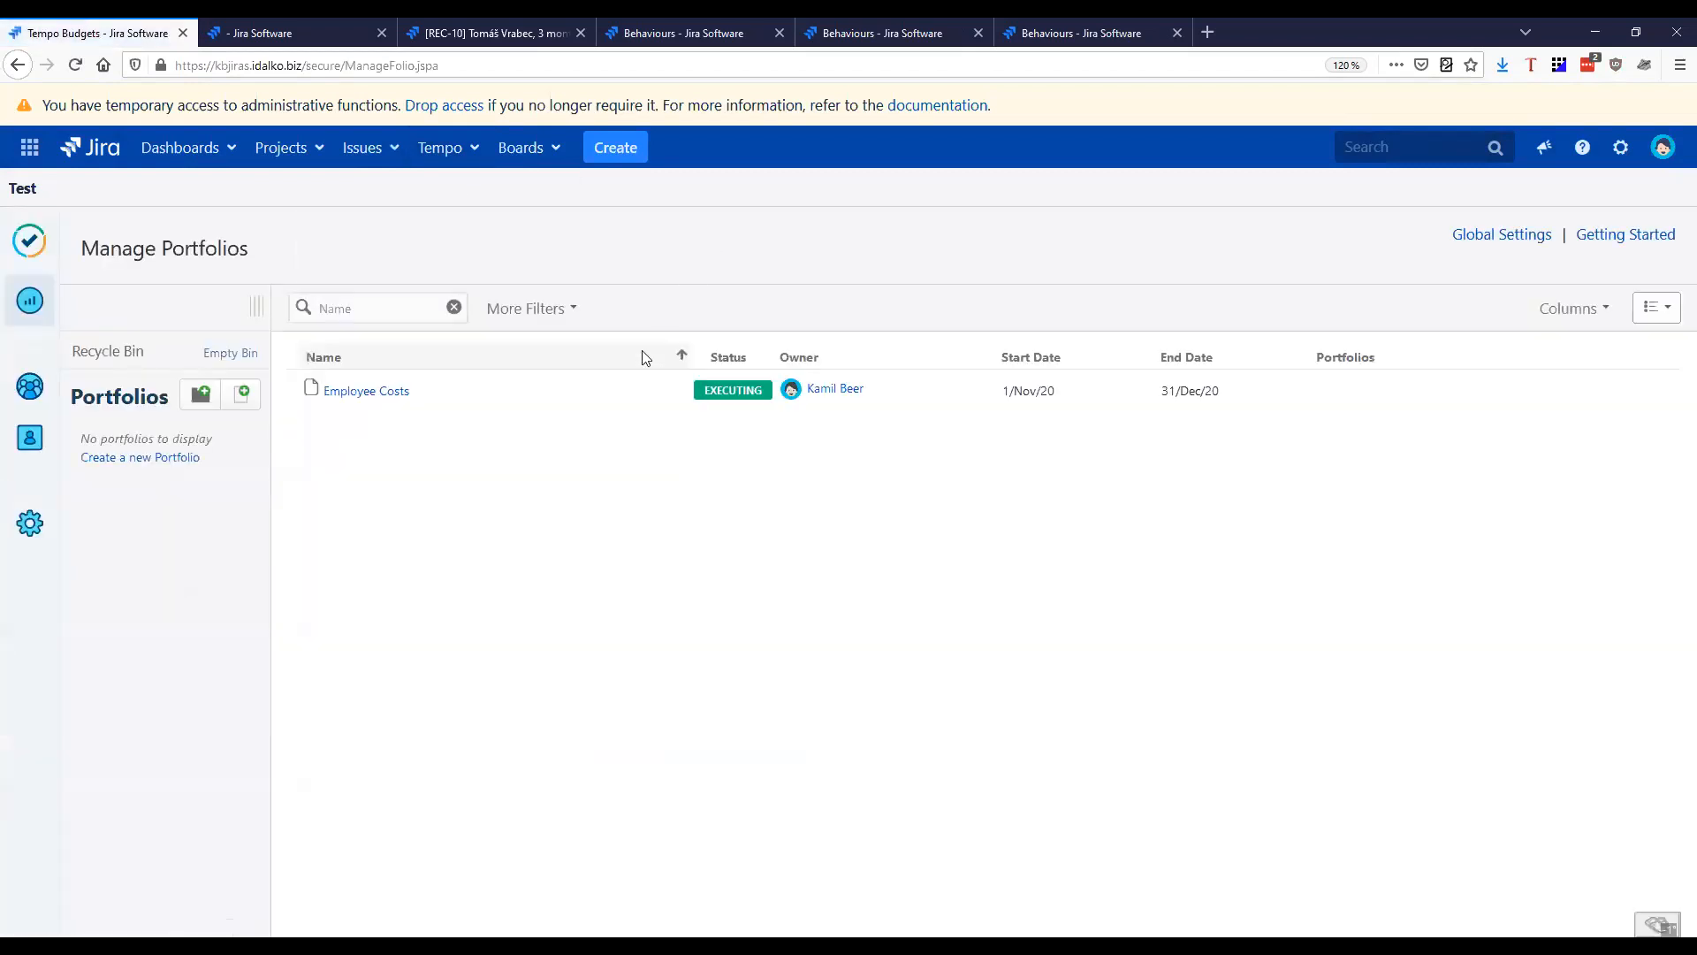
{"action": "left_click", "coordinate": [378, 391]}
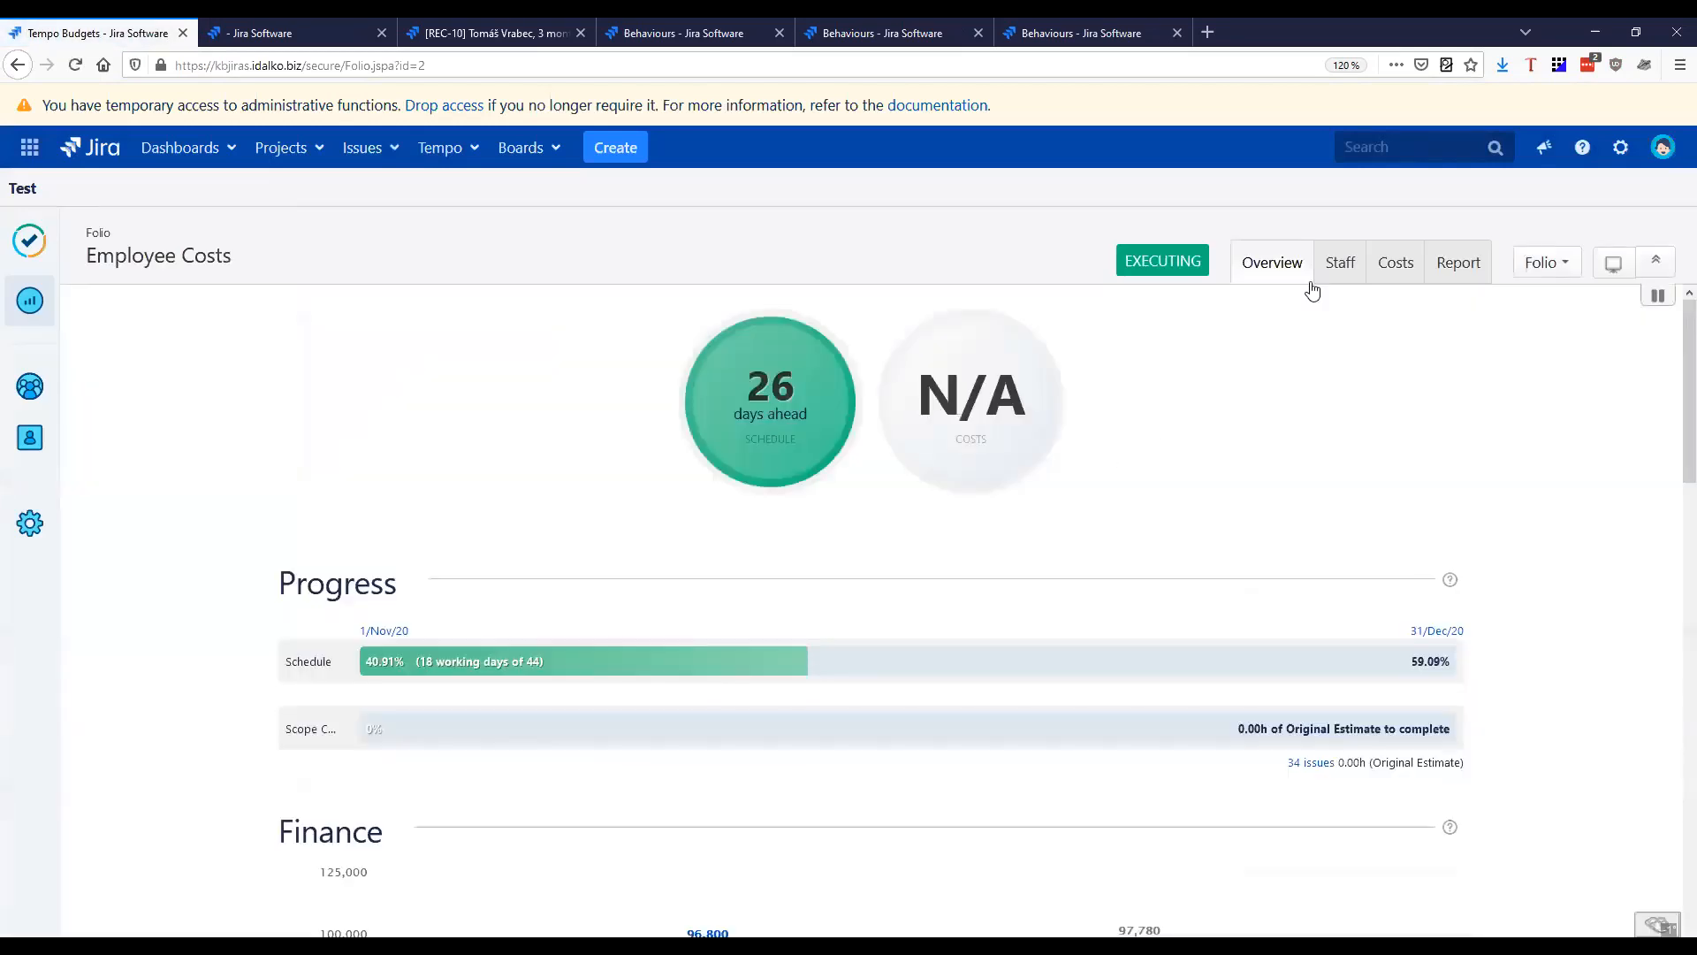
Open the folio's staff members list and view the Designer's hourly rate and staff details
{"action": "left_click", "coordinate": [1334, 267]}
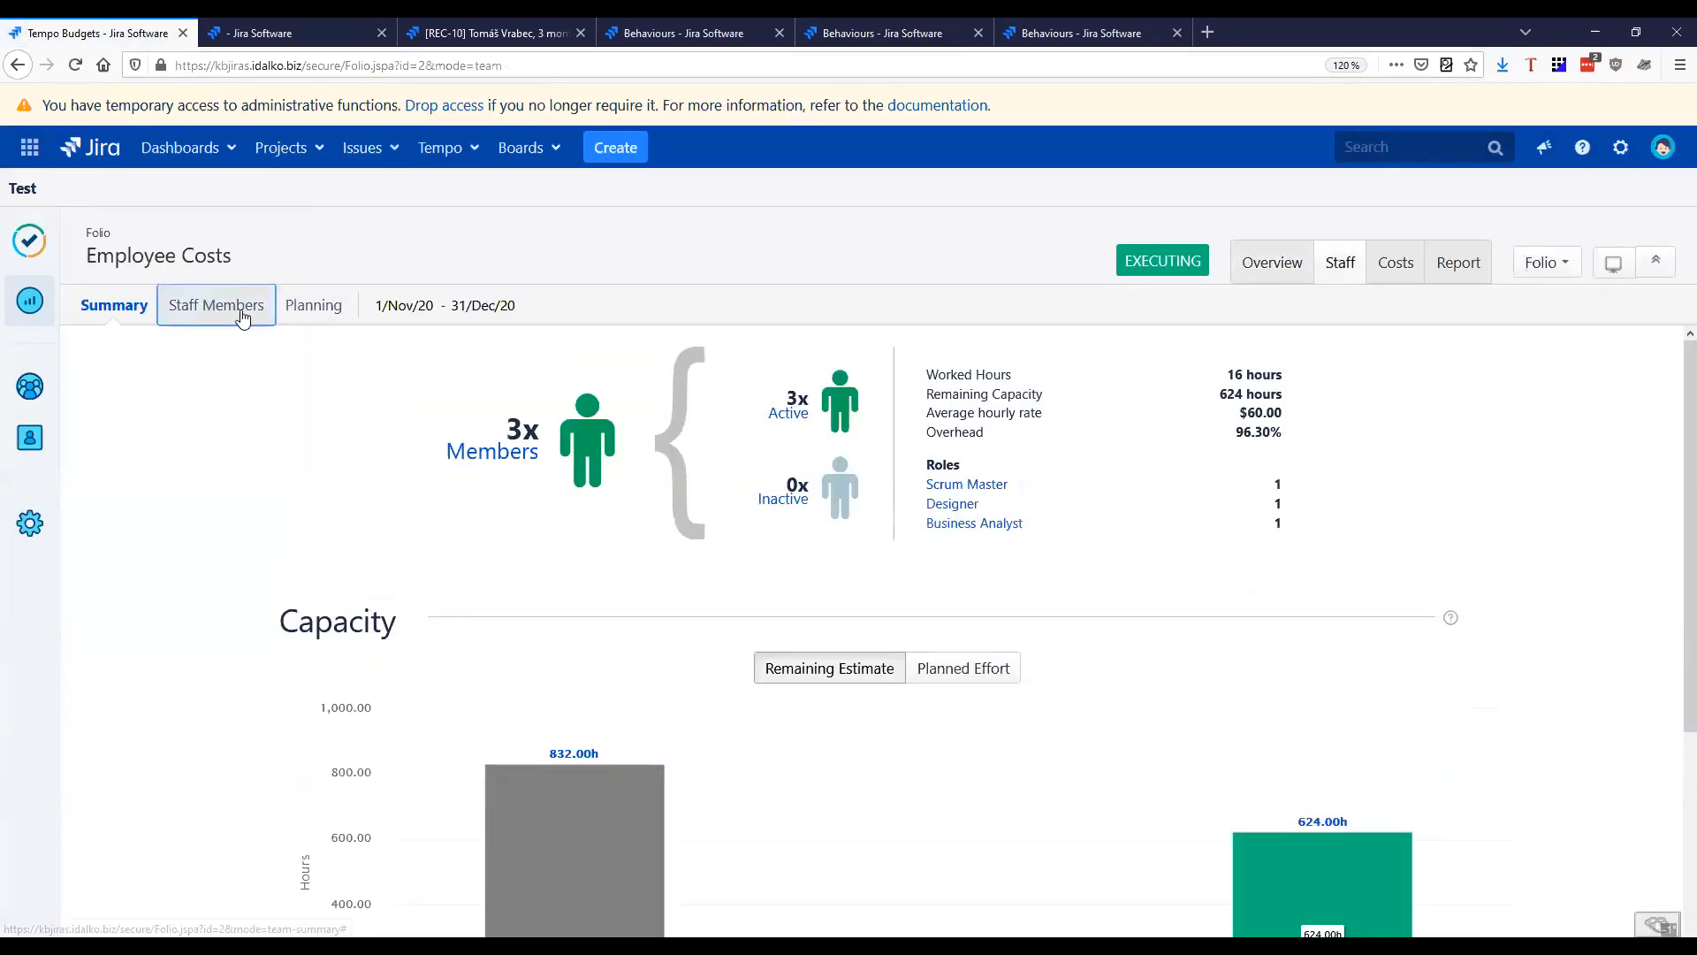
{"action": "left_click", "coordinate": [250, 311]}
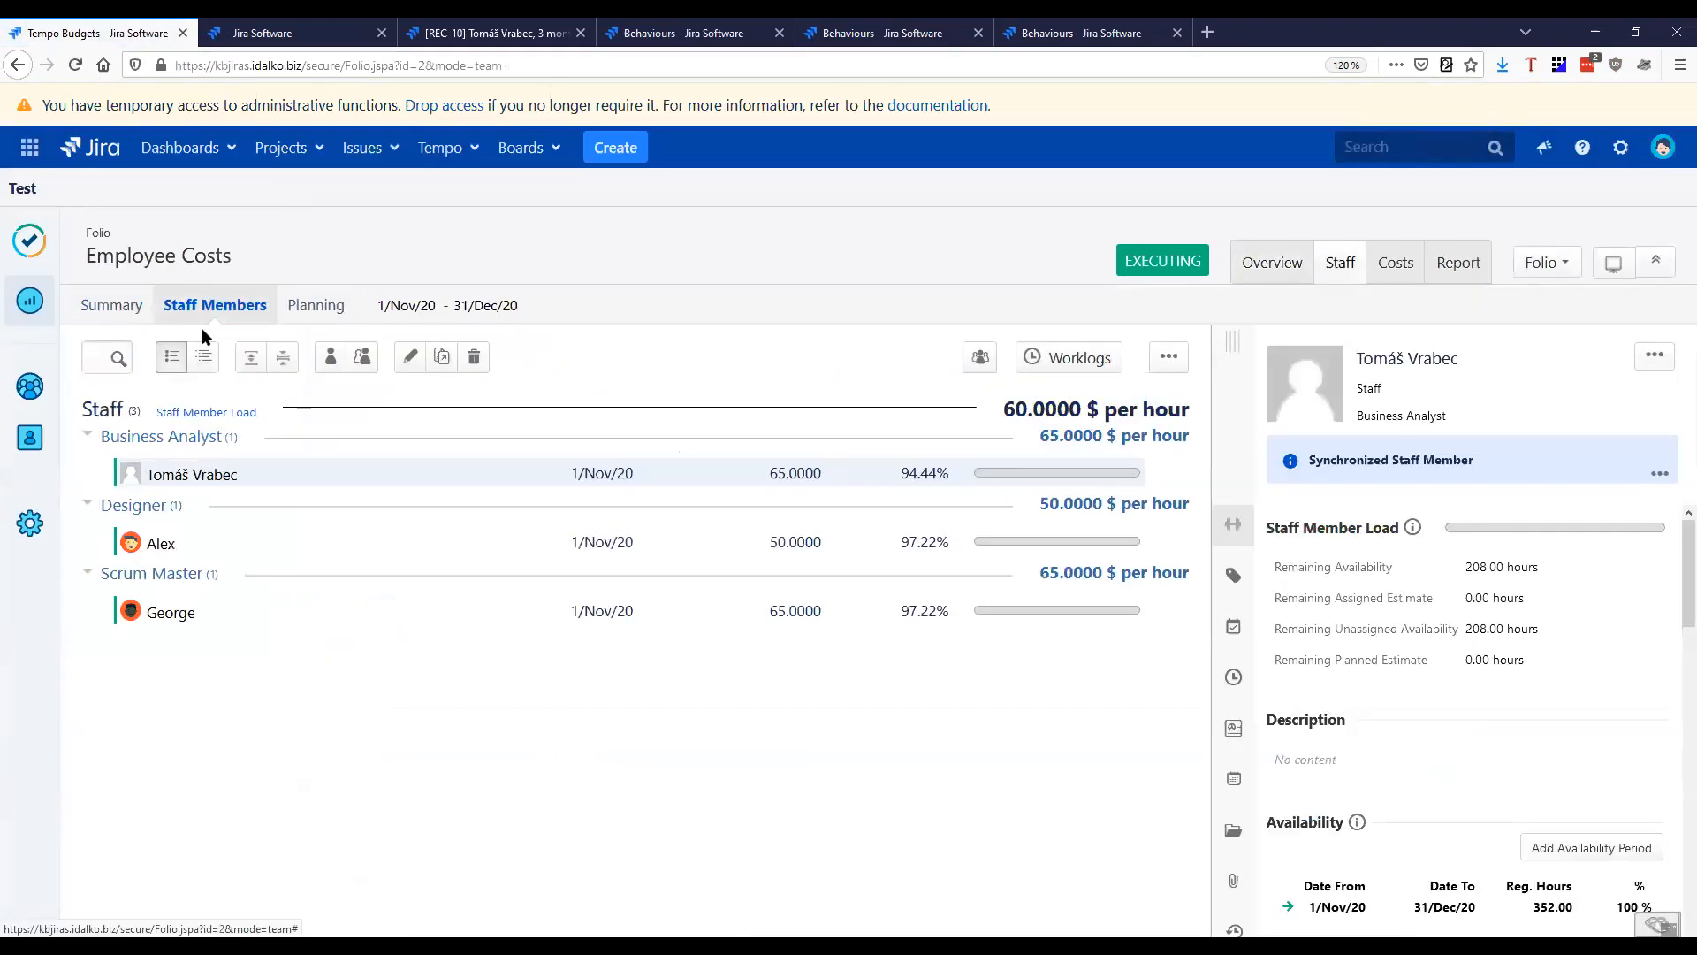
{"action": "left_click", "coordinate": [871, 543]}
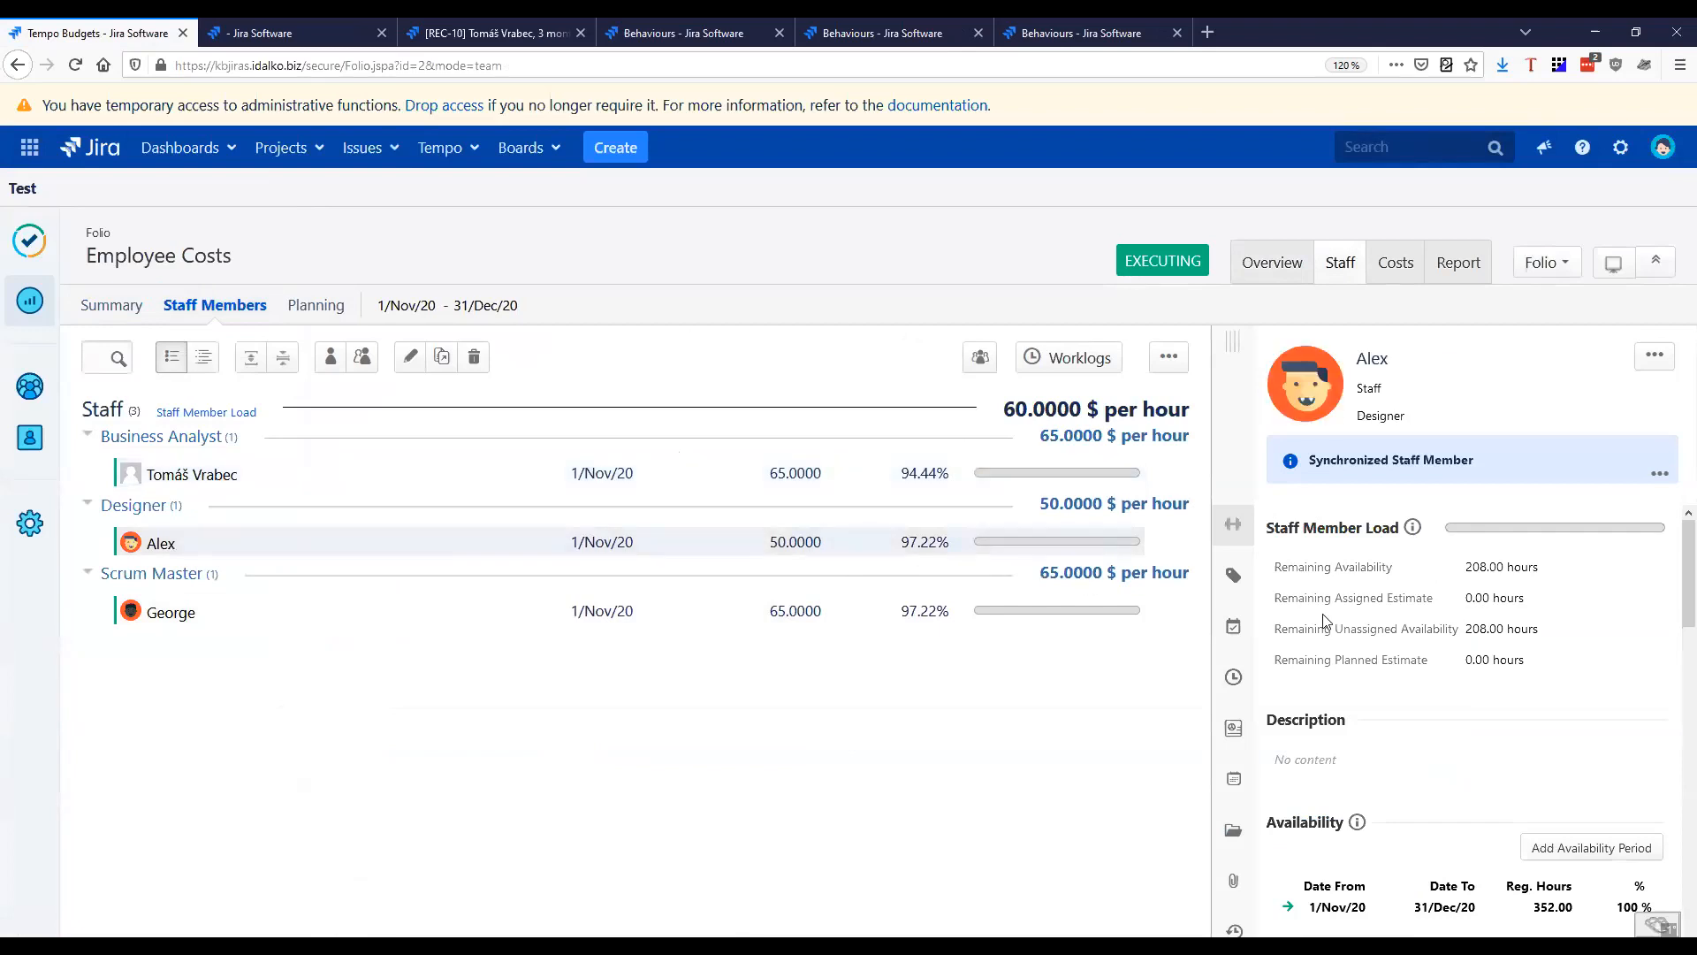
Open the folio's cost summary and its planned costs breakdown
{"action": "left_click", "coordinate": [1399, 272]}
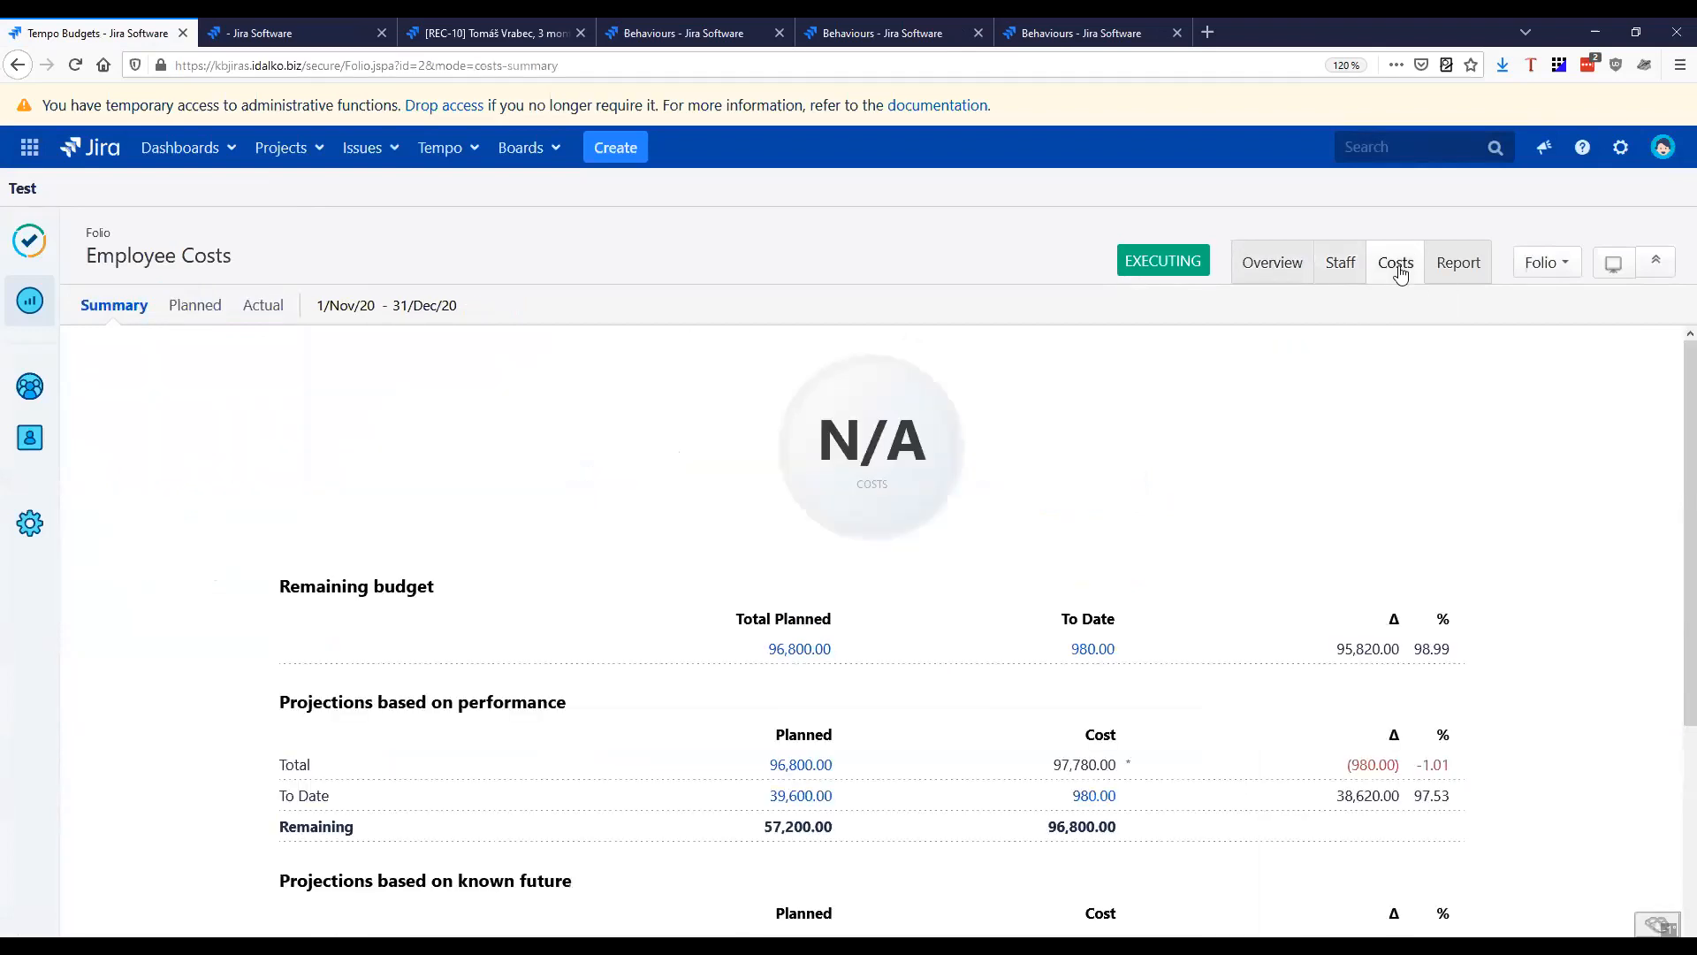
{"action": "left_click", "coordinate": [194, 306]}
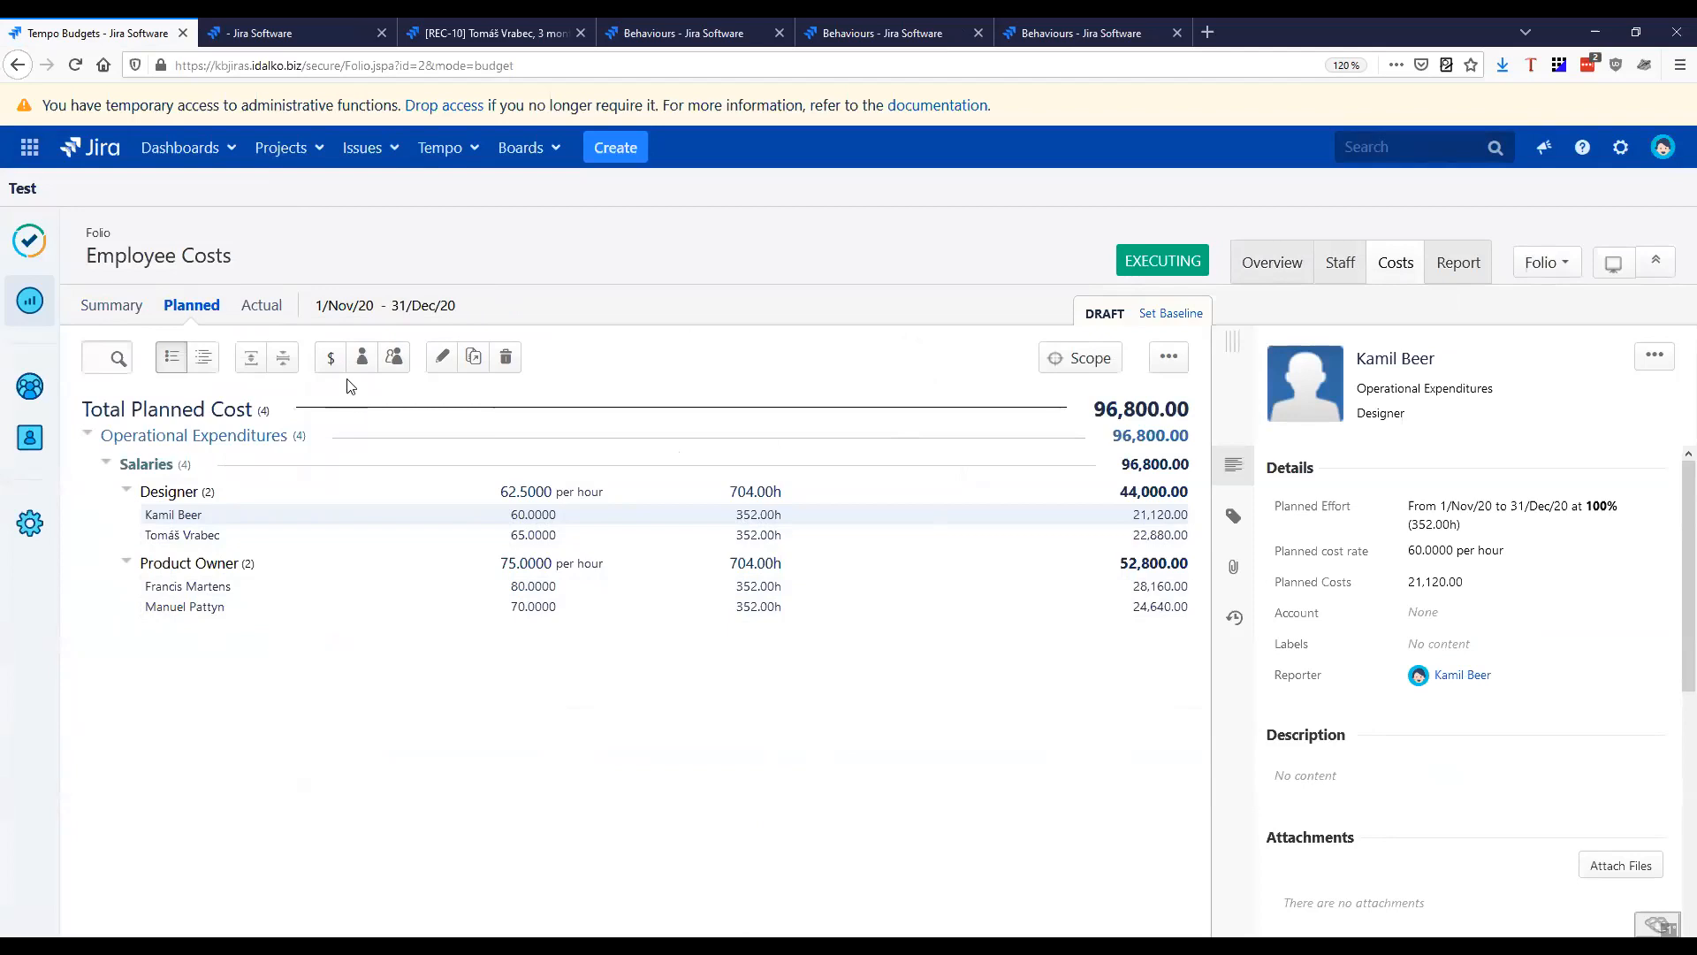
View the folio's actual costs and the cost details of the staff member in the Designer role
{"action": "left_click", "coordinate": [265, 314]}
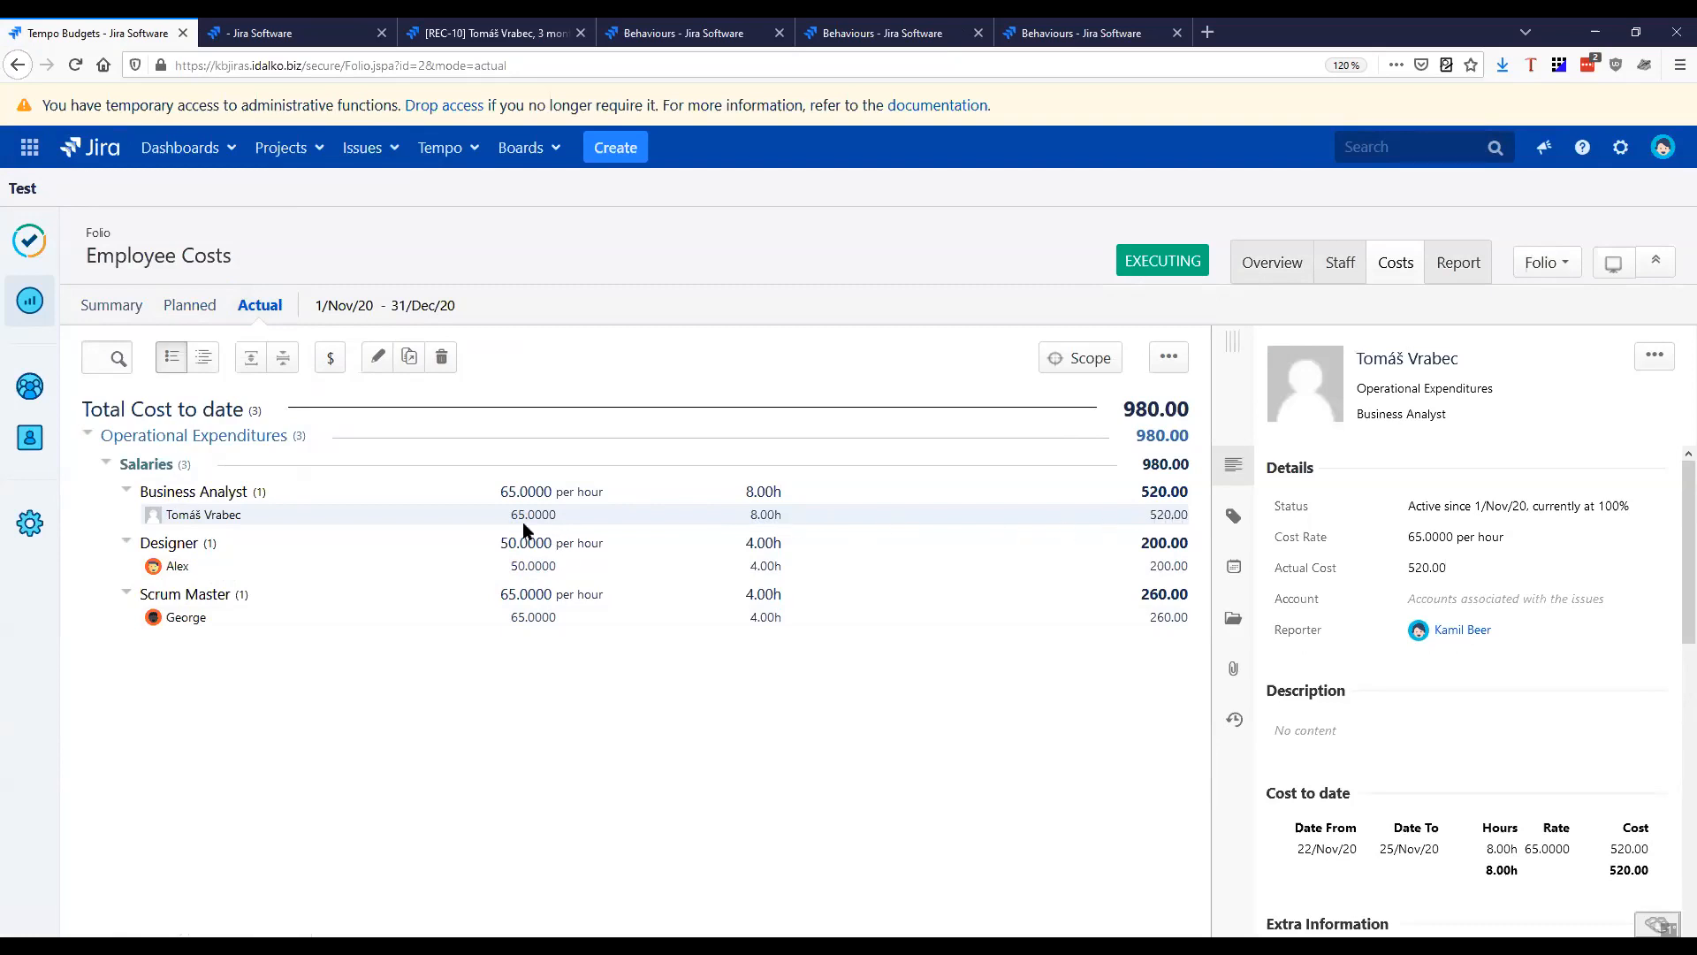
{"action": "left_click", "coordinate": [762, 619]}
{"action": "left_click", "coordinate": [228, 567]}
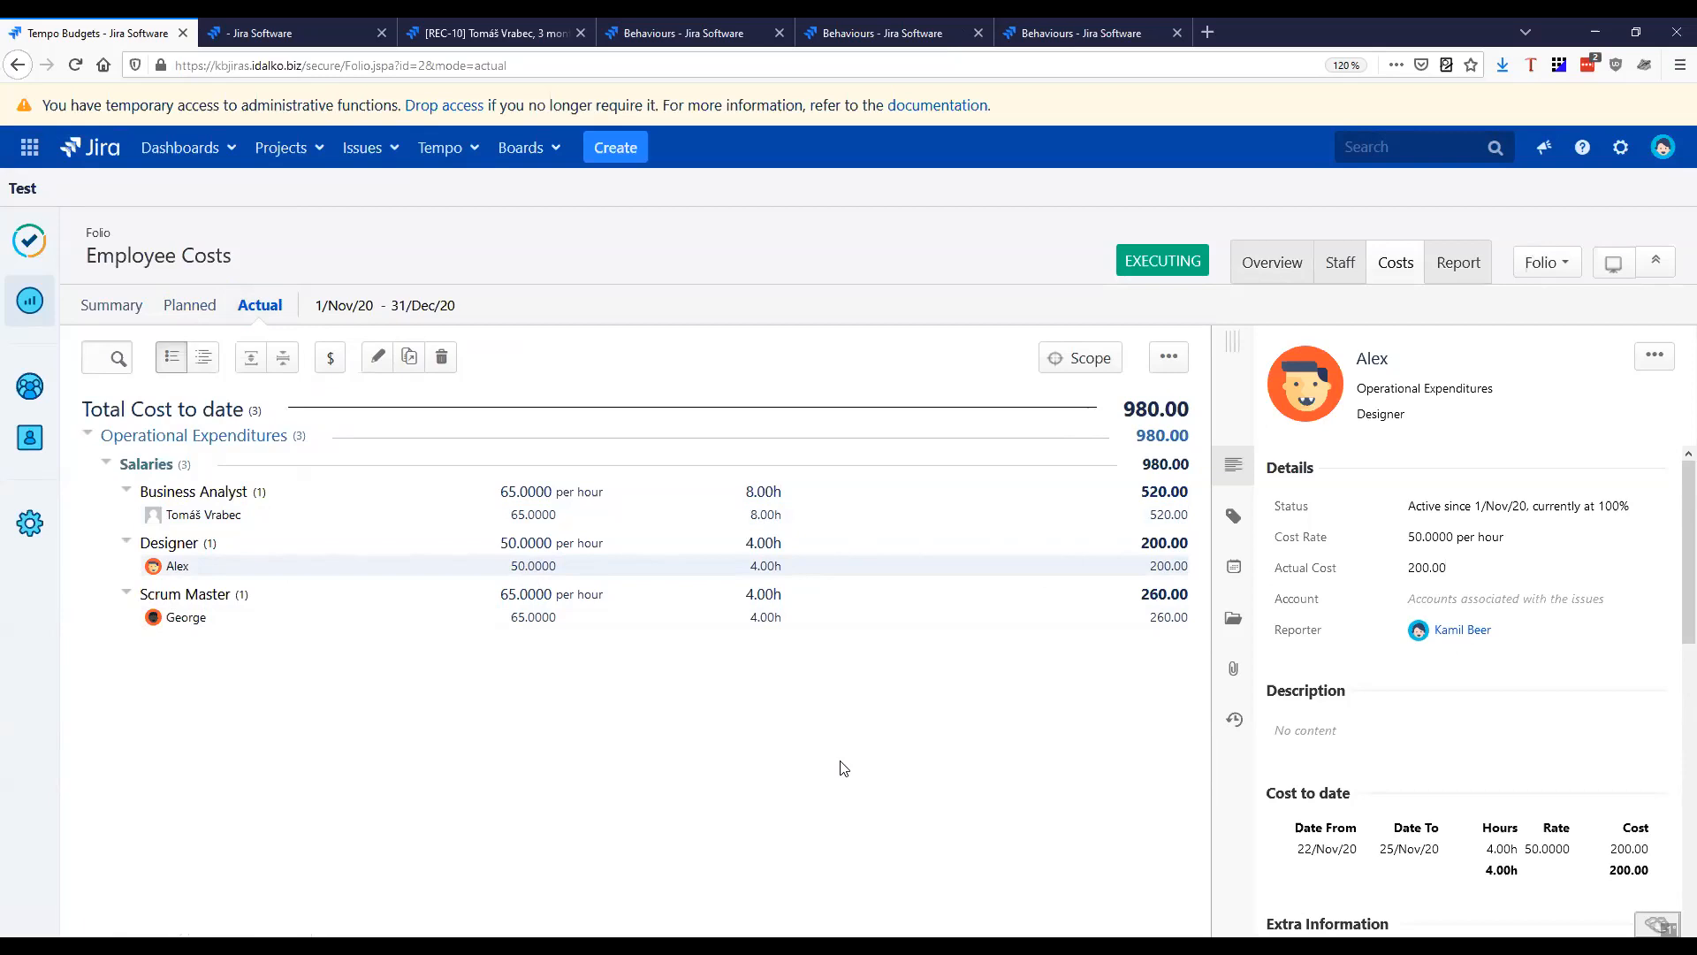
Open the folio's Expenses Report and keep it based on Actual Cost
{"action": "left_click", "coordinate": [1456, 281]}
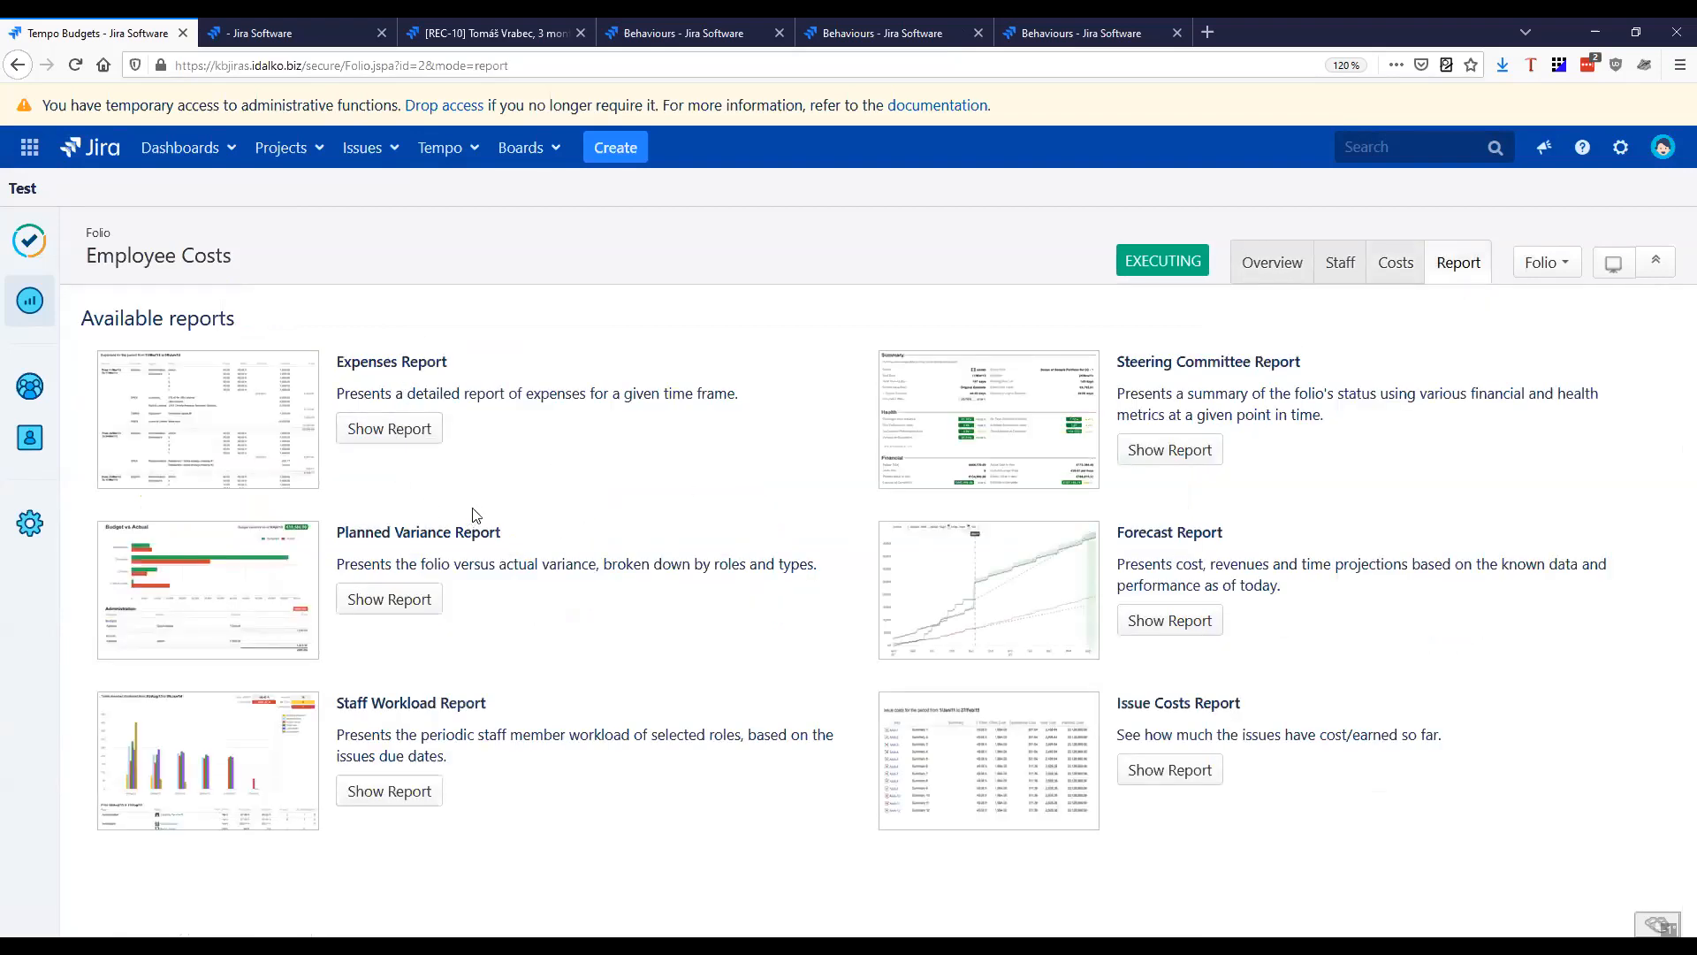
{"action": "left_click", "coordinate": [395, 433]}
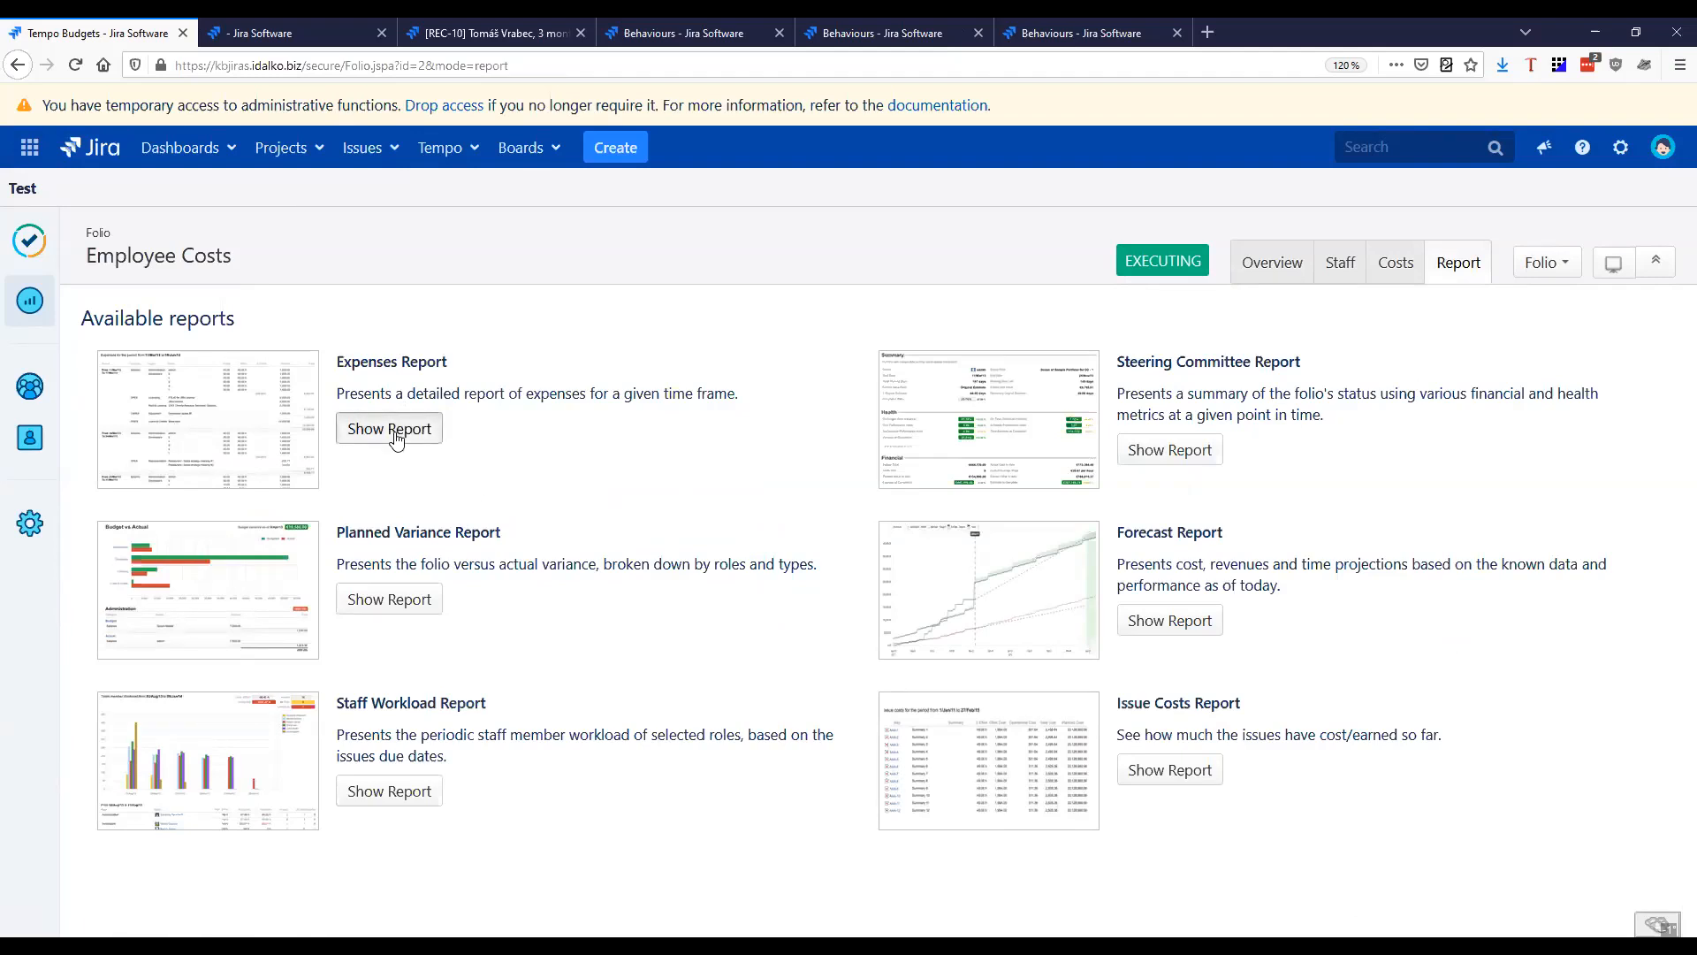
{"action": "left_click", "coordinate": [1486, 552]}
{"action": "left_click", "coordinate": [1436, 553]}
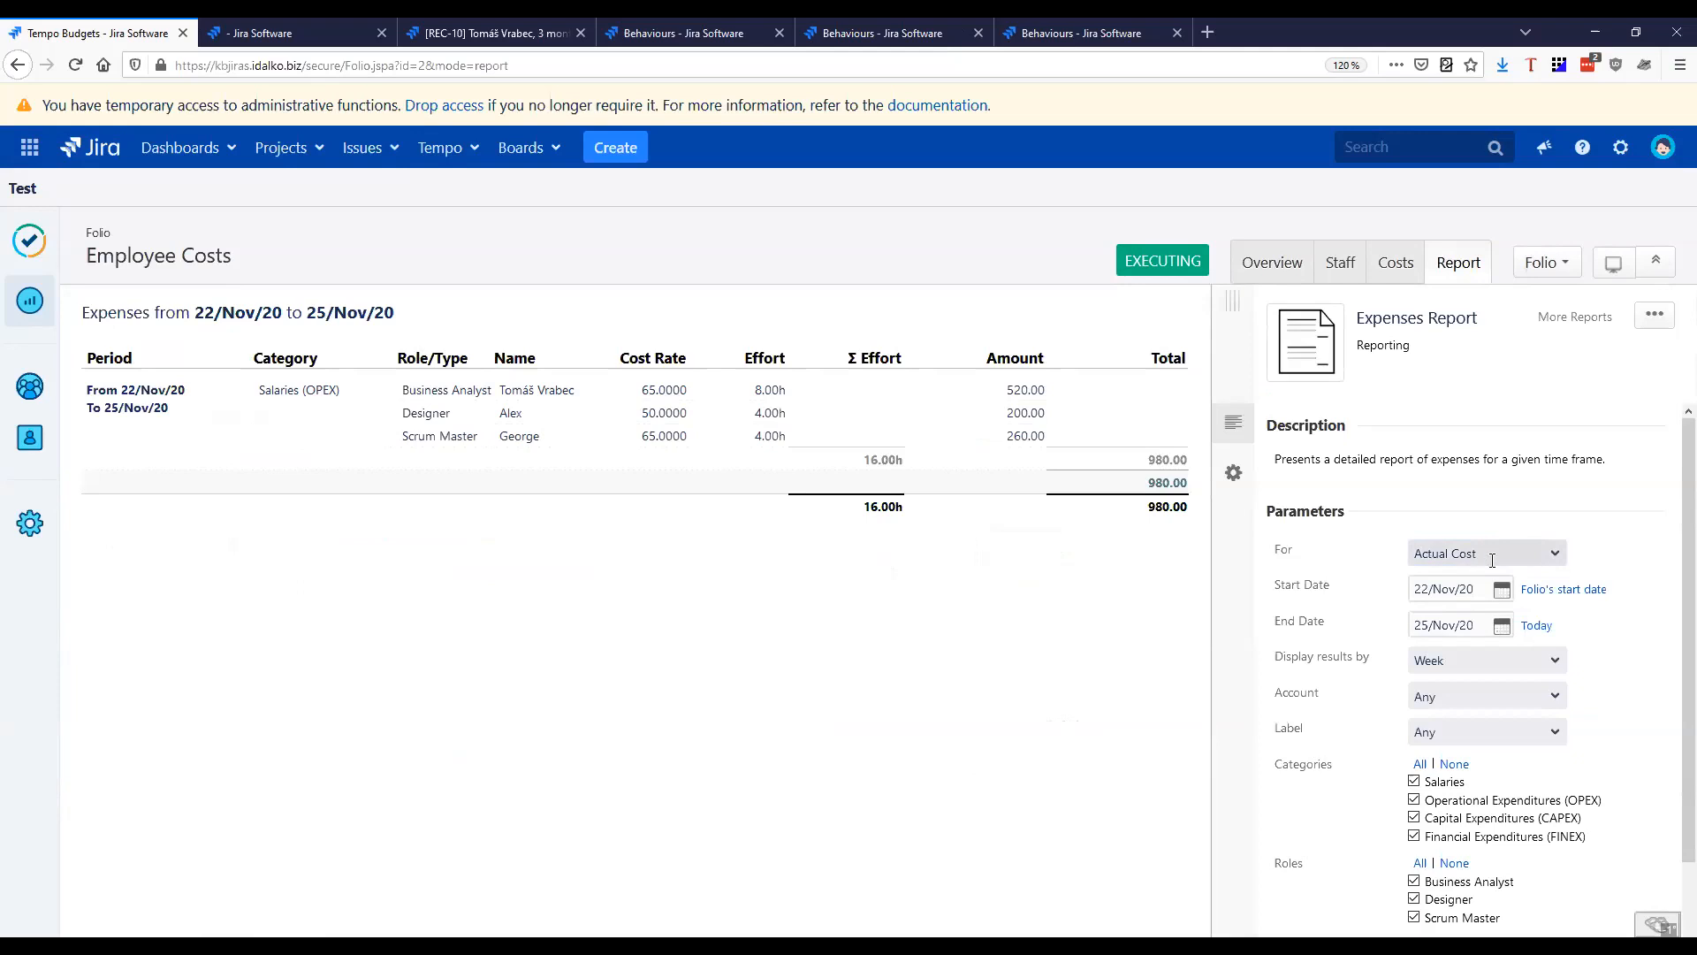
Set the Expenses Report's start date to 1/Nov/20 and its end date to 31/Dec/20
{"action": "left_click", "coordinate": [1502, 590]}
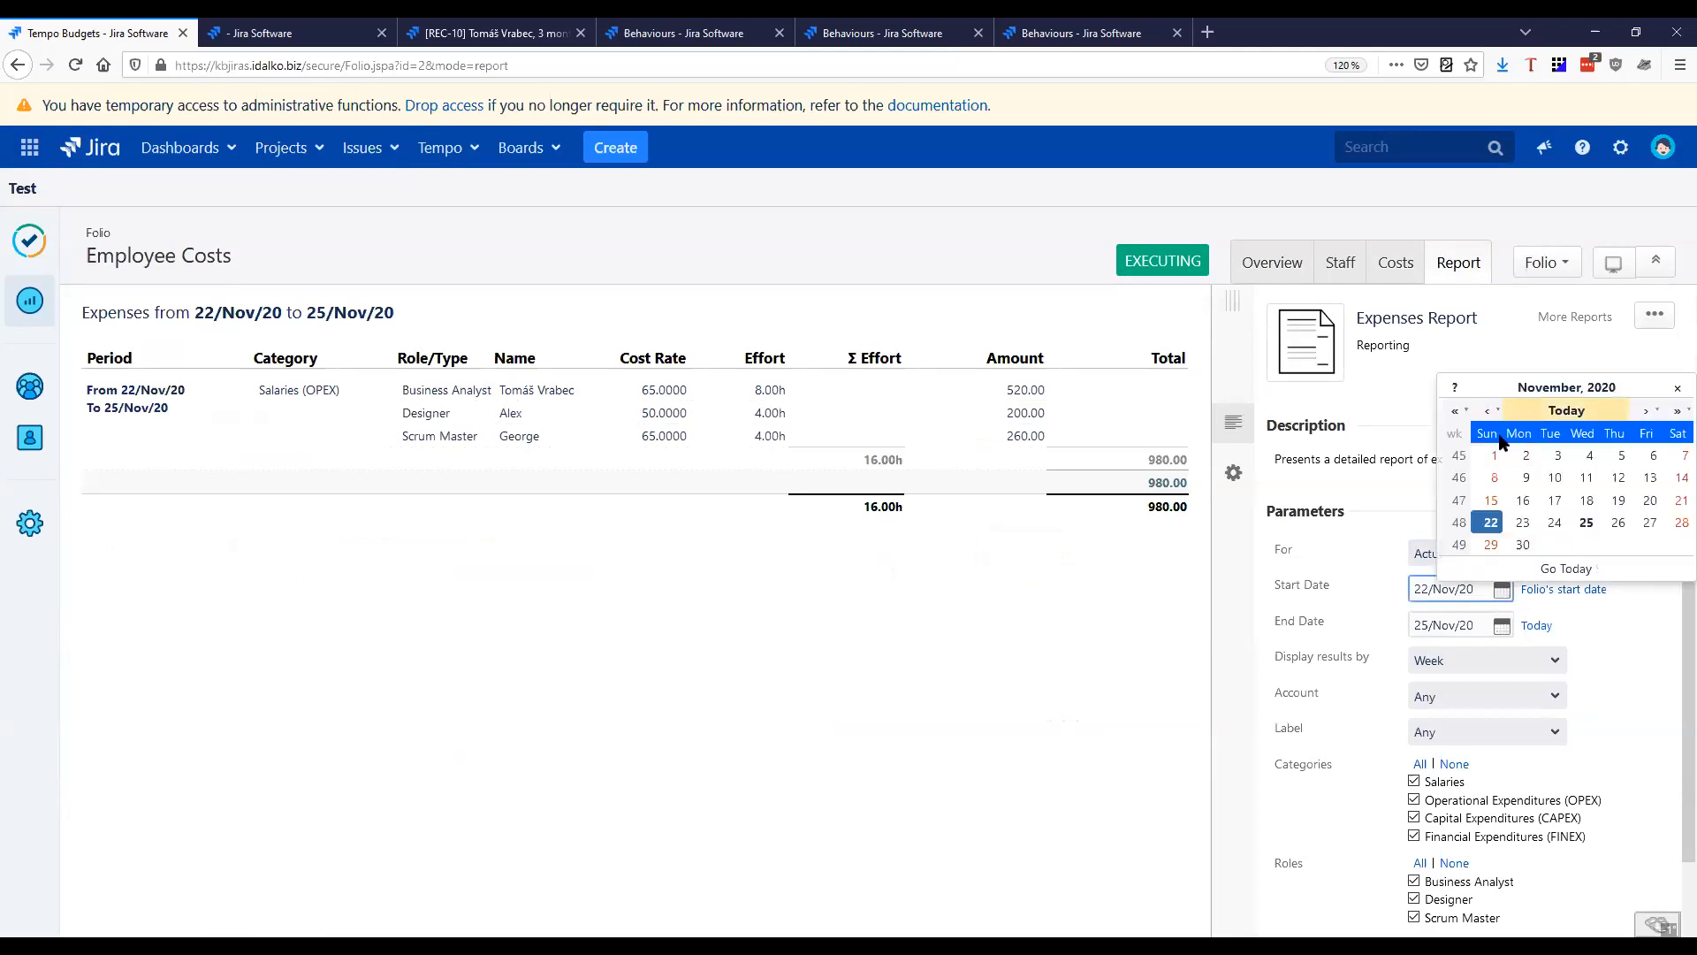
{"action": "left_click", "coordinate": [1494, 455]}
{"action": "left_click", "coordinate": [1501, 626]}
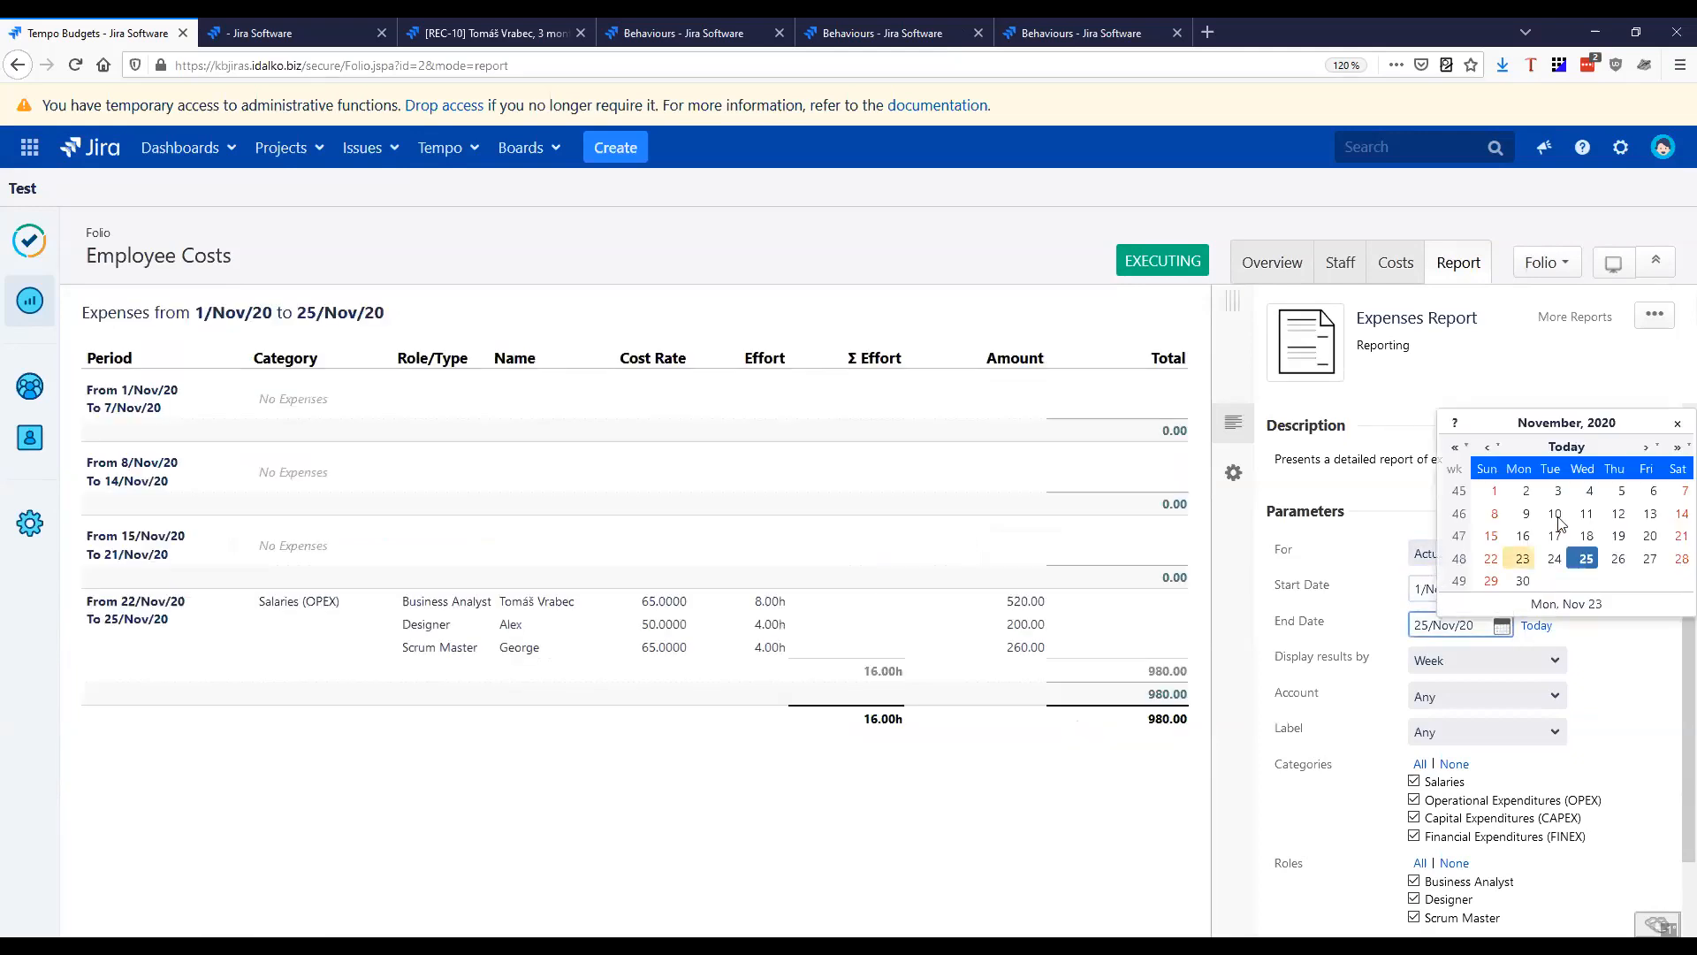
{"action": "left_click", "coordinate": [1642, 451]}
{"action": "left_click", "coordinate": [1615, 583]}
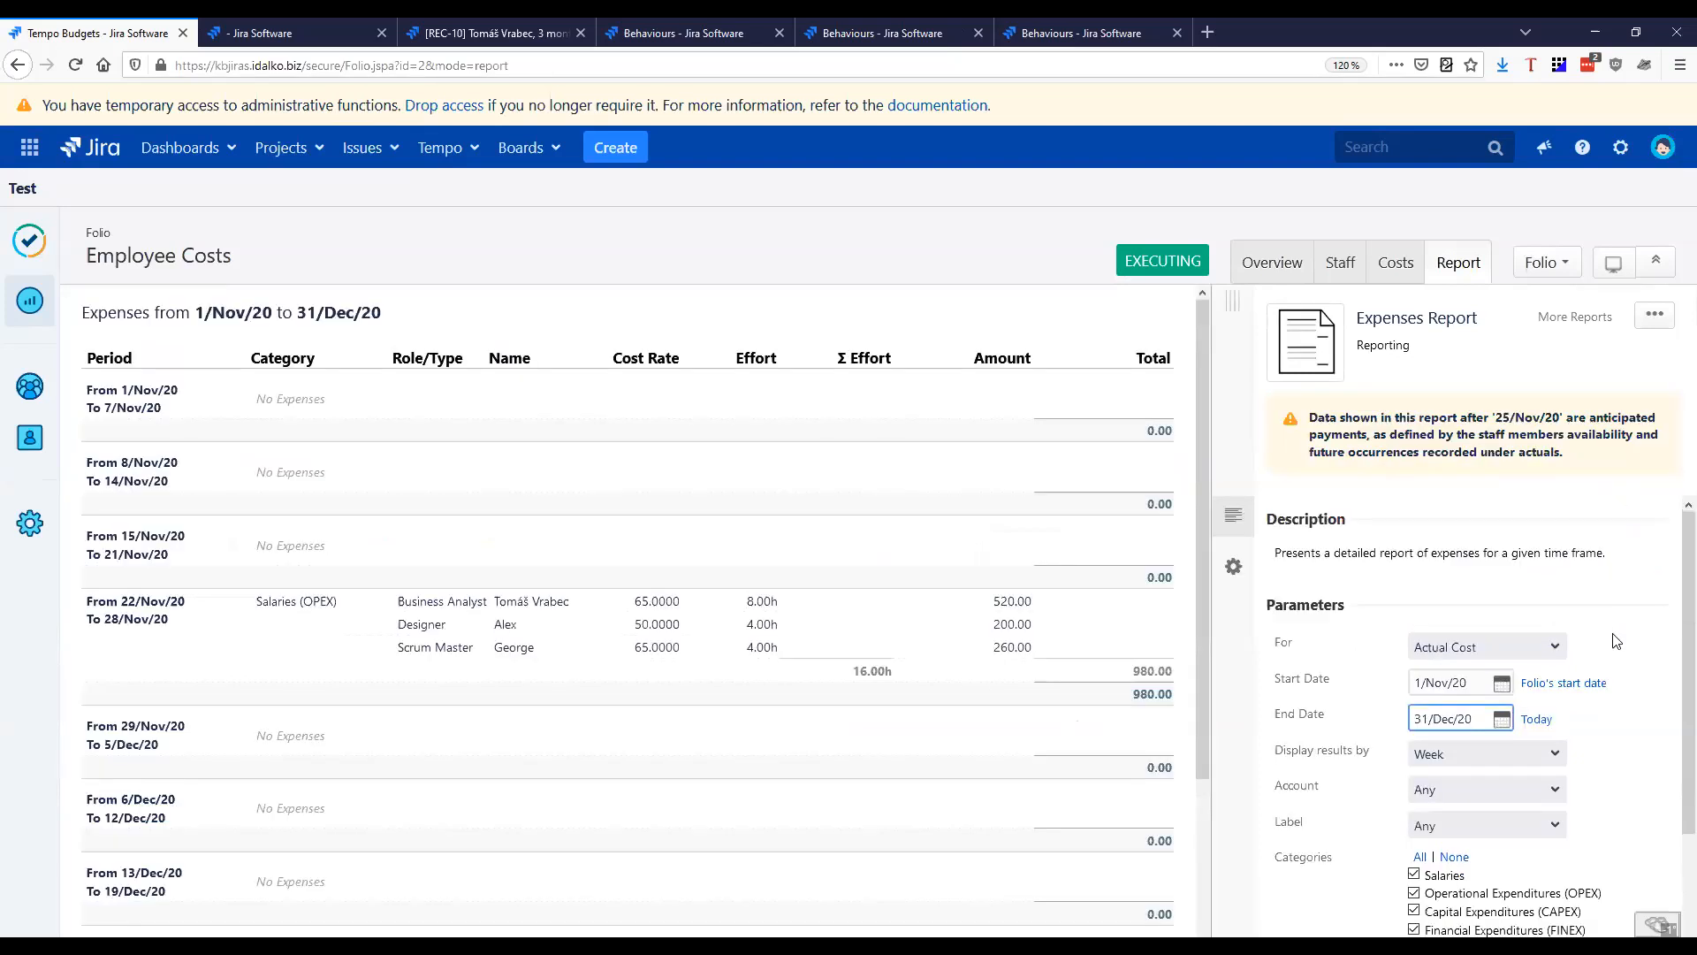
Switch the report's end date to today and set it back to 31/Dec/20
{"action": "left_click", "coordinate": [1536, 720]}
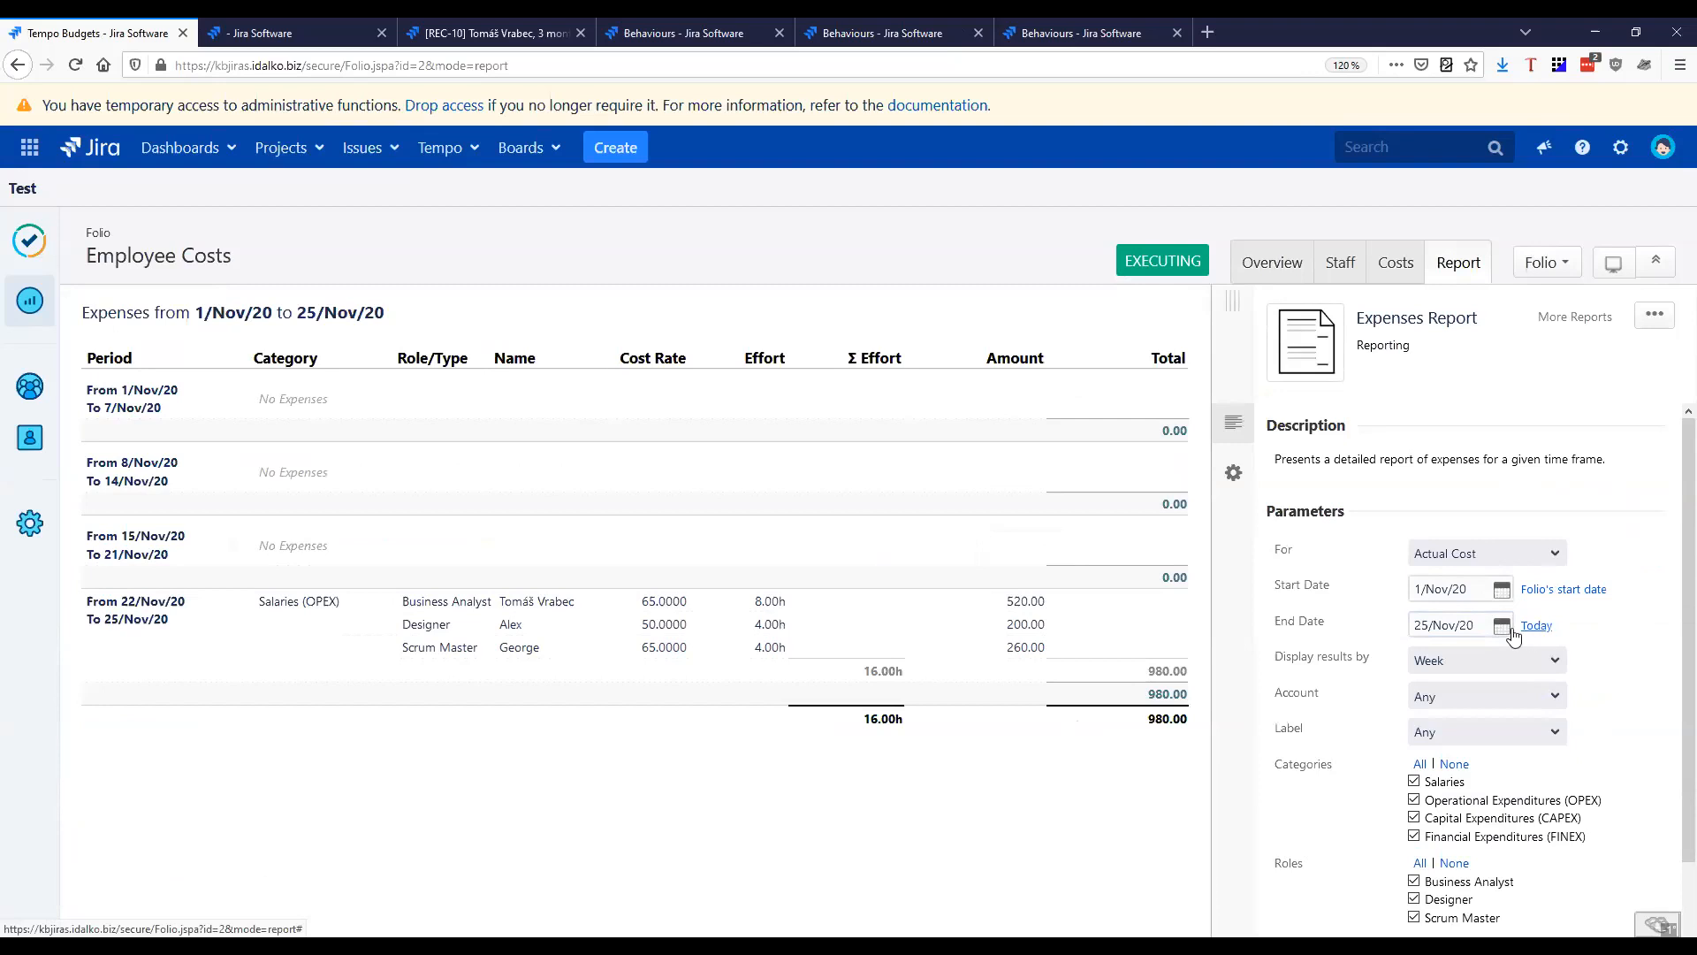
{"action": "left_click", "coordinate": [1503, 627]}
{"action": "left_click", "coordinate": [1646, 447]}
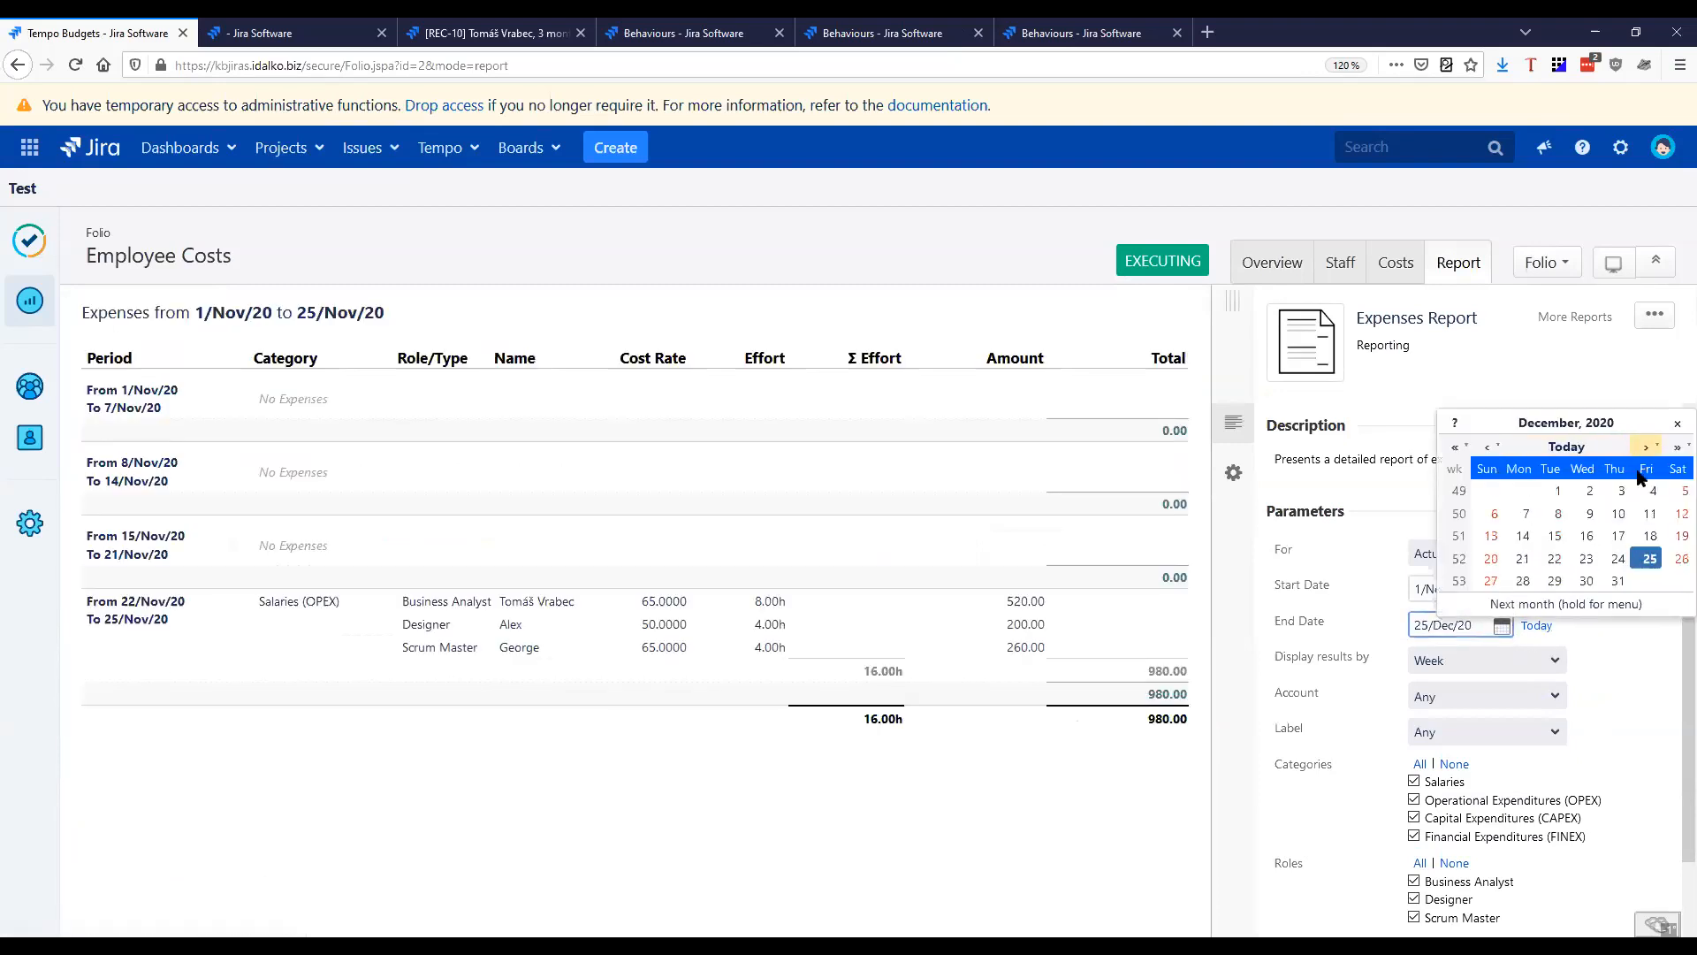
{"action": "left_click", "coordinate": [1617, 585]}
Display the Expenses Report's results by Month
{"action": "scroll", "coordinate": [1441, 621], "scroll_direction": "down", "scroll_amount": 1}
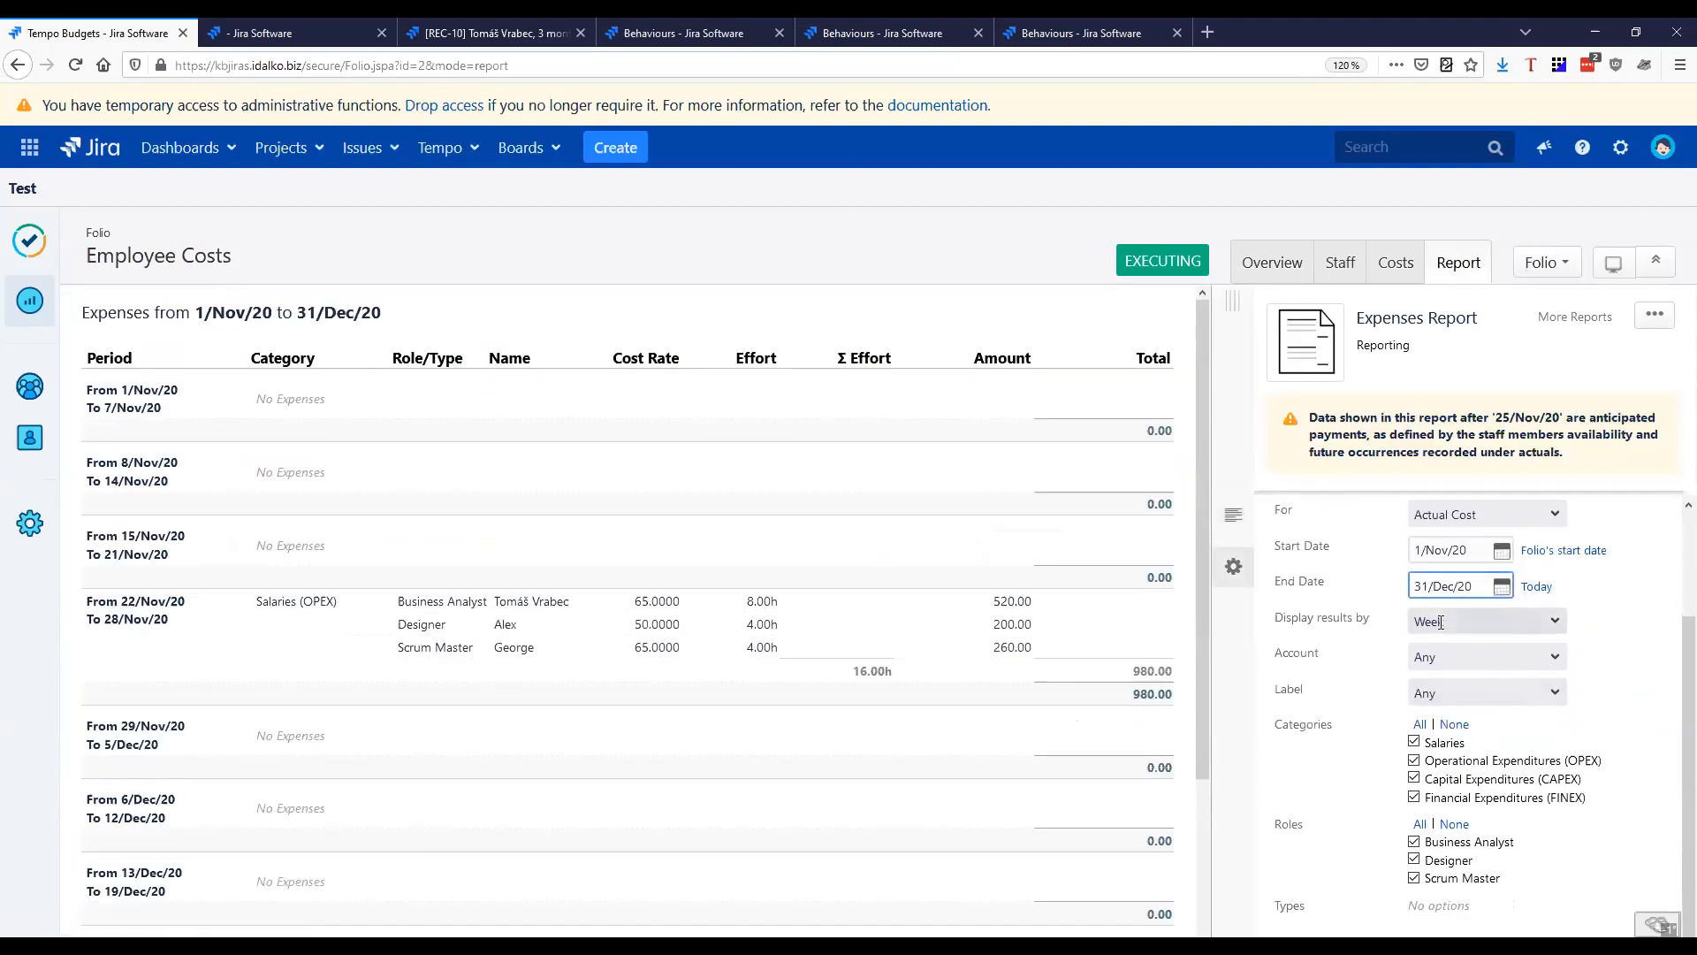
{"action": "left_click", "coordinate": [1441, 620]}
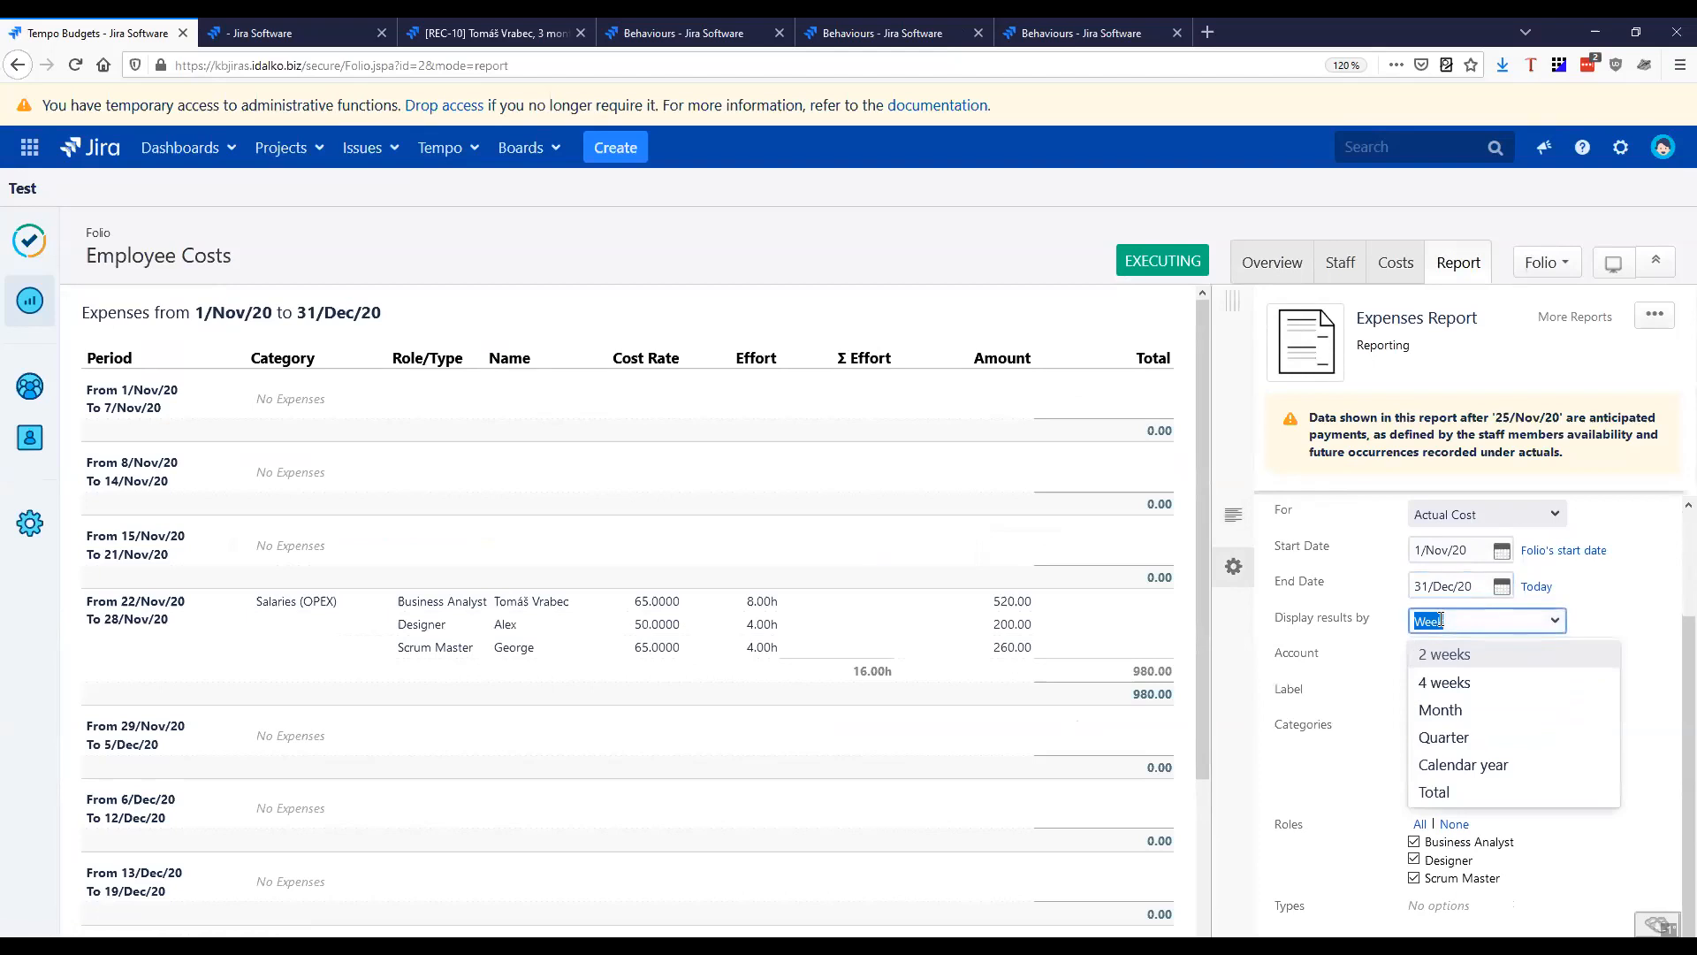
{"action": "left_click", "coordinate": [1457, 716]}
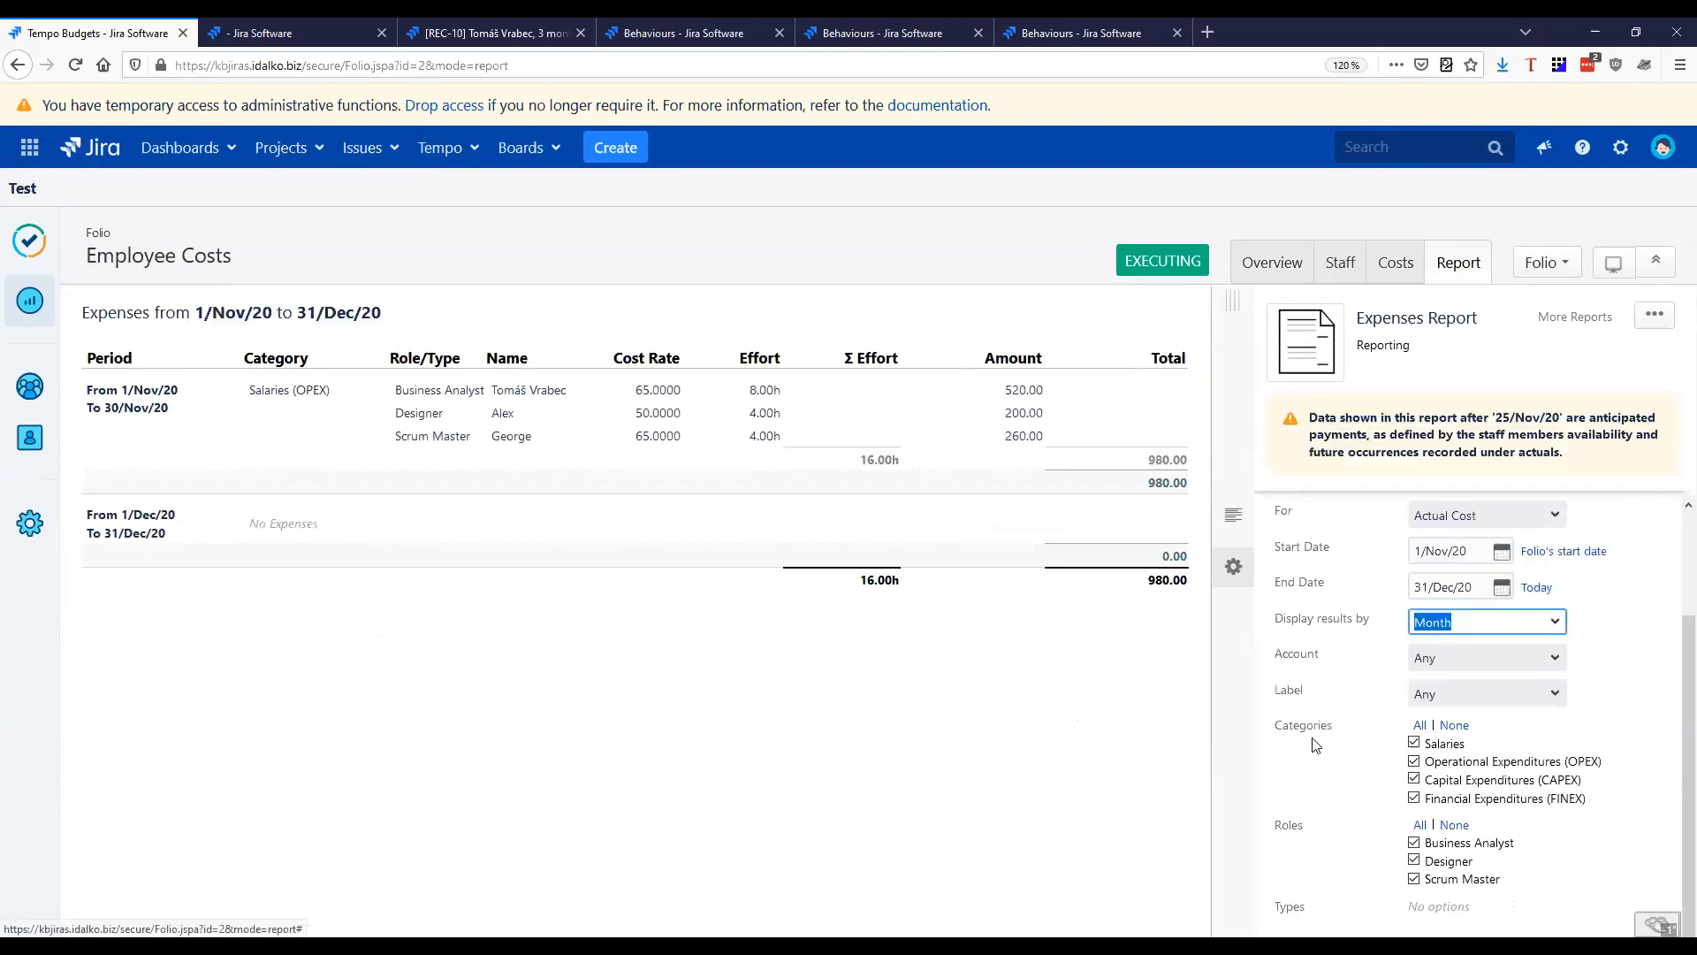
{"action": "left_click", "coordinate": [475, 648]}
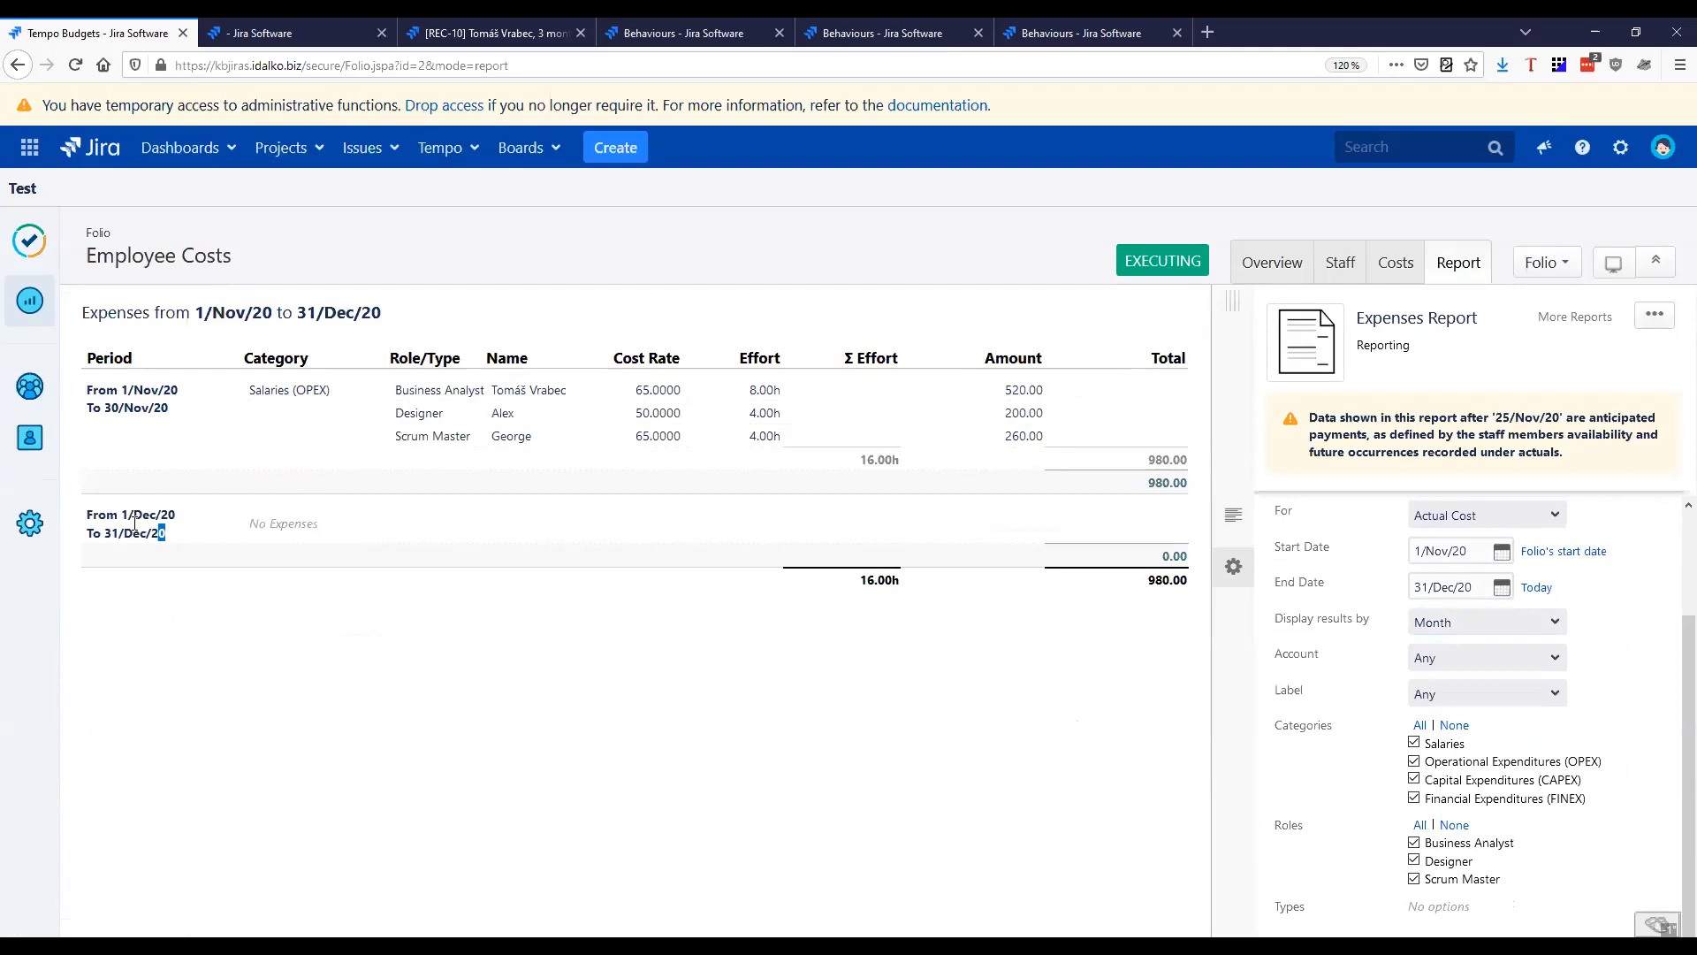
Examine the December and November periods in the report and the November expense total
{"action": "triple_click", "coordinate": [162, 536]}
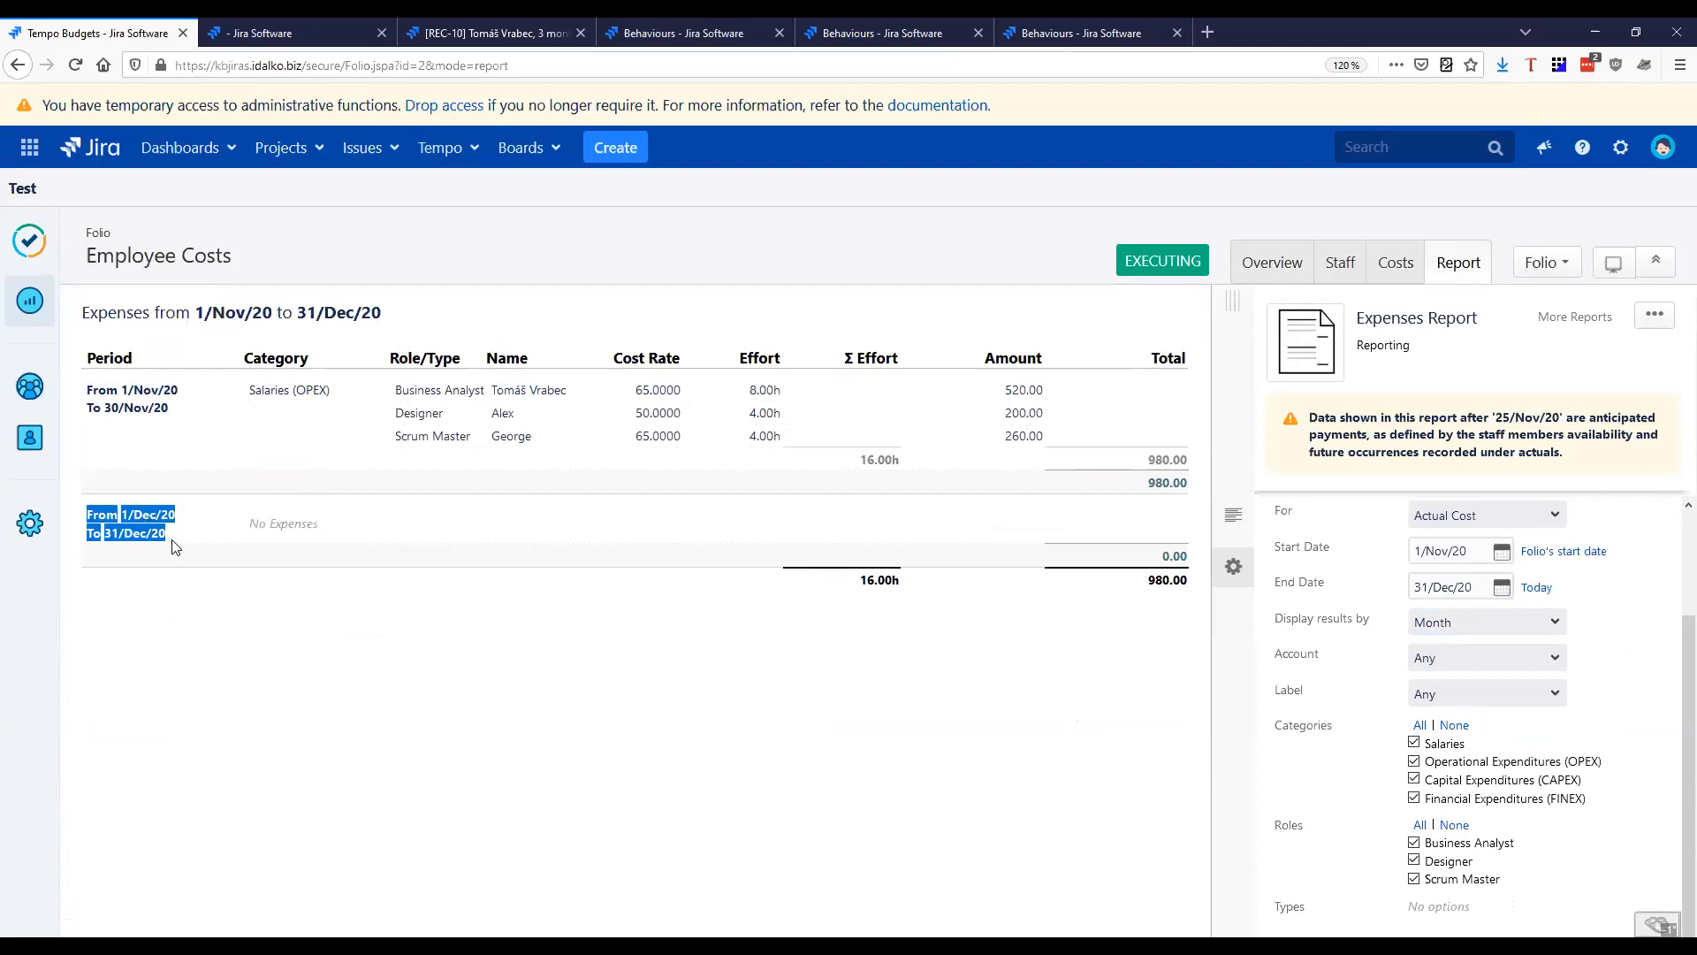
{"action": "left_click_drag", "start_coordinate": [171, 414], "coordinate": [88, 395]}
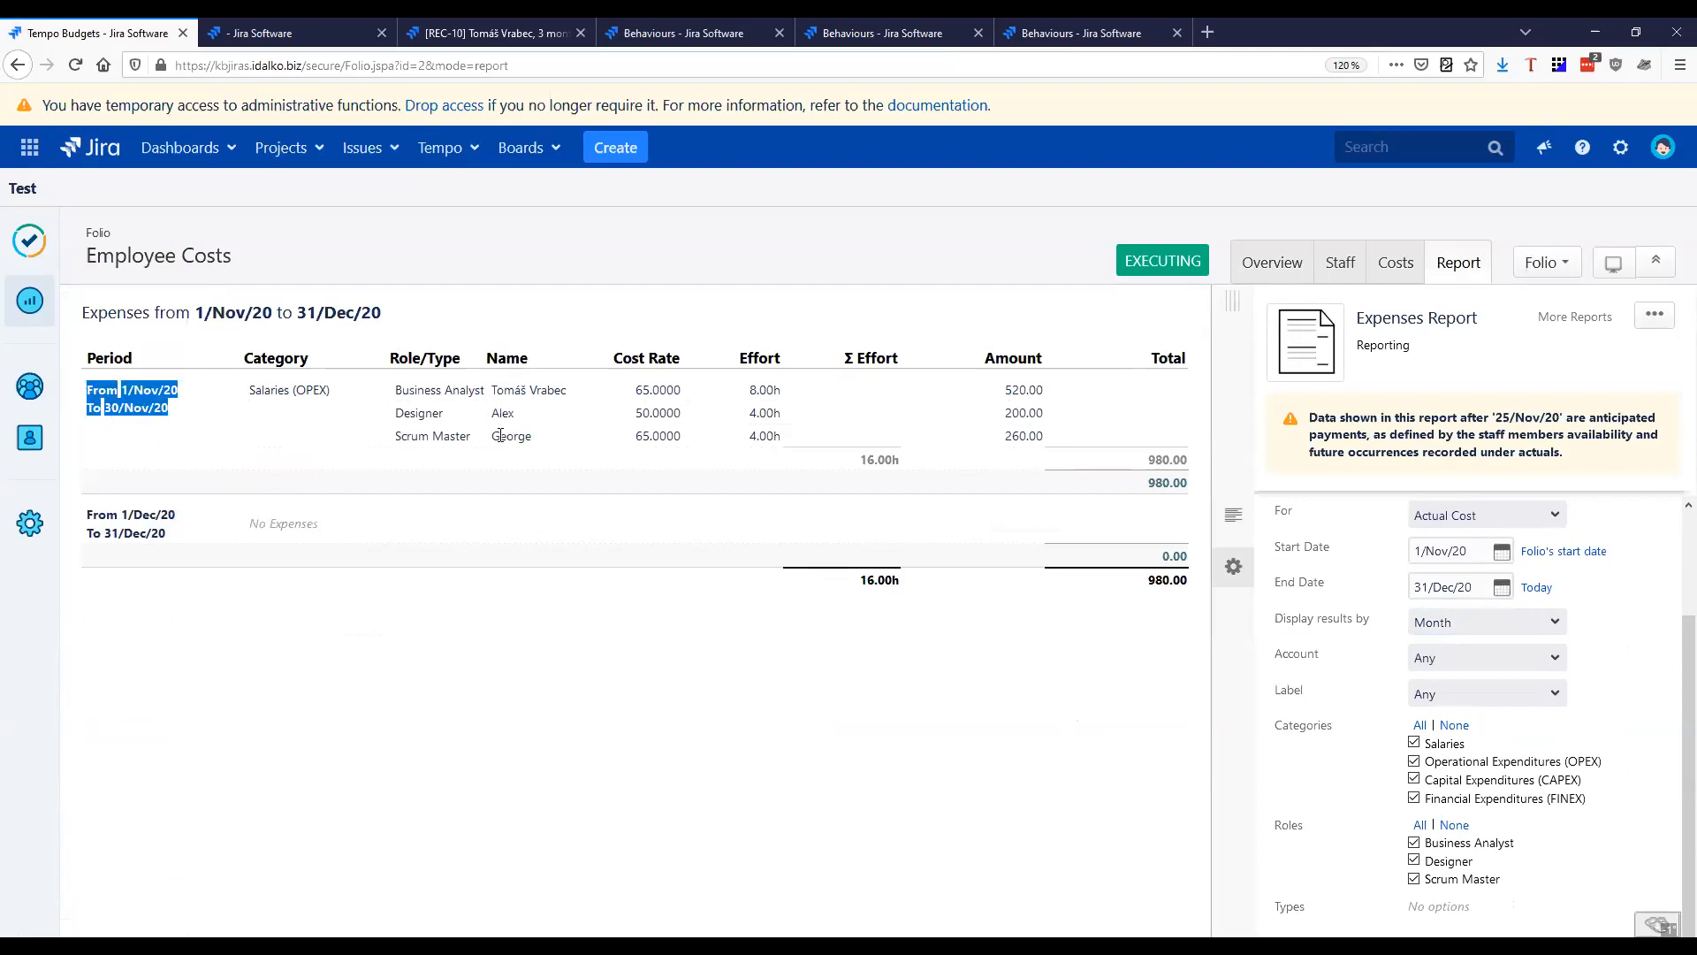
{"action": "left_click", "coordinate": [610, 635]}
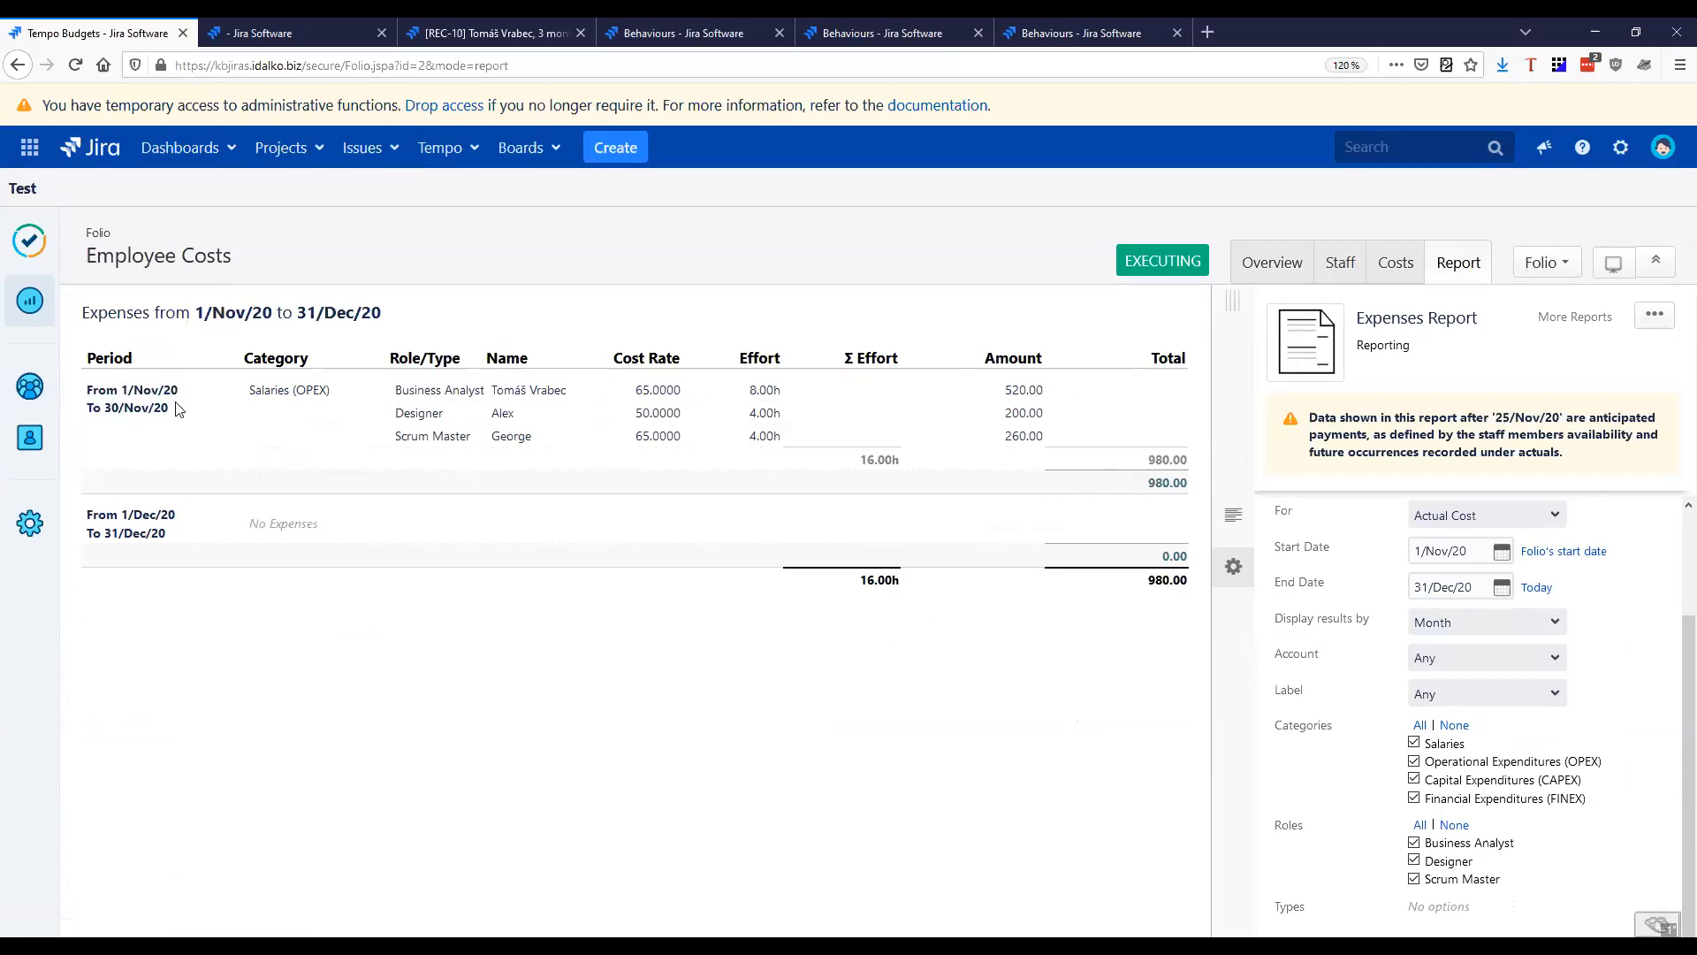
{"action": "double_click", "coordinate": [1158, 482]}
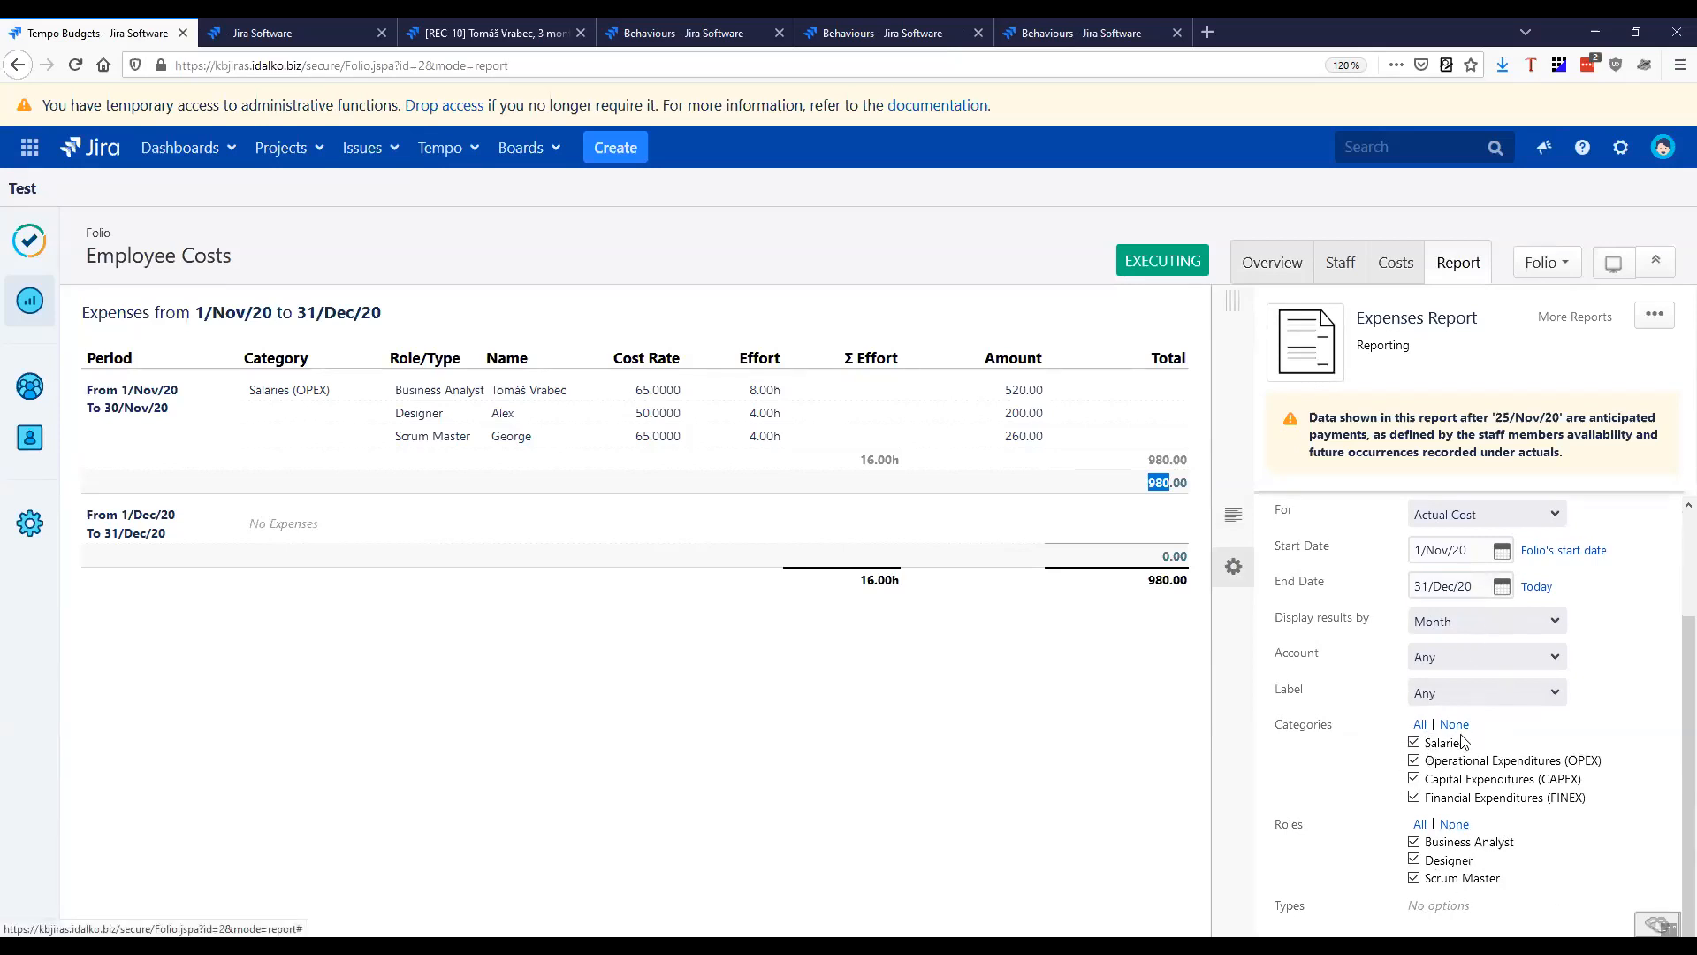
Filter the report to the Scrum Master role, switch the filter to Designer, and reselect all roles
{"action": "left_click", "coordinate": [1454, 824]}
{"action": "left_click", "coordinate": [1414, 878]}
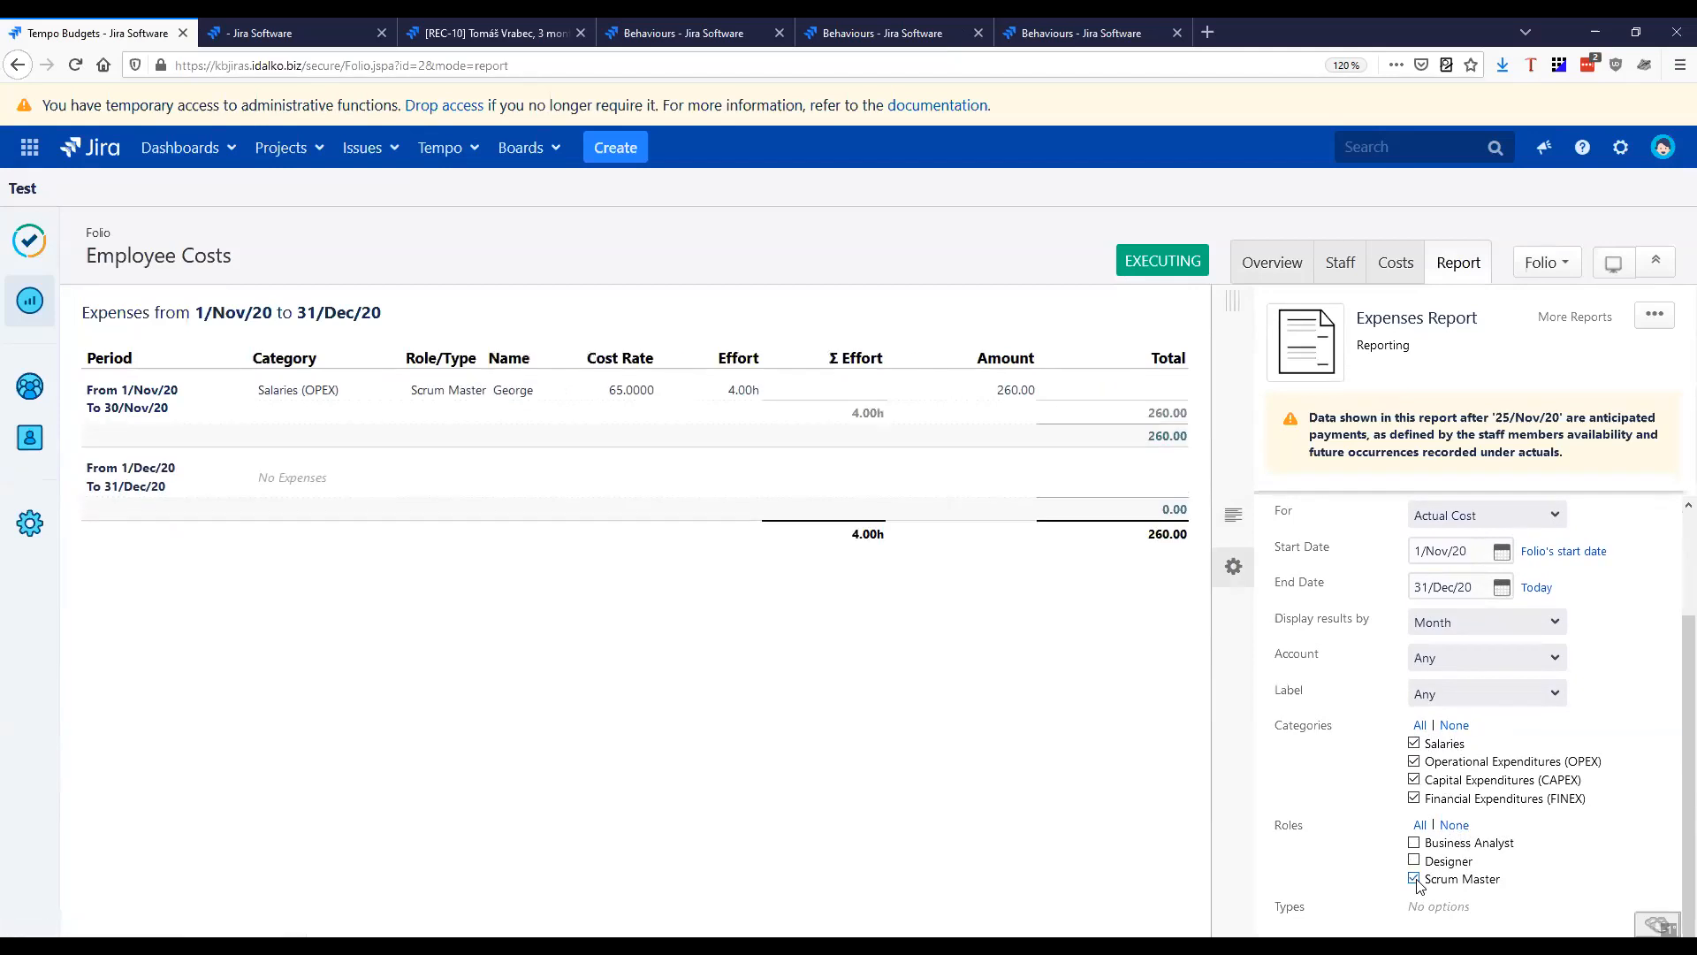
{"action": "left_click", "coordinate": [1415, 878]}
{"action": "left_click", "coordinate": [1414, 860]}
{"action": "left_click", "coordinate": [1419, 824]}
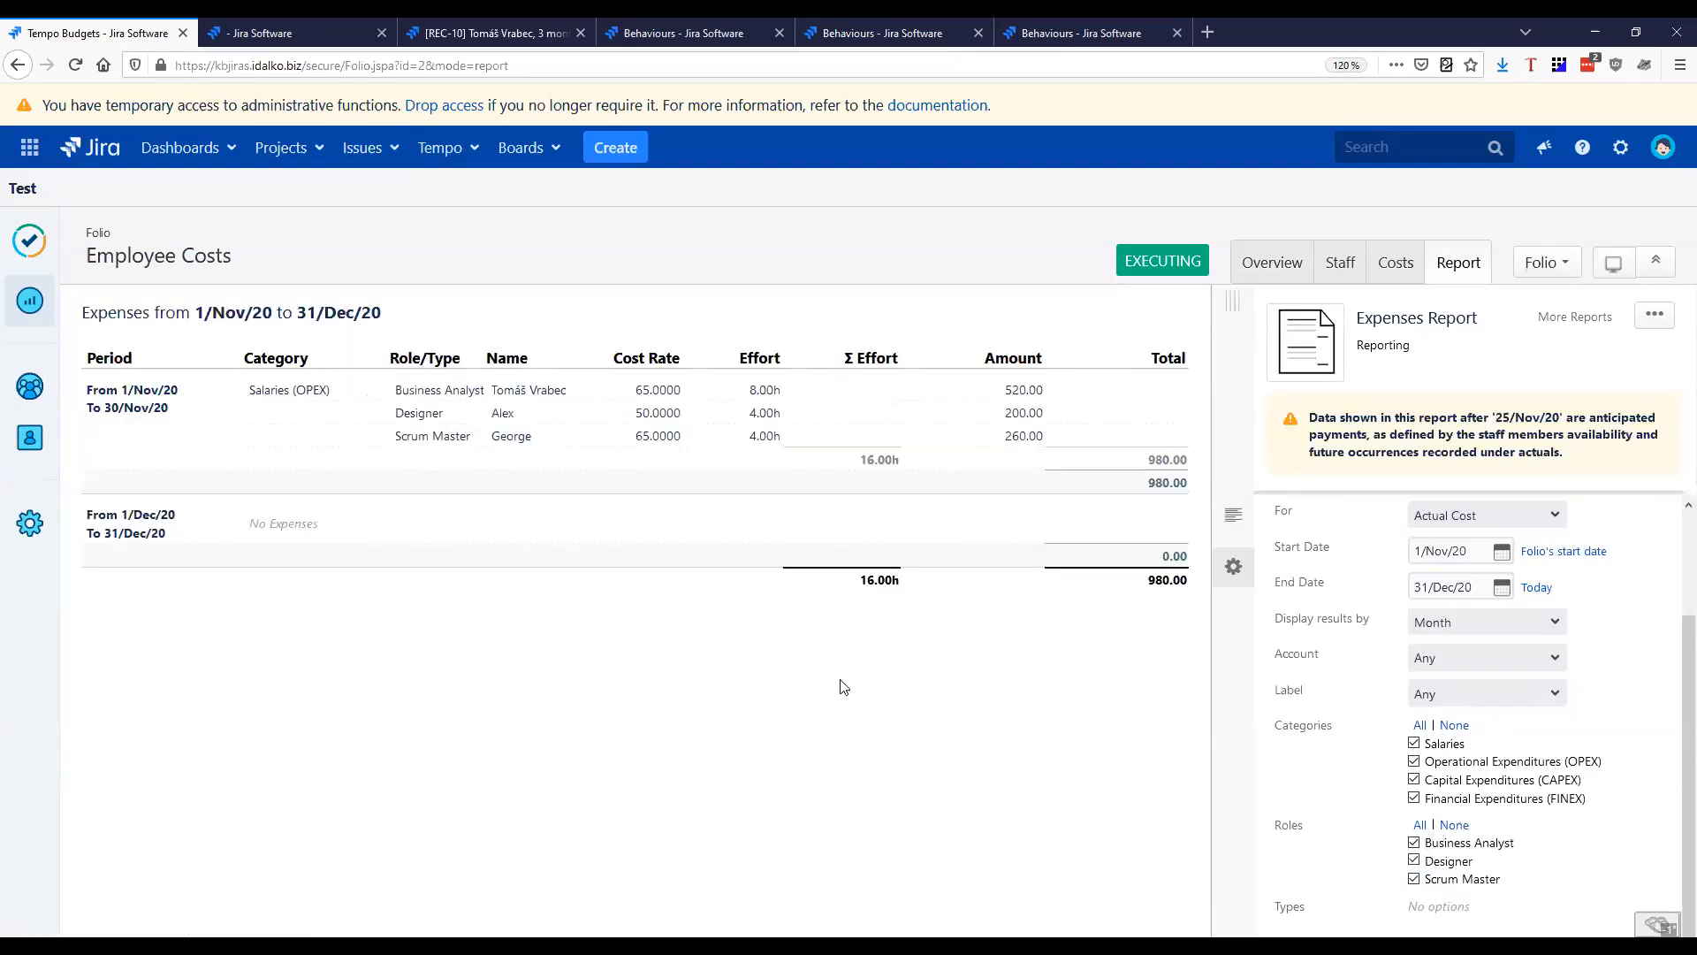
Check the report's additional options, switch the report to Planned Cost, and examine November's planned total
{"action": "left_click", "coordinate": [1654, 316]}
{"action": "left_click", "coordinate": [1501, 517]}
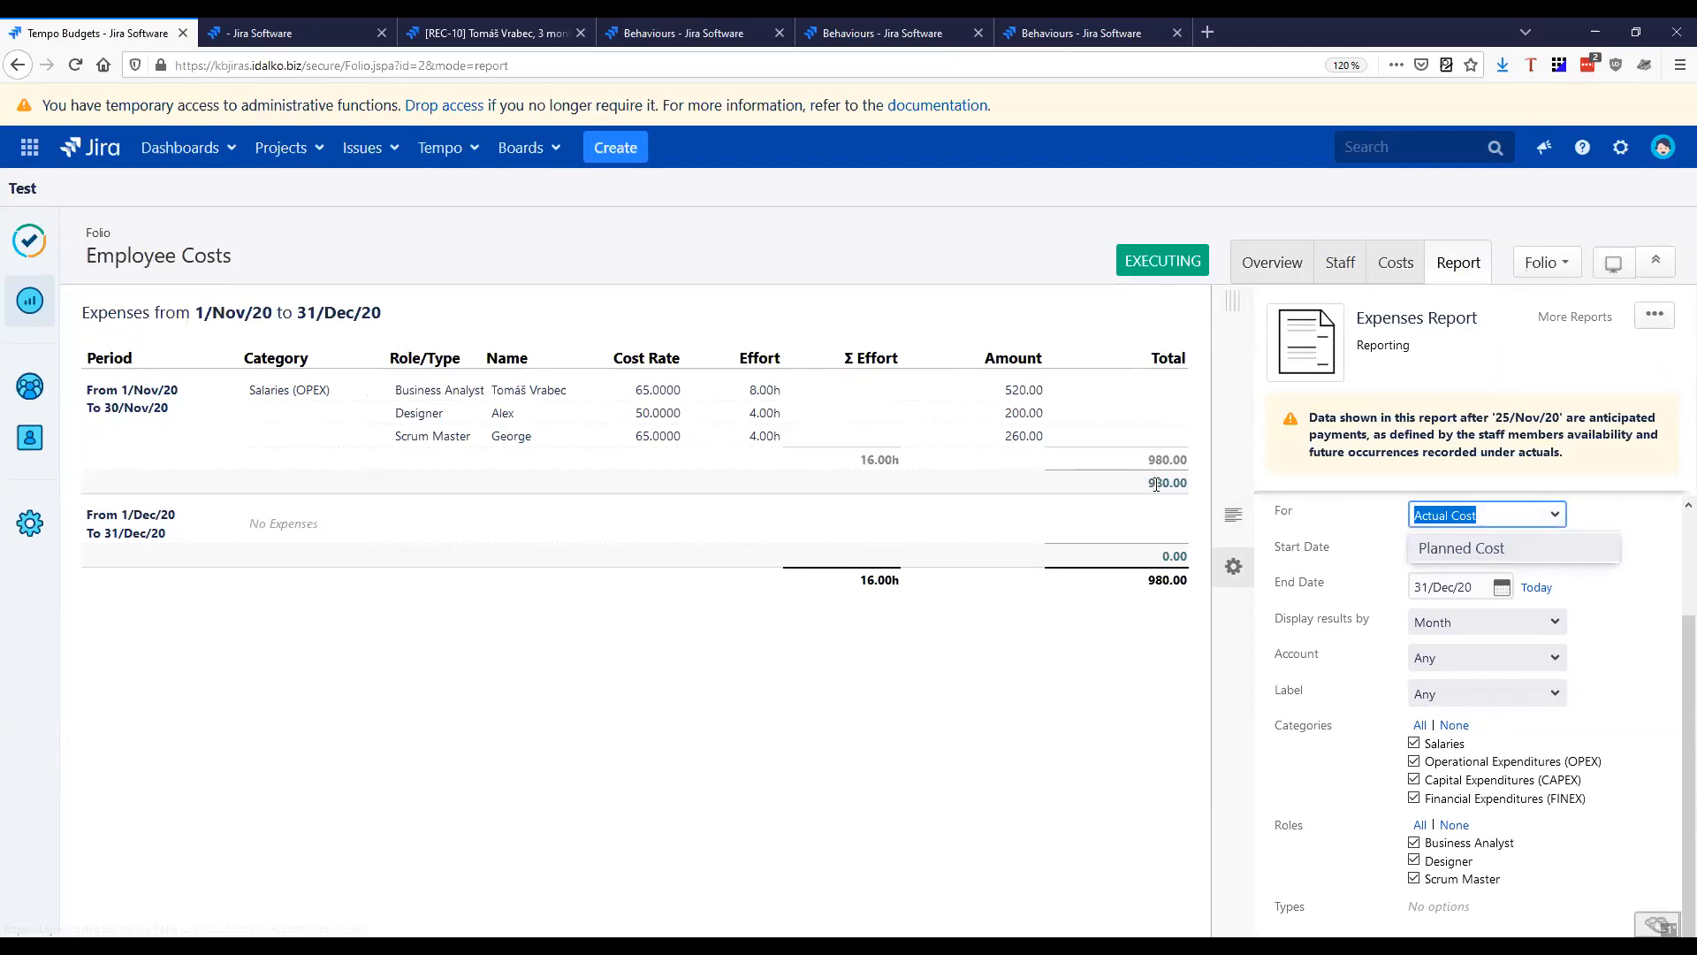
{"action": "left_click", "coordinate": [1466, 550]}
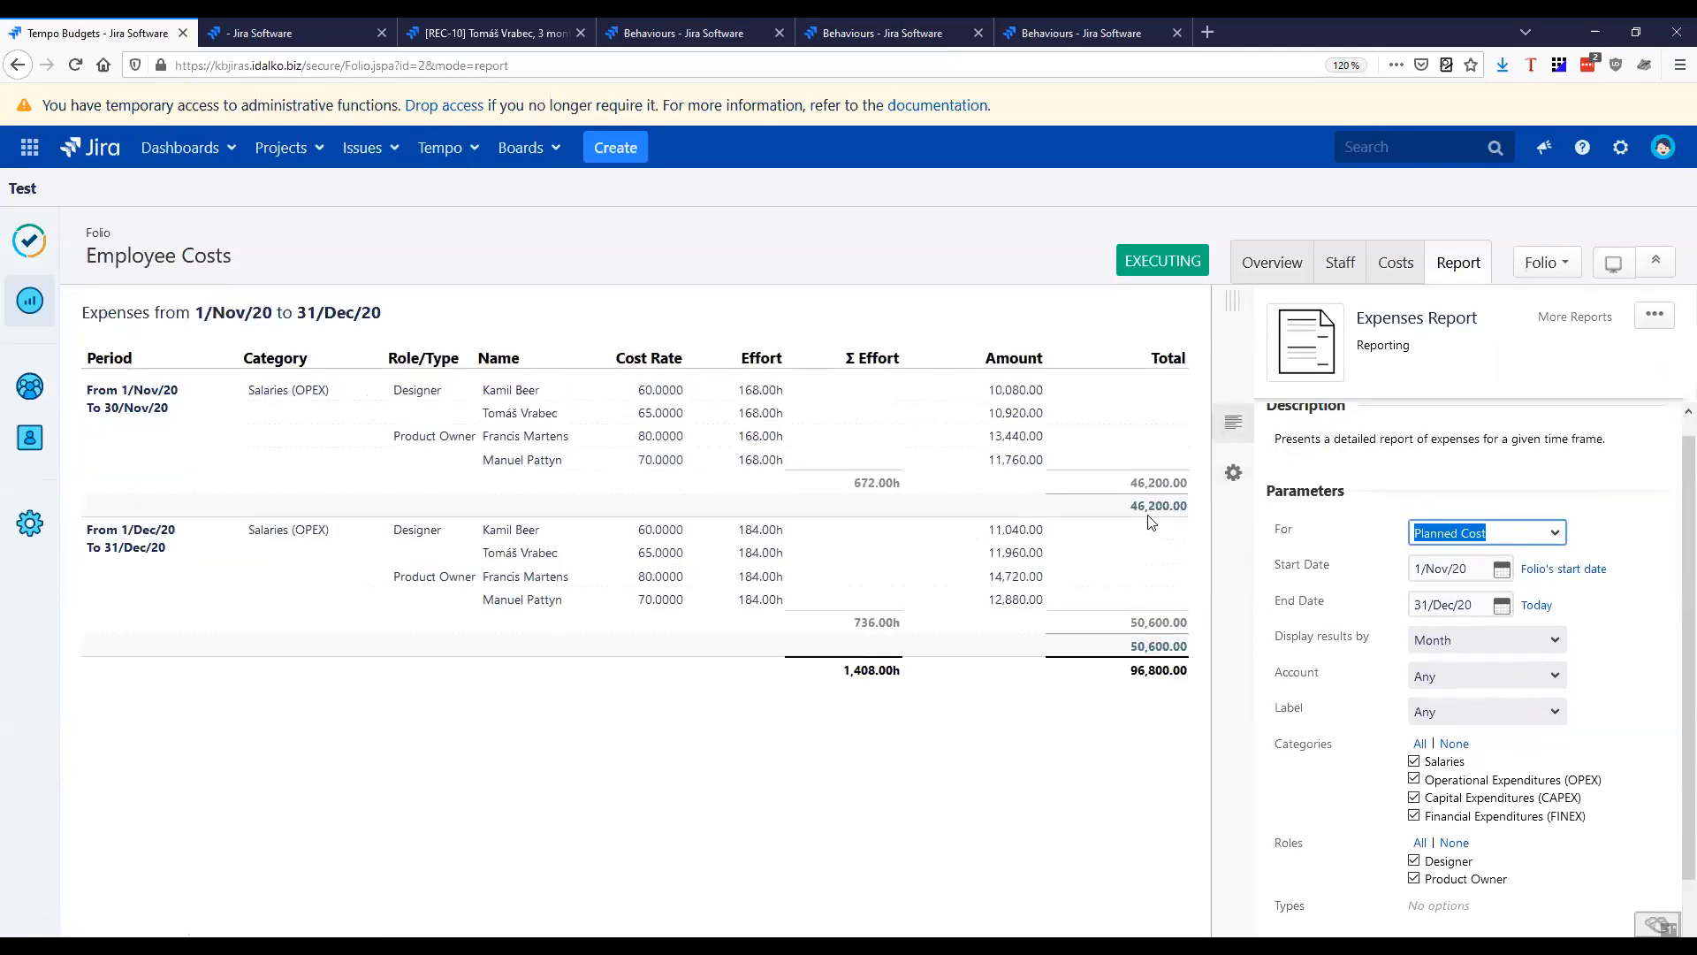
{"action": "left_click_drag", "start_coordinate": [1137, 514], "coordinate": [1203, 515]}
{"action": "left_click", "coordinate": [1202, 514]}
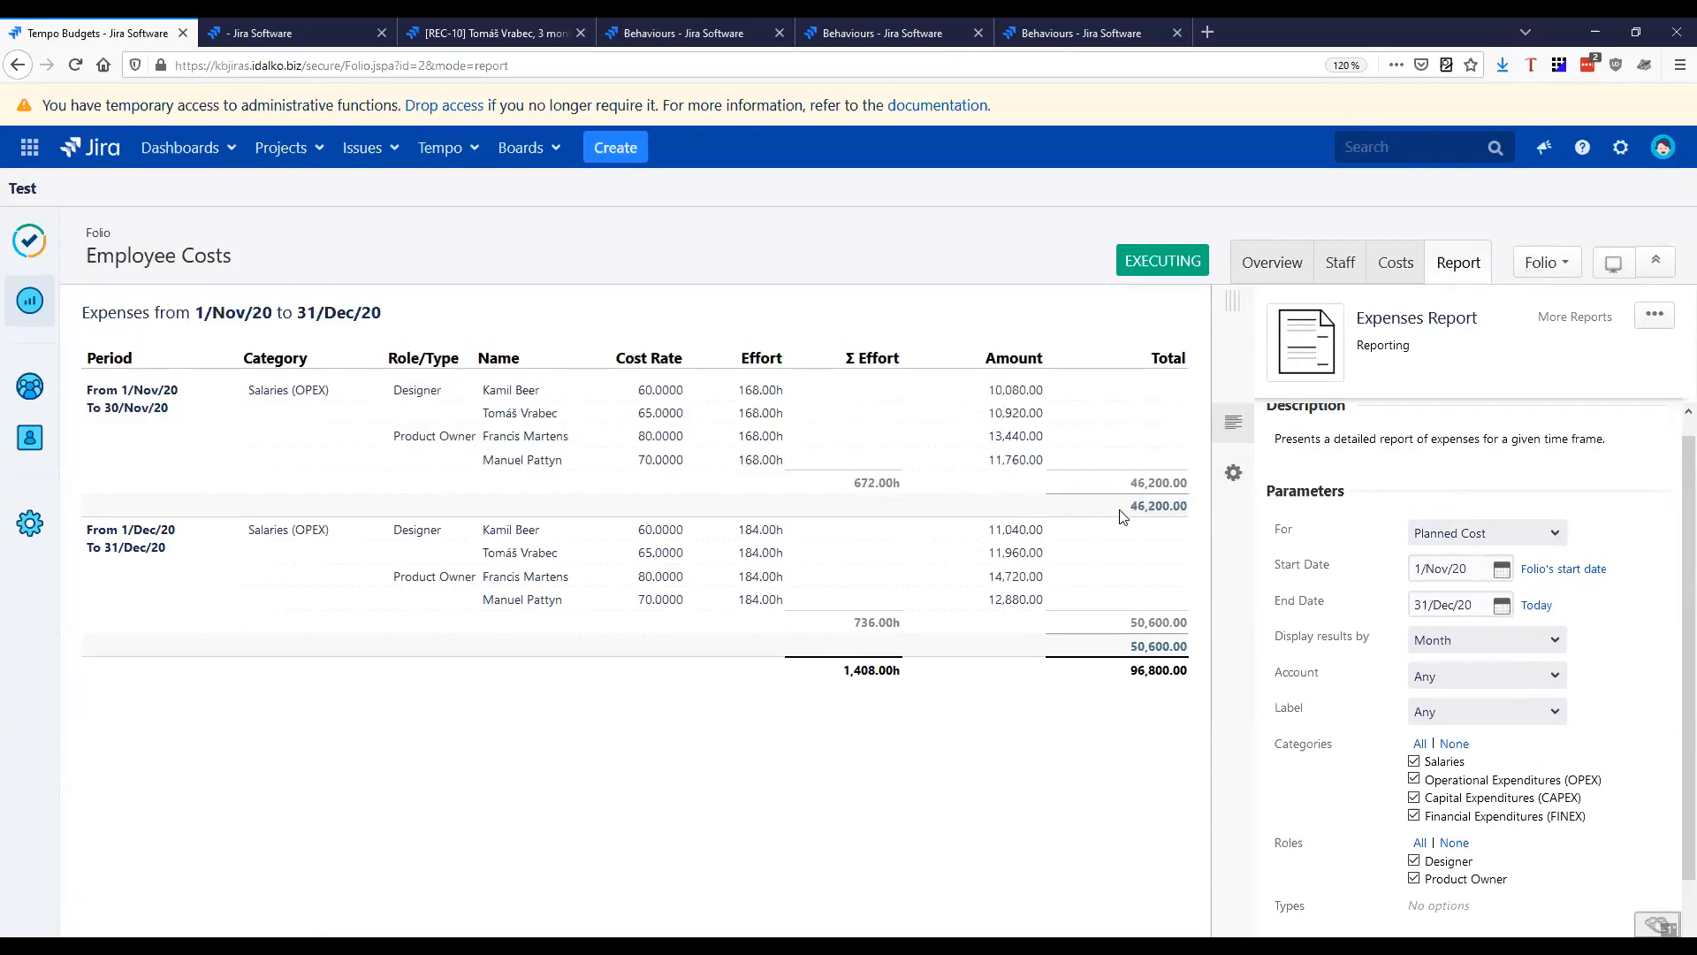